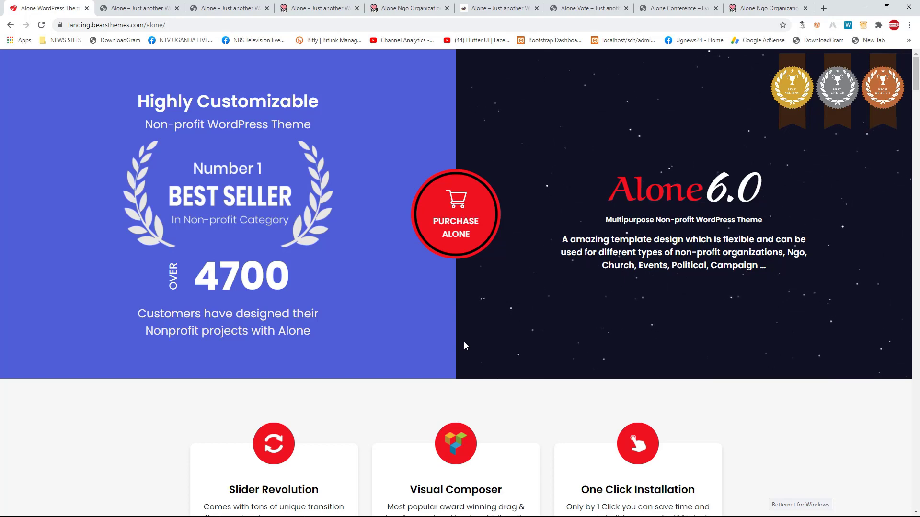
# Step: Look through the Alone theme landing page's feature boxes and its gallery of prebuilt demos
pyautogui.scroll(-8, 465, 341)
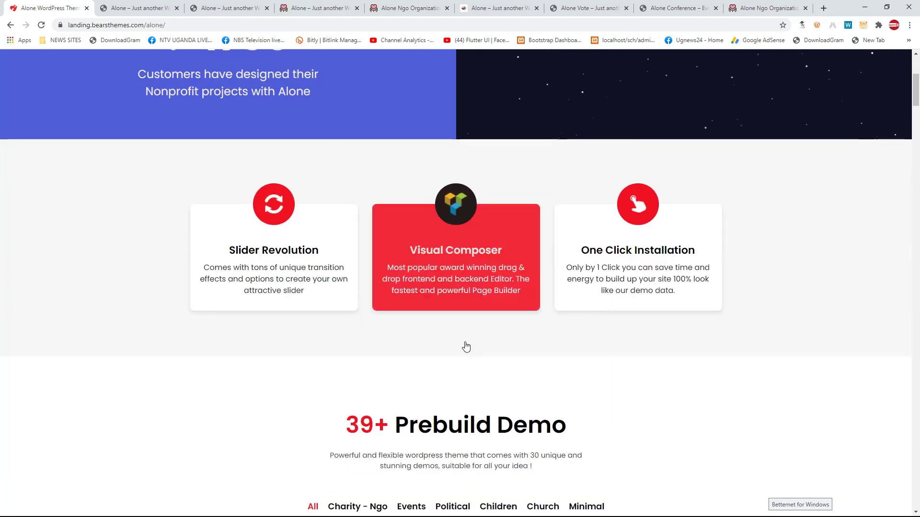
pyautogui.scroll(-1, 467, 346)
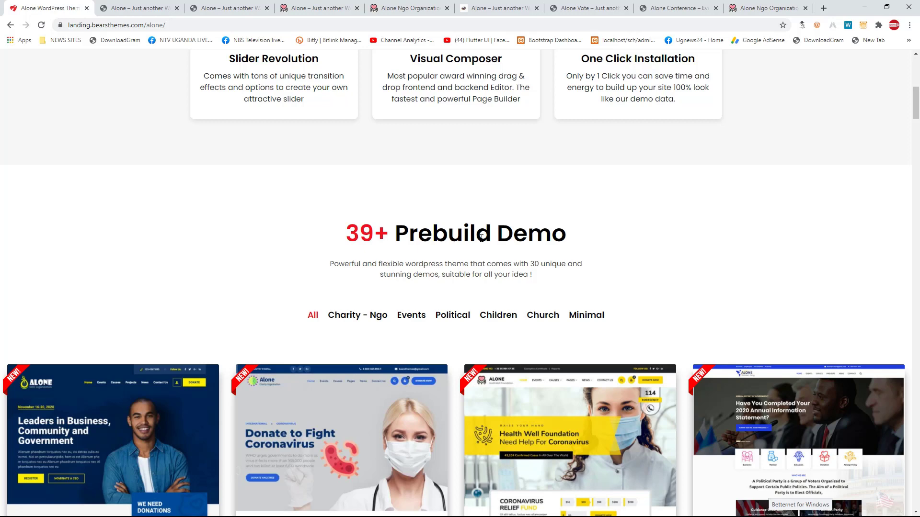
pyautogui.scroll(-7, 482, 237)
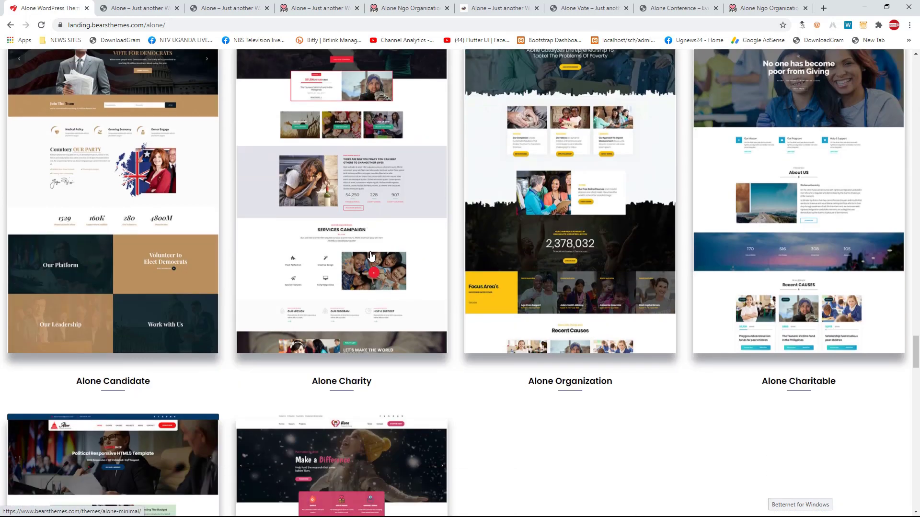
pyautogui.scroll(14, 371, 255)
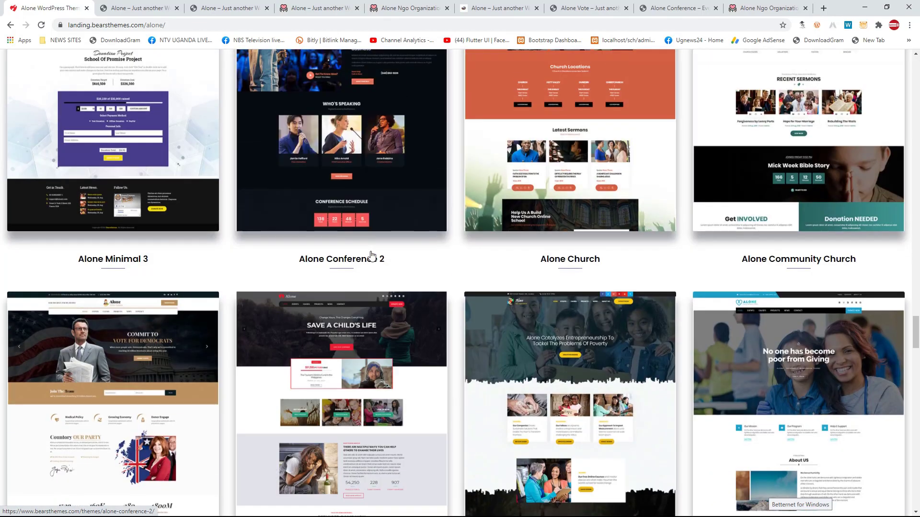
pyautogui.scroll(20, 371, 245)
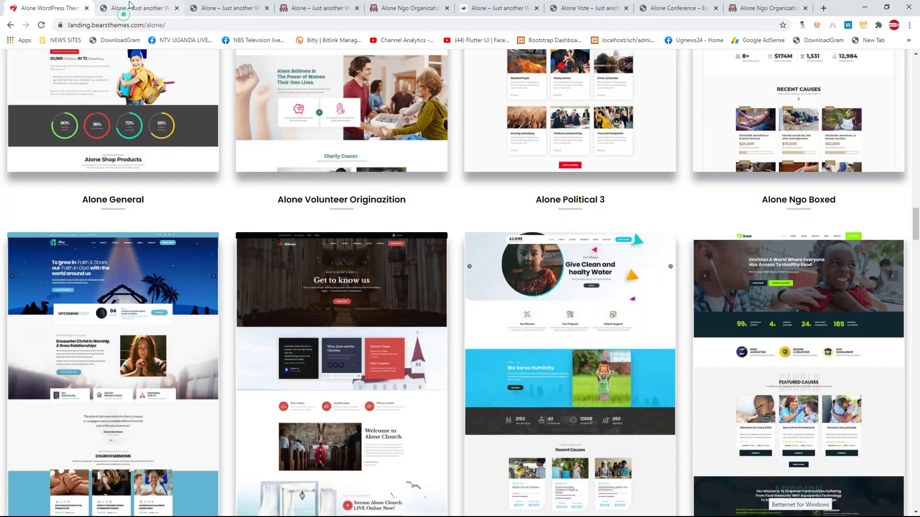
# Step: Switch to the alone-ngo-organization-2 demo and examine its home page sections down to the real story articles
pyautogui.click(129, 6)
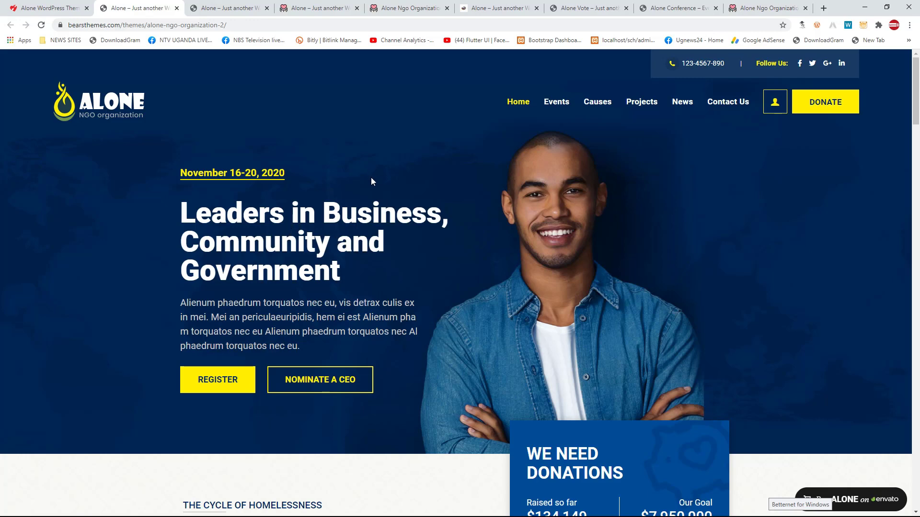
pyautogui.scroll(-10, 404, 186)
pyautogui.scroll(-14, 411, 182)
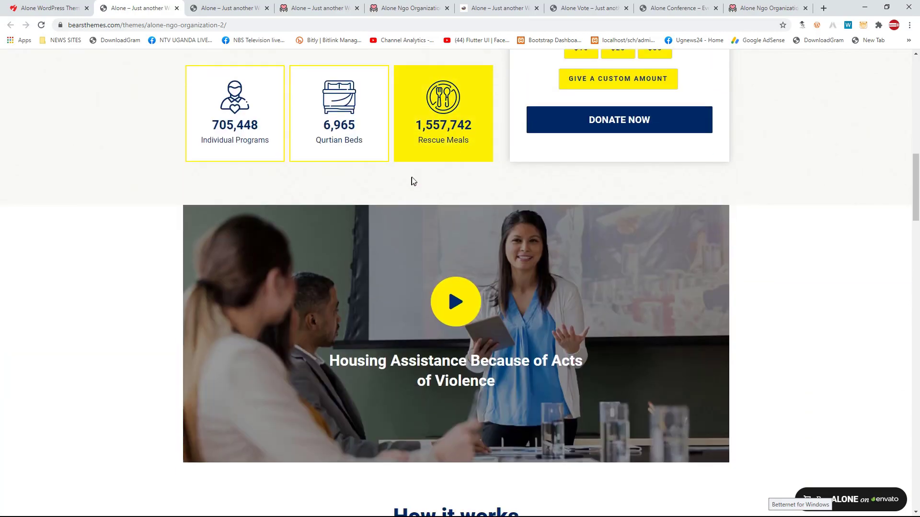
pyautogui.scroll(-20, 412, 179)
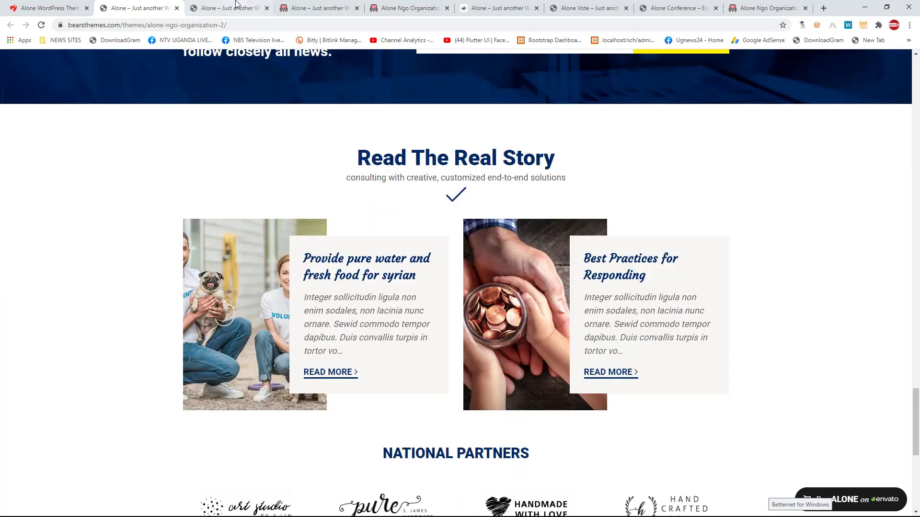
# Step: Switch to the alone-covid-19 demo and examine its home page, from the header through the products to the aid sections
pyautogui.click(236, 6)
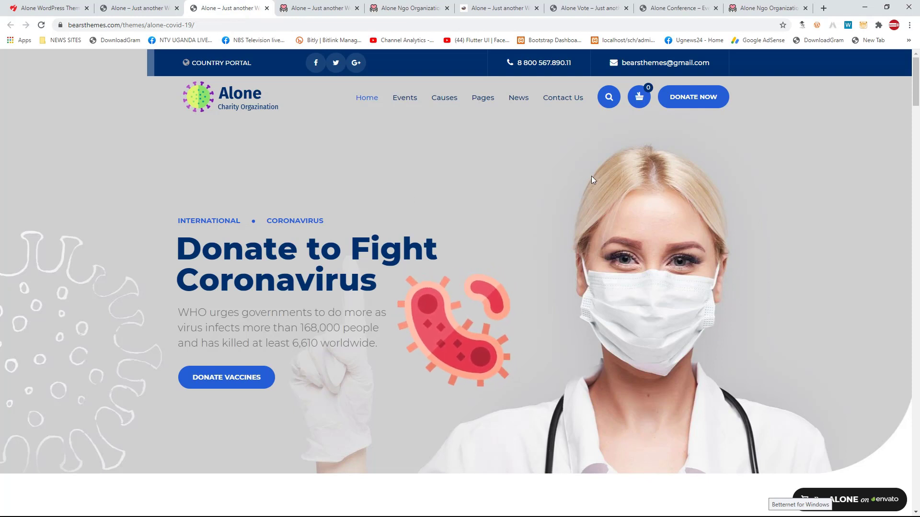
pyautogui.moveTo(402, 99)
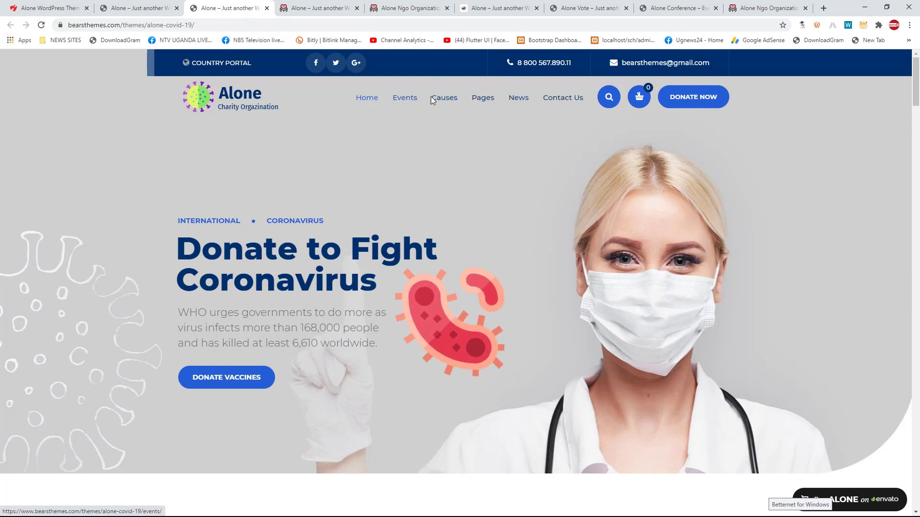
pyautogui.scroll(-10, 412, 192)
pyautogui.scroll(-13, 406, 195)
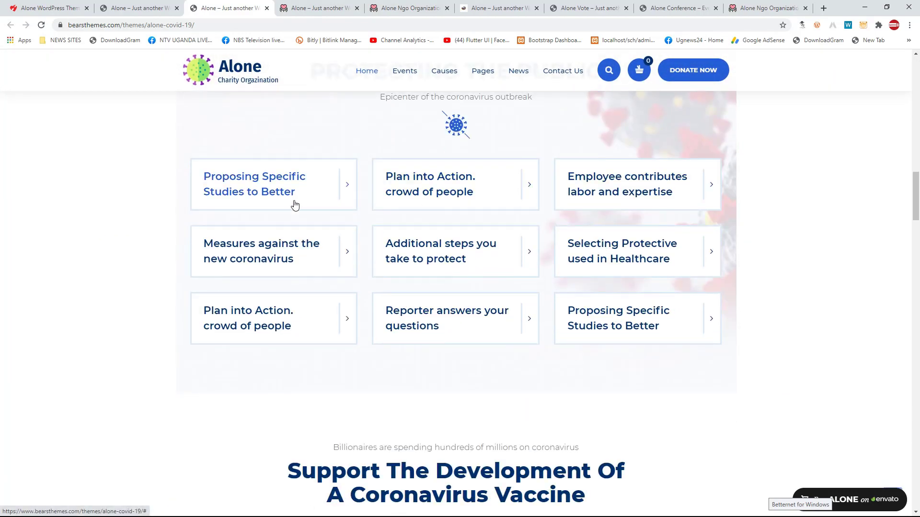
pyautogui.scroll(-12, 414, 292)
pyautogui.scroll(-20, 431, 292)
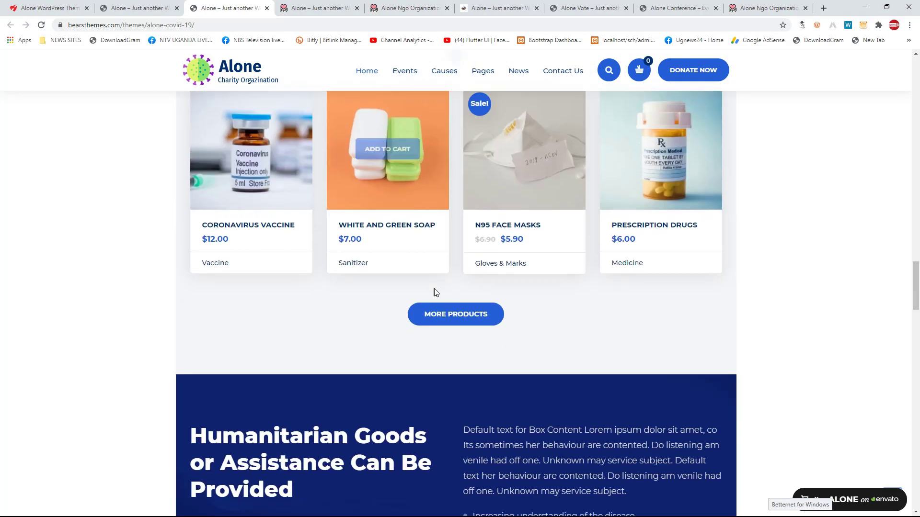
pyautogui.scroll(-20, 437, 291)
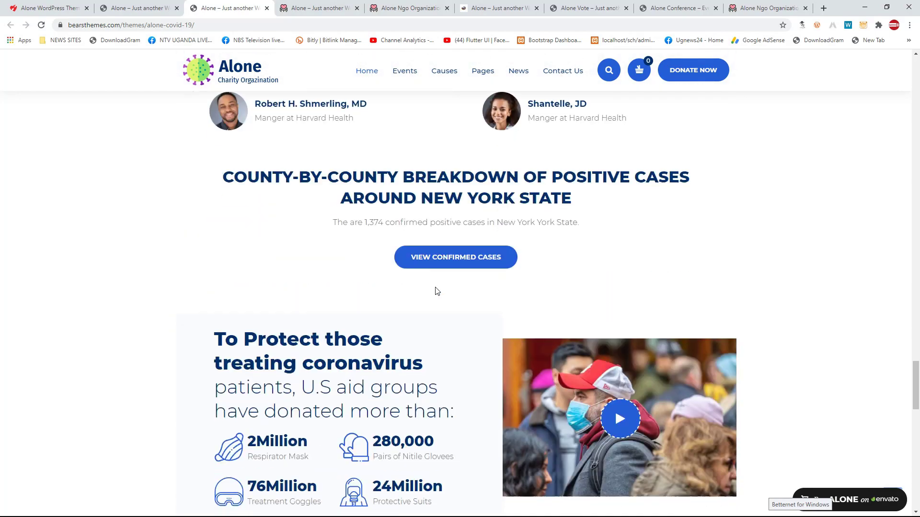
# Step: Switch to the alone-ngo-organization demo and examine the Events, Causes, Pages and News entries of its site navigation
pyautogui.click(306, 6)
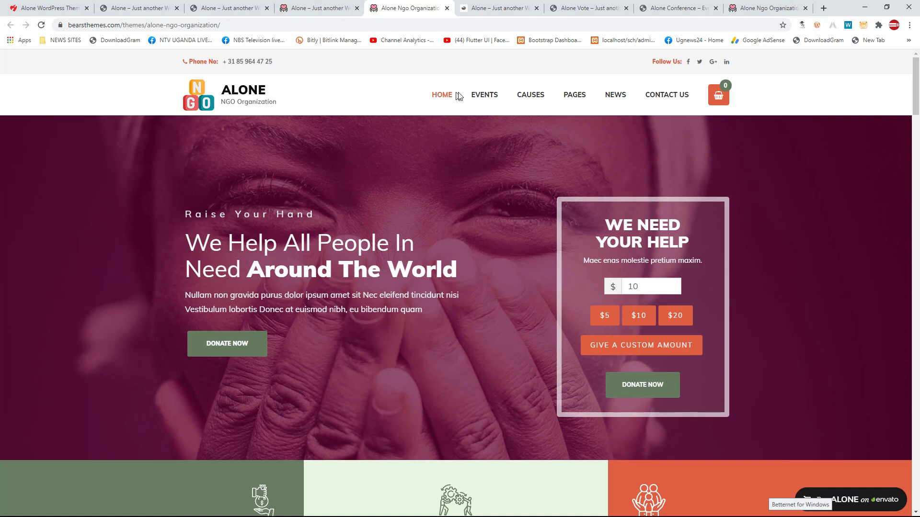
pyautogui.moveTo(488, 98)
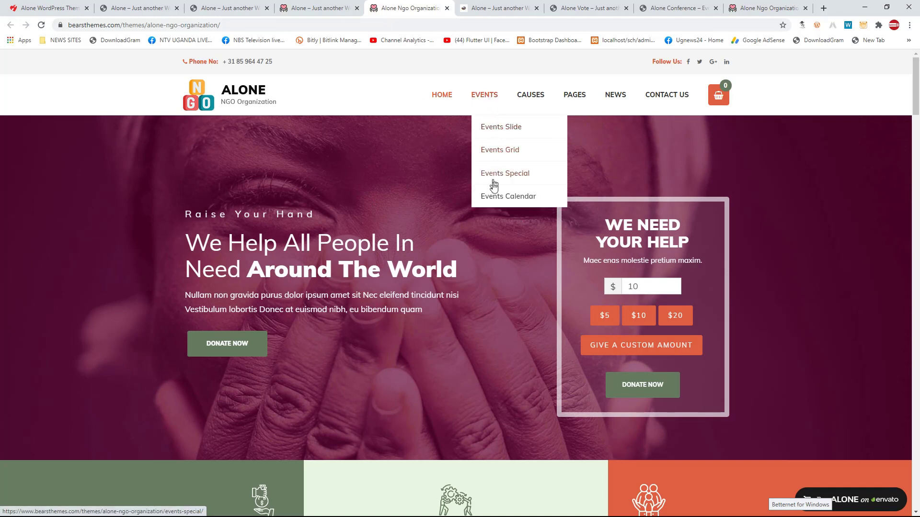
pyautogui.moveTo(529, 94)
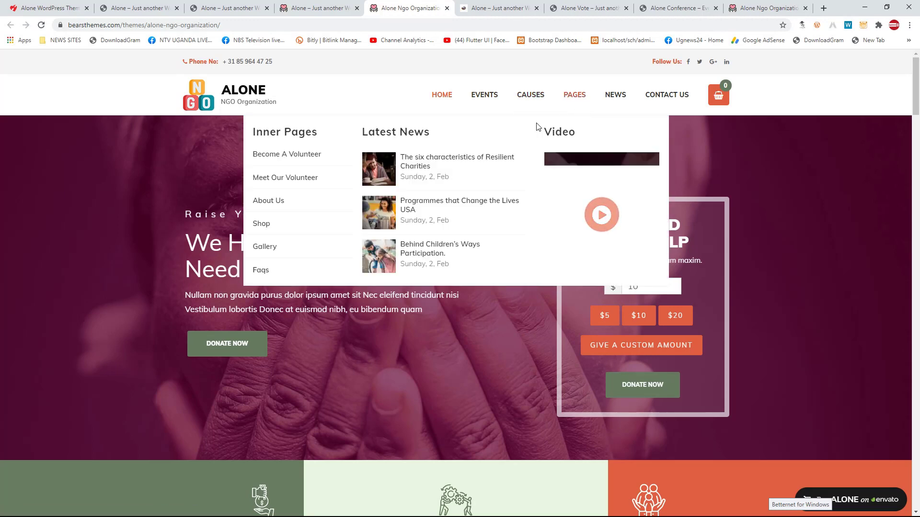
pyautogui.moveTo(577, 107)
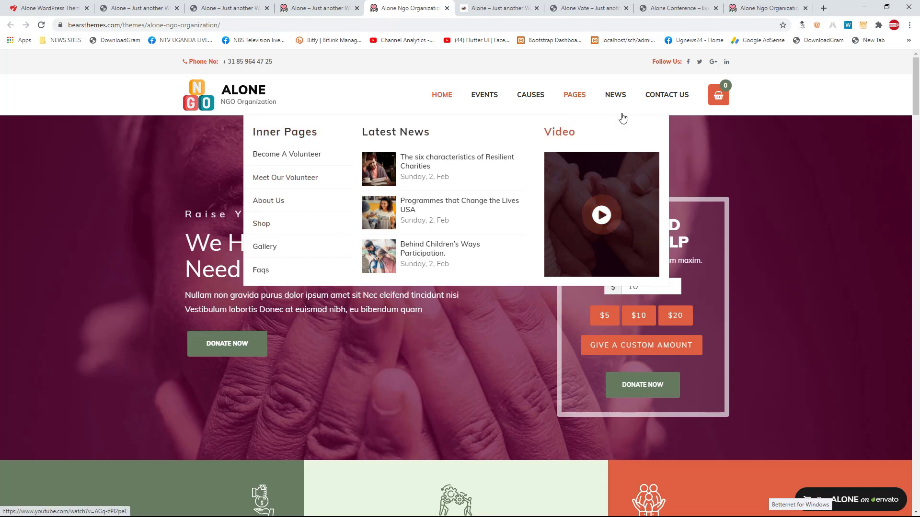
pyautogui.moveTo(618, 96)
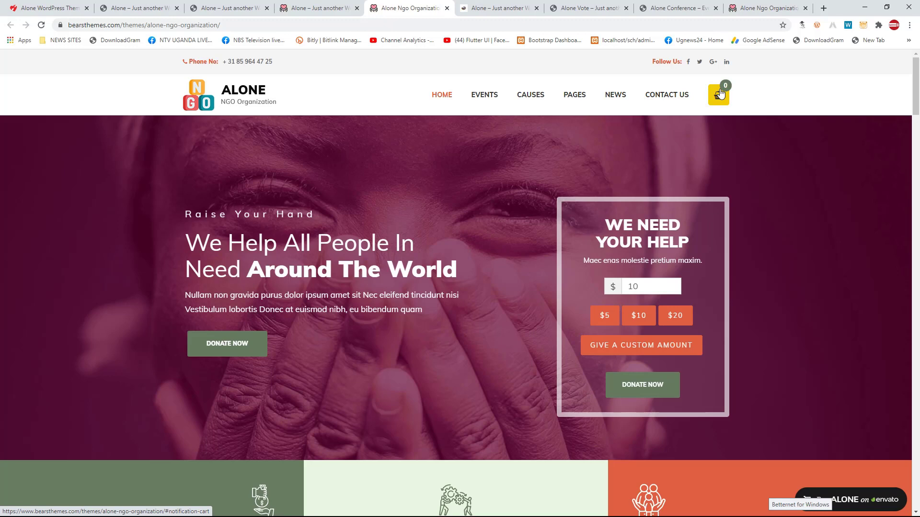
# Step: Choose a $20 donation in the We Need Your Help box and open its donation form
pyautogui.scroll(-1, 623, 282)
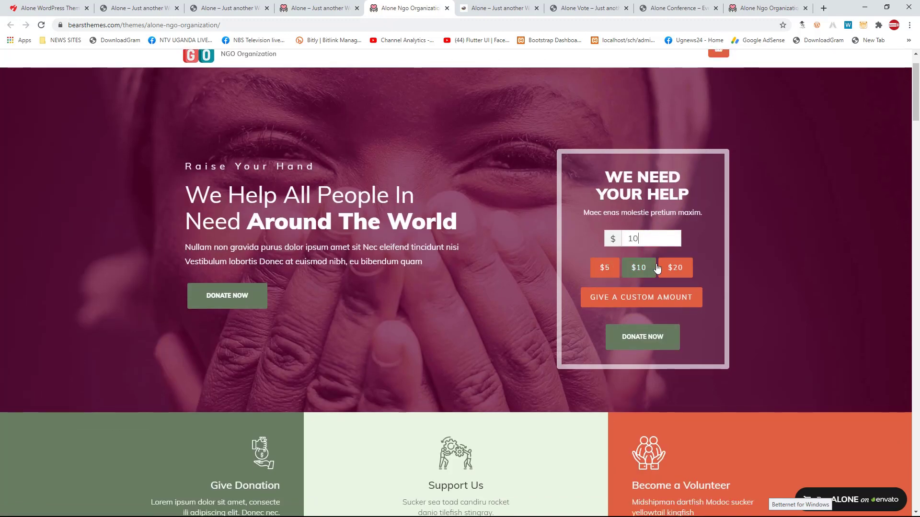
pyautogui.click(636, 271)
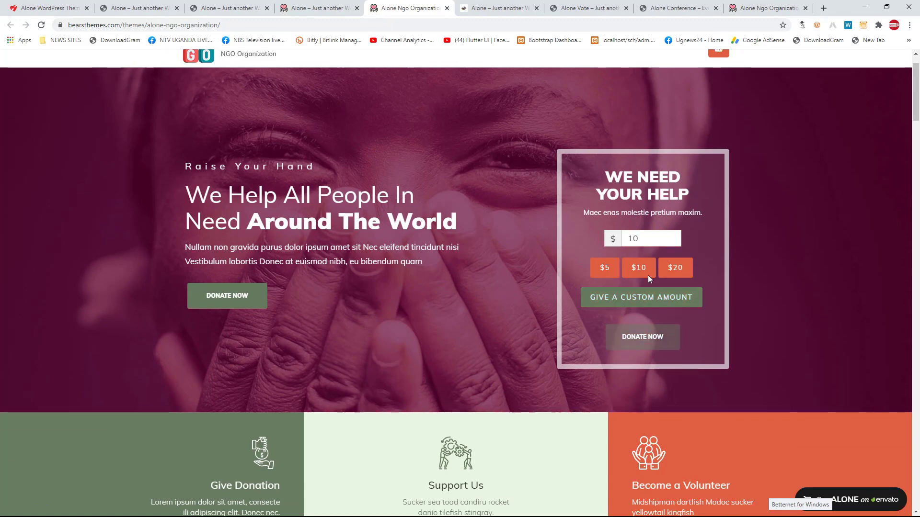
pyautogui.click(678, 268)
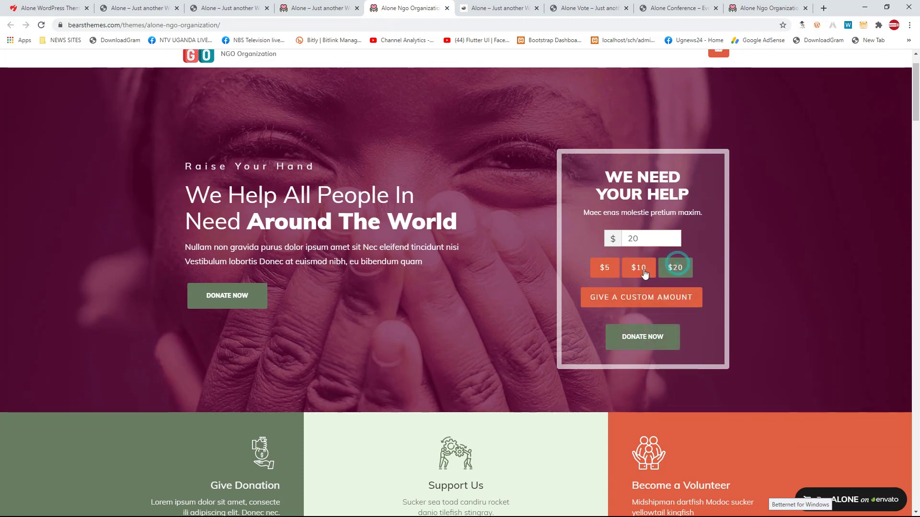
pyautogui.click(635, 338)
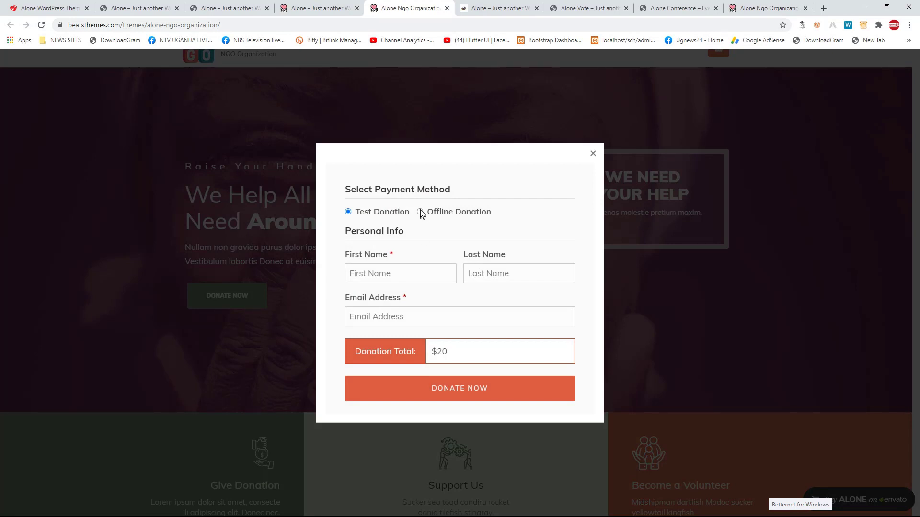
# Step: Select Offline Donation, fill in the donor's first name, last name and email address, then submit the donation and review the confirmation page
pyautogui.click(453, 211)
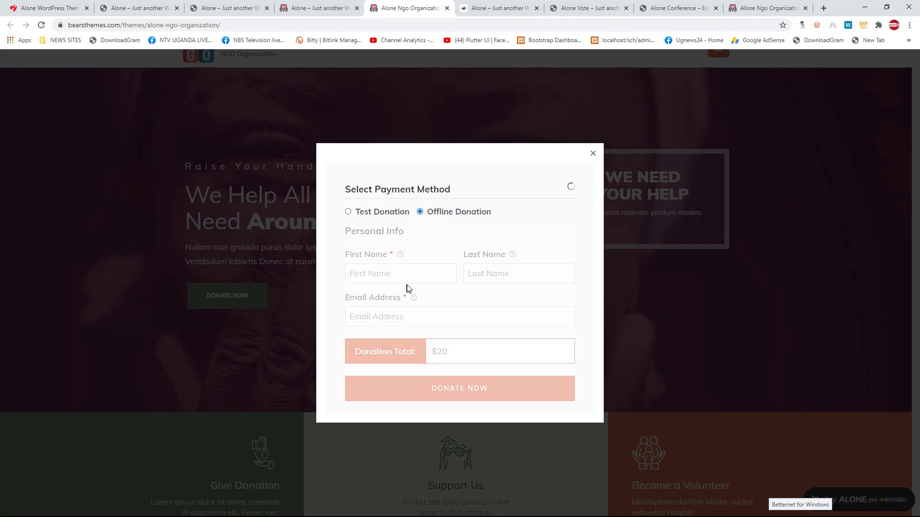
pyautogui.click(393, 200)
pyautogui.click(440, 228)
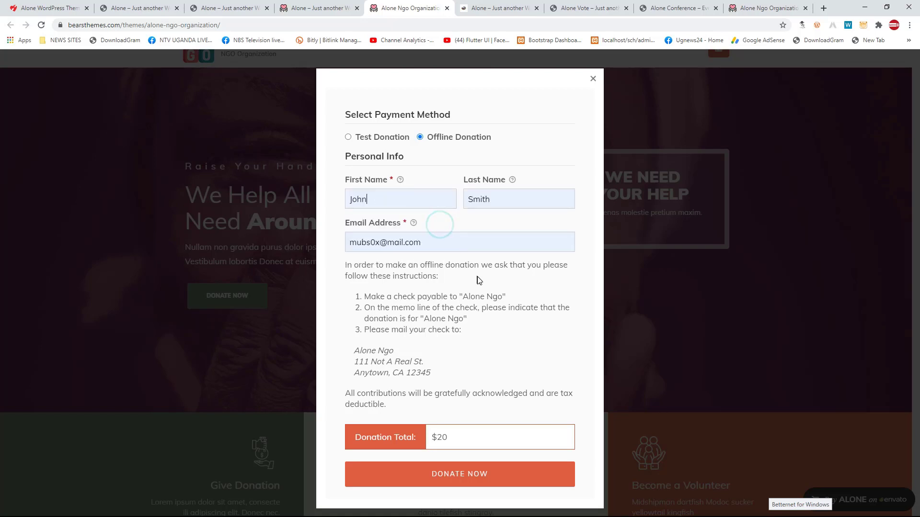
pyautogui.click(438, 475)
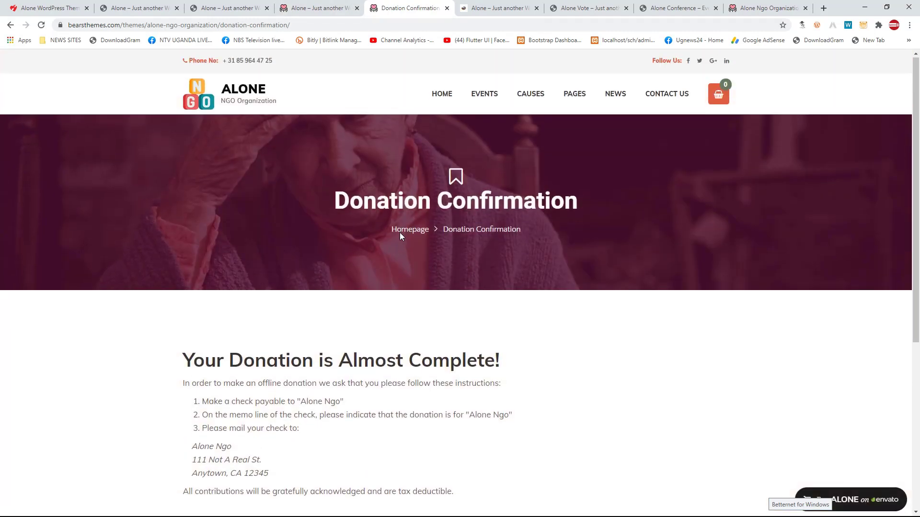
pyautogui.scroll(-4, 400, 232)
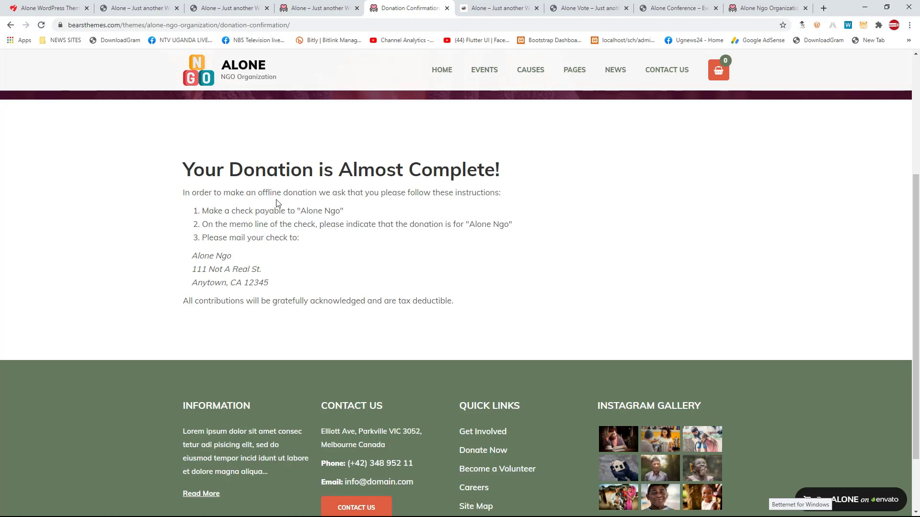
# Step: Switch to the other open copy of the NGO Organization demo and examine its home page down to Sustainable Development Goals
pyautogui.click(755, 8)
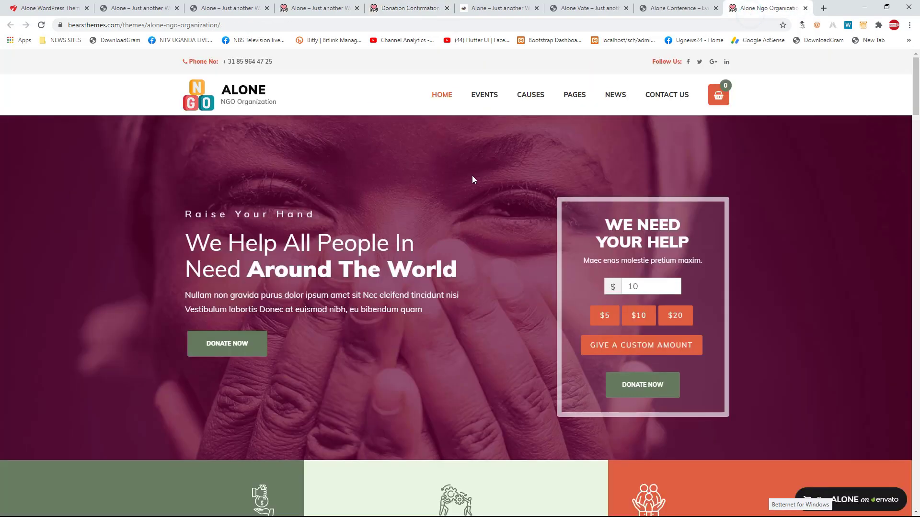
pyautogui.scroll(-1, 423, 205)
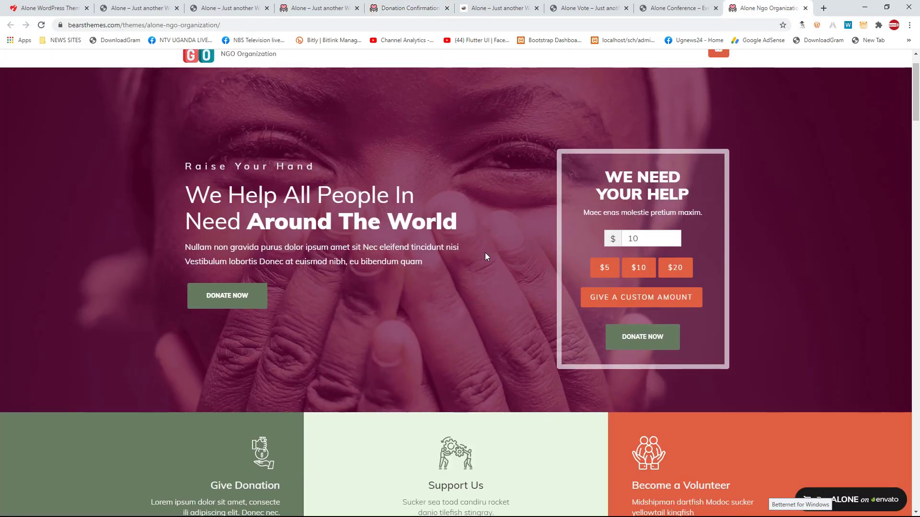
pyautogui.scroll(-5, 453, 275)
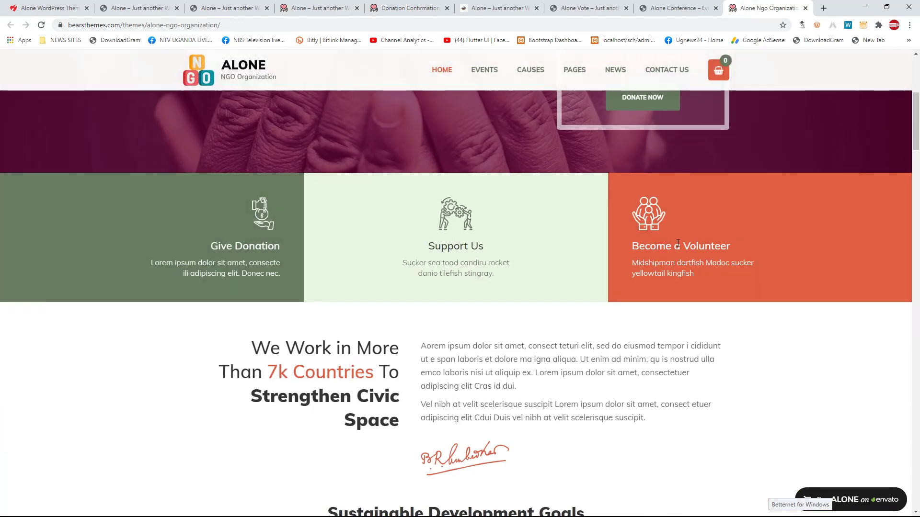
pyautogui.scroll(-5, 311, 273)
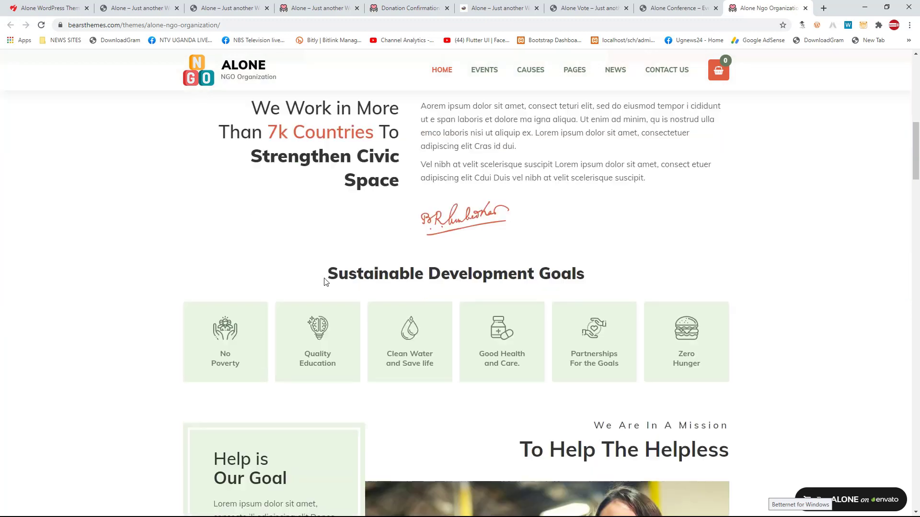
pyautogui.scroll(-5, 325, 281)
pyautogui.scroll(2, 331, 273)
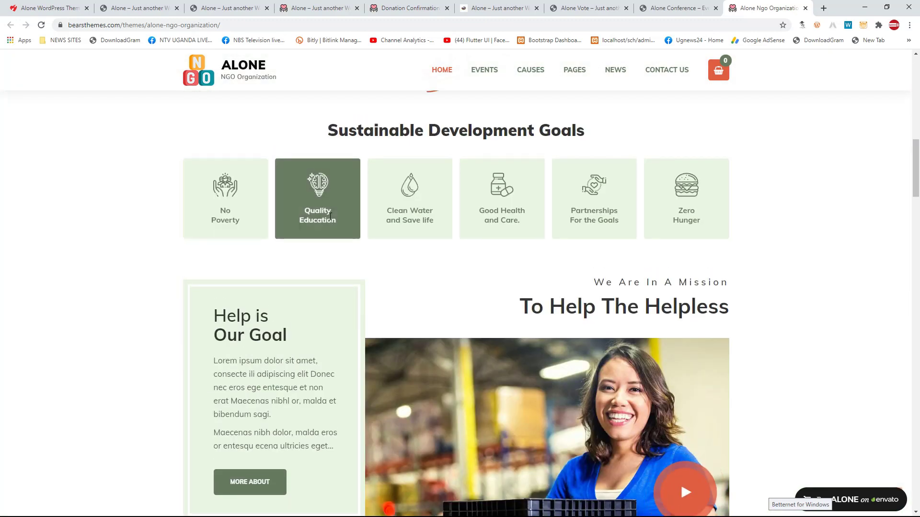
# Step: Examine the Help is Our Goal and statistics sections, then open the To Help The Helpless video
pyautogui.scroll(-3, 657, 211)
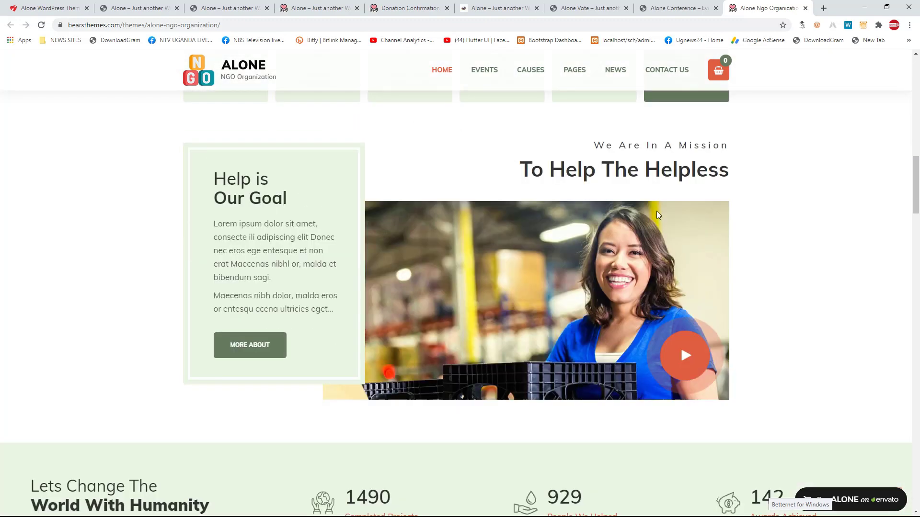
pyautogui.scroll(-7, 646, 214)
pyautogui.scroll(6, 642, 214)
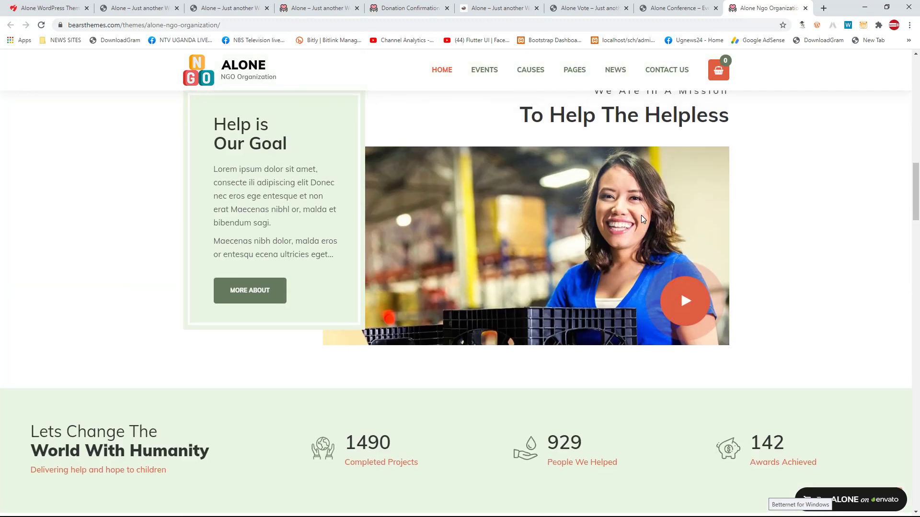
pyautogui.scroll(1, 641, 215)
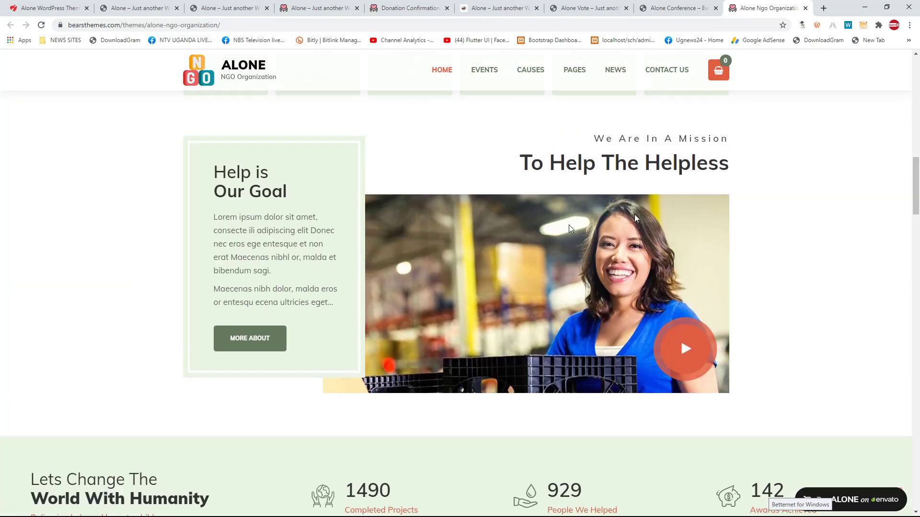
pyautogui.click(686, 349)
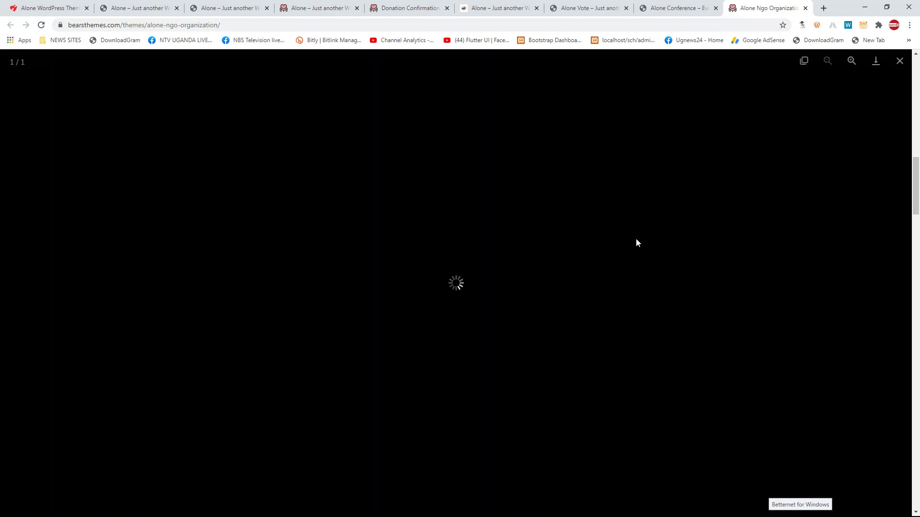
# Step: Close the video viewer and examine the Latest Causes cards and the Welcome to Alone NGO Charity banner
pyautogui.click(900, 61)
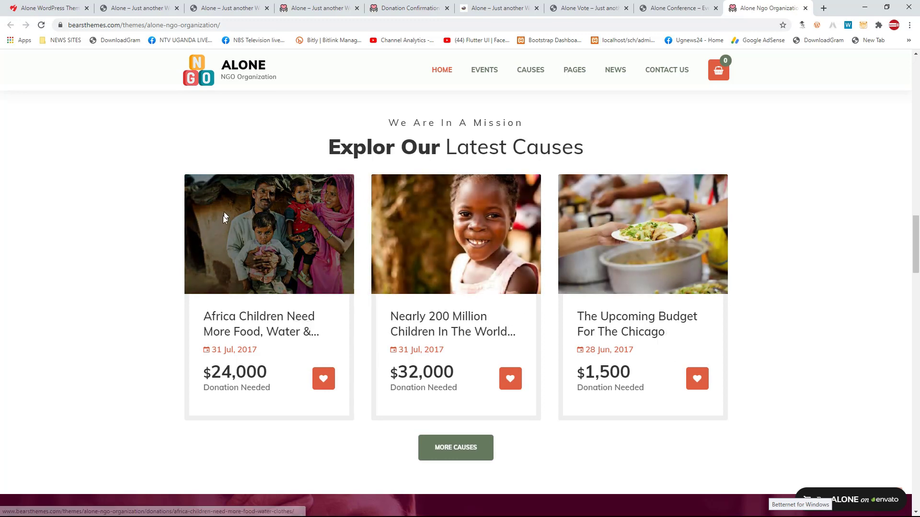
pyautogui.scroll(-3, 278, 322)
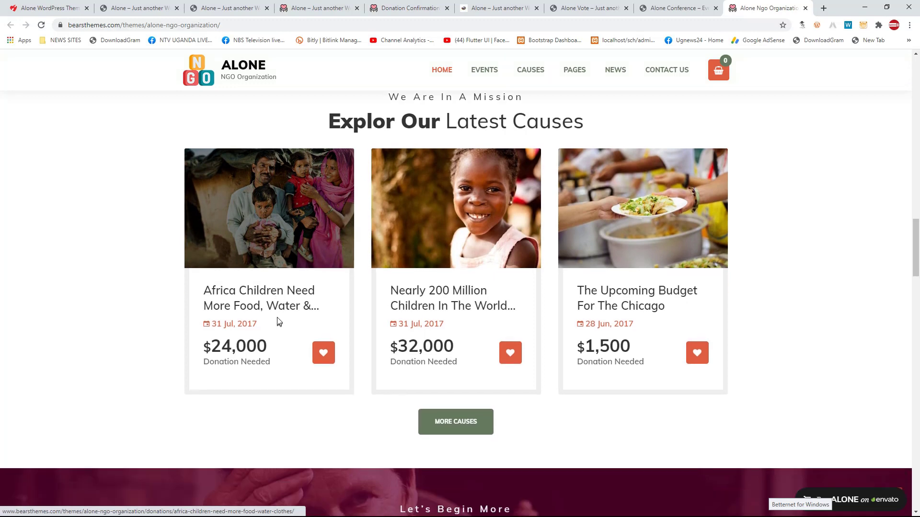
pyautogui.scroll(-2, 345, 266)
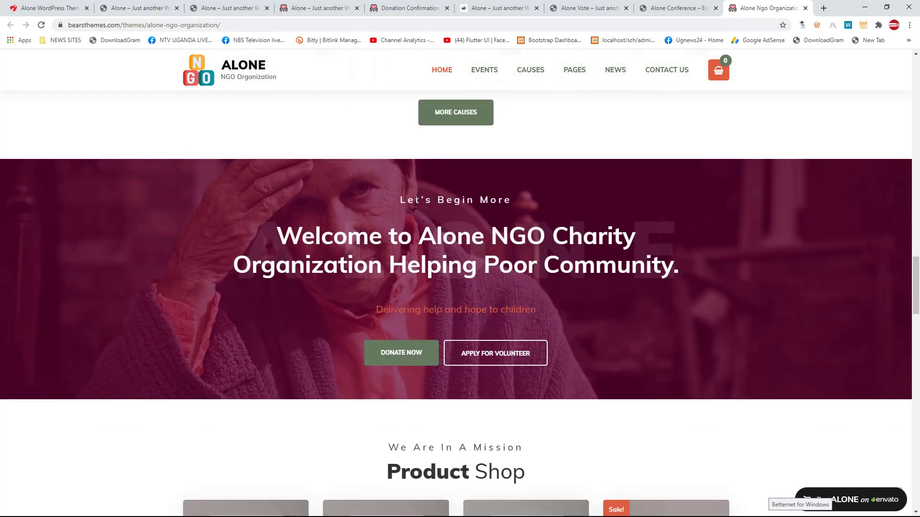
pyautogui.scroll(-1, 400, 233)
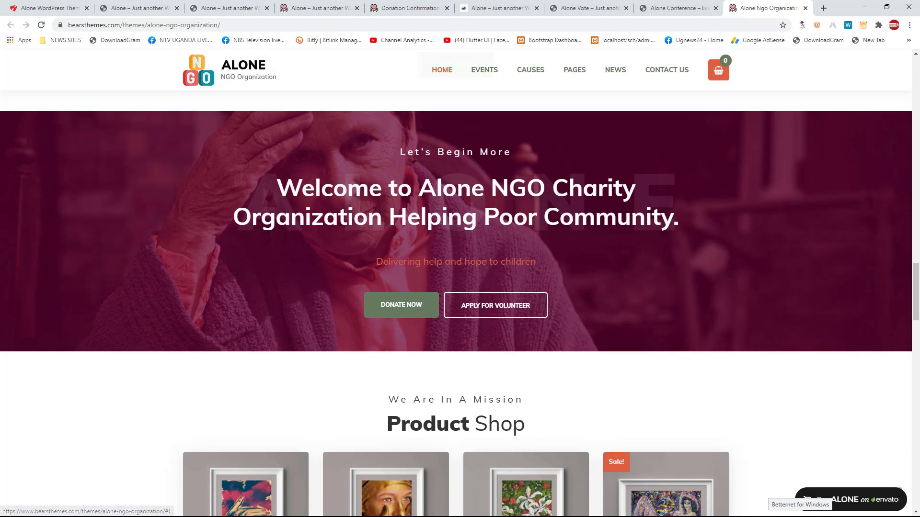
# Step: Examine the Product Shop section and reveal the Add to Cart option on its paintings
pyautogui.scroll(-4, 464, 271)
pyautogui.scroll(-1, 465, 271)
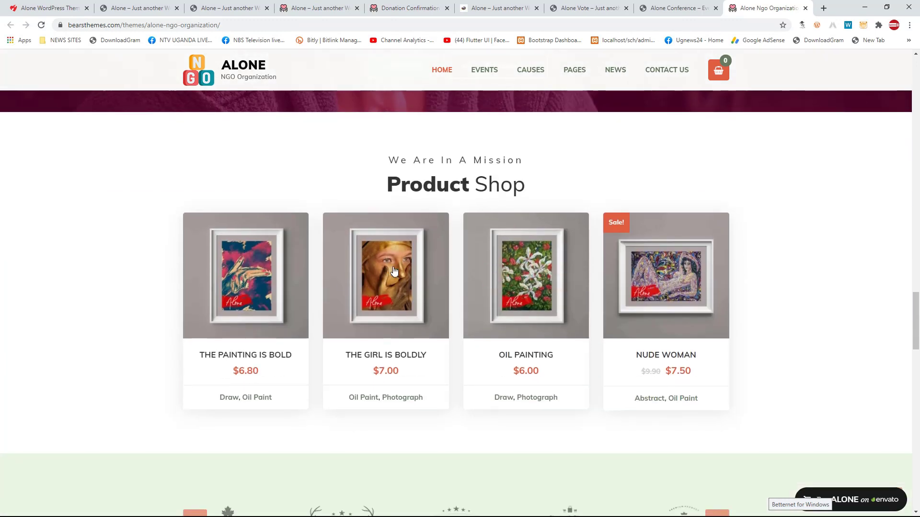
pyautogui.moveTo(303, 285)
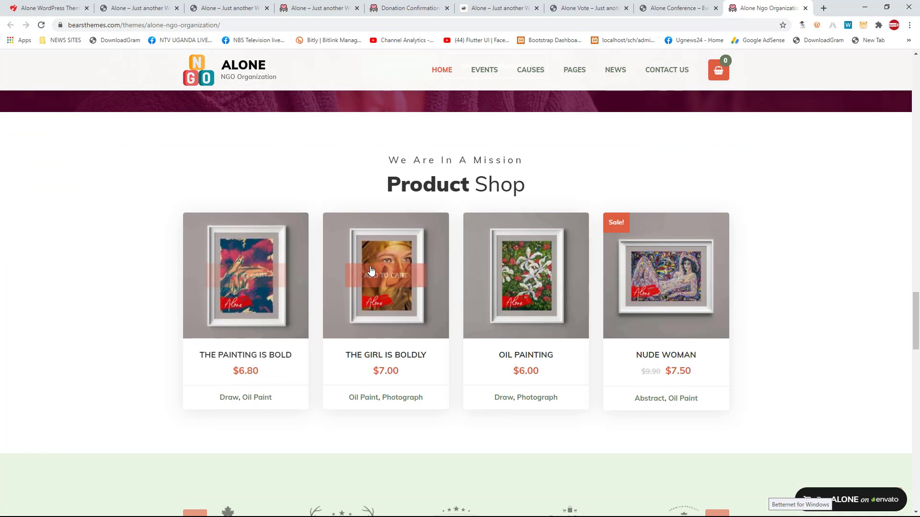
pyautogui.moveTo(565, 288)
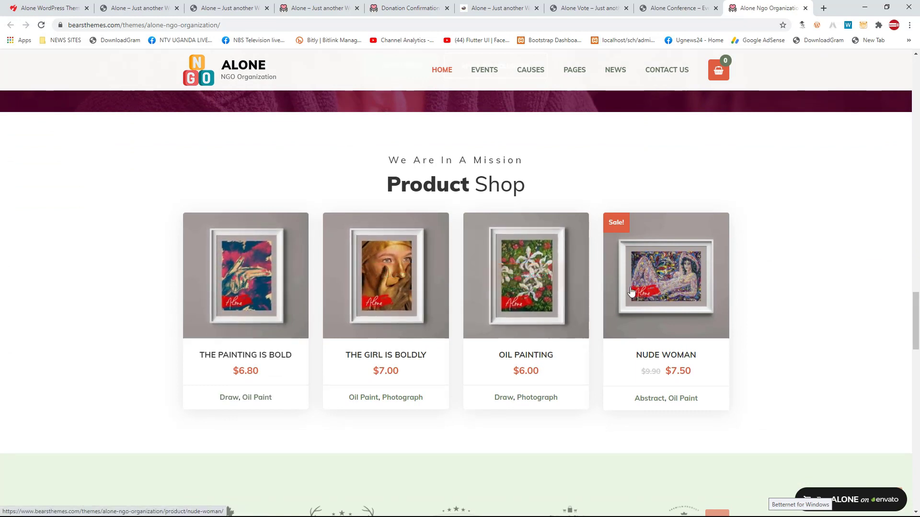
pyautogui.moveTo(264, 278)
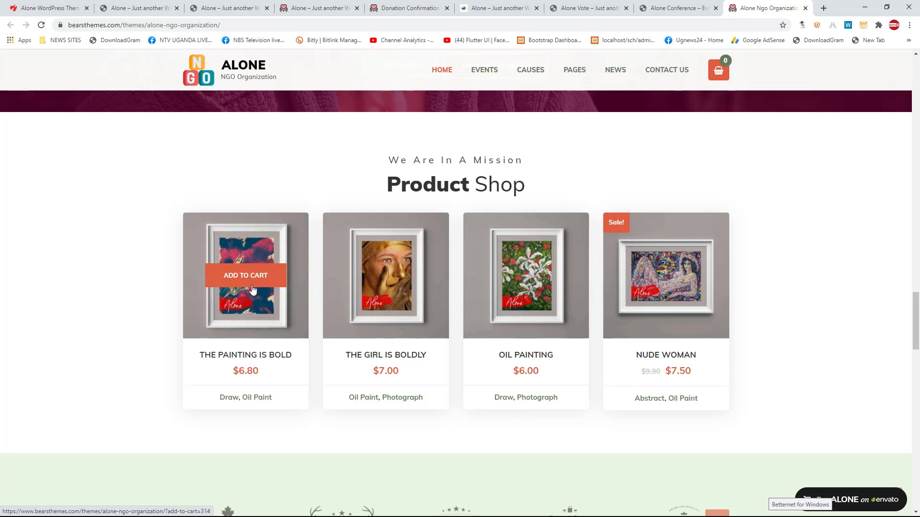
pyautogui.scroll(-1, 257, 307)
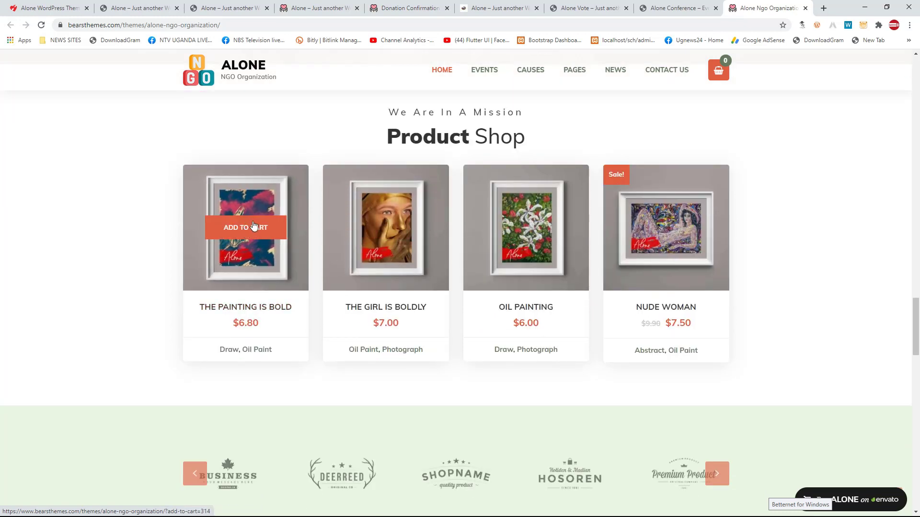
# Step: Advance the sponsor logo carousel below the Product Shop three times
pyautogui.scroll(-5, 294, 283)
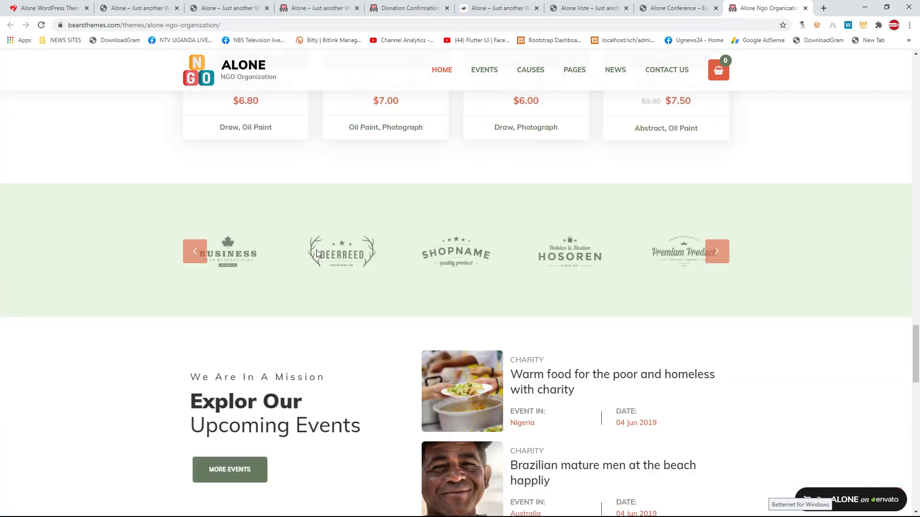
pyautogui.click(716, 235)
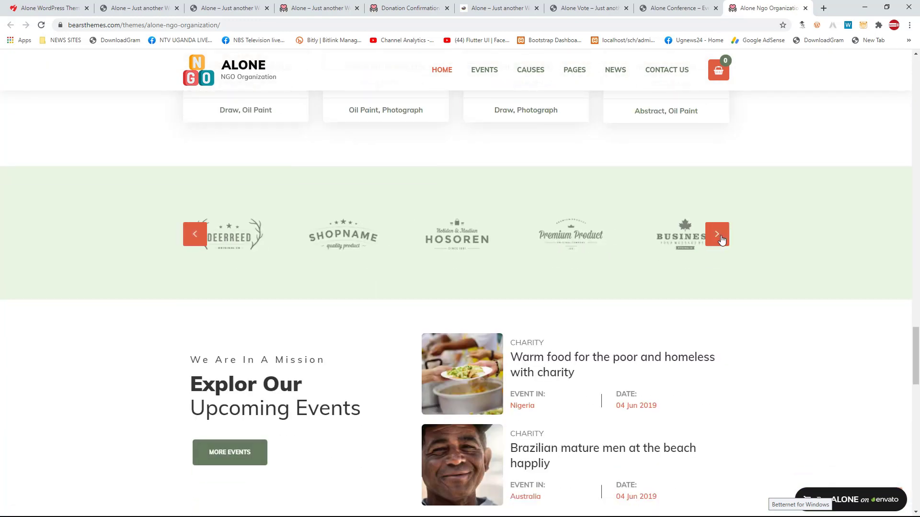
pyautogui.click(716, 235)
pyautogui.click(716, 235)
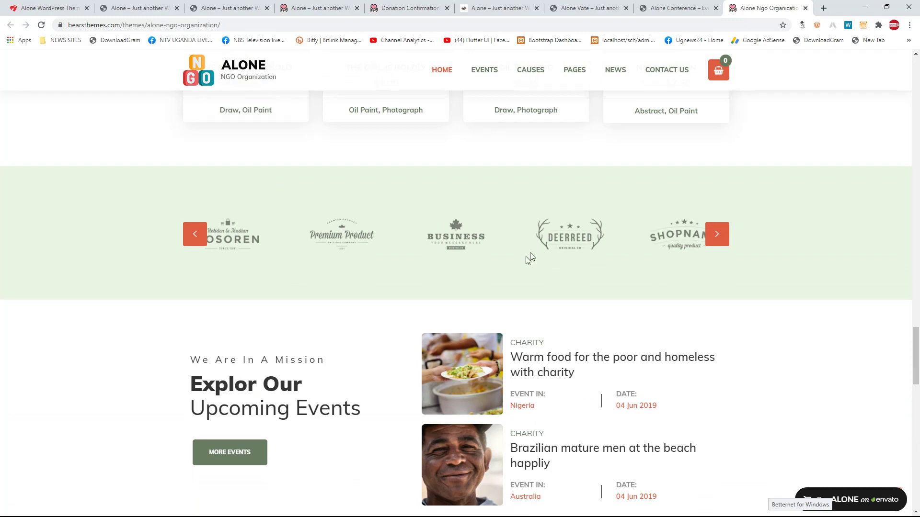
# Step: Examine the two charity entries in the Upcoming Events section
pyautogui.scroll(-4, 529, 259)
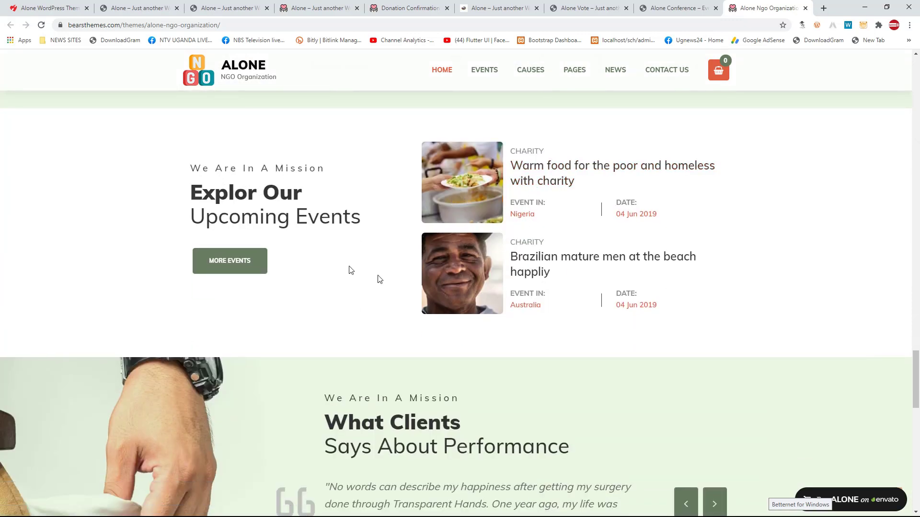
pyautogui.scroll(-1, 523, 266)
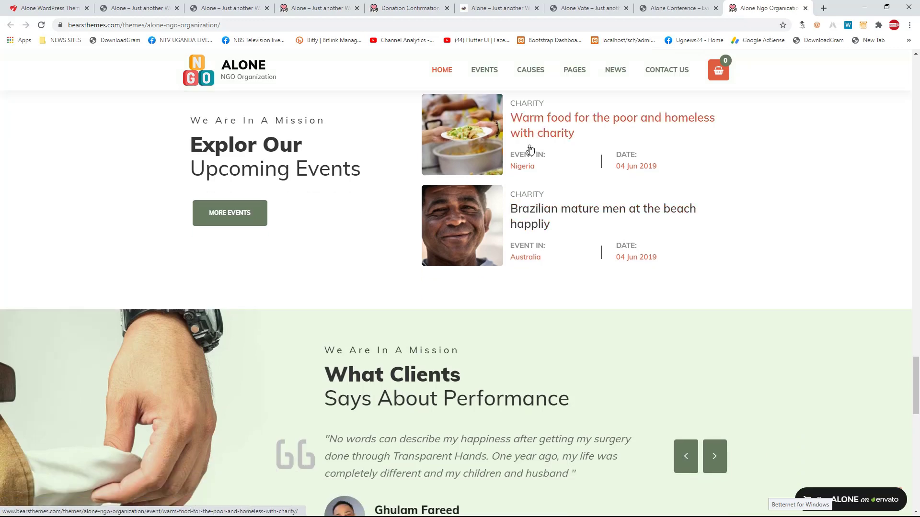
pyautogui.scroll(2, 529, 148)
pyautogui.scroll(-3, 515, 291)
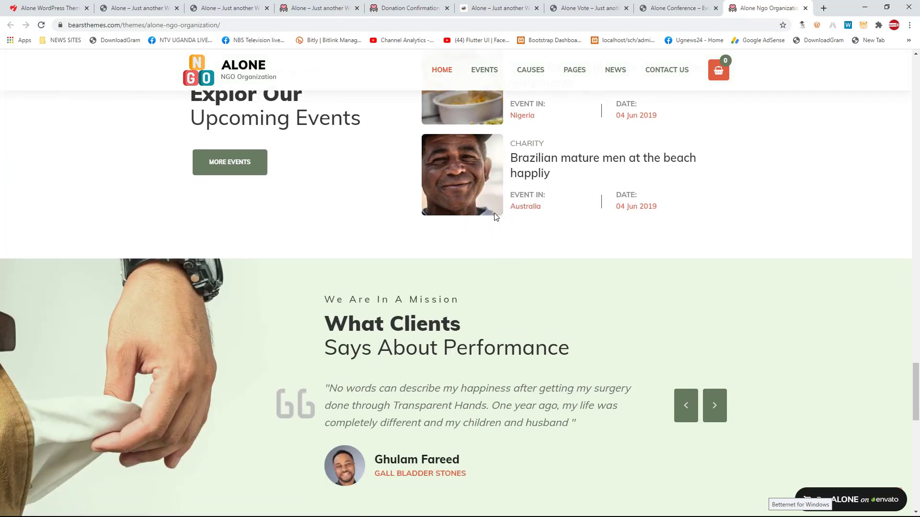
# Step: Browse forward through the testimonials in the What Clients Says About Performance section
pyautogui.scroll(-2, 495, 211)
pyautogui.scroll(-1, 392, 274)
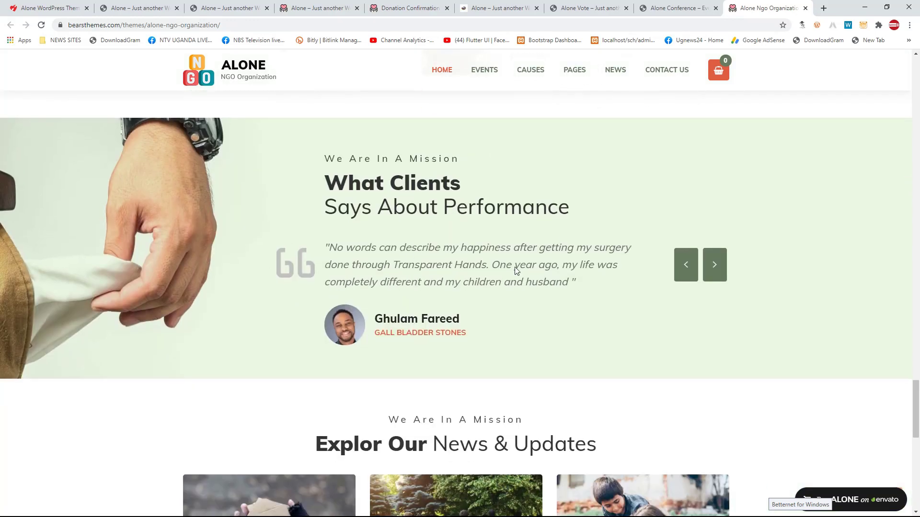
pyautogui.click(715, 265)
pyautogui.click(714, 266)
pyautogui.click(716, 268)
pyautogui.click(716, 261)
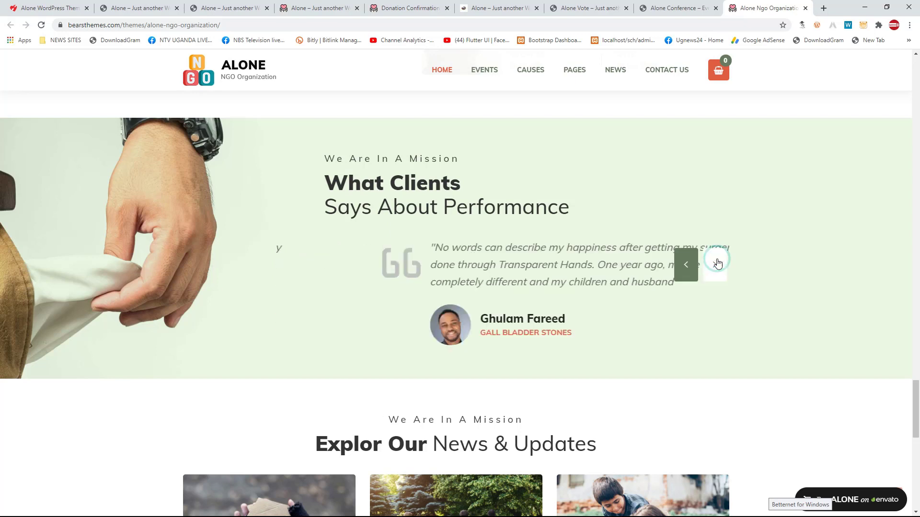
pyautogui.click(716, 262)
# Step: Examine the News & Updates section, newsletter subscription form and footer, then return to the beginning of the page
pyautogui.scroll(-1, 720, 262)
pyautogui.scroll(-5, 718, 258)
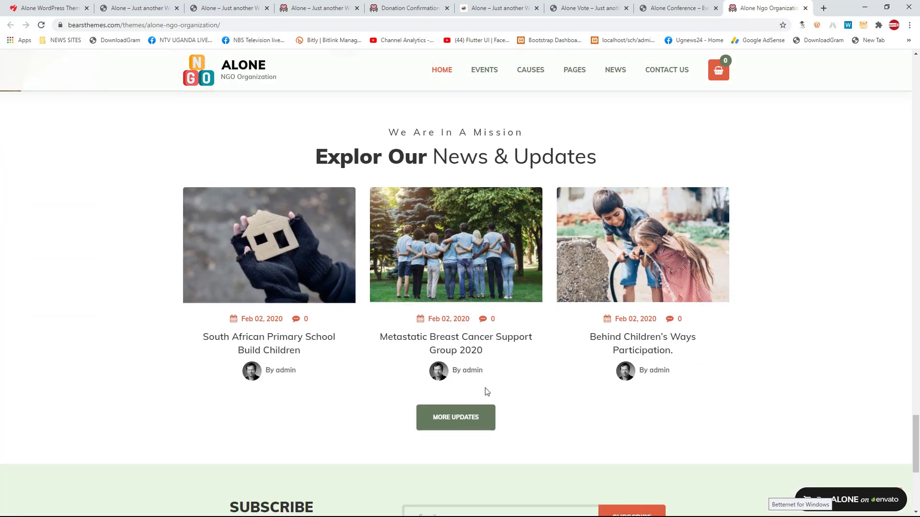
pyautogui.scroll(-1, 580, 300)
pyautogui.scroll(-5, 580, 300)
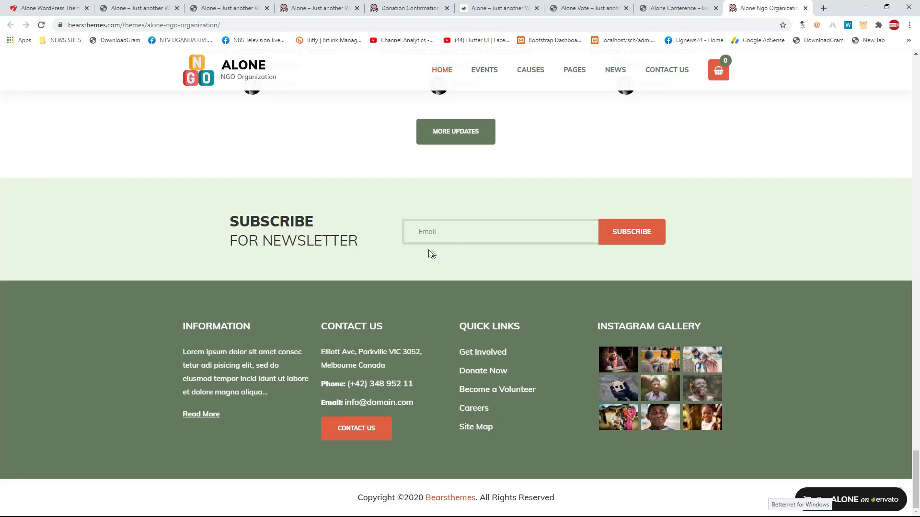
pyautogui.click(502, 231)
pyautogui.scroll(15, 583, 278)
pyautogui.moveTo(570, 80)
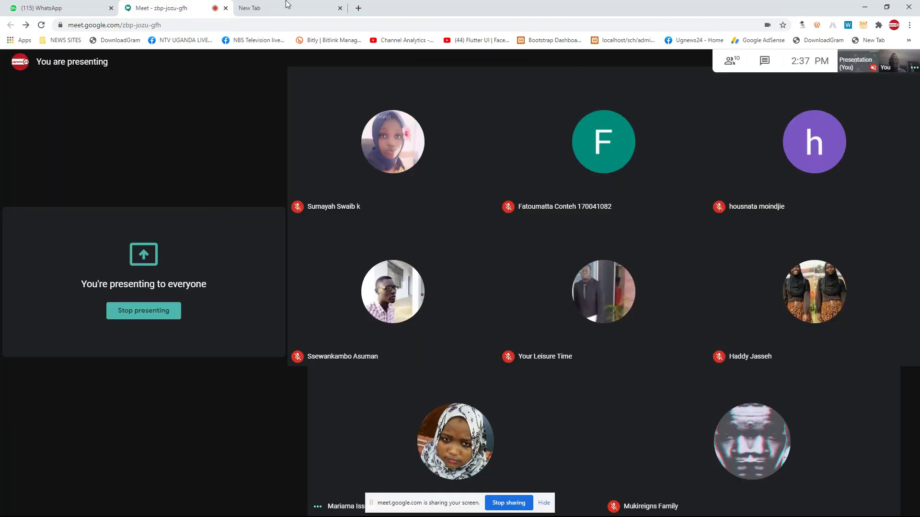
# Step: Switch to the empty browser tab beside the Google Meet call and search Google for "best charity wordpress themes"
pyautogui.click(285, 5)
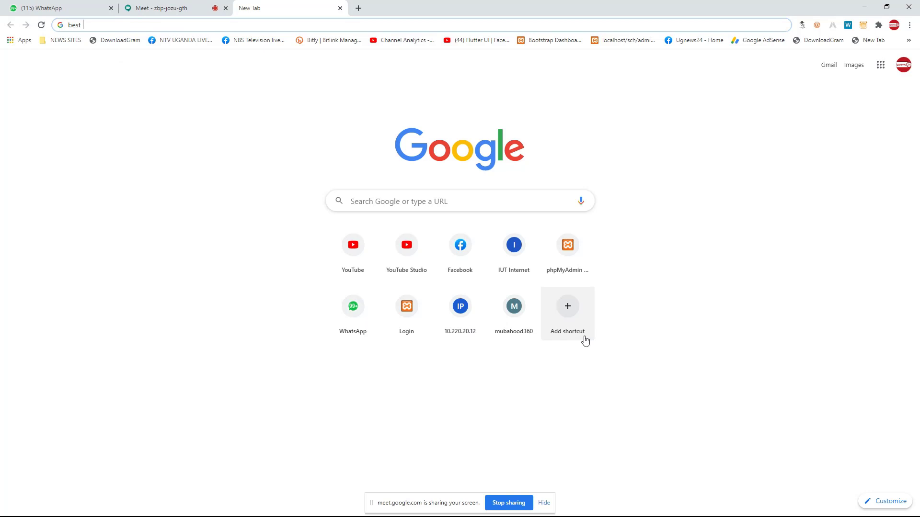
pyautogui.write('ch')
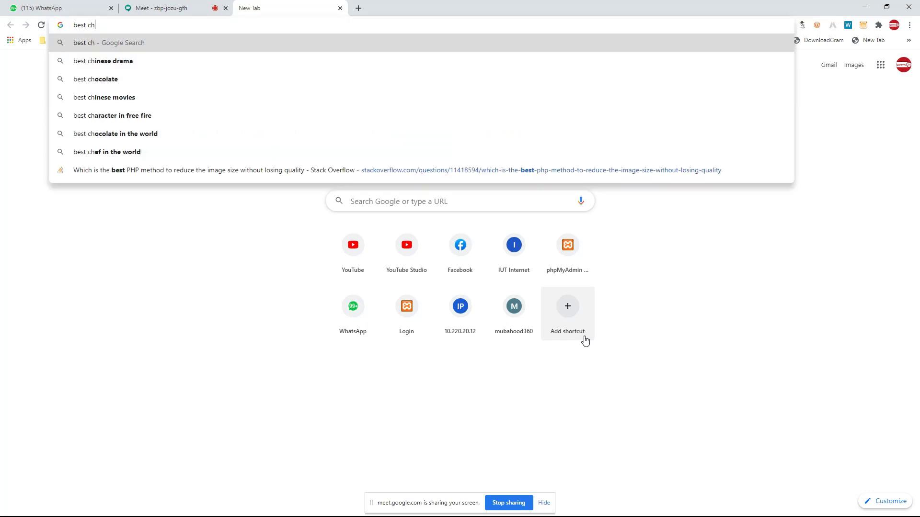
pyautogui.write('arity ')
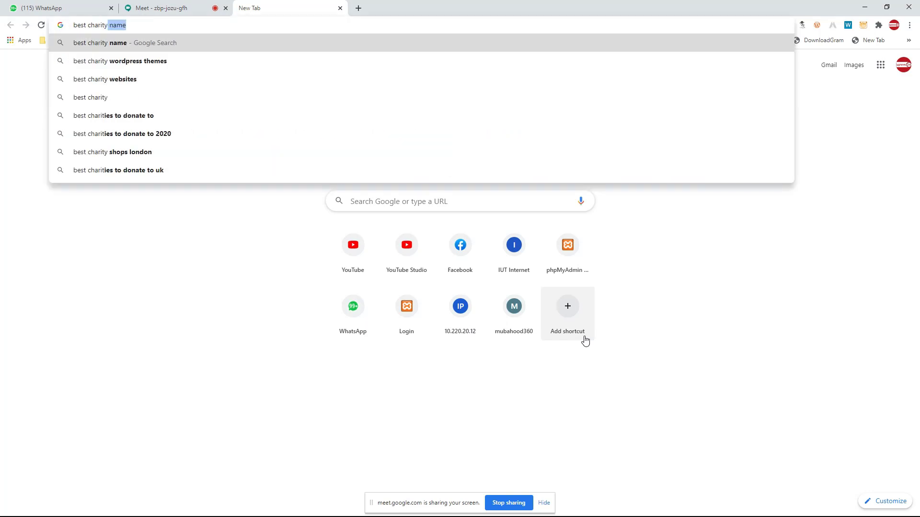
pyautogui.write('webs')
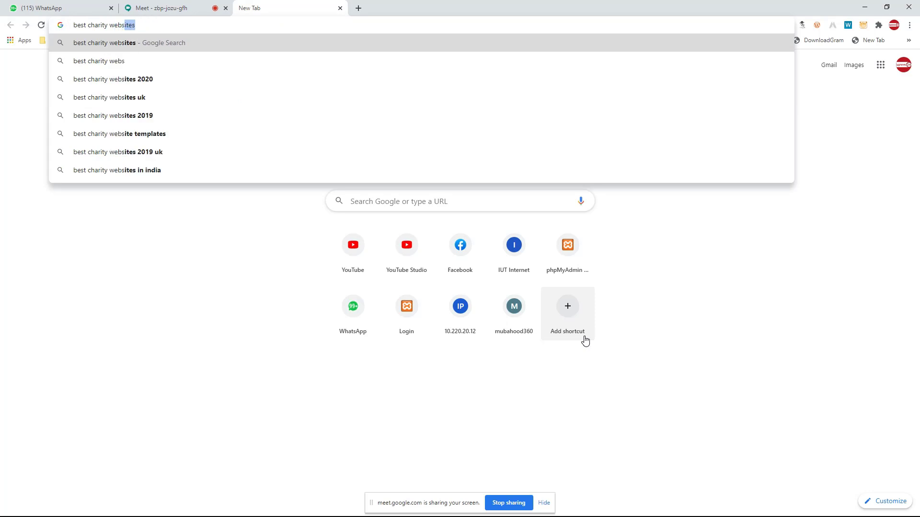
pyautogui.press('BackSpace')
pyautogui.press('BackSpace')
pyautogui.press('BackSpace')
pyautogui.press('BackSpace')
pyautogui.write('o')
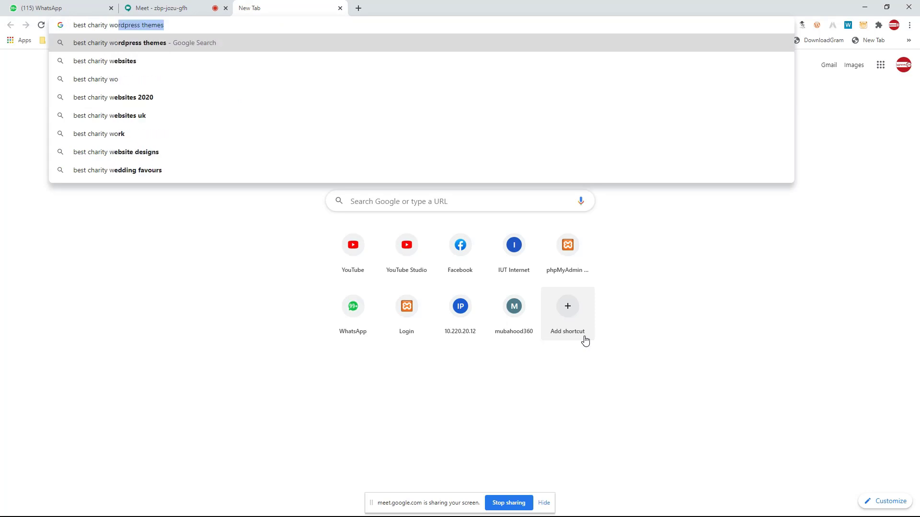
pyautogui.write('rdpress themes')
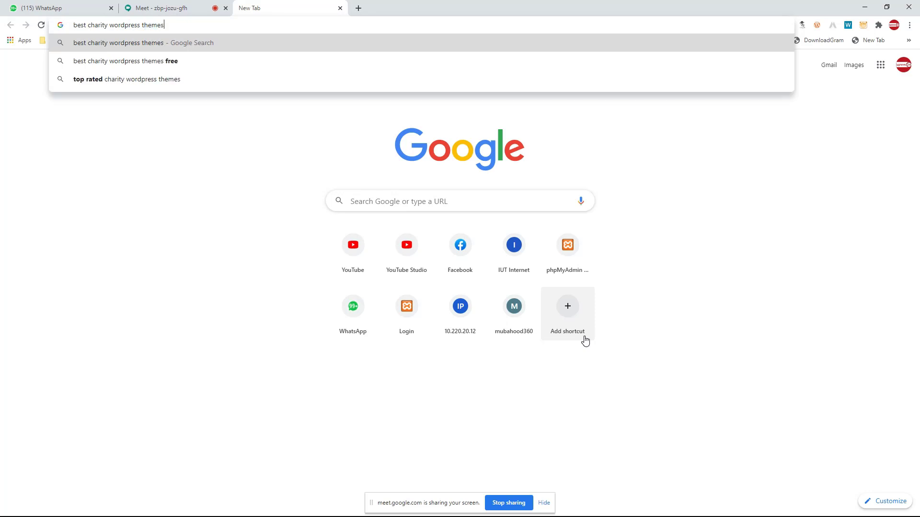
pyautogui.press('Return')
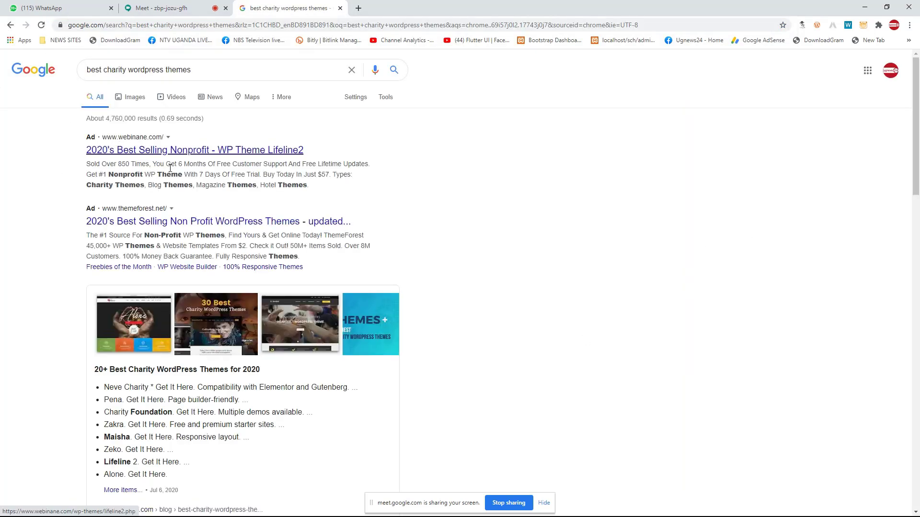
# Step: Open the ThemeForest search result "157 Charity WordPress Themes sorted by best sellers"
pyautogui.scroll(-3, 133, 283)
pyautogui.scroll(-4, 134, 282)
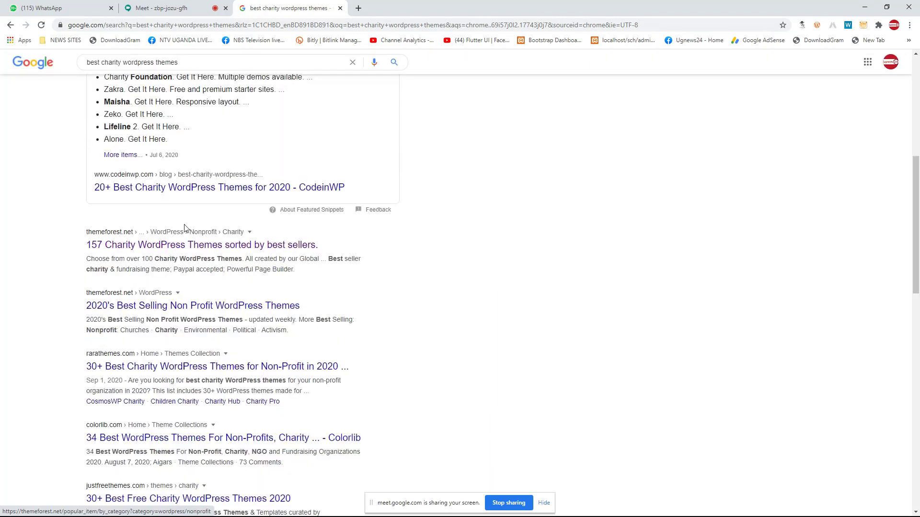
pyautogui.click(129, 247)
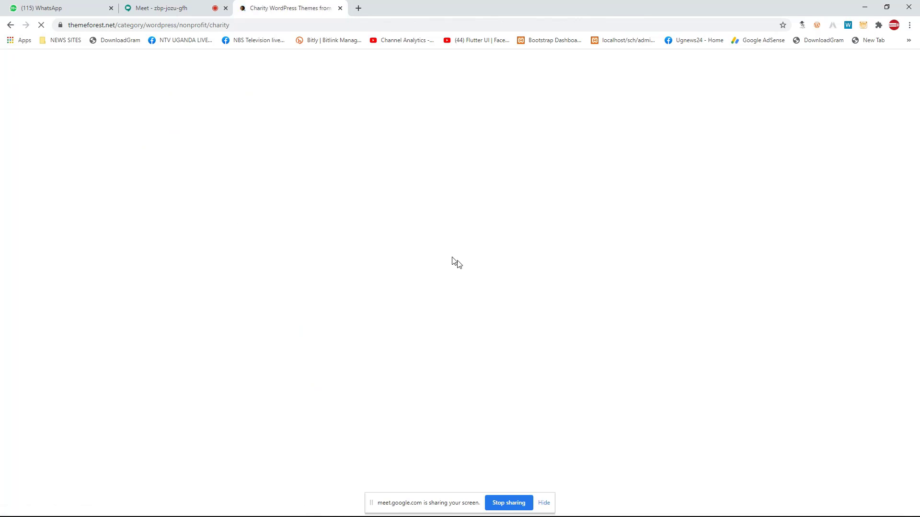
# Step: Examine the best-selling charity WordPress themes on ThemeForest, including the results heading and the Alone theme's card
pyautogui.scroll(-1, 408, 253)
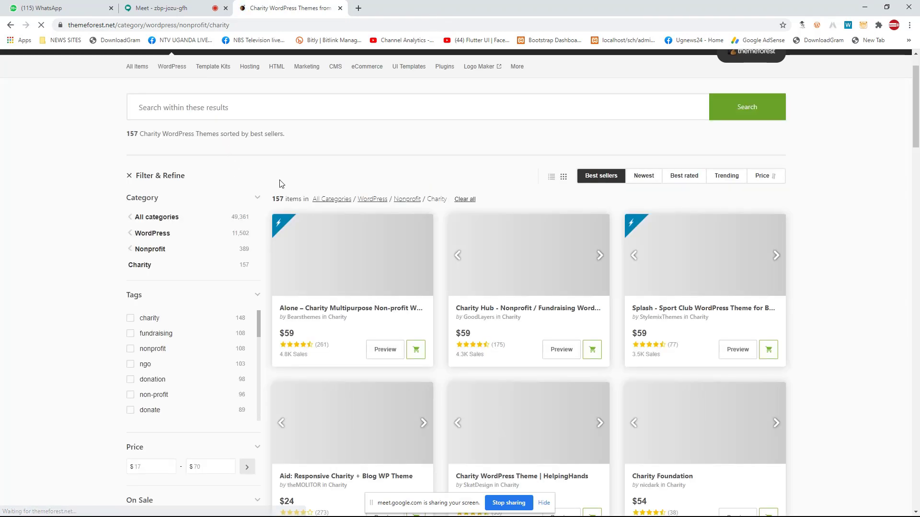
pyautogui.scroll(1, 354, 196)
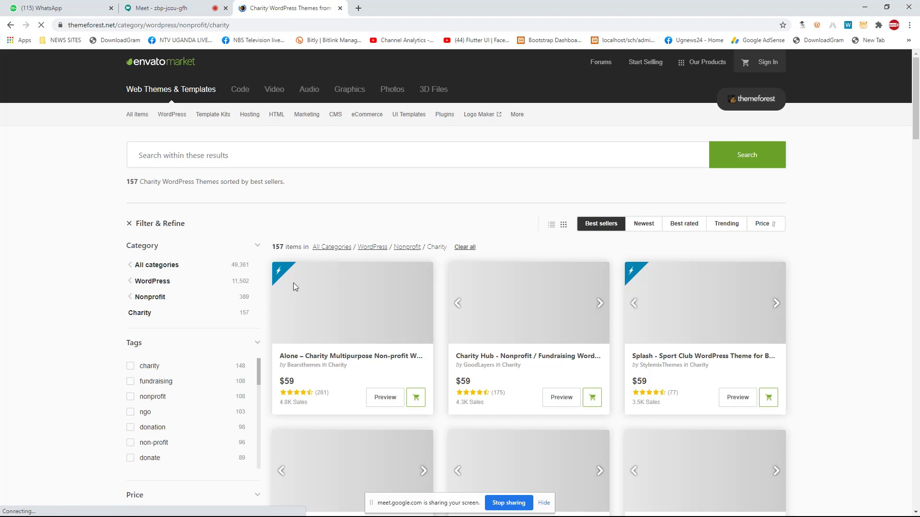
pyautogui.scroll(-1, 285, 282)
pyautogui.scroll(-1, 284, 281)
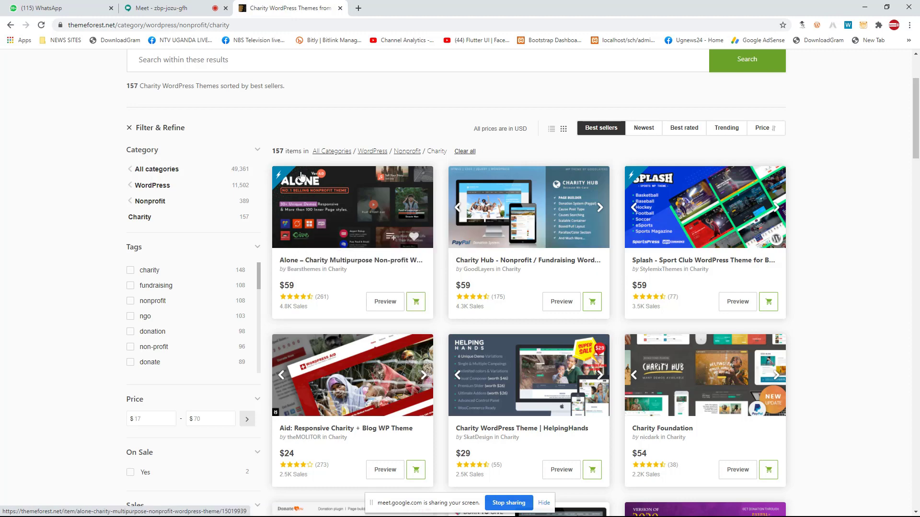
pyautogui.scroll(2, 427, 175)
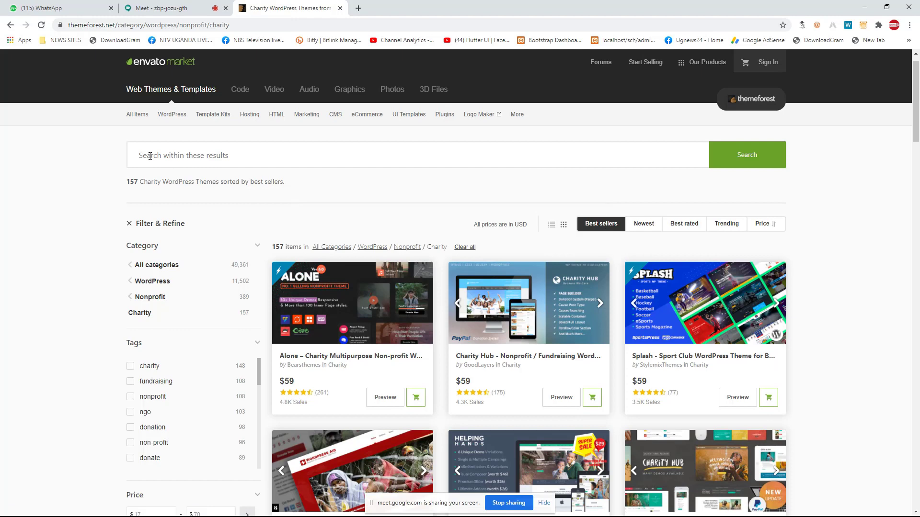
pyautogui.click(221, 153)
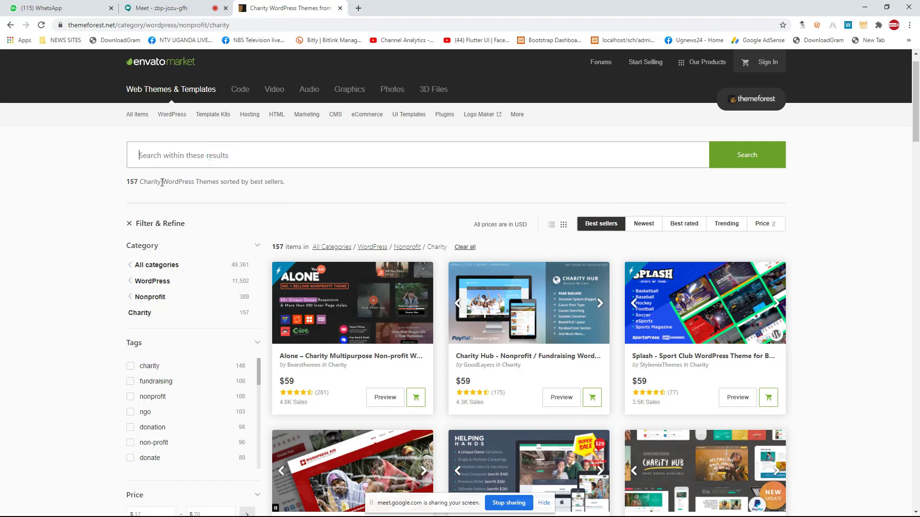
pyautogui.moveTo(148, 183); pyautogui.dragTo(206, 182)
pyautogui.scroll(-1, 292, 269)
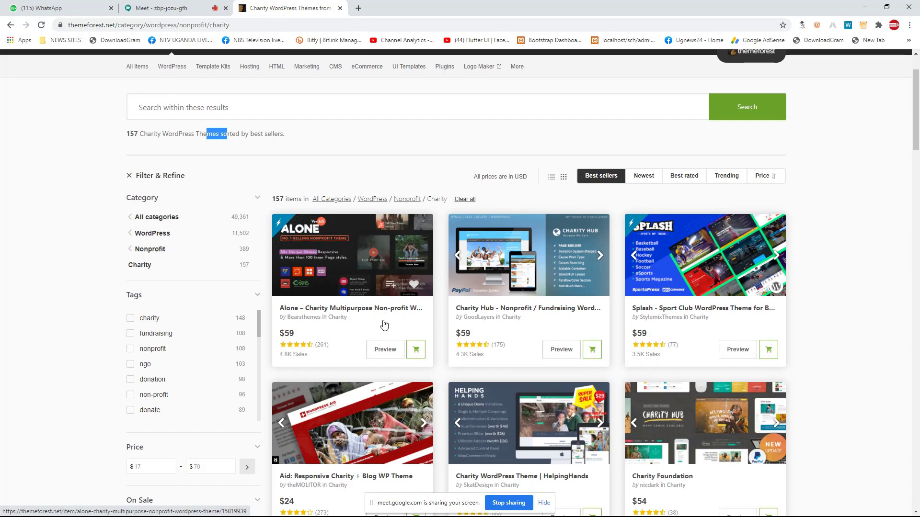
# Step: Open live previews of the Alone, Splash and Charity Hub themes in separate tabs, plus a second Alone preview, keeping the ThemeForest listing in view
pyautogui.click(384, 355)
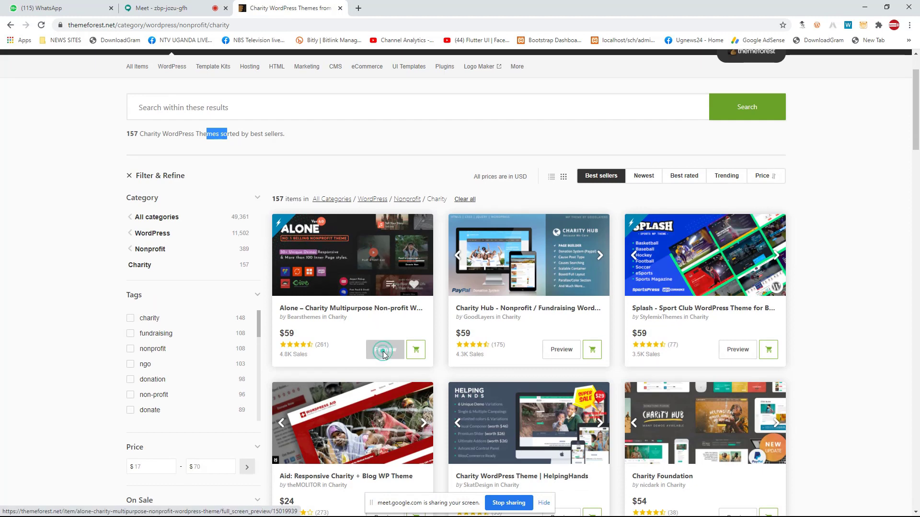
pyautogui.click(259, 13)
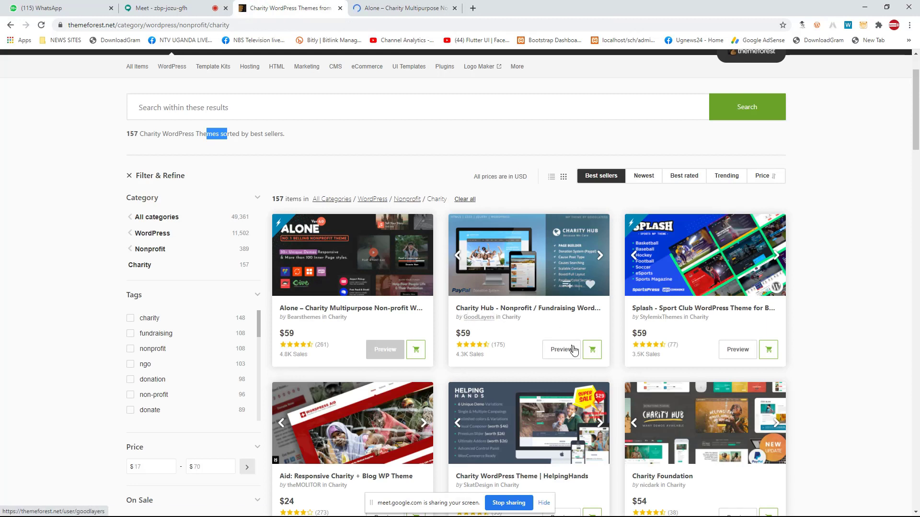
pyautogui.click(741, 351)
pyautogui.click(258, 5)
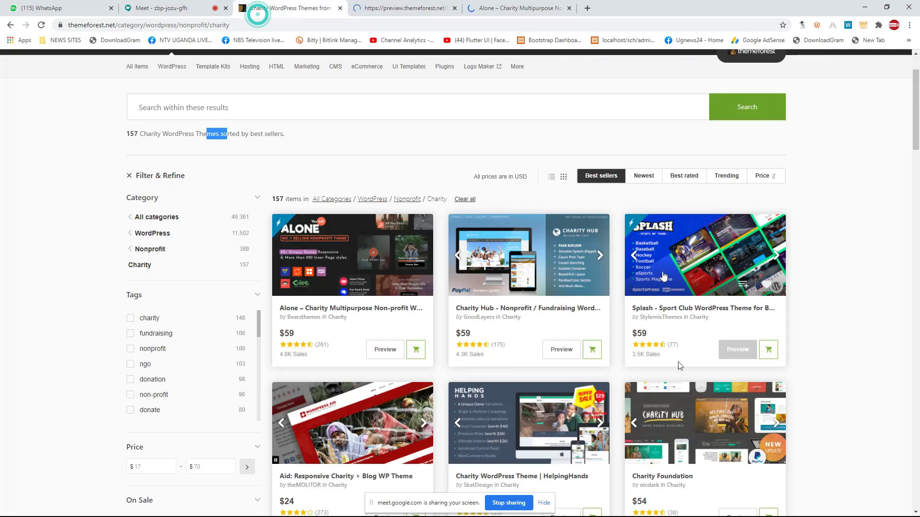
pyautogui.scroll(-2, 591, 350)
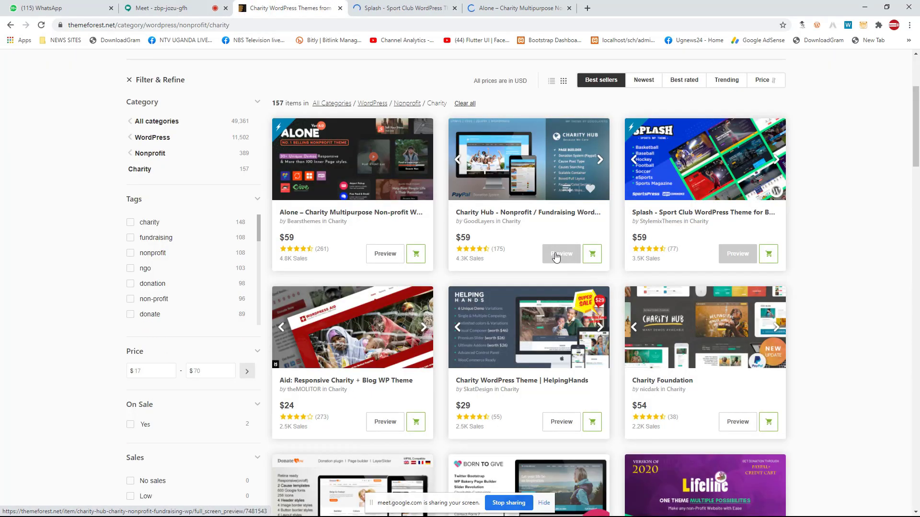
pyautogui.click(555, 253)
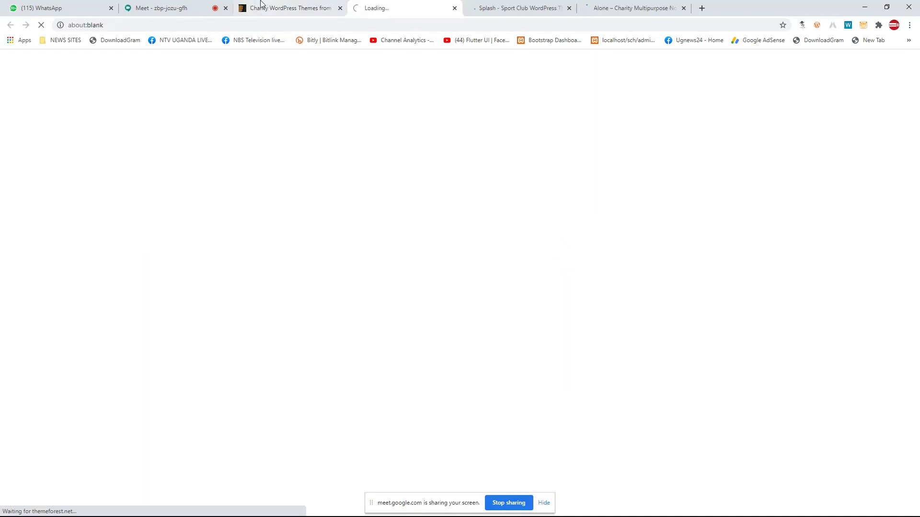
pyautogui.click(268, 8)
pyautogui.click(384, 254)
pyautogui.click(287, 8)
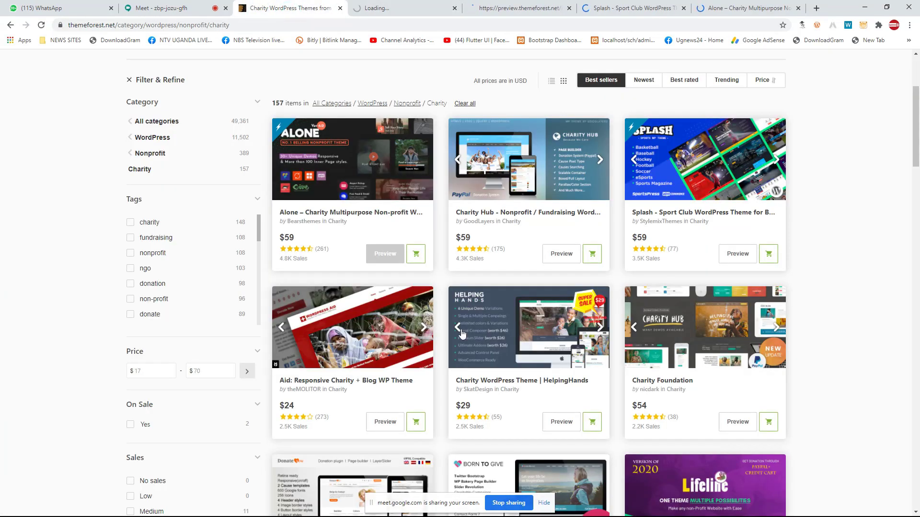
# Step: Open live previews of the Aid, HelpingHands and Charity Foundation themes in separate tabs from the ThemeForest listing
pyautogui.scroll(-3, 421, 304)
pyautogui.scroll(-2, 421, 304)
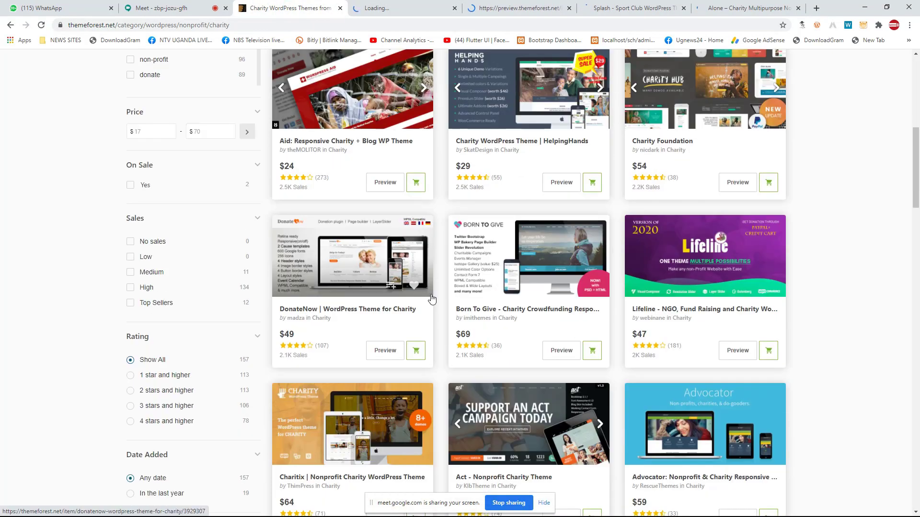
pyautogui.scroll(2, 432, 294)
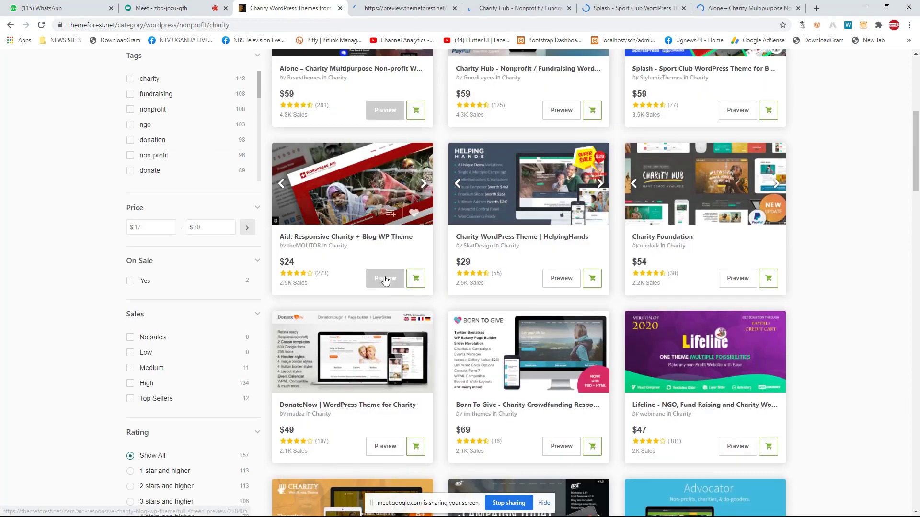
pyautogui.click(386, 278)
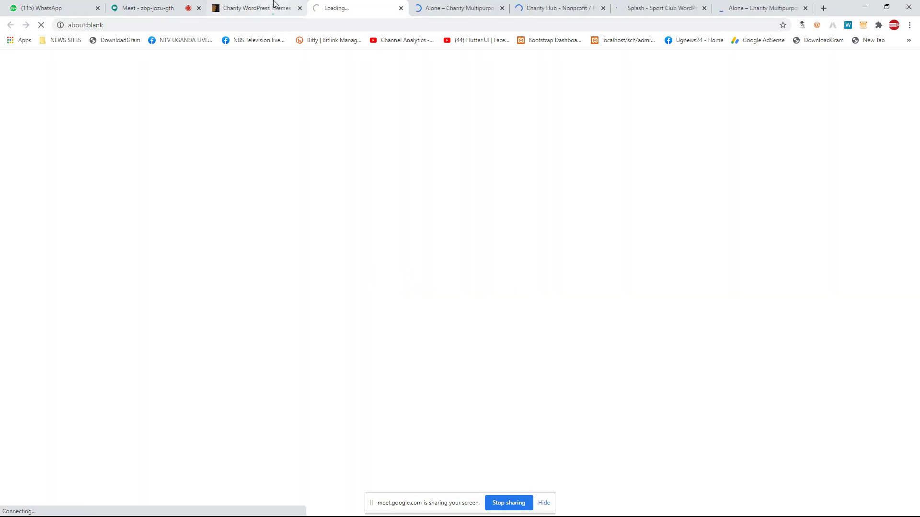
pyautogui.click(273, 7)
pyautogui.click(562, 278)
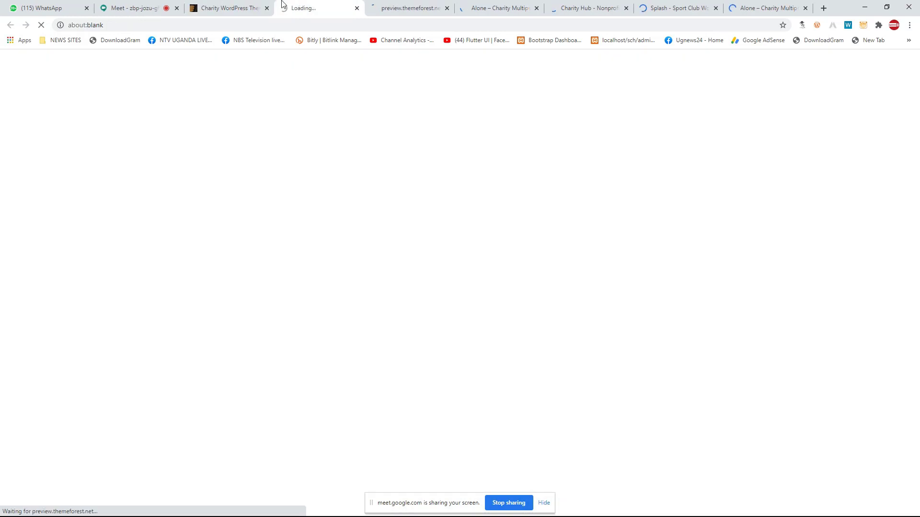
pyautogui.click(246, 9)
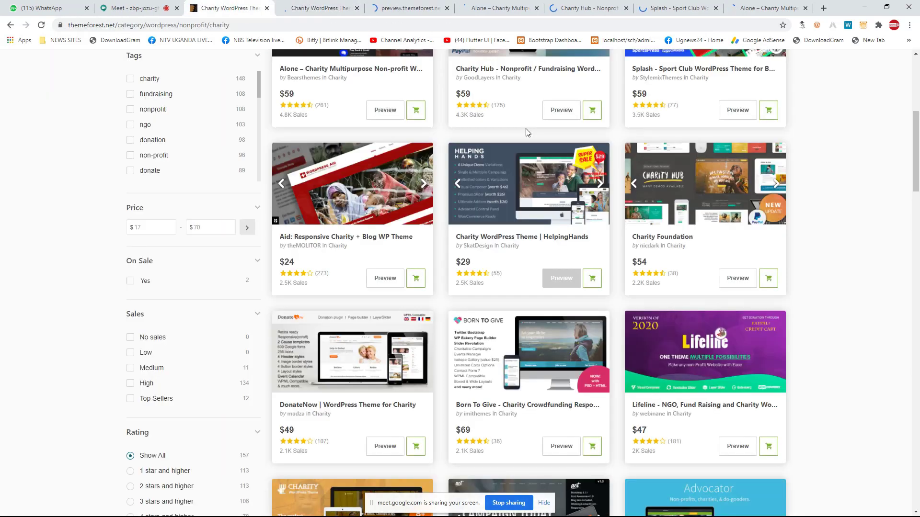
pyautogui.click(738, 277)
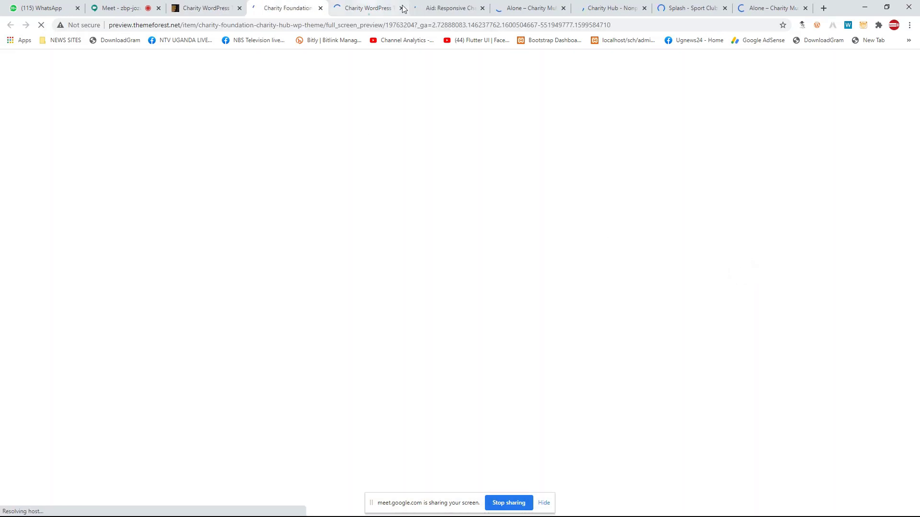
# Step: Look through the HelpingHands, Aid, Alone, Charity Hub and Splash preview tabs to check whether they have loaded
pyautogui.click(369, 9)
pyautogui.click(448, 8)
pyautogui.click(519, 8)
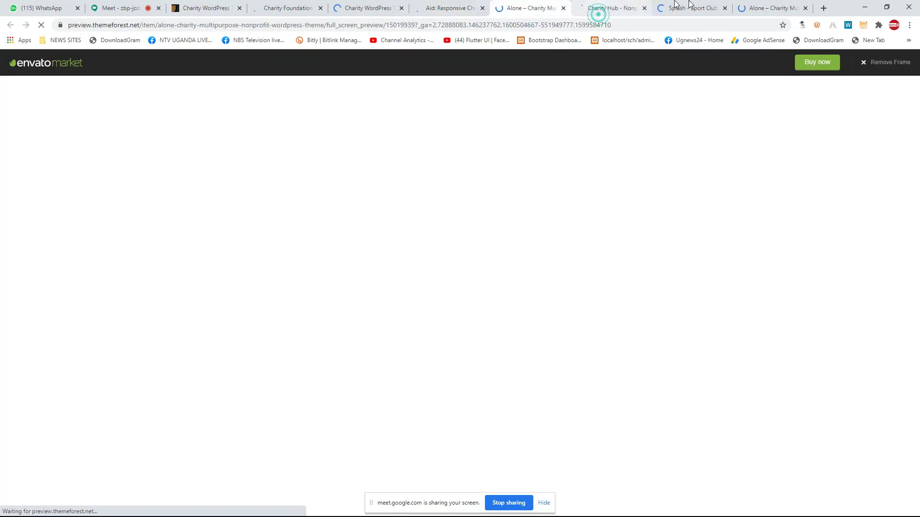
pyautogui.click(606, 8)
pyautogui.click(687, 9)
pyautogui.click(769, 5)
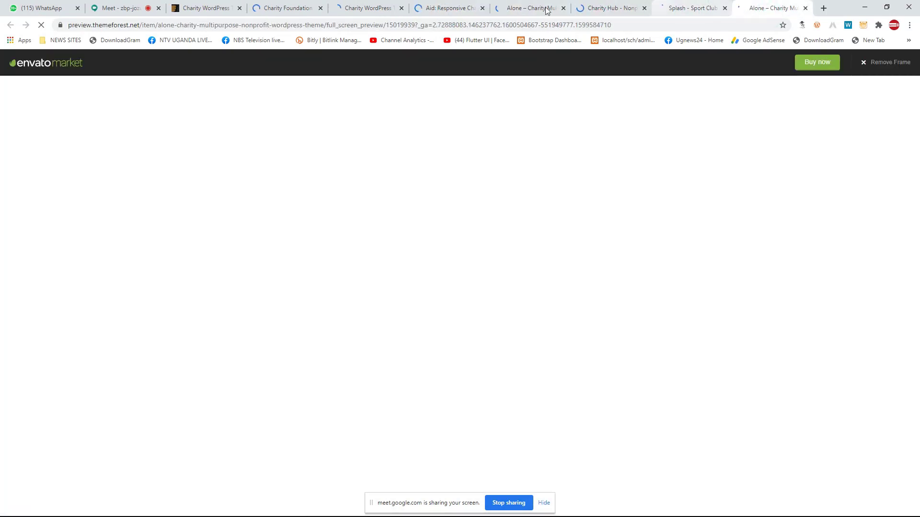
# Step: Show the Charity Foundation theme preview and remove the Envato Market frame around it
pyautogui.click(294, 9)
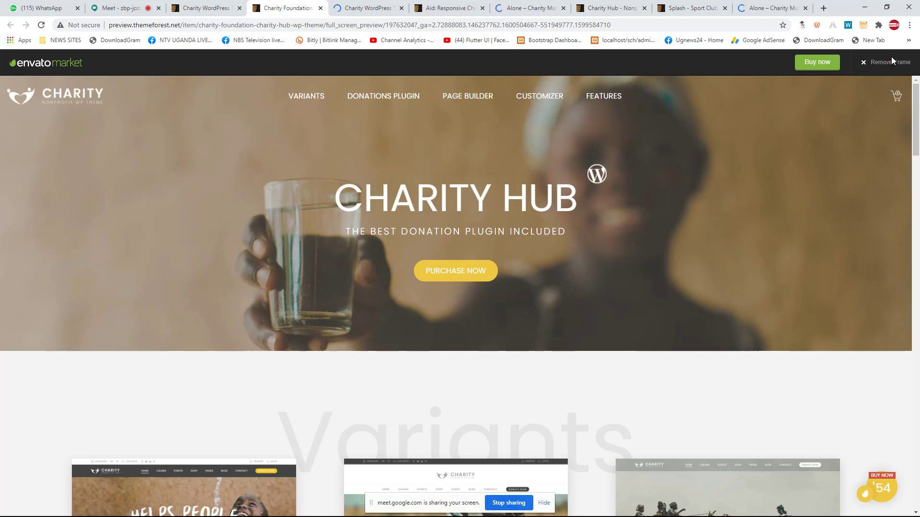
pyautogui.click(890, 63)
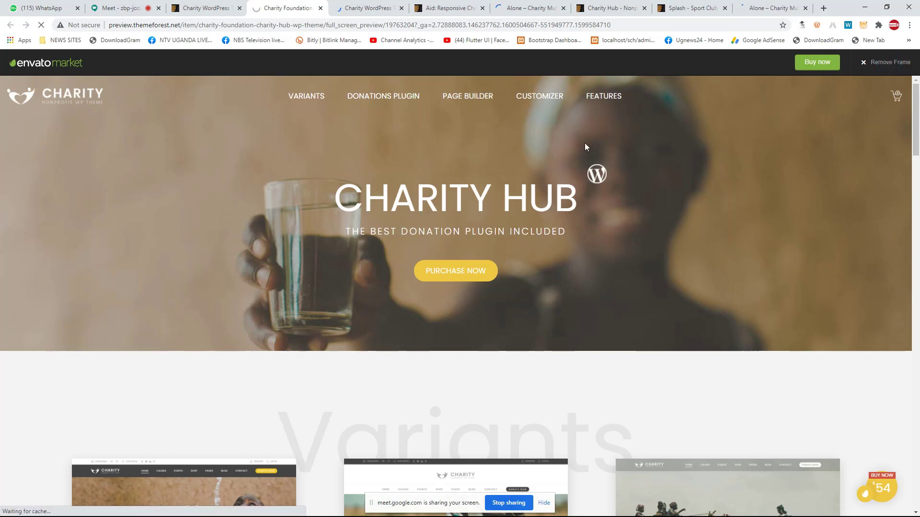
pyautogui.scroll(-6, 368, 59)
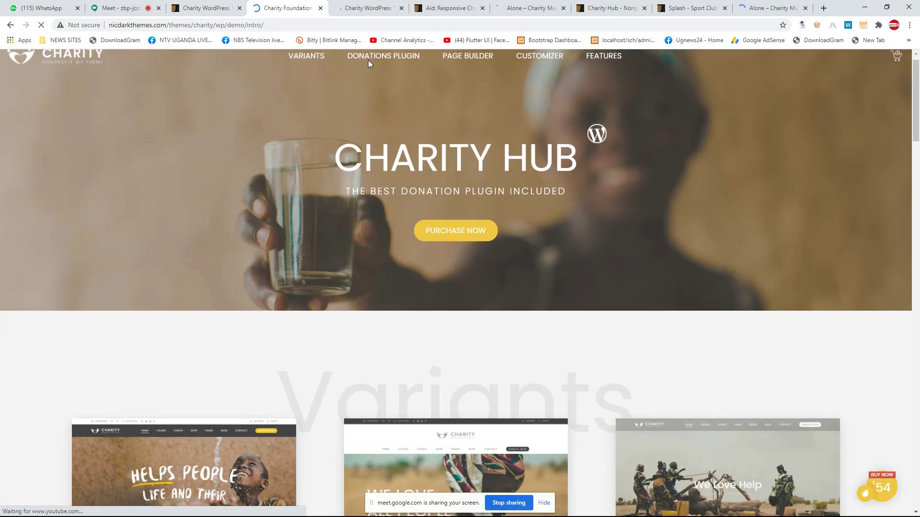
pyautogui.scroll(6, 245, 143)
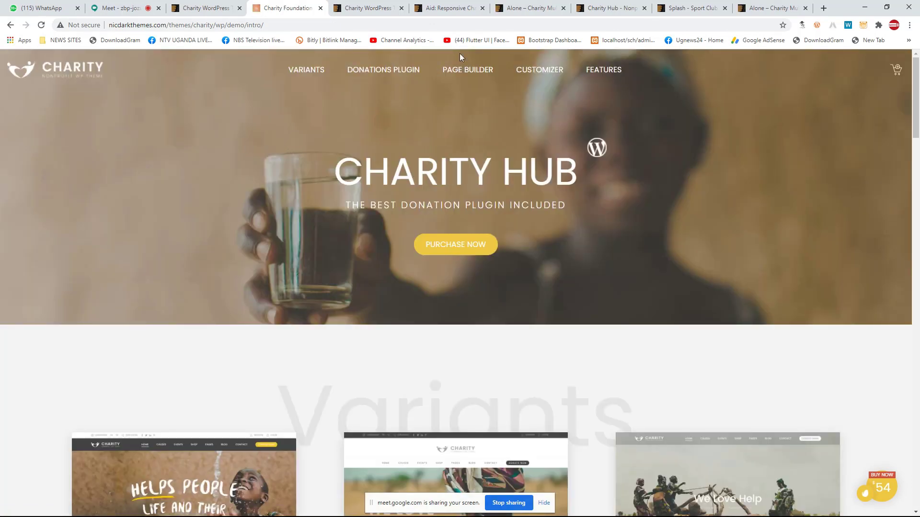
# Step: Examine the Charity Foundation demo's Variants section, including the first home page variant, and return to the beginning of the page
pyautogui.scroll(-4, 364, 251)
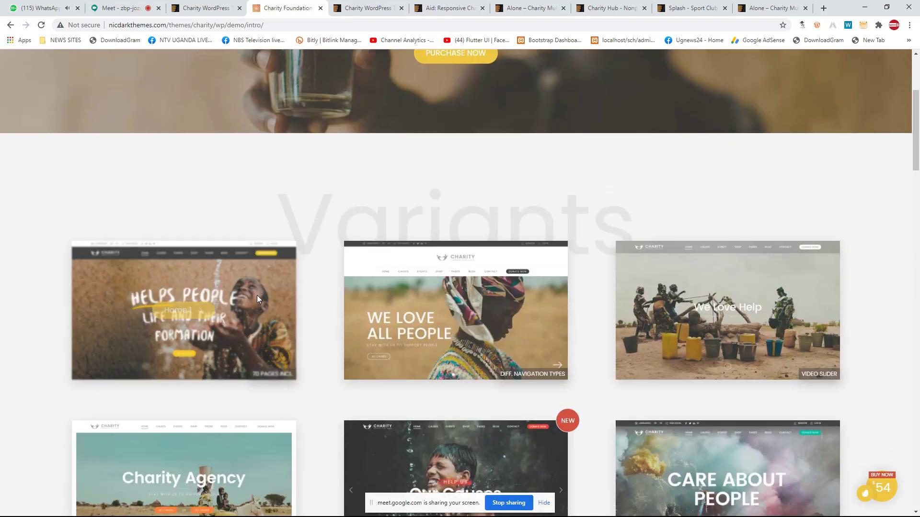
pyautogui.scroll(-1, 315, 323)
pyautogui.scroll(3, 316, 283)
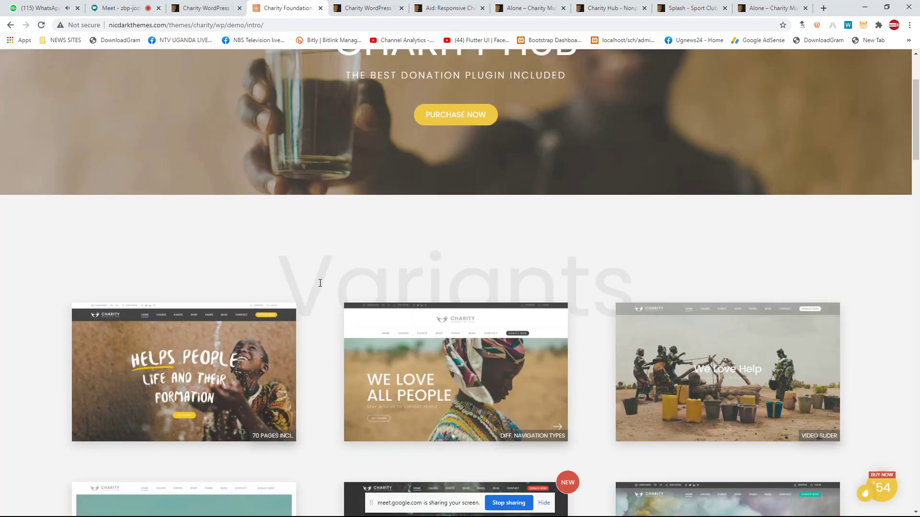
pyautogui.scroll(-2, 280, 317)
pyautogui.moveTo(195, 329)
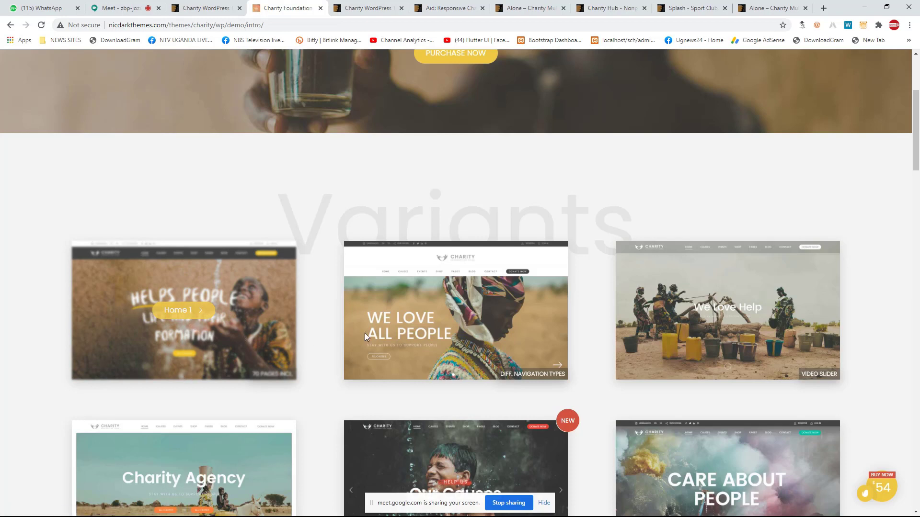
pyautogui.scroll(2, 337, 222)
pyautogui.scroll(2, 338, 223)
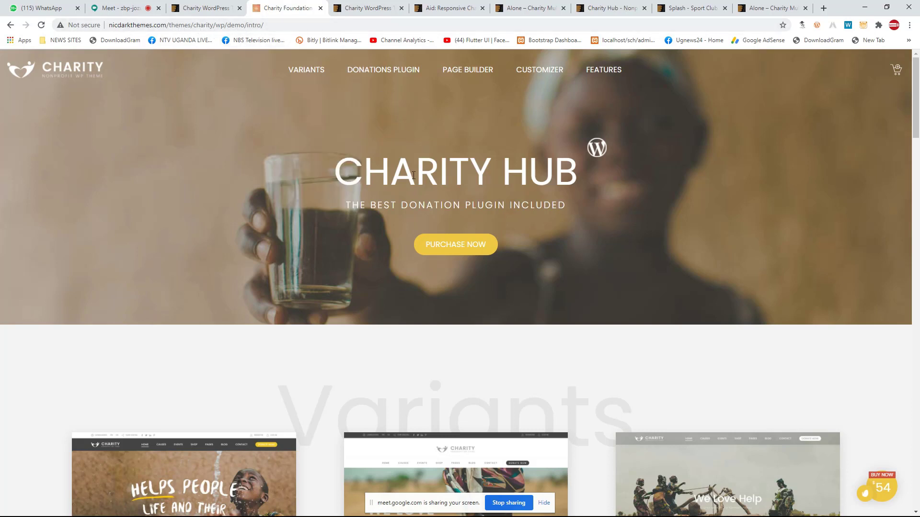
# Step: Open the first three home page variants of the Charity Foundation demo in new tabs, then return to the demo's intro page
pyautogui.scroll(-6, 460, 201)
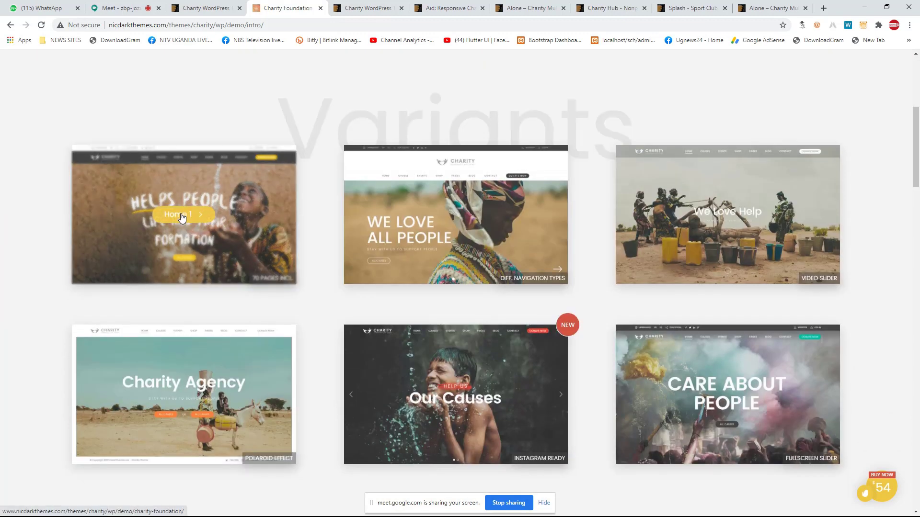
pyautogui.click(182, 216)
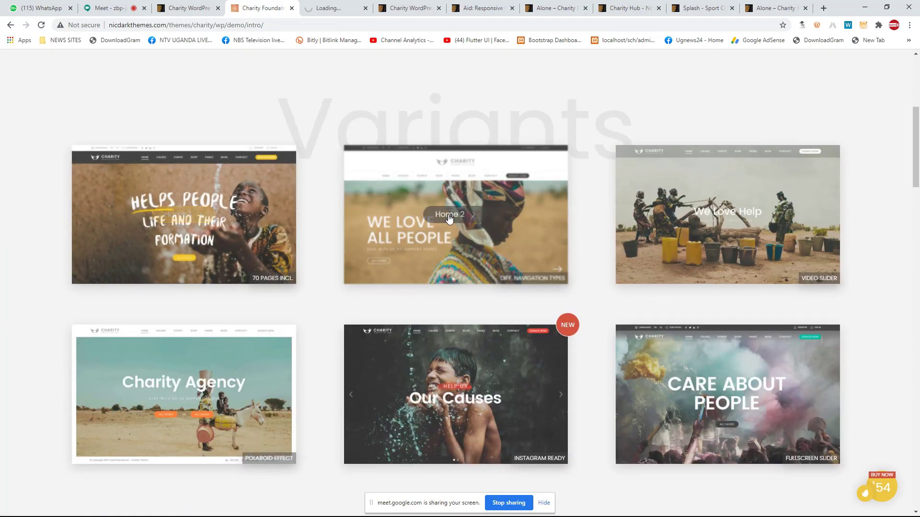
pyautogui.click(450, 215)
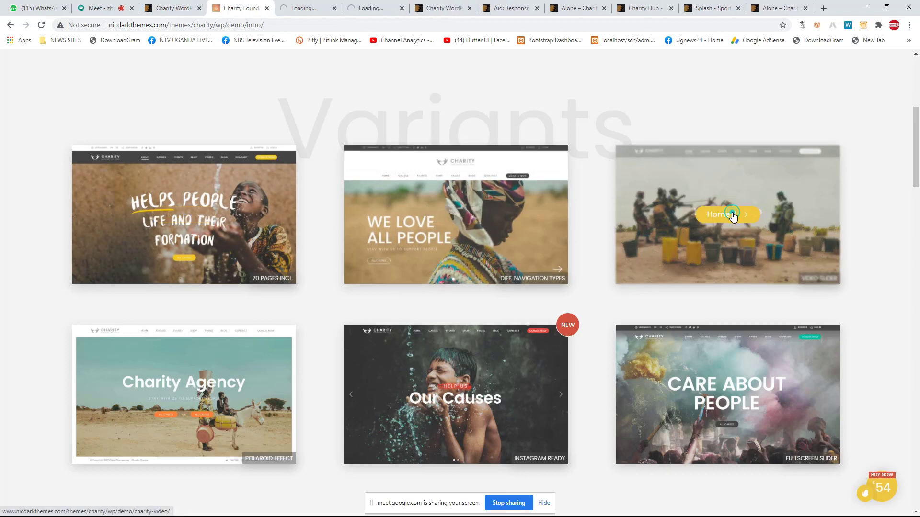
pyautogui.click(728, 214)
pyautogui.click(236, 5)
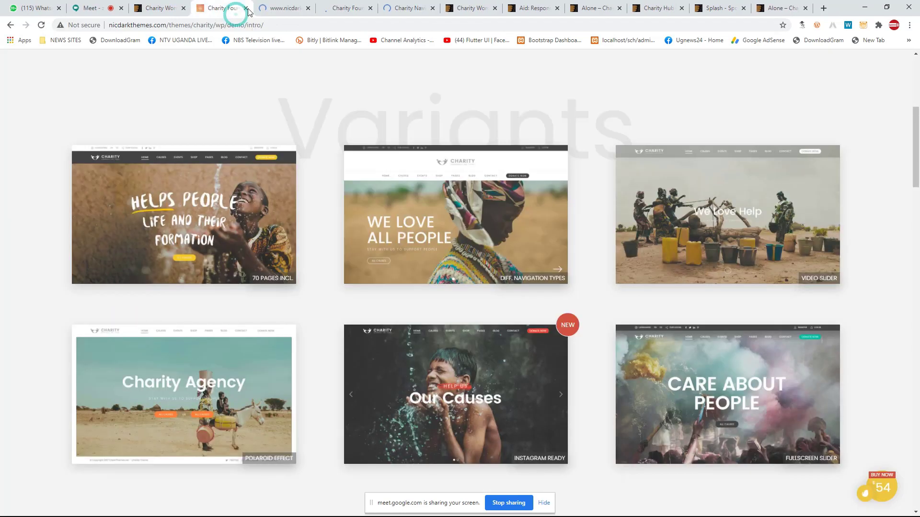
# Step: Examine the page builder, Customizer and feature sections of the Charity Foundation intro page, then close its tab
pyautogui.scroll(-10, 254, 238)
pyautogui.scroll(-3, 335, 221)
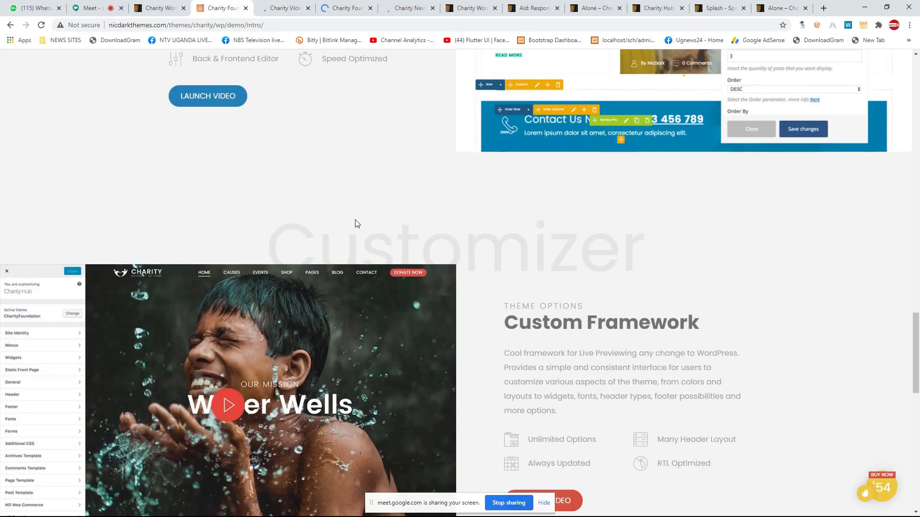
pyautogui.scroll(5, 331, 220)
pyautogui.scroll(-2, 565, 203)
pyautogui.scroll(-12, 563, 198)
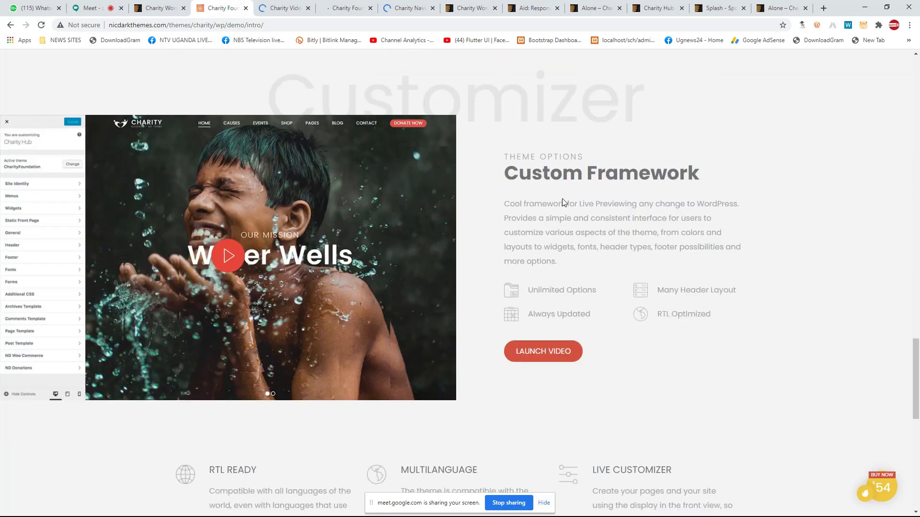
pyautogui.scroll(12, 411, 73)
pyautogui.scroll(-6, 411, 72)
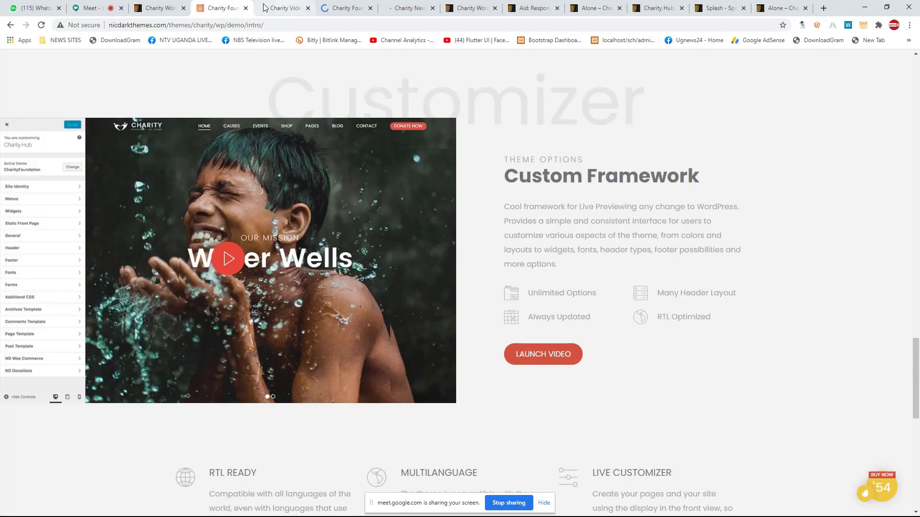
pyautogui.click(245, 8)
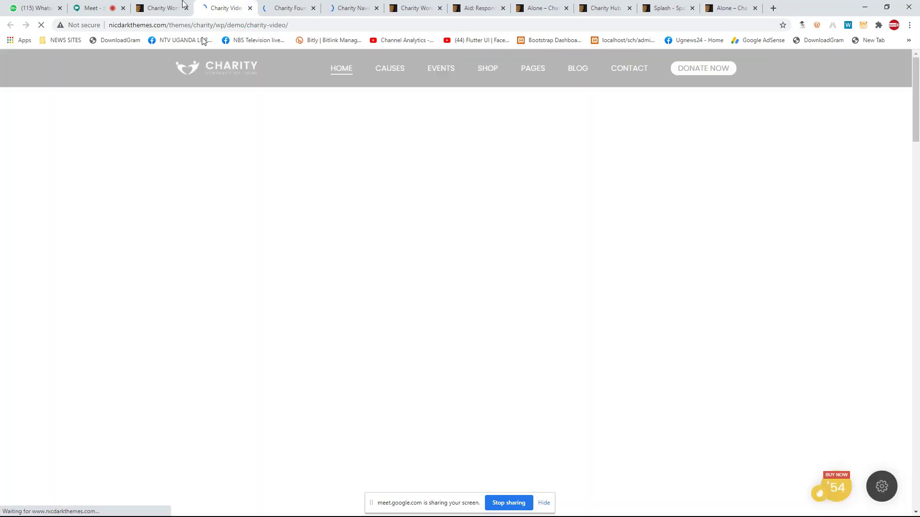
# Step: Return to the ThemeForest charity listing and highlight the Alone theme's rating count and sales figure
pyautogui.click(175, 9)
pyautogui.scroll(5, 420, 220)
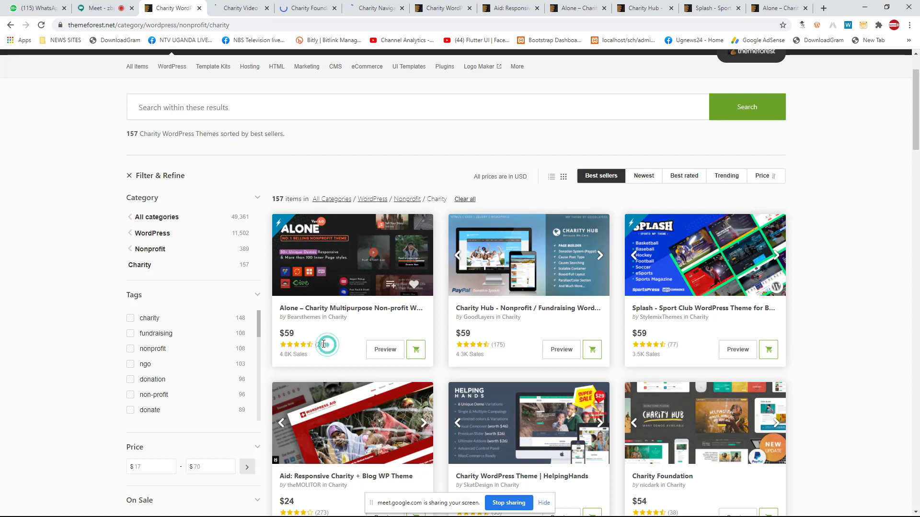
pyautogui.doubleClick(319, 344)
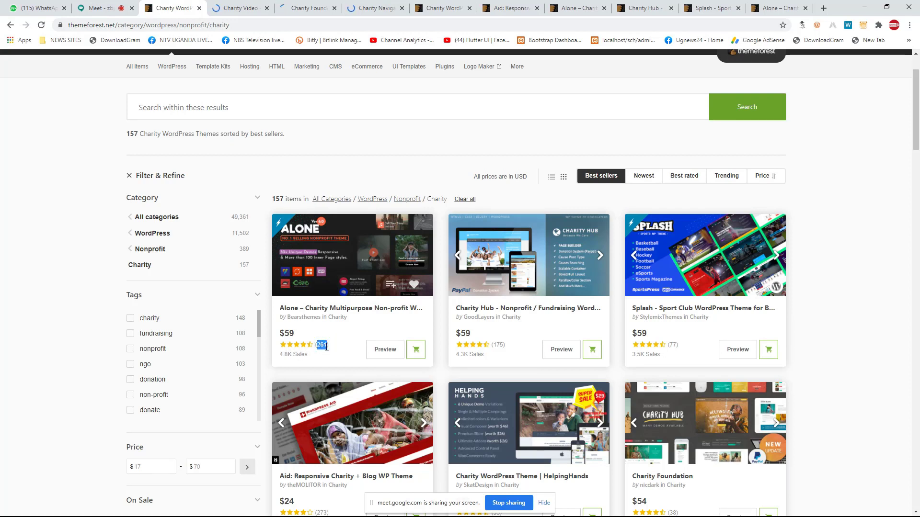
pyautogui.moveTo(291, 354); pyautogui.dragTo(288, 354)
# Step: Check the Google Meet call, return to the ThemeForest listing, and switch to the Charity Video demo tab
pyautogui.click(96, 8)
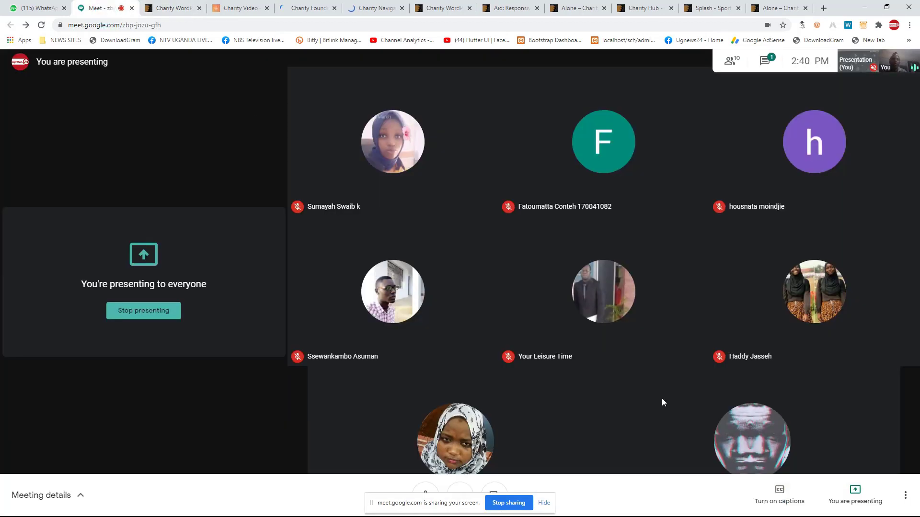
pyautogui.click(163, 10)
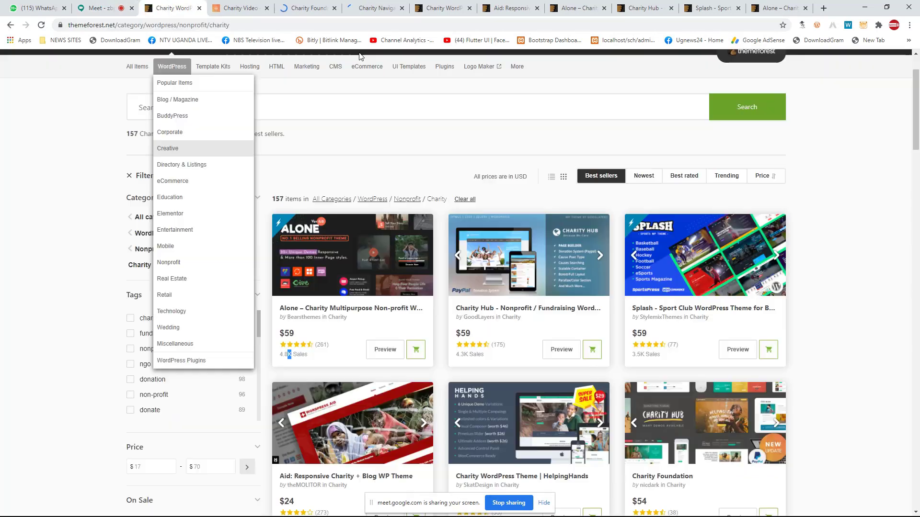
pyautogui.click(237, 9)
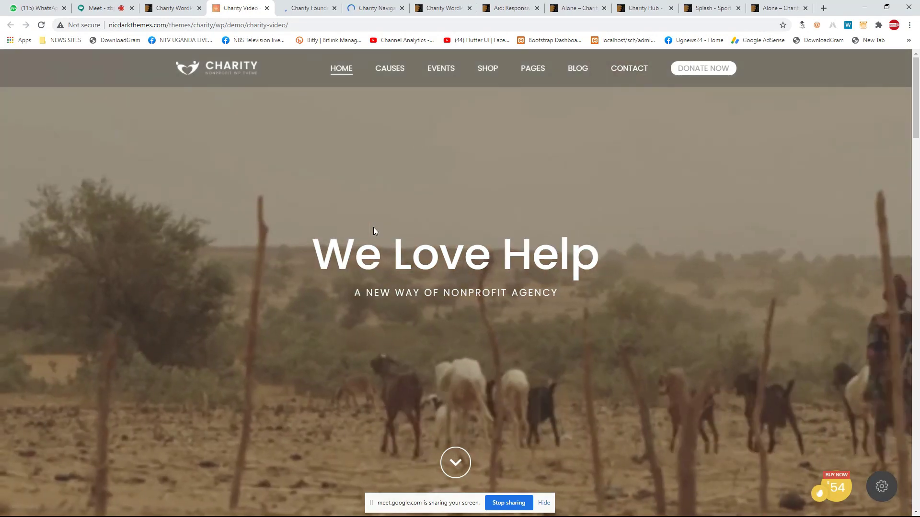
# Step: Examine the video header, the Clean Water, Vaccine Distribution and New Schools banners, and the shop products of the Charity Video demo
pyautogui.scroll(-3, 376, 226)
pyautogui.scroll(-8, 377, 226)
pyautogui.scroll(3, 377, 224)
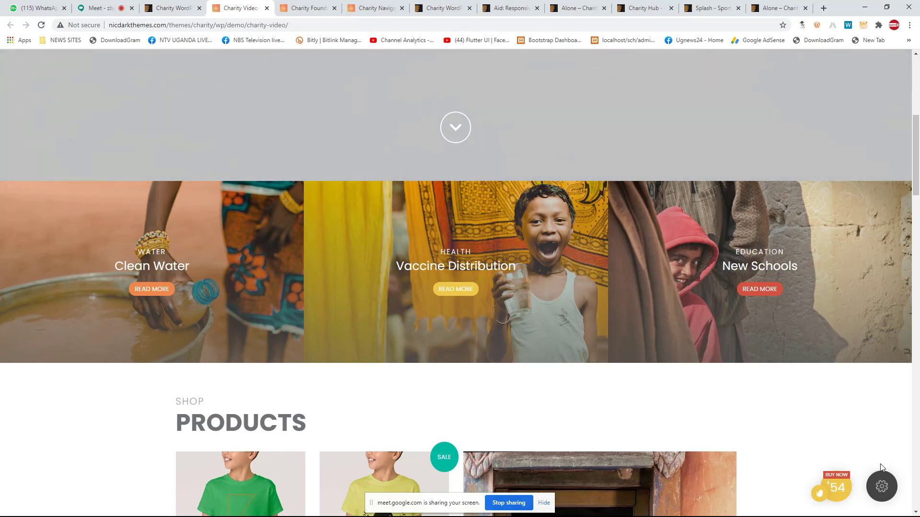
pyautogui.scroll(-9, 601, 283)
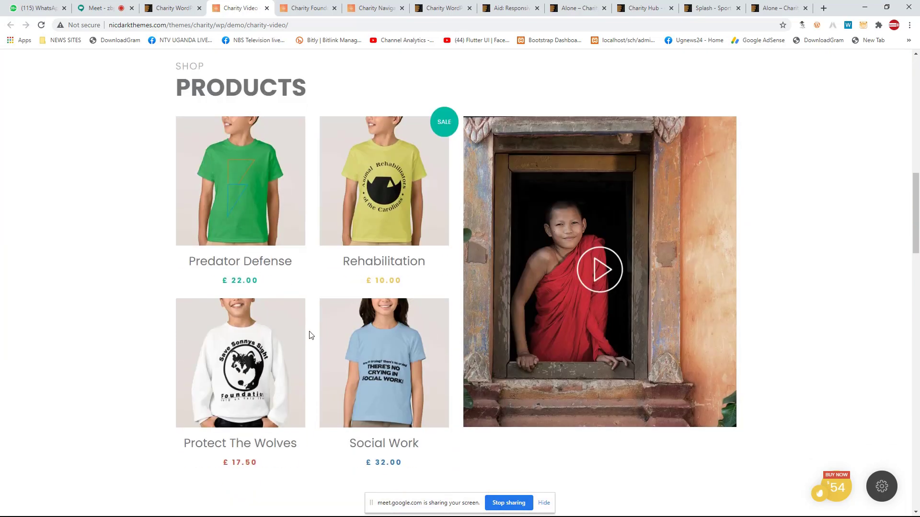
pyautogui.scroll(4, 358, 286)
pyautogui.scroll(1, 374, 263)
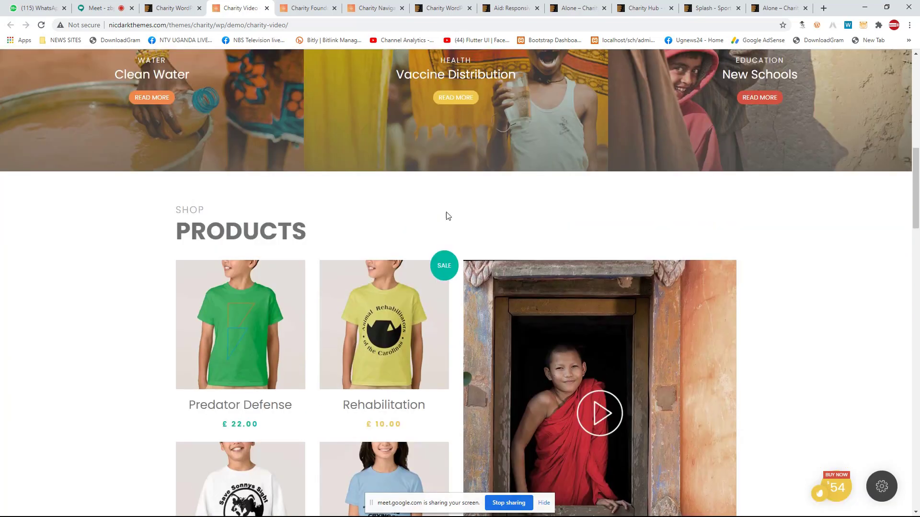
pyautogui.scroll(-6, 435, 219)
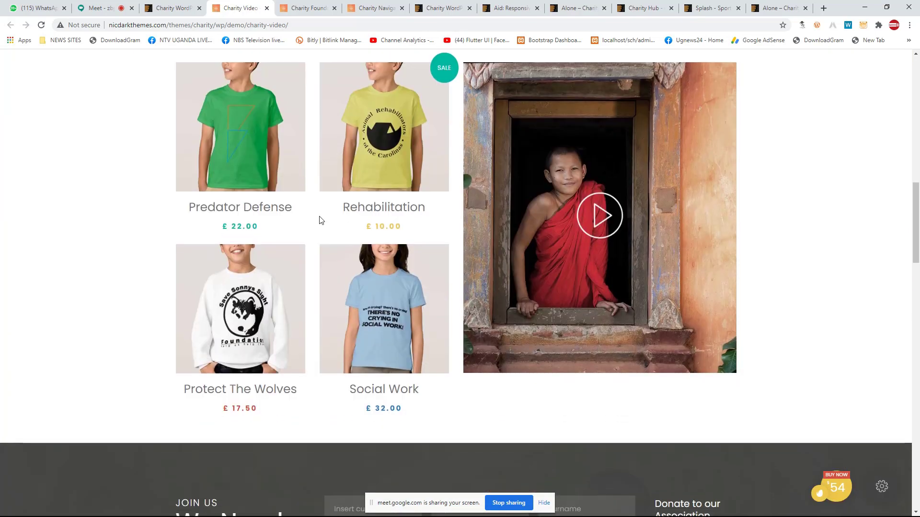
pyautogui.scroll(3, 321, 211)
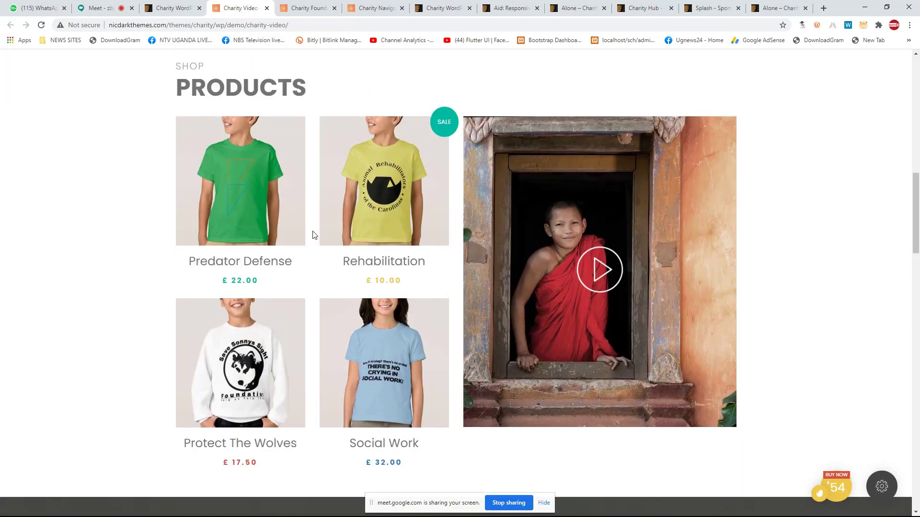
pyautogui.scroll(7, 311, 211)
pyautogui.scroll(7, 465, 196)
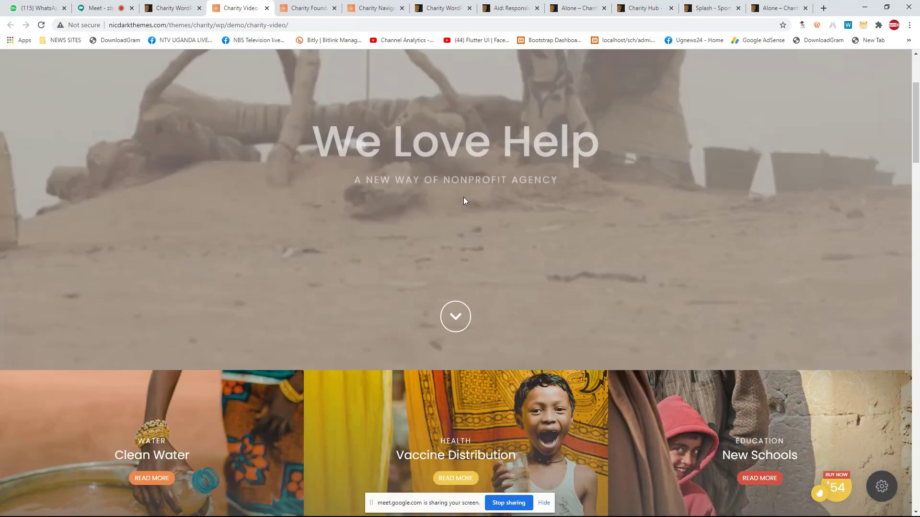
pyautogui.scroll(-1, 431, 211)
pyautogui.scroll(-11, 431, 211)
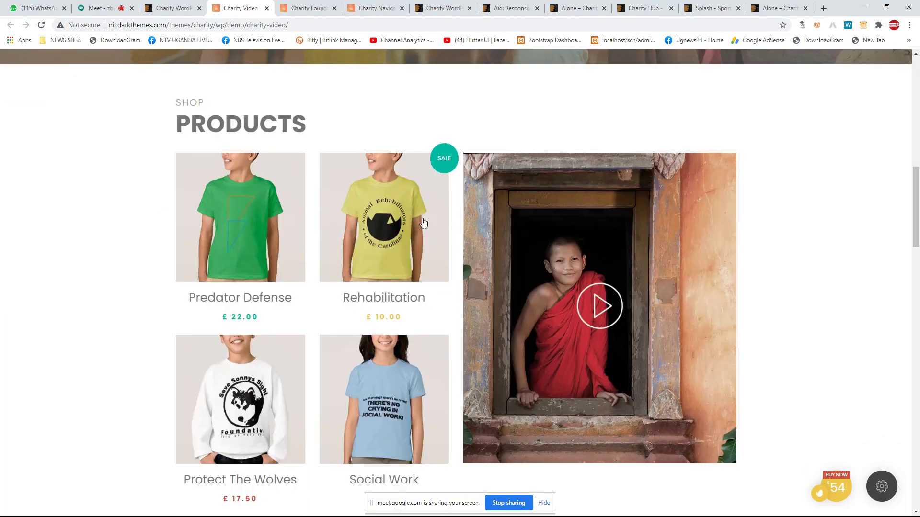
pyautogui.scroll(2, 499, 240)
pyautogui.scroll(4, 479, 239)
pyautogui.scroll(-4, 472, 240)
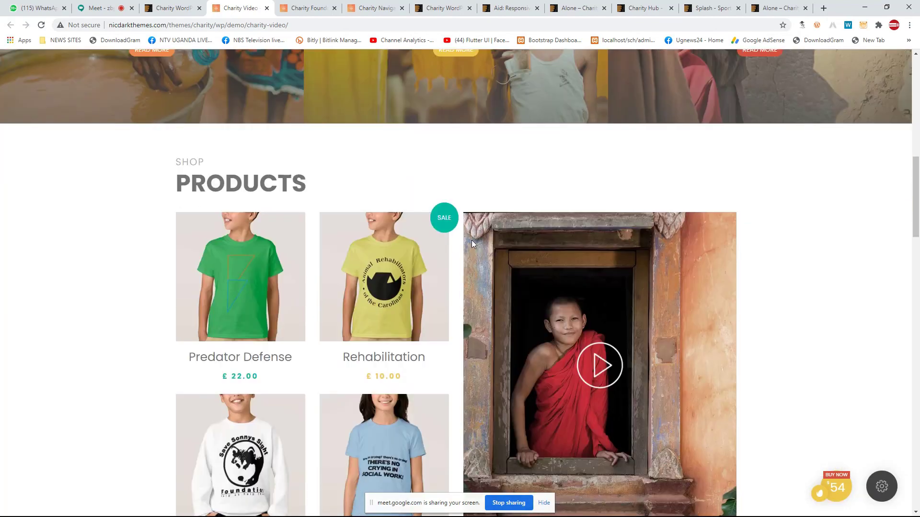
# Step: Preview the pop-up video beside the shop products twice, closing it each time
pyautogui.click(600, 261)
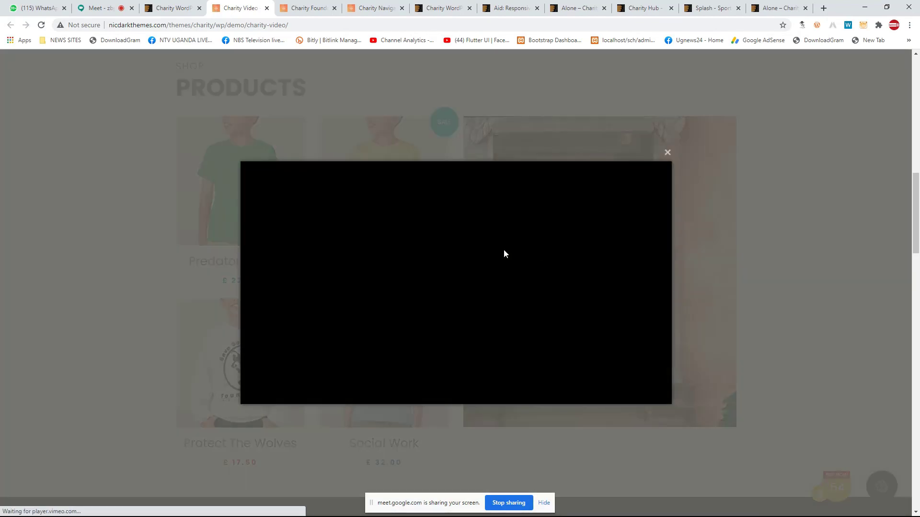
pyautogui.click(743, 184)
pyautogui.scroll(-5, 409, 232)
pyautogui.scroll(6, 584, 325)
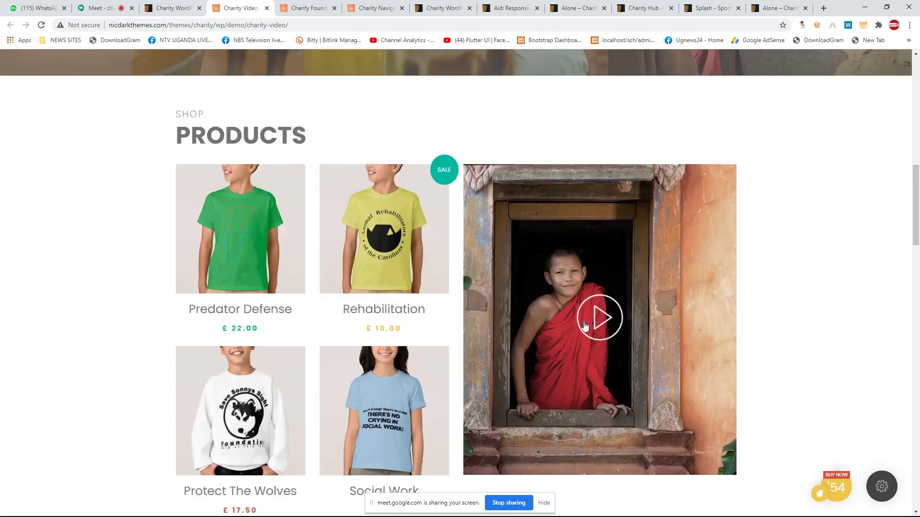
pyautogui.click(590, 311)
pyautogui.click(783, 282)
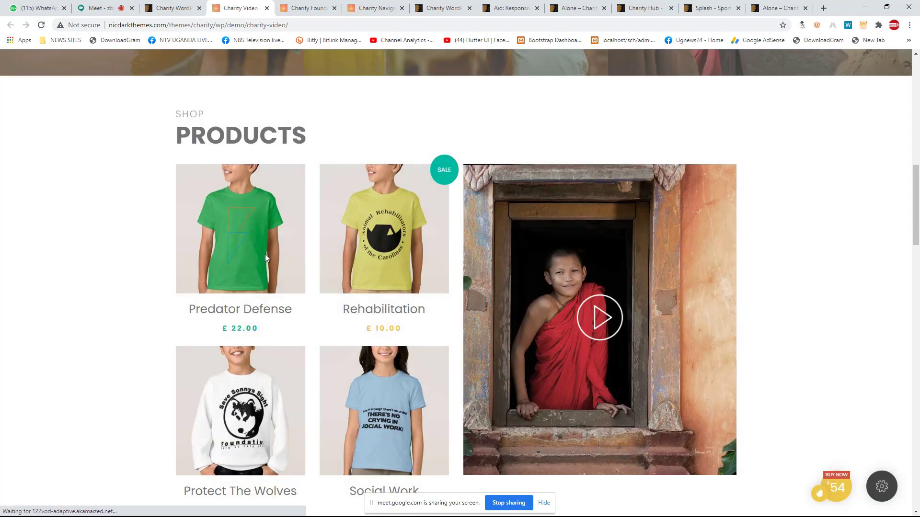
# Step: Fill in the "We Need Your Help" donation form's name, surname, email and address with the browser's saved contact details
pyautogui.scroll(-1, 267, 288)
pyautogui.scroll(-6, 250, 309)
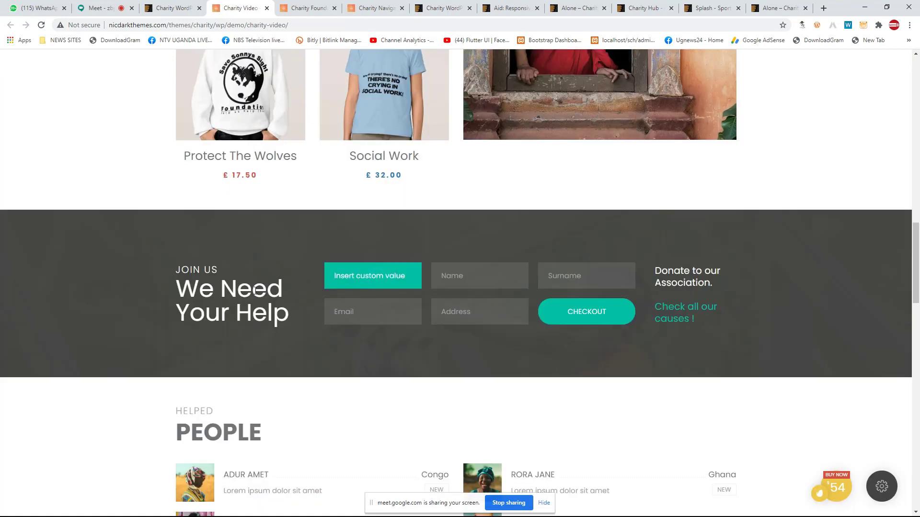
pyautogui.click(463, 280)
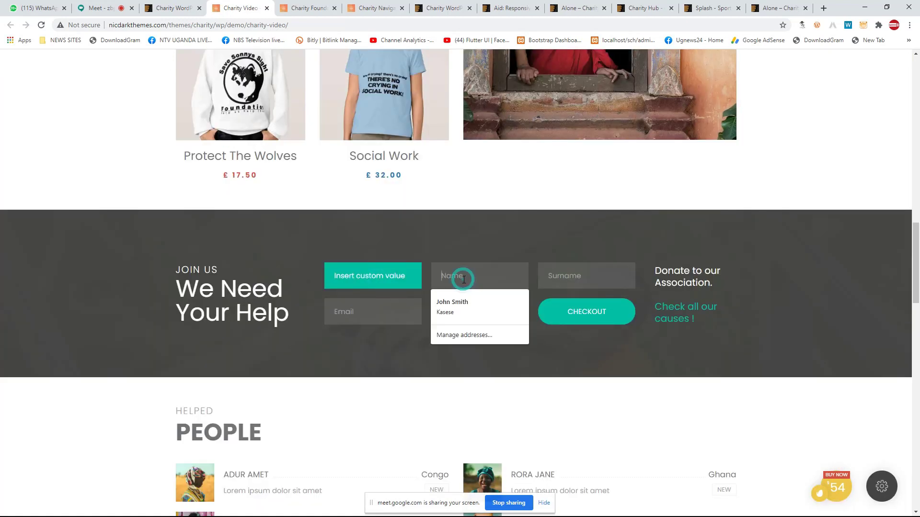
pyautogui.click(454, 302)
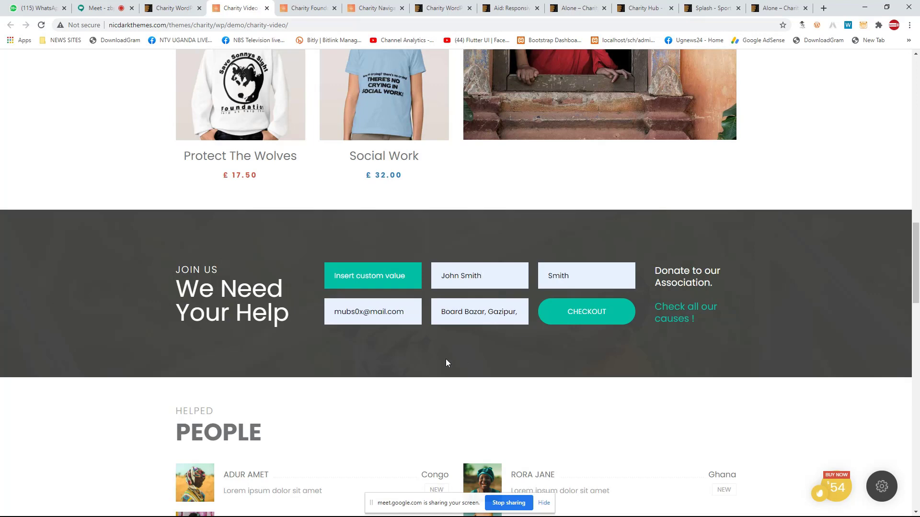
# Step: Examine the Helped People, contact form, Partners, Blog News and footer sections, then return to the page's header area
pyautogui.scroll(-7, 443, 363)
pyautogui.scroll(2, 353, 306)
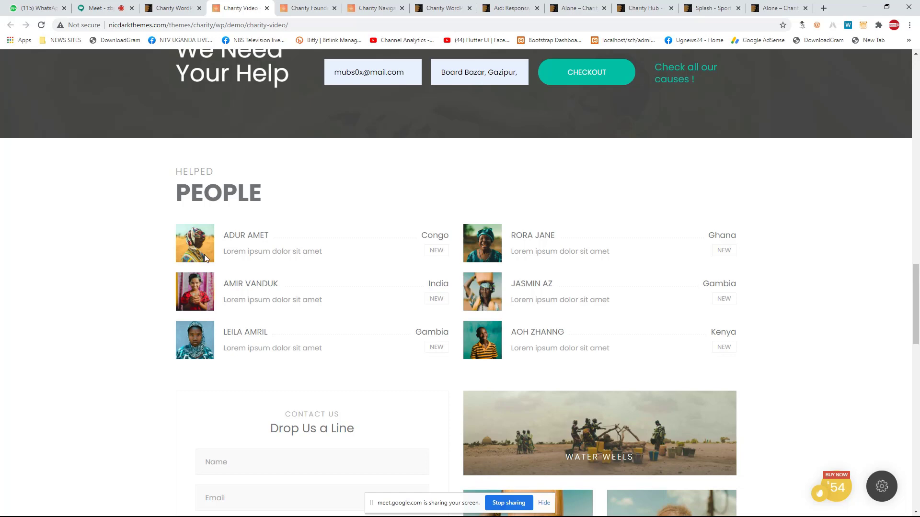
pyautogui.scroll(-9, 469, 325)
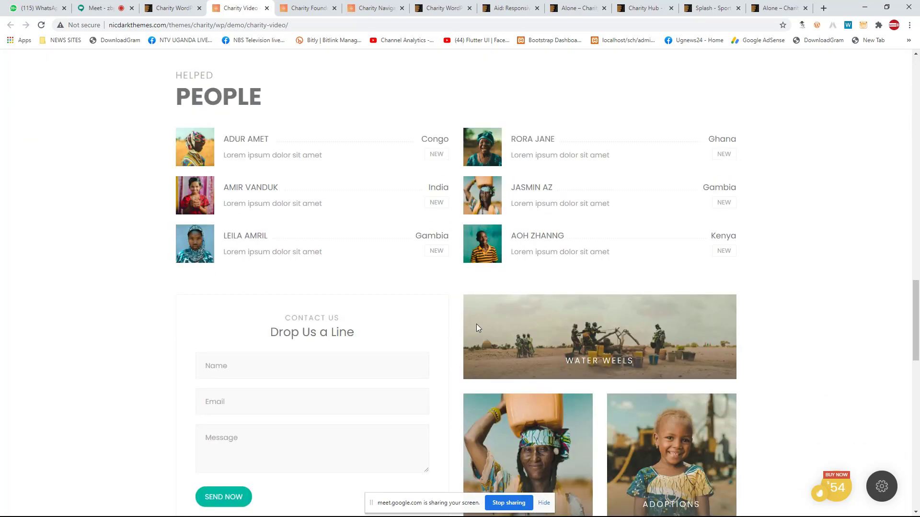
pyautogui.scroll(-8, 540, 314)
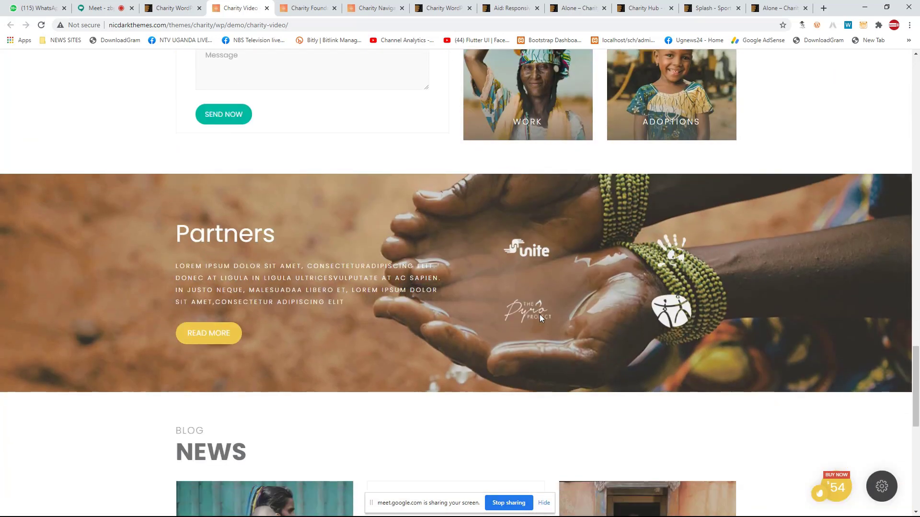
pyautogui.scroll(-1, 540, 319)
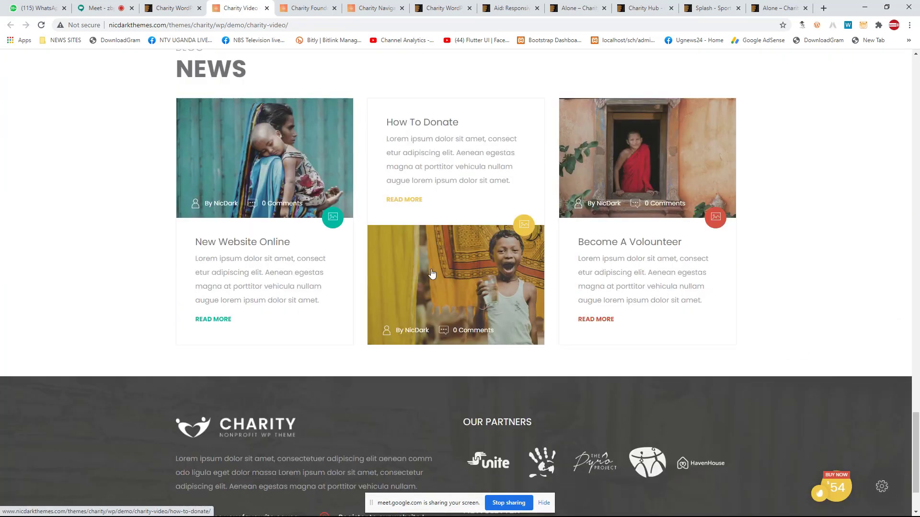
pyautogui.scroll(-2, 500, 253)
pyautogui.scroll(4, 599, 261)
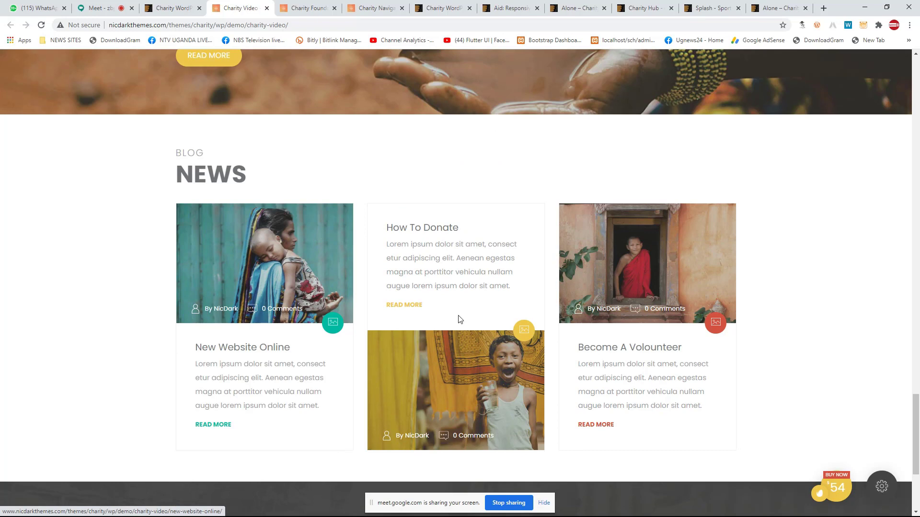
pyautogui.scroll(-4, 459, 320)
pyautogui.scroll(8, 287, 326)
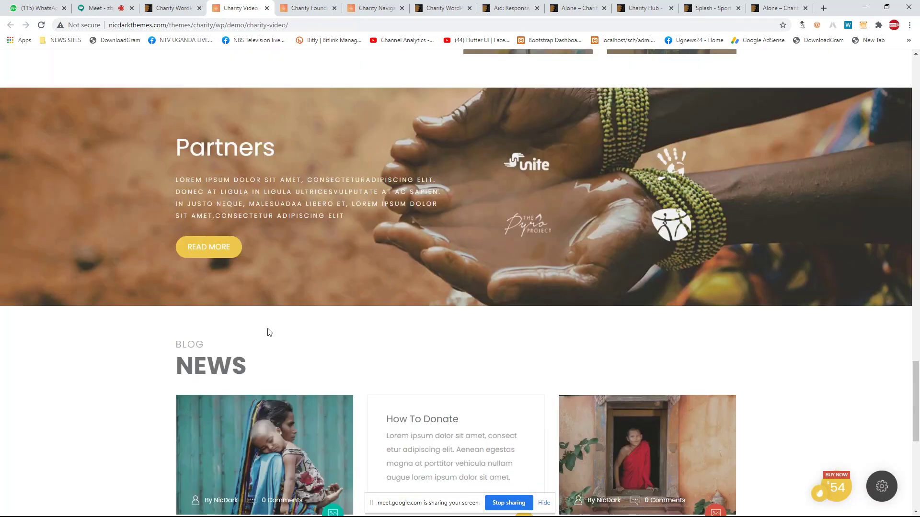
pyautogui.scroll(14, 266, 333)
pyautogui.scroll(10, 631, 233)
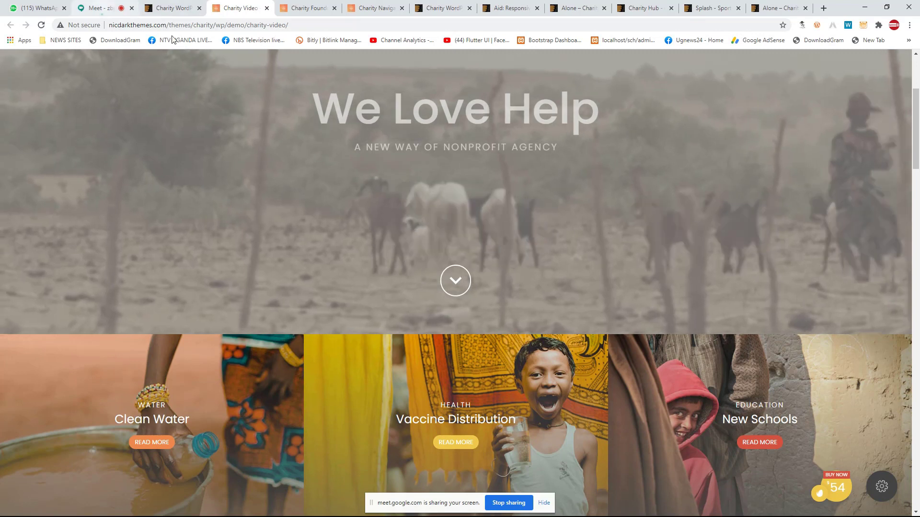
# Step: Switch to the Google Meet call, read the new chat message and close the chat
pyautogui.click(102, 5)
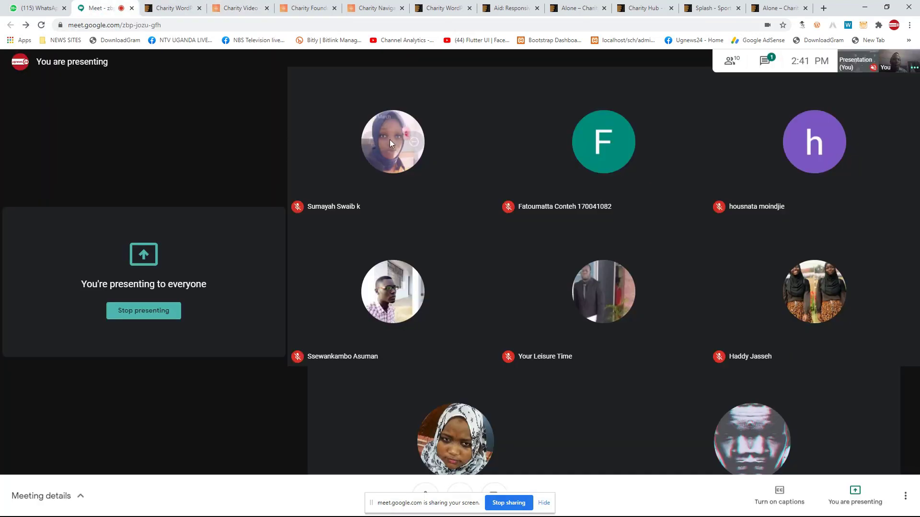
pyautogui.click(767, 66)
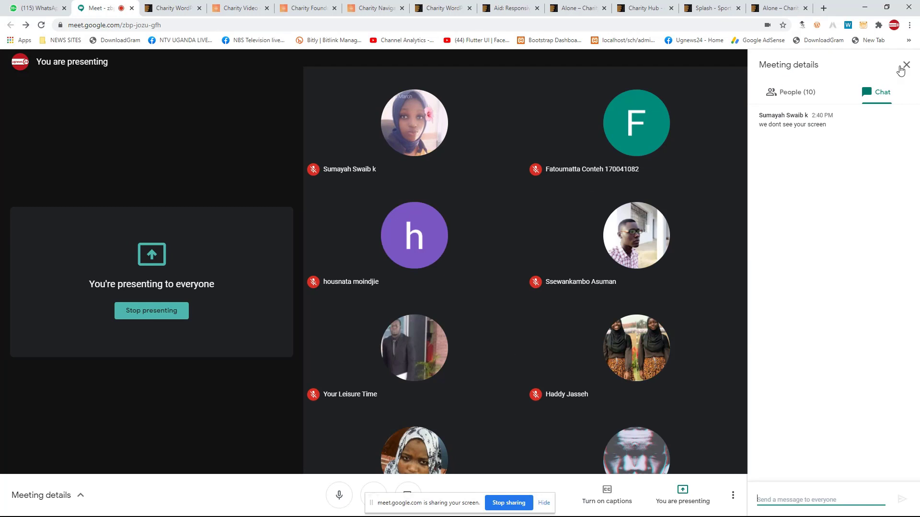
pyautogui.click(900, 69)
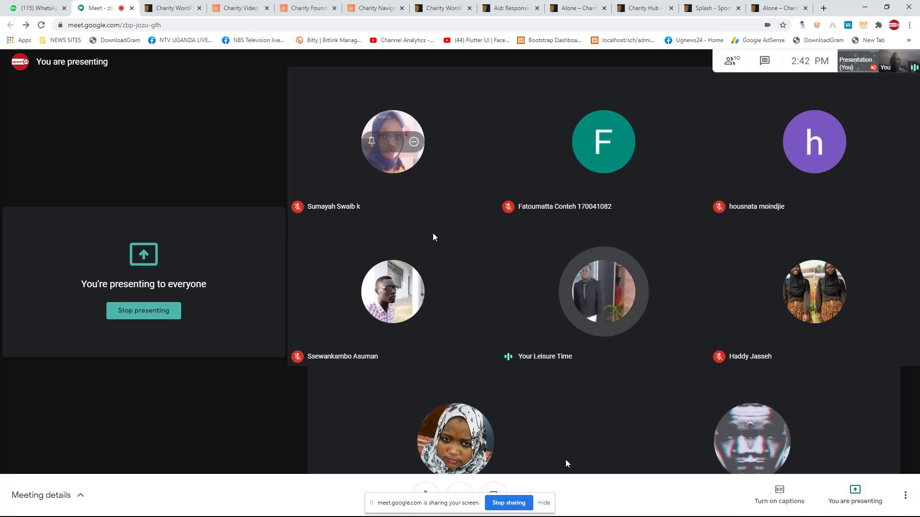
# Step: Stop the current screen share and start presenting the entire screen to the meeting again
pyautogui.click(503, 503)
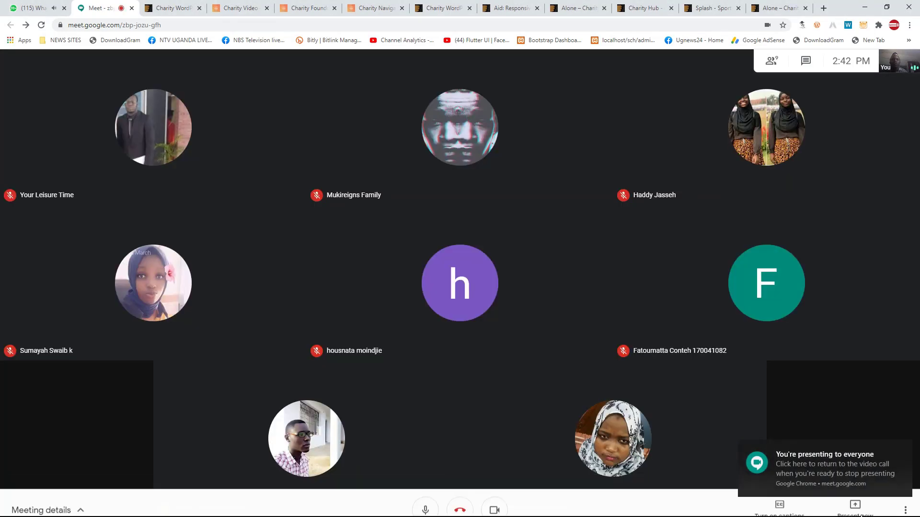
pyautogui.click(856, 503)
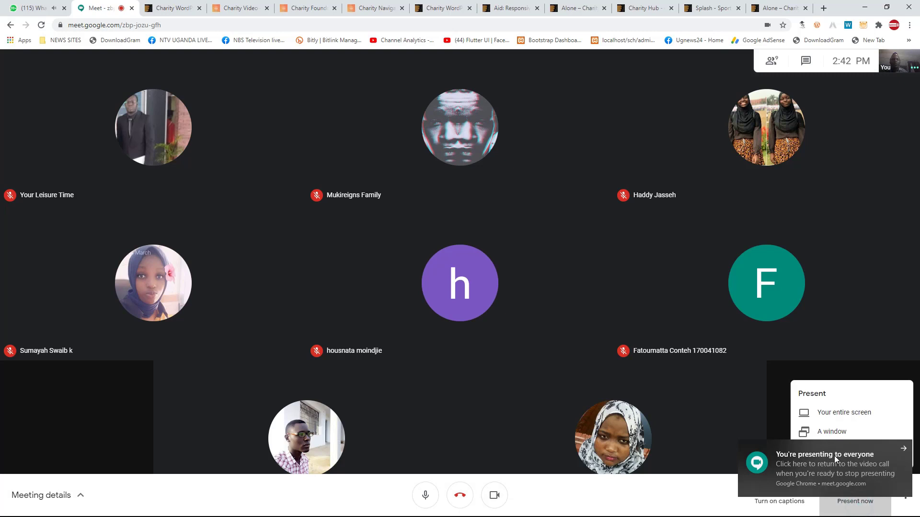
pyautogui.click(825, 416)
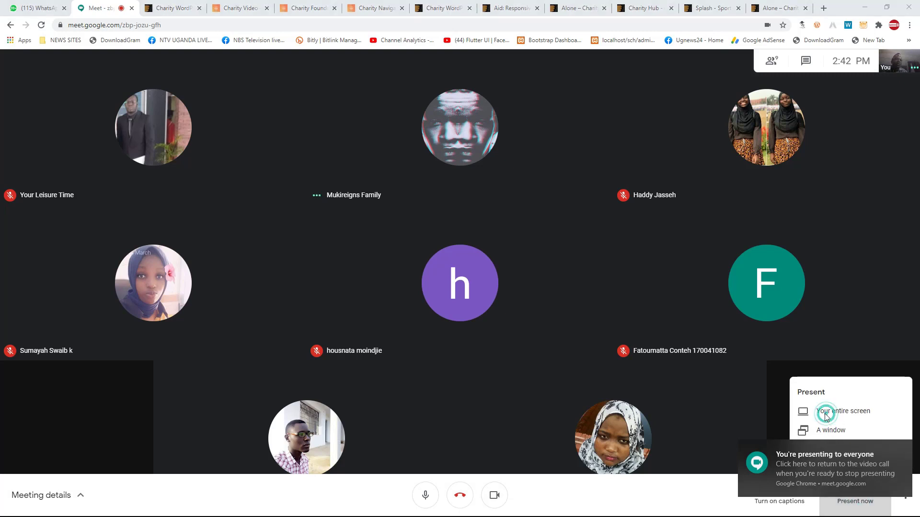
pyautogui.click(832, 412)
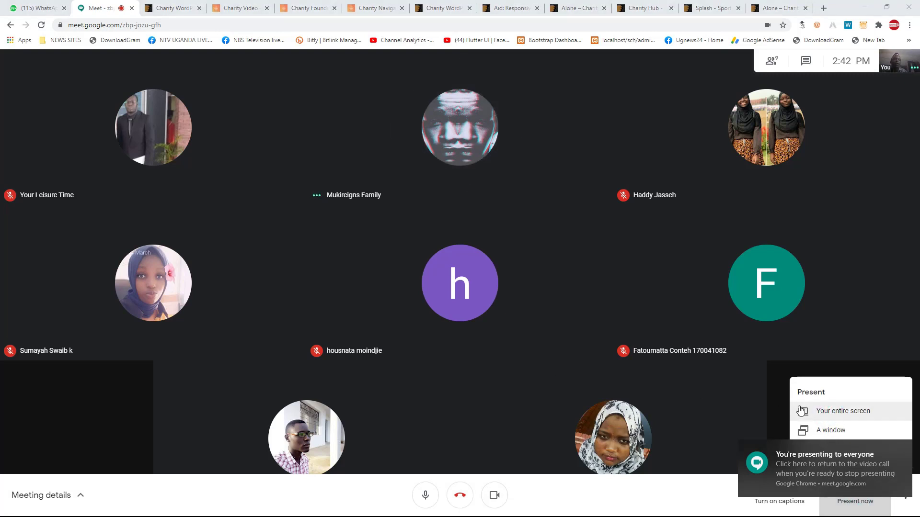
pyautogui.click(801, 412)
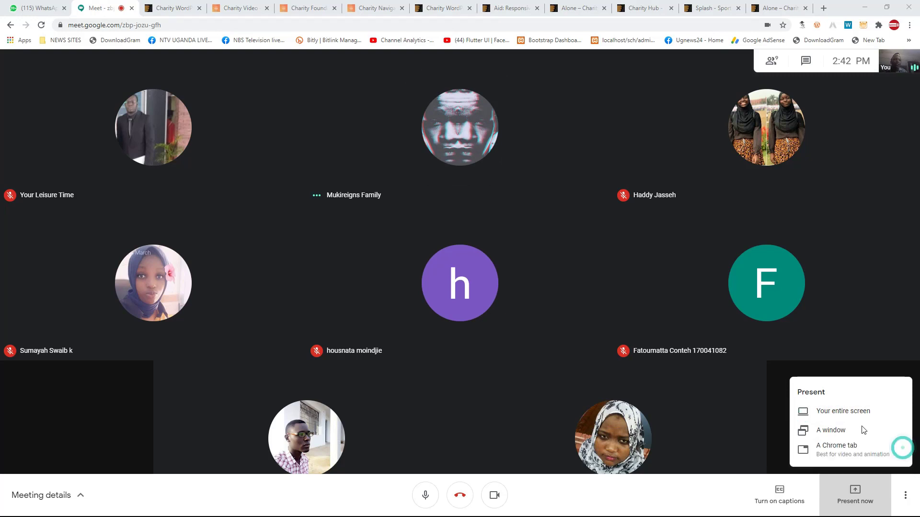
pyautogui.click(827, 412)
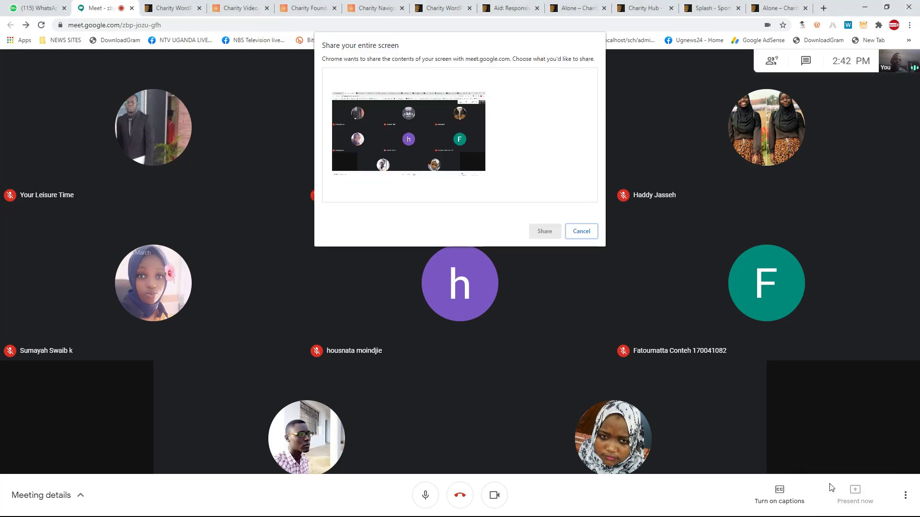
pyautogui.click(544, 232)
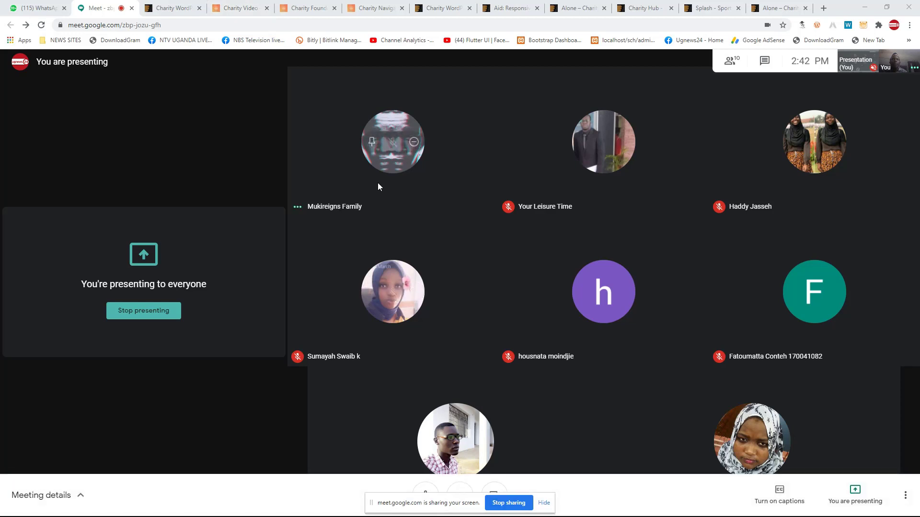
# Step: Return to the Charity Video demo and review its page down to the footer and back to the contact and Partners sections
pyautogui.click(161, 7)
pyautogui.click(244, 6)
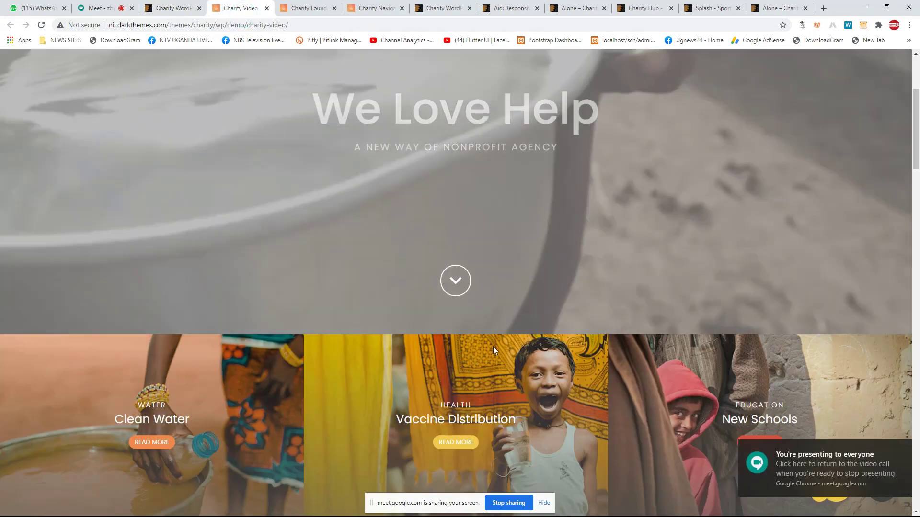
pyautogui.scroll(-20, 445, 219)
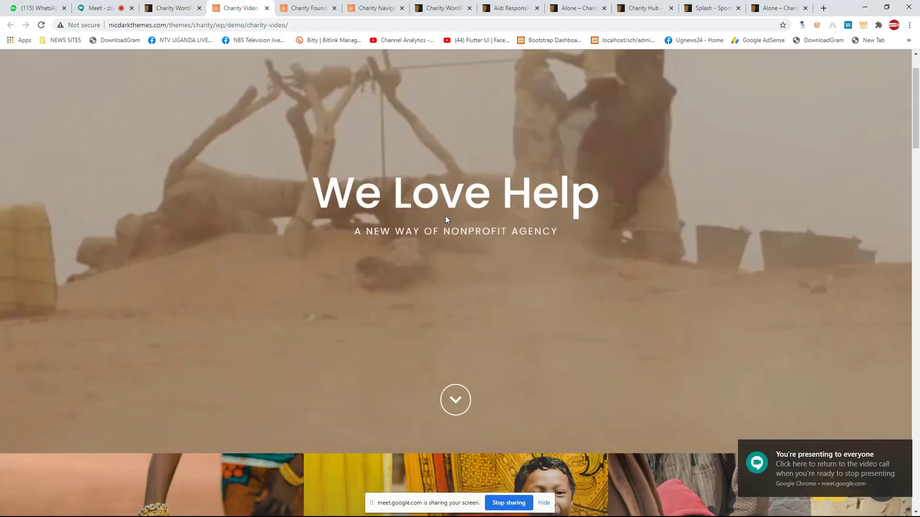
pyautogui.scroll(-10, 456, 181)
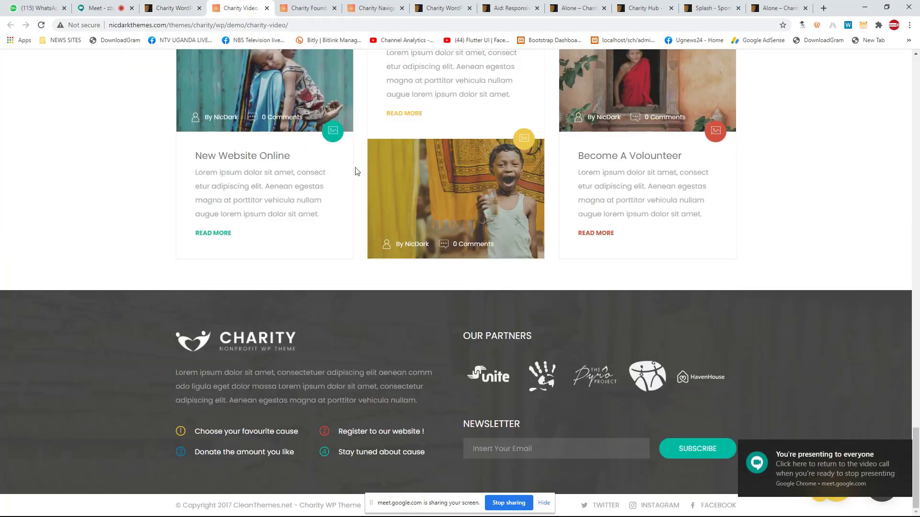
pyautogui.scroll(15, 458, 192)
pyautogui.scroll(-5, 458, 196)
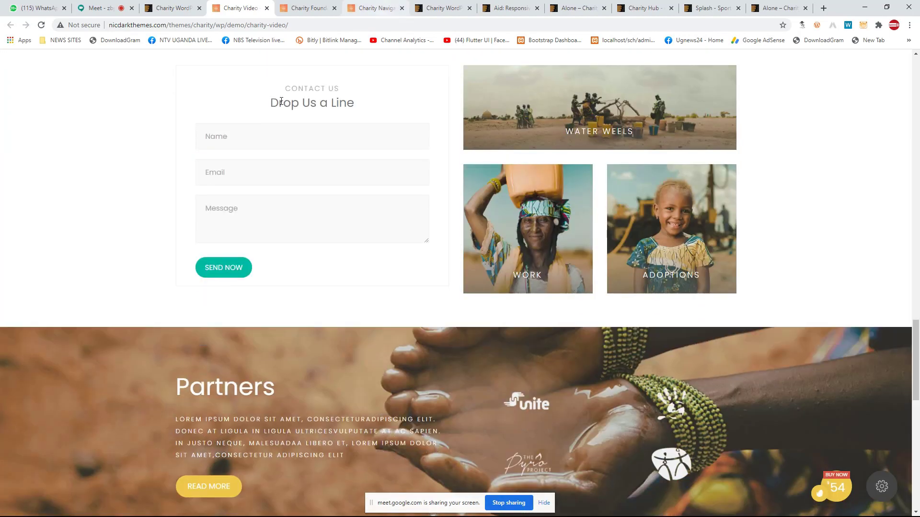
# Step: Review the Charity Video page down to the Blog News section, then return to the header and examine its Causes and Events menus
pyautogui.scroll(-6, 465, 131)
pyautogui.scroll(2, 328, 131)
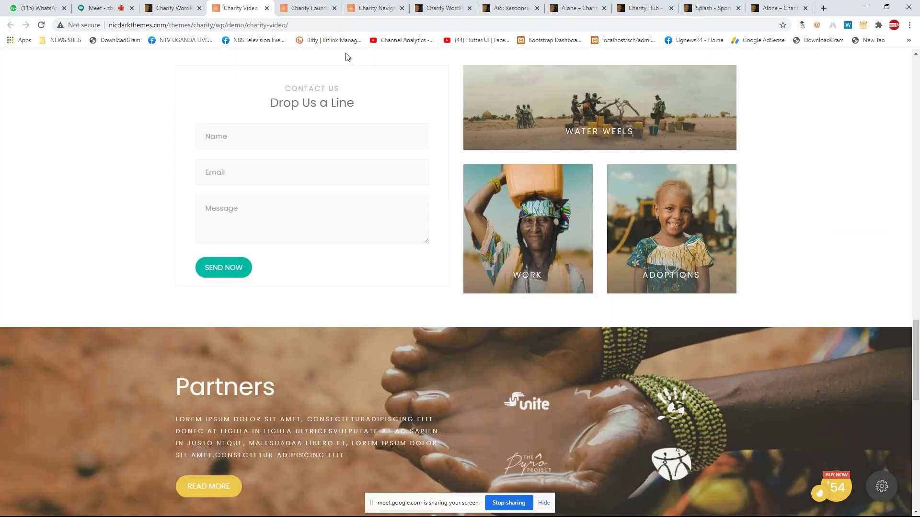
pyautogui.scroll(-6, 368, 180)
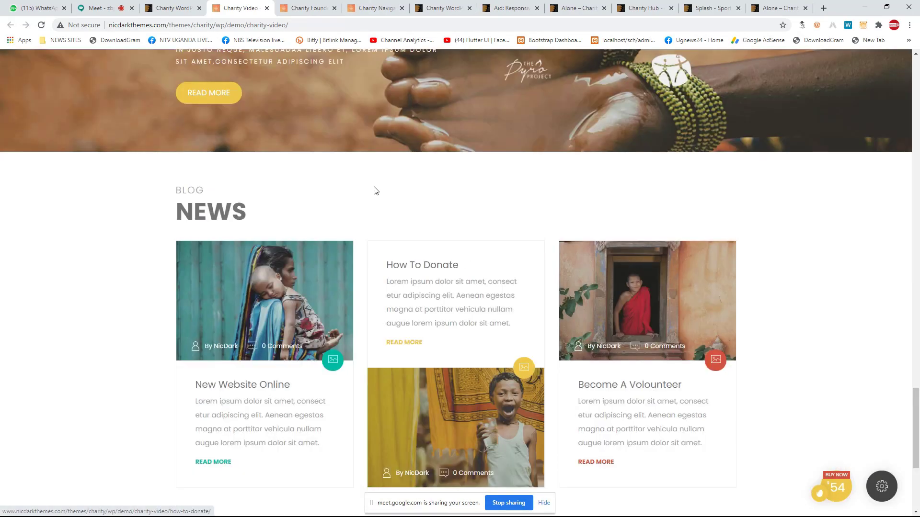
pyautogui.scroll(15, 374, 188)
pyautogui.scroll(10, 484, 184)
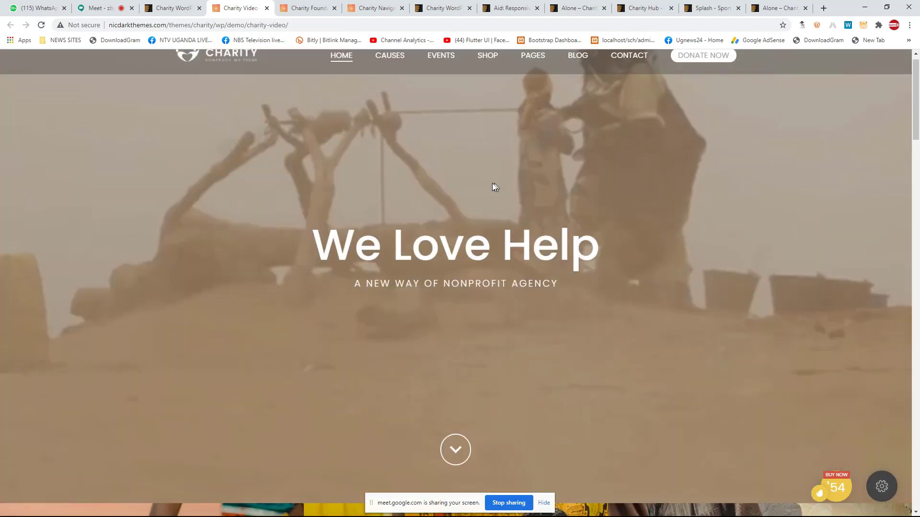
pyautogui.moveTo(382, 77)
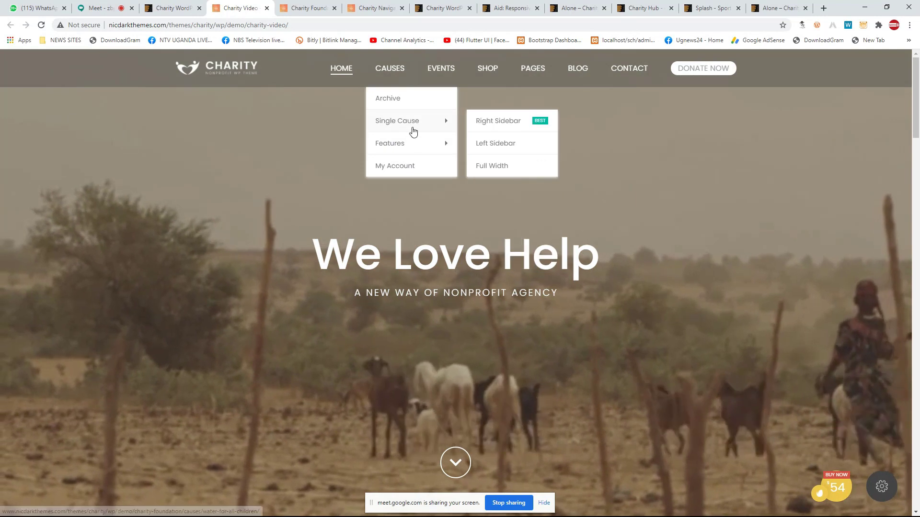
pyautogui.moveTo(420, 141)
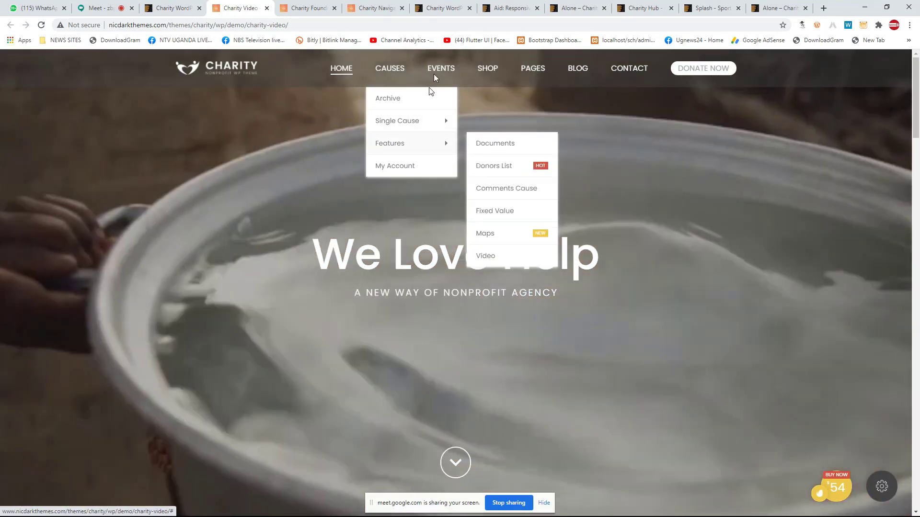
pyautogui.moveTo(433, 73)
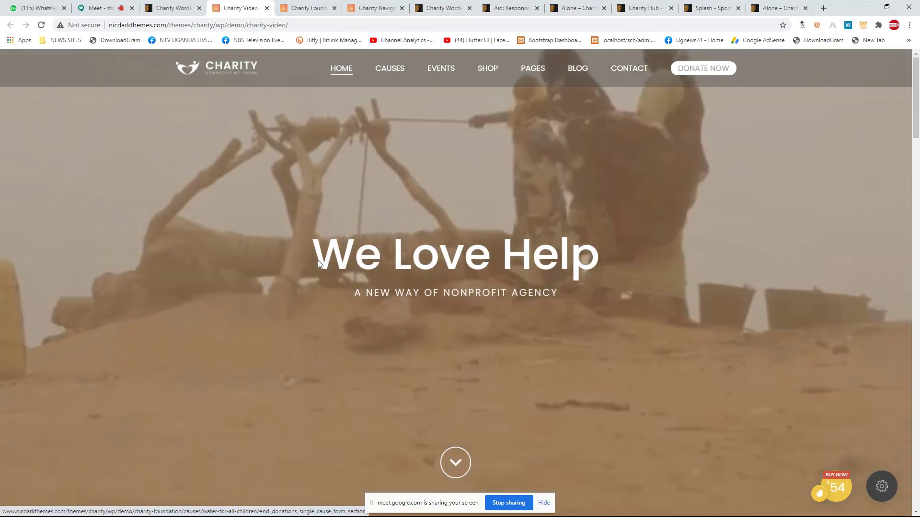
# Step: Inspect the Charity Video page with the developer tools in responsive device view and show the Console
pyautogui.rightClick(317, 260)
pyautogui.click(344, 382)
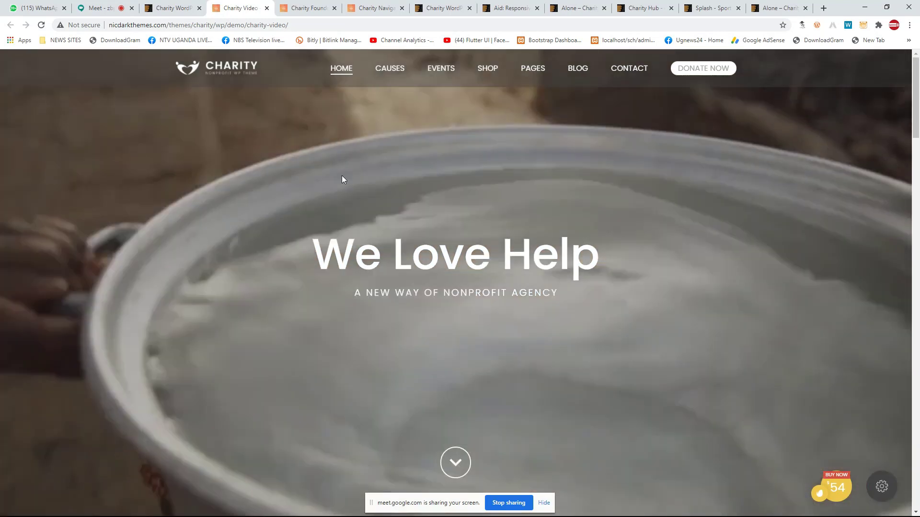
pyautogui.rightClick(341, 175)
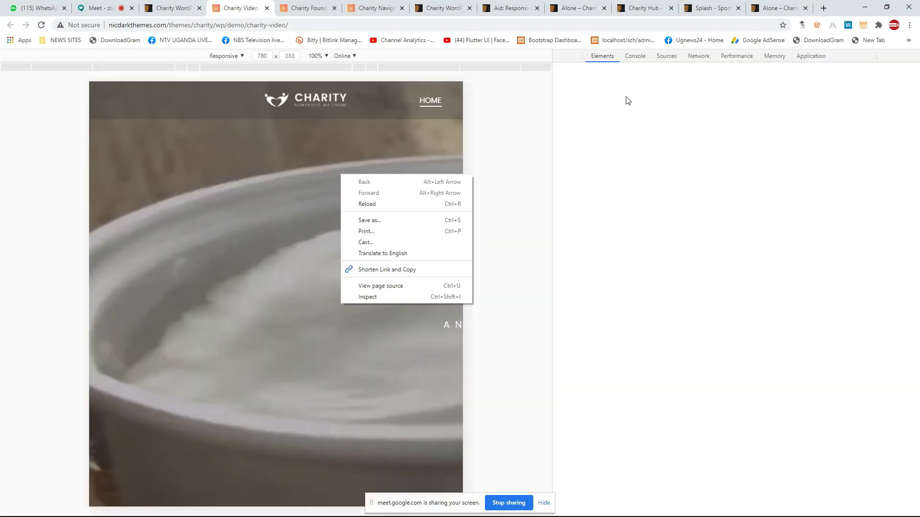
pyautogui.click(638, 136)
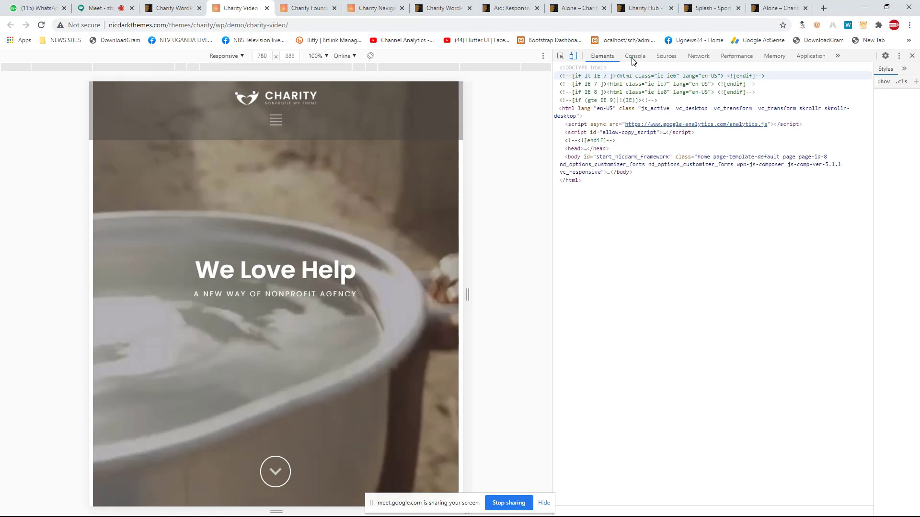
pyautogui.click(632, 58)
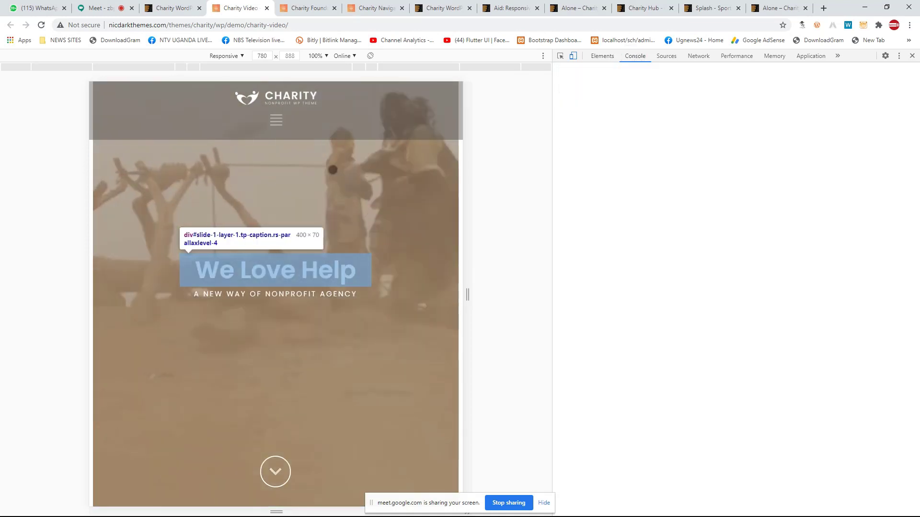
pyautogui.rightClick(297, 188)
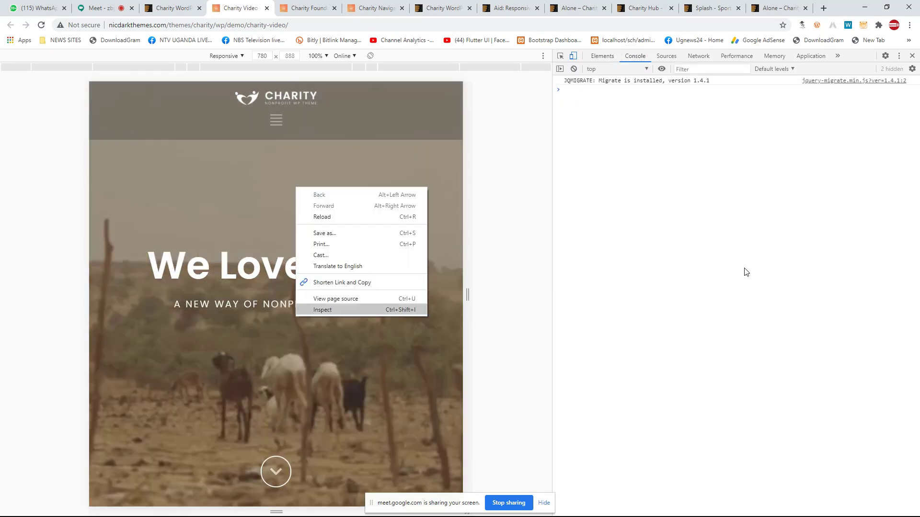
pyautogui.click(744, 270)
# Step: Preview the demo as iPhone 5/SE, scrolling through it and opening and closing the mobile navigation menu
pyautogui.click(223, 56)
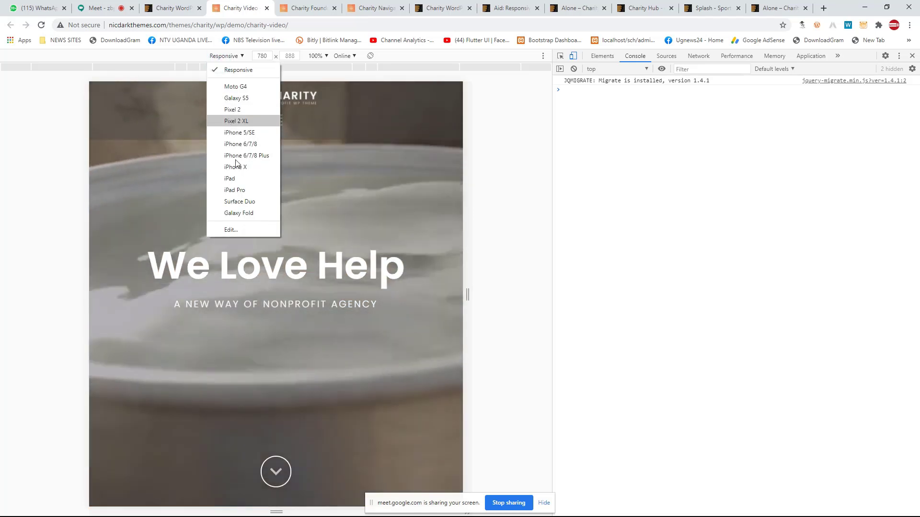
pyautogui.click(239, 132)
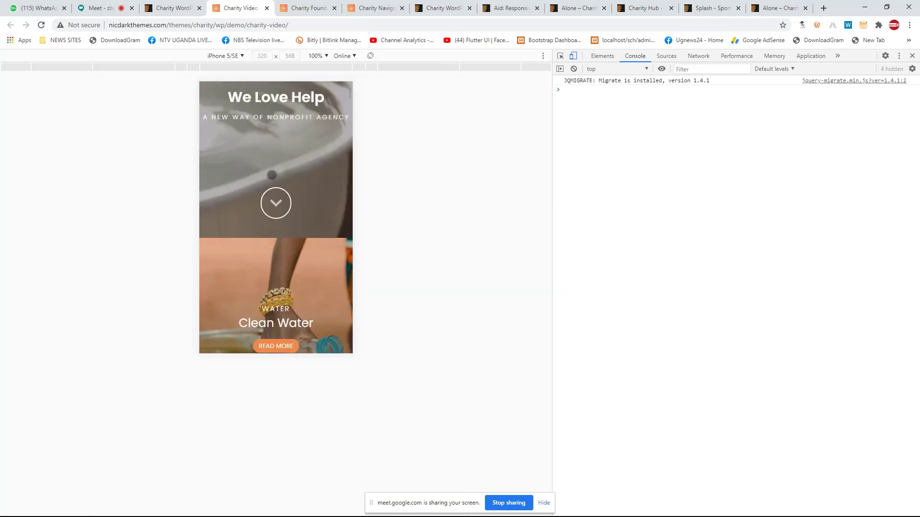
pyautogui.scroll(-9, 271, 175)
pyautogui.scroll(12, 272, 175)
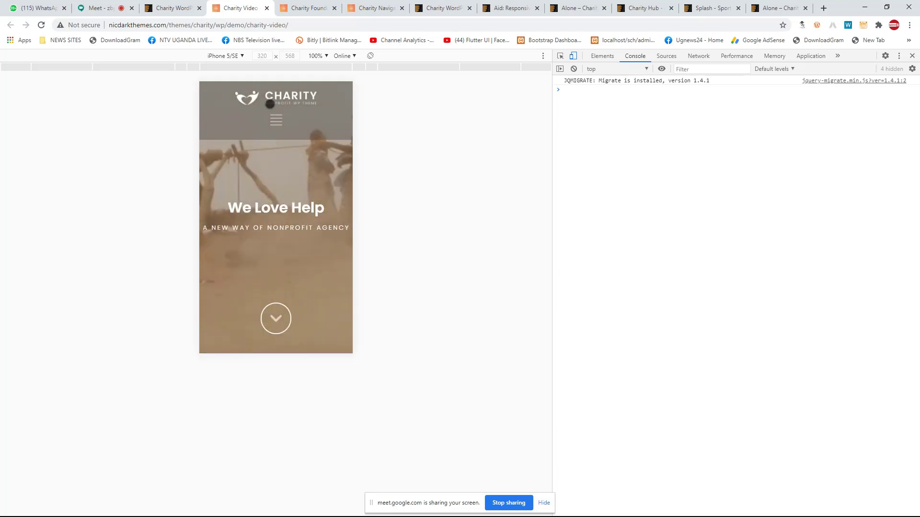
pyautogui.click(270, 118)
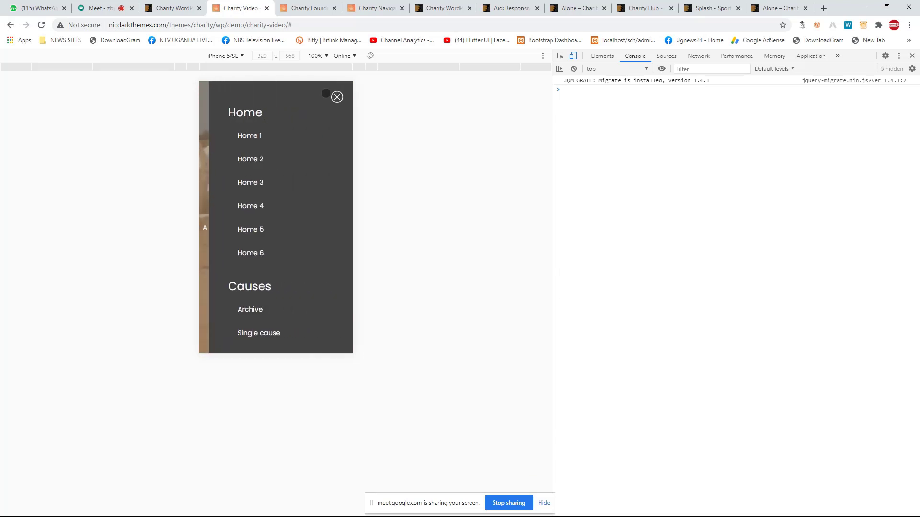
pyautogui.click(338, 99)
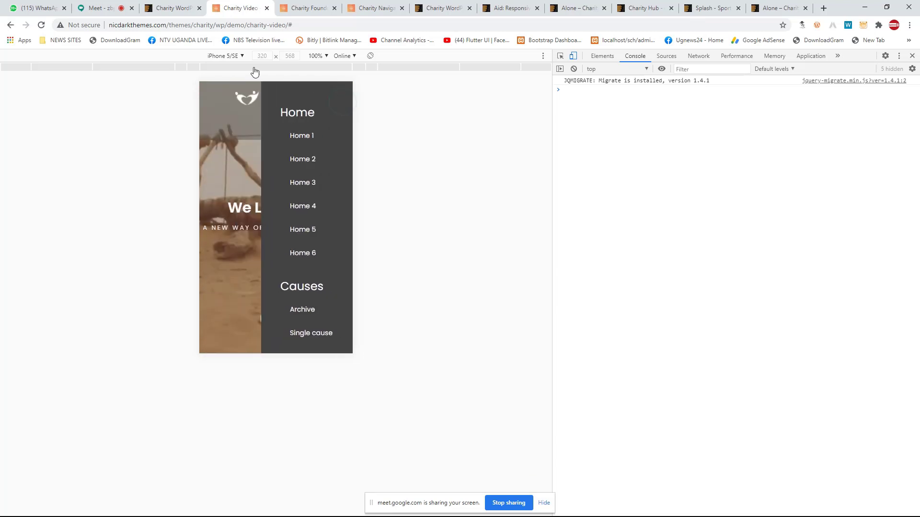
# Step: Preview the demo as Galaxy S5 and review the mobile layout down to the shop products and back up
pyautogui.click(232, 56)
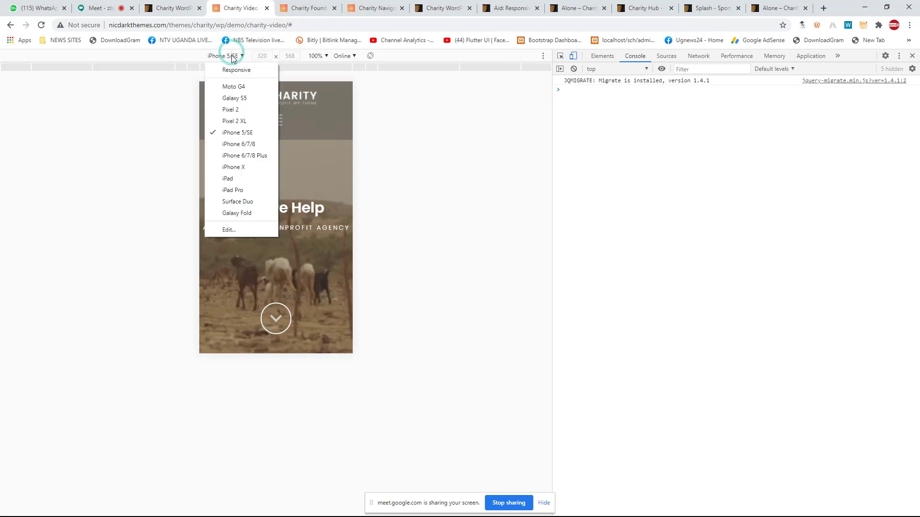
pyautogui.click(235, 98)
pyautogui.scroll(-4, 281, 166)
pyautogui.scroll(5, 284, 154)
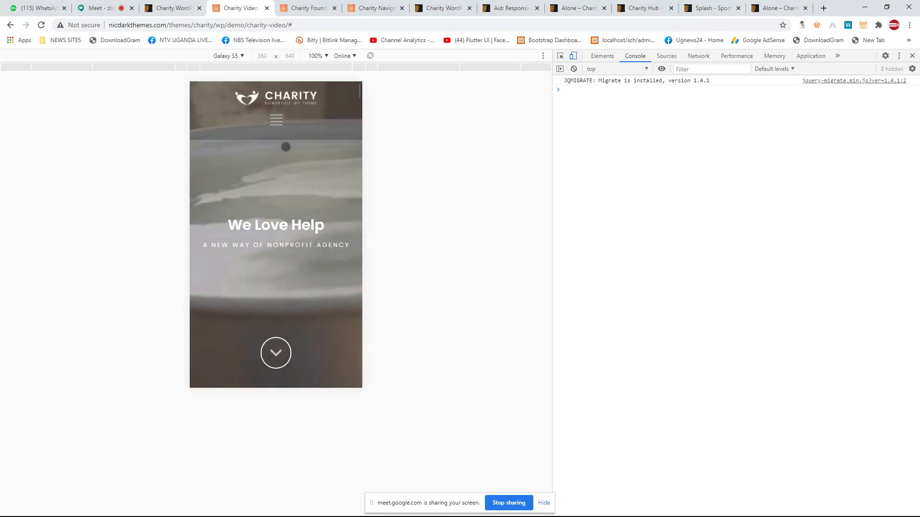
pyautogui.scroll(-7, 285, 134)
pyautogui.scroll(-10, 288, 144)
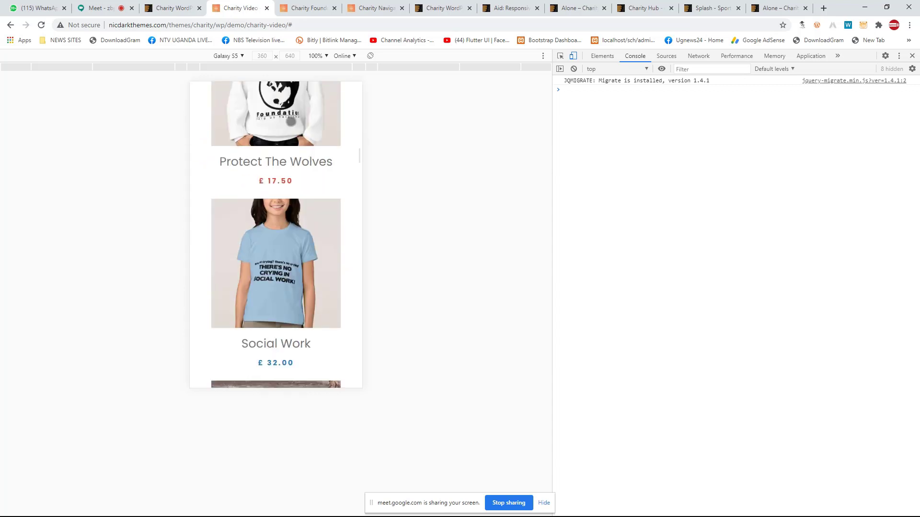
pyautogui.scroll(12, 292, 121)
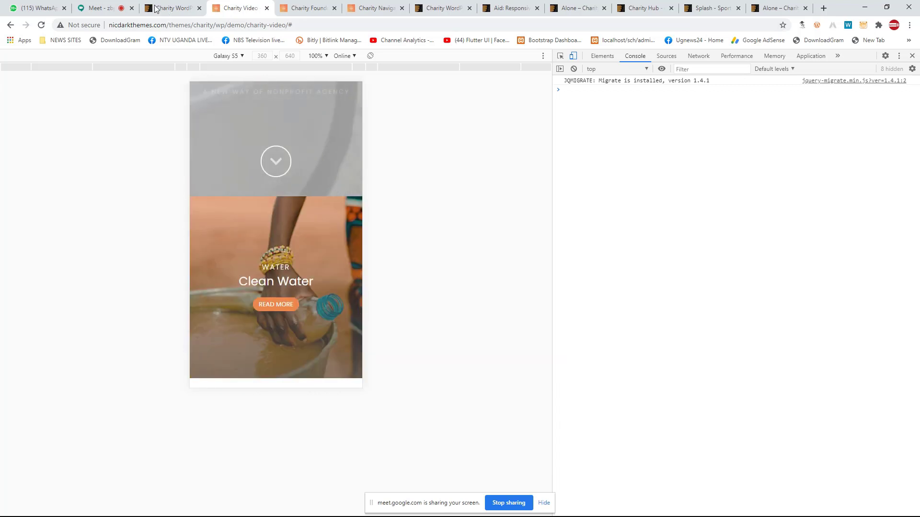
# Step: Switch to the Charity Foundation demo and review its home page from the hero image down to the footer
pyautogui.click(289, 10)
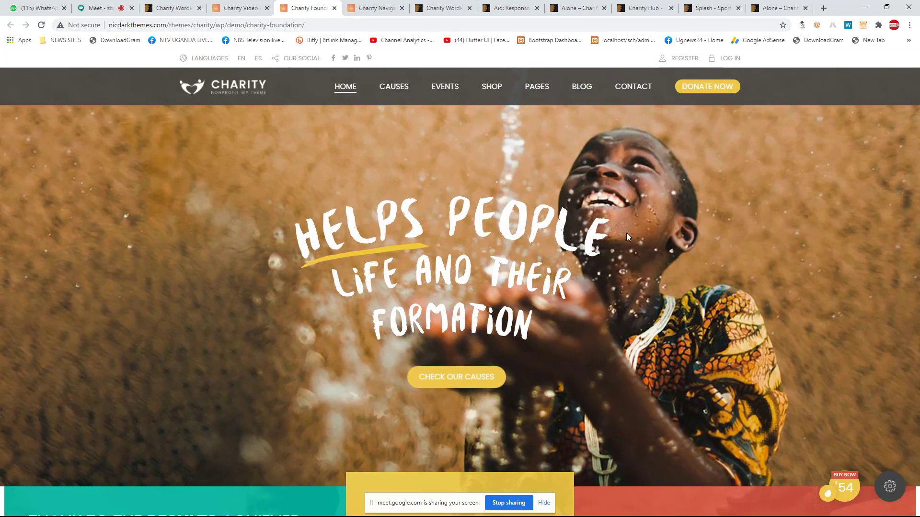
pyautogui.scroll(-12, 513, 233)
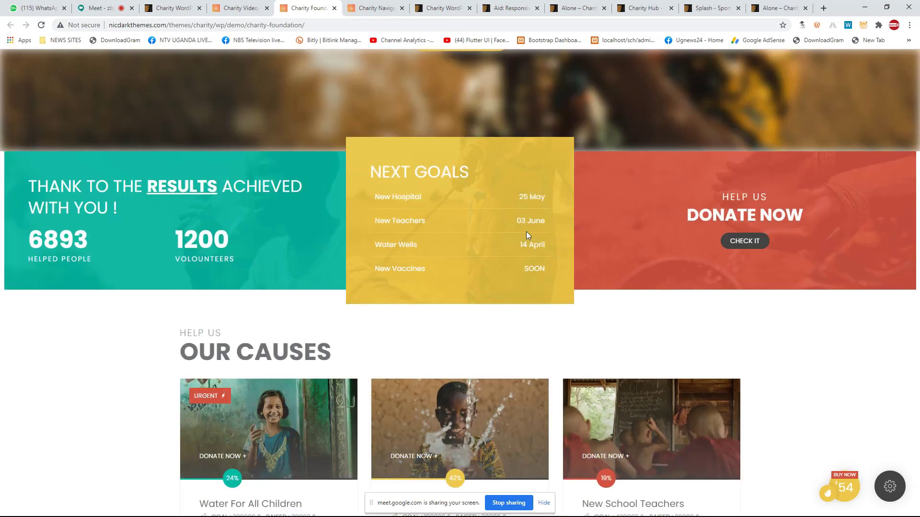
pyautogui.scroll(-20, 530, 231)
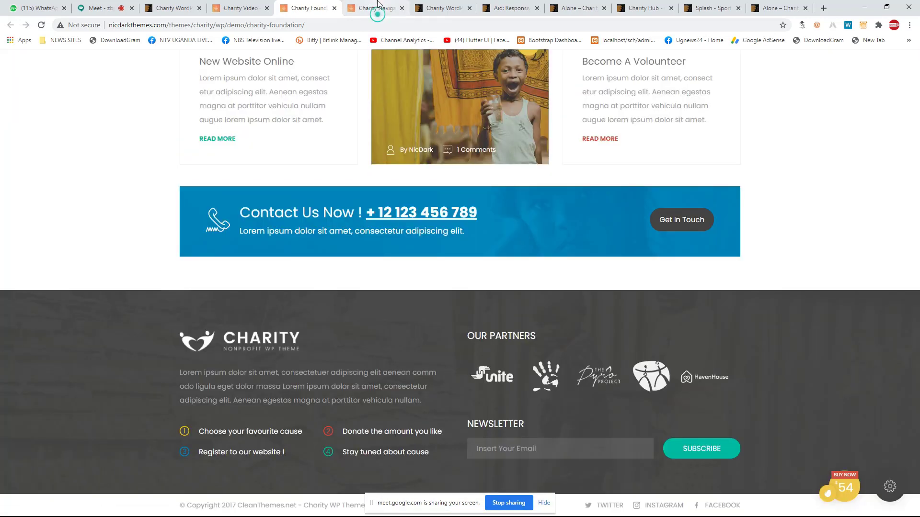
# Step: Switch to the Charity Navigation demo and review its slider, Numbers and Our Shop sections
pyautogui.click(378, 6)
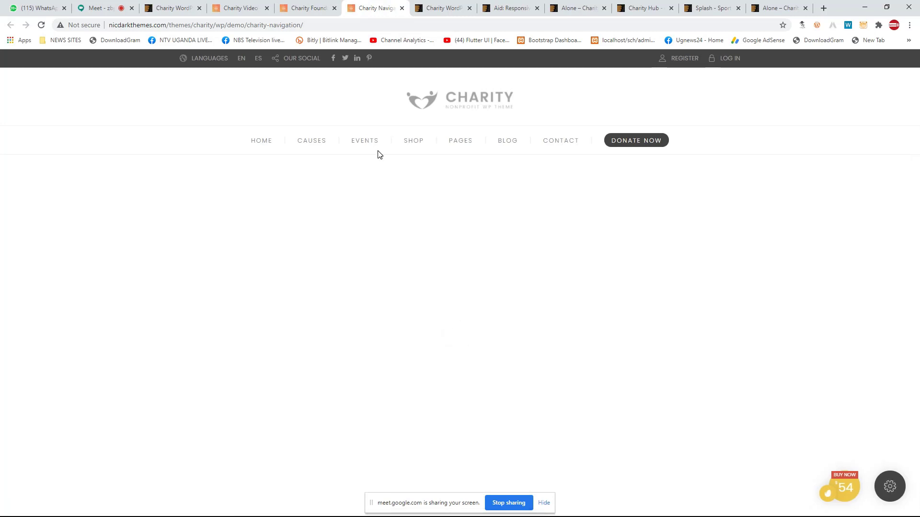
pyautogui.scroll(-1, 379, 152)
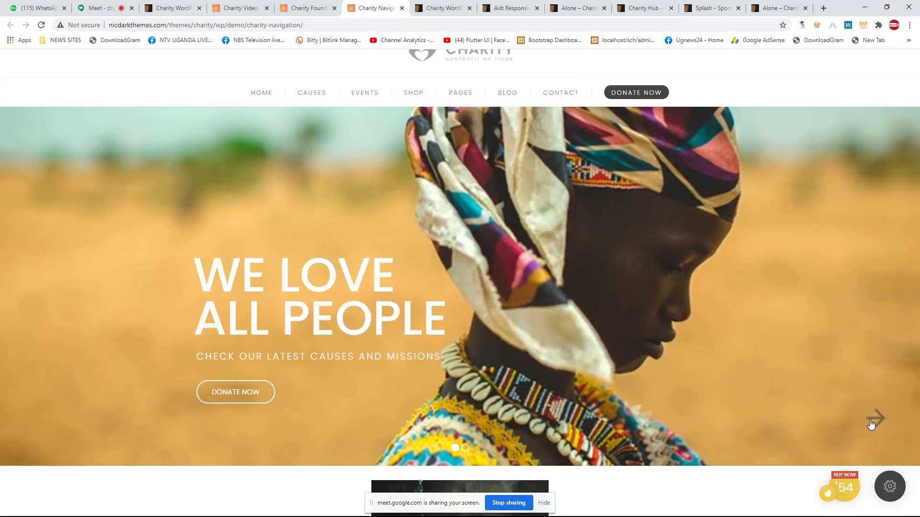
pyautogui.scroll(-15, 290, 360)
pyautogui.scroll(8, 293, 360)
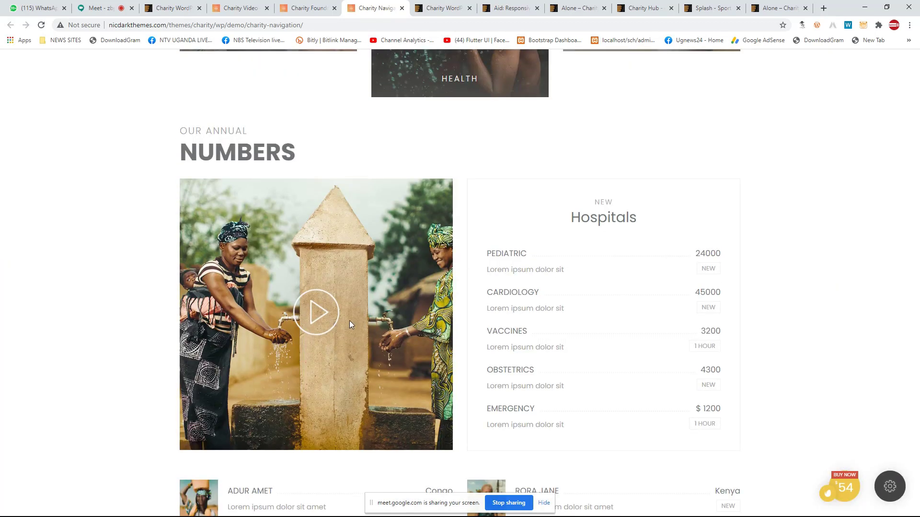
pyautogui.scroll(-15, 335, 318)
pyautogui.scroll(-10, 342, 324)
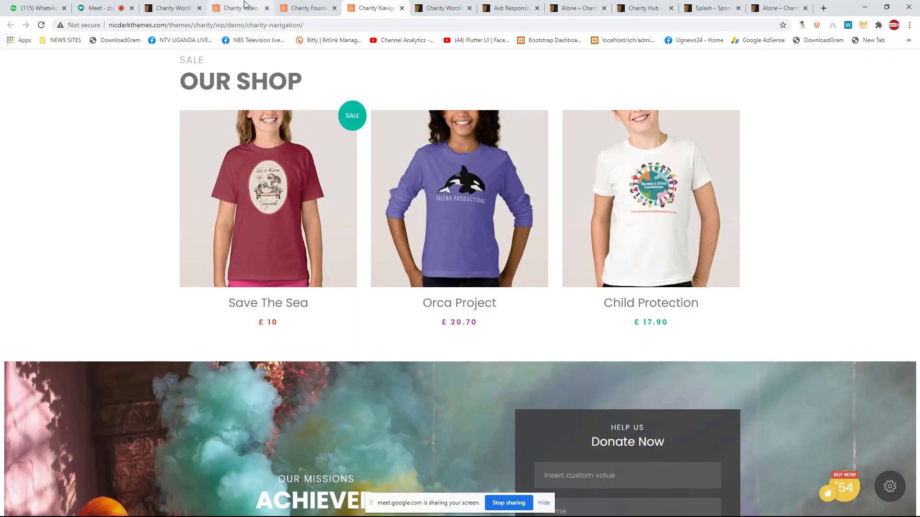
# Step: Open the Helping Hands theme preview and remove the Envato Market frame around it
pyautogui.click(442, 5)
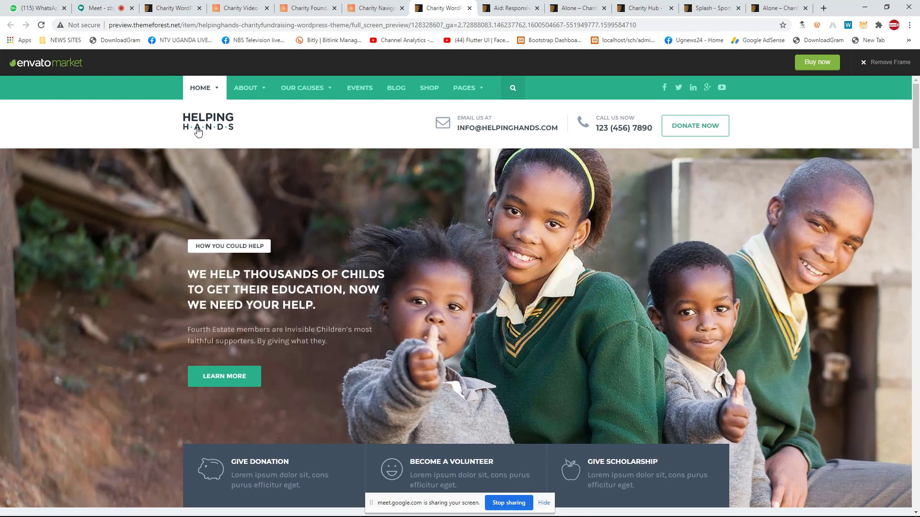
pyautogui.click(882, 61)
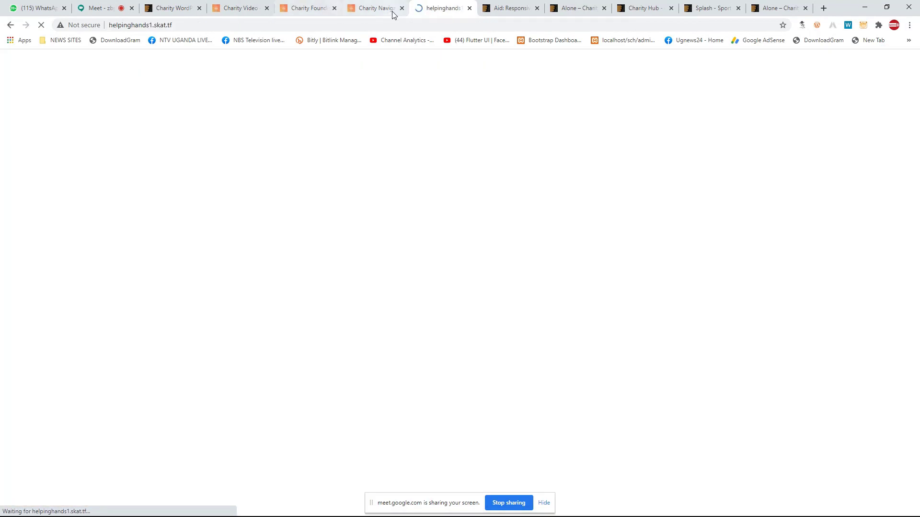
# Step: Return to the Charity Navigation demo and look over its Gallery and monthly pricing sections
pyautogui.click(366, 13)
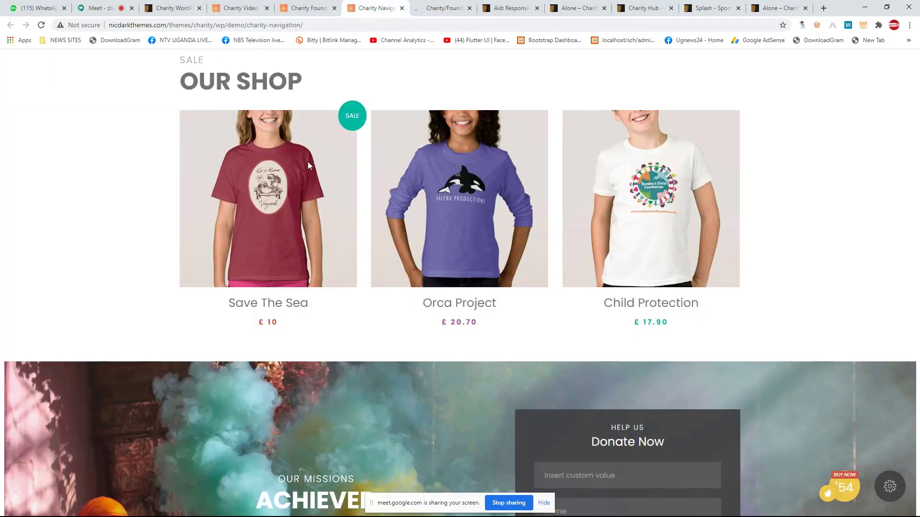
pyautogui.scroll(20, 308, 162)
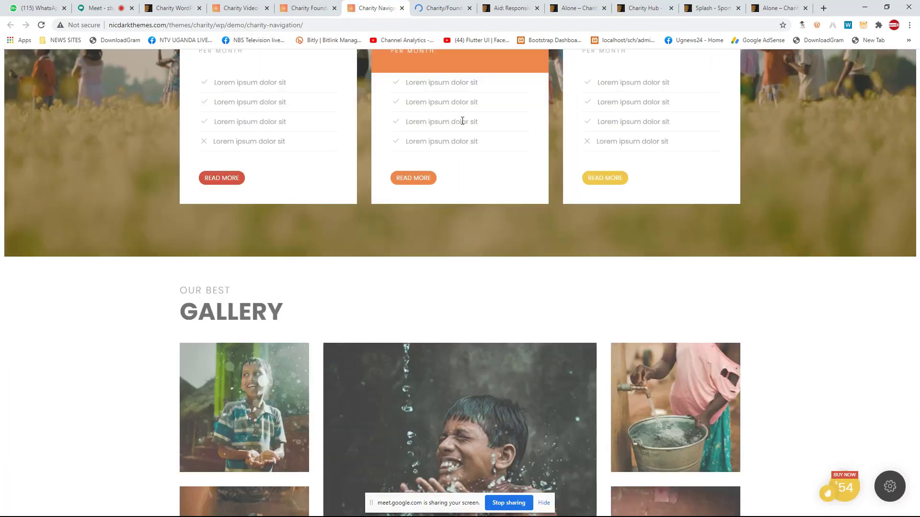
pyautogui.scroll(5, 462, 120)
# Step: Switch to the Helping Hands demo and examine its header, hero slider and the start of the Our Causes section
pyautogui.click(441, 8)
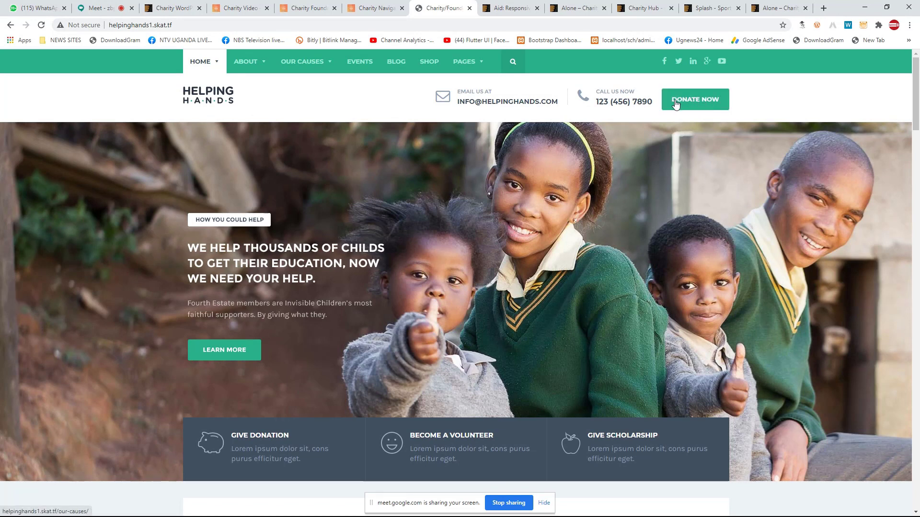
pyautogui.scroll(-6, 594, 124)
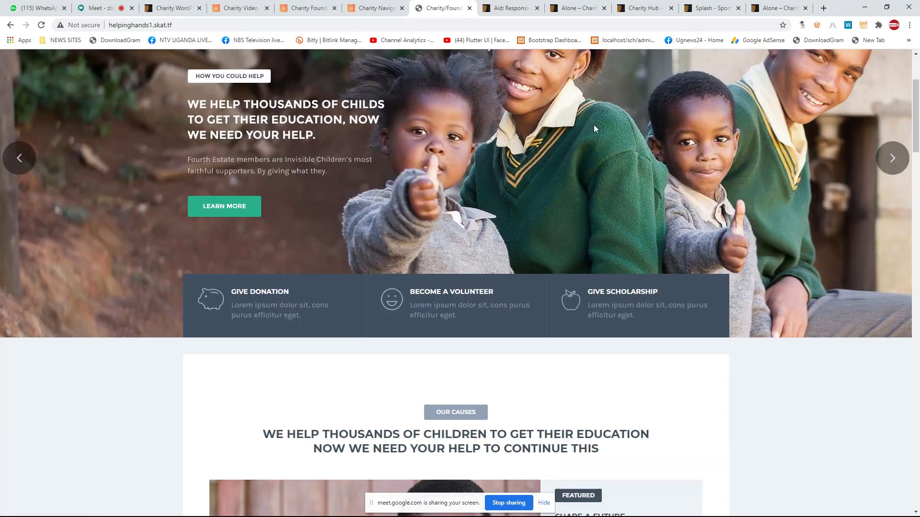
pyautogui.scroll(2, 593, 124)
pyautogui.scroll(4, 593, 124)
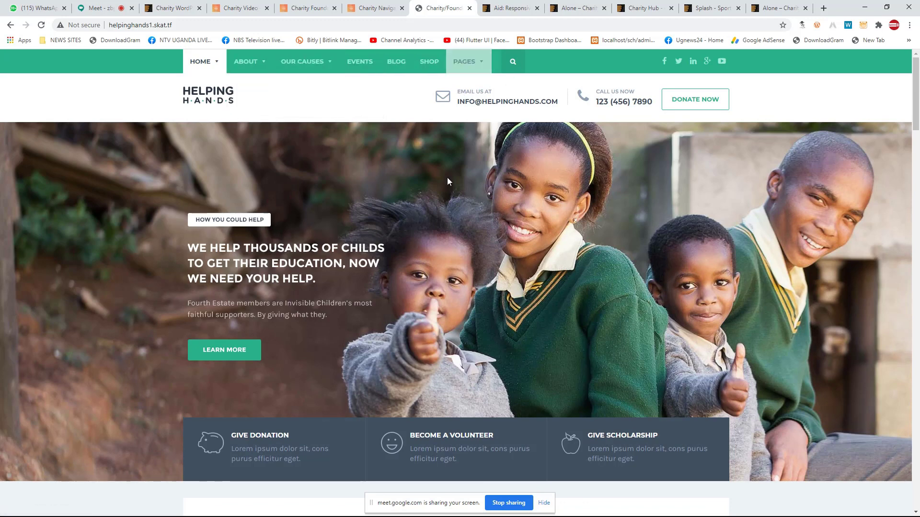
pyautogui.scroll(-4, 438, 213)
pyautogui.scroll(4, 438, 213)
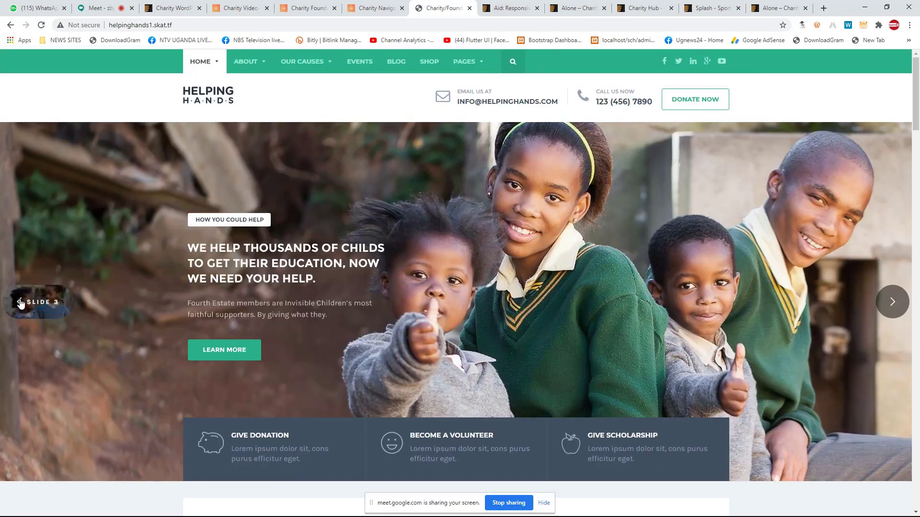
# Step: Step backward through the Helping Hands hero slides and review the homepage from Our Causes down to the newsletter sign-up and footer
pyautogui.click(20, 302)
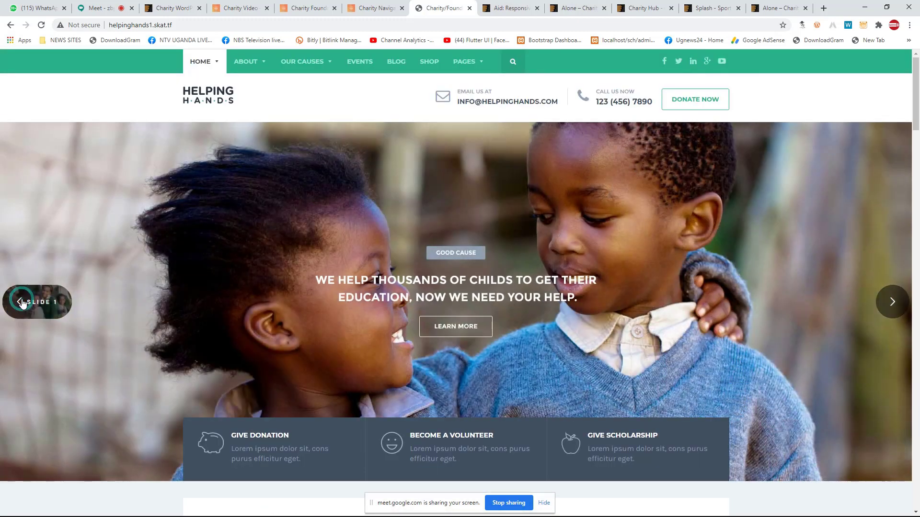
pyautogui.click(21, 302)
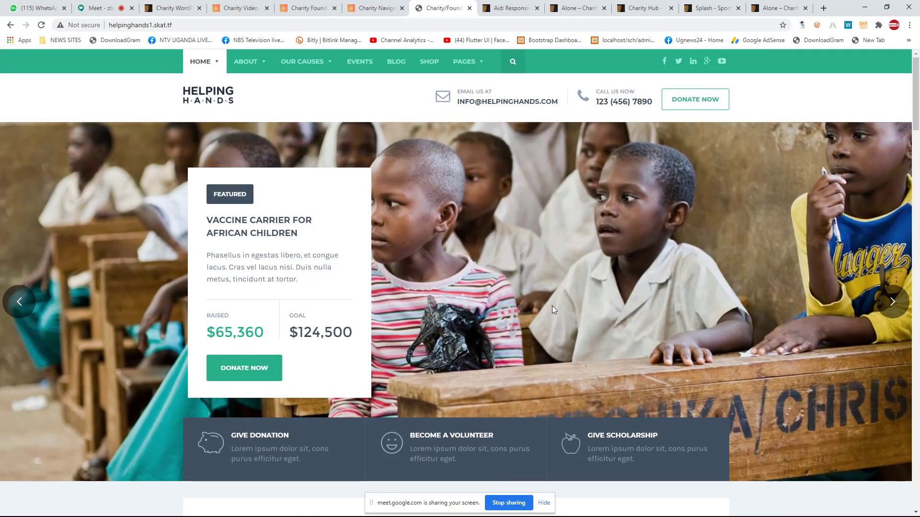
pyautogui.scroll(-10, 320, 217)
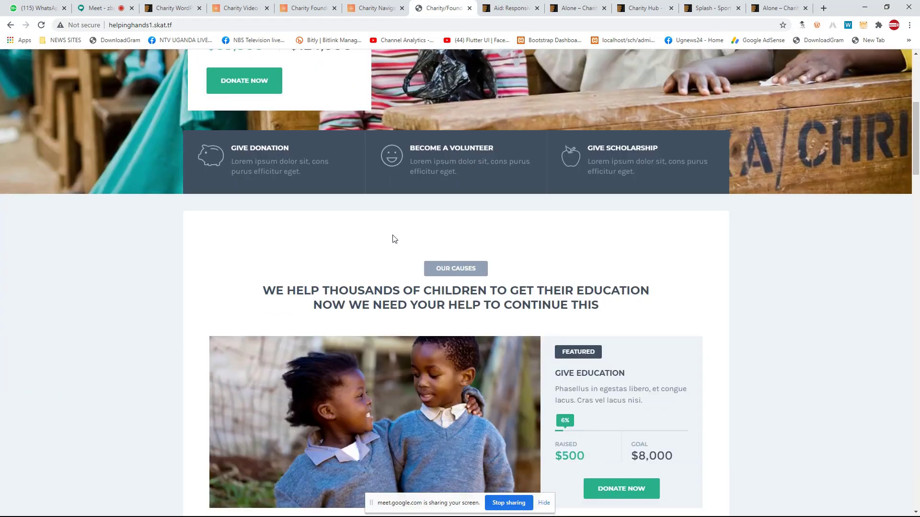
pyautogui.scroll(2, 350, 234)
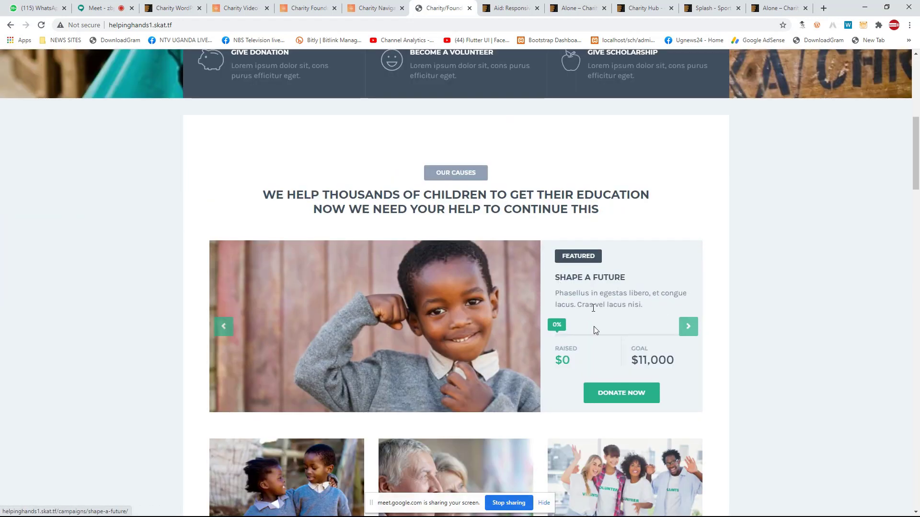
pyautogui.scroll(-6, 593, 329)
pyautogui.scroll(-10, 592, 339)
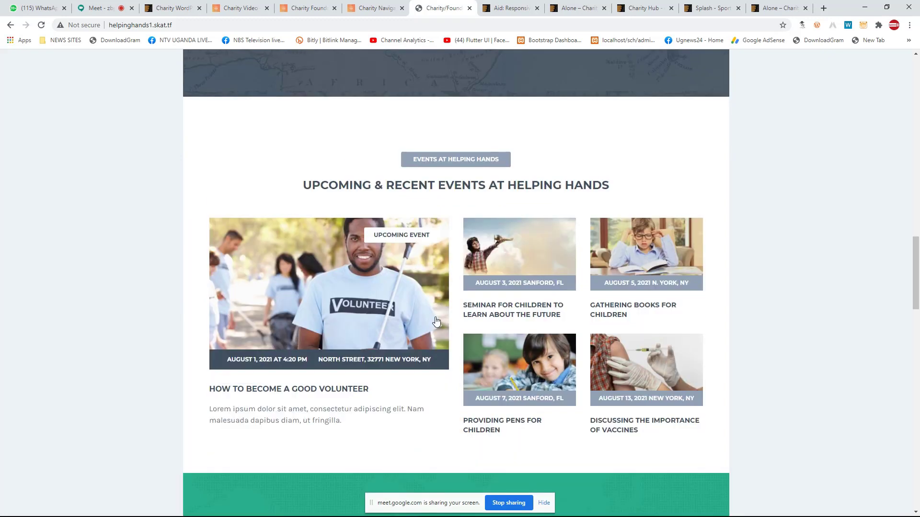
pyautogui.scroll(6, 415, 254)
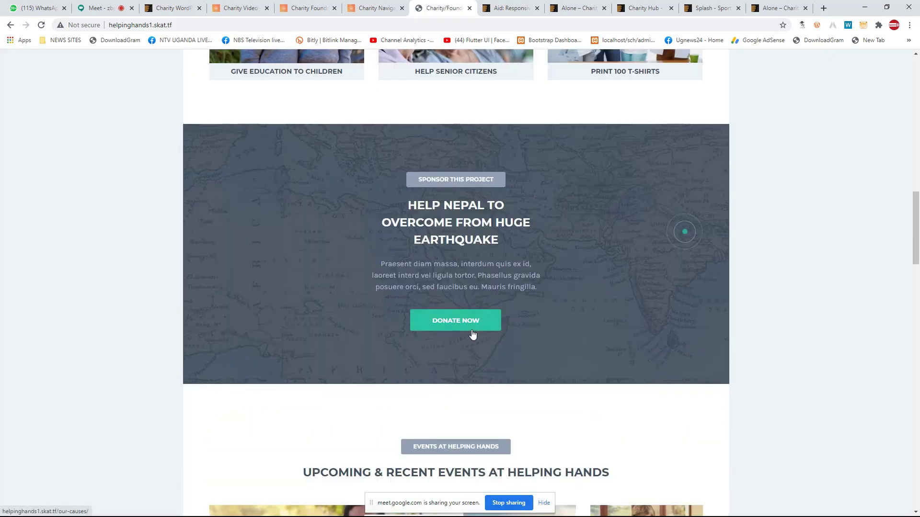
pyautogui.scroll(-16, 474, 322)
pyautogui.scroll(-14, 477, 321)
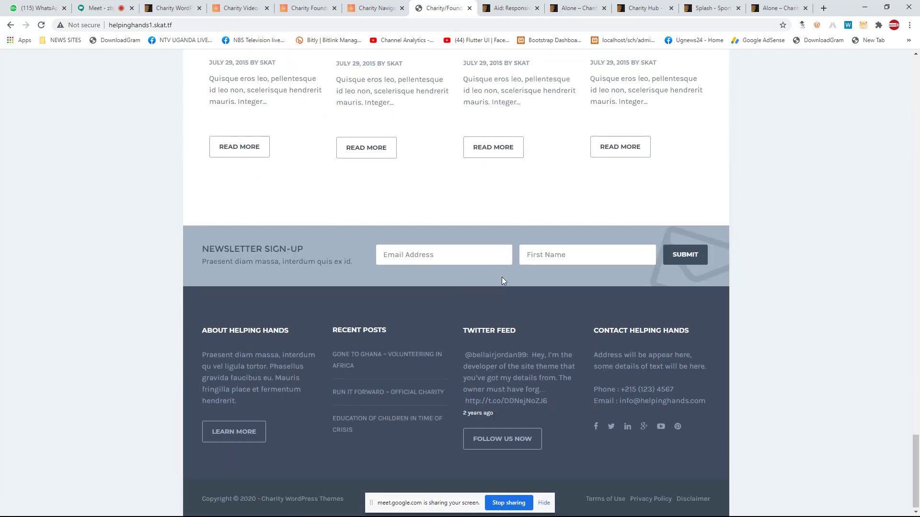
pyautogui.scroll(18, 499, 128)
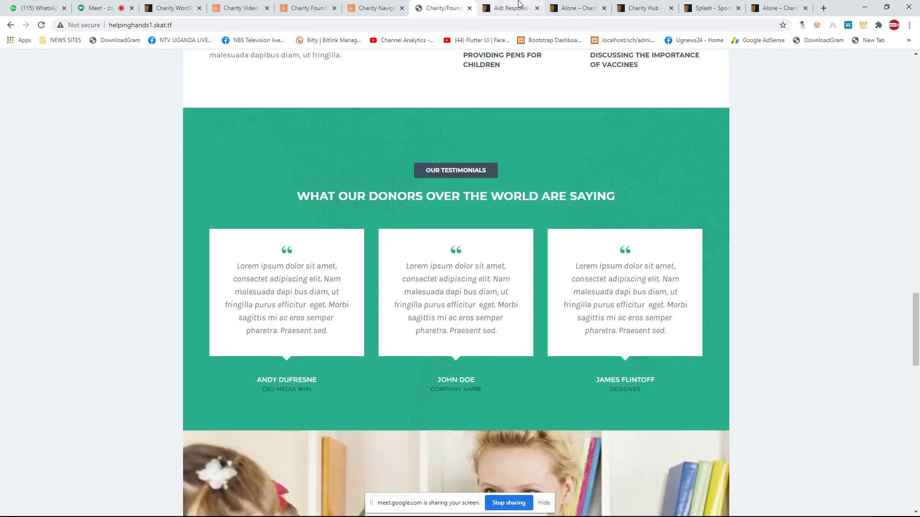
# Step: Check the Aid responsive charity theme preview and switch to the Alone theme preview
pyautogui.click(519, 4)
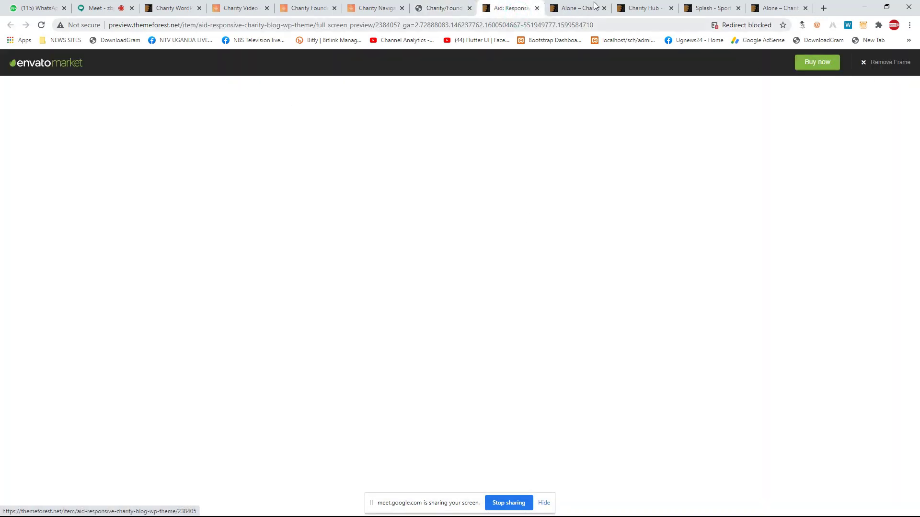
pyautogui.click(582, 7)
pyautogui.click(513, 4)
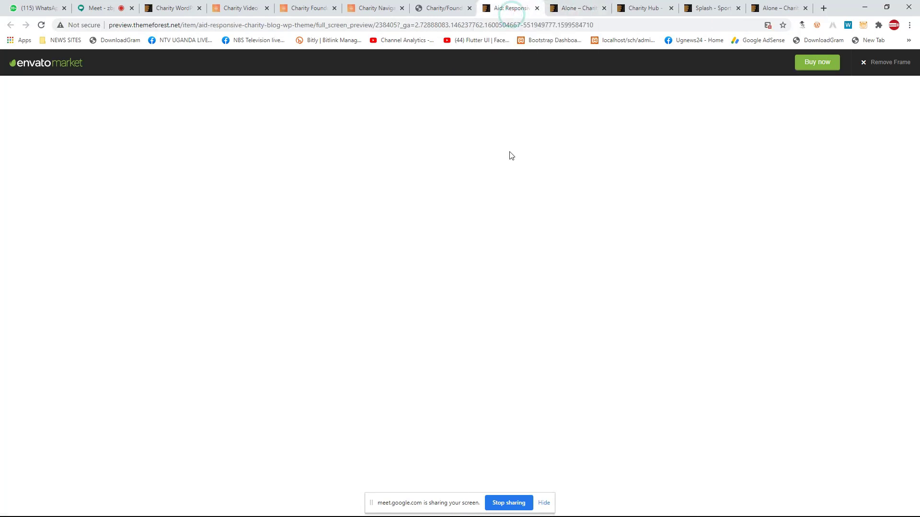
pyautogui.click(569, 3)
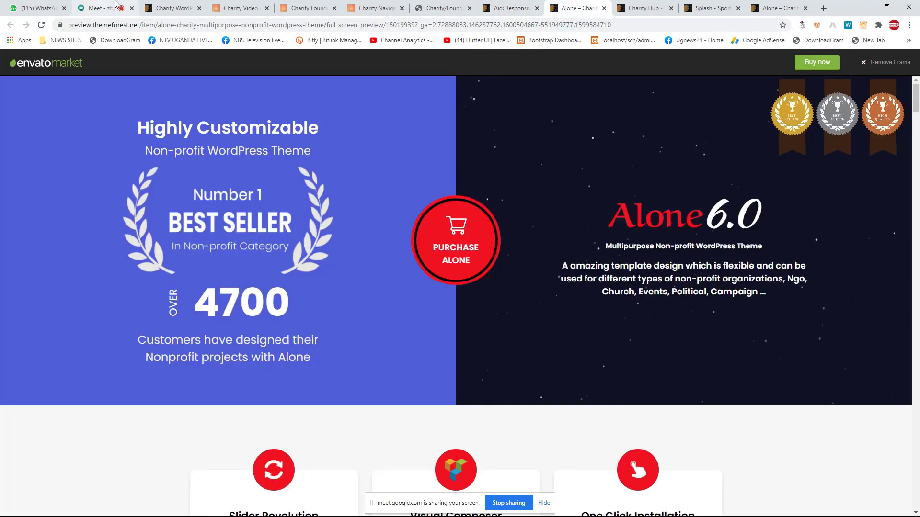
# Step: Check the Alone listing among the ThemeForest charity best sellers and return to the theme's preview to view its feature cards
pyautogui.click(156, 5)
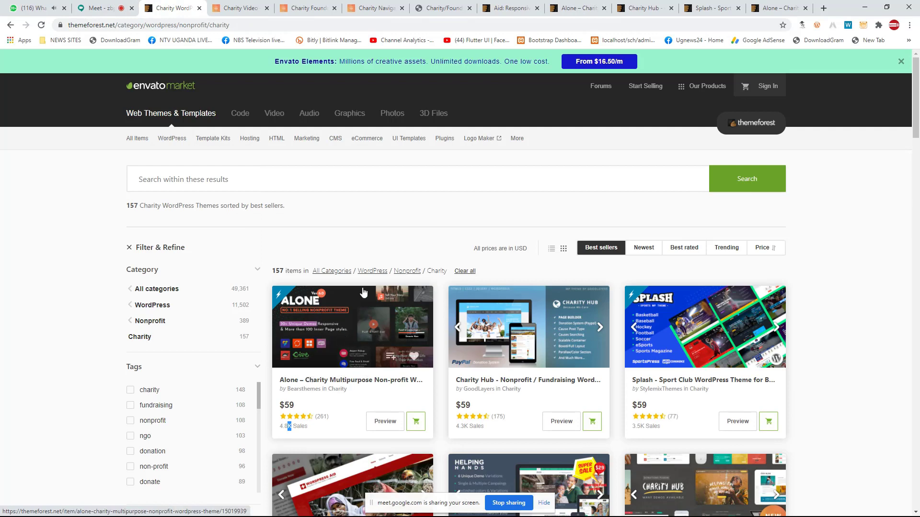
pyautogui.click(581, 8)
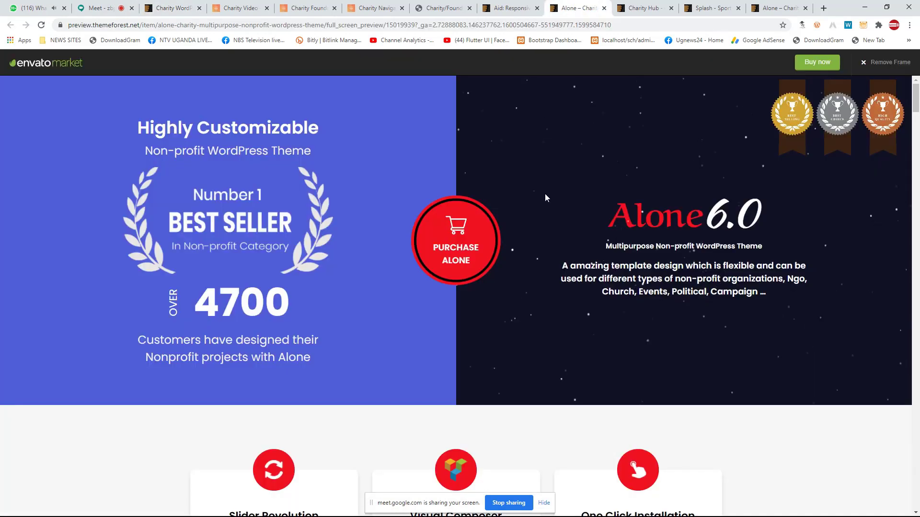
pyautogui.scroll(-6, 343, 186)
pyautogui.scroll(3, 343, 186)
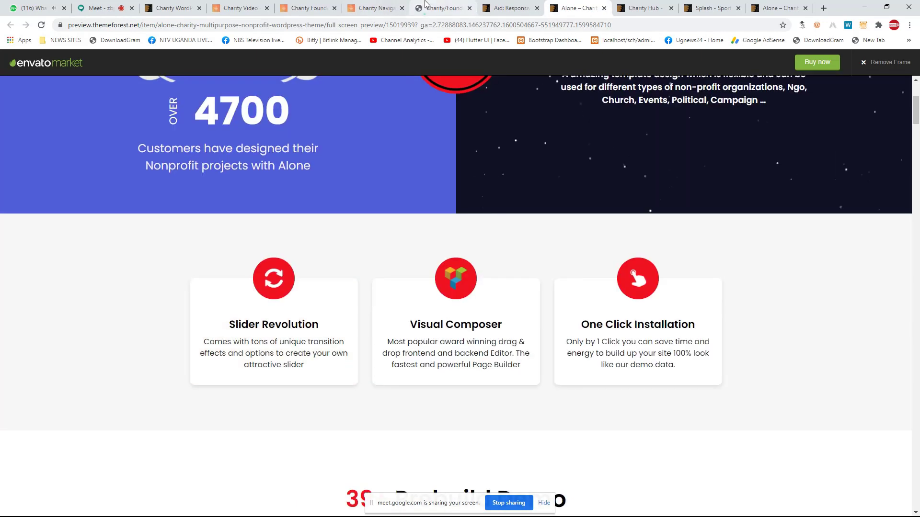
# Step: Go back to the Helping Hands demo and look over its testimonials and volunteer sections again
pyautogui.click(434, 8)
pyautogui.scroll(6, 305, 346)
pyautogui.scroll(-8, 338, 304)
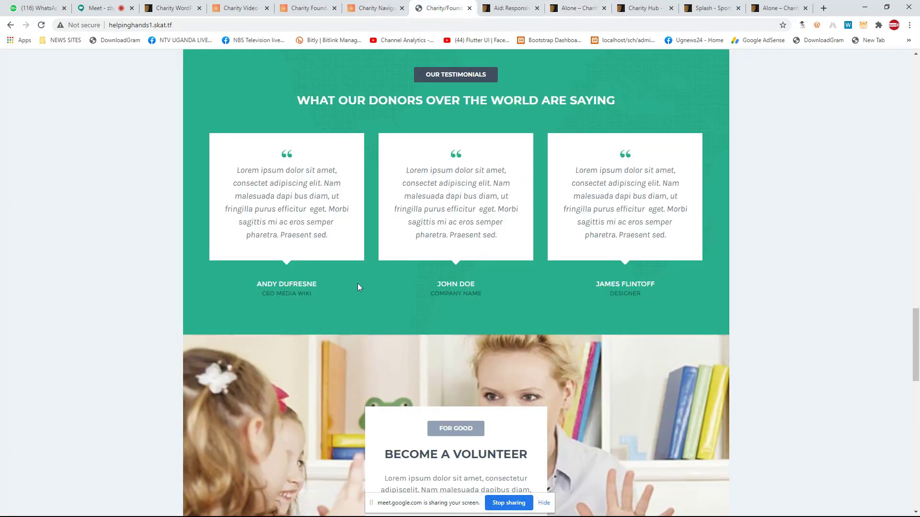
pyautogui.scroll(10, 359, 283)
# Step: Return to the top of the Alone theme preview and remove the Envato Market frame around it
pyautogui.click(588, 4)
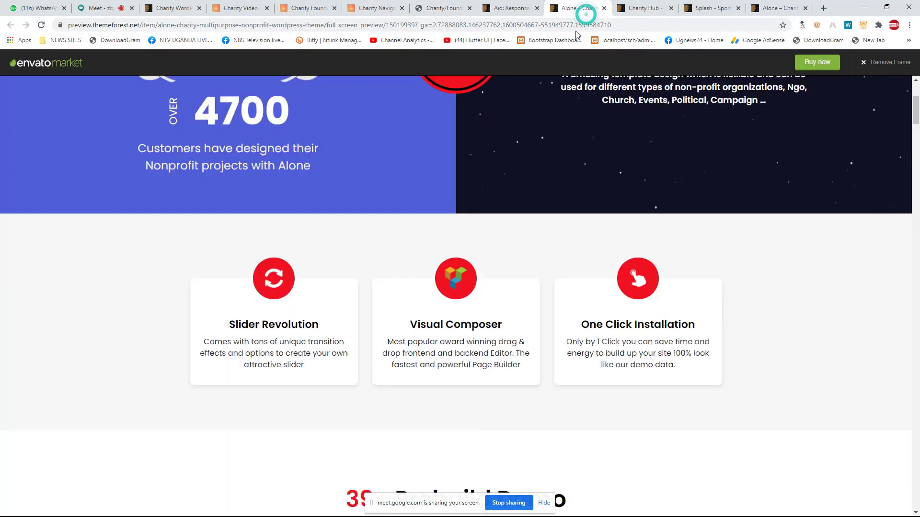
pyautogui.scroll(4, 412, 303)
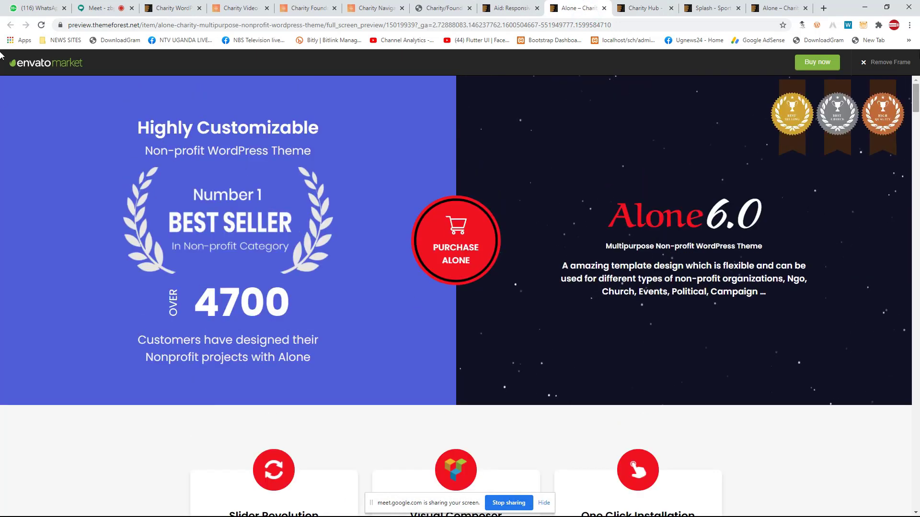
pyautogui.click(891, 66)
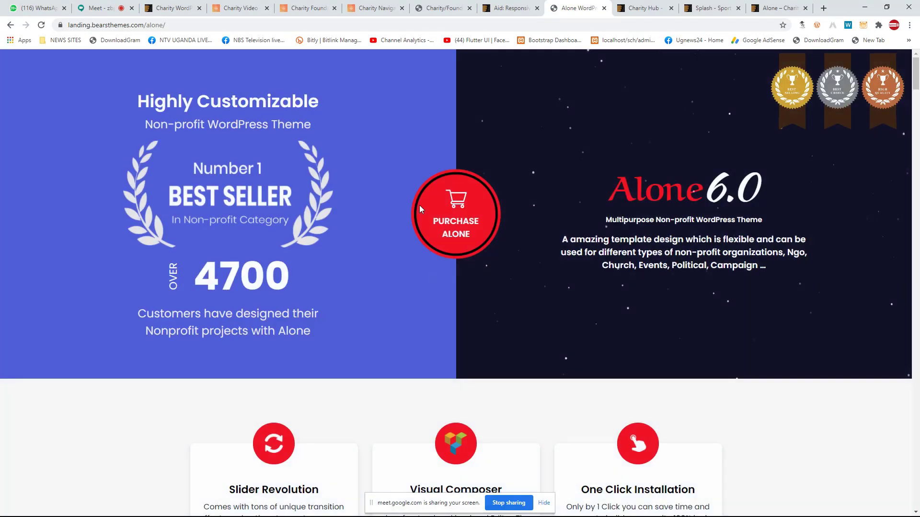
# Step: Examine the Alone landing page's best-seller banner, its Slider Revolution, Visual Composer and One Click Installation cards, and the Prebuild Demo gallery
pyautogui.scroll(-5, 478, 246)
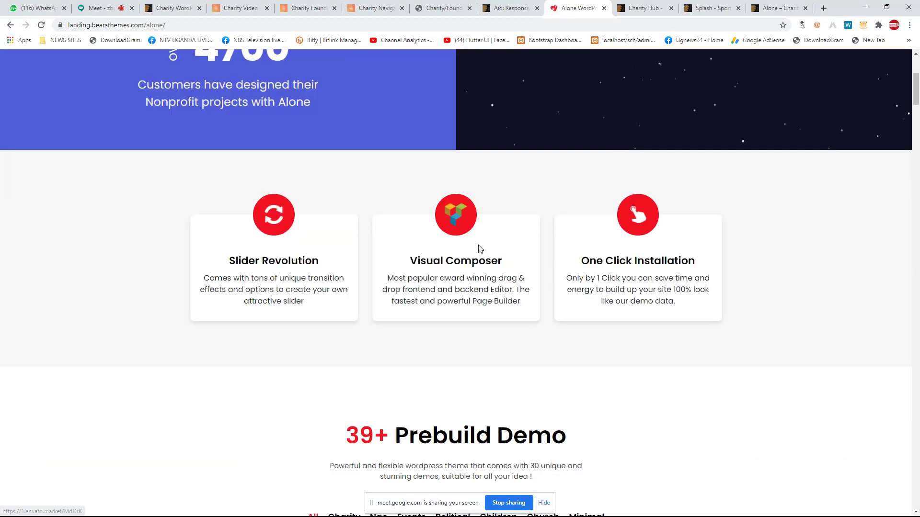
pyautogui.scroll(5, 403, 175)
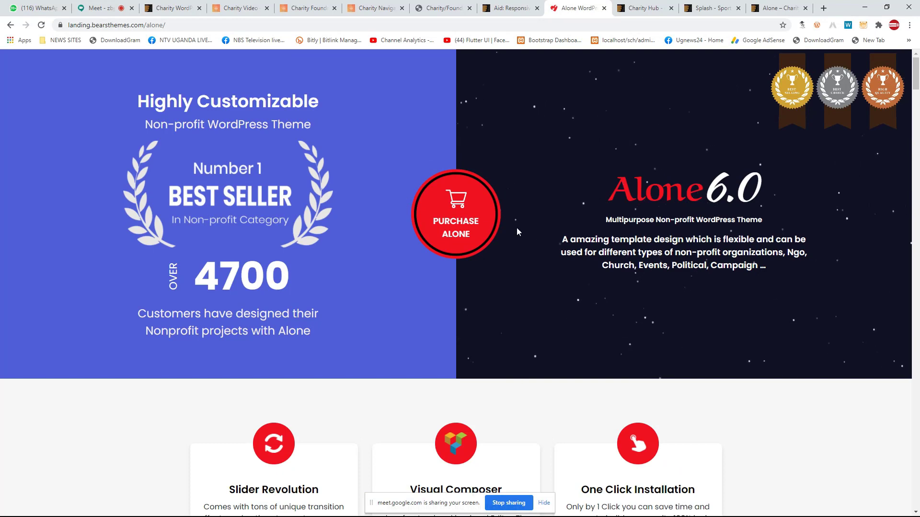
pyautogui.scroll(-5, 552, 226)
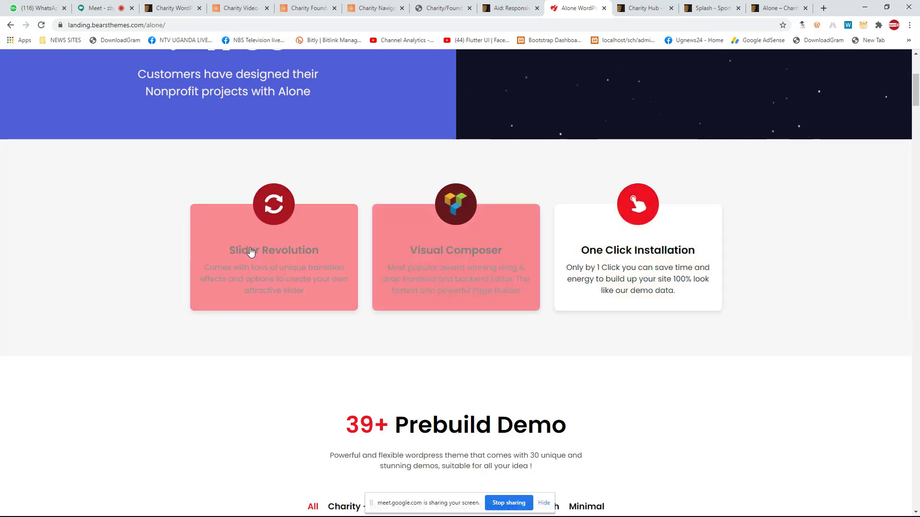
pyautogui.scroll(-1, 307, 249)
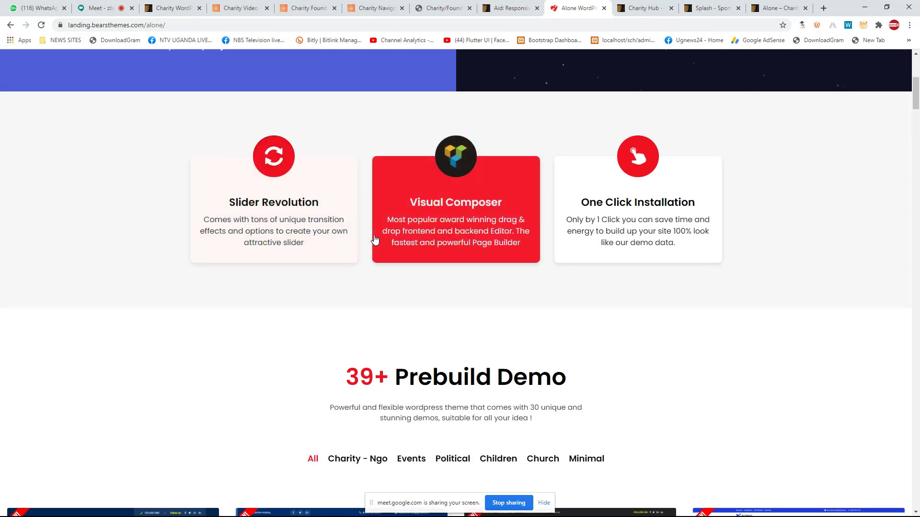
pyautogui.scroll(-5, 356, 239)
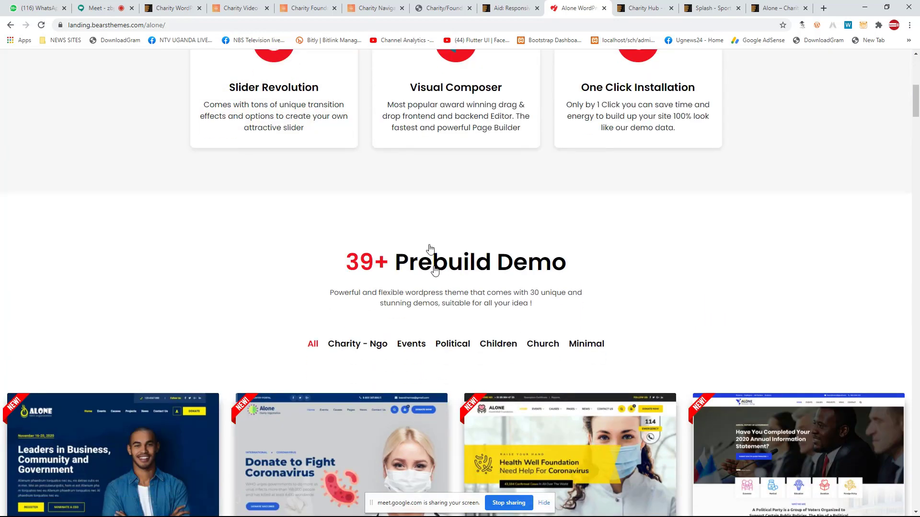
pyautogui.scroll(-2, 383, 171)
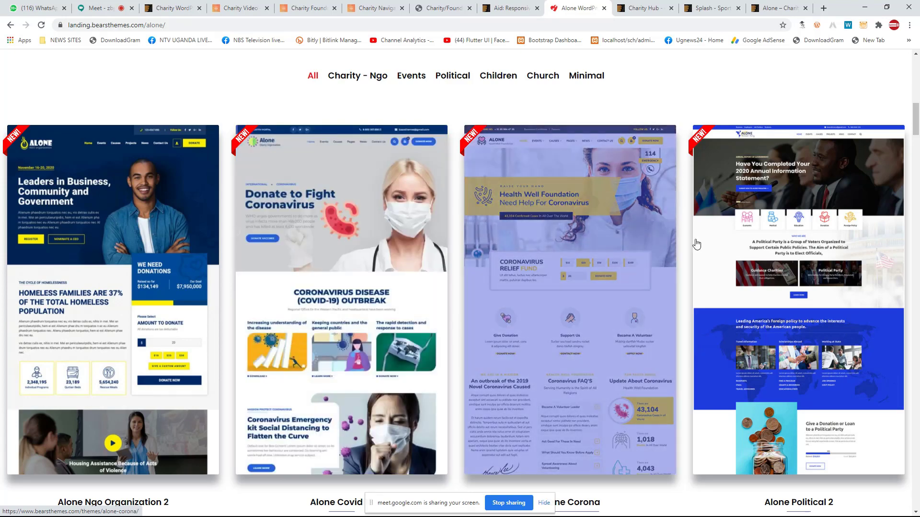
pyautogui.scroll(4, 369, 135)
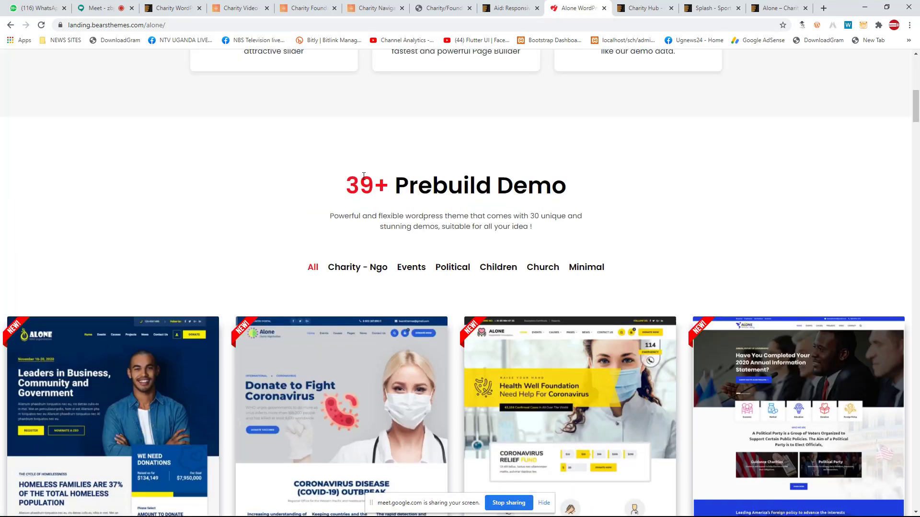
pyautogui.scroll(-1, 364, 191)
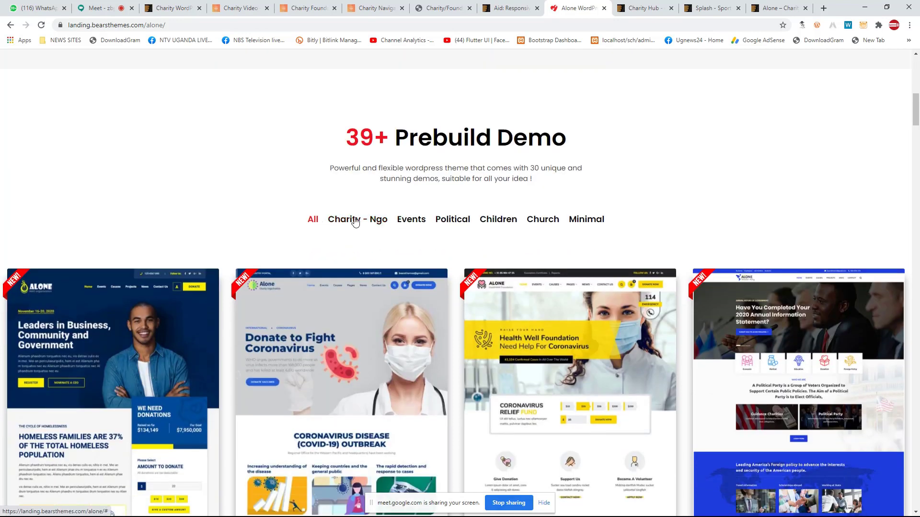
# Step: Filter Alone's prebuilt demos by Charity - Ngo, Events and Political in turn, and look over the Political demos
pyautogui.click(358, 219)
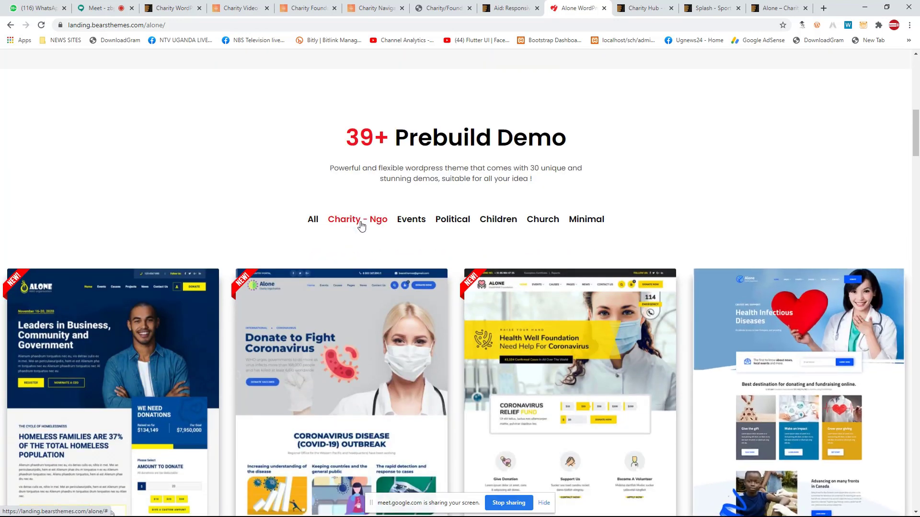
pyautogui.click(409, 221)
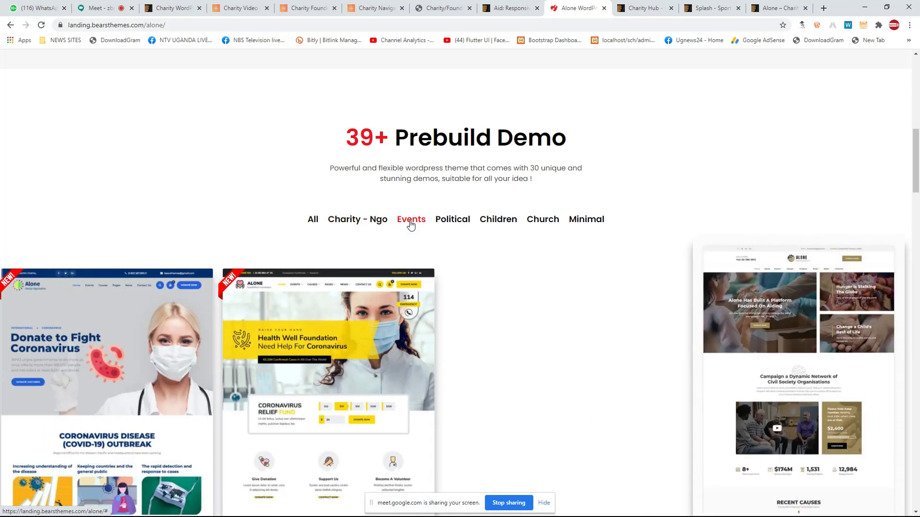
pyautogui.click(452, 220)
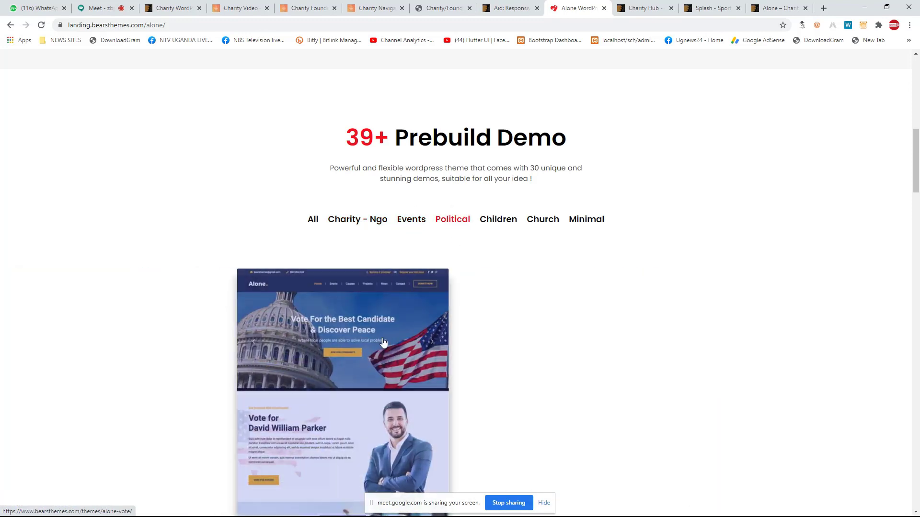
pyautogui.scroll(-3, 383, 342)
pyautogui.scroll(2, 501, 220)
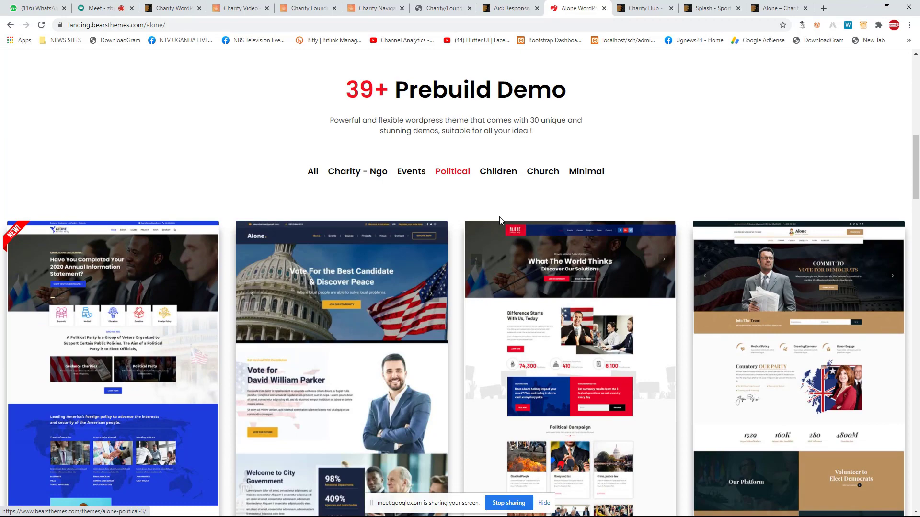
# Step: Browse Alone's prebuilt demos in the Children, Church and Minimal categories, and reset the filter to All
pyautogui.click(498, 173)
pyautogui.scroll(-2, 384, 268)
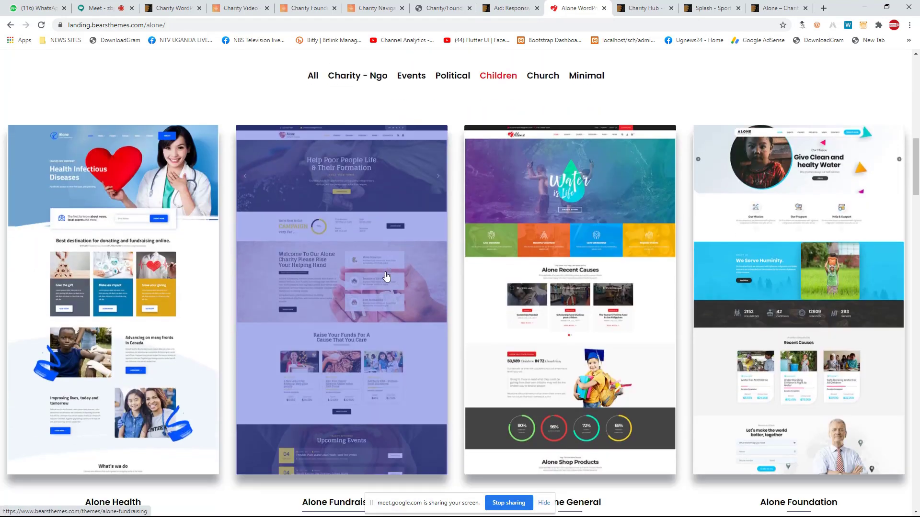
pyautogui.scroll(1, 386, 277)
pyautogui.click(544, 126)
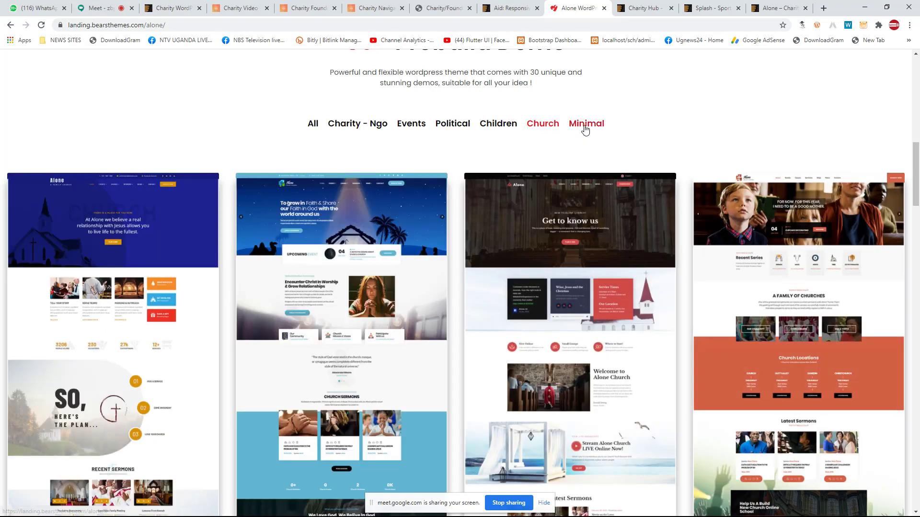
pyautogui.click(584, 125)
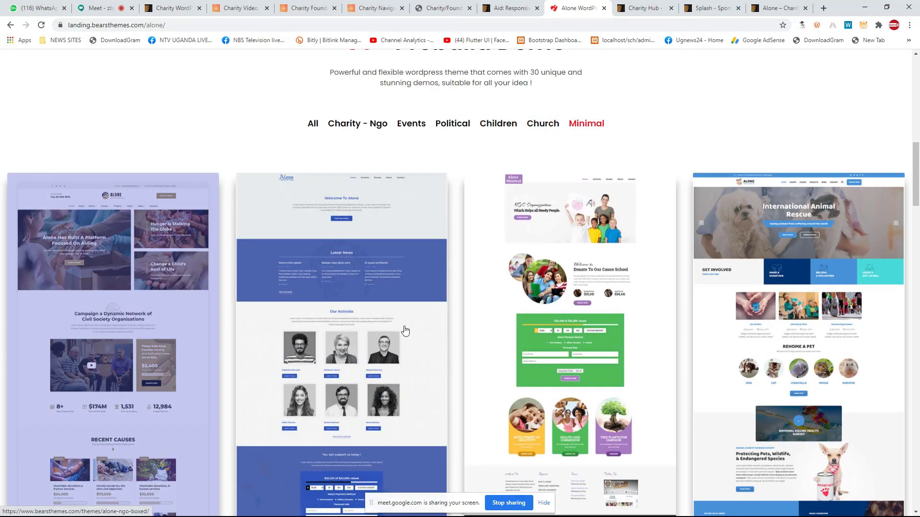
pyautogui.scroll(2, 383, 240)
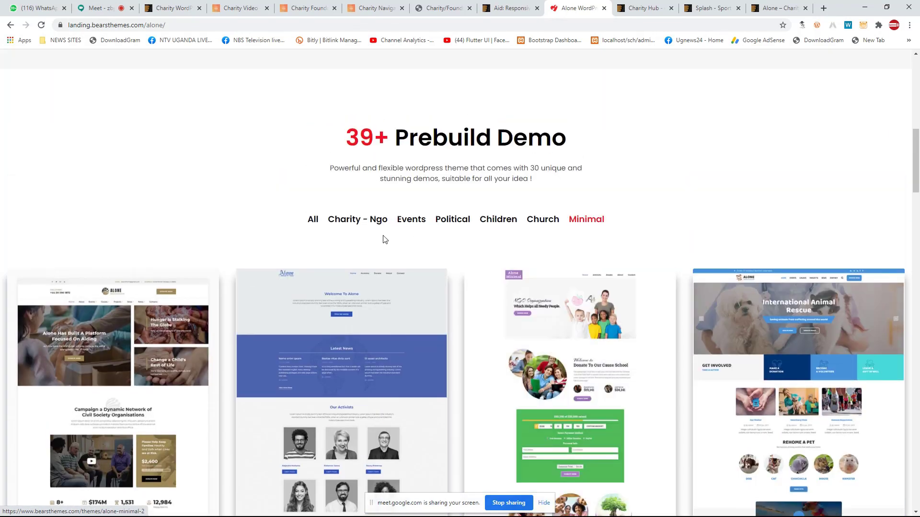
pyautogui.click(311, 221)
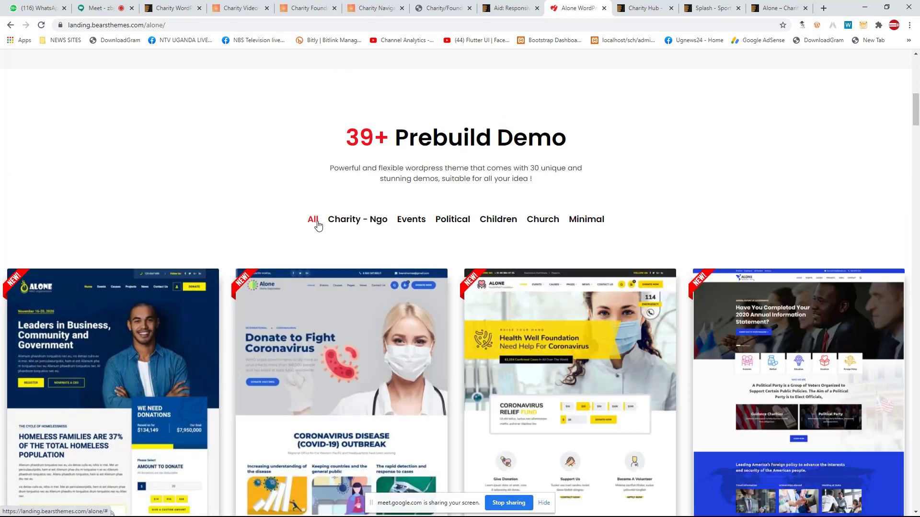
# Step: Look at the top of Alone's Prebuild Demo gallery and filter it by Charity - Ngo, Political and Church
pyautogui.scroll(-1, 335, 224)
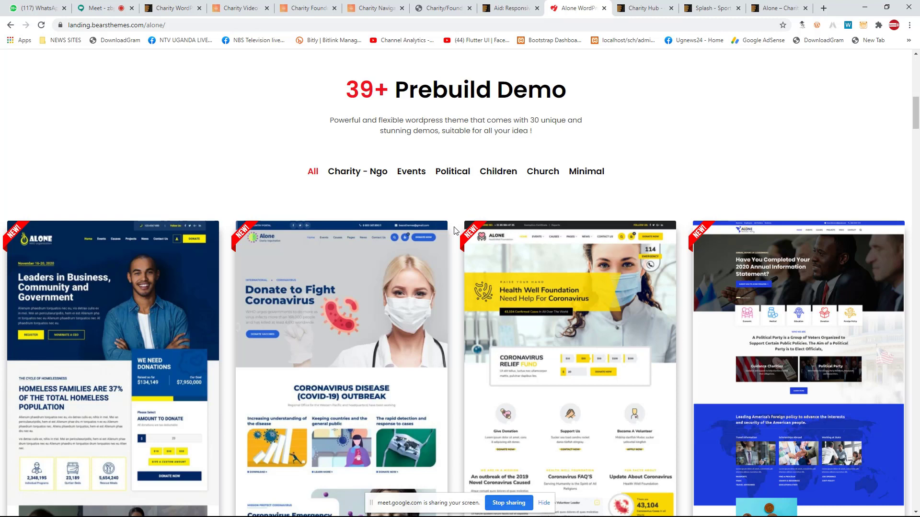
pyautogui.scroll(10, 412, 187)
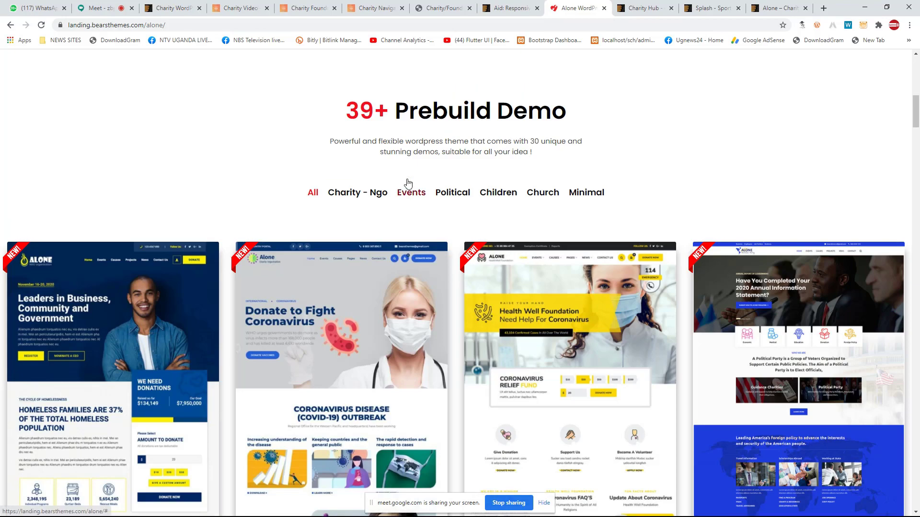
pyautogui.scroll(-10, 334, 265)
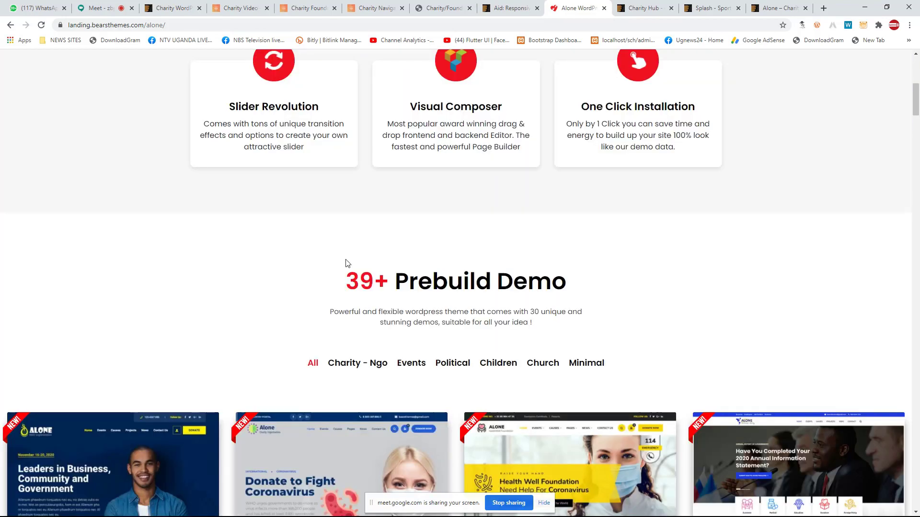
pyautogui.click(345, 126)
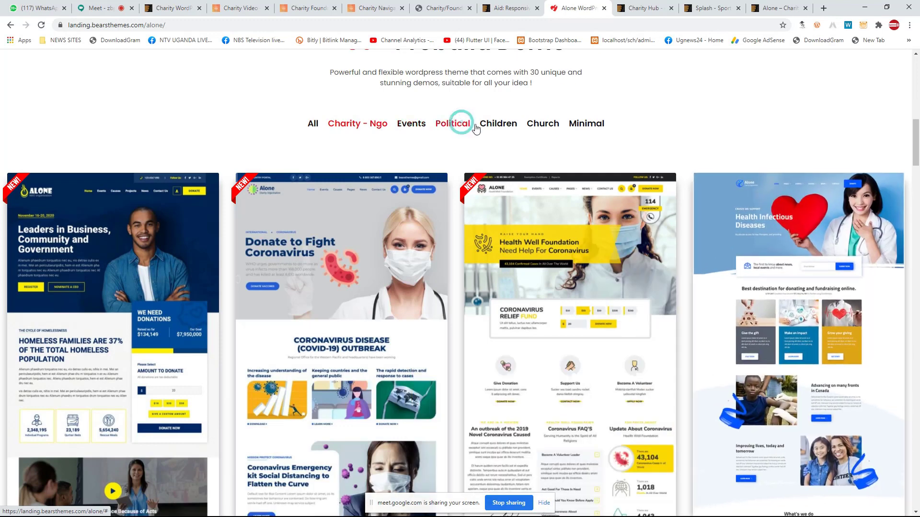
pyautogui.click(460, 126)
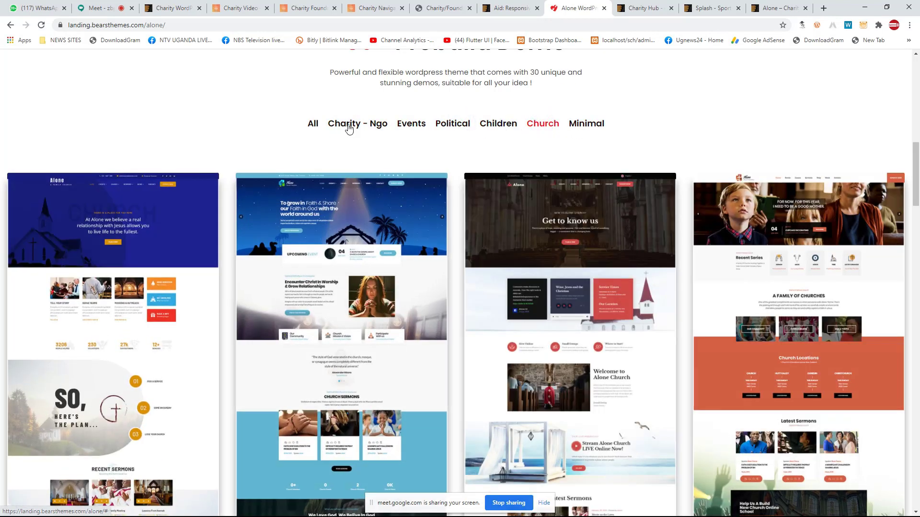
# Step: Filter the prebuilt demos by Charity - Ngo, Events, Political, Children and Church in turn, and reset the filter to All
pyautogui.click(347, 125)
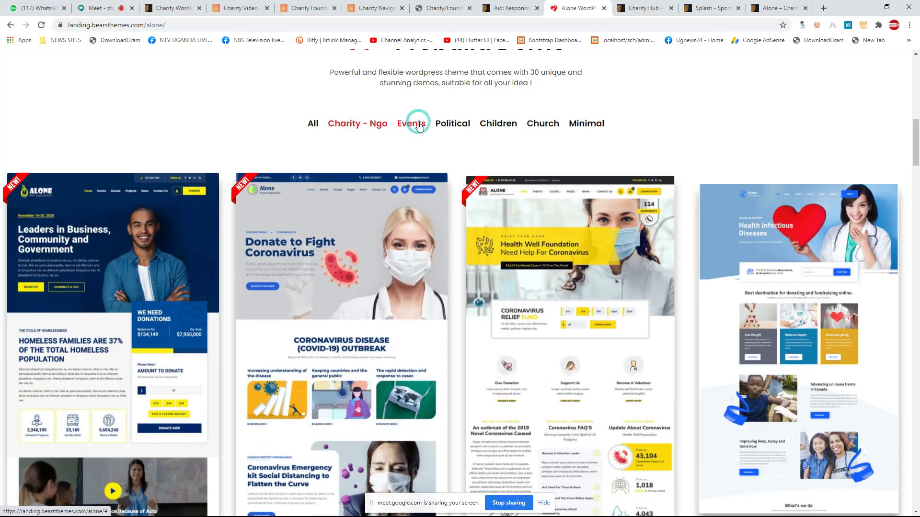
pyautogui.click(416, 123)
pyautogui.click(444, 126)
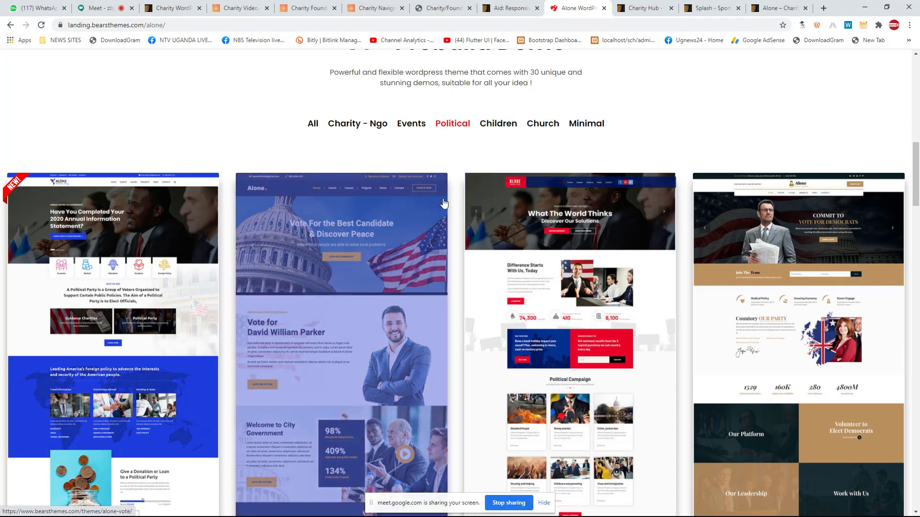
pyautogui.click(498, 125)
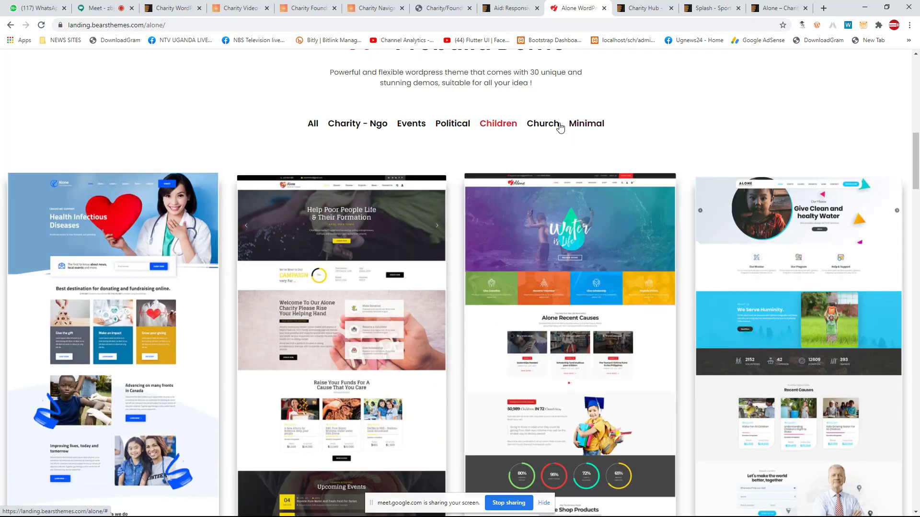
pyautogui.click(547, 125)
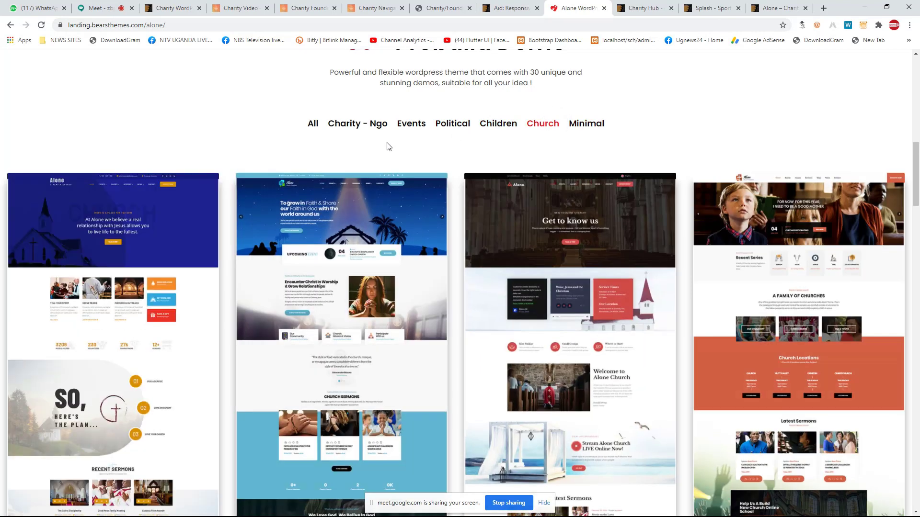
pyautogui.scroll(1, 467, 254)
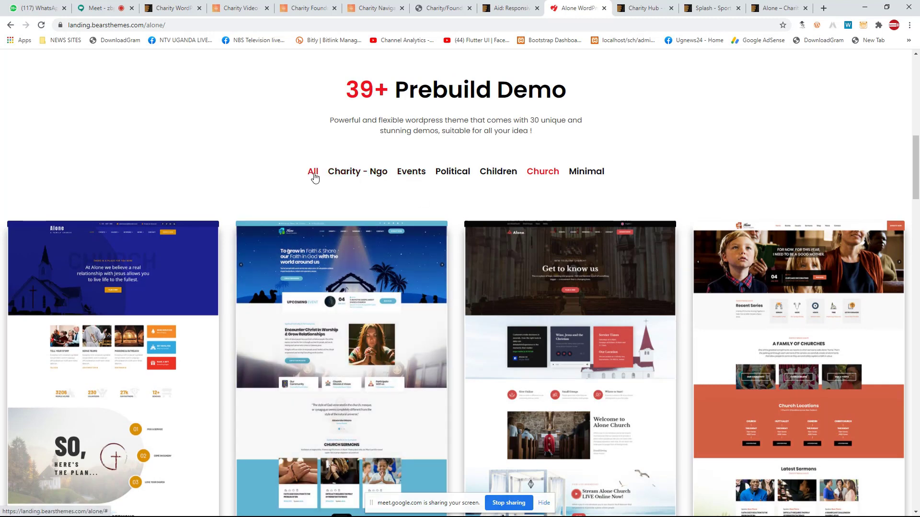
pyautogui.click(313, 173)
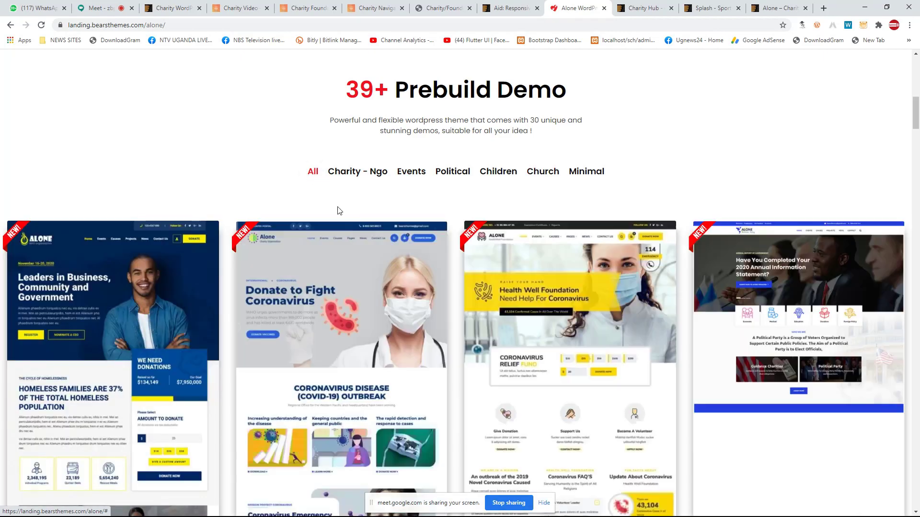
# Step: Look over the unfiltered gallery of Alone demos down to the Alone Church 3 row and return to its first row
pyautogui.scroll(-20, 399, 309)
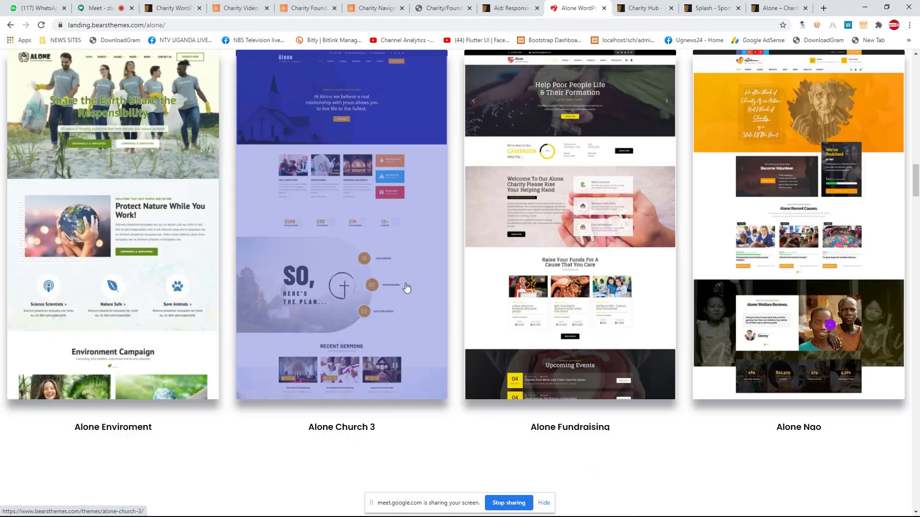
pyautogui.scroll(-4, 407, 287)
pyautogui.scroll(15, 410, 283)
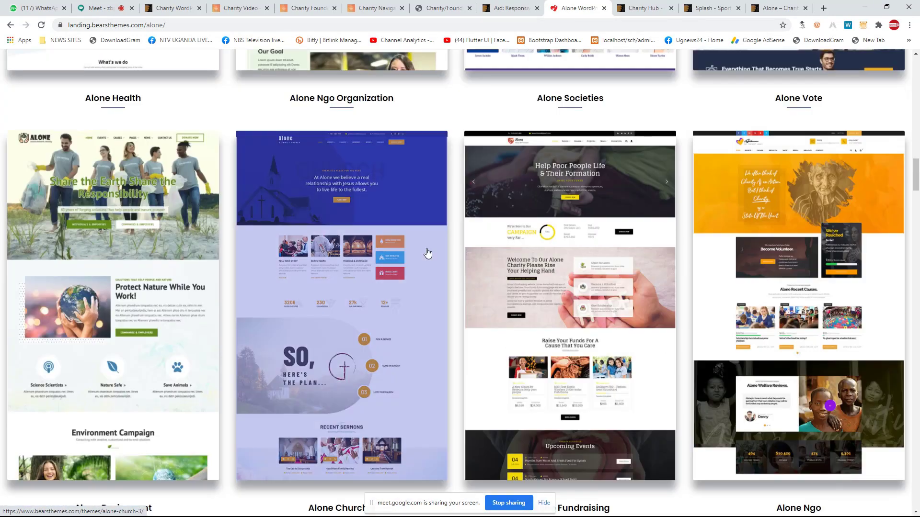
pyautogui.scroll(10, 253, 270)
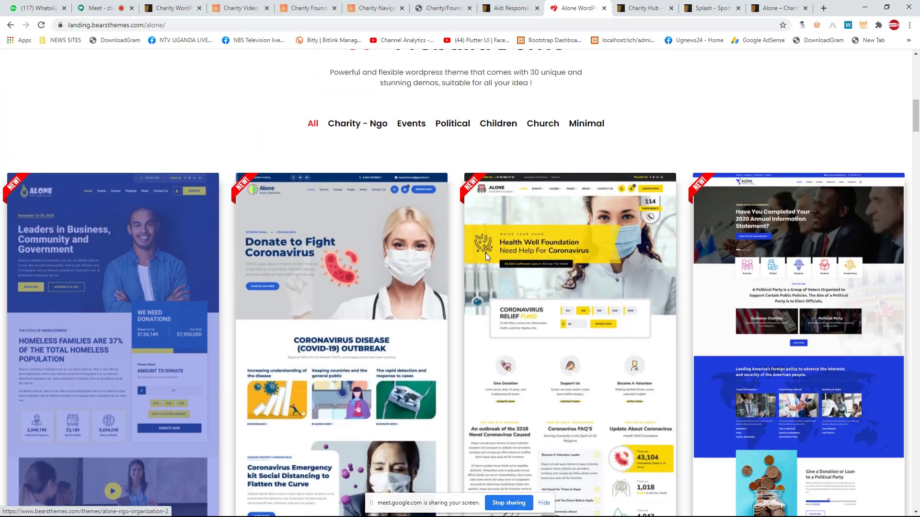
pyautogui.scroll(3, 325, 289)
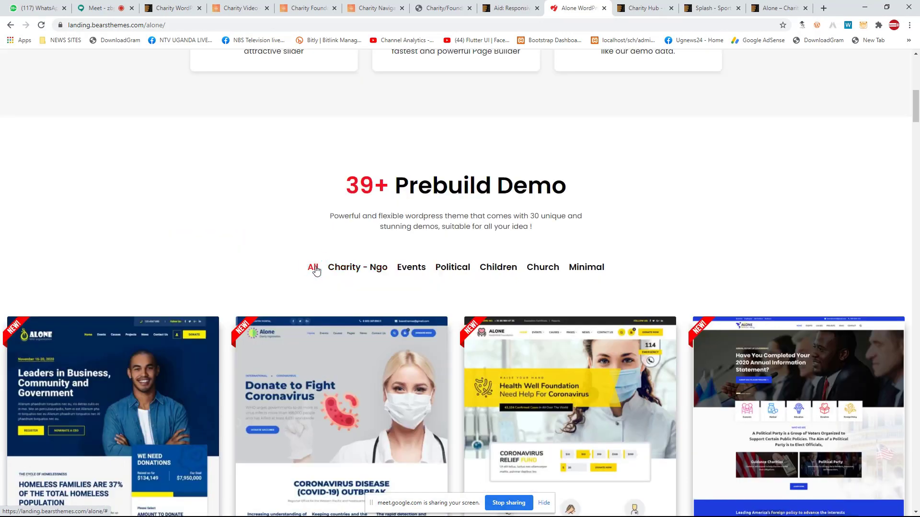
pyautogui.scroll(-1, 335, 254)
pyautogui.scroll(-3, 364, 218)
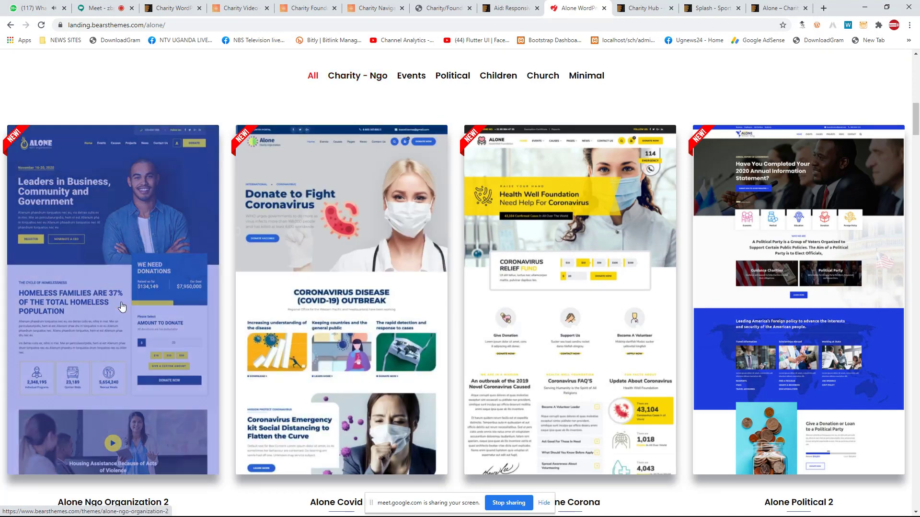
# Step: Open the Alone Ngo Organization 2, Alone Covid 19 and Alone Corona demos in separate background tabs
pyautogui.middleClick(111, 308)
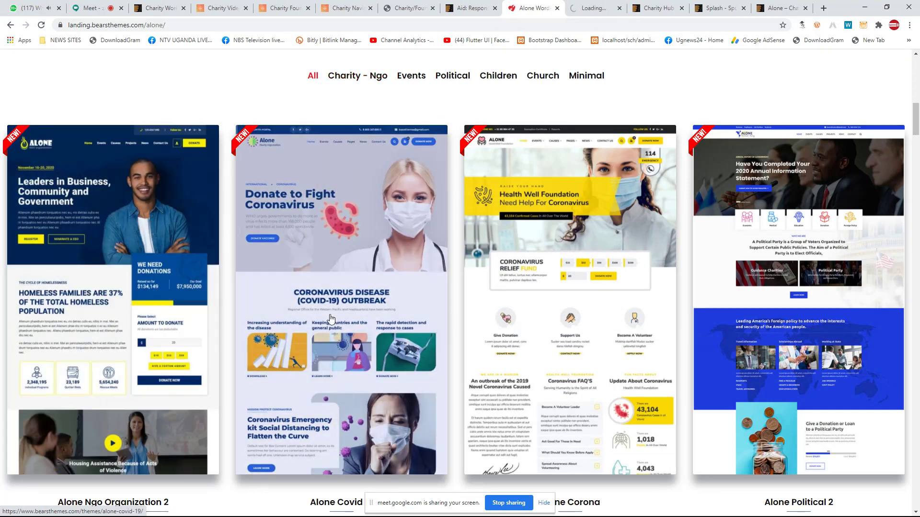
pyautogui.middleClick(332, 319)
pyautogui.scroll(-2, 527, 278)
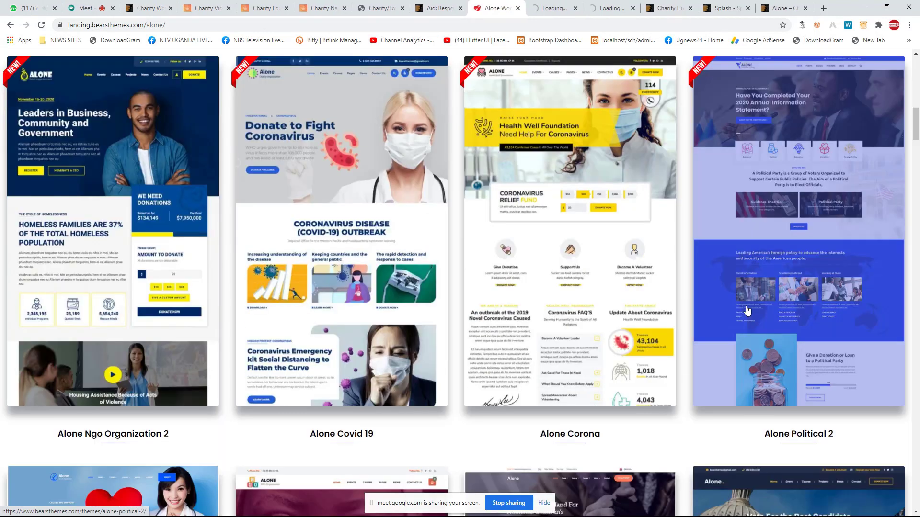
pyautogui.middleClick(568, 233)
# Step: Open the Alone Ngo Organization, Alone Vote and Alone Event Festival demos in background tabs while browsing the rest of the gallery
pyautogui.scroll(-7, 540, 254)
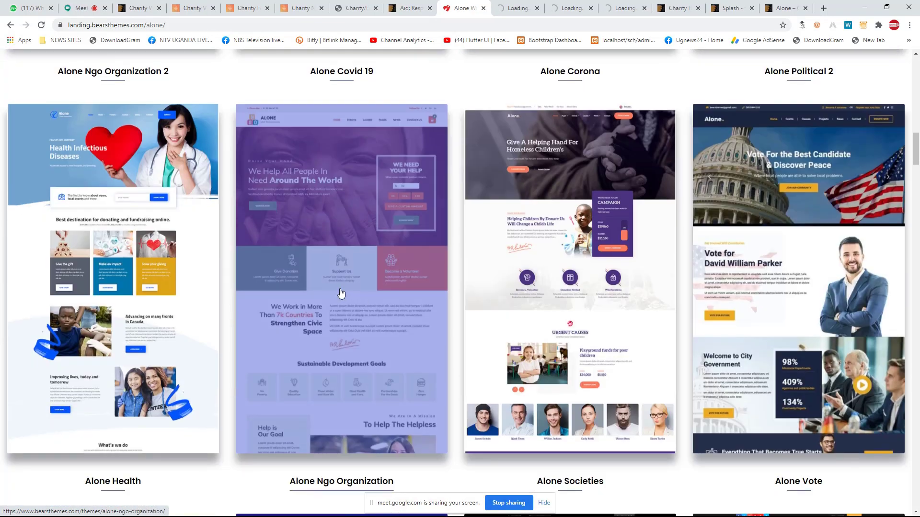
pyautogui.middleClick(341, 293)
pyautogui.scroll(-4, 509, 304)
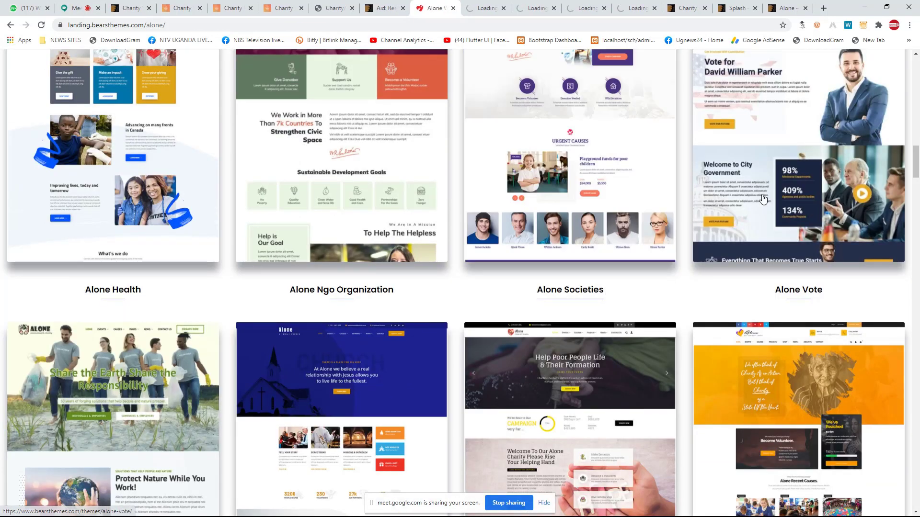
pyautogui.middleClick(763, 199)
pyautogui.scroll(-14, 426, 303)
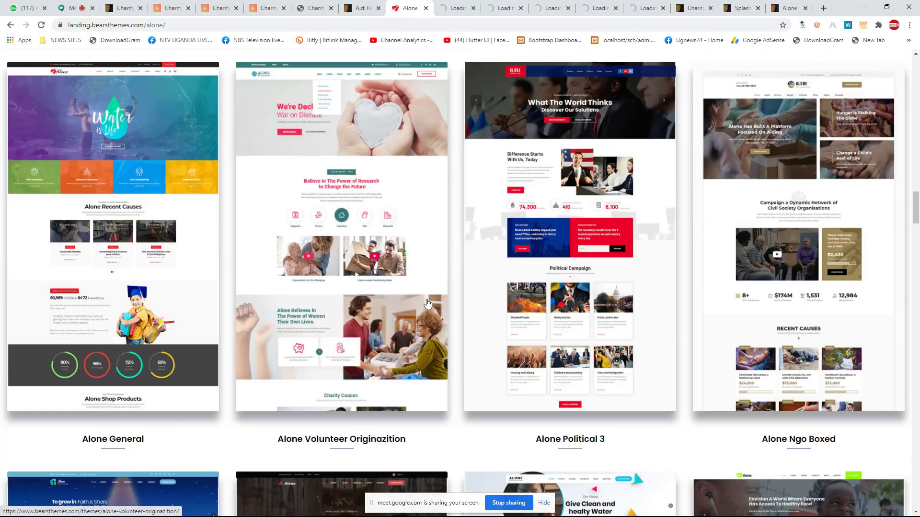
pyautogui.scroll(-17, 428, 304)
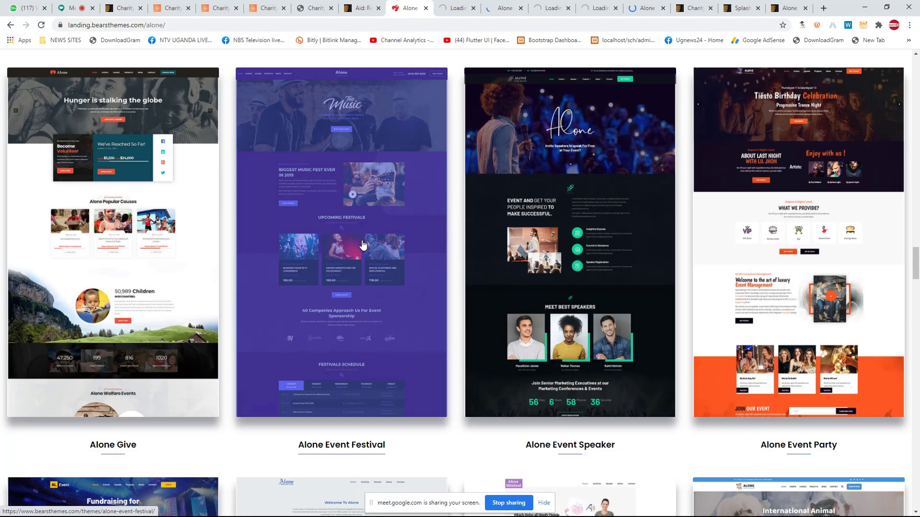
pyautogui.middleClick(363, 245)
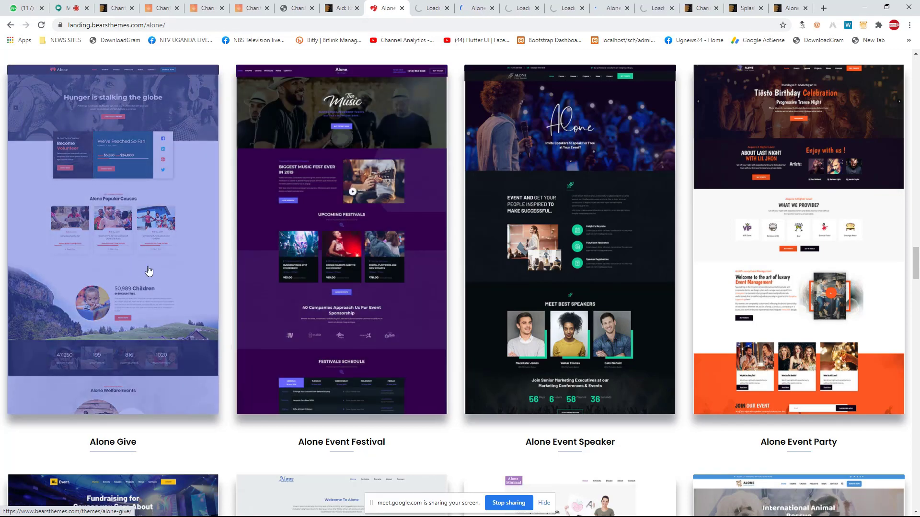
pyautogui.scroll(-18, 149, 271)
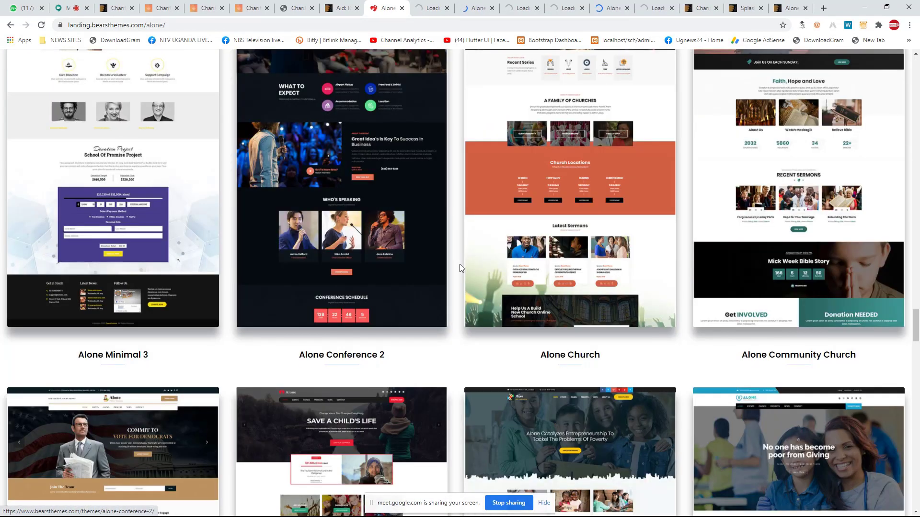
pyautogui.scroll(-4, 459, 268)
# Step: Check whether the newly opened Alone demo tabs have loaded
pyautogui.click(432, 6)
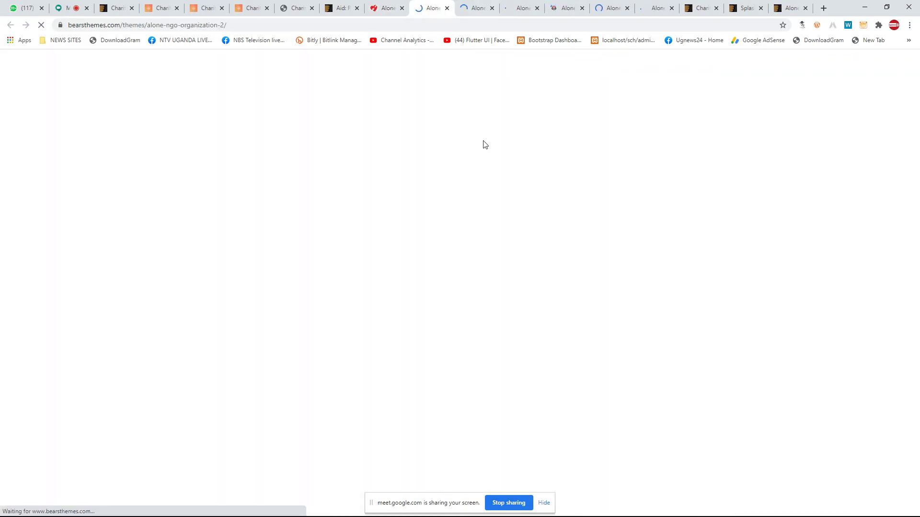
pyautogui.click(471, 12)
pyautogui.click(568, 7)
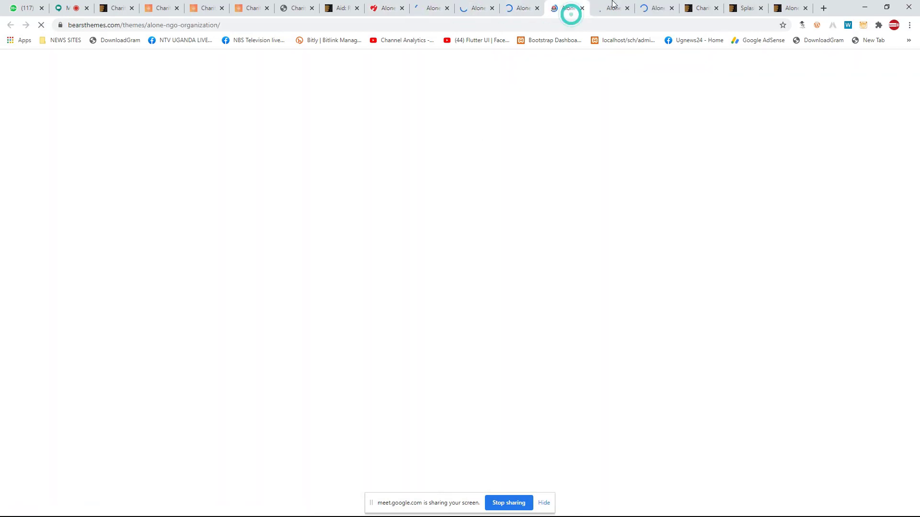
pyautogui.click(612, 10)
pyautogui.click(658, 9)
# Step: Look over the Charity Hub theme preview down to its Cause List, and close its tab
pyautogui.click(706, 10)
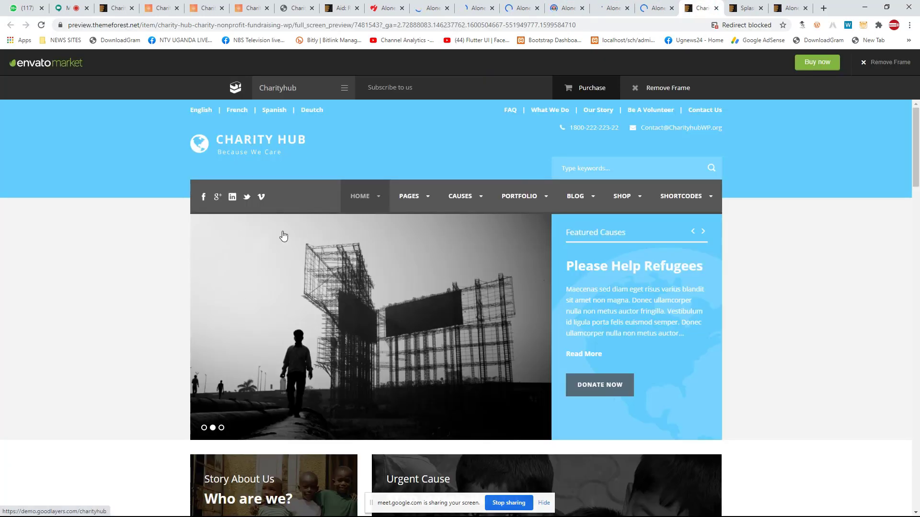
pyautogui.scroll(-10, 283, 236)
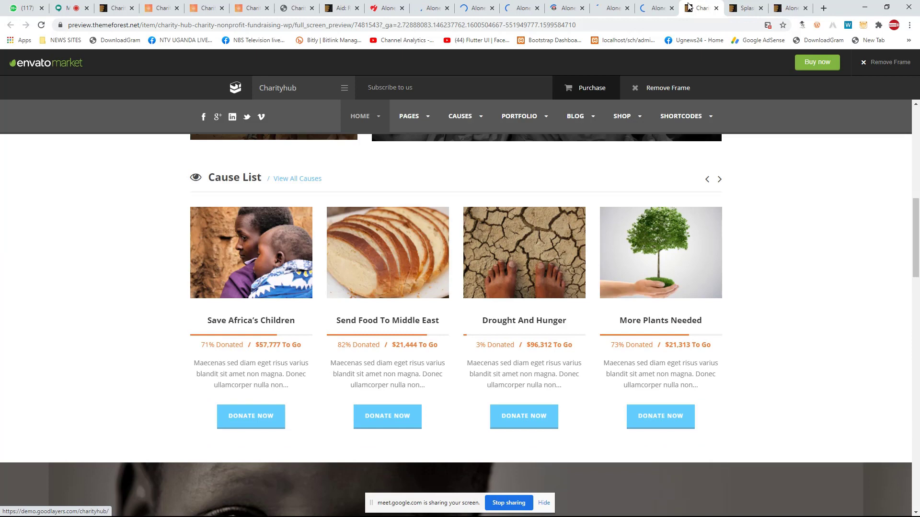
pyautogui.click(716, 8)
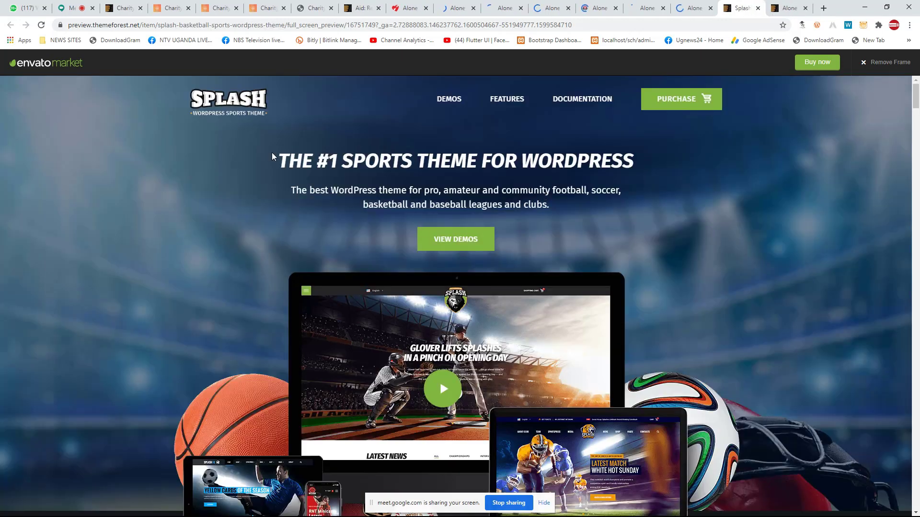
# Step: View the Splash sports theme's Explore Demos gallery, from the Basketball and Soccer demos down to the last soccer news demo
pyautogui.scroll(-1, 412, 217)
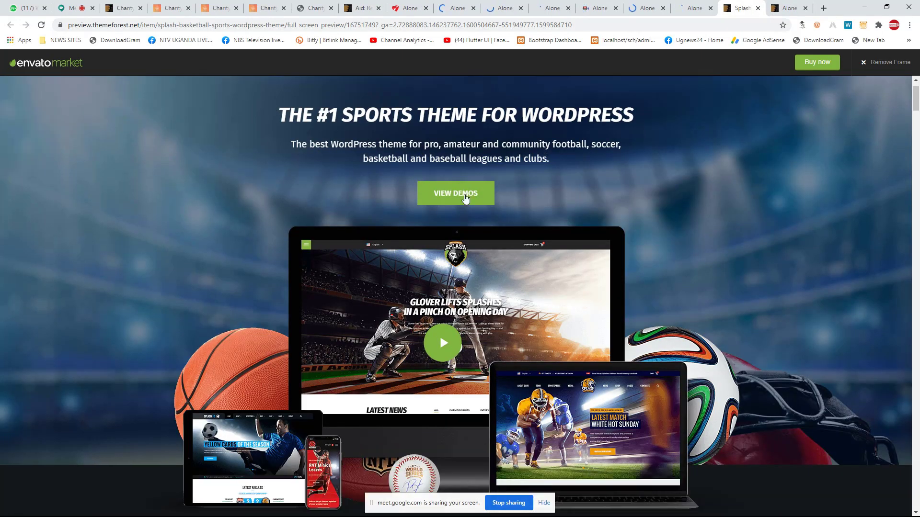
pyautogui.click(459, 195)
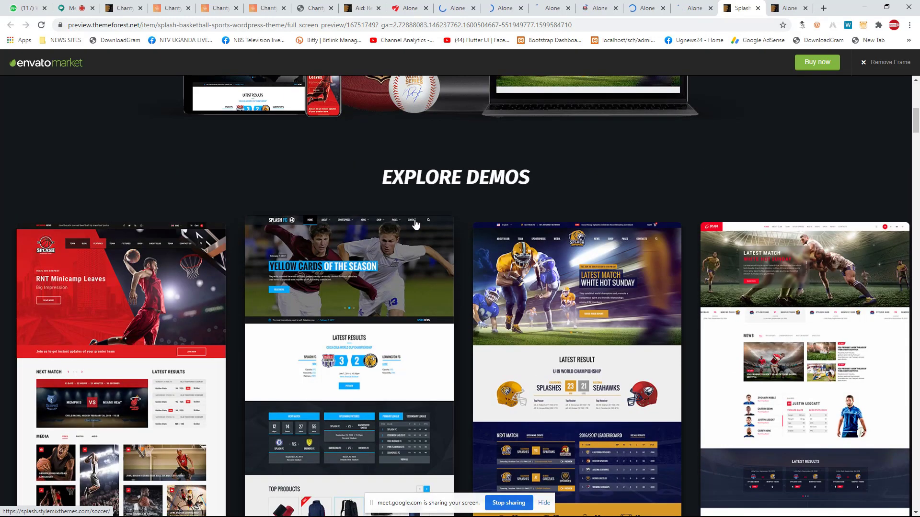
pyautogui.scroll(-1, 187, 321)
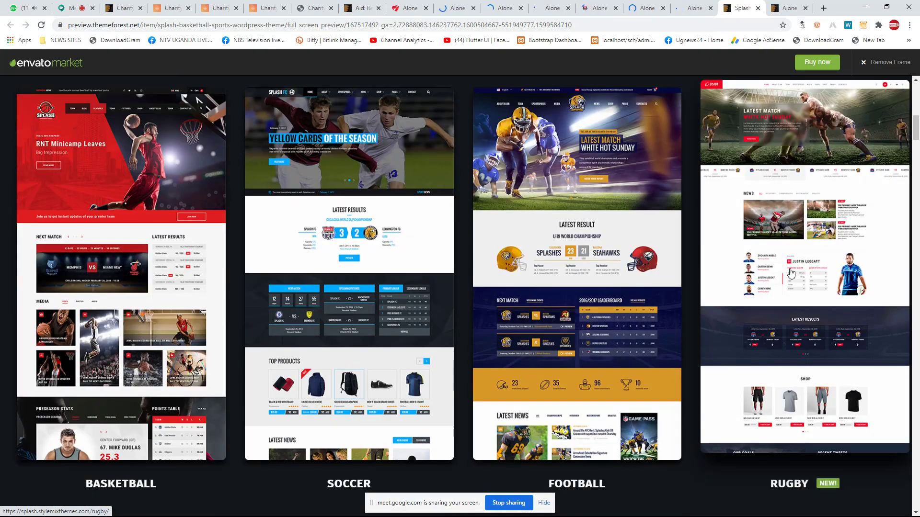
pyautogui.scroll(-3, 607, 266)
pyautogui.scroll(-4, 607, 266)
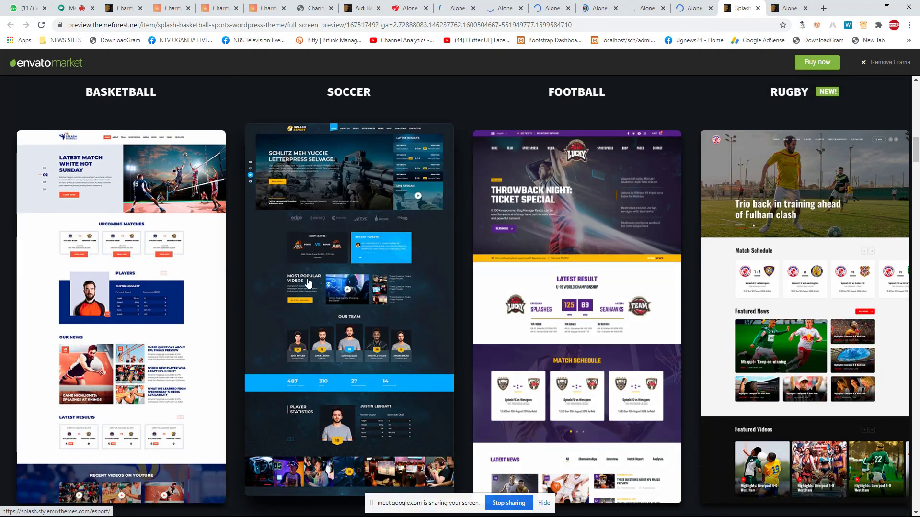
pyautogui.scroll(-8, 648, 301)
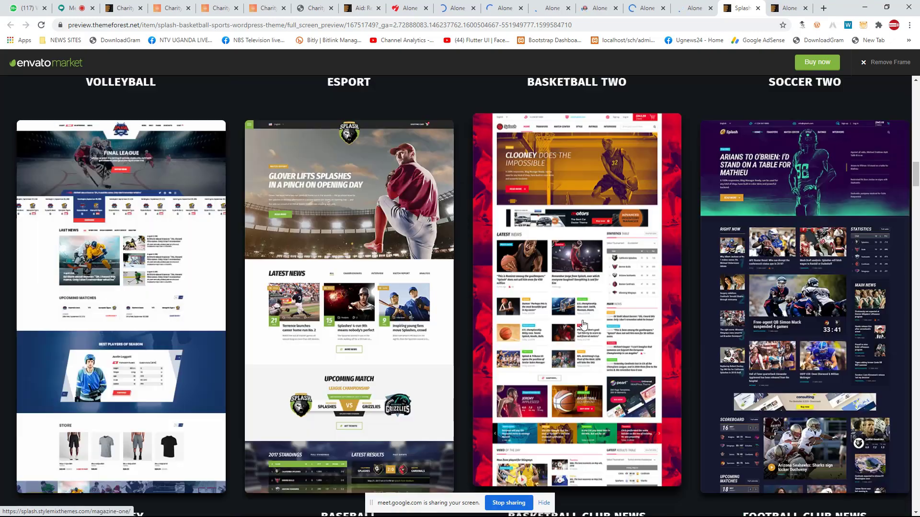
pyautogui.scroll(-9, 583, 326)
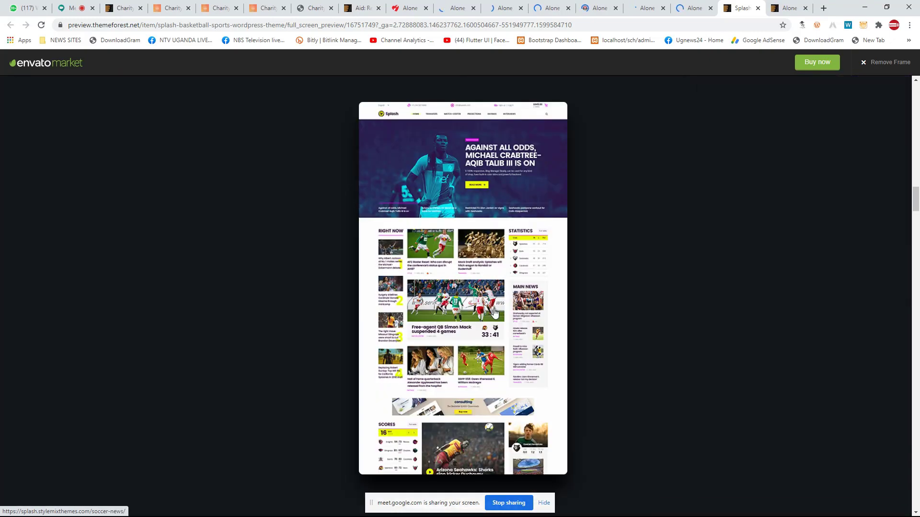
# Step: Look back over the Splash demo gallery up to Explore Demos, and close the Splash and Alone theme preview tabs
pyautogui.scroll(18, 404, 295)
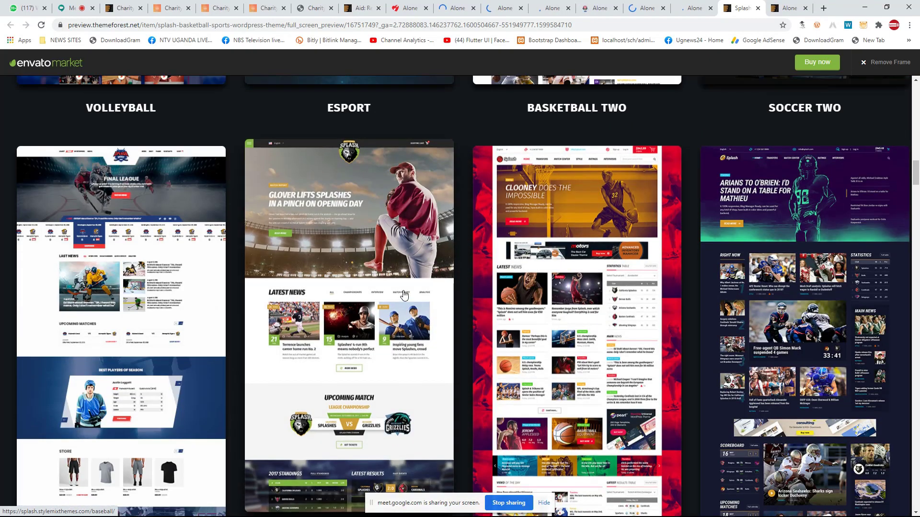
pyautogui.scroll(10, 404, 295)
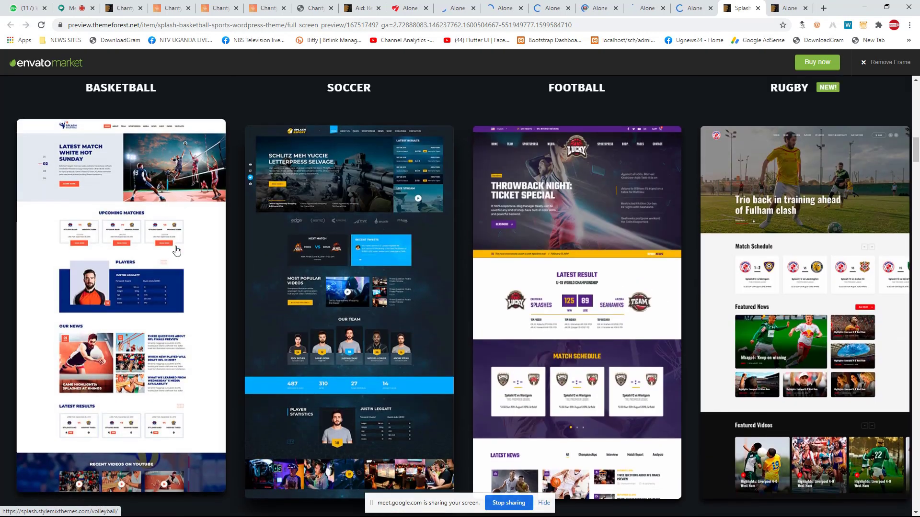
pyautogui.scroll(6, 180, 251)
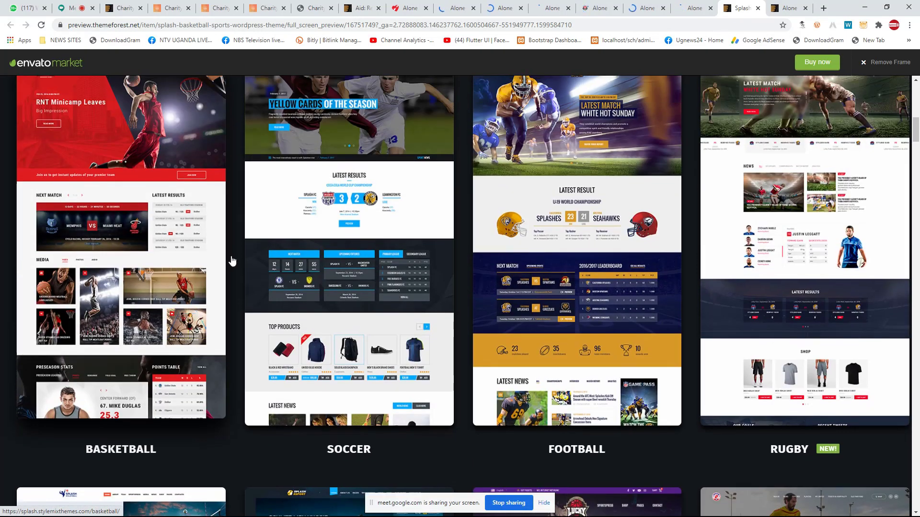
pyautogui.scroll(2, 232, 261)
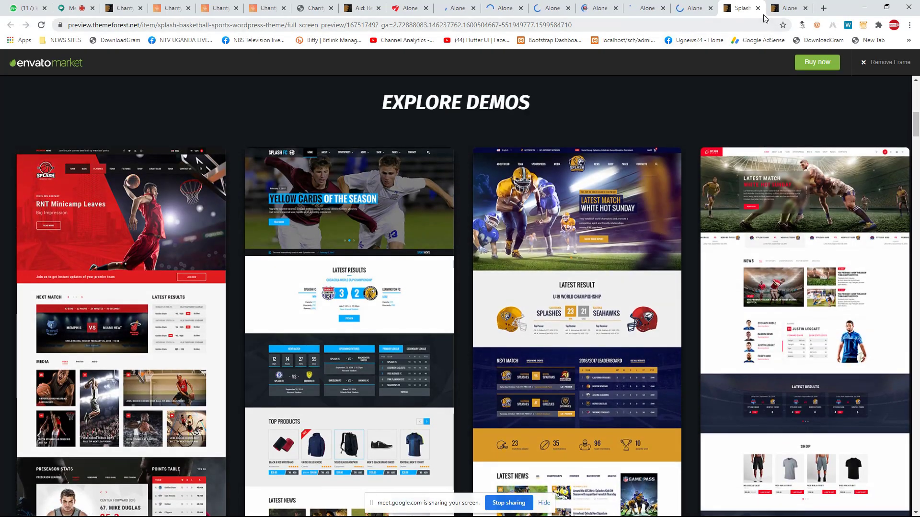
pyautogui.click(758, 8)
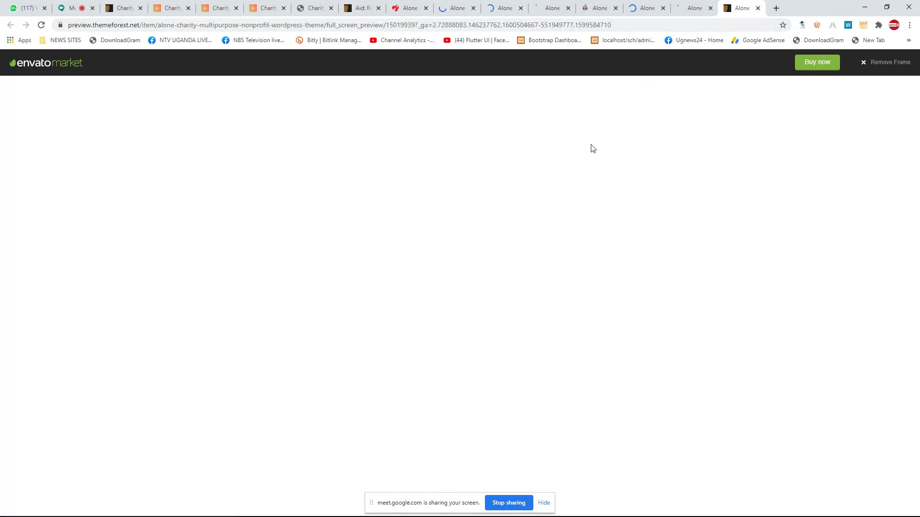
pyautogui.click(805, 8)
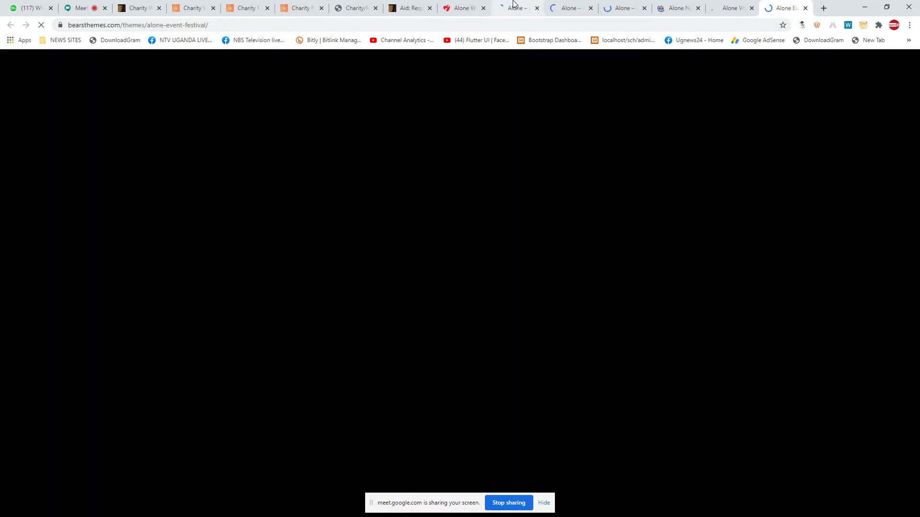
# Step: Show the Alone NGO organization demo's opening banner and the Causes submenu of its site navigation
pyautogui.click(508, 7)
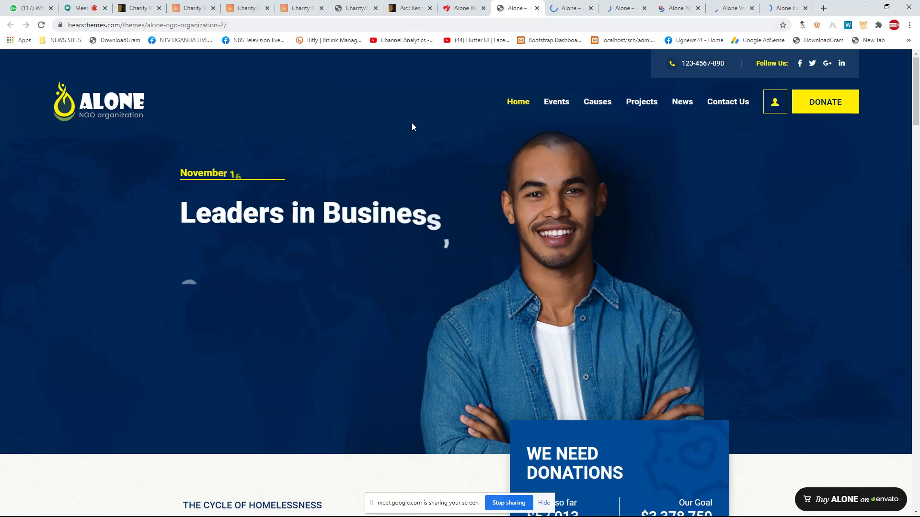
pyautogui.scroll(-1, 120, 117)
pyautogui.scroll(1, 121, 114)
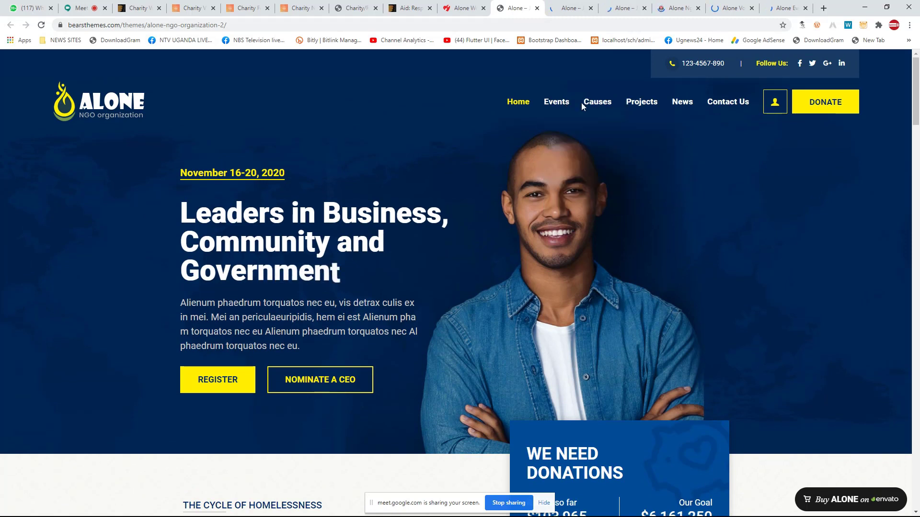
pyautogui.moveTo(601, 107)
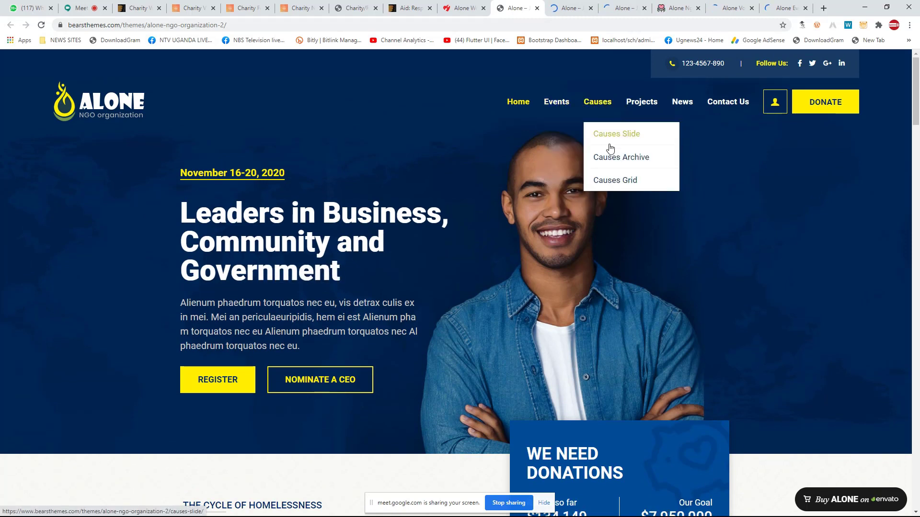
pyautogui.moveTo(636, 114)
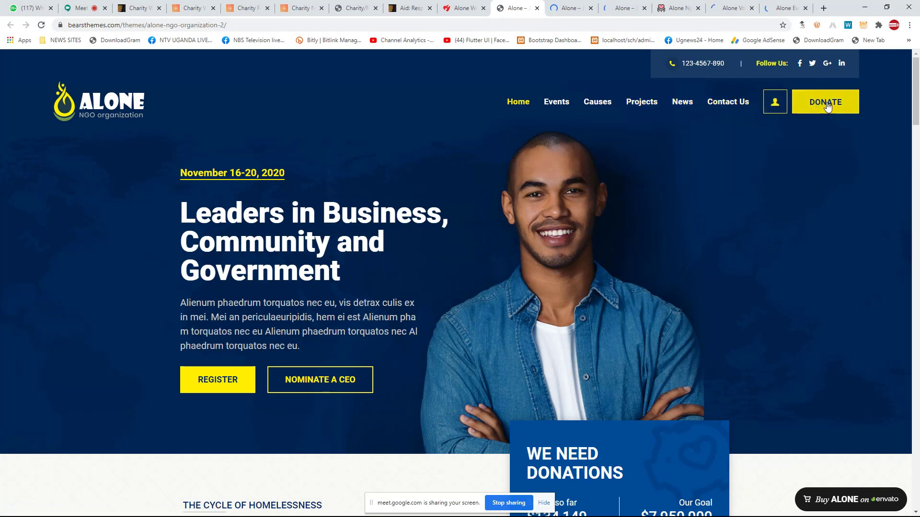
# Step: Examine the NGO demo's We Need Donations form and try its custom amount option
pyautogui.scroll(-3, 302, 240)
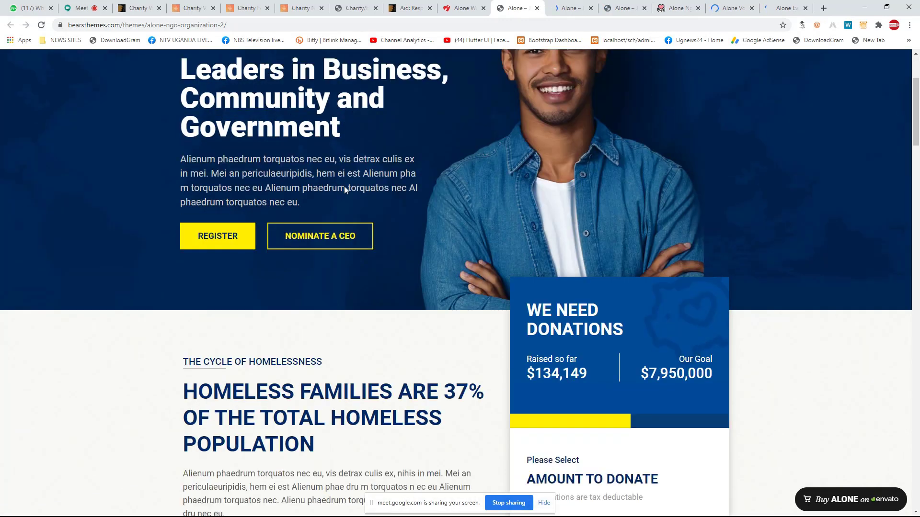
pyautogui.scroll(3, 378, 192)
pyautogui.scroll(-2, 411, 215)
pyautogui.scroll(-10, 412, 231)
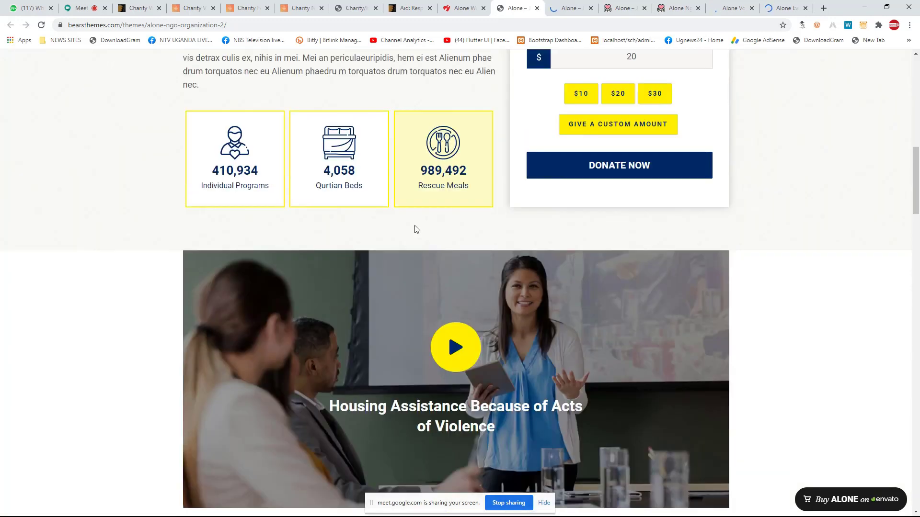
pyautogui.scroll(6, 592, 191)
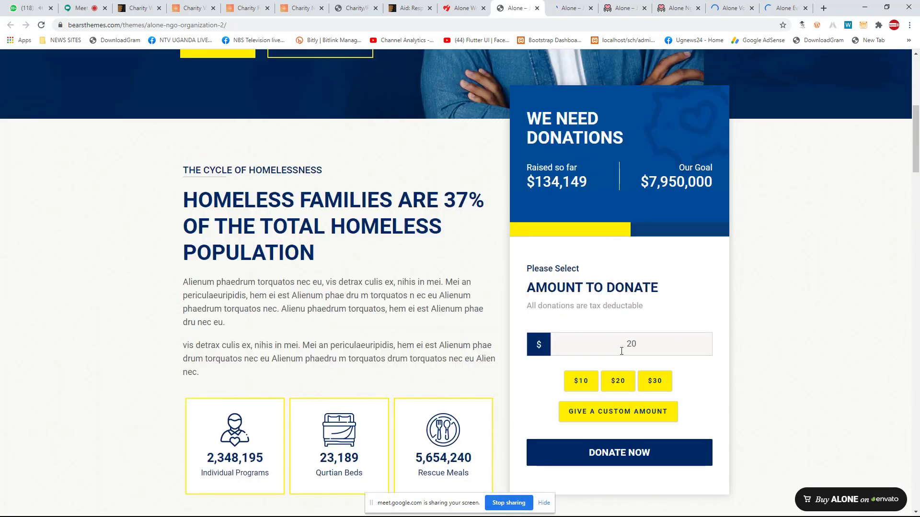
pyautogui.click(618, 412)
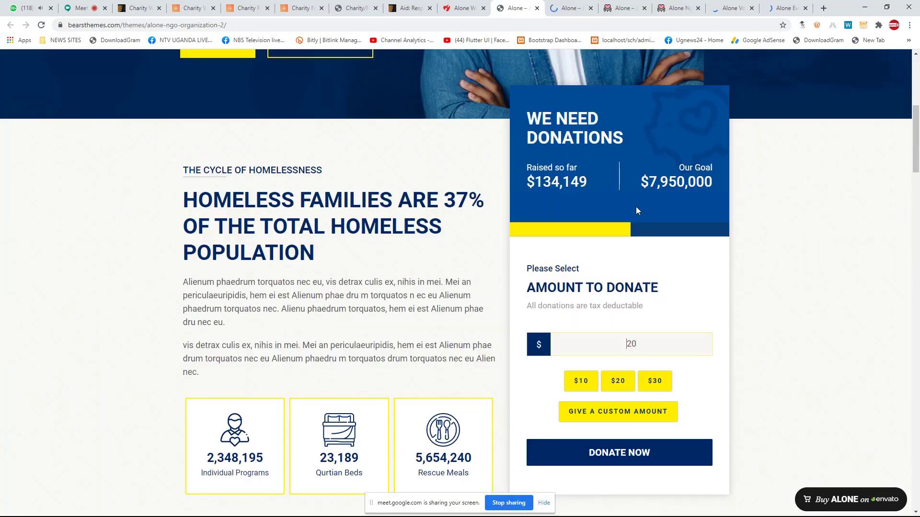
pyautogui.scroll(-8, 624, 349)
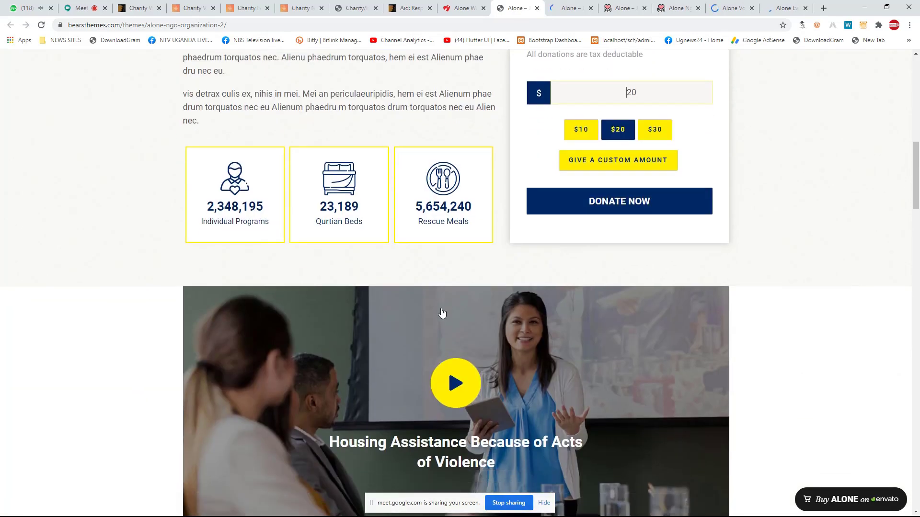
# Step: View the NGO demo's Our Testimonials section and swipe through its testimonial slides
pyautogui.scroll(-15, 457, 260)
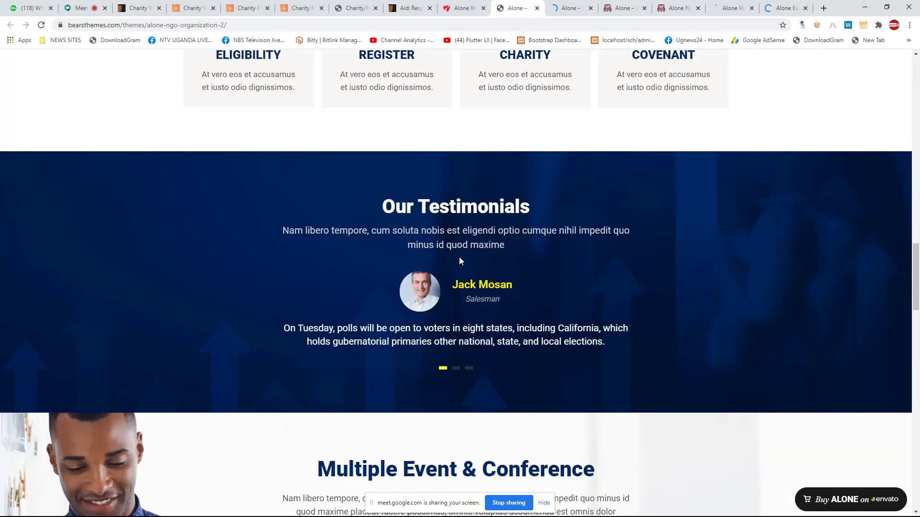
pyautogui.scroll(4, 459, 262)
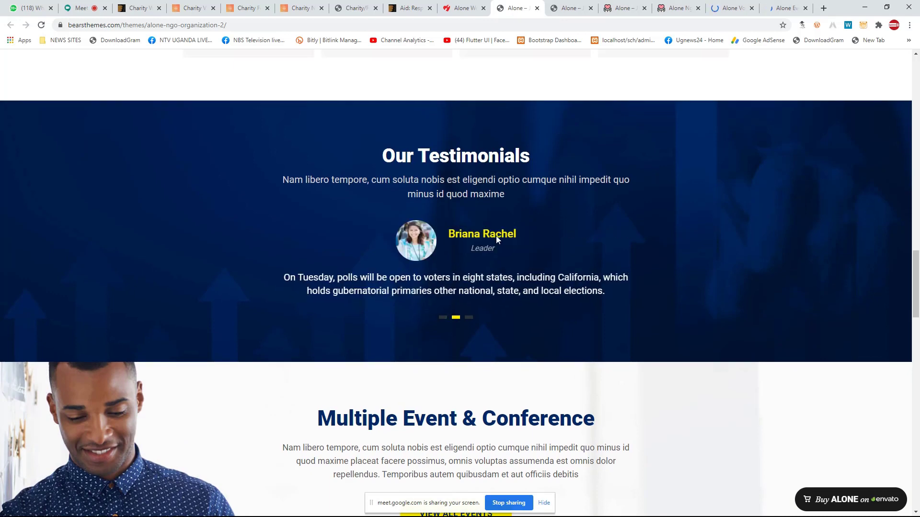
pyautogui.moveTo(458, 246); pyautogui.dragTo(271, 231)
pyautogui.moveTo(485, 249); pyautogui.dragTo(336, 240)
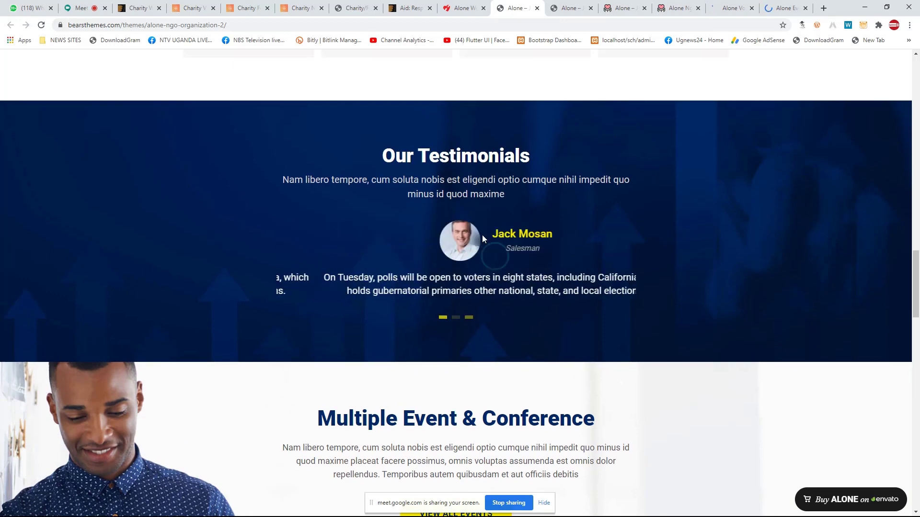
pyautogui.moveTo(526, 239); pyautogui.dragTo(349, 248)
pyautogui.moveTo(534, 257); pyautogui.dragTo(359, 258)
# Step: View the NGO demo's Multiple Event & Conference list and try the e-mail field of the e-newsletter sign-up
pyautogui.scroll(-5, 513, 274)
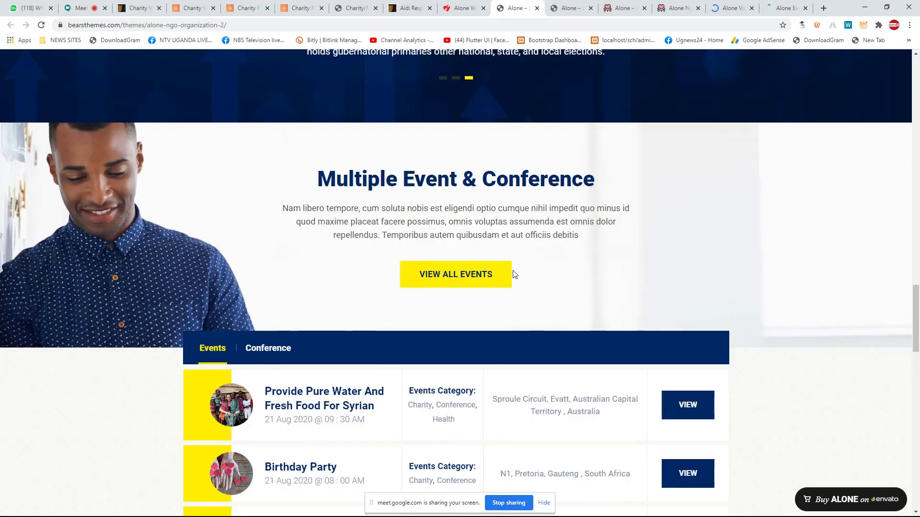
pyautogui.scroll(-4, 474, 277)
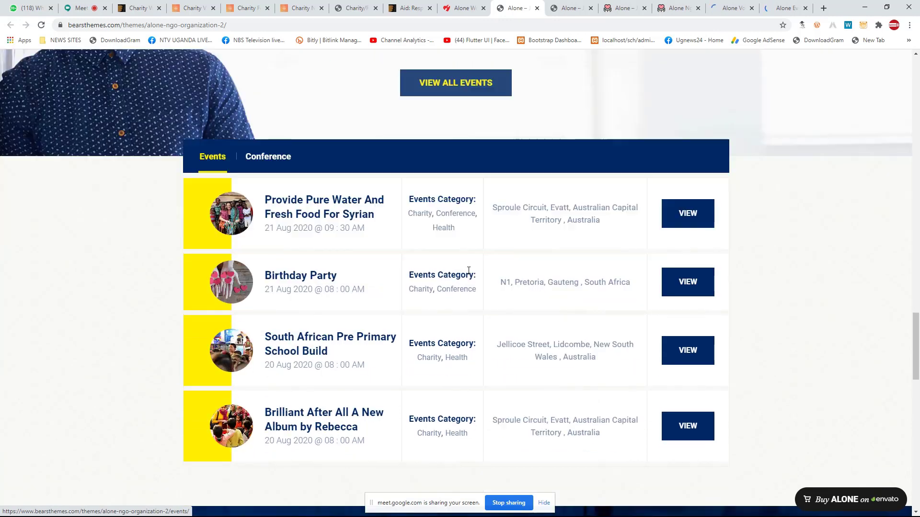
pyautogui.scroll(-7, 298, 236)
pyautogui.scroll(-2, 357, 249)
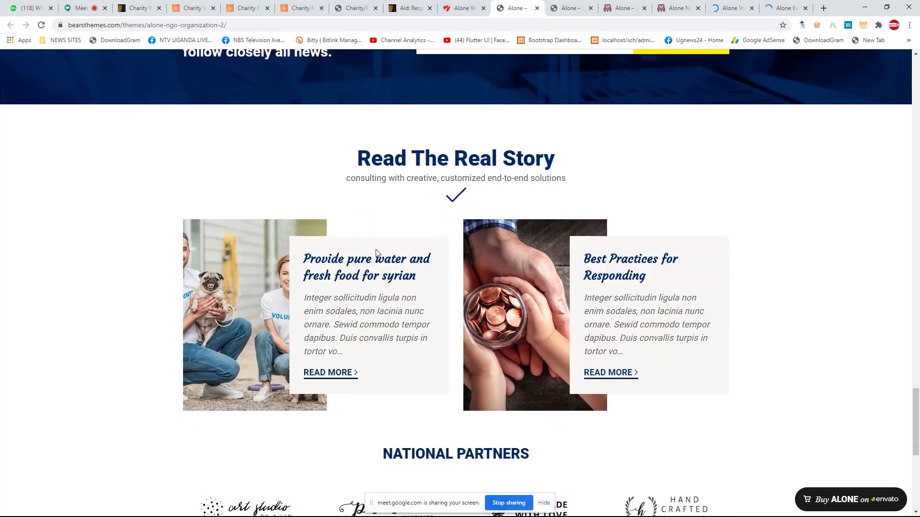
pyautogui.scroll(3, 456, 208)
pyautogui.click(472, 181)
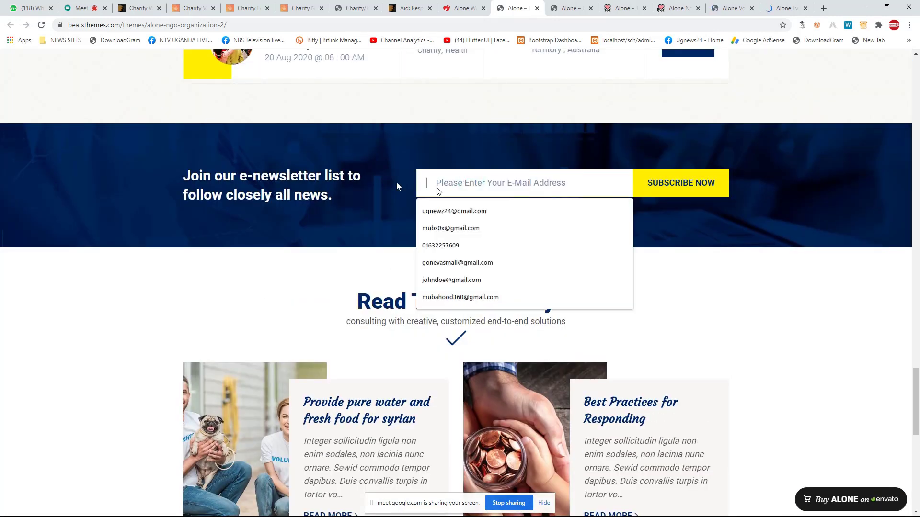
pyautogui.click(677, 208)
# Step: Look over the NGO demo's Read The Real Story and National Partners sections down to the footer
pyautogui.scroll(-4, 211, 197)
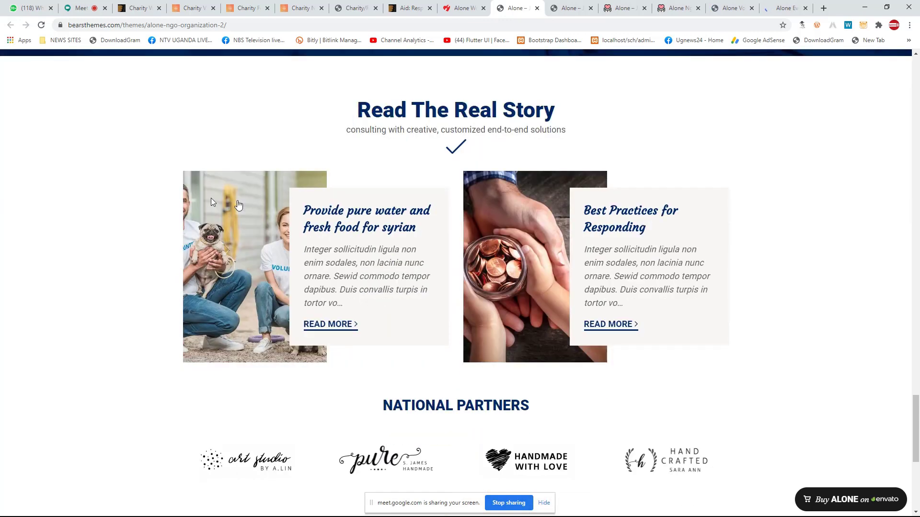
pyautogui.scroll(-2, 319, 238)
pyautogui.scroll(2, 319, 234)
pyautogui.scroll(-7, 341, 312)
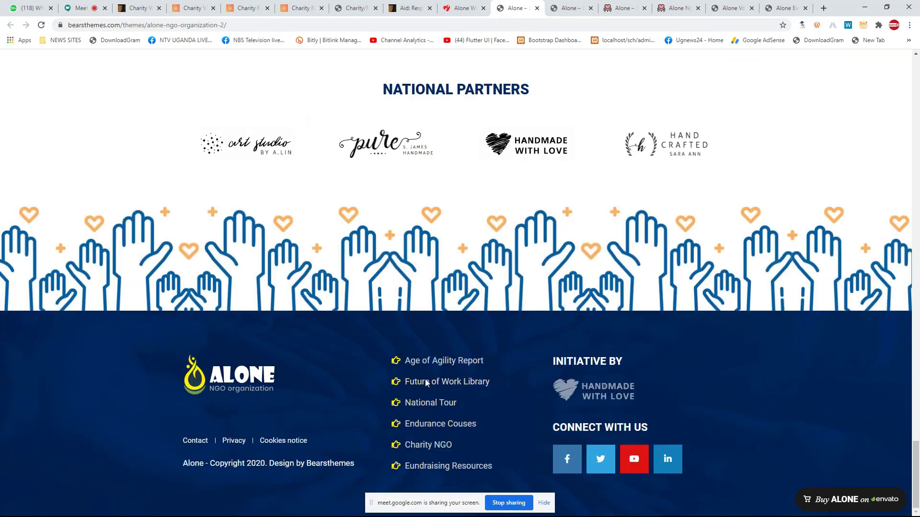
pyautogui.scroll(15, 426, 382)
# Step: Switch to the Alone Covid-19 demo and view its banner, Events submenu and Coronavirus Disease Outbreak section
pyautogui.click(570, 8)
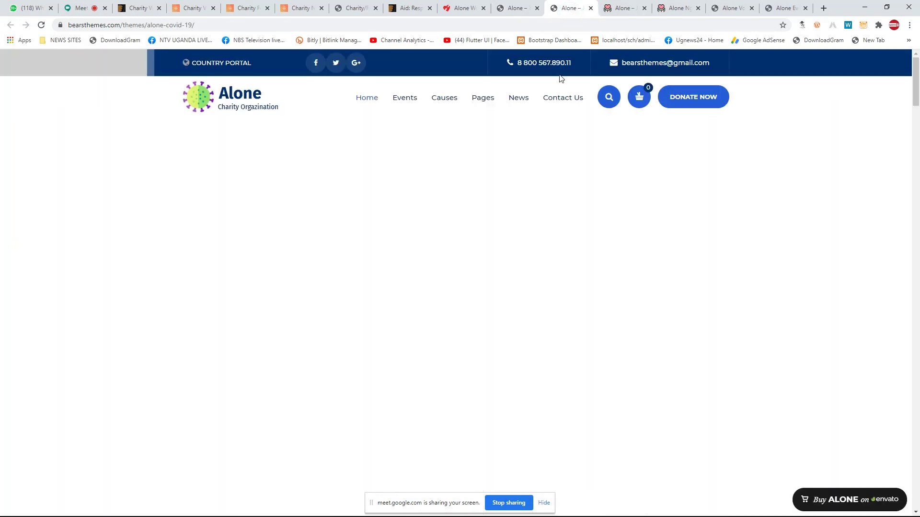
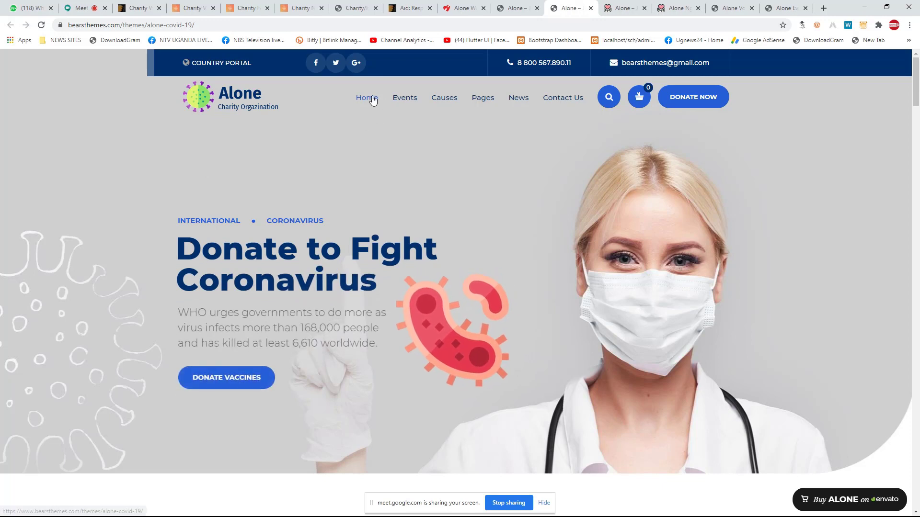
pyautogui.moveTo(401, 99)
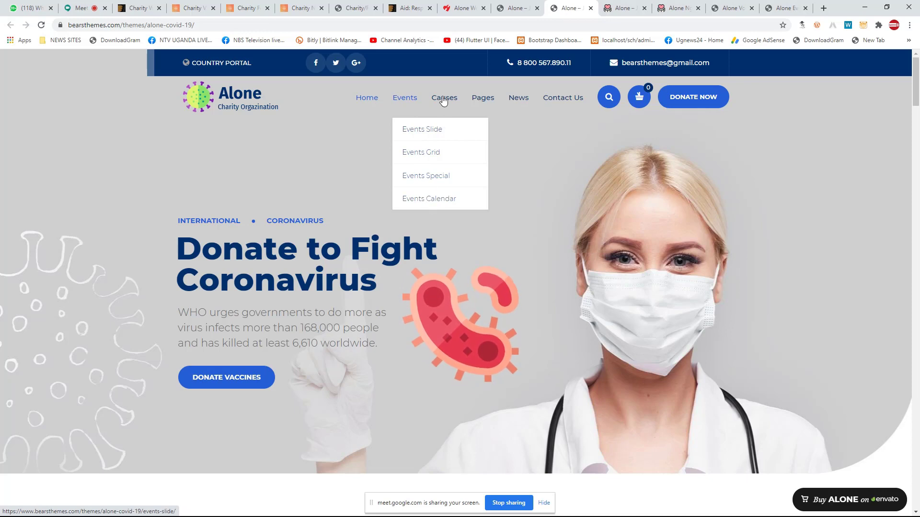
pyautogui.scroll(-2, 369, 249)
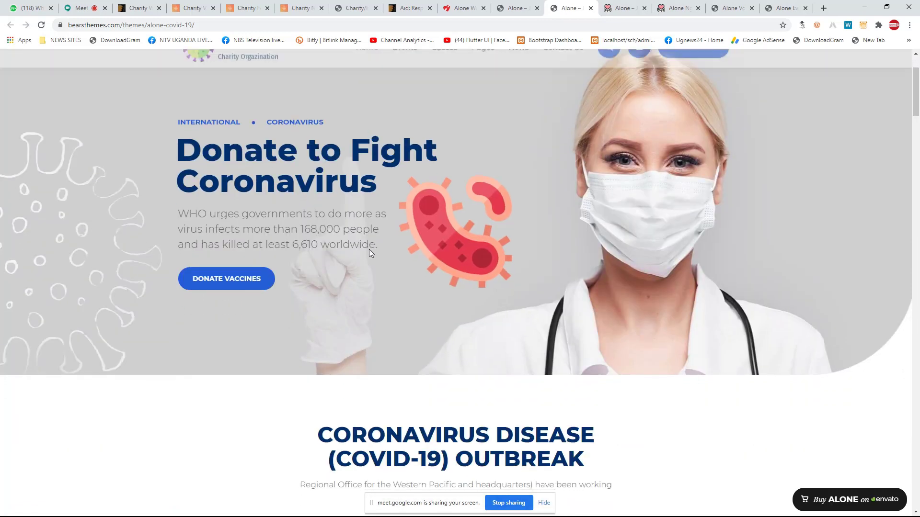
pyautogui.scroll(-5, 369, 249)
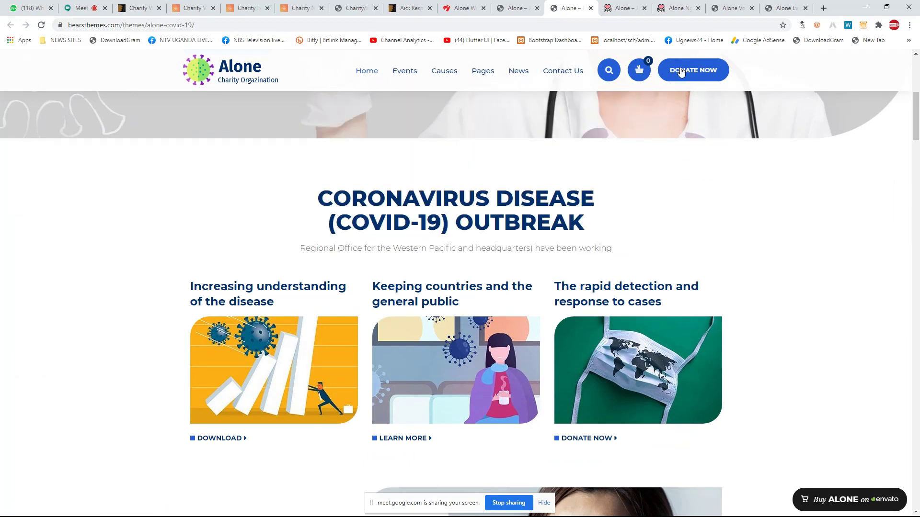
pyautogui.scroll(7, 548, 197)
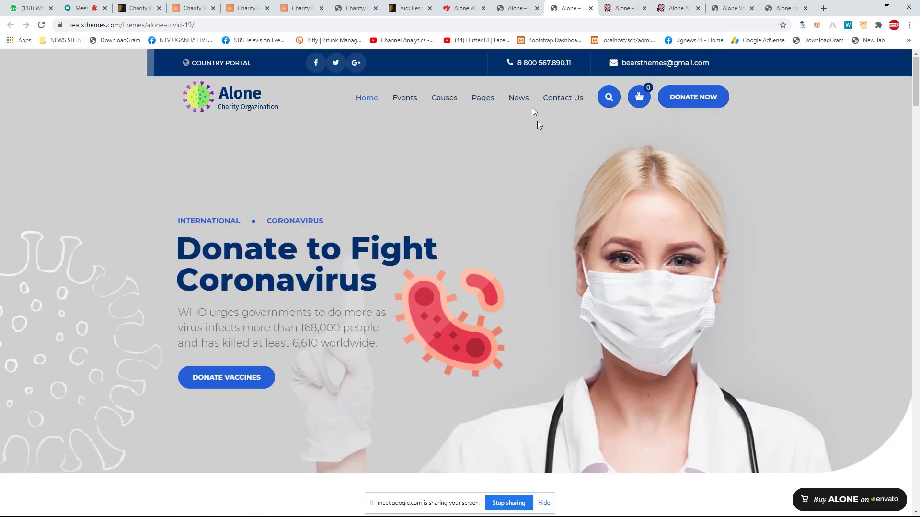
pyautogui.scroll(-3, 323, 97)
pyautogui.scroll(3, 323, 97)
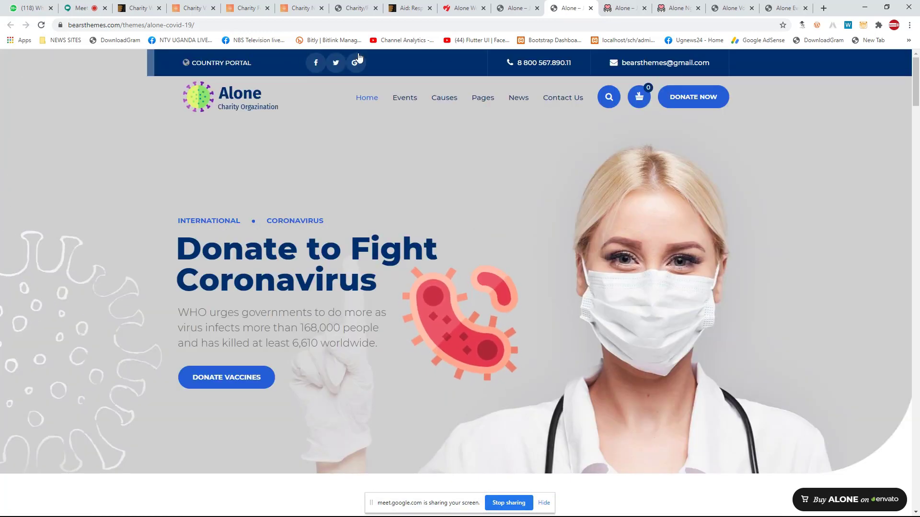
# Step: Examine how the Covid-19 demo's navigation bar follows the page between the banner and the outbreak section
pyautogui.scroll(-1, 553, 56)
pyautogui.scroll(-1, 553, 55)
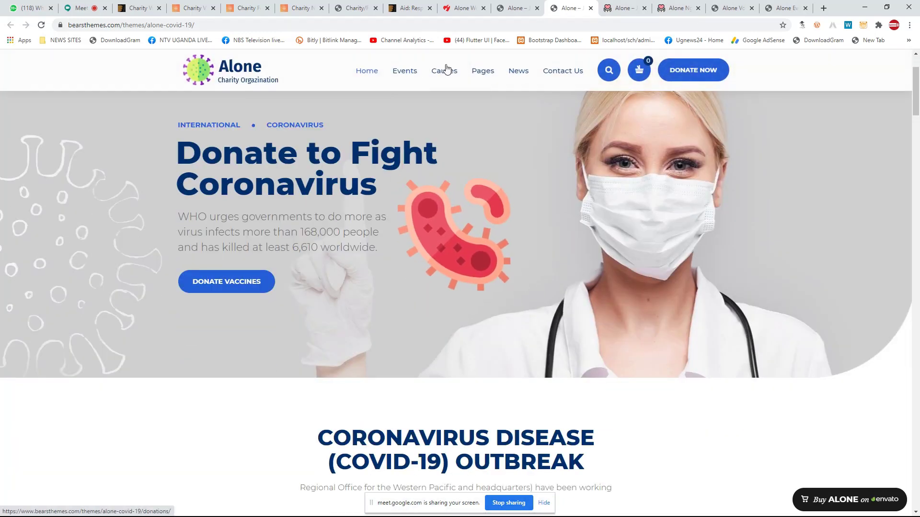
pyautogui.moveTo(479, 65)
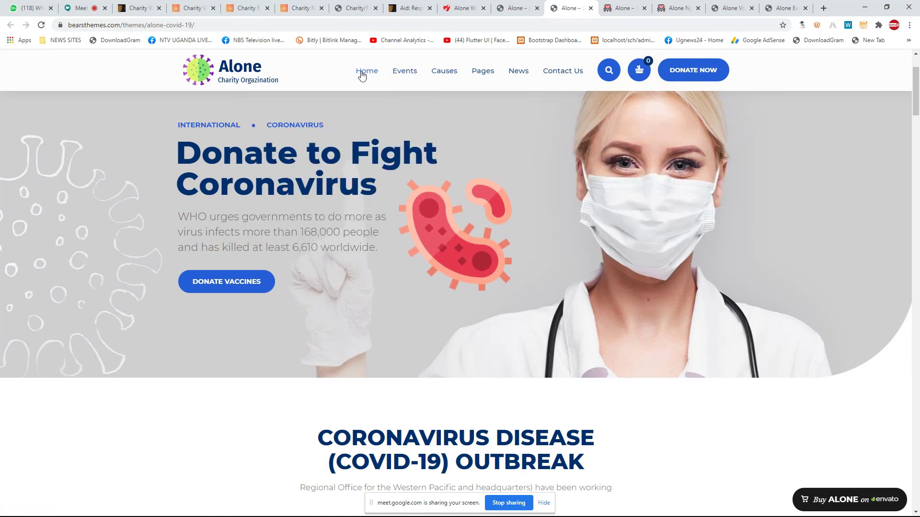
pyautogui.scroll(-4, 458, 224)
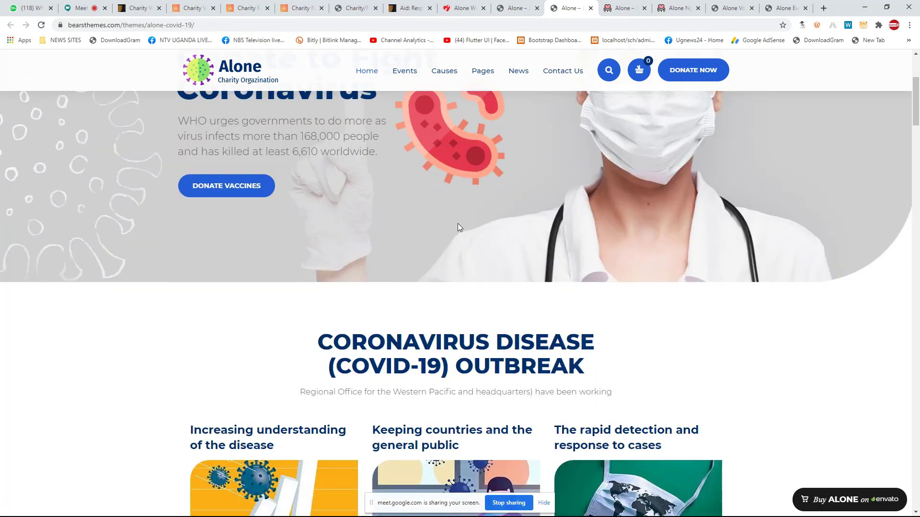
pyautogui.scroll(-5, 456, 225)
pyautogui.scroll(8, 456, 220)
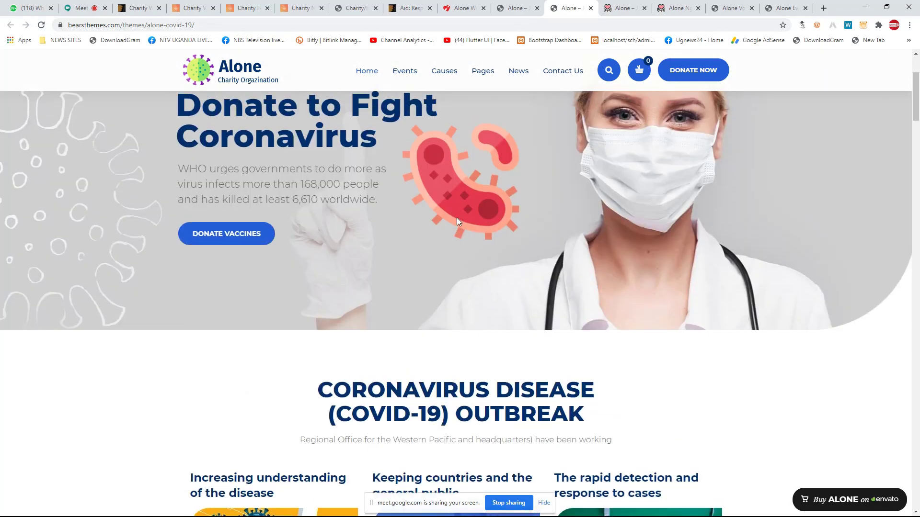
# Step: Look over the Covid-19 demo from the outbreak section through Recent Products and the New York cases section to the footer
pyautogui.scroll(-1, 454, 217)
pyautogui.scroll(-4, 454, 215)
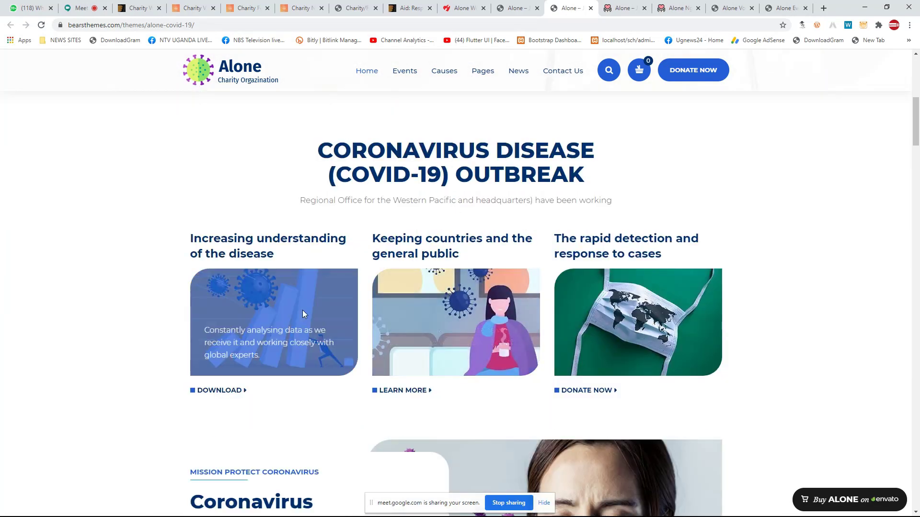
pyautogui.scroll(-6, 584, 268)
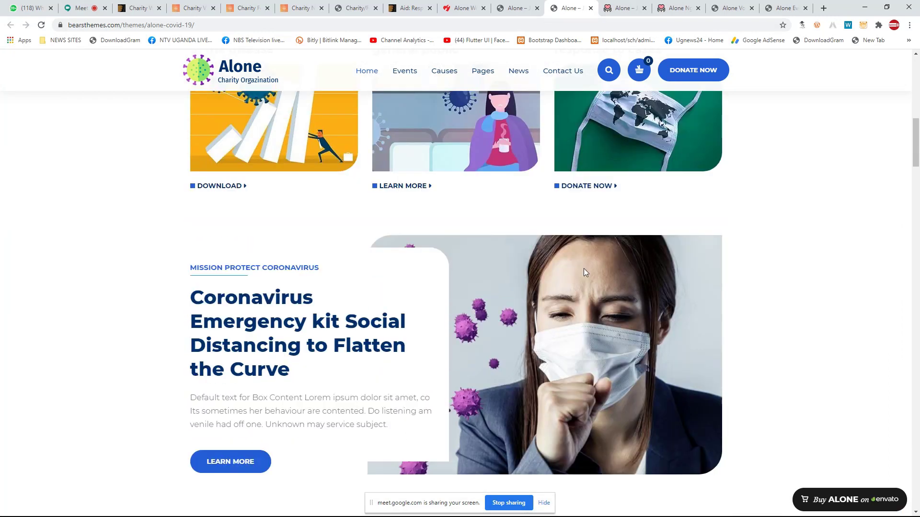
pyautogui.scroll(-14, 278, 252)
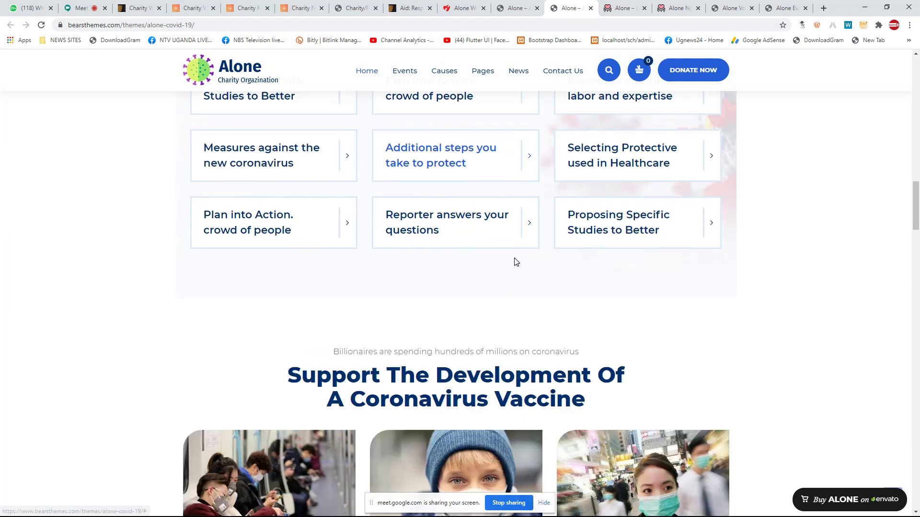
pyautogui.scroll(-10, 534, 372)
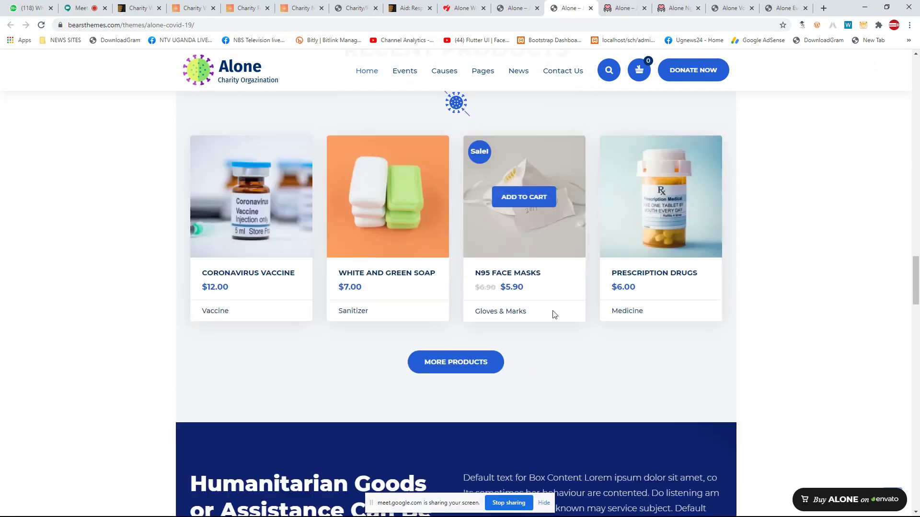
pyautogui.scroll(-5, 455, 214)
pyautogui.scroll(-20, 561, 328)
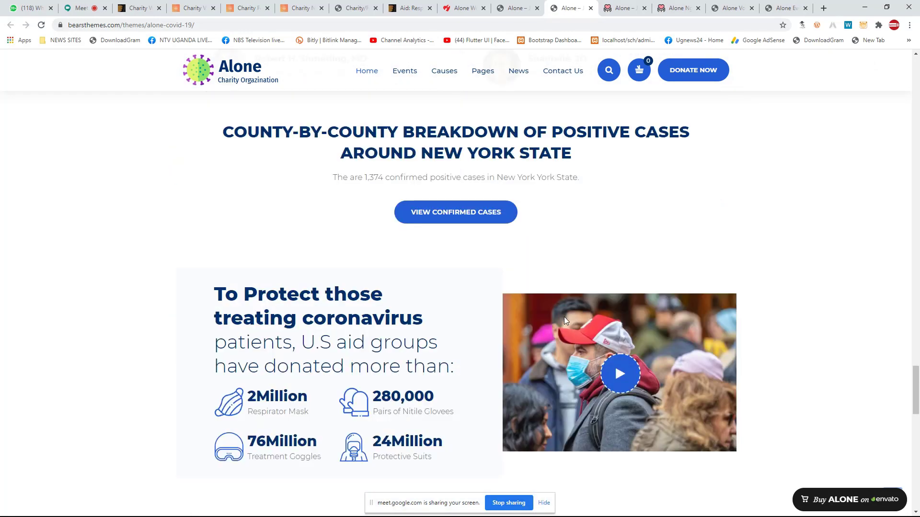
pyautogui.scroll(-10, 563, 312)
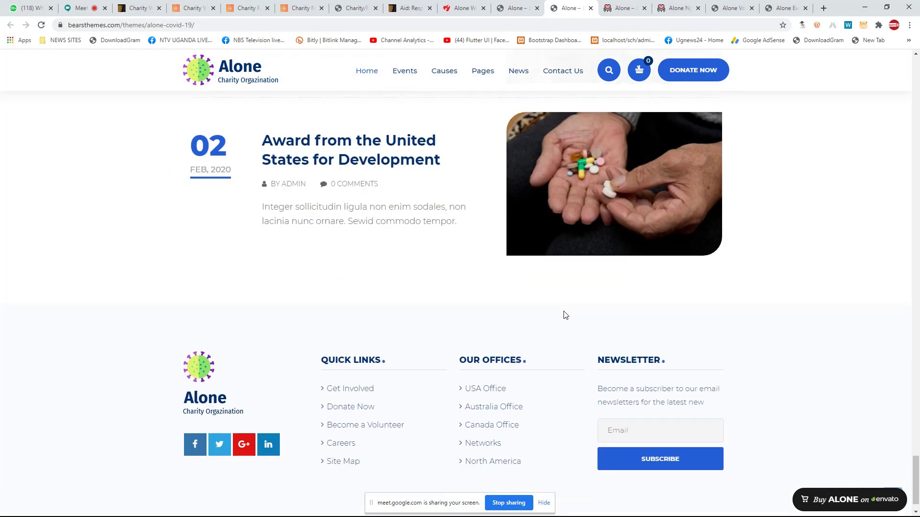
# Step: Review the Covid-19 demo's news posts, Recent Products and Coronavirus Emergency kit sections on the way back toward the banner
pyautogui.scroll(20, 462, 408)
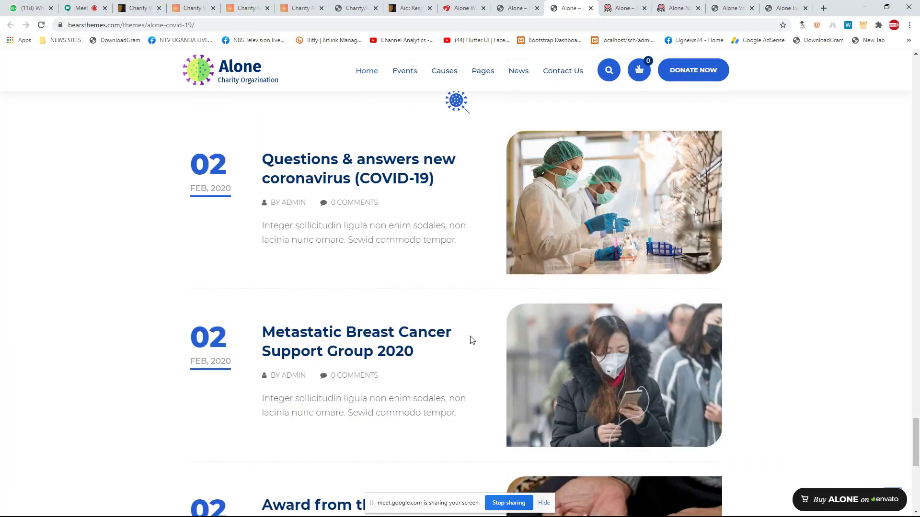
pyautogui.scroll(20, 544, 289)
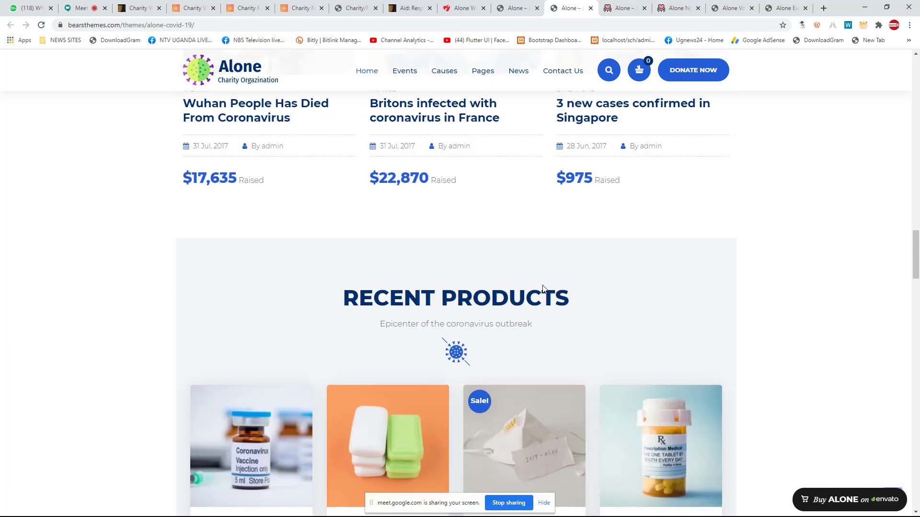
pyautogui.scroll(7, 516, 277)
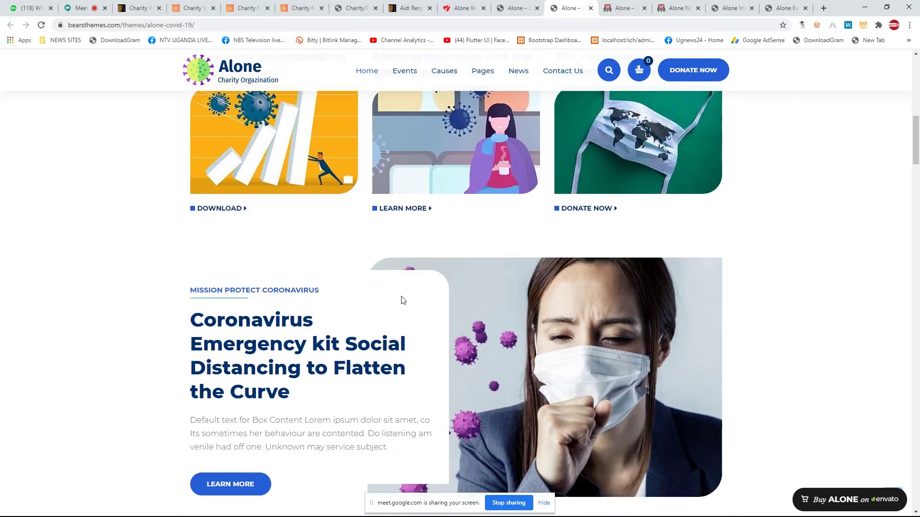
pyautogui.scroll(5, 403, 301)
# Step: Close the Covid-19 demo, advance the HealthWell Foundation demo's banner slide and view its relief fund, causes and blog sections to the footer
pyautogui.click(591, 8)
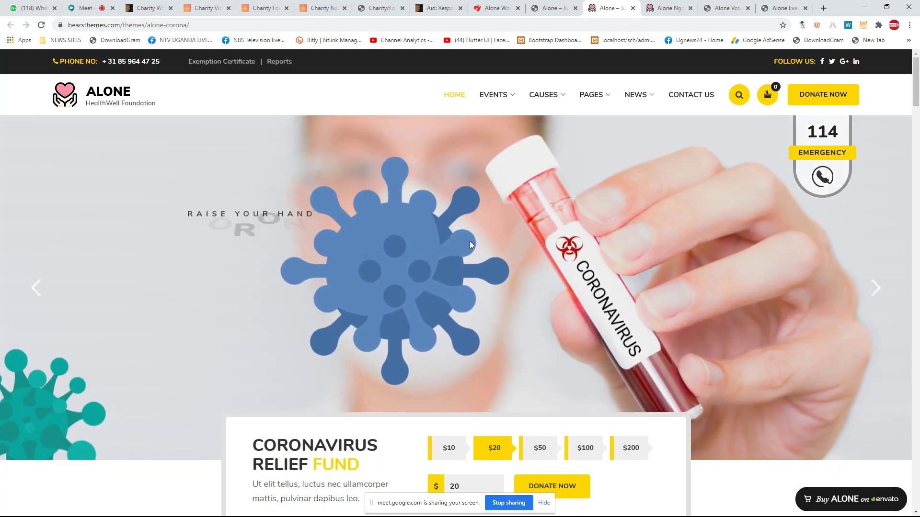
pyautogui.click(873, 290)
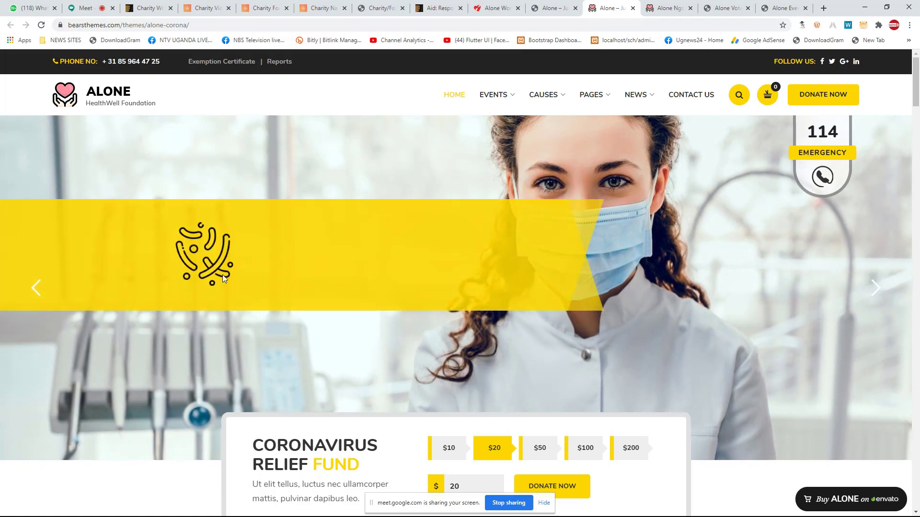
pyautogui.scroll(-4, 224, 273)
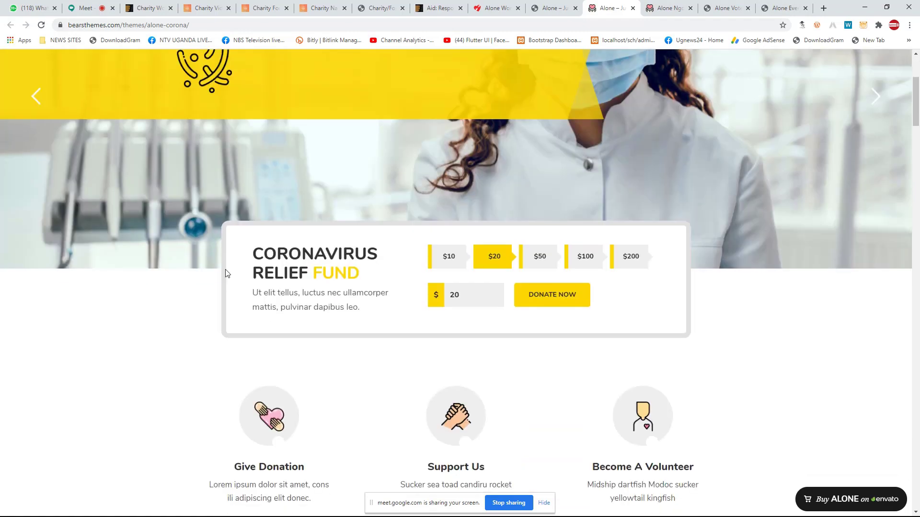
pyautogui.scroll(-20, 227, 273)
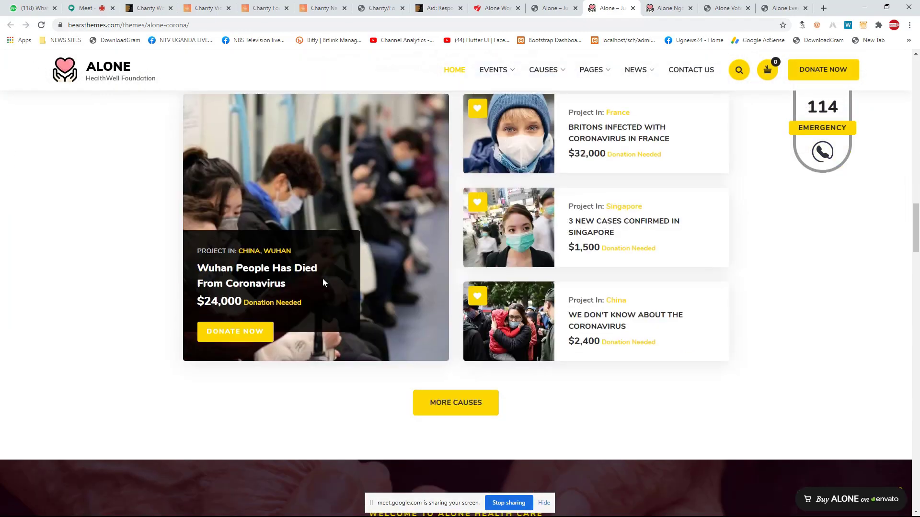
pyautogui.scroll(-20, 323, 282)
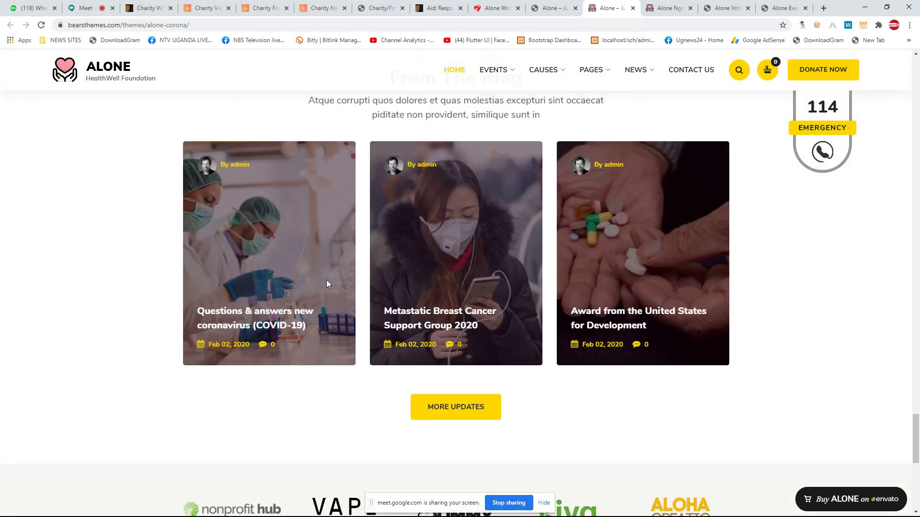
pyautogui.scroll(-9, 326, 282)
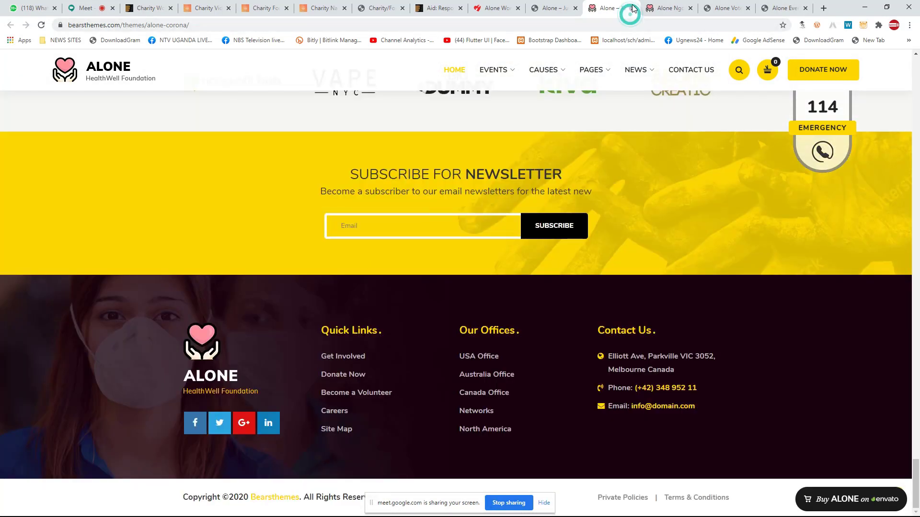
# Step: Close the HealthWell Foundation demo and look over the NGO Organization demo from its donation banner to the newsletter sign-up and footer
pyautogui.click(633, 8)
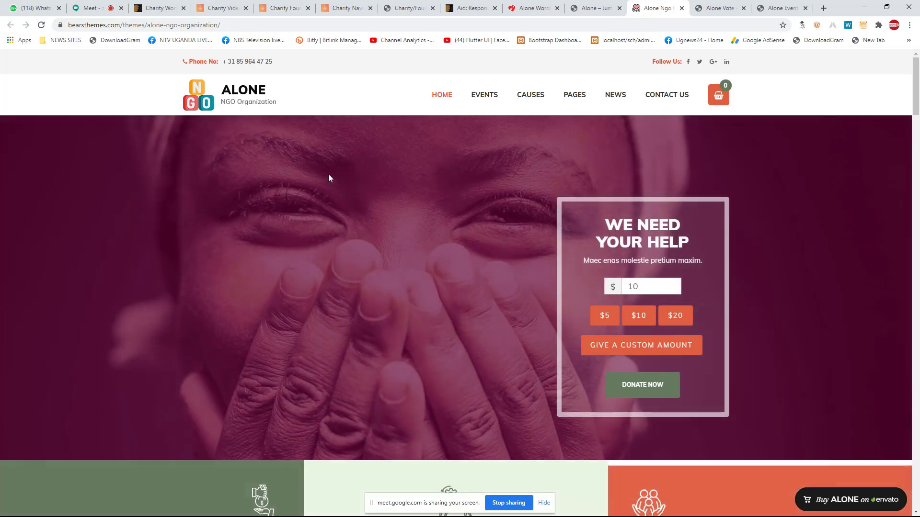
pyautogui.scroll(-10, 306, 290)
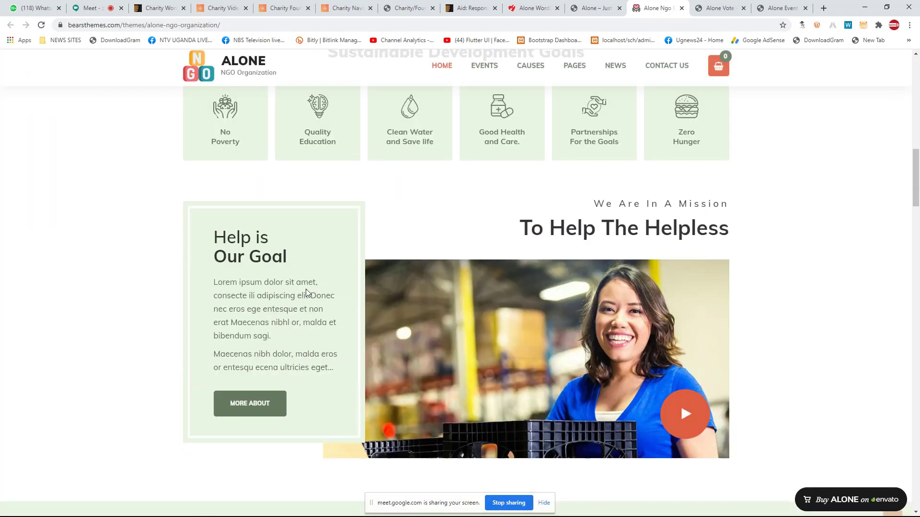
pyautogui.scroll(-12, 306, 289)
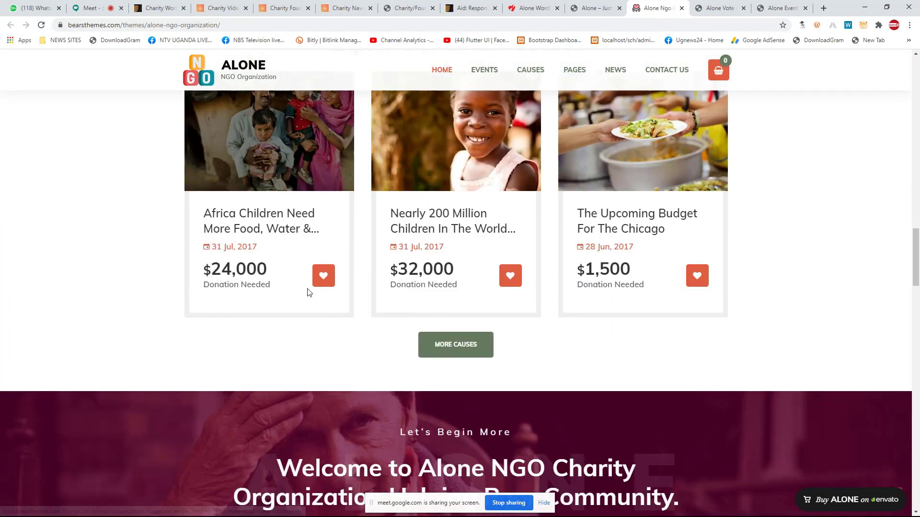
pyautogui.scroll(-12, 308, 292)
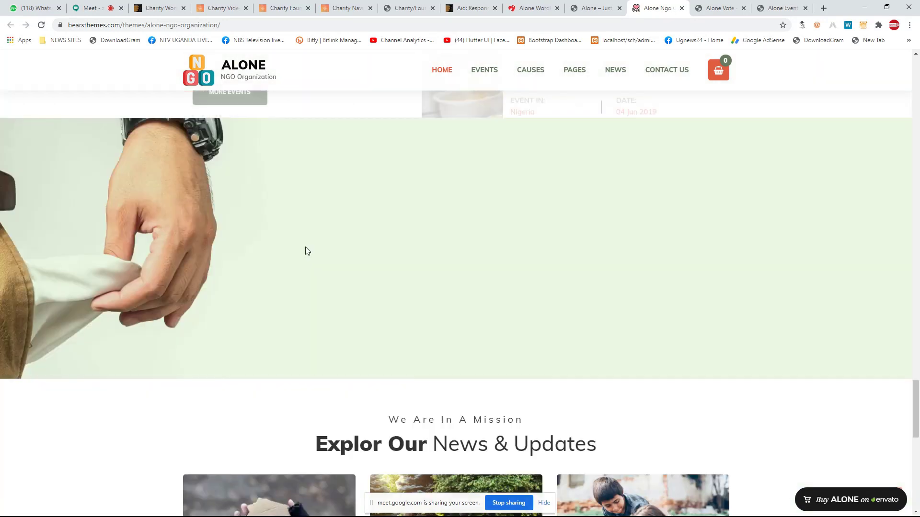
pyautogui.scroll(-10, 307, 251)
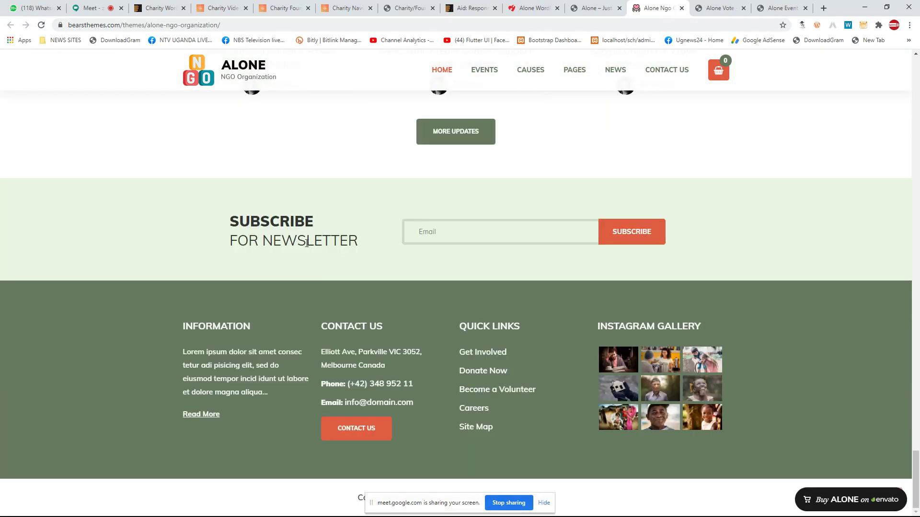
# Step: Review the NGO demo from Upcoming Events back to Product Shop and highlight the demo's name in the page address
pyautogui.scroll(15, 306, 243)
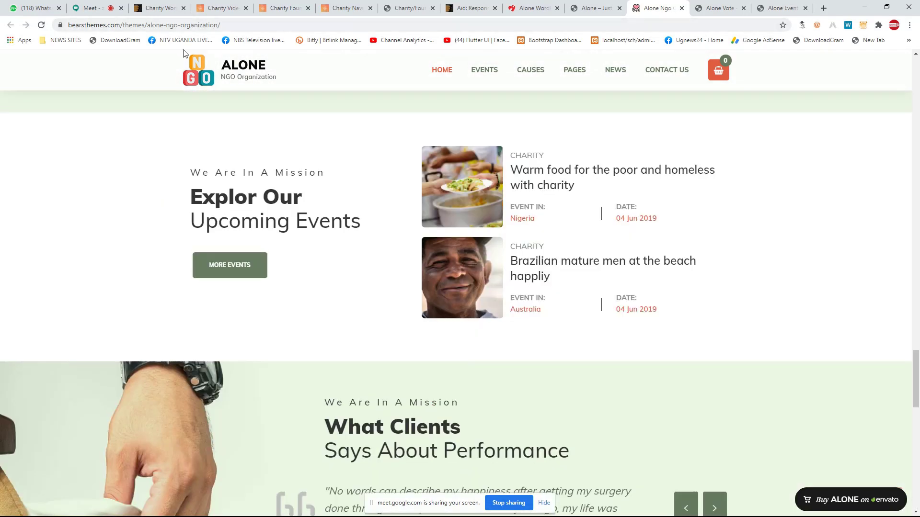
pyautogui.scroll(3, 185, 53)
pyautogui.scroll(2, 211, 52)
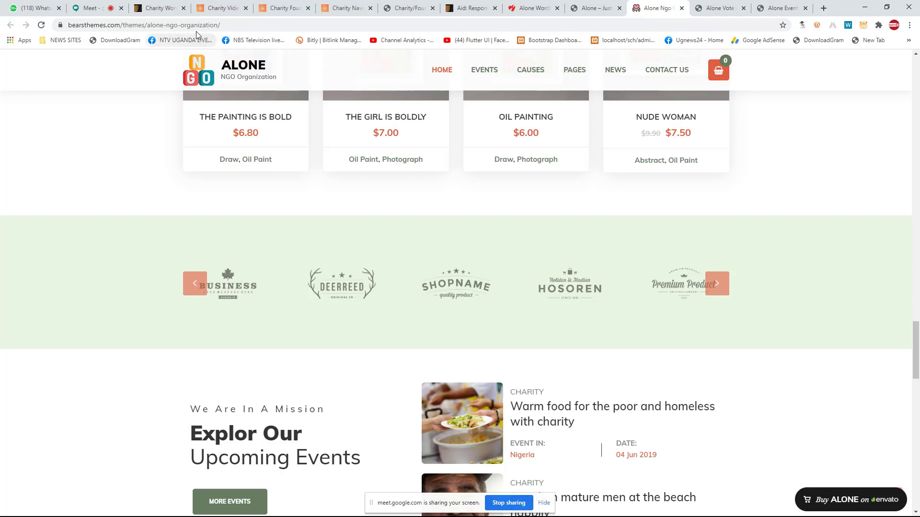
pyautogui.moveTo(146, 25); pyautogui.dragTo(209, 25)
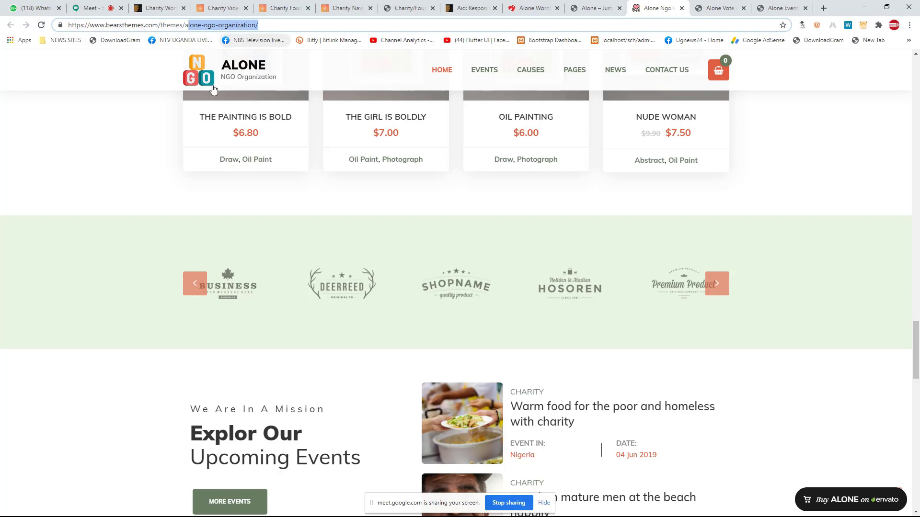
pyautogui.scroll(4, 387, 306)
pyautogui.scroll(5, 386, 305)
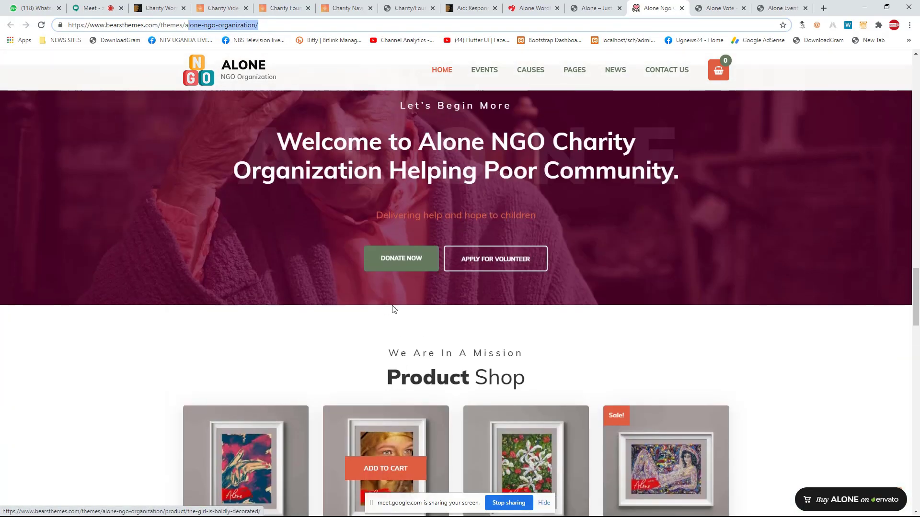
# Step: Open the Alone theme's purchase page from the NGO demo and check its price and license in the shopping cart
pyautogui.scroll(10, 393, 309)
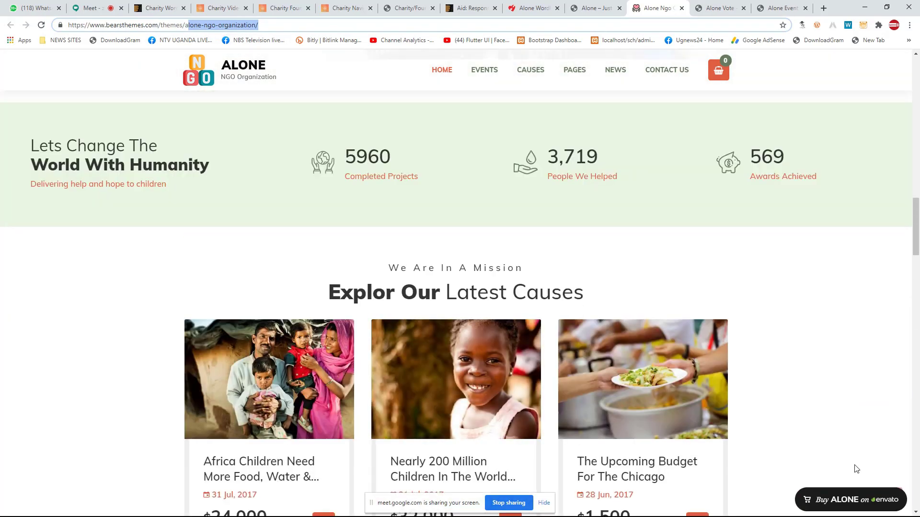
pyautogui.click(850, 502)
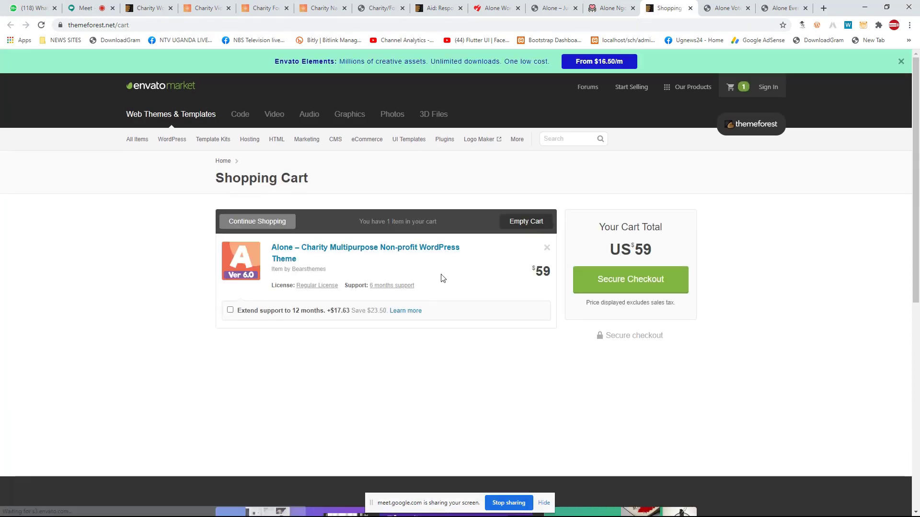
pyautogui.moveTo(535, 273); pyautogui.dragTo(560, 270)
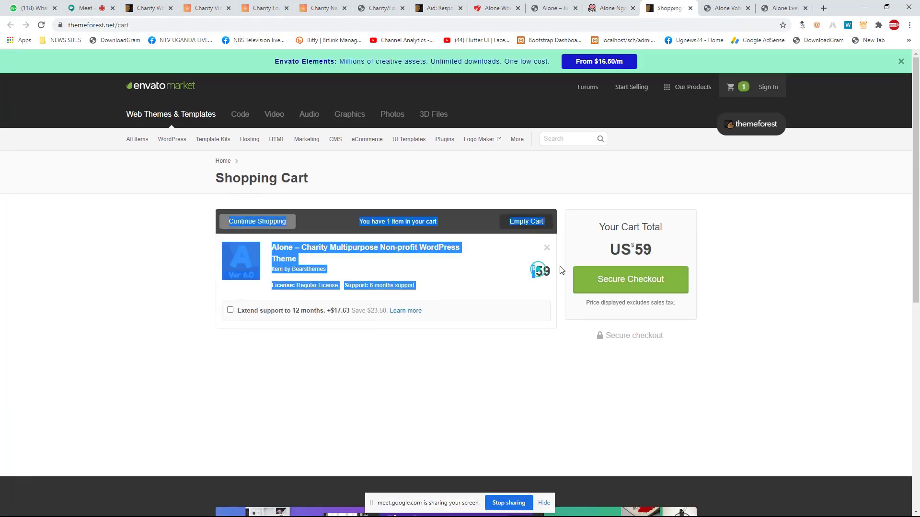
pyautogui.doubleClick(544, 272)
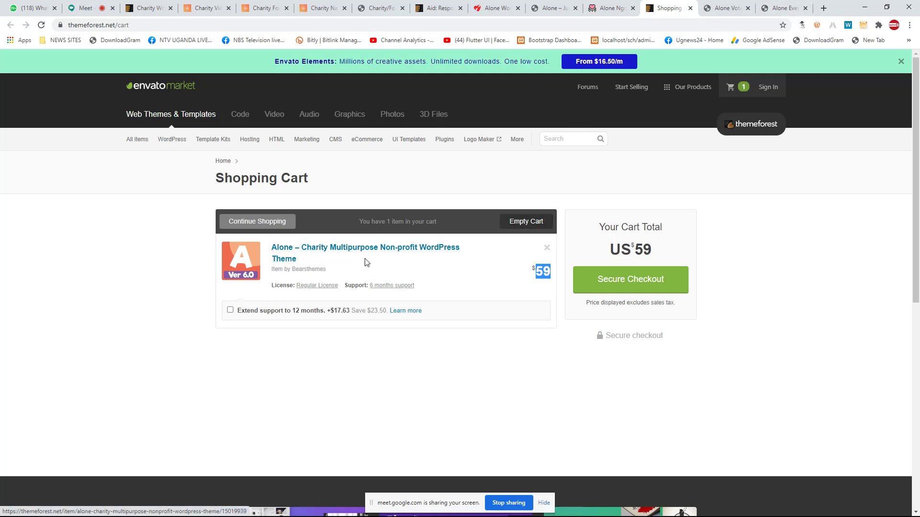
pyautogui.moveTo(311, 264); pyautogui.dragTo(275, 237)
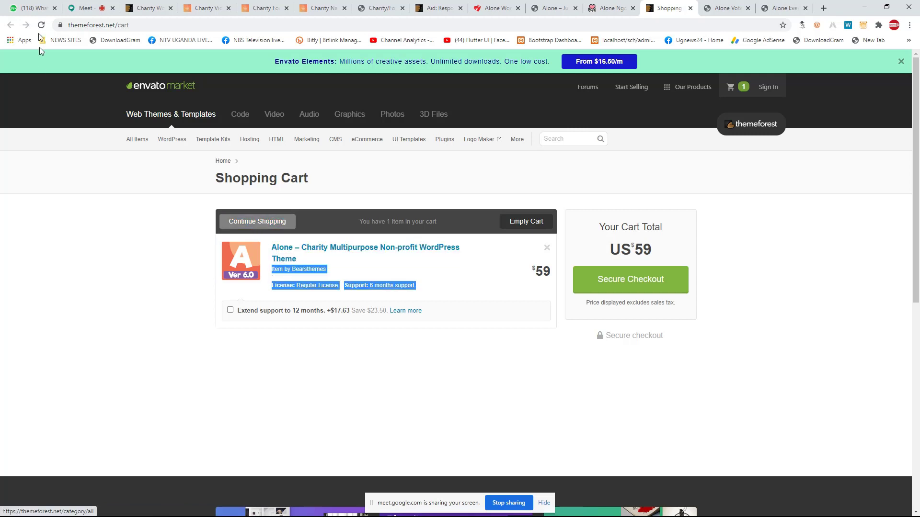
pyautogui.click(617, 6)
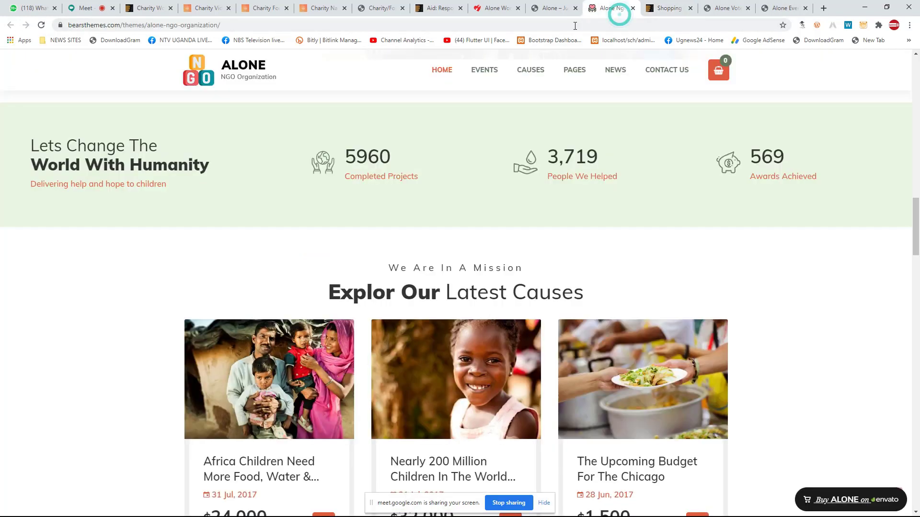
pyautogui.scroll(9, 544, 106)
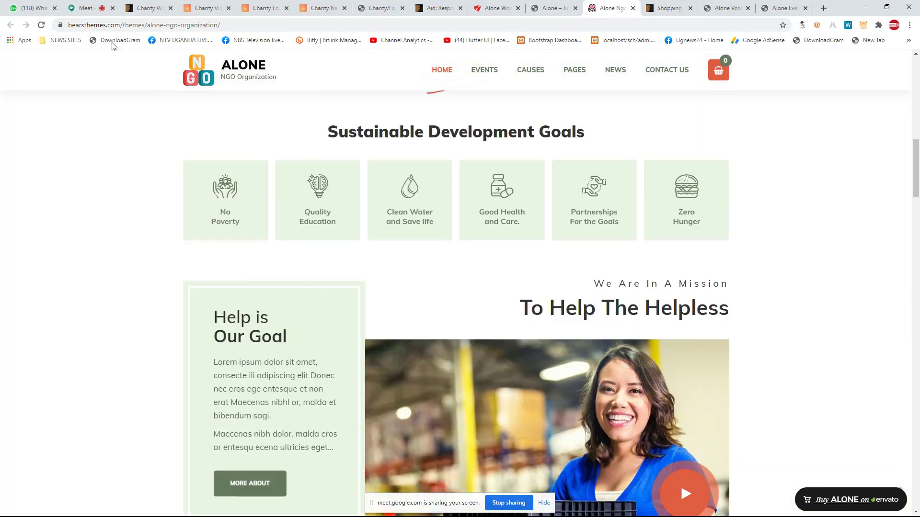
pyautogui.click(667, 7)
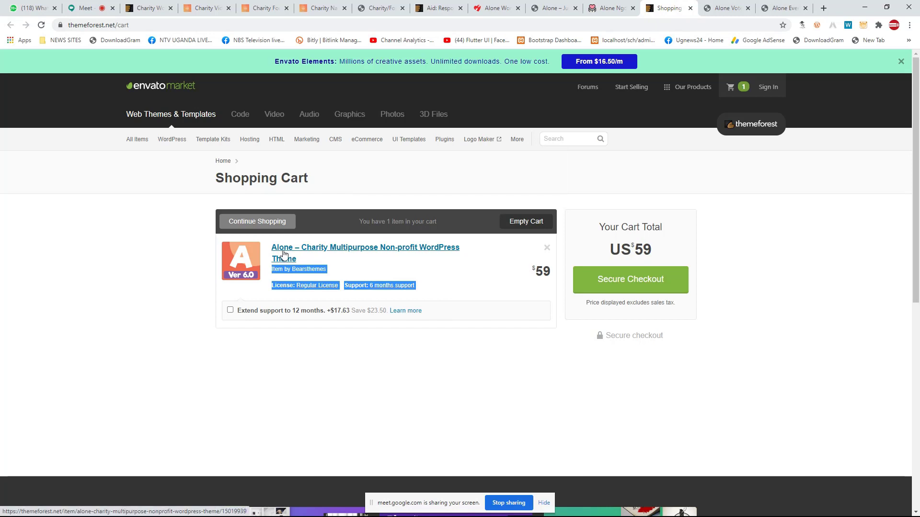
# Step: Search the web for "alone them nulled" in place of the shopping cart page
pyautogui.click(229, 27)
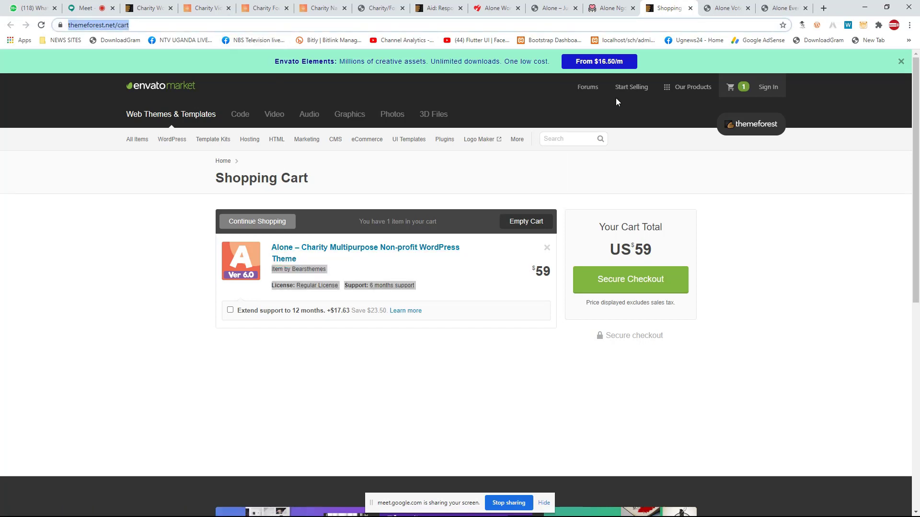
pyautogui.write('alone')
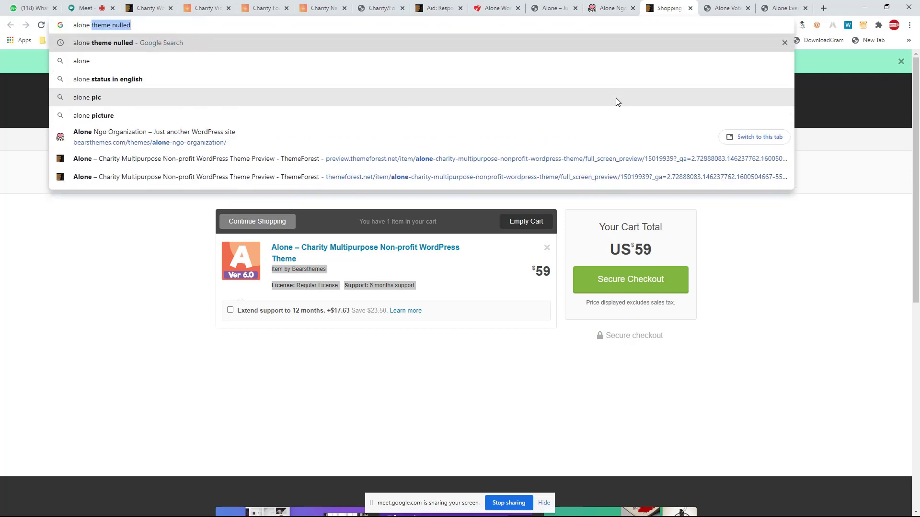
pyautogui.write(' them n')
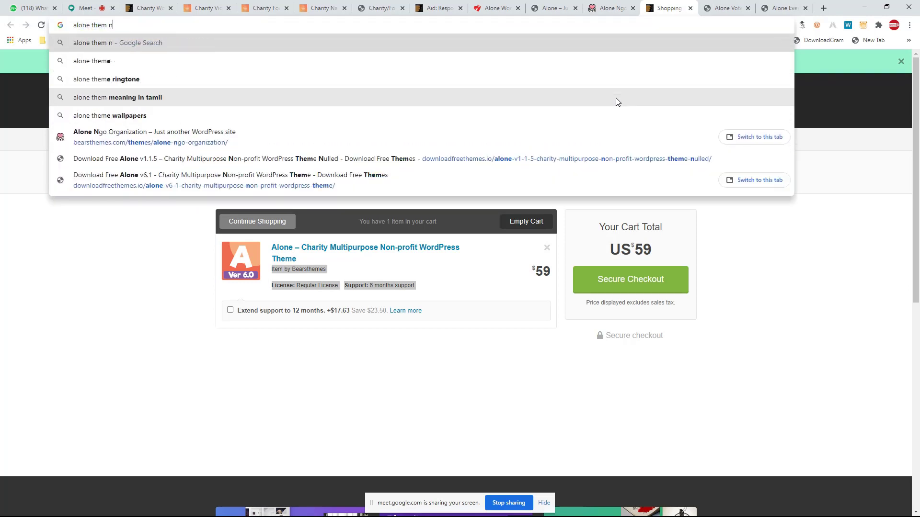
pyautogui.write('ulled')
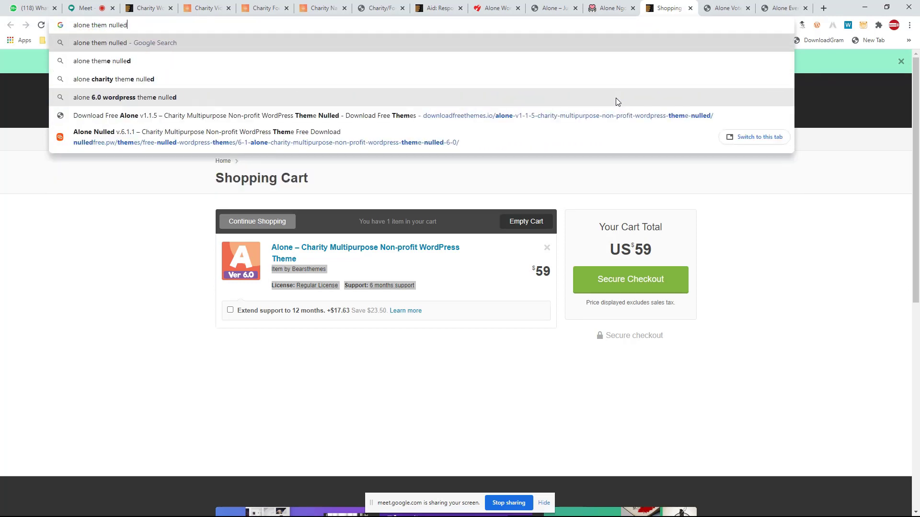
pyautogui.press('Return')
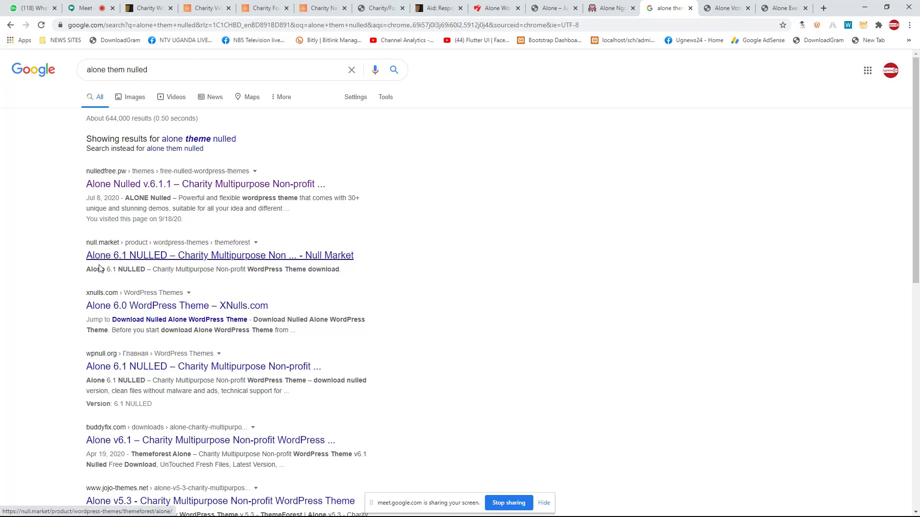
# Step: Look through the search results and open the downloadfreethemes.io page for Alone v1.1.5
pyautogui.scroll(-1, 143, 291)
pyautogui.scroll(-5, 143, 291)
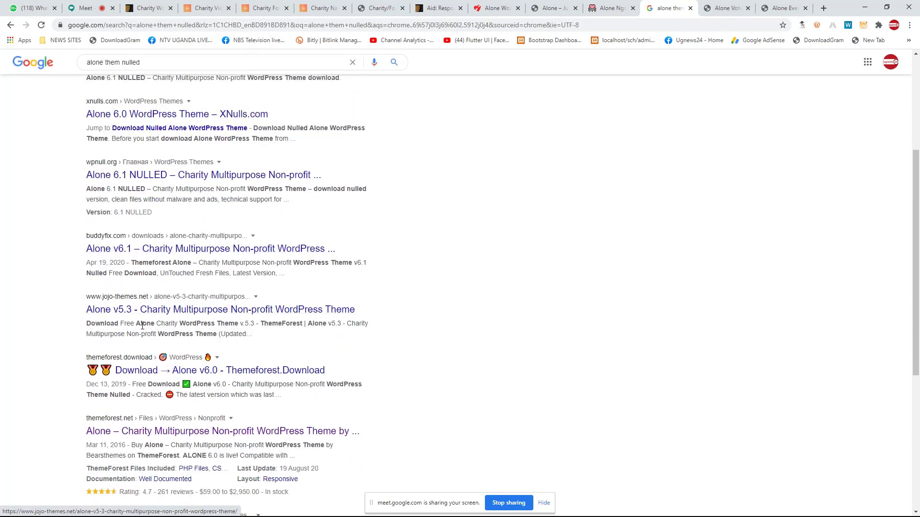
pyautogui.scroll(-3, 184, 321)
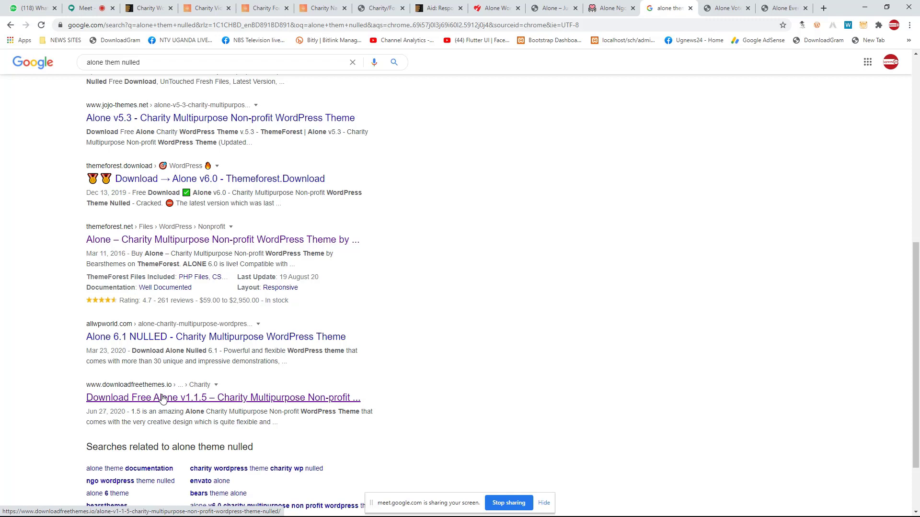
pyautogui.scroll(8, 163, 148)
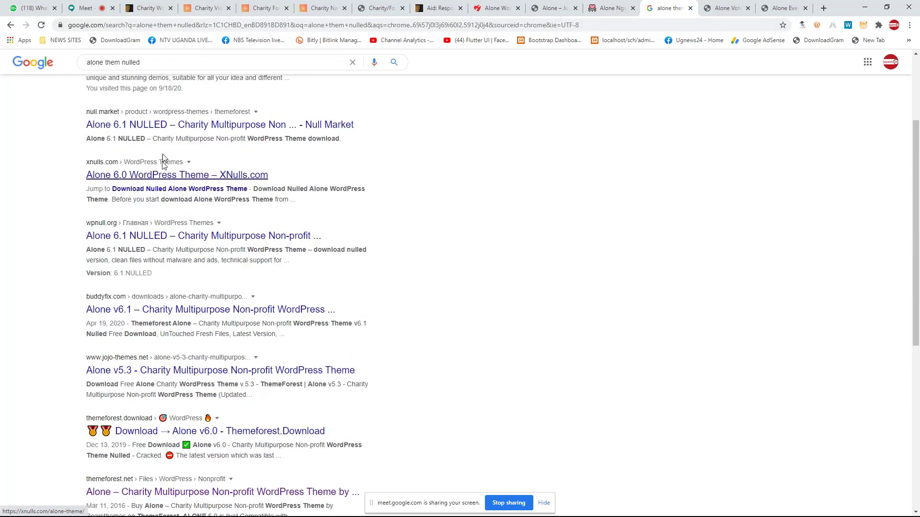
pyautogui.scroll(-3, 161, 238)
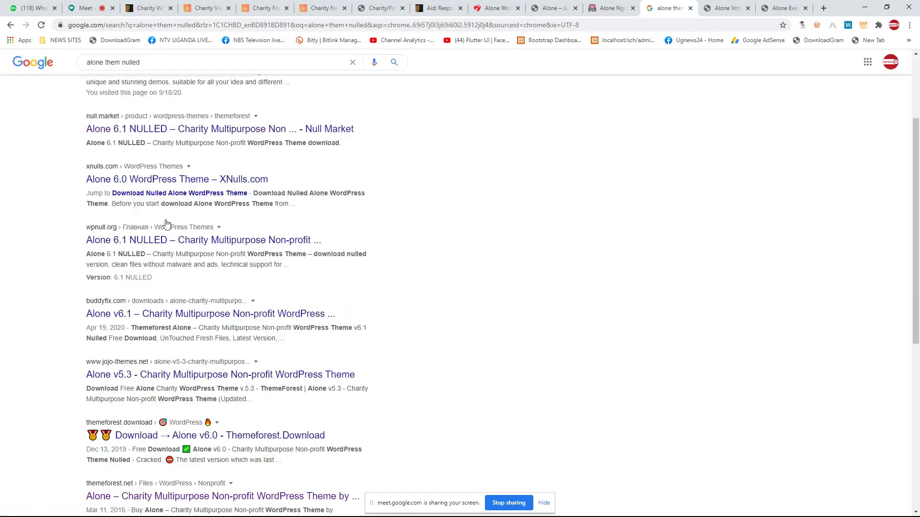
pyautogui.scroll(-6, 167, 222)
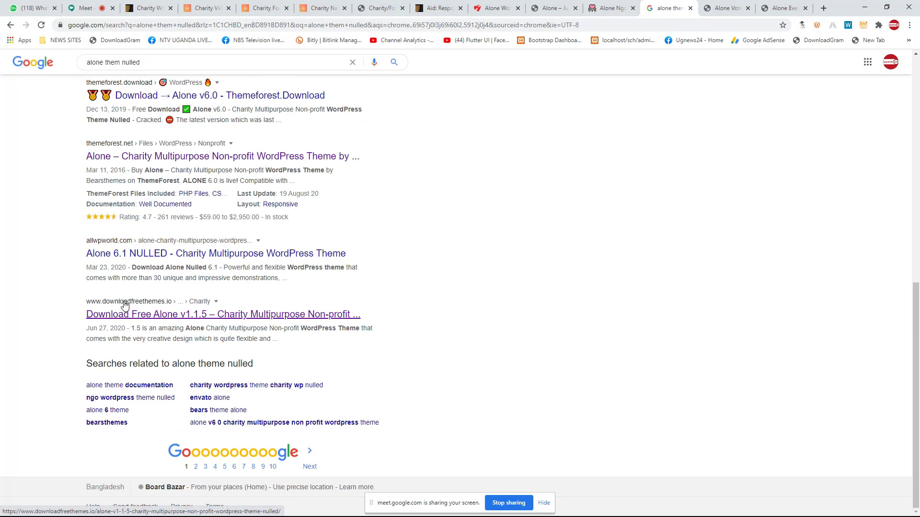
pyautogui.click(154, 314)
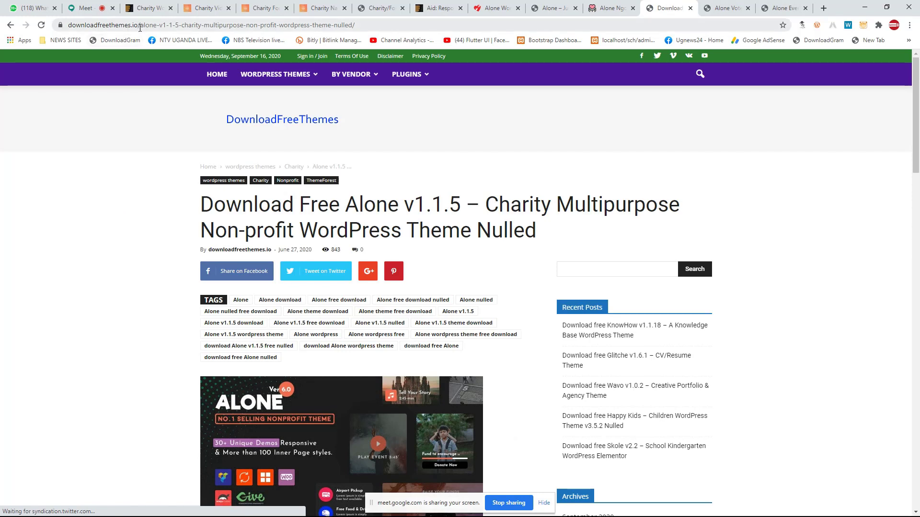
pyautogui.moveTo(138, 25); pyautogui.dragTo(65, 36)
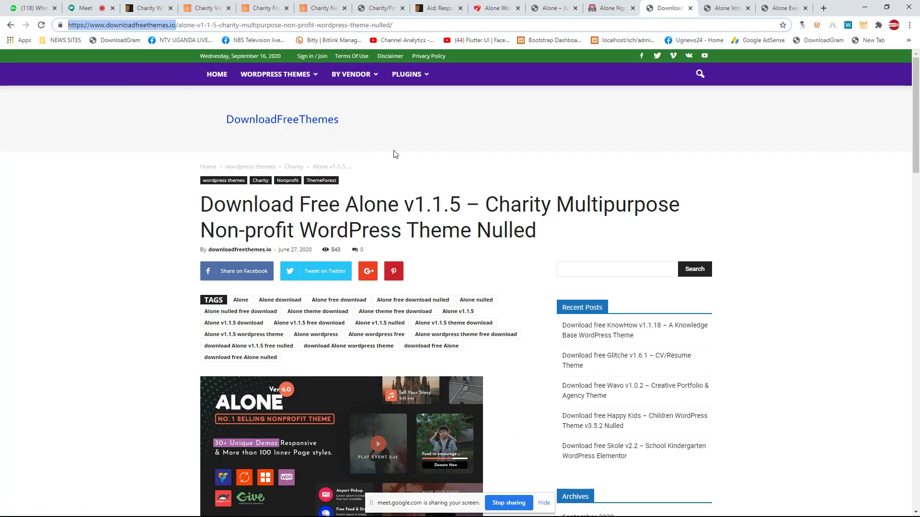
# Step: Search the DownloadFreeThemes site for "alone" after checking the theme name on the demo page
pyautogui.click(581, 266)
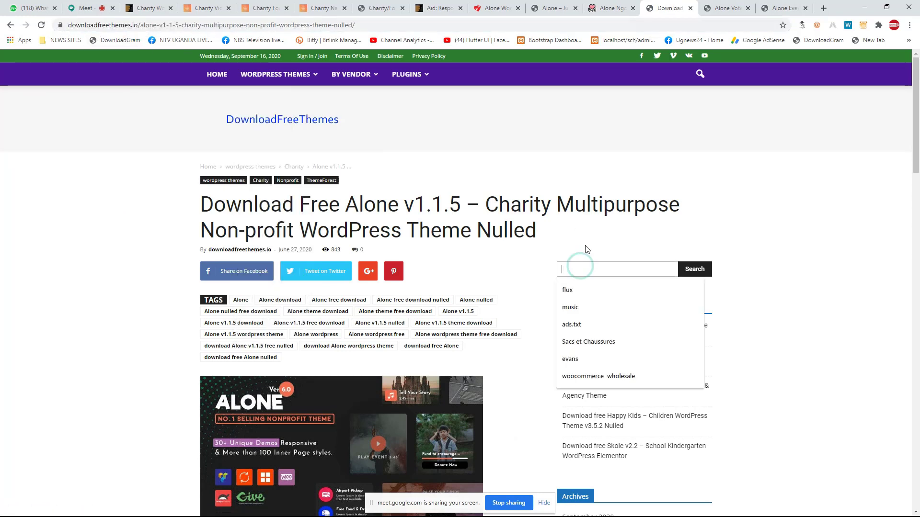
pyautogui.click(604, 8)
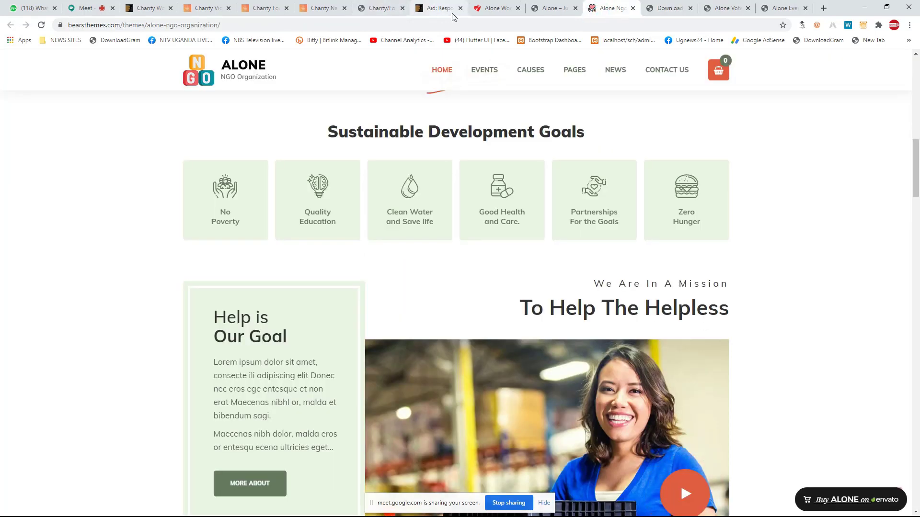
pyautogui.click(669, 8)
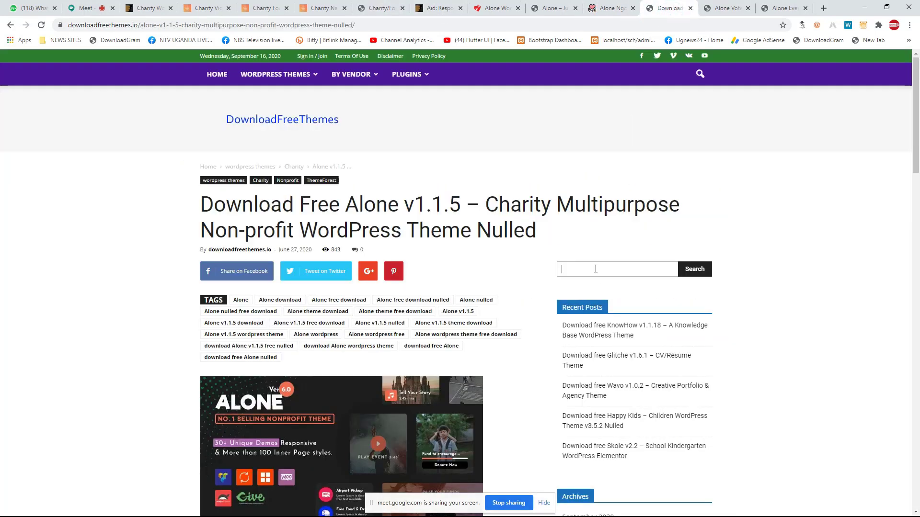
pyautogui.write('alone')
pyautogui.press('Return')
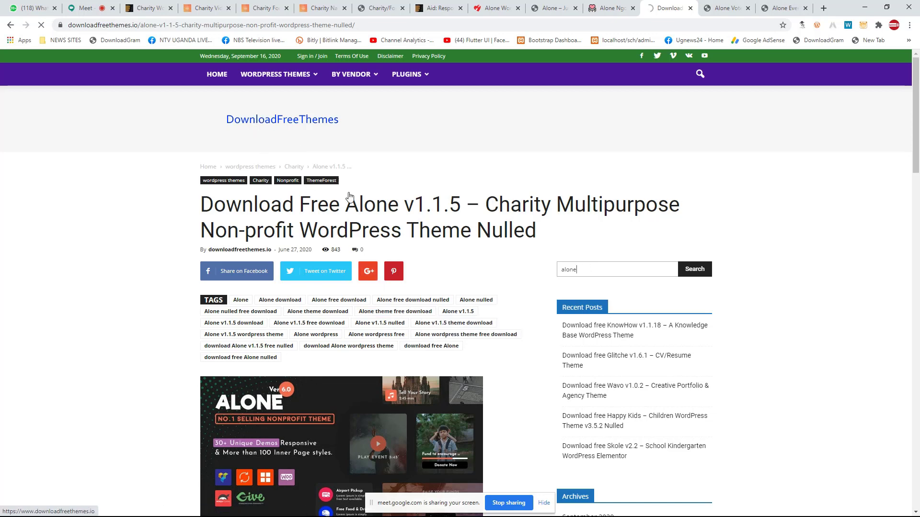
pyautogui.click(605, 8)
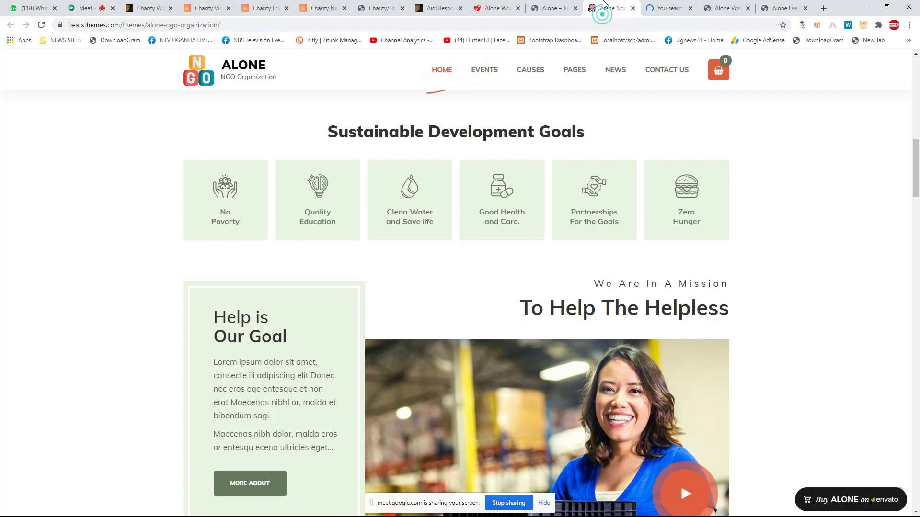
pyautogui.click(649, 6)
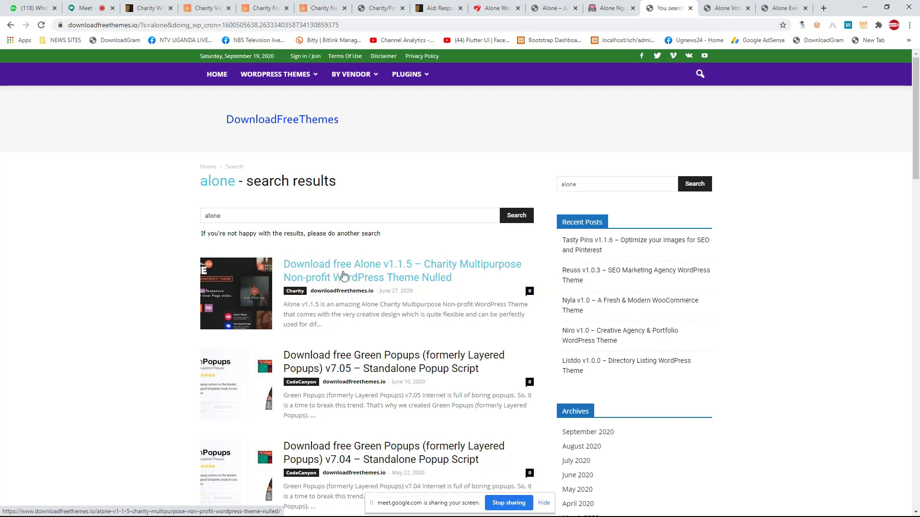
# Step: Open the Alone v1.1.5 search result and review its publication date, description and list of other versions
pyautogui.click(415, 280)
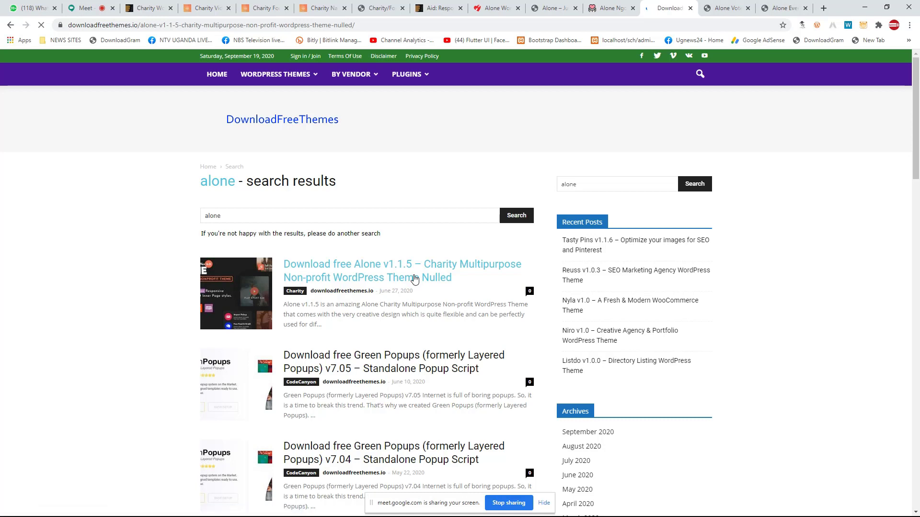
pyautogui.scroll(-4, 372, 318)
pyautogui.scroll(3, 317, 226)
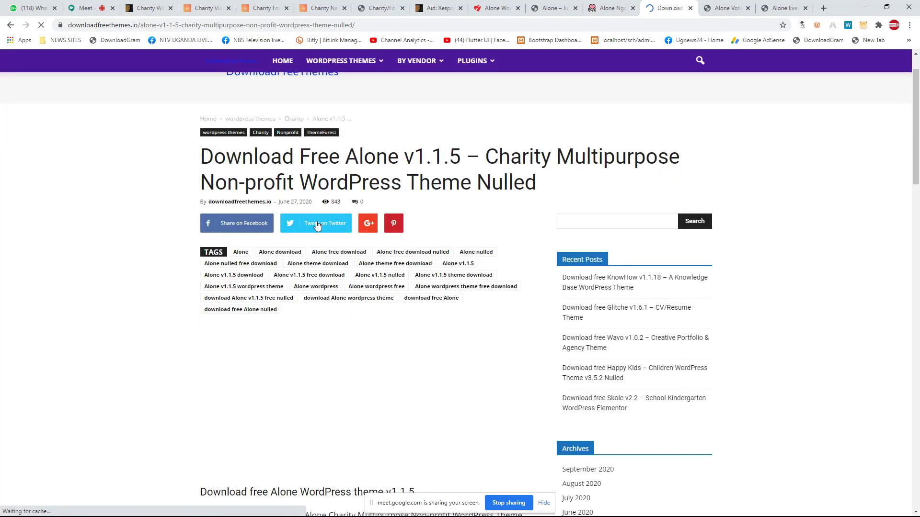
pyautogui.moveTo(277, 202); pyautogui.dragTo(342, 203)
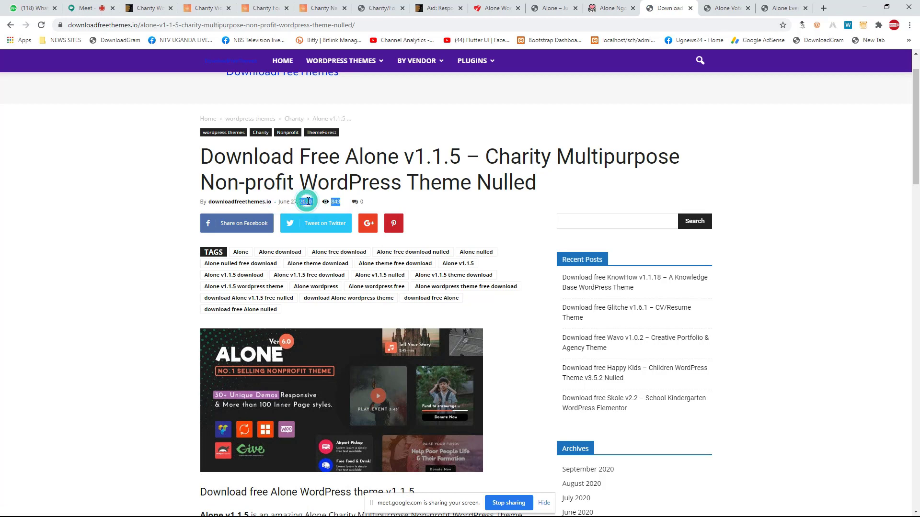
pyautogui.click(290, 202)
pyautogui.scroll(-15, 336, 268)
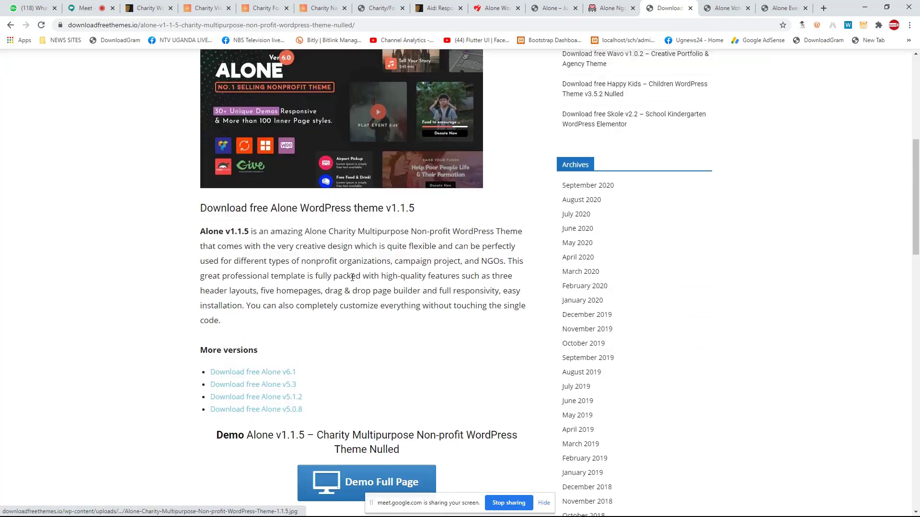
pyautogui.scroll(5, 354, 283)
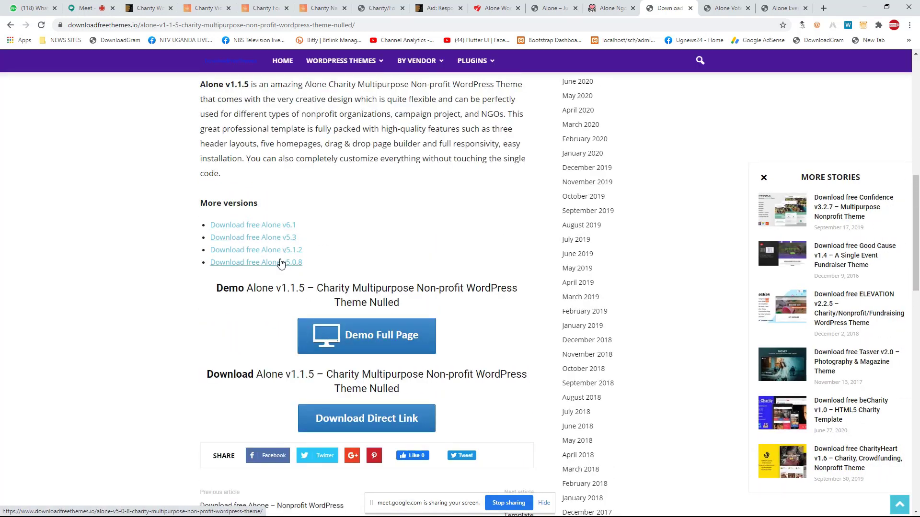
# Step: Check the publication date on the Alone v6.1 page and return to the top of the v1.1.5 page to compare
pyautogui.click(278, 226)
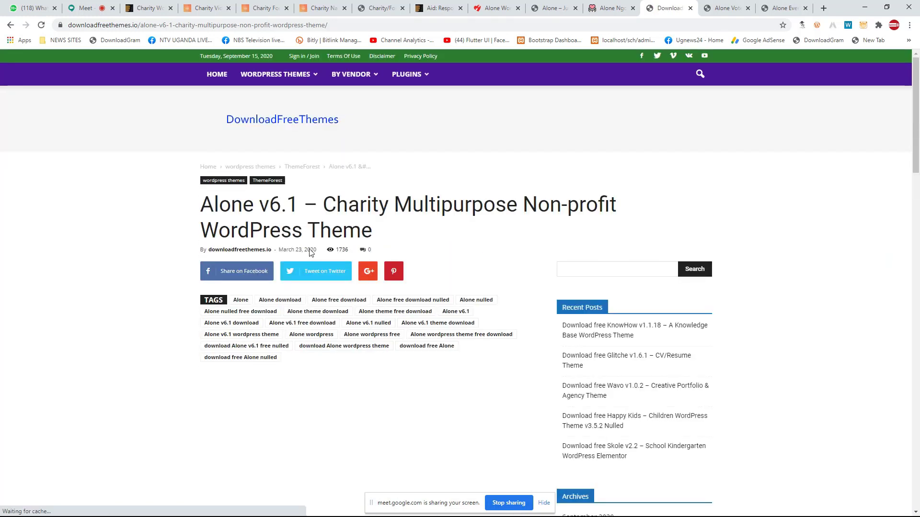
pyautogui.moveTo(303, 249); pyautogui.dragTo(310, 250)
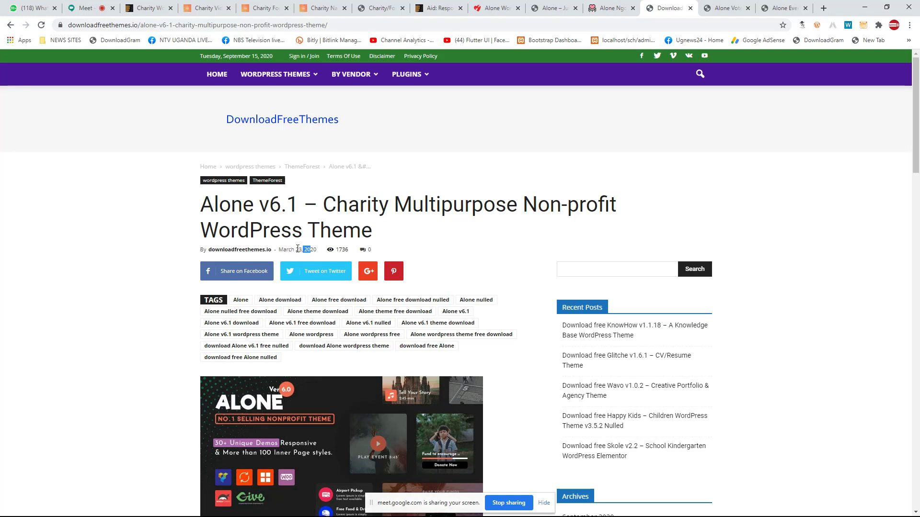
pyautogui.click(10, 25)
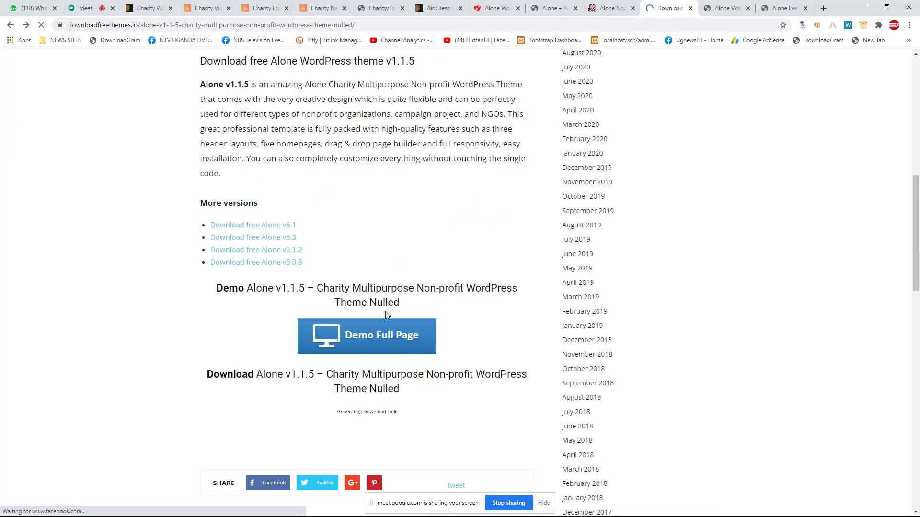
pyautogui.scroll(10, 385, 312)
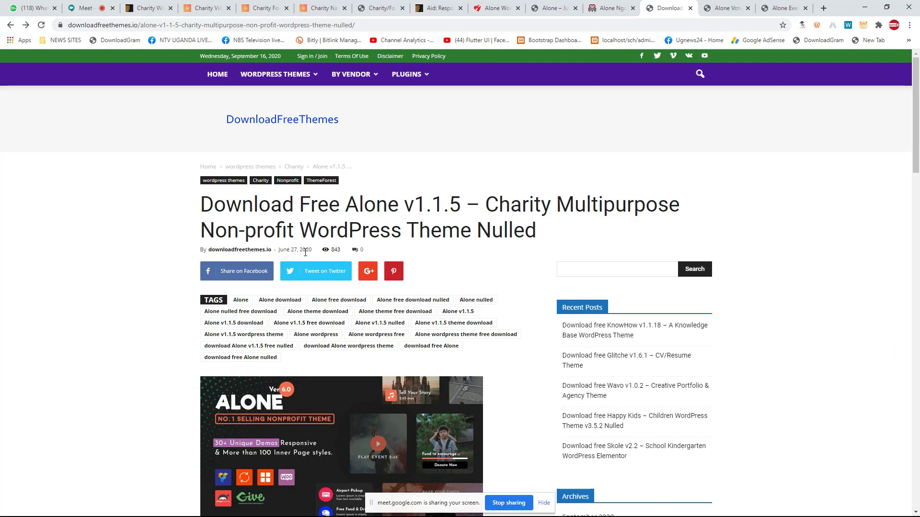
# Step: Start the direct download of the Alone v1.1.5 theme zip and cancel it while it is running
pyautogui.moveTo(290, 249); pyautogui.dragTo(298, 248)
pyautogui.scroll(-14, 362, 248)
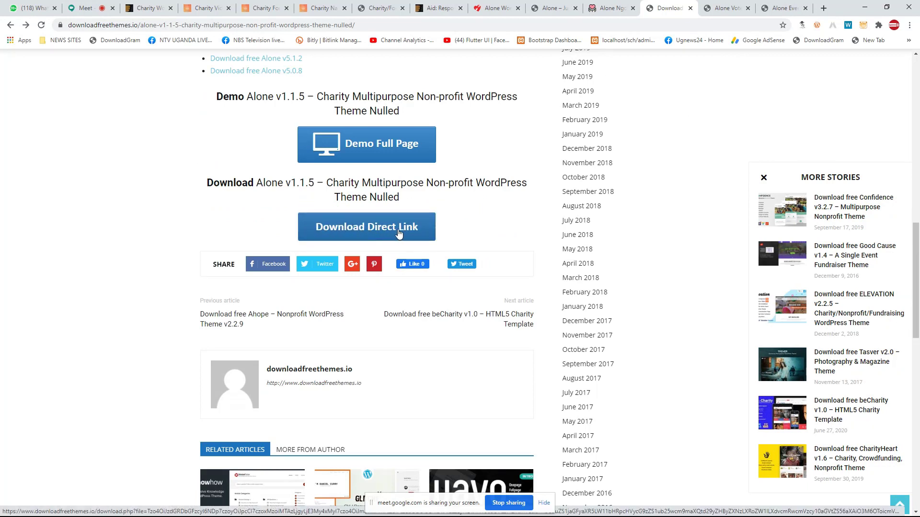
pyautogui.click(373, 229)
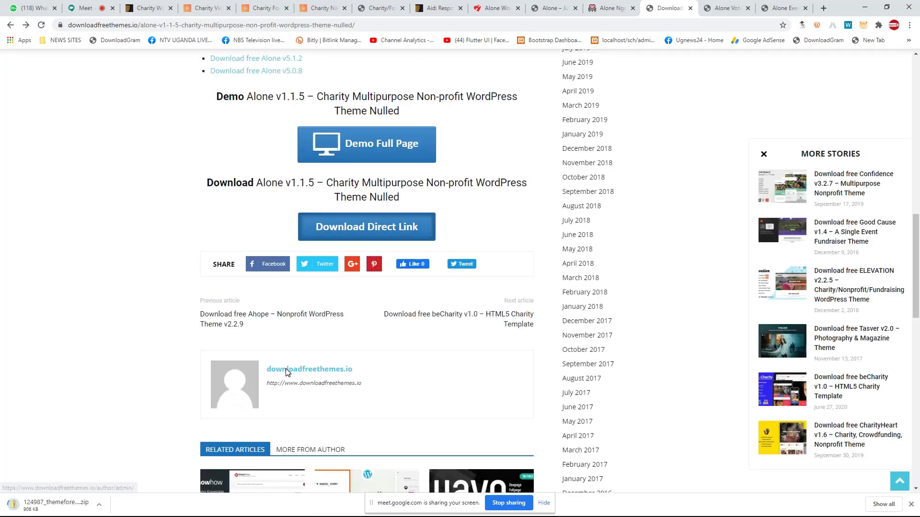
pyautogui.scroll(15, 288, 371)
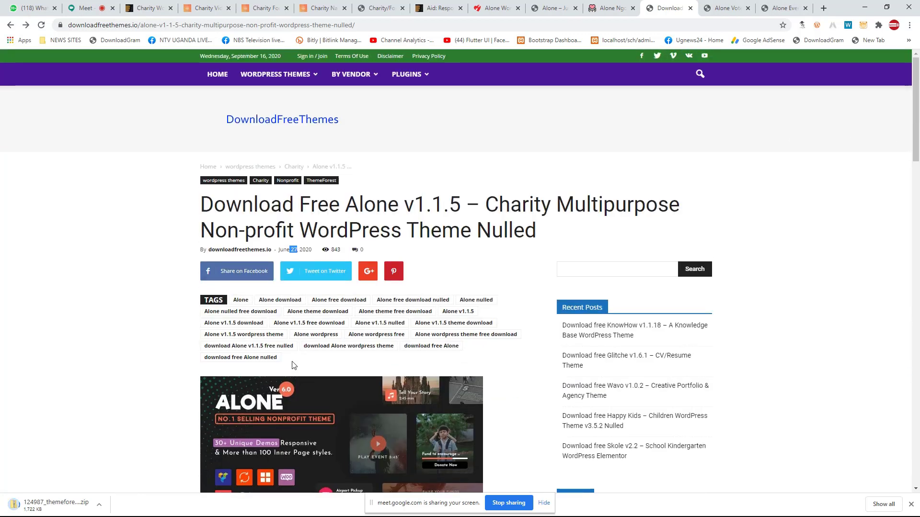
pyautogui.moveTo(138, 25); pyautogui.dragTo(68, 27)
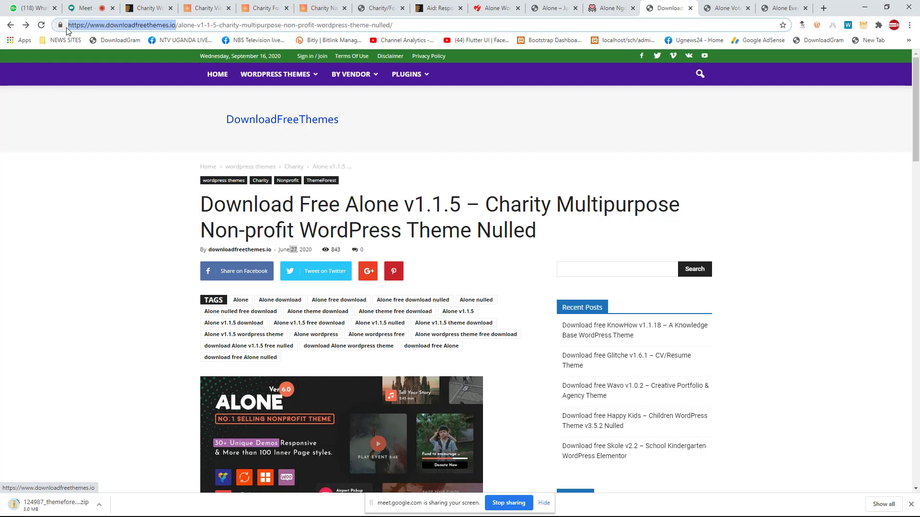
pyautogui.rightClick(65, 502)
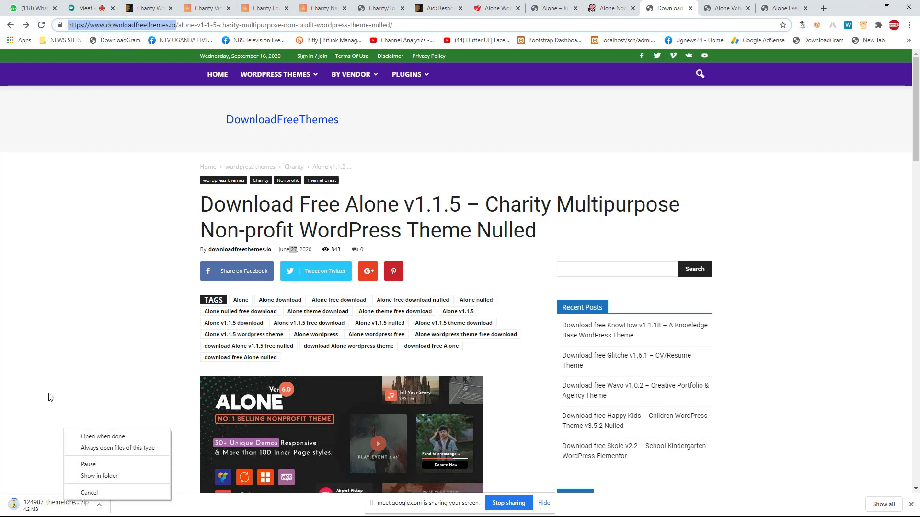
pyautogui.click(90, 493)
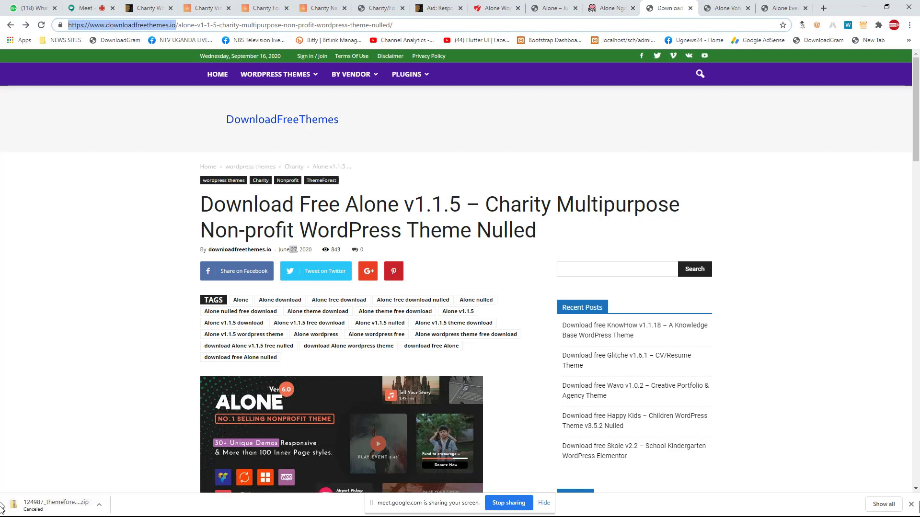
# Step: Move the Alone Vote demo page into its own browser window and load learn.shopcomoros.com there
pyautogui.click(723, 8)
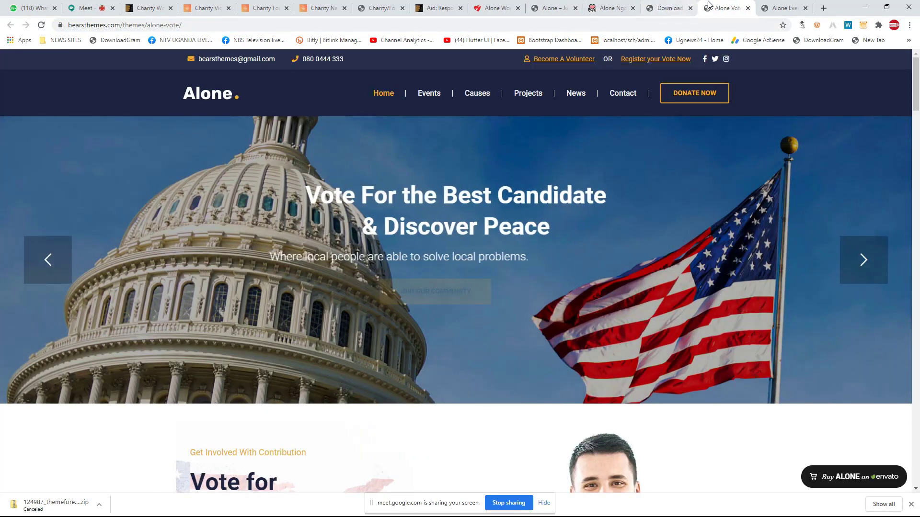
pyautogui.moveTo(710, 7); pyautogui.dragTo(706, 37)
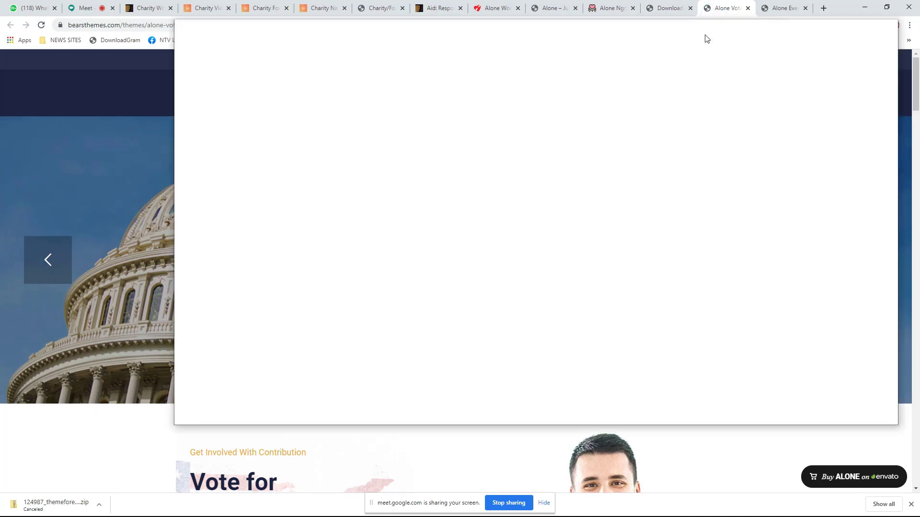
pyautogui.click(160, 25)
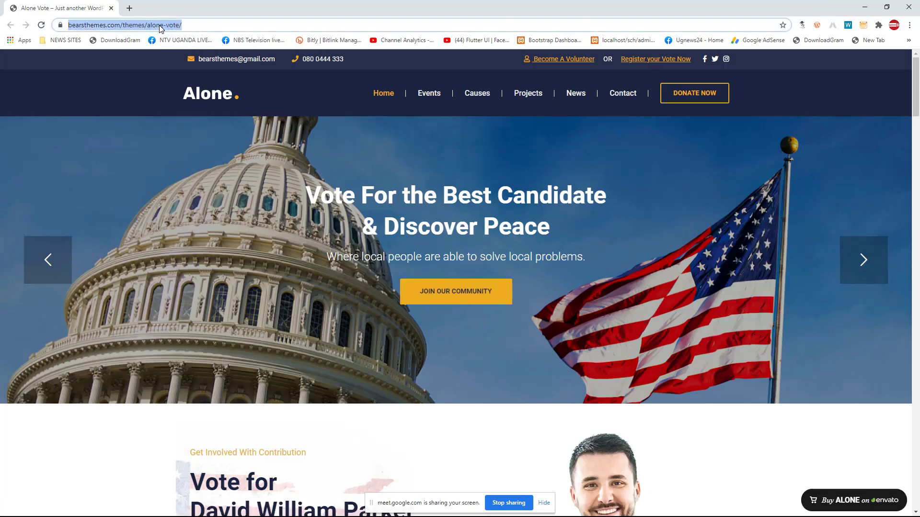
pyautogui.write('l')
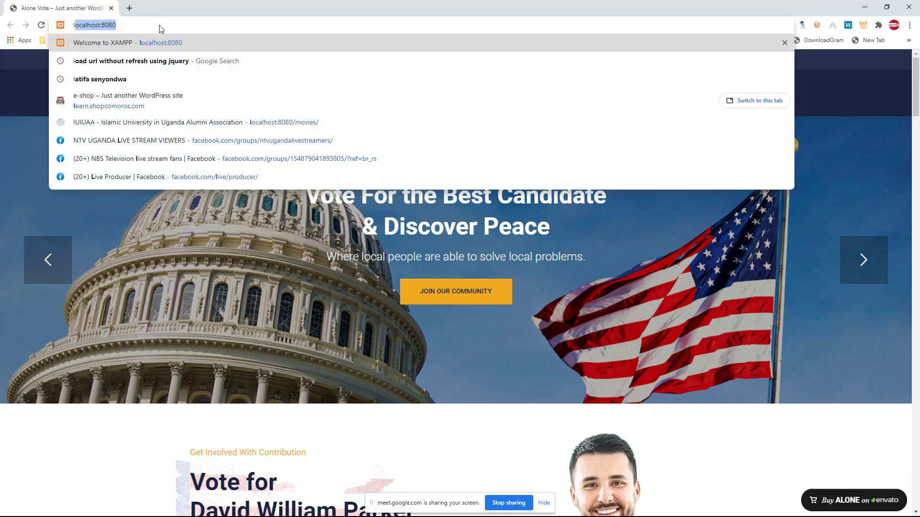
pyautogui.write('ea')
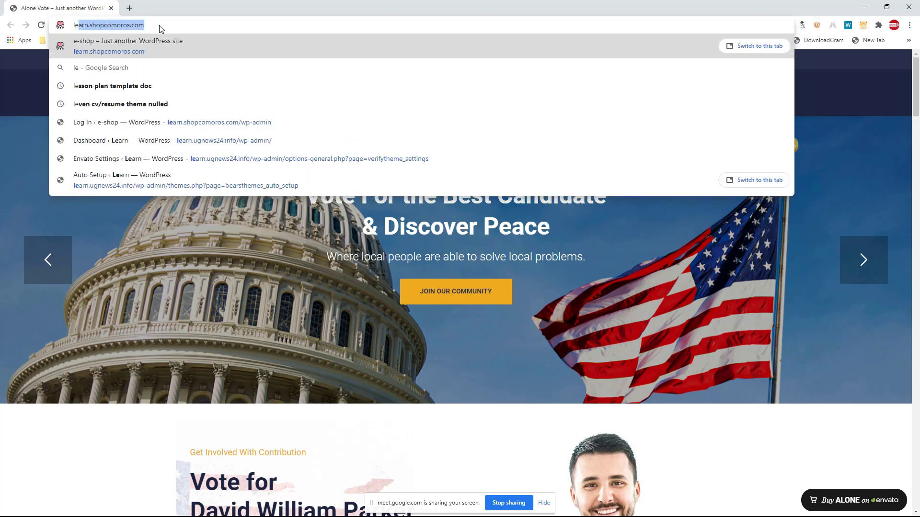
pyautogui.press('Return')
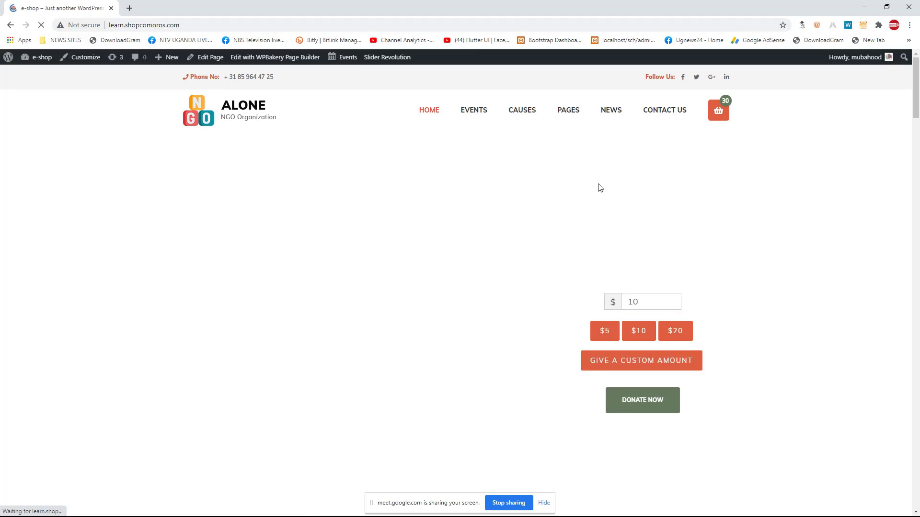
# Step: Look over the site's Alone NGO front page and open its WordPress admin dashboard
pyautogui.scroll(-7, 468, 205)
pyautogui.scroll(-8, 470, 204)
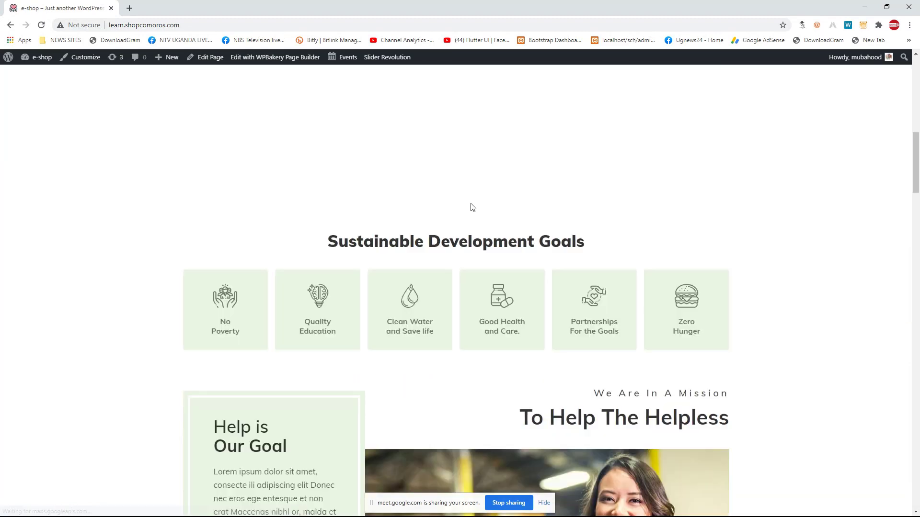
pyautogui.scroll(-6, 472, 206)
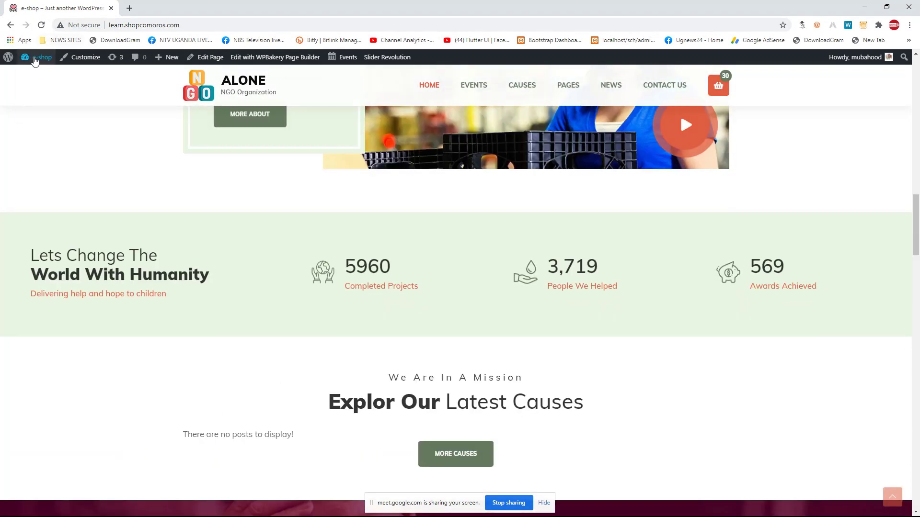
pyautogui.click(36, 58)
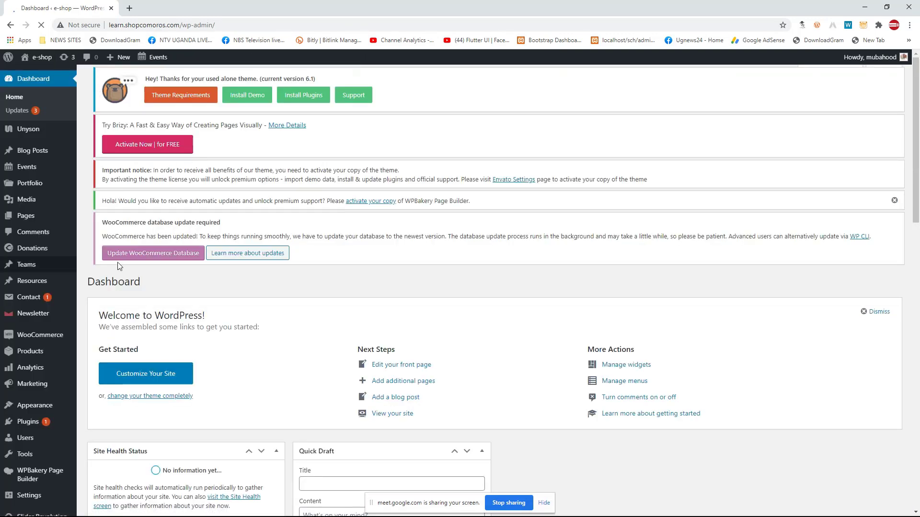
# Step: Activate the WP Reset plugin in the installed plugins list and dismiss its welcome notice
pyautogui.scroll(-3, 39, 335)
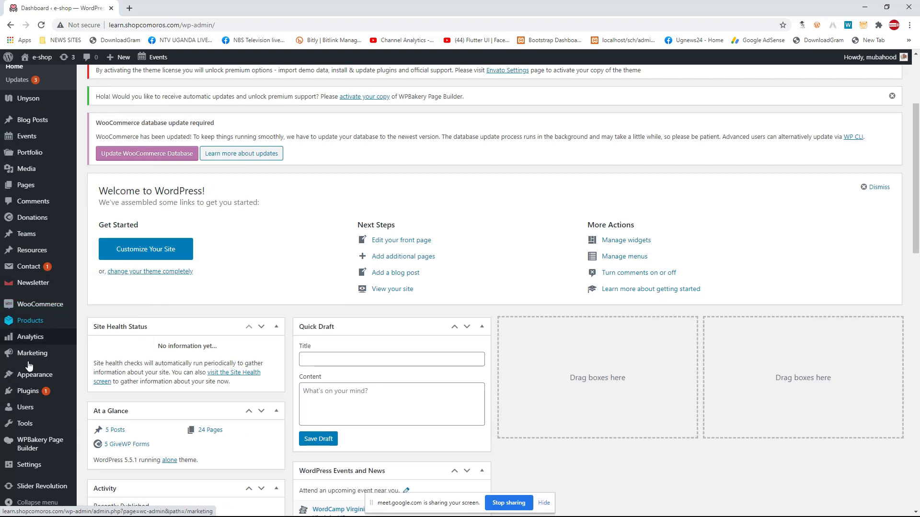
pyautogui.click(22, 393)
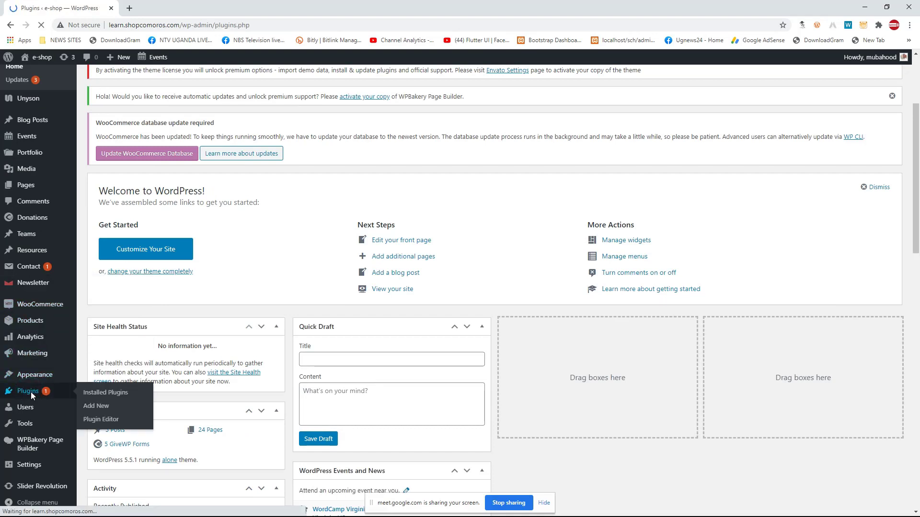
pyautogui.scroll(-5, 256, 308)
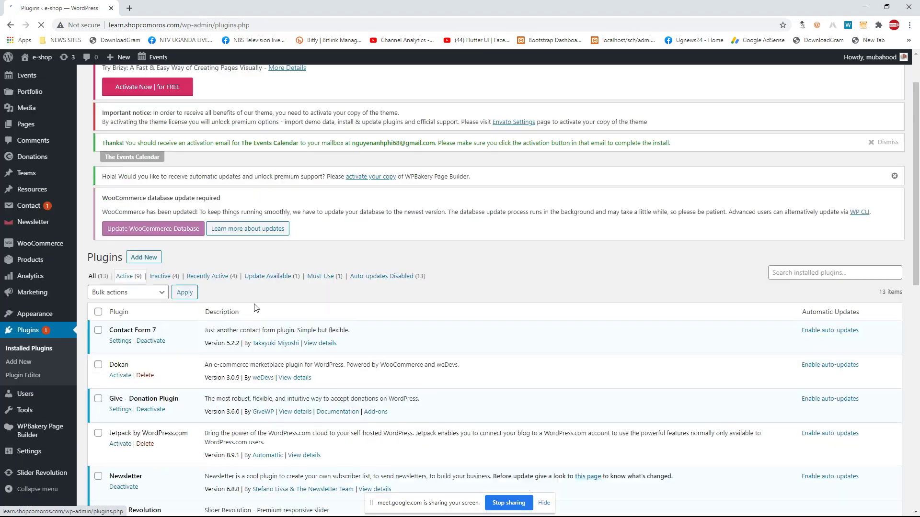
pyautogui.scroll(-5, 257, 308)
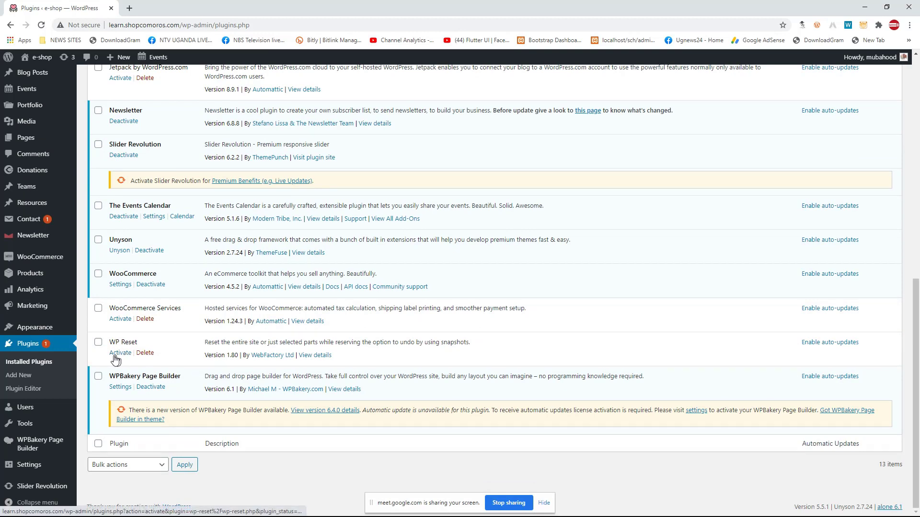
pyautogui.click(119, 353)
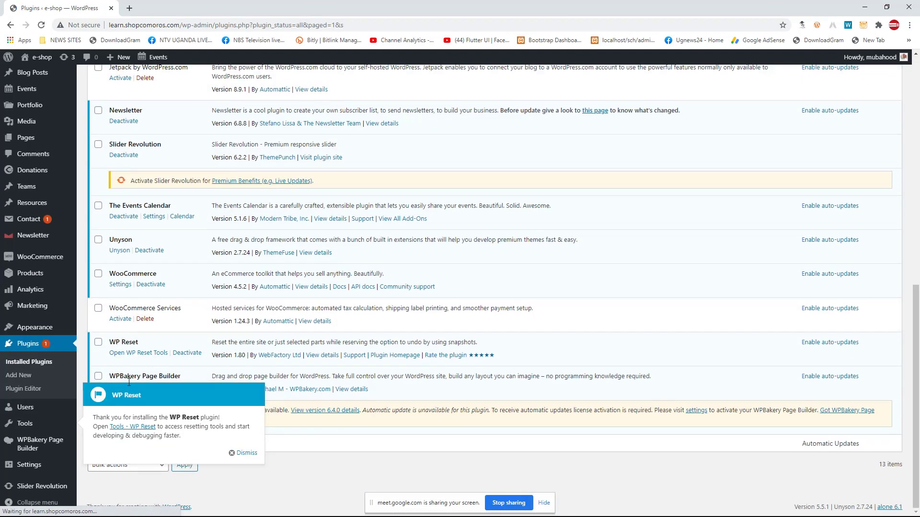
pyautogui.click(240, 453)
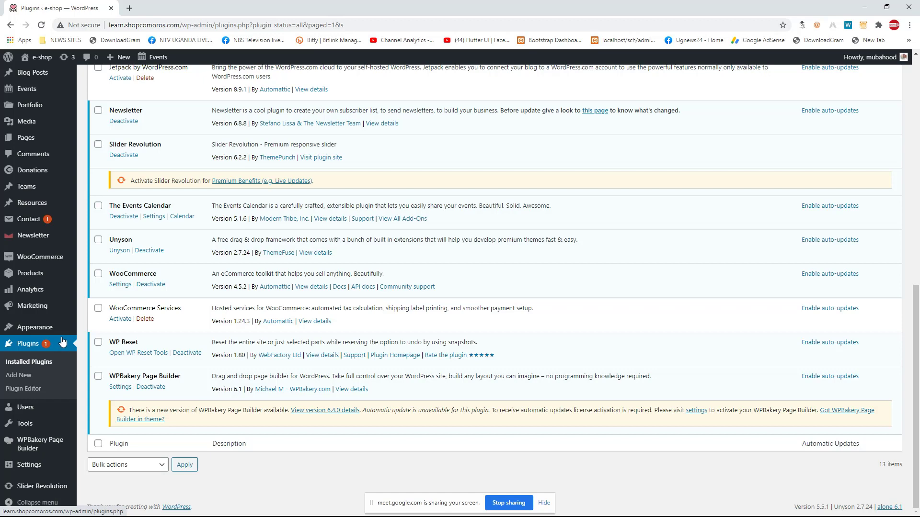
# Step: Open the WP Reset tool page in the WordPress admin
pyautogui.moveTo(61, 334)
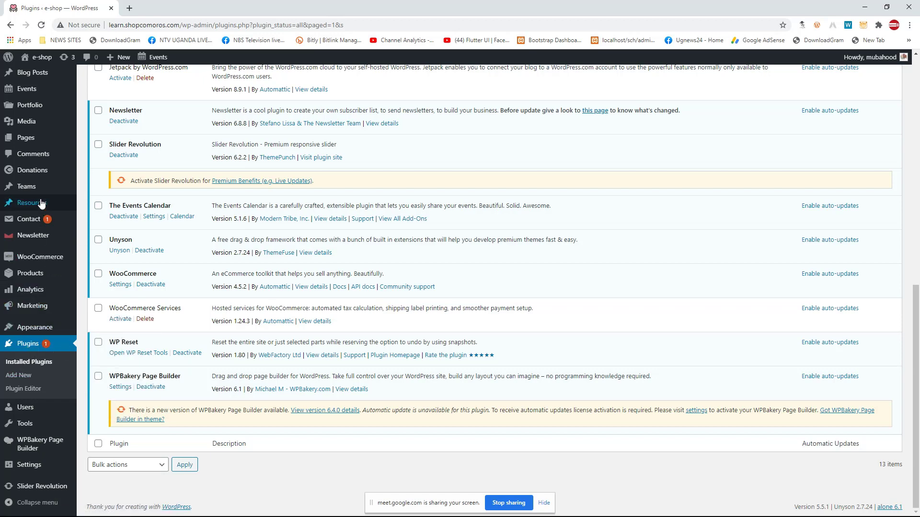
pyautogui.scroll(10, 95, 143)
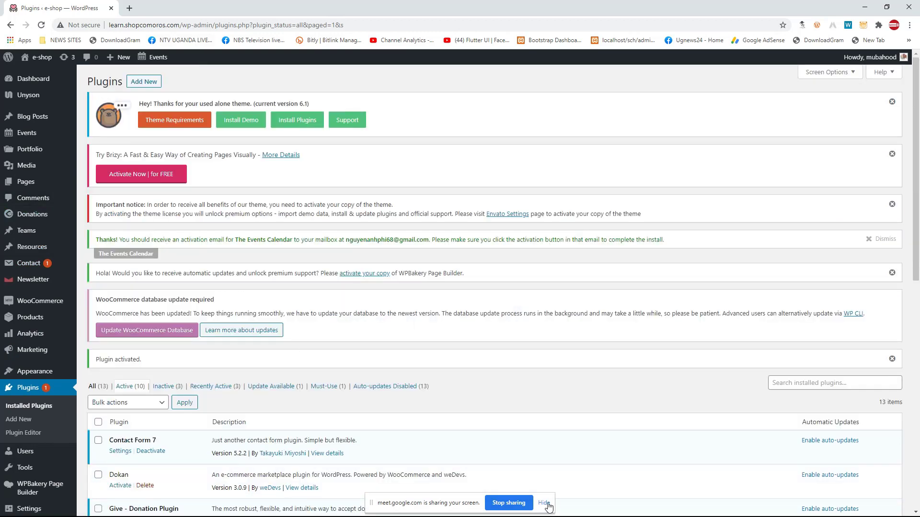
pyautogui.scroll(-6, 335, 287)
pyautogui.moveTo(36, 57)
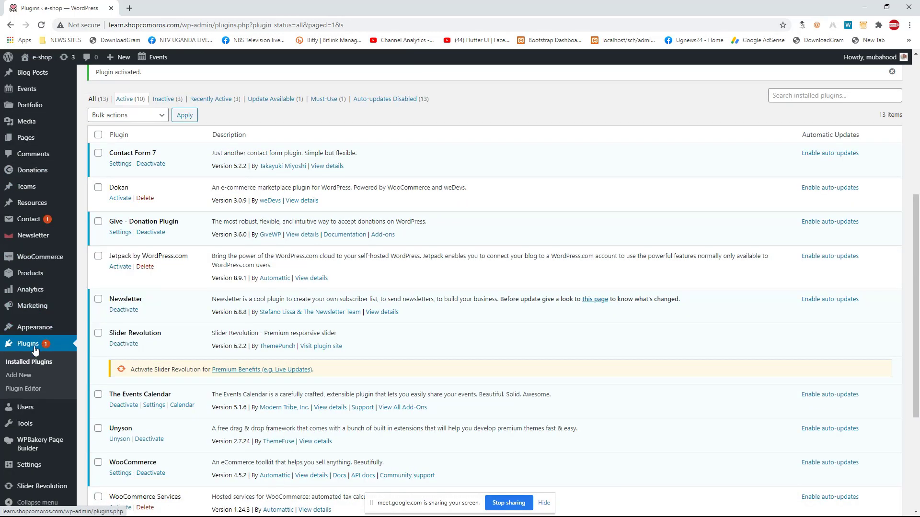
pyautogui.moveTo(26, 277)
pyautogui.scroll(-3, 18, 395)
pyautogui.moveTo(33, 474)
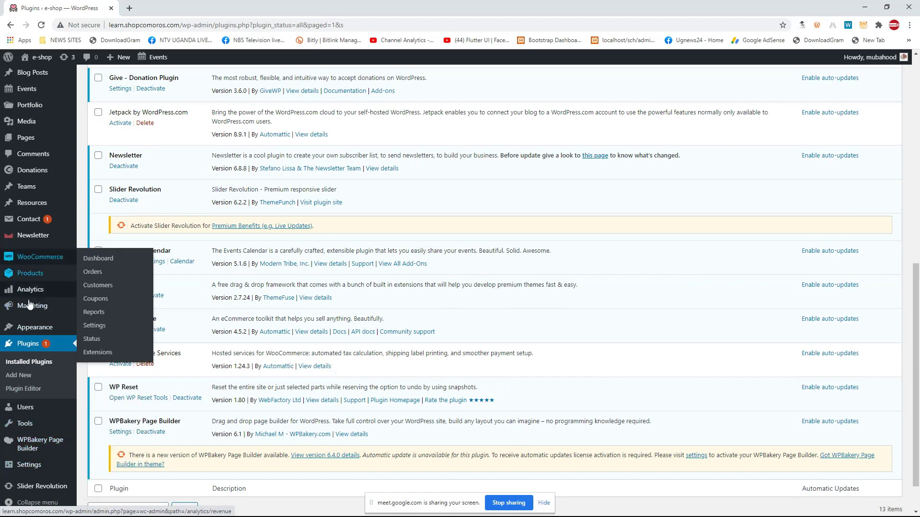
pyautogui.scroll(-1, 32, 386)
pyautogui.moveTo(25, 426)
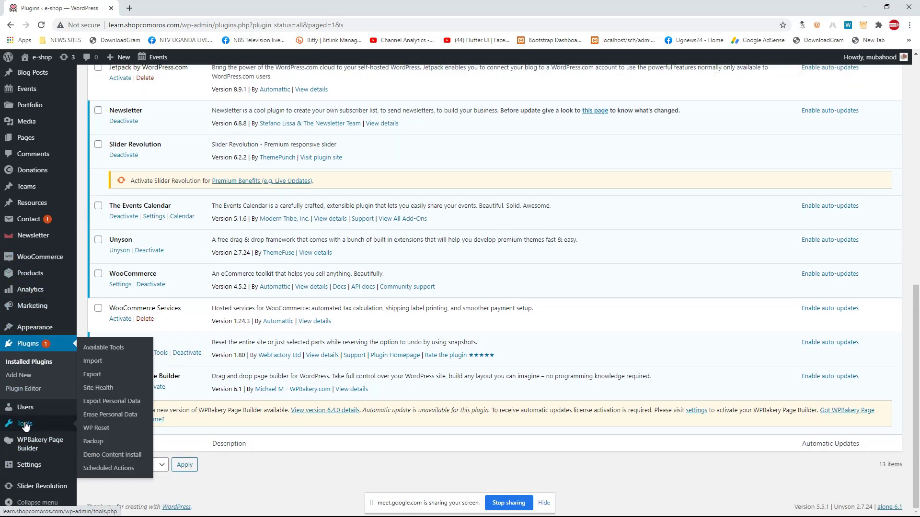
pyautogui.click(106, 429)
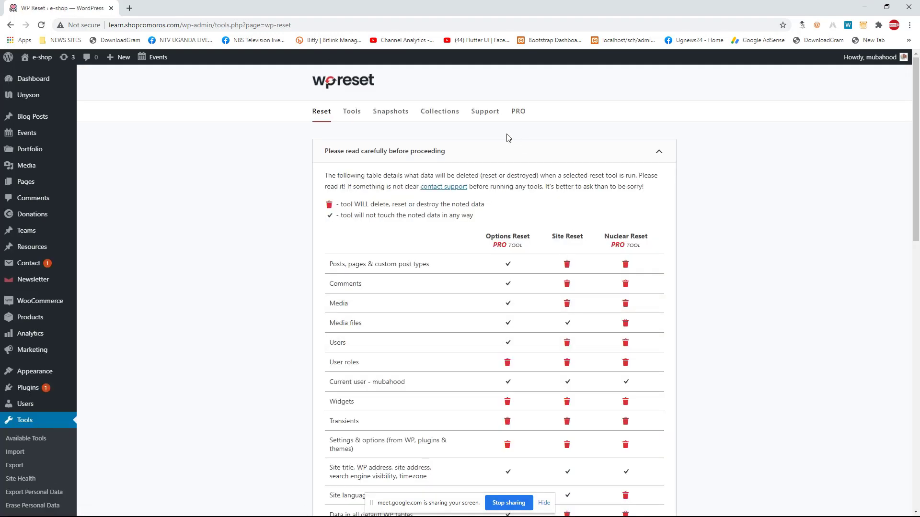
# Step: Reset the site with Site Reset, entering "reset" as confirmation and reactivating only the WP Reset plugin
pyautogui.scroll(-15, 432, 345)
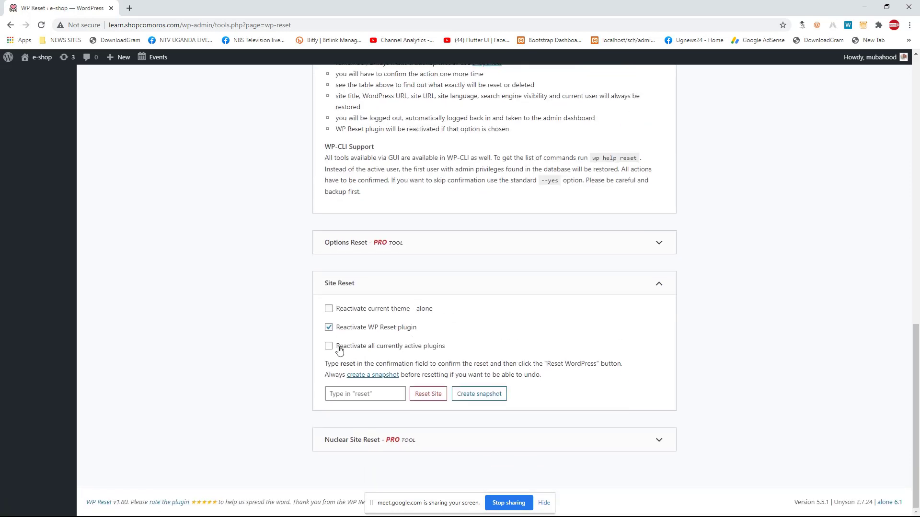
pyautogui.click(350, 391)
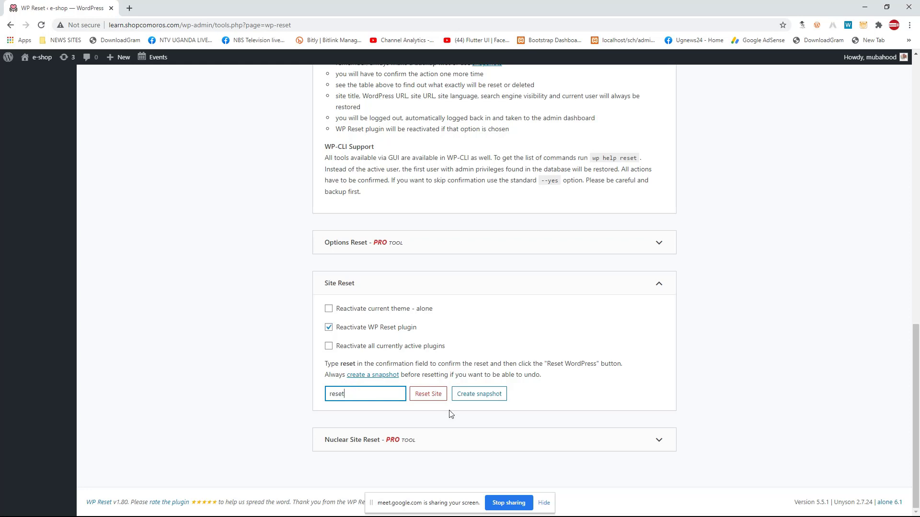
pyautogui.click(428, 399)
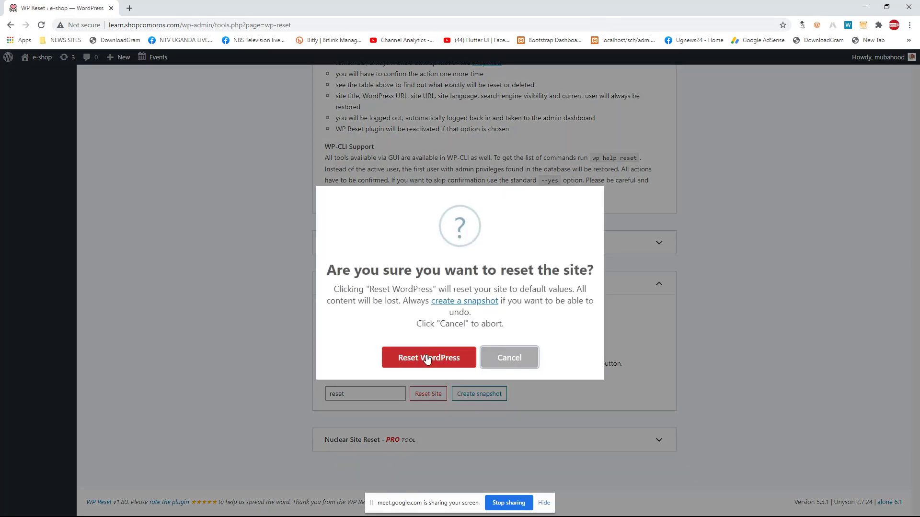
pyautogui.click(429, 360)
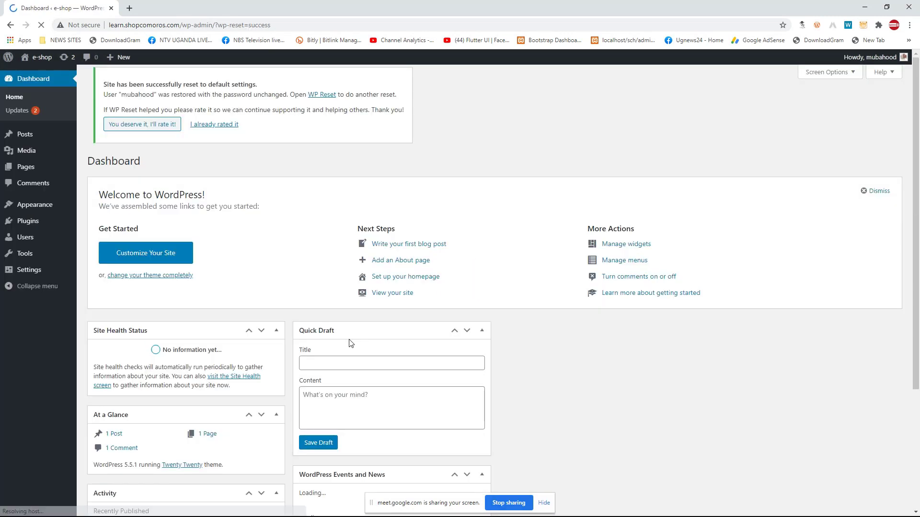
# Step: Visit the e-shop front page and look through it to check its state after the reset
pyautogui.click(44, 58)
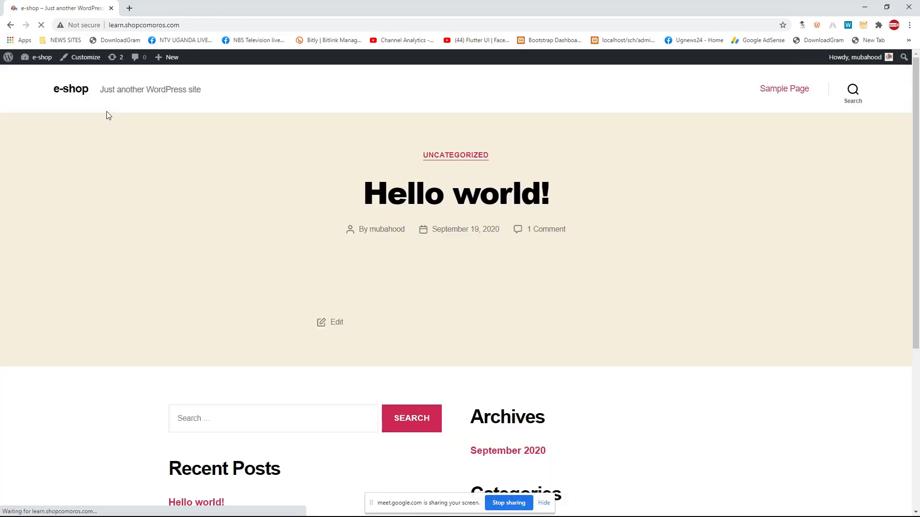
pyautogui.scroll(-5, 460, 246)
pyautogui.scroll(5, 462, 241)
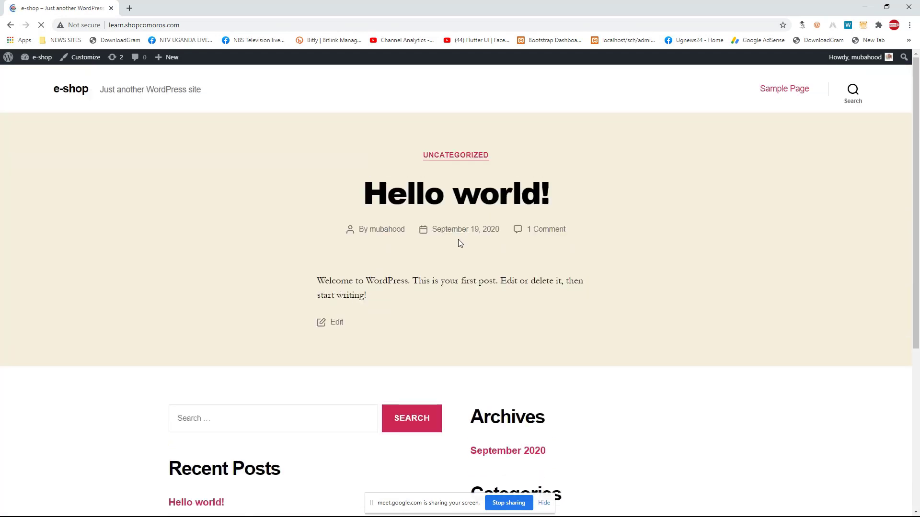
pyautogui.scroll(-5, 460, 243)
pyautogui.scroll(6, 461, 243)
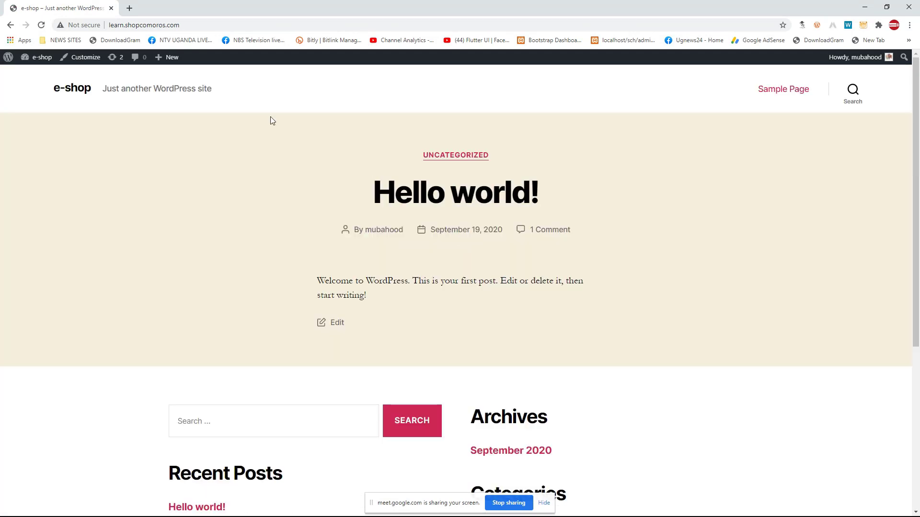
pyautogui.moveTo(46, 63)
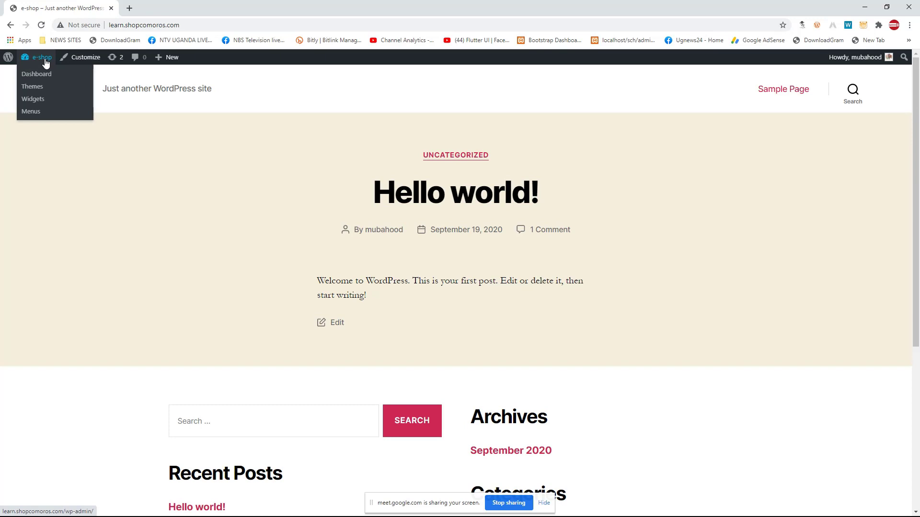
# Step: Update the Twenty Seventeen and Twenty Twenty themes from the WordPress Updates page, and view the e-shop front page
pyautogui.click(42, 57)
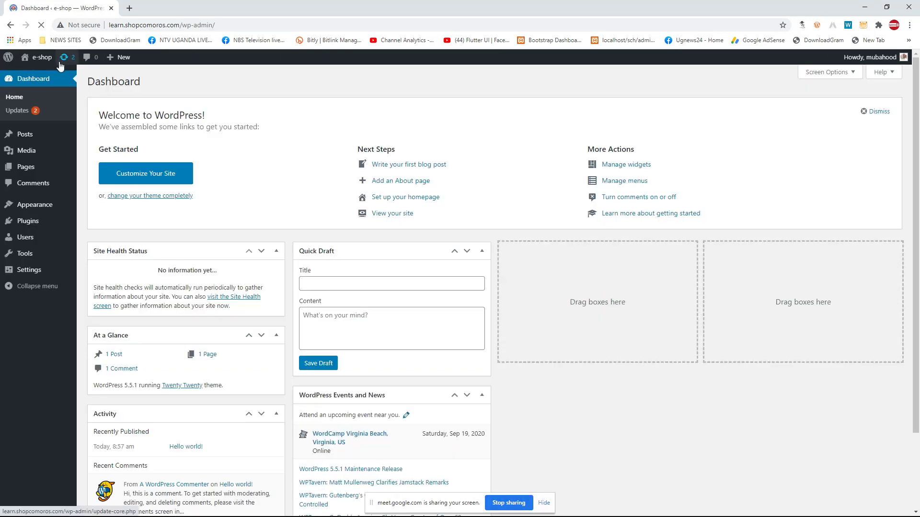
pyautogui.click(30, 113)
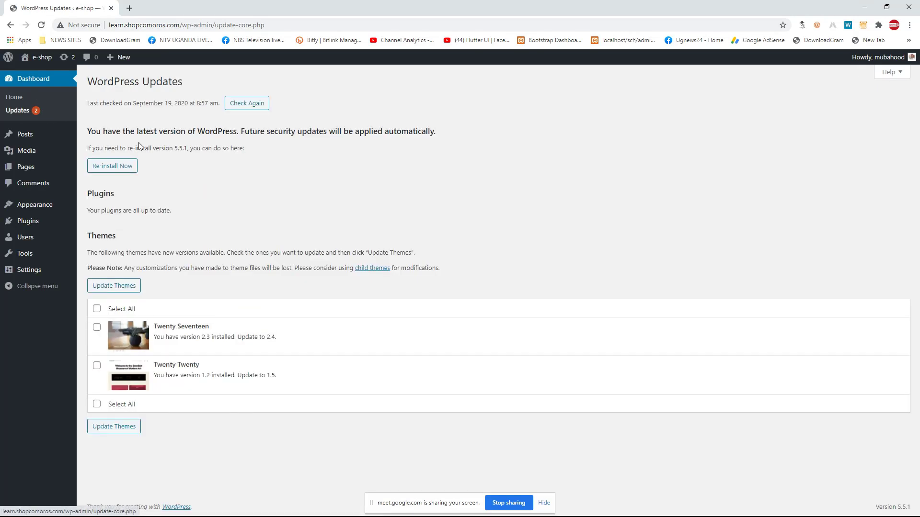
pyautogui.click(96, 309)
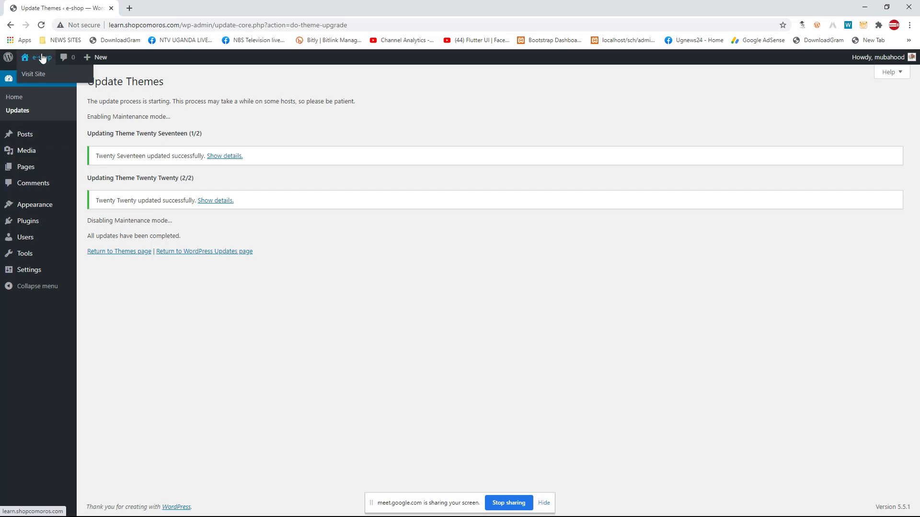
pyautogui.click(42, 57)
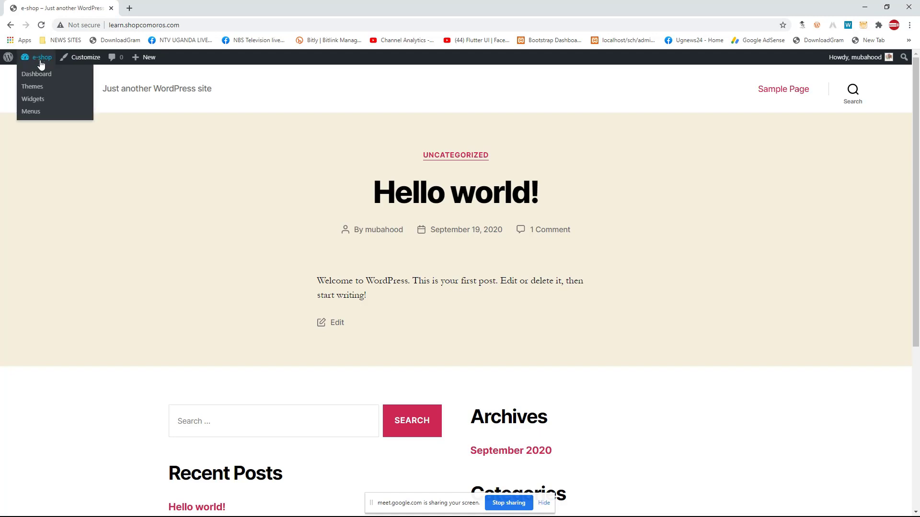
# Step: Open the installed themes list in the WordPress admin and view the details of the alone theme
pyautogui.click(38, 70)
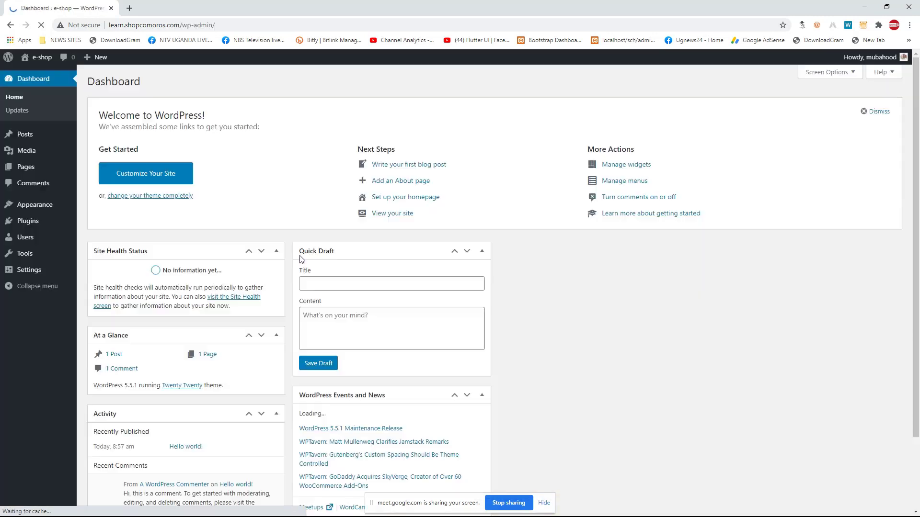
pyautogui.click(35, 206)
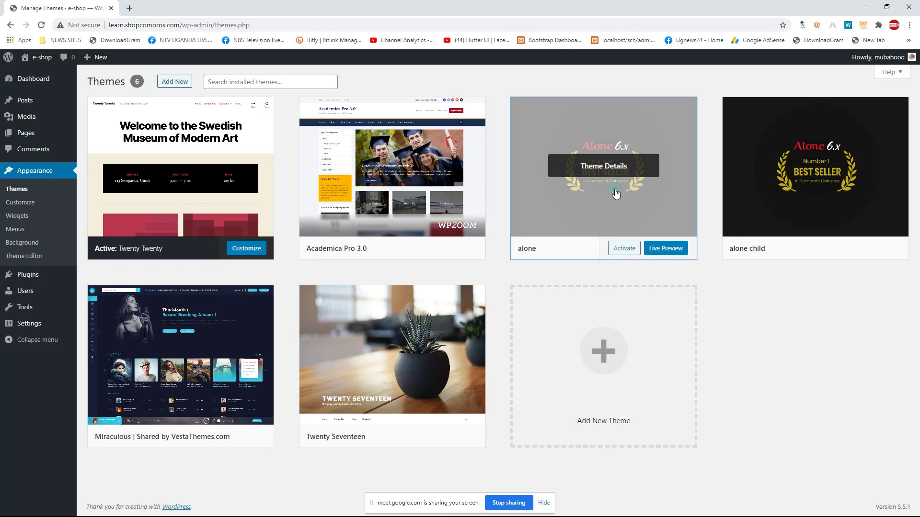
pyautogui.click(617, 193)
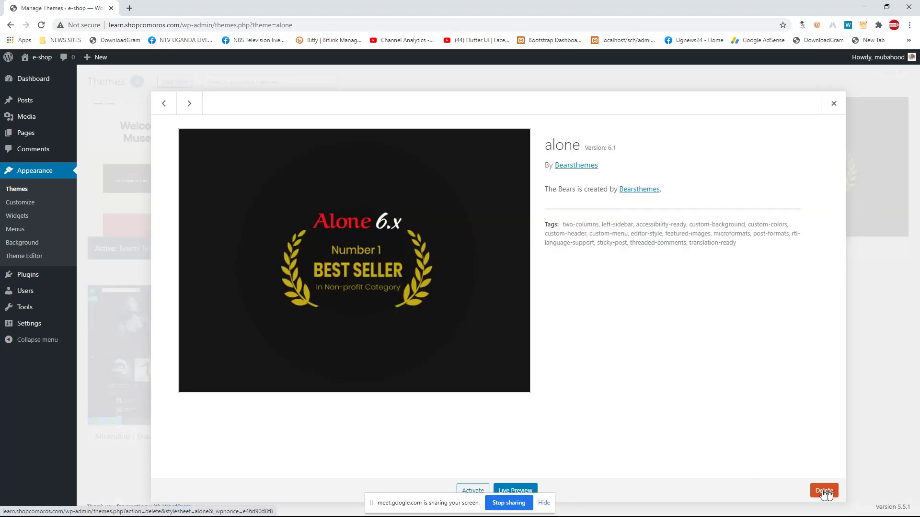
pyautogui.click(833, 104)
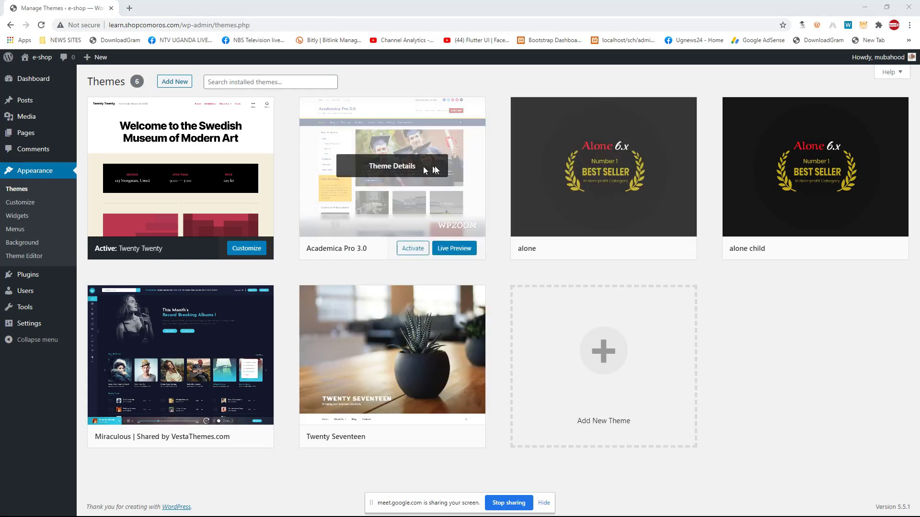
# Step: Locate 117892_alone61n.zip in the browser's download history and view it in its containing folder
pyautogui.hotkey('alt', 'Tab')
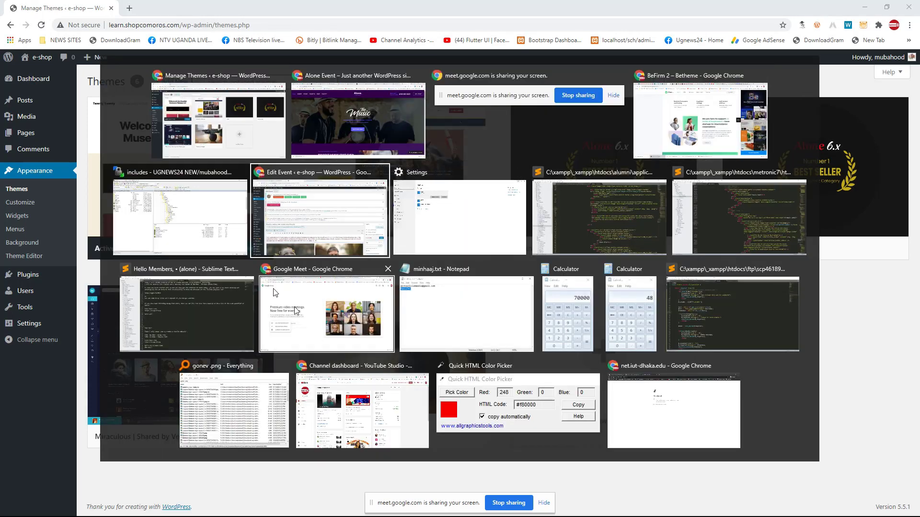
pyautogui.click(201, 127)
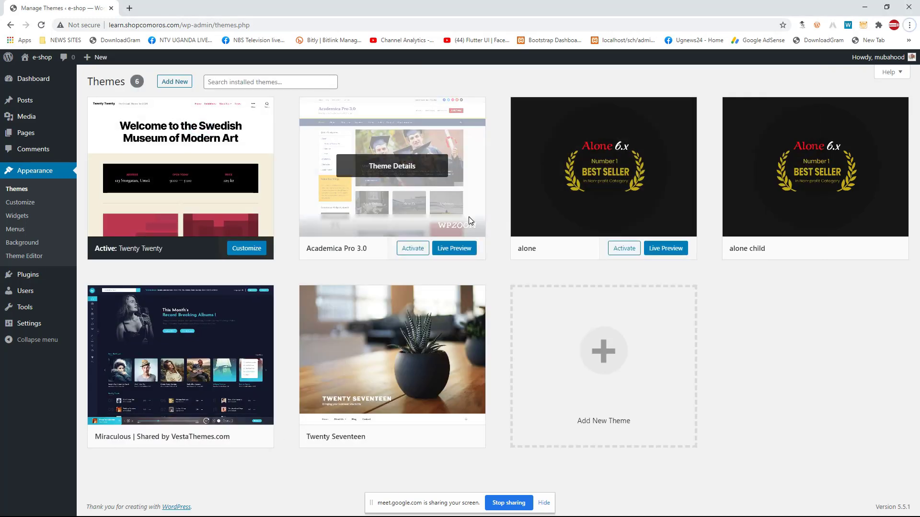
pyautogui.hotkey('ctrl', 'j')
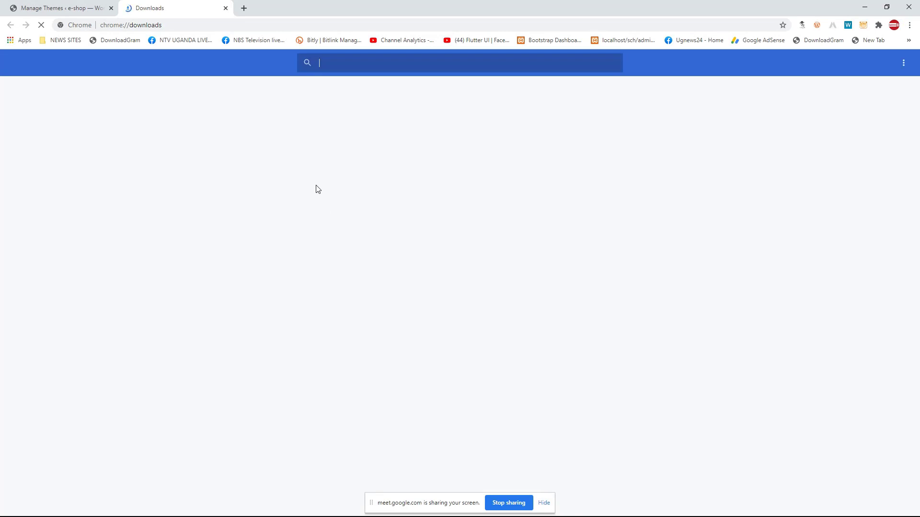
pyautogui.scroll(-1, 344, 336)
pyautogui.scroll(-2, 344, 339)
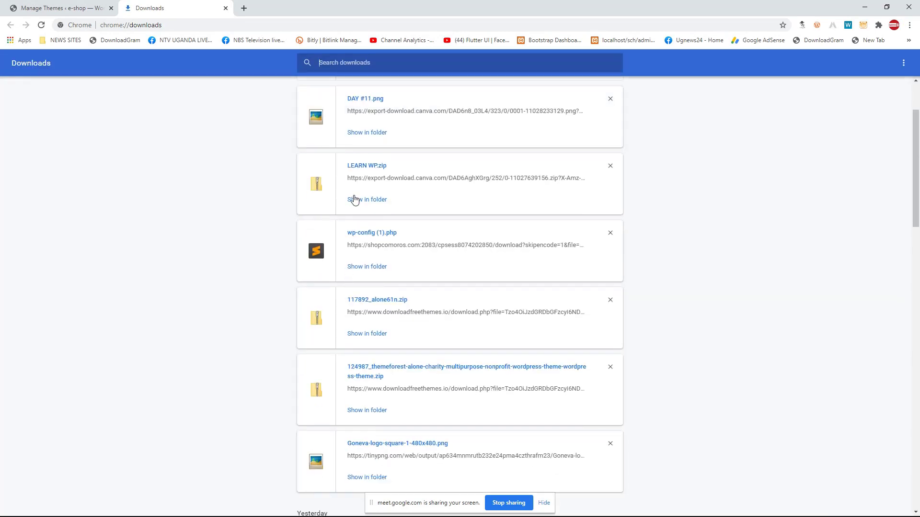
pyautogui.click(366, 334)
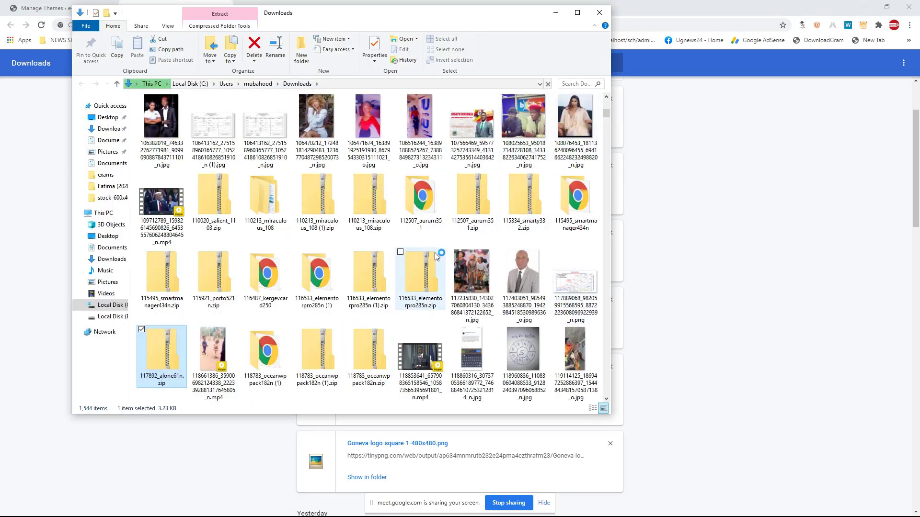
pyautogui.scroll(-5, 500, 216)
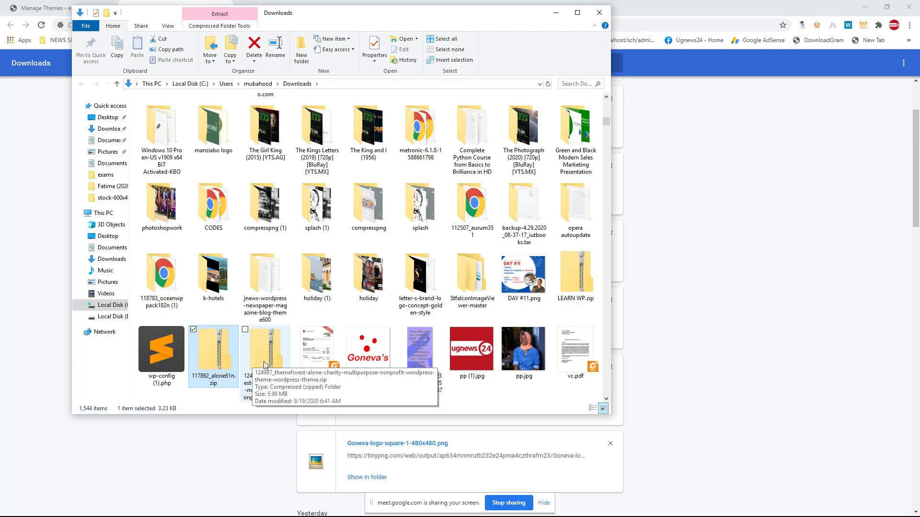
pyautogui.click(745, 296)
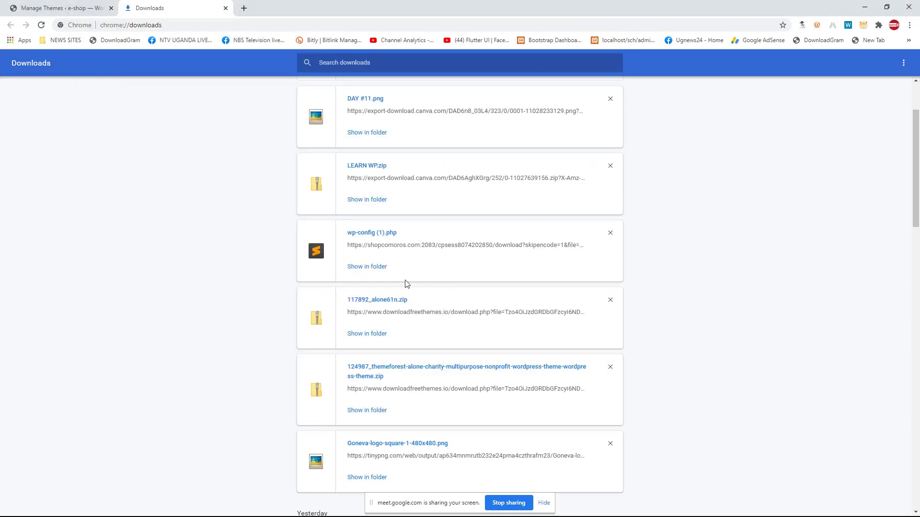
# Step: Show the 124987_themeforest-alone-charity-multipurpose-nonprofit-wordpress-theme-wordpress-theme.zip download in its folder and copy it
pyautogui.scroll(-1, 381, 358)
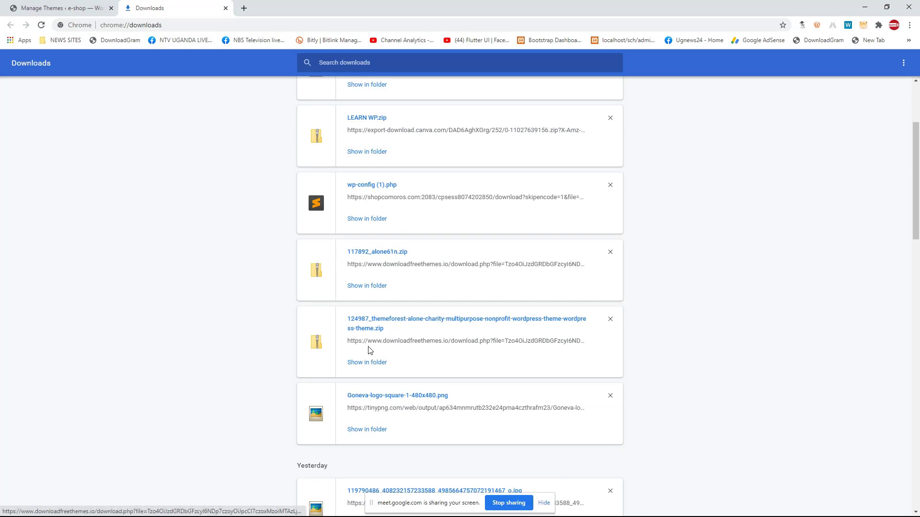
pyautogui.click(364, 363)
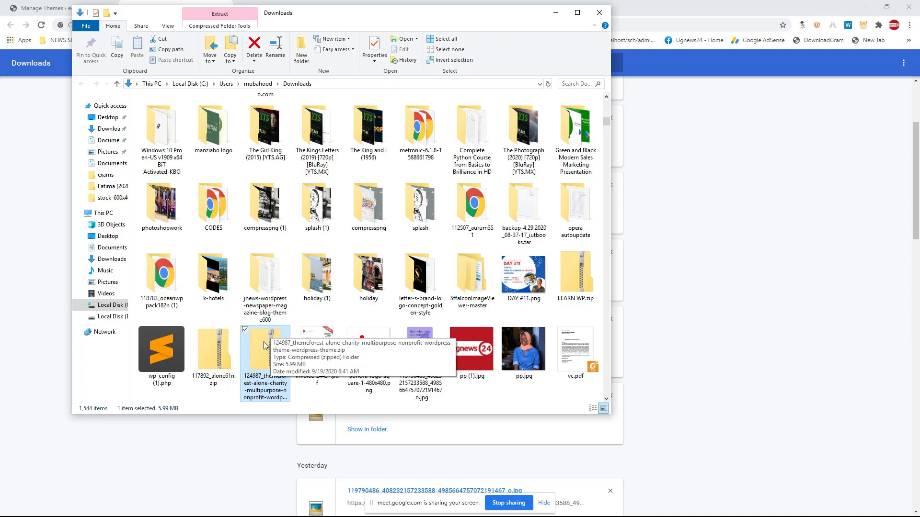
pyautogui.doubleClick(277, 343)
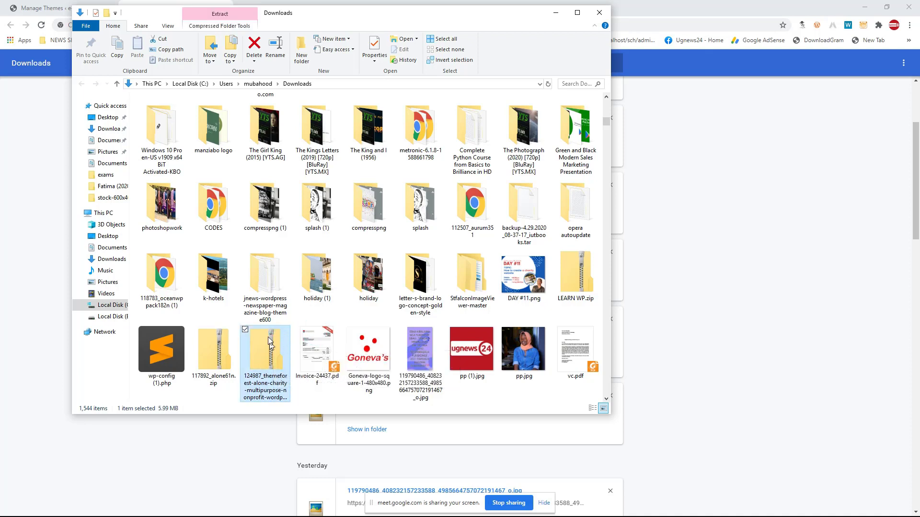
# Step: Open the My Themes folder inside Documents in File Explorer
pyautogui.moveTo(258, 350); pyautogui.dragTo(106, 143)
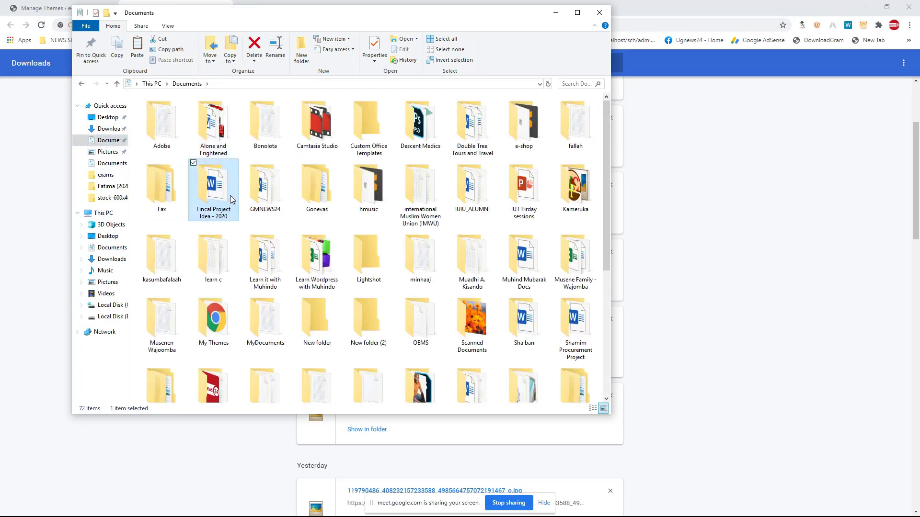
pyautogui.press('Right')
pyautogui.press('Right')
pyautogui.press('Right')
pyautogui.press('Right')
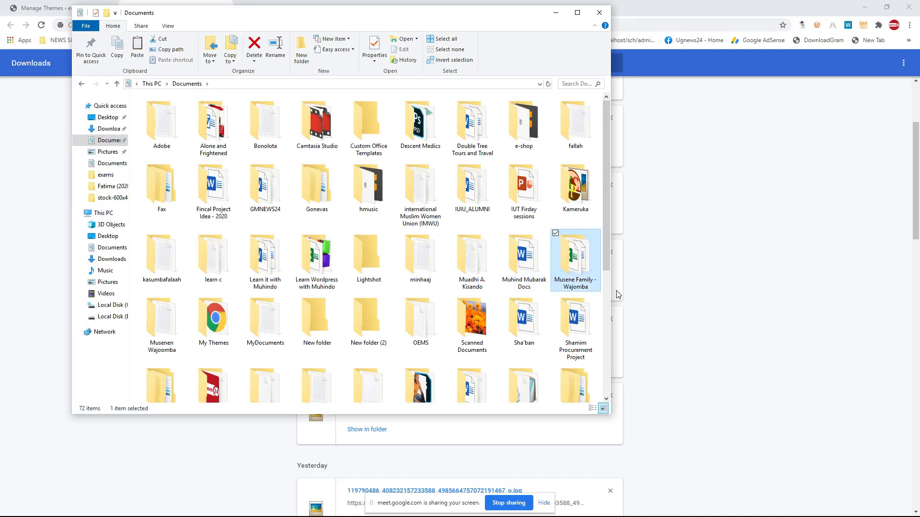
pyautogui.click(214, 321)
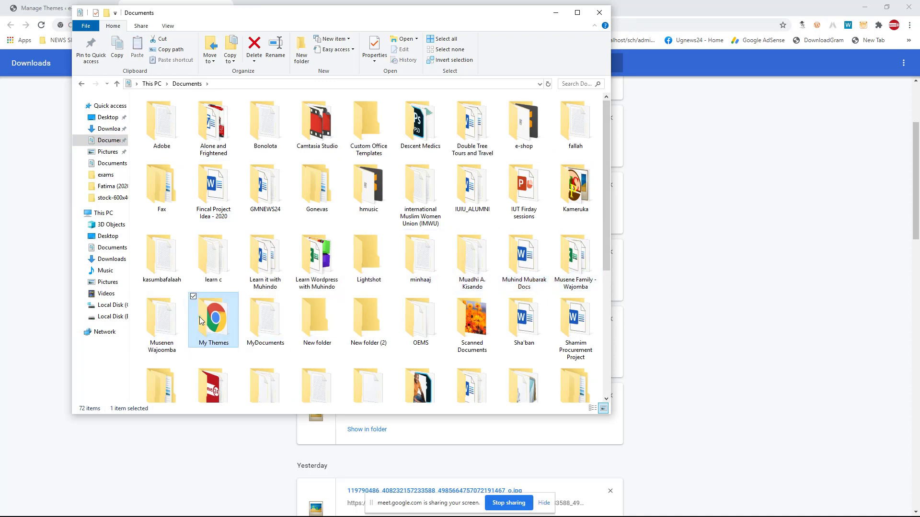
pyautogui.doubleClick(199, 317)
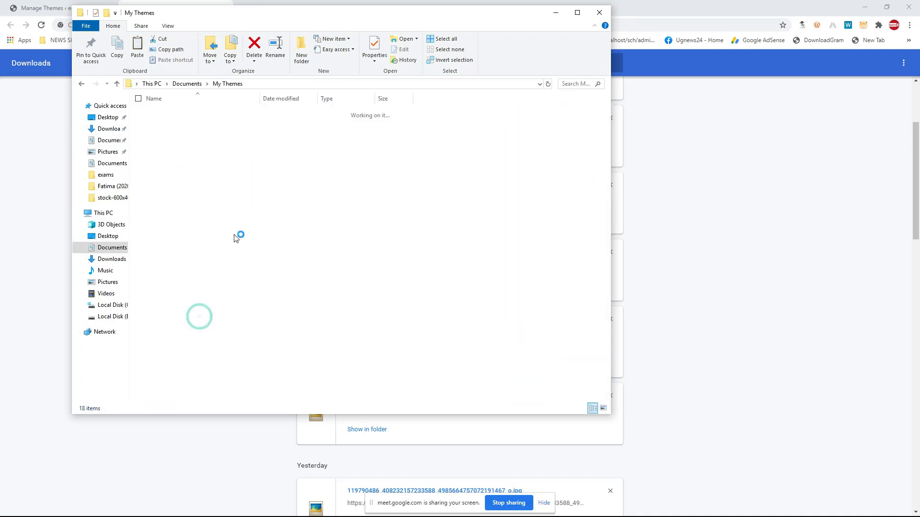
# Step: Create a folder named alone in My Themes and paste the Alone charity theme archive into it
pyautogui.click(302, 50)
pyautogui.write('alone')
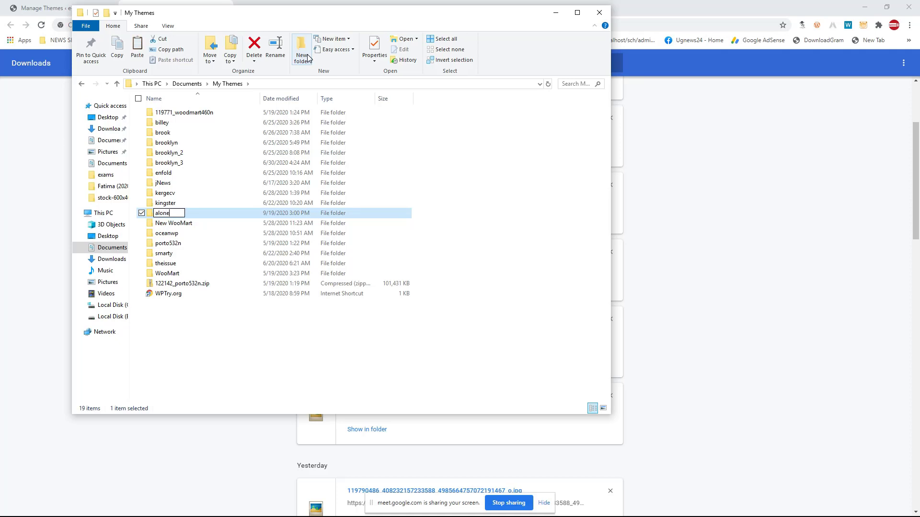
pyautogui.press('Return')
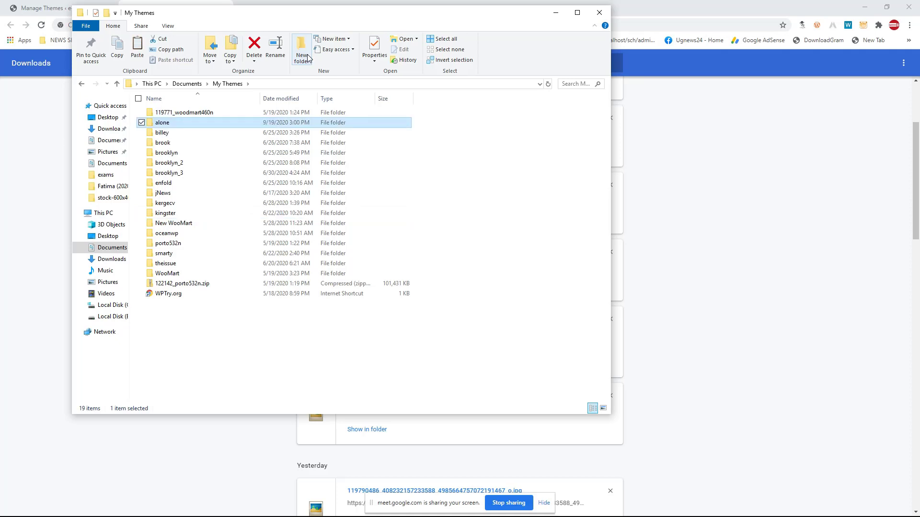
pyautogui.press('Return')
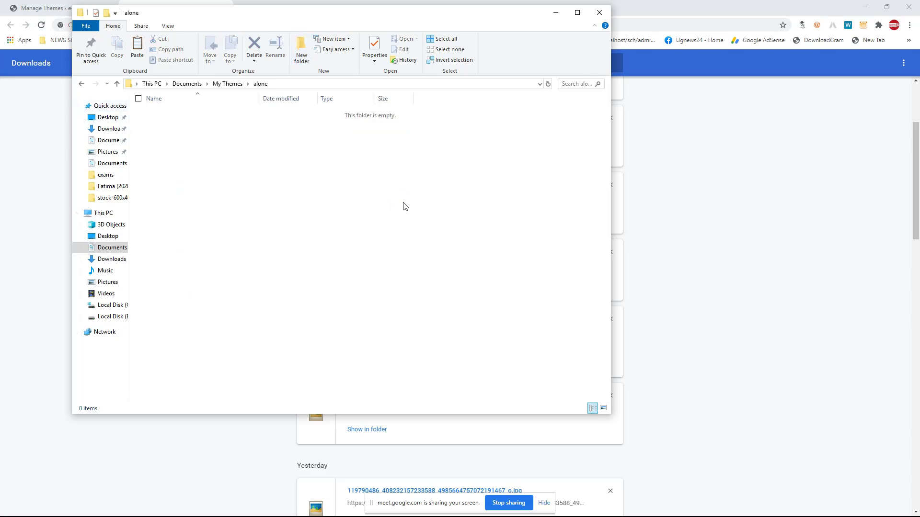
pyautogui.hotkey('ctrl', 'v')
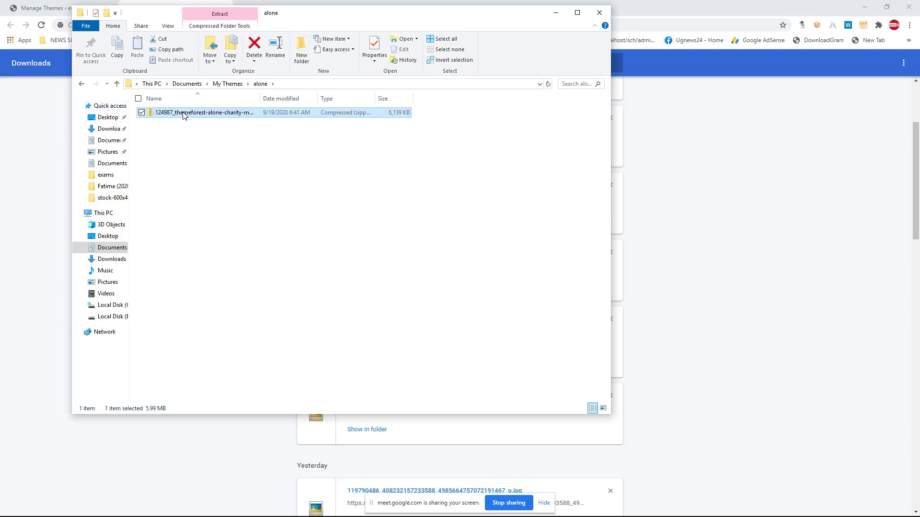
# Step: Extract the Alone charity theme archive directly into its current folder with 7-Zip
pyautogui.moveTo(301, 15); pyautogui.dragTo(444, 89)
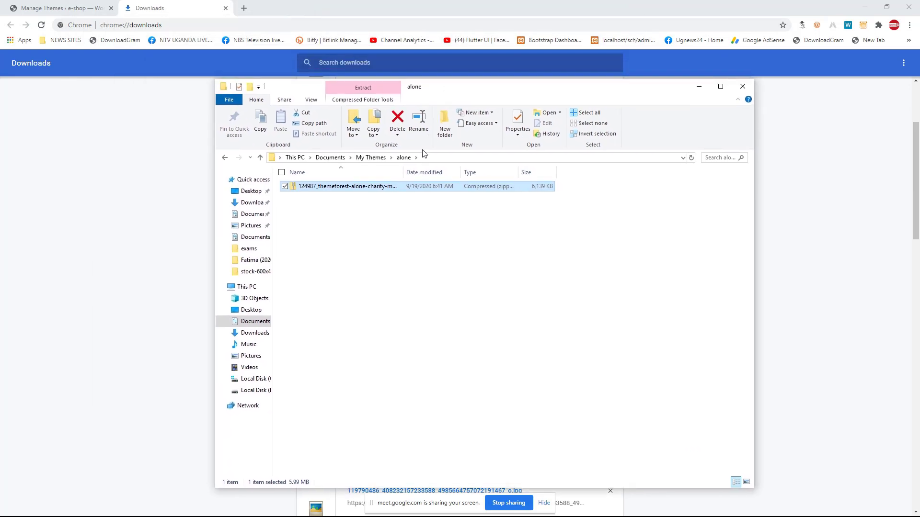
pyautogui.doubleClick(324, 187)
pyautogui.rightClick(322, 188)
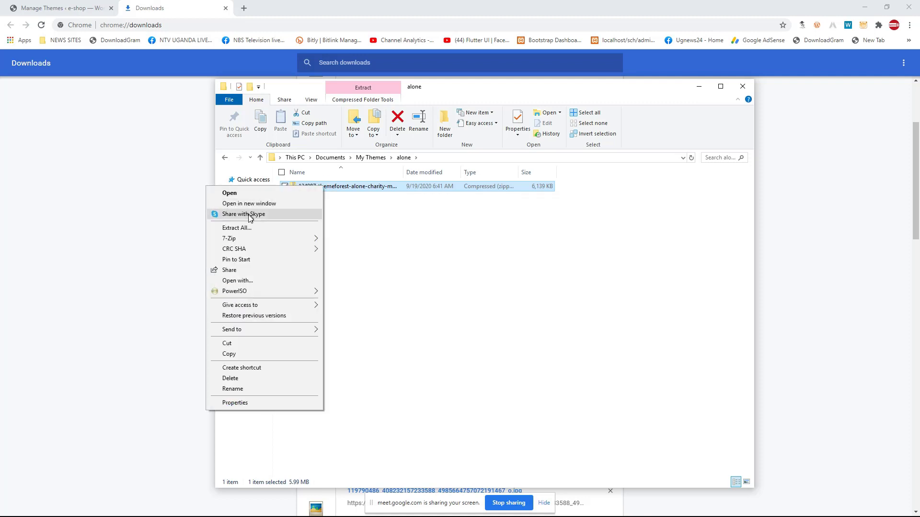
pyautogui.moveTo(246, 239)
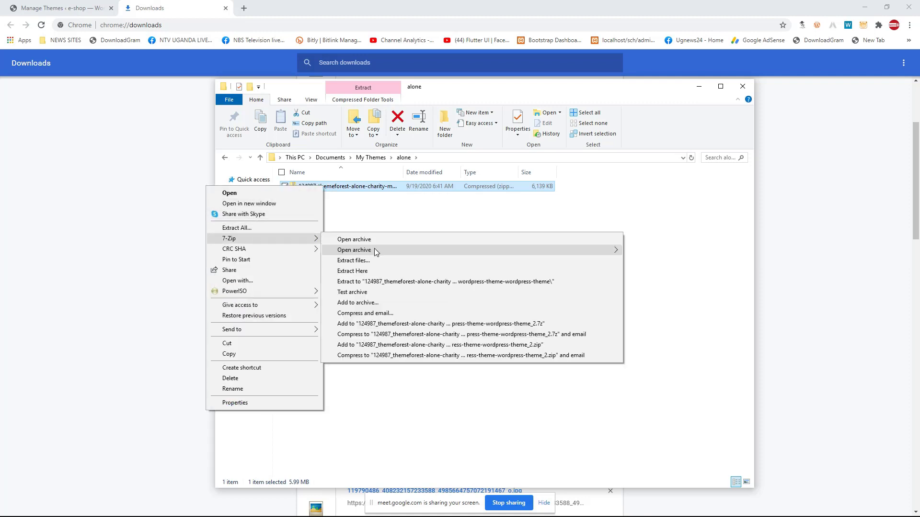
pyautogui.click(360, 271)
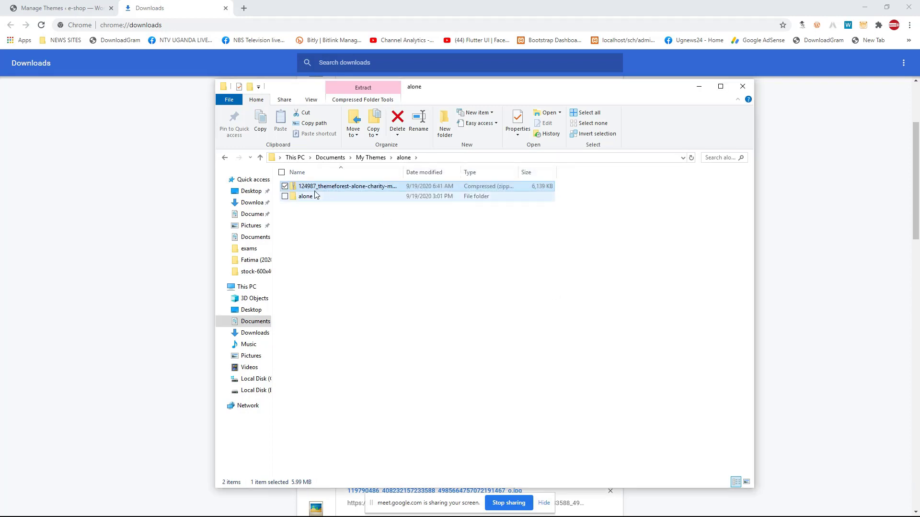
# Step: Open the extracted alone folder and look through its theme files and subfolders
pyautogui.click(313, 199)
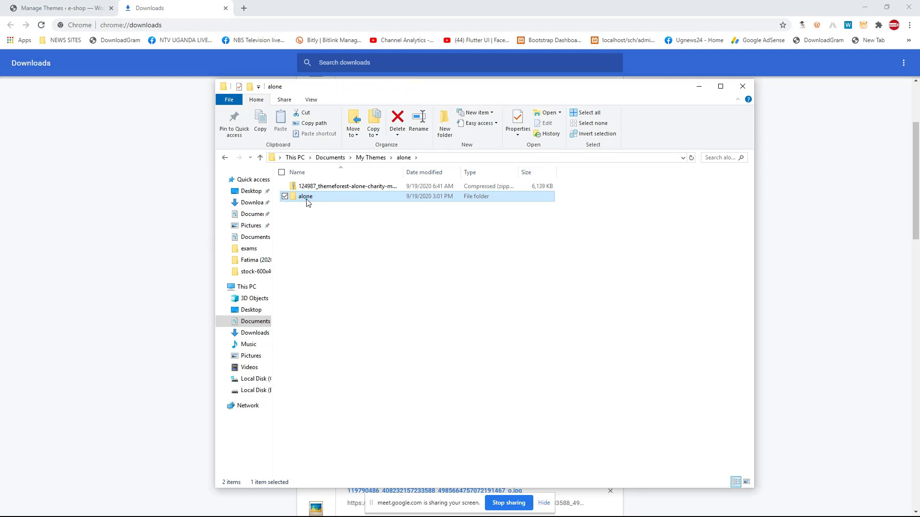
pyautogui.doubleClick(306, 198)
pyautogui.scroll(-5, 330, 305)
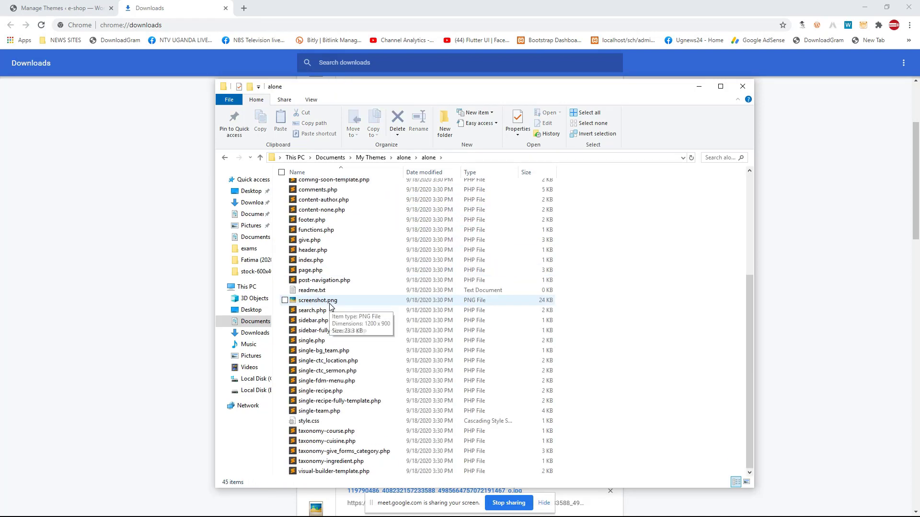
pyautogui.scroll(5, 307, 307)
pyautogui.scroll(-5, 319, 237)
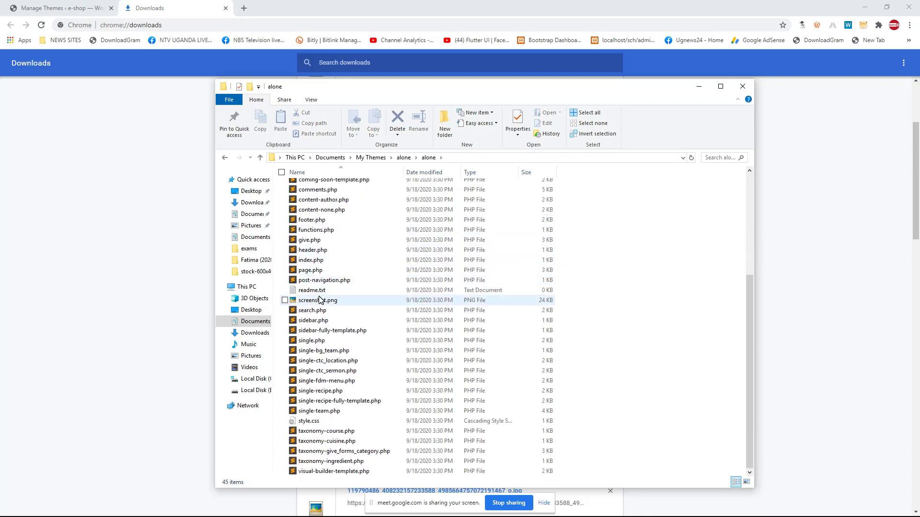
pyautogui.scroll(5, 325, 299)
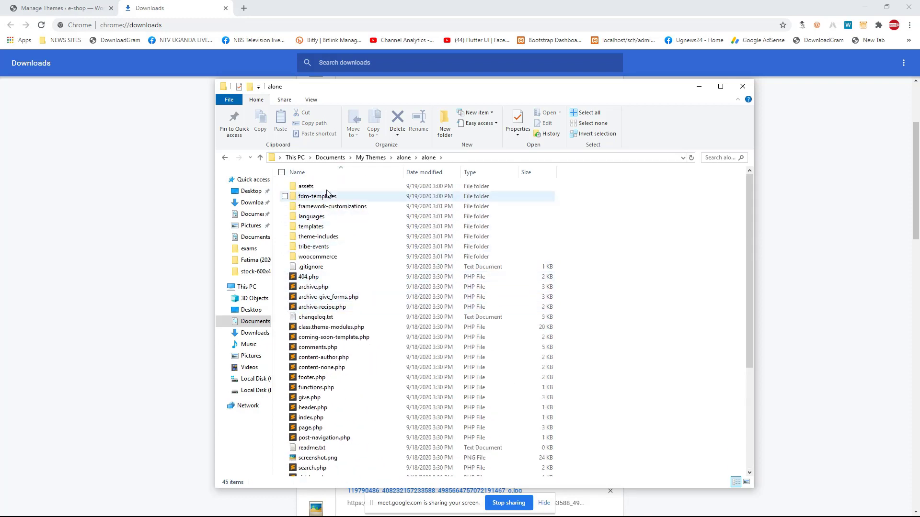
pyautogui.scroll(-5, 329, 379)
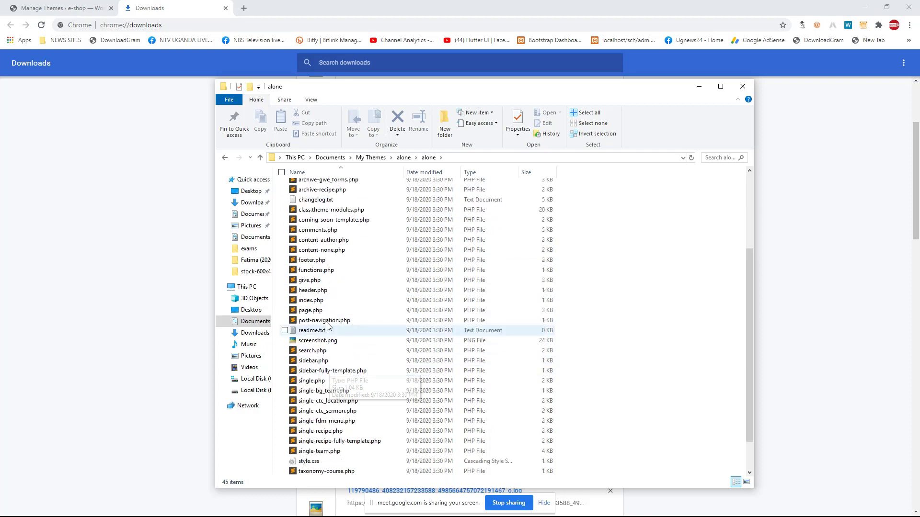
# Step: Go up to the parent alone folder, check the original archive beside the extracted alone folder, and reopen the extracted folder
pyautogui.scroll(2, 330, 278)
pyautogui.scroll(3, 329, 276)
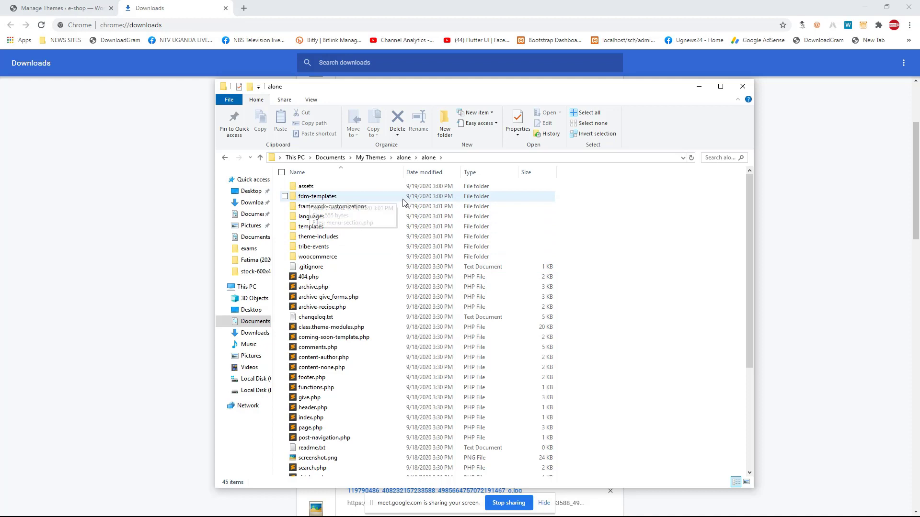
pyautogui.click(258, 157)
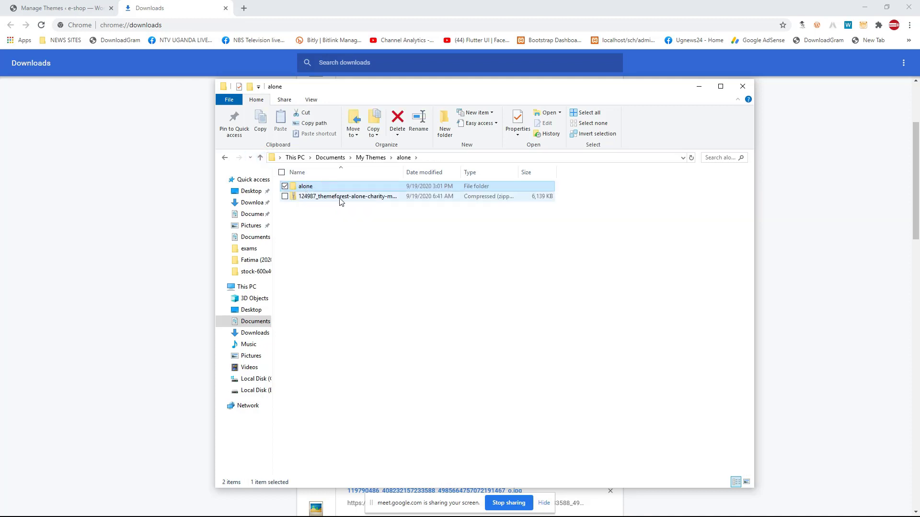
pyautogui.click(337, 199)
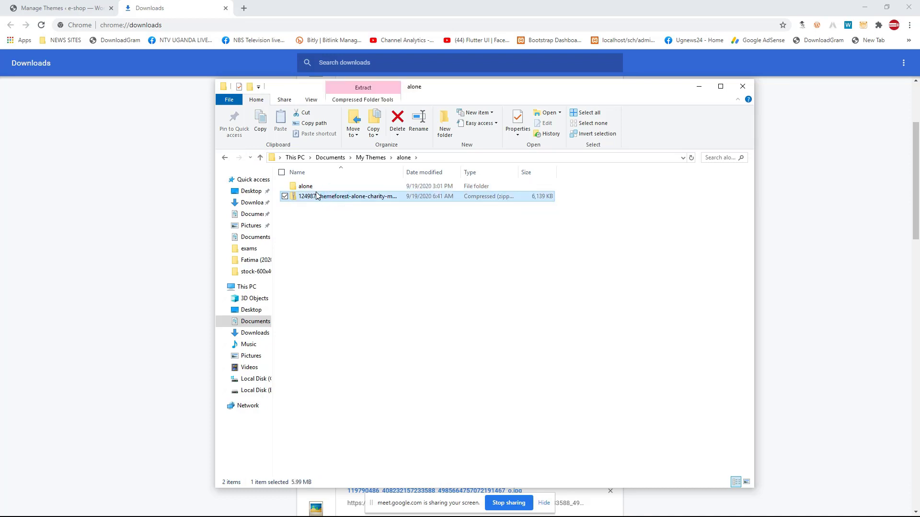
pyautogui.click(305, 187)
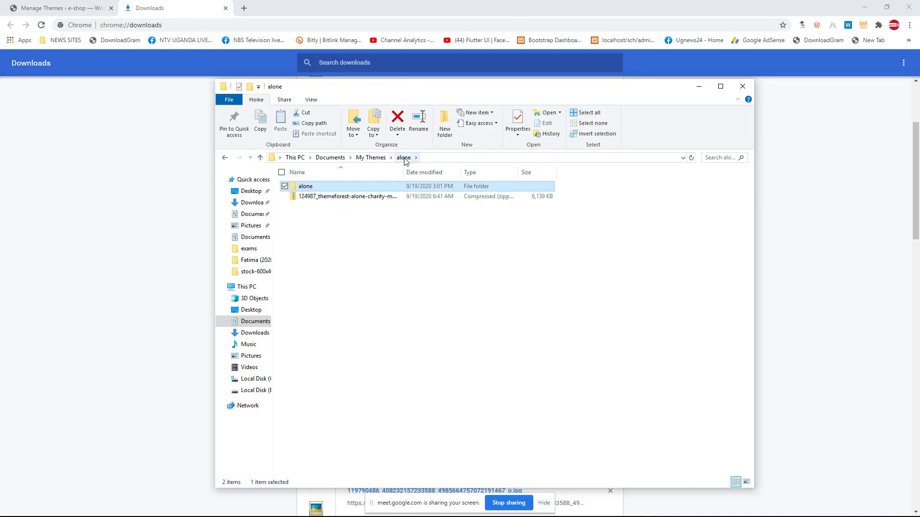
pyautogui.doubleClick(312, 187)
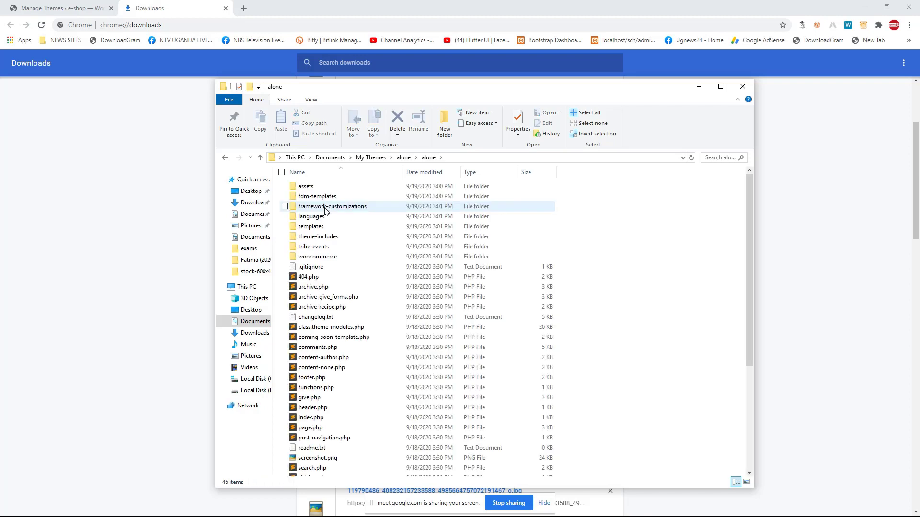
# Step: Examine the complete list of theme subfolders and files in the extracted alone folder, including style.css
pyautogui.scroll(-4, 305, 271)
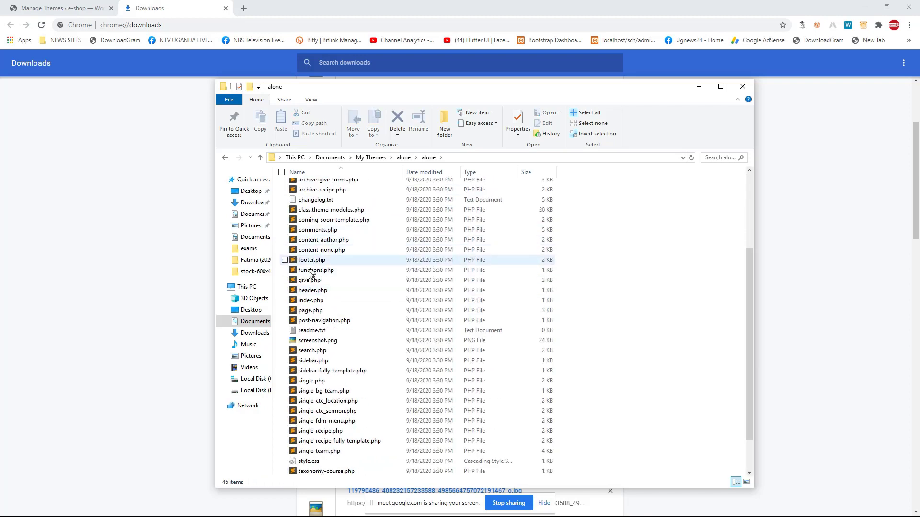
pyautogui.scroll(-2, 316, 431)
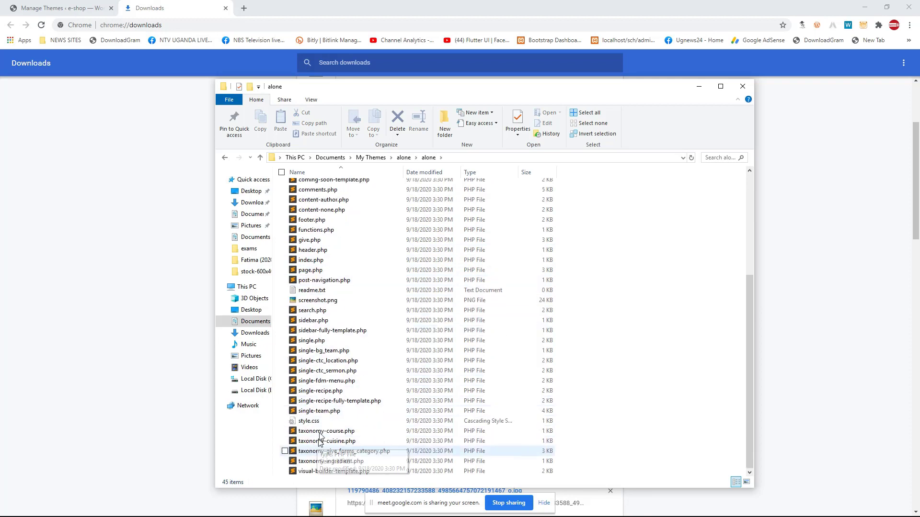
pyautogui.scroll(2, 326, 422)
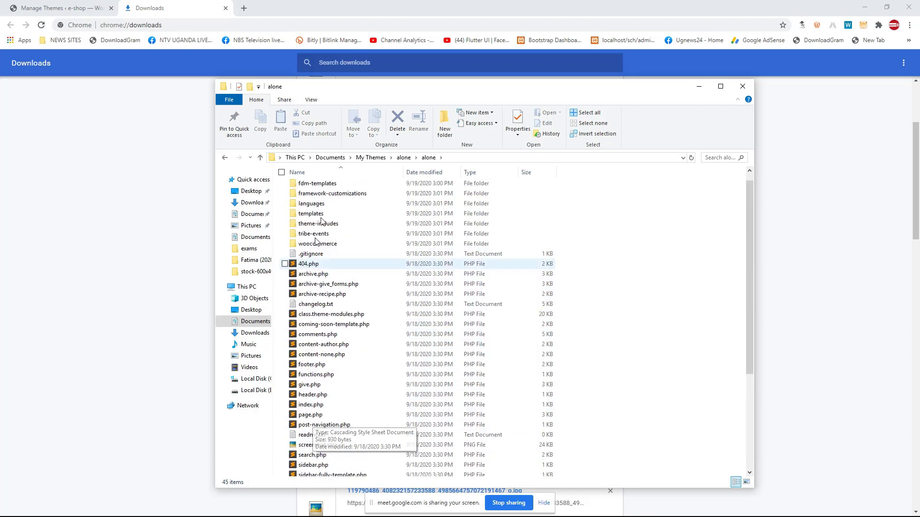
pyautogui.scroll(-2, 321, 307)
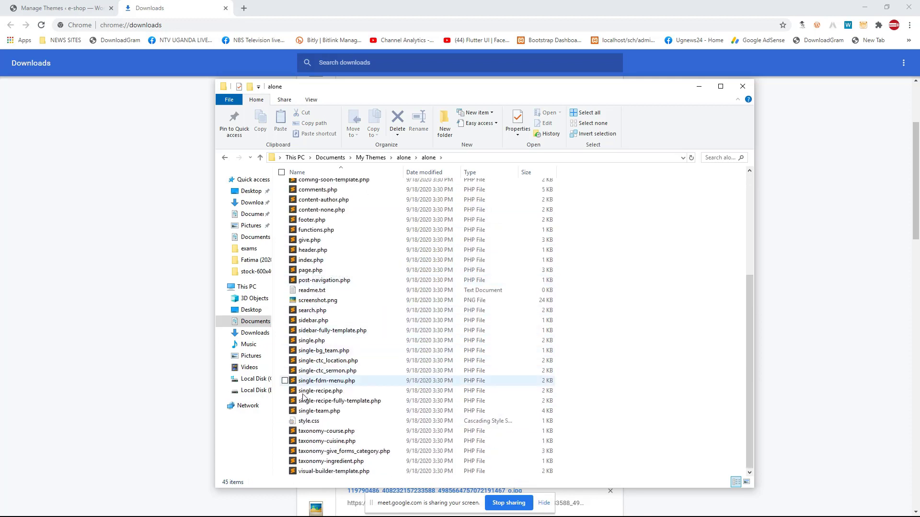
pyautogui.click(316, 425)
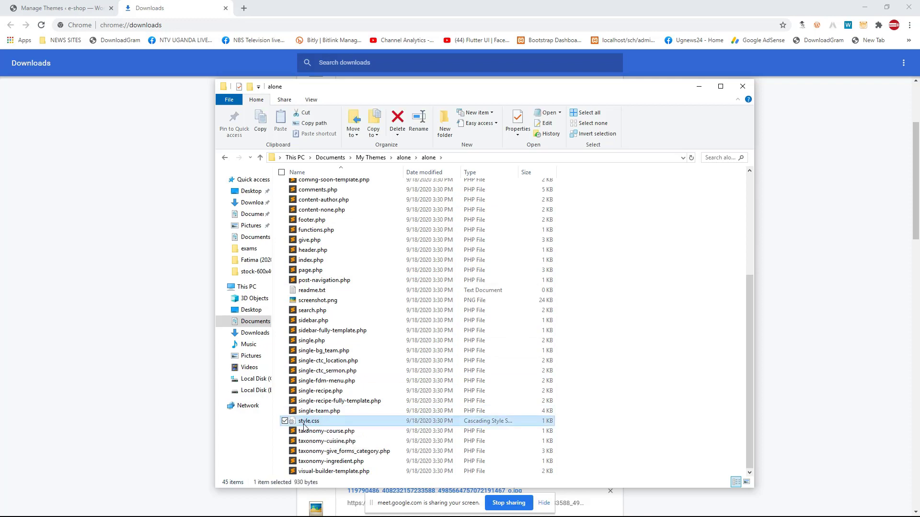
pyautogui.scroll(5, 343, 212)
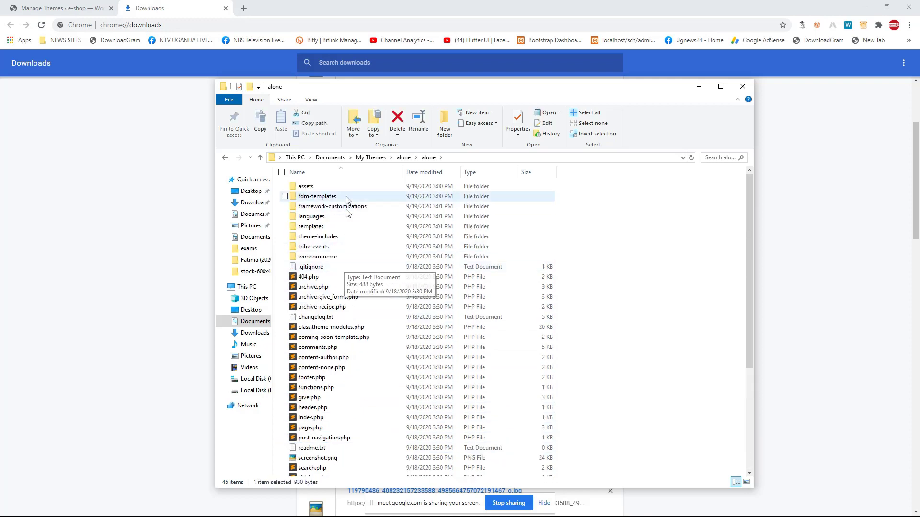
pyautogui.scroll(-5, 355, 194)
pyautogui.scroll(5, 356, 192)
pyautogui.scroll(-5, 359, 189)
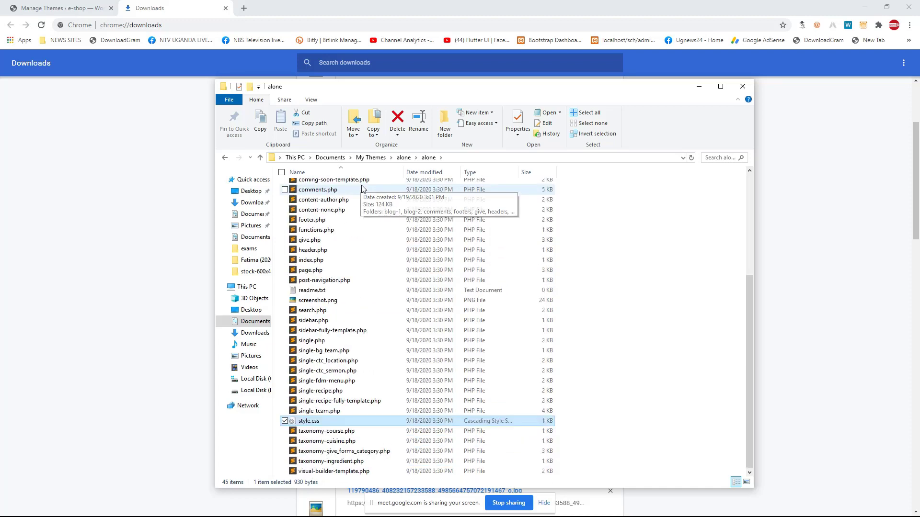
pyautogui.scroll(1, 364, 183)
pyautogui.scroll(-1, 365, 186)
pyautogui.scroll(5, 365, 186)
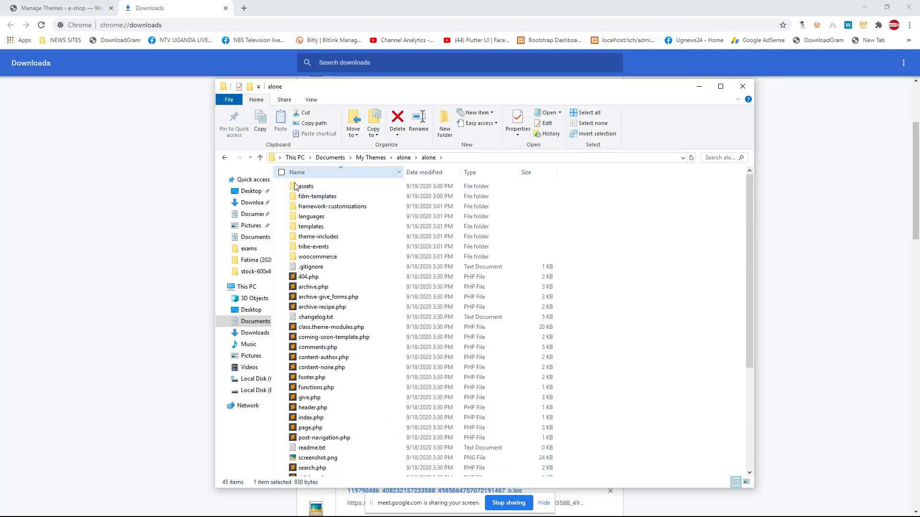
pyautogui.scroll(-5, 335, 246)
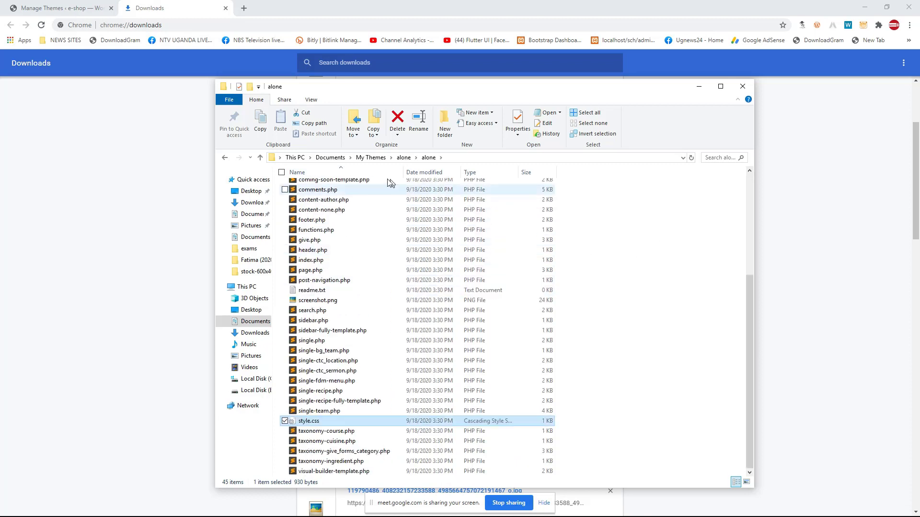
pyautogui.scroll(5, 360, 191)
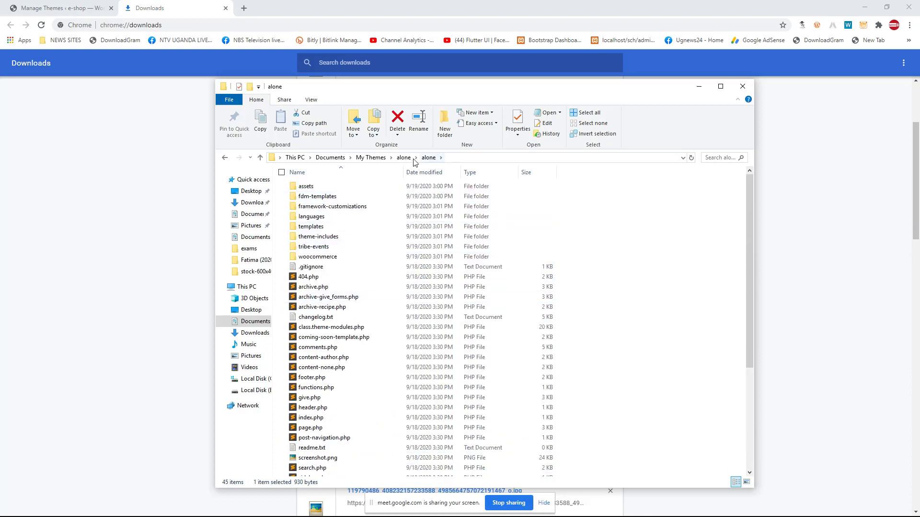
# Step: Compress all the files and subfolders inside the extracted alone theme folder into alone.zip with 7-Zip
pyautogui.click(396, 158)
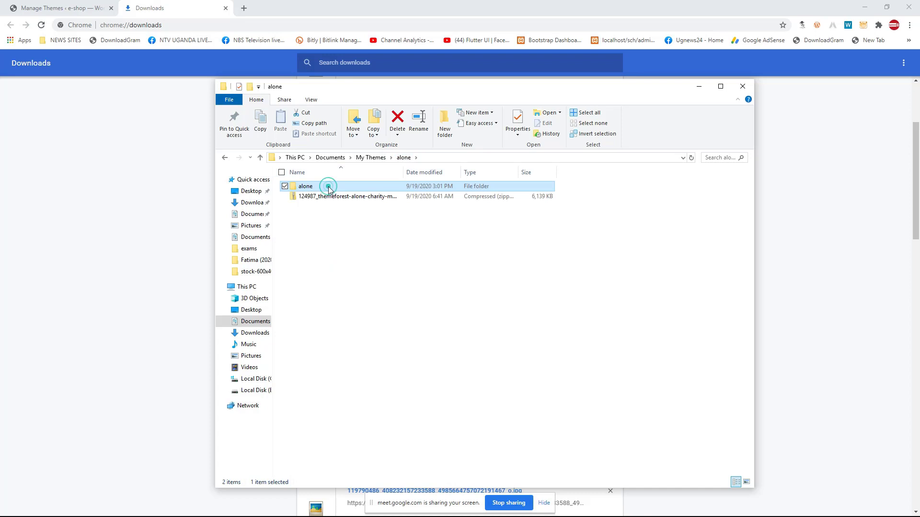
pyautogui.doubleClick(329, 186)
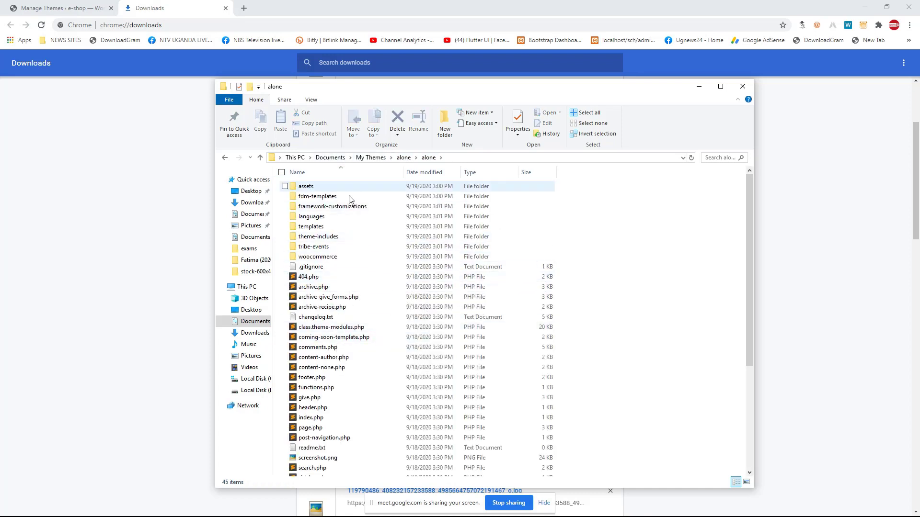
pyautogui.click(321, 199)
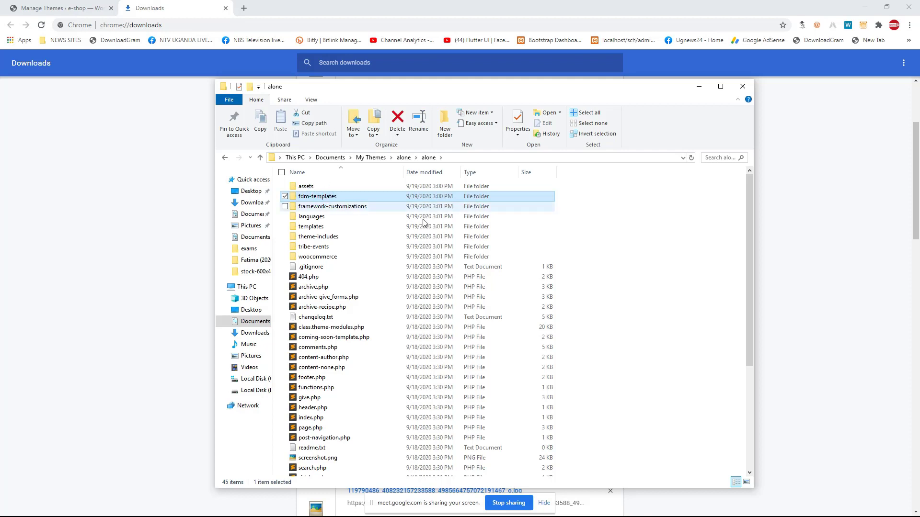
pyautogui.click(623, 258)
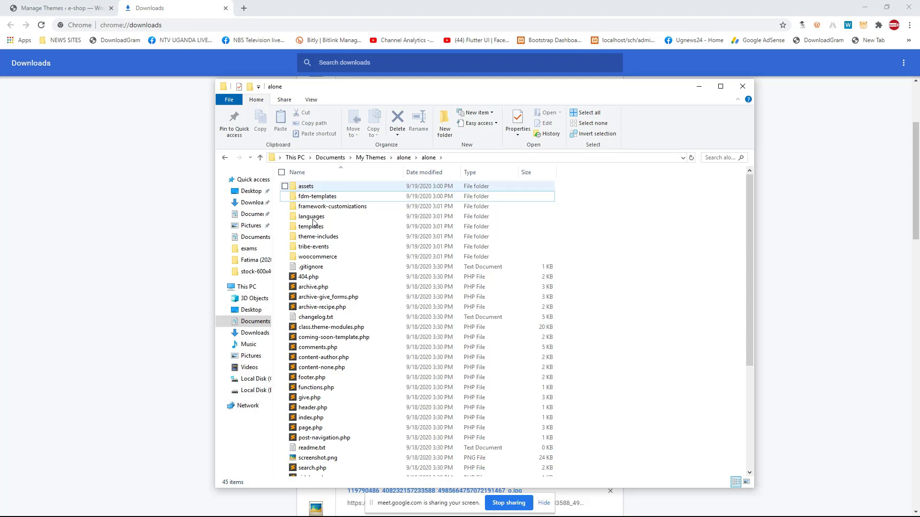
pyautogui.hotkey('ctrl', 'a')
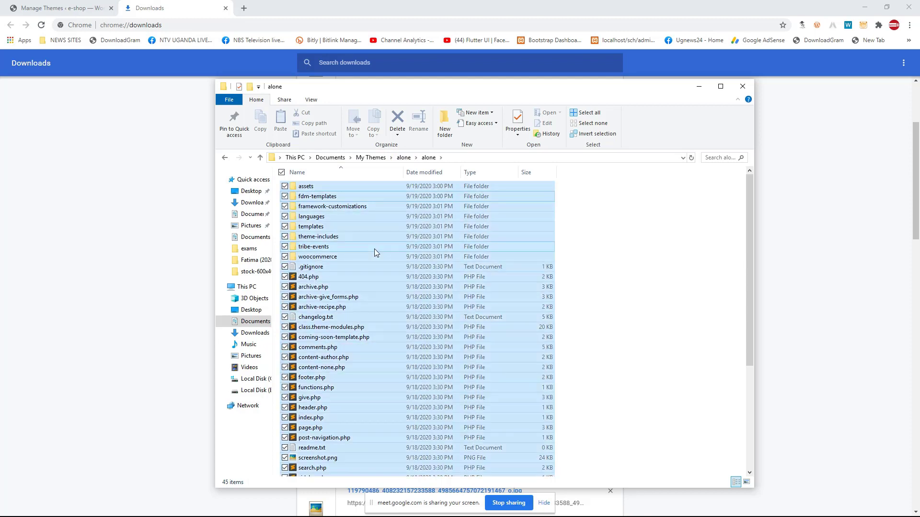
pyautogui.rightClick(350, 249)
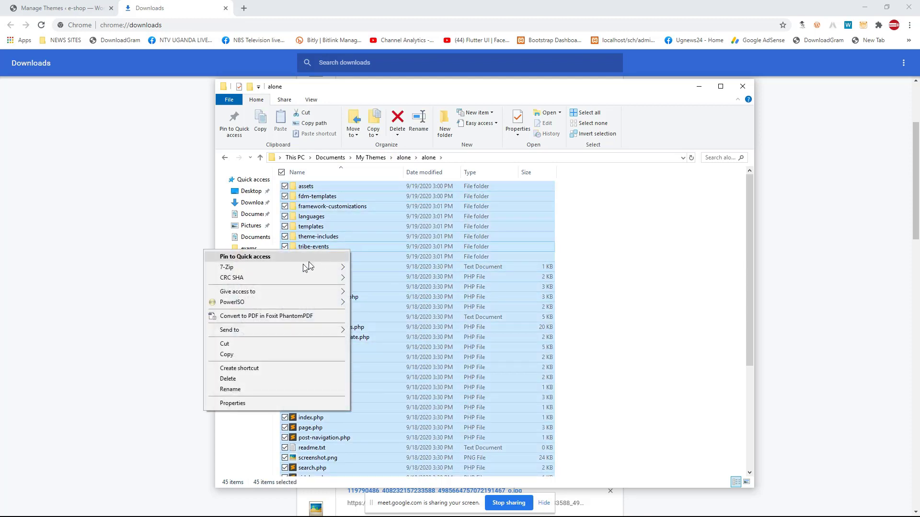
pyautogui.moveTo(275, 269)
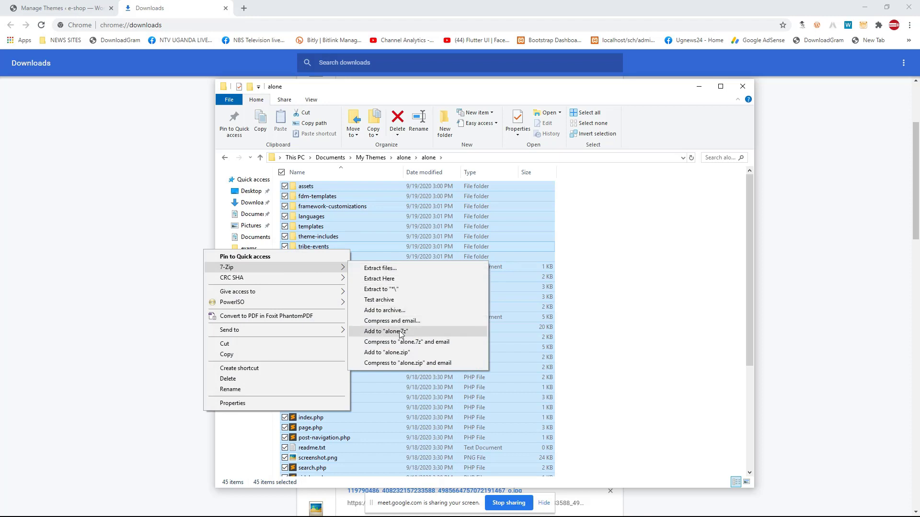
pyautogui.click(399, 356)
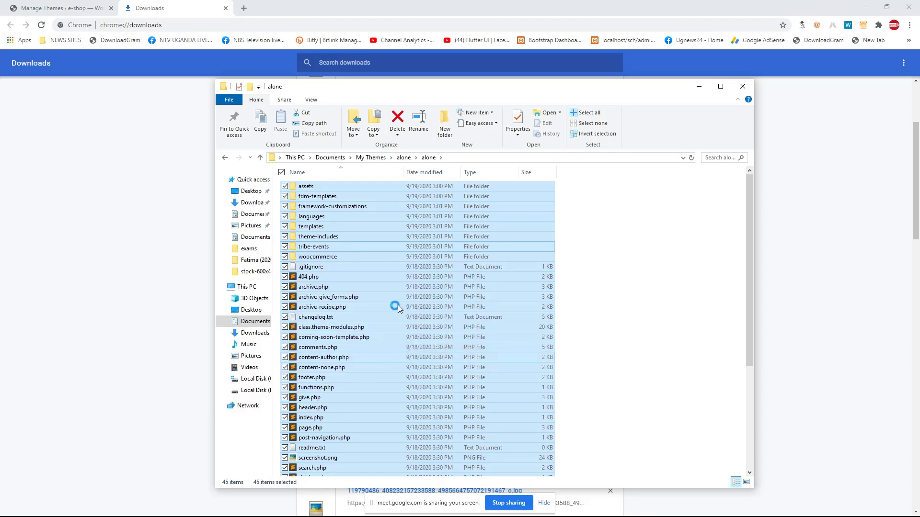
# Step: Locate the new alone.zip archive at the end of the theme file list and select it alone
pyautogui.scroll(-4, 468, 293)
pyautogui.scroll(2, 404, 245)
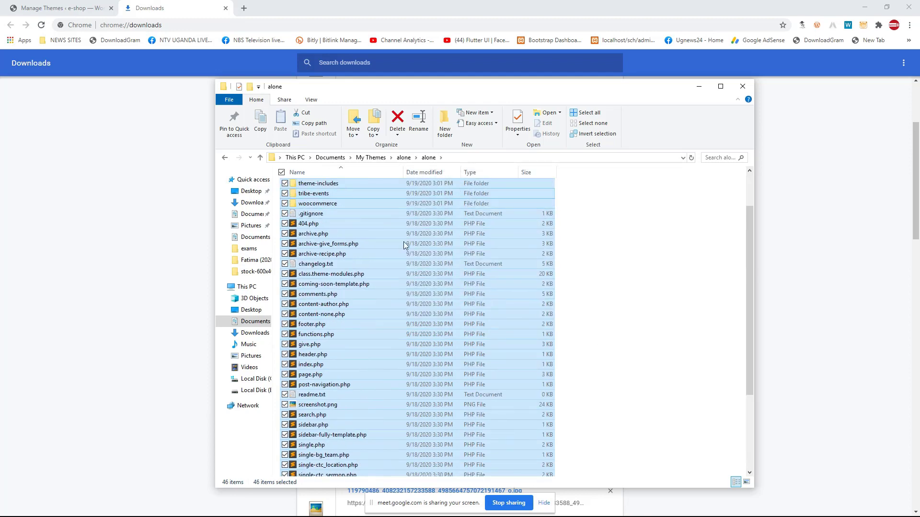
pyautogui.scroll(-4, 400, 365)
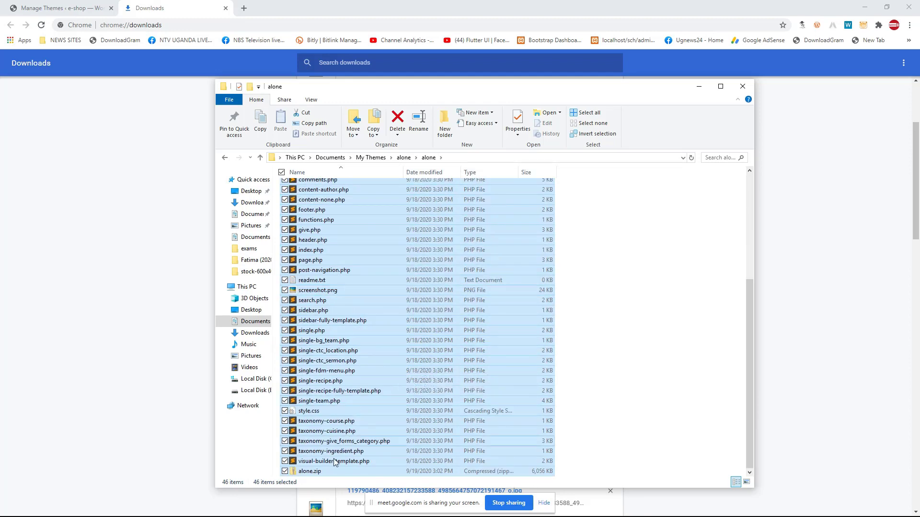
pyautogui.click(319, 474)
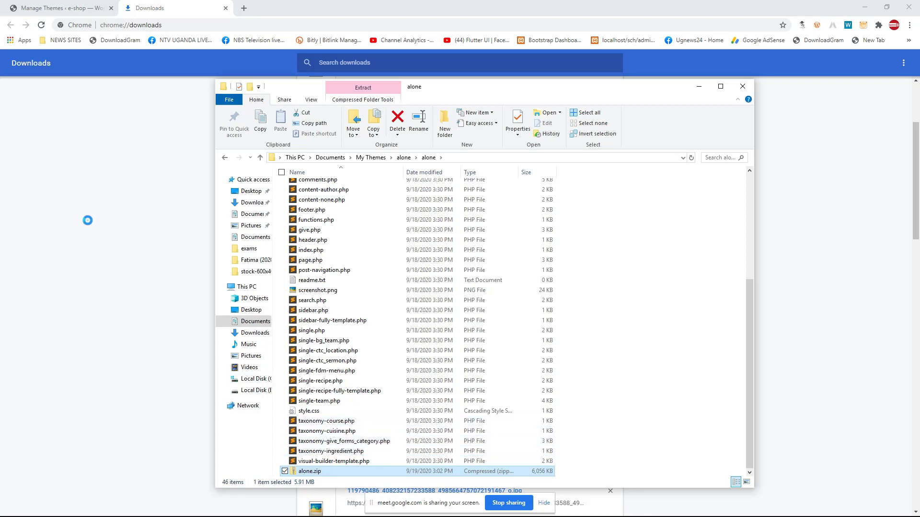
# Step: Switch to the WordPress Themes page in Chrome and open the form for uploading a new theme
pyautogui.click(82, 220)
pyautogui.click(61, 5)
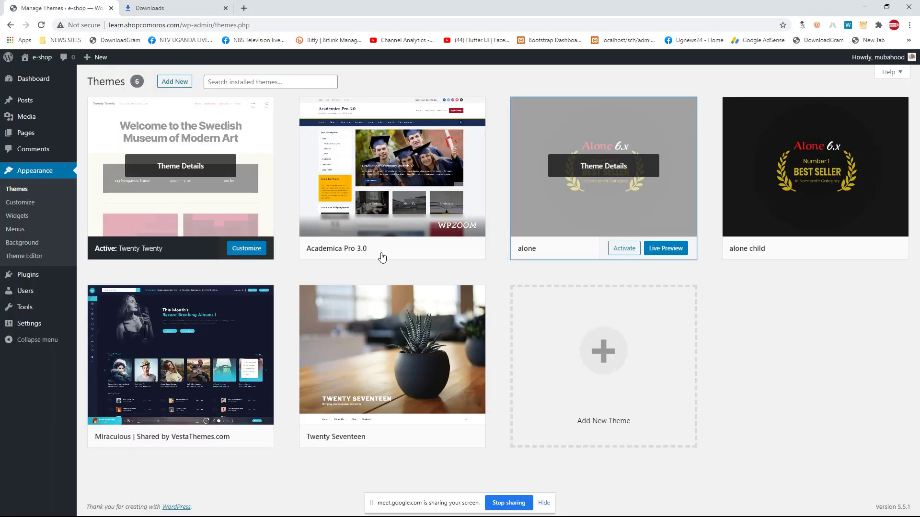
pyautogui.click(164, 82)
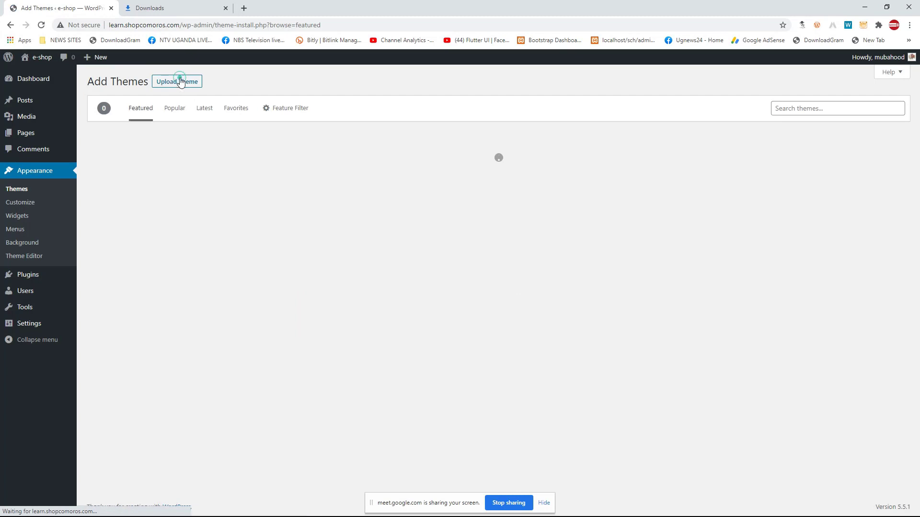
pyautogui.click(180, 82)
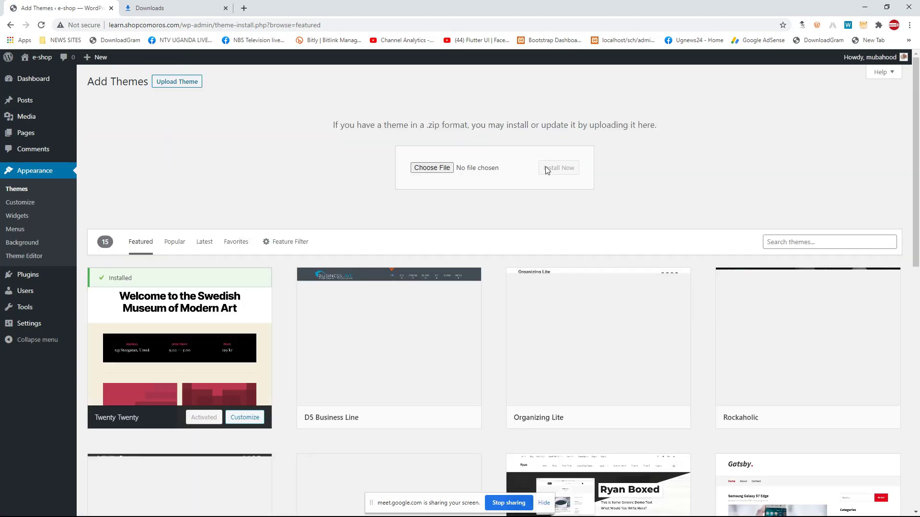
# Step: Choose alone.zip from File Explorer as the theme upload file, and return to the installed themes list without installing it
pyautogui.hotkey('alt', 'Tab')
pyautogui.moveTo(443, 87); pyautogui.dragTo(838, 71)
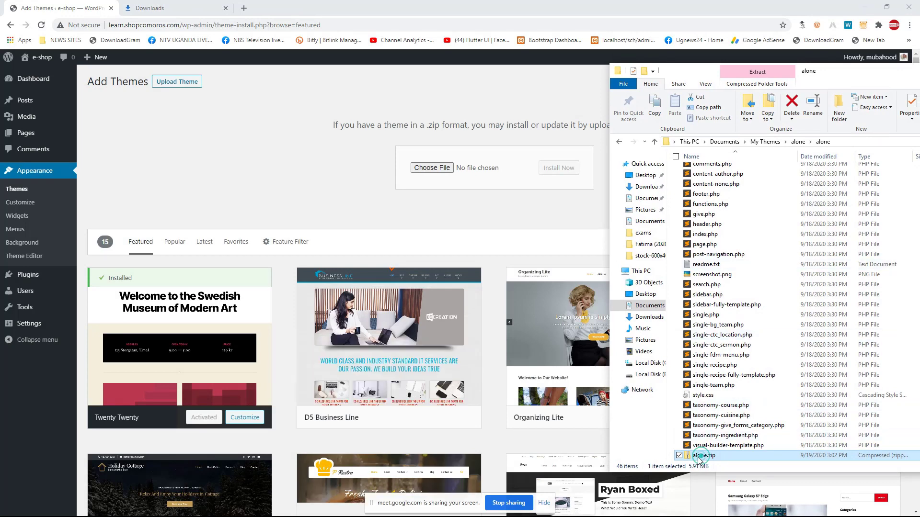
pyautogui.moveTo(702, 456); pyautogui.dragTo(437, 171)
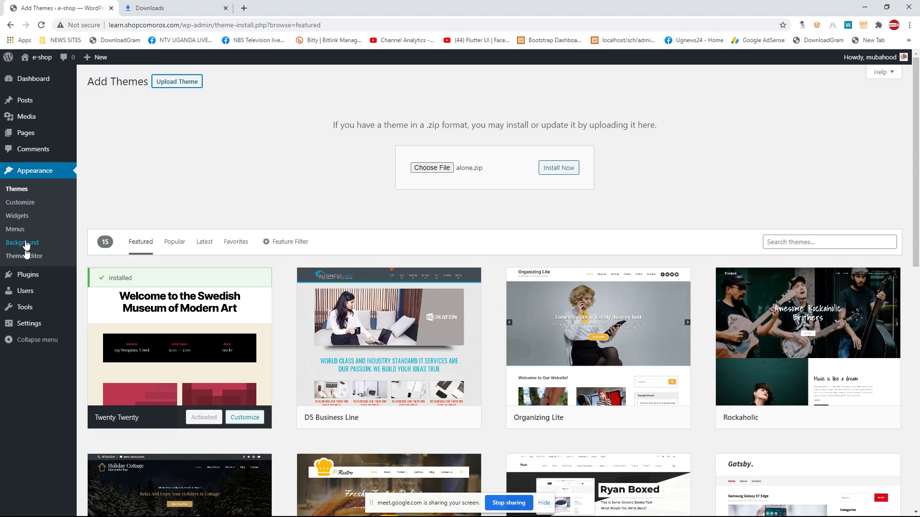
pyautogui.click(21, 177)
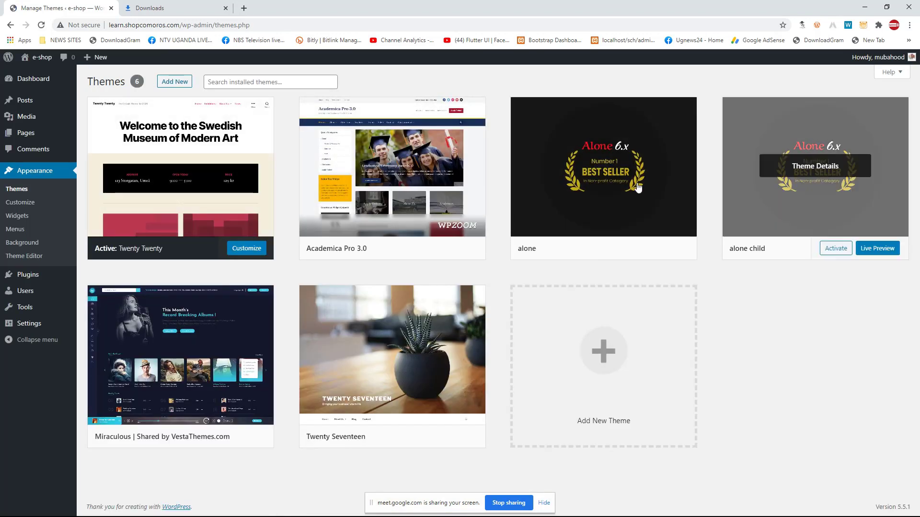
# Step: Switch to the Chrome window with the Alone Event demo site and open its WhatsApp Web tab
pyautogui.hotkey('alt', 'Tab')
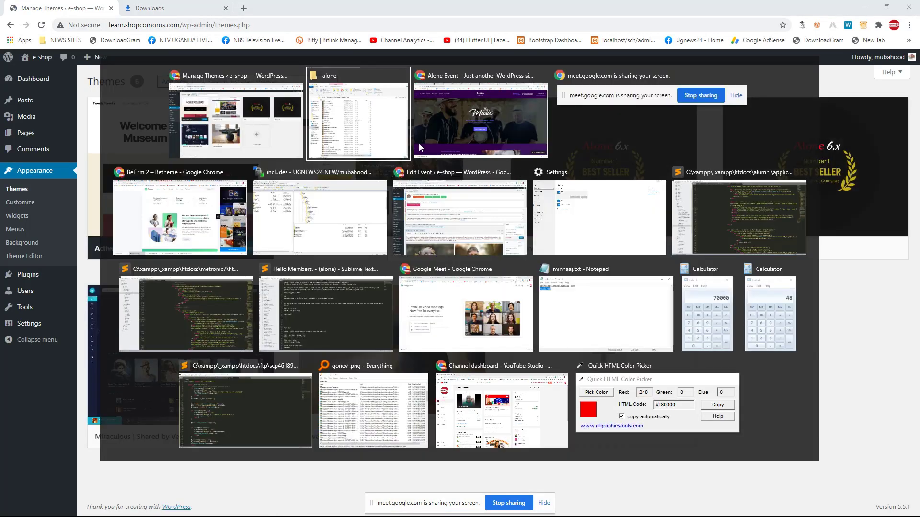
pyautogui.hotkey('alt', 'Tab')
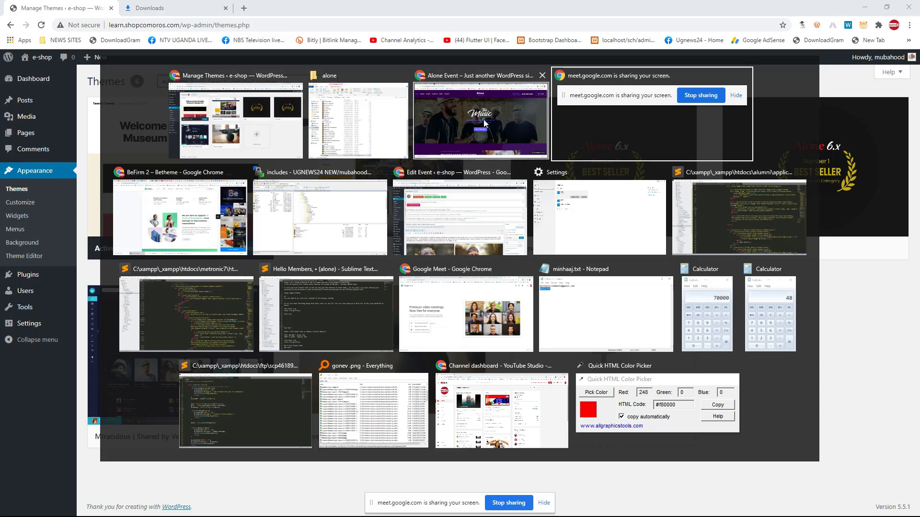
pyautogui.click(498, 129)
pyautogui.click(38, 7)
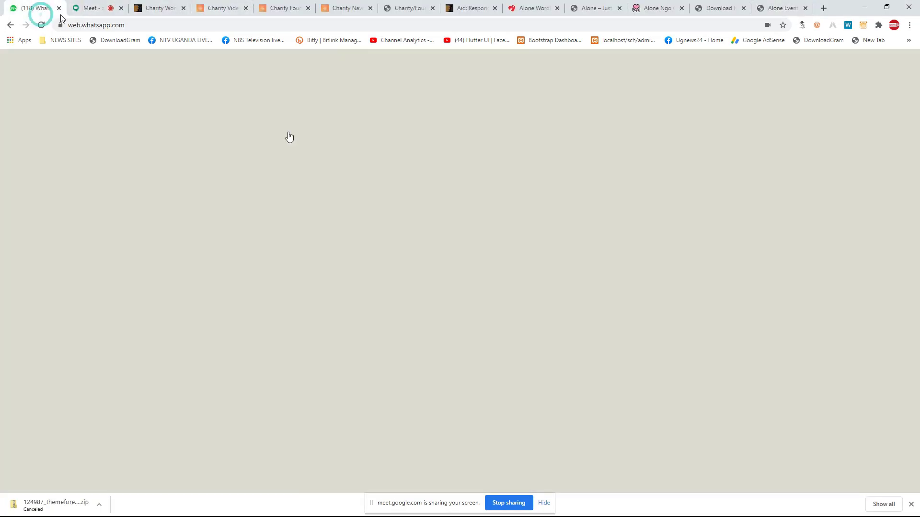
# Step: Check the Google Meet call, return to the WordPress Themes page and activate the alone theme
pyautogui.click(115, 8)
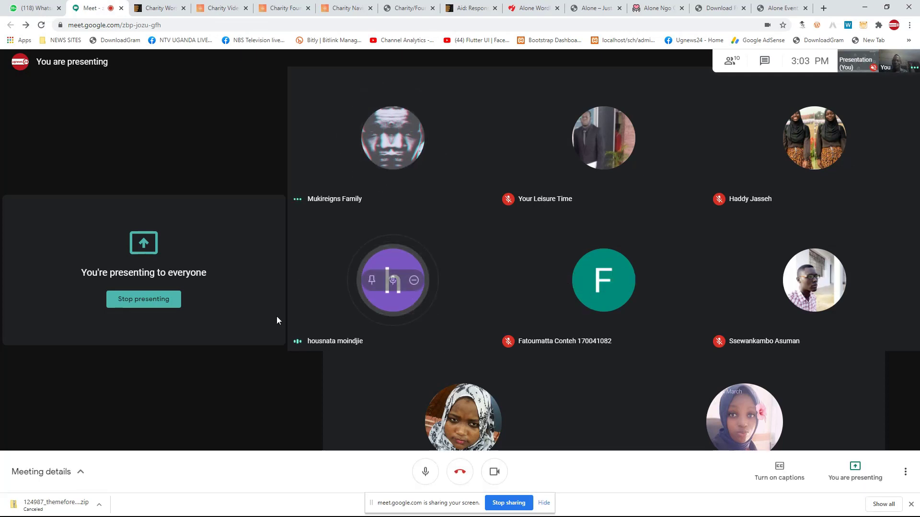
pyautogui.hotkey('alt', 'Tab')
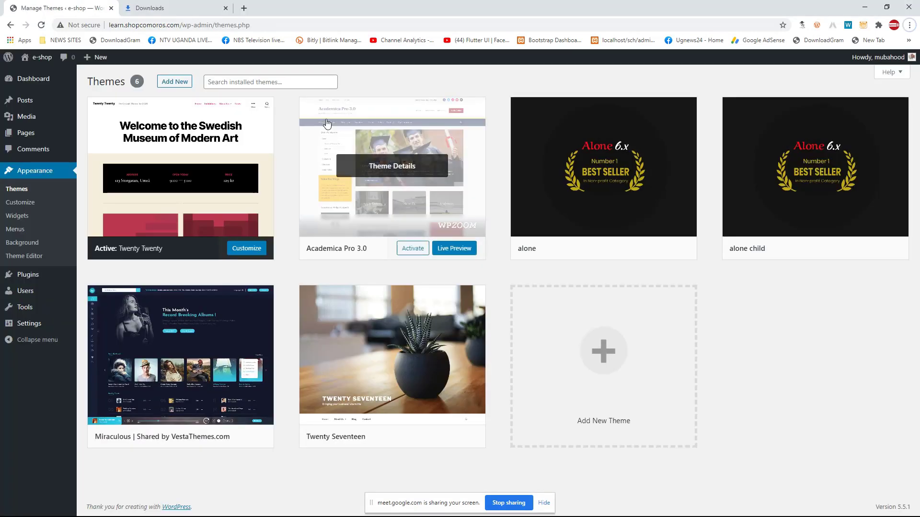
pyautogui.click(368, 118)
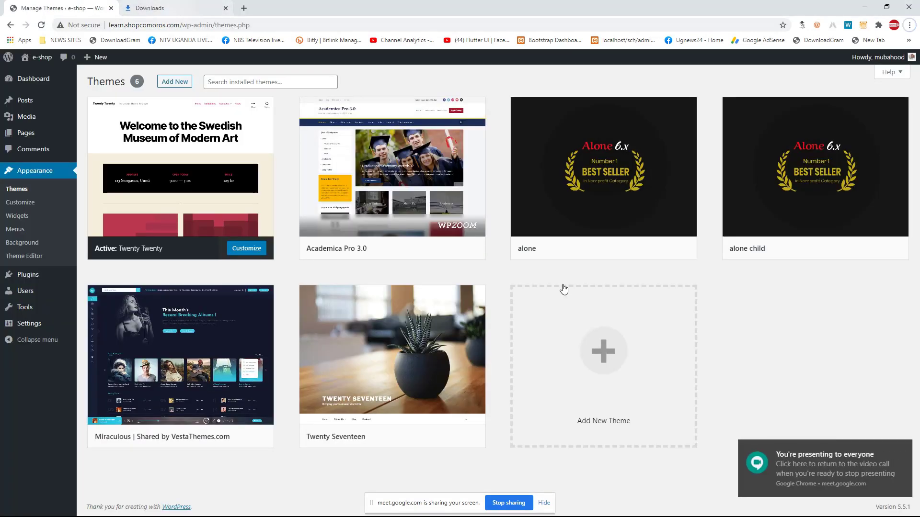
pyautogui.hotkey('alt', 'Tab')
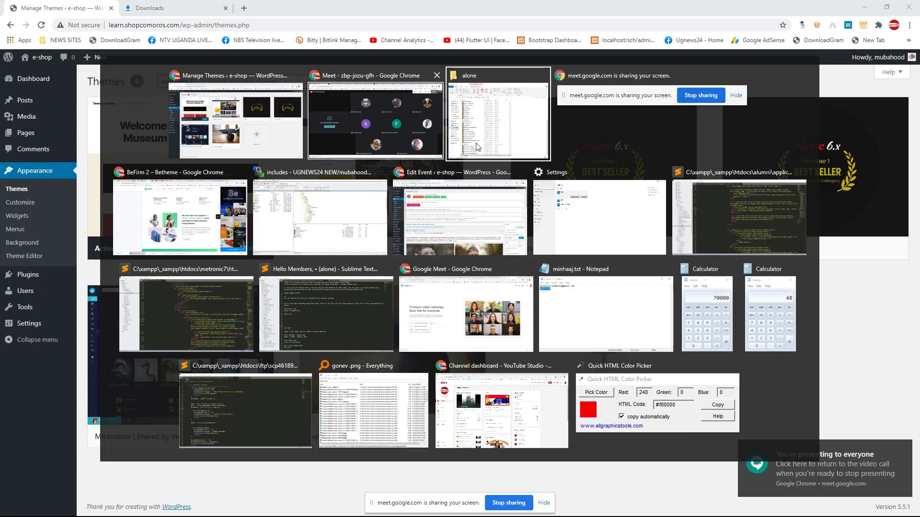
pyautogui.click(220, 121)
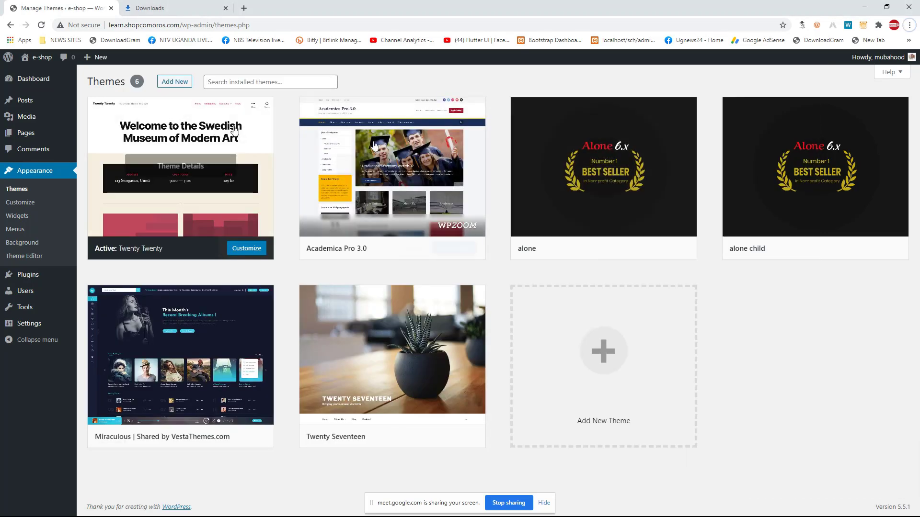
pyautogui.moveTo(625, 138)
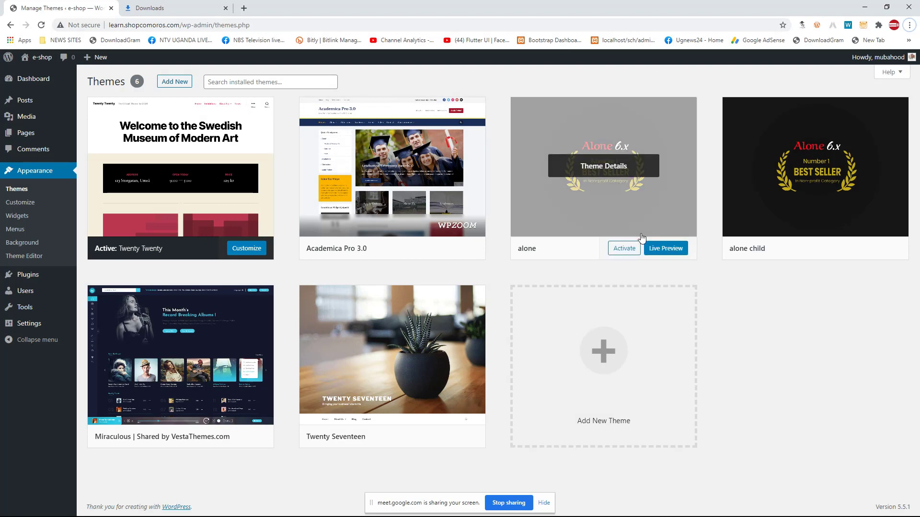
pyautogui.click(627, 253)
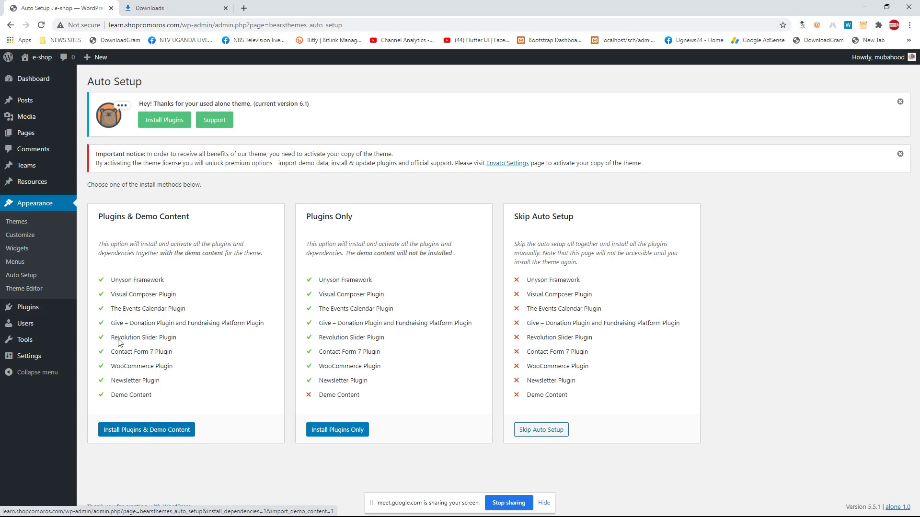
# Step: Visit the e-shop front page and examine its header, blog post and sidebar under the alone theme
pyautogui.click(41, 57)
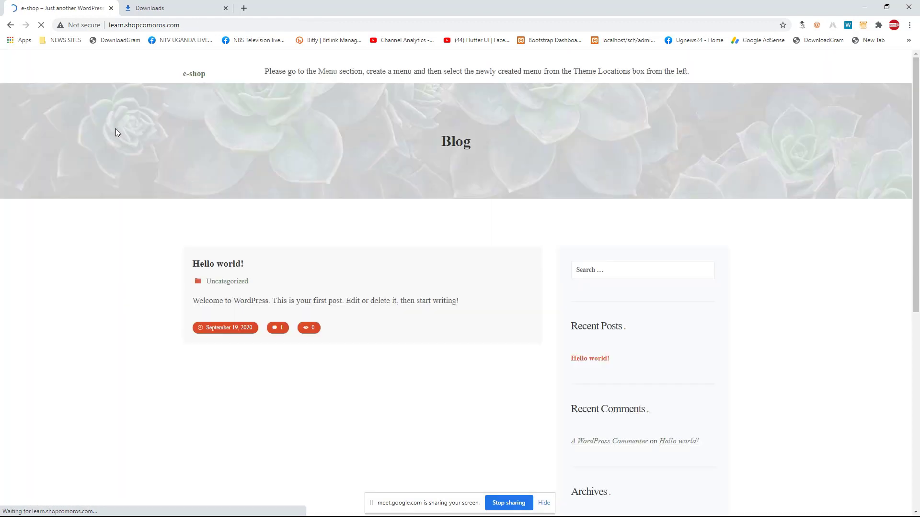
pyautogui.scroll(-6, 570, 328)
pyautogui.scroll(-1, 570, 328)
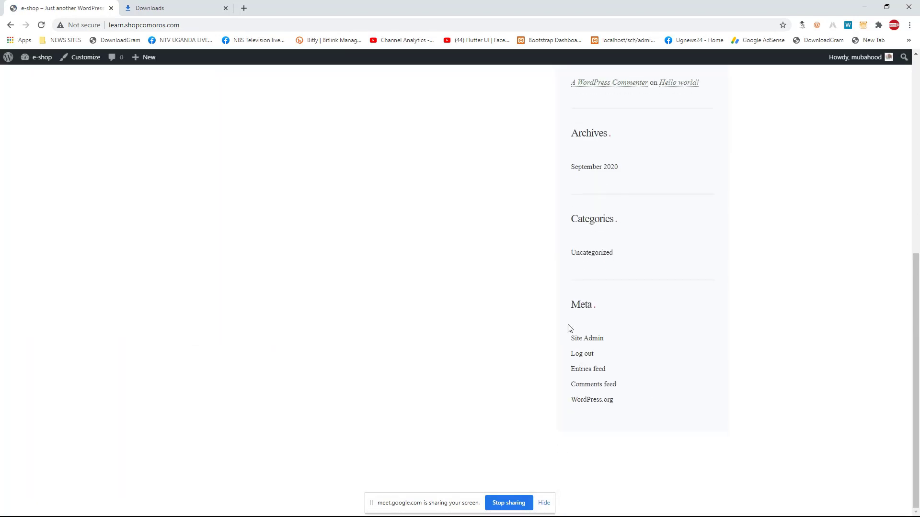
pyautogui.scroll(8, 570, 328)
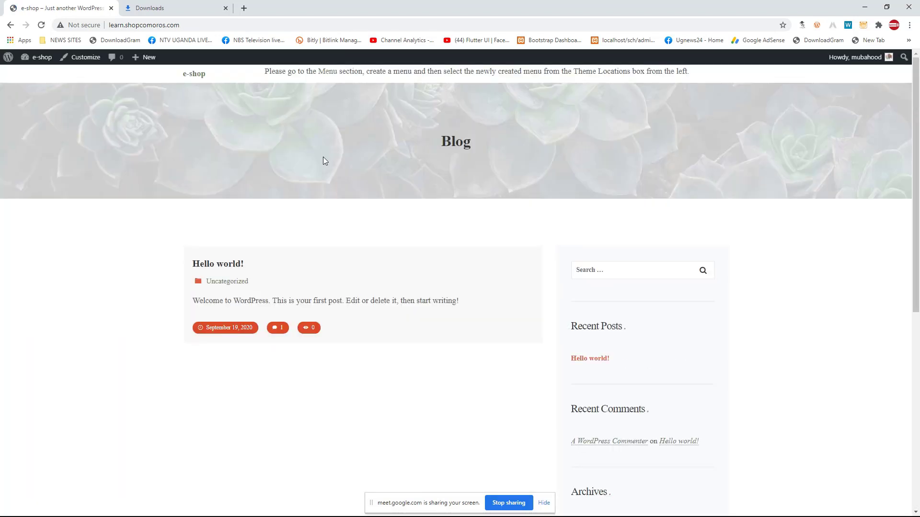
pyautogui.scroll(-6, 326, 161)
pyautogui.scroll(6, 412, 172)
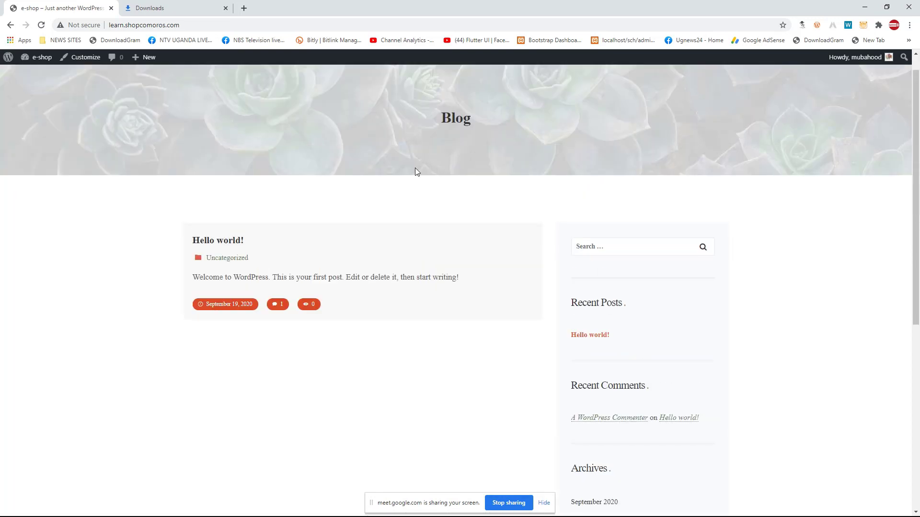
pyautogui.scroll(1, 416, 168)
pyautogui.click(437, 138)
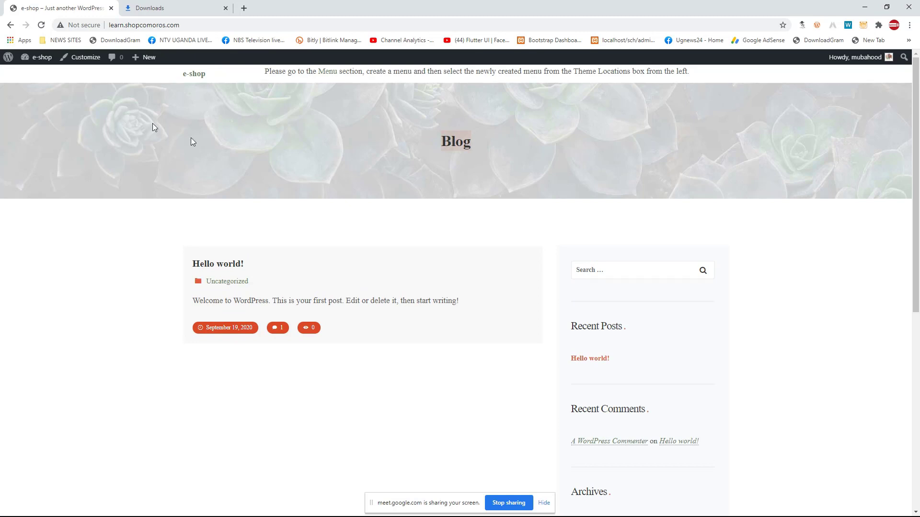
pyautogui.scroll(-8, 374, 209)
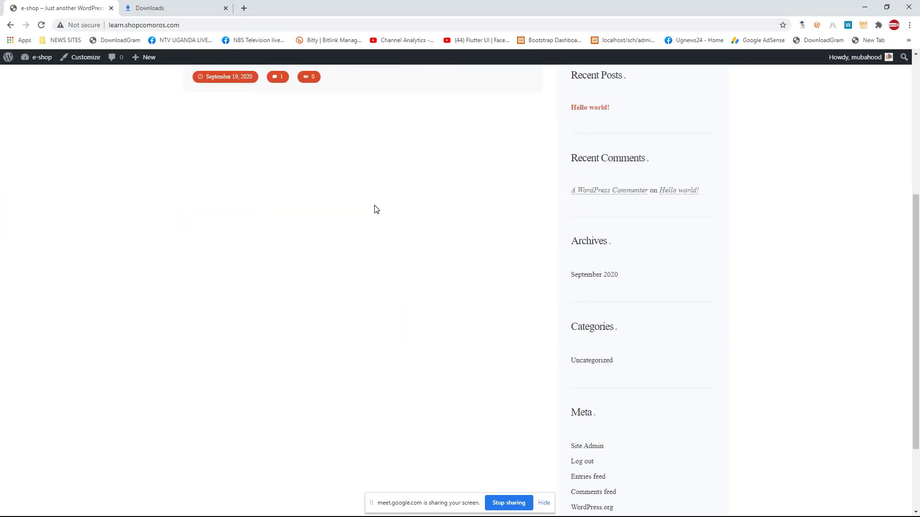
pyautogui.scroll(7, 376, 207)
pyautogui.scroll(2, 377, 208)
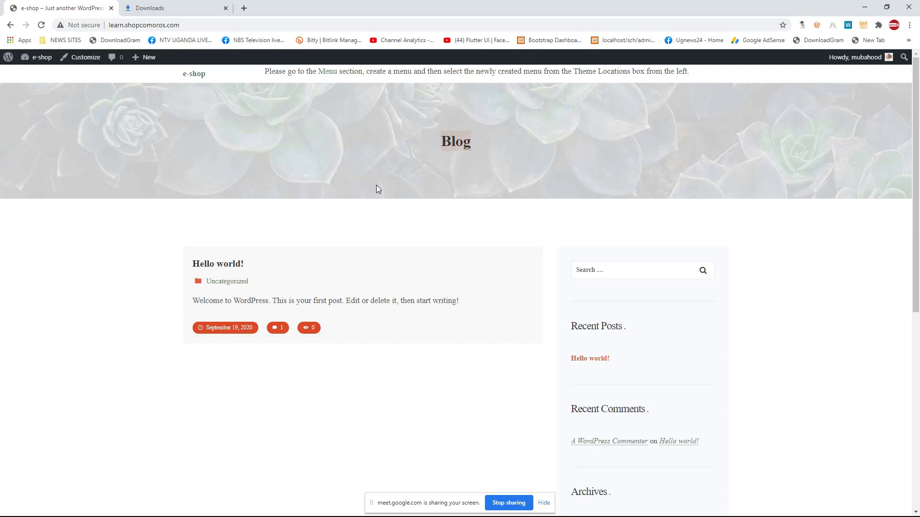
# Step: Return to the WordPress dashboard and run the theme's Auto Setup with the Plugins & Demo Content option
pyautogui.click(25, 61)
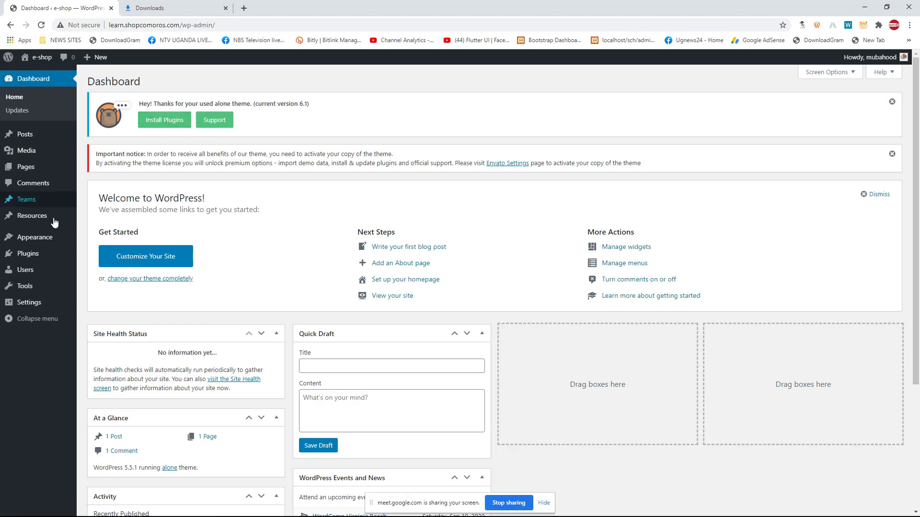
pyautogui.moveTo(38, 239)
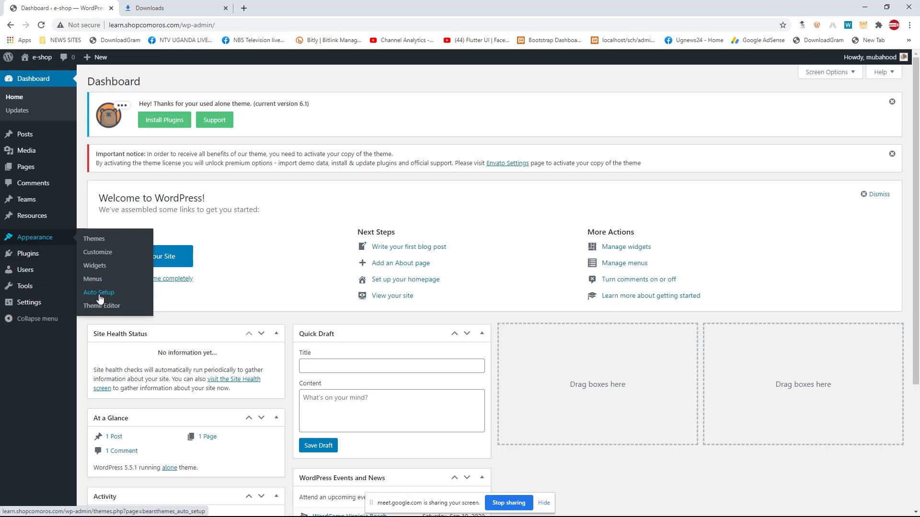
pyautogui.click(98, 296)
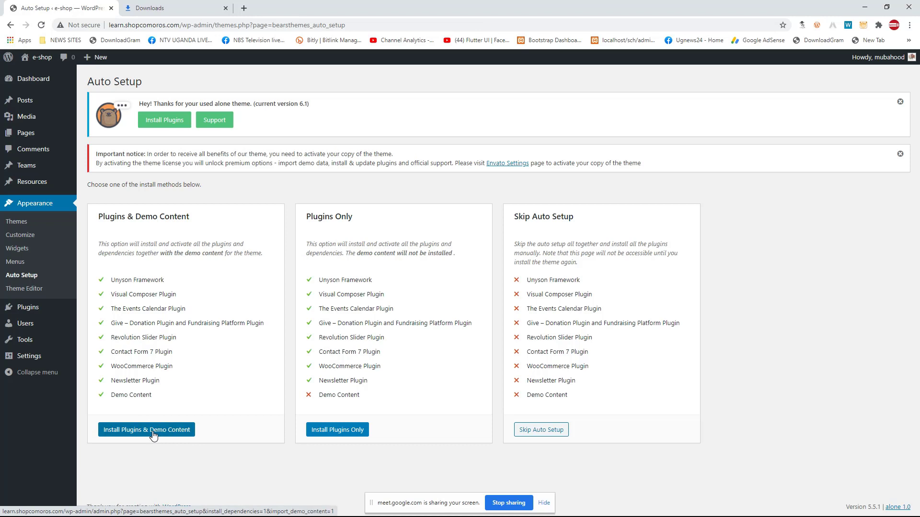
pyautogui.click(139, 434)
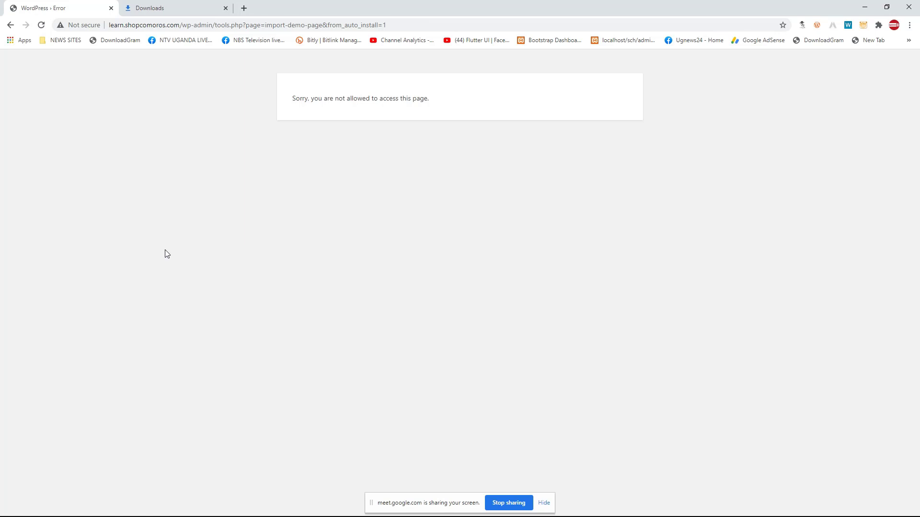
# Step: Highlight the access message on the demo import page to point it out
pyautogui.moveTo(346, 98); pyautogui.dragTo(478, 121)
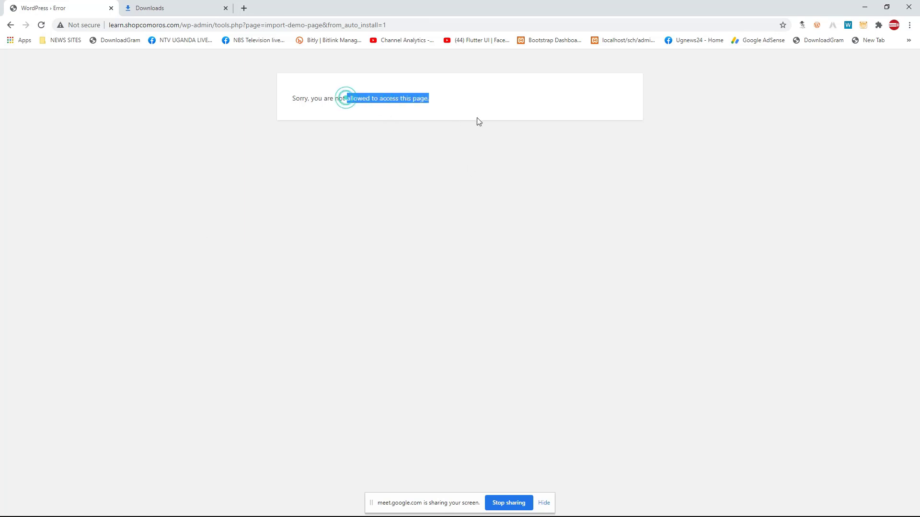
pyautogui.moveTo(335, 97); pyautogui.dragTo(308, 100)
pyautogui.click(322, 98)
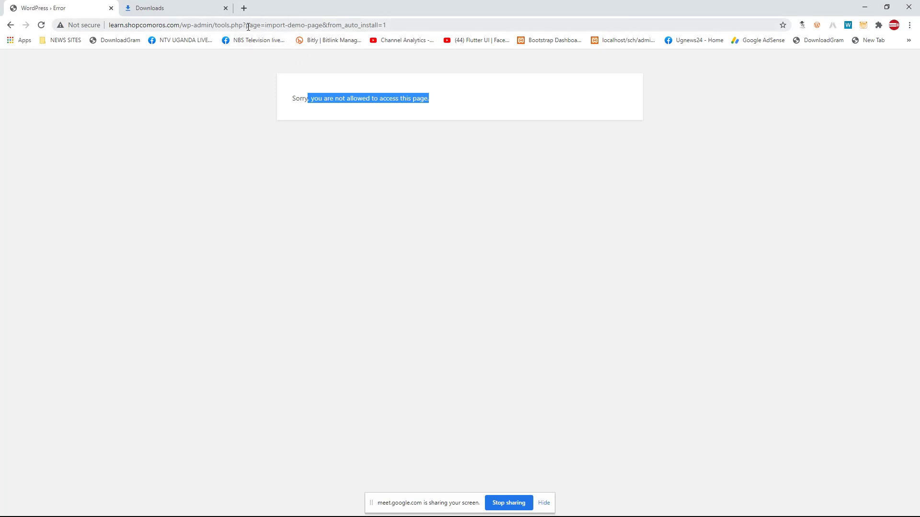
# Step: Shorten the page address to learn.shopcomoros.com/wp-admin/ and load the dashboard
pyautogui.moveTo(243, 24); pyautogui.dragTo(442, 24)
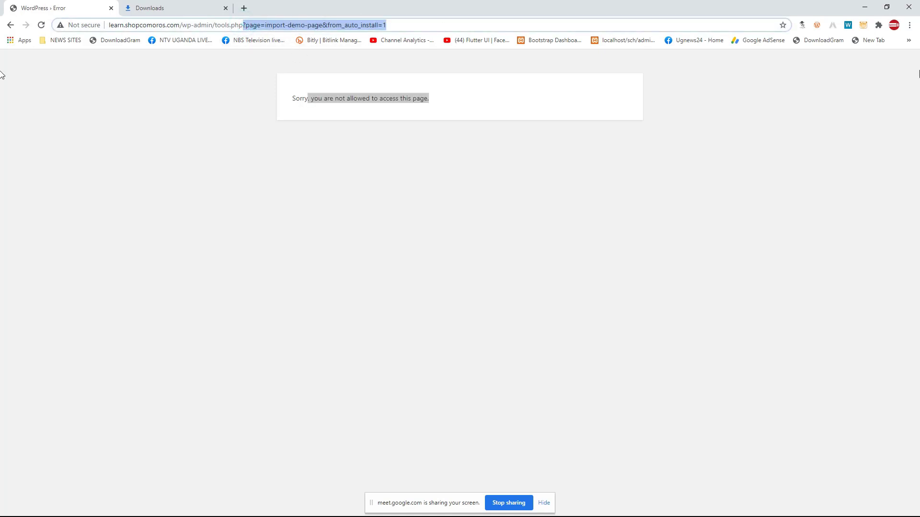
pyautogui.press('BackSpace')
pyautogui.press('BackSpace')
pyautogui.press('BackSpace')
pyautogui.press('BackSpace')
pyautogui.press('BackSpace')
pyautogui.press('BackSpace')
pyautogui.press('BackSpace')
pyautogui.press('BackSpace')
pyautogui.press('BackSpace')
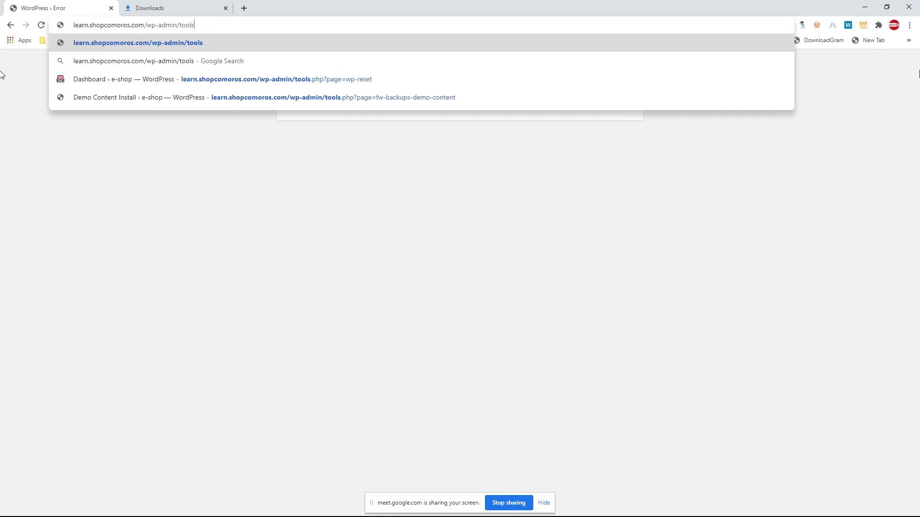
pyautogui.press('BackSpace')
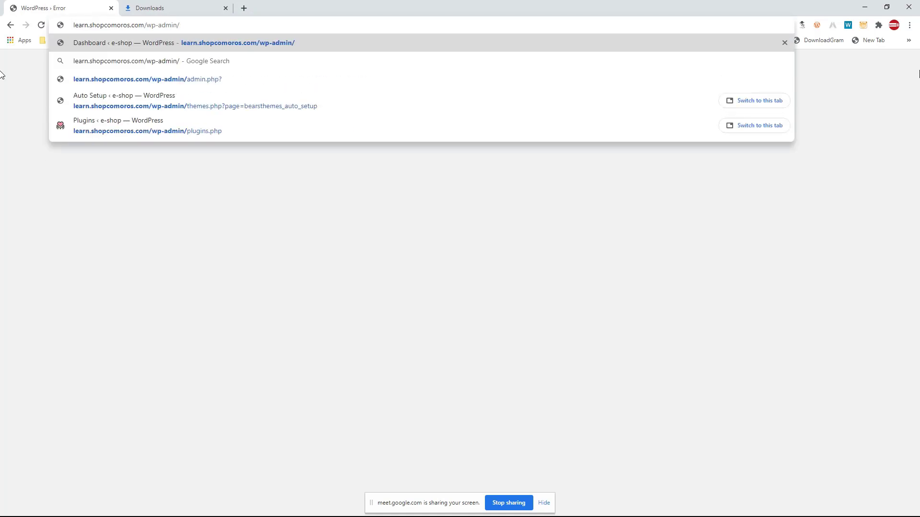
pyautogui.press('Return')
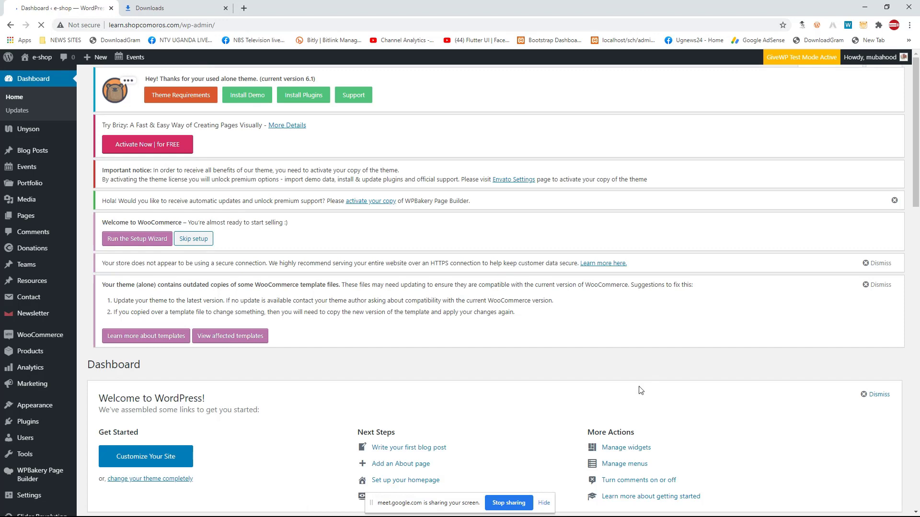
# Step: Review the dashboard notices, start the WooCommerce setup wizard and accept the new setup experience
pyautogui.scroll(-7, 473, 217)
pyautogui.scroll(9, 472, 218)
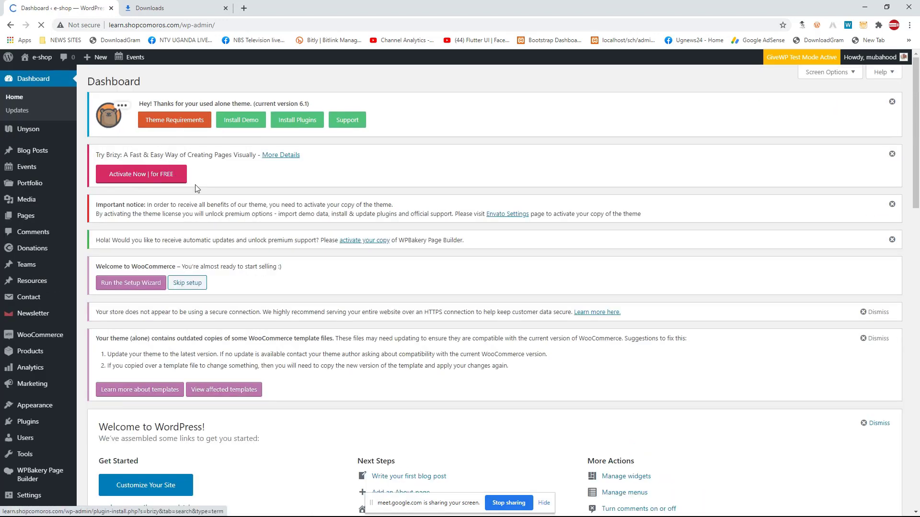
pyautogui.scroll(-2, 422, 353)
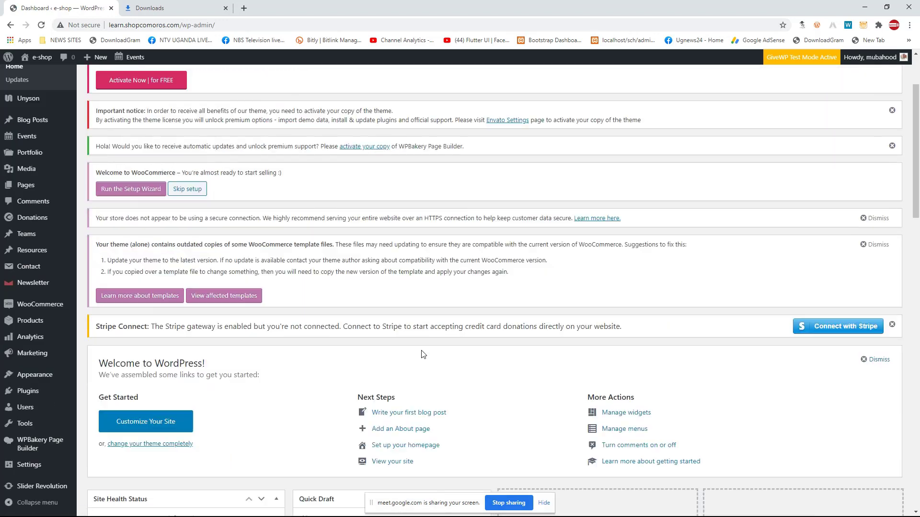
pyautogui.scroll(3, 423, 349)
pyautogui.scroll(-7, 423, 347)
pyautogui.scroll(7, 425, 343)
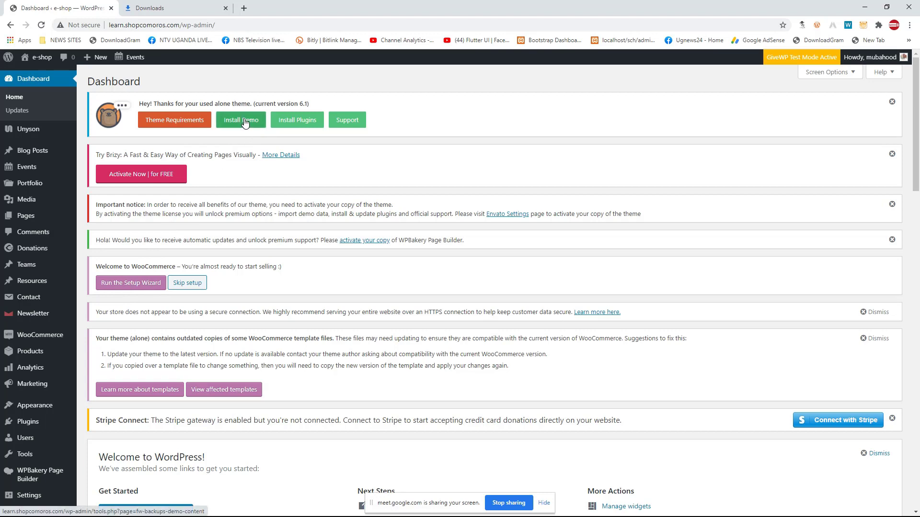
pyautogui.click(145, 282)
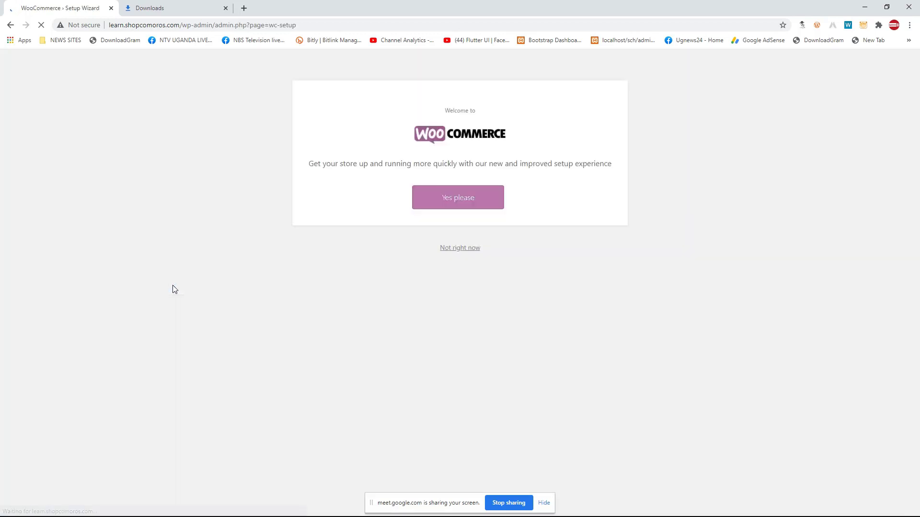
pyautogui.click(471, 195)
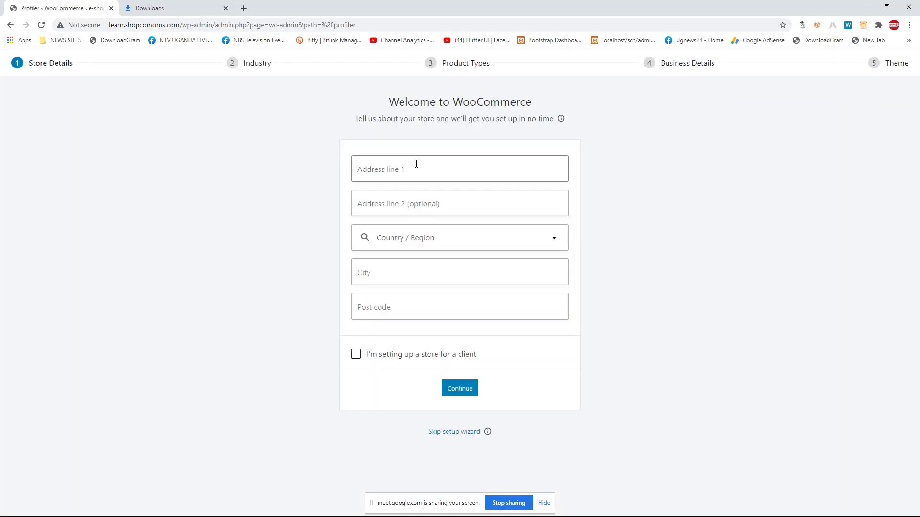
# Step: Fill in the store's first address line, city and post code with the saved address details
pyautogui.click(411, 165)
pyautogui.click(405, 191)
pyautogui.click(405, 203)
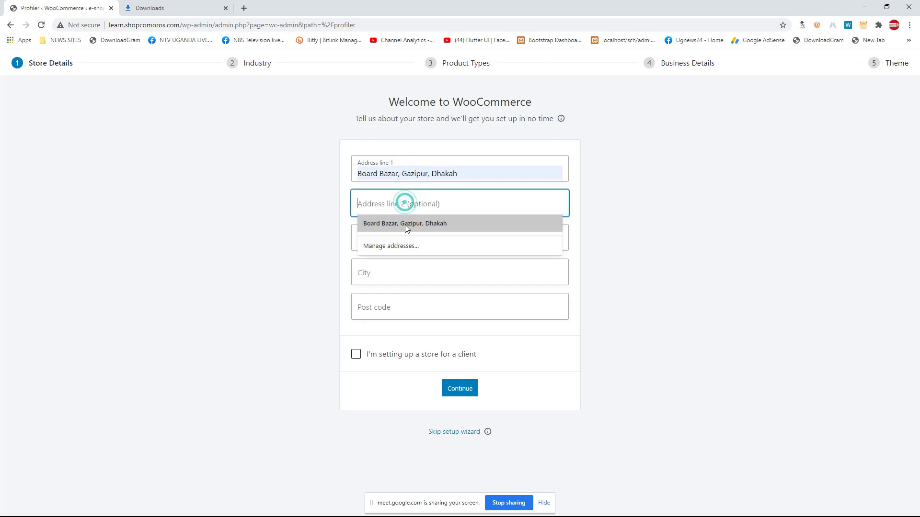
pyautogui.click(402, 239)
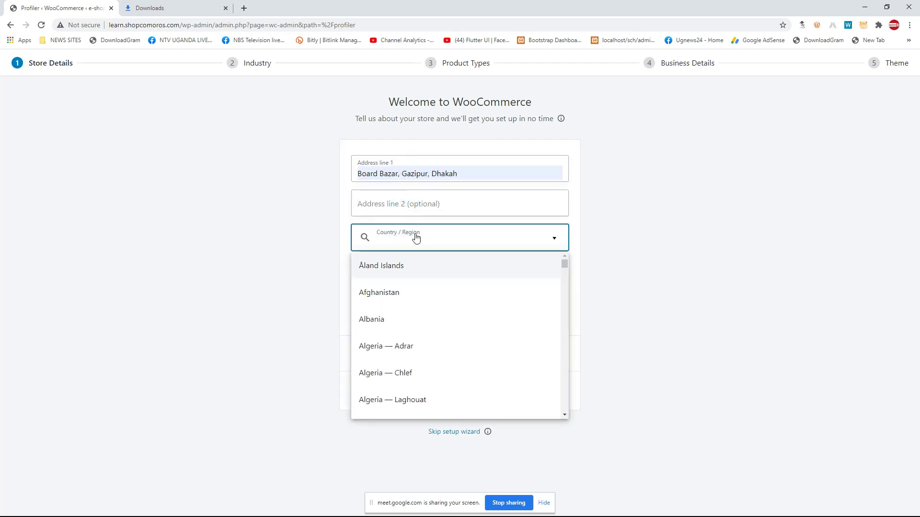
pyautogui.write('ba')
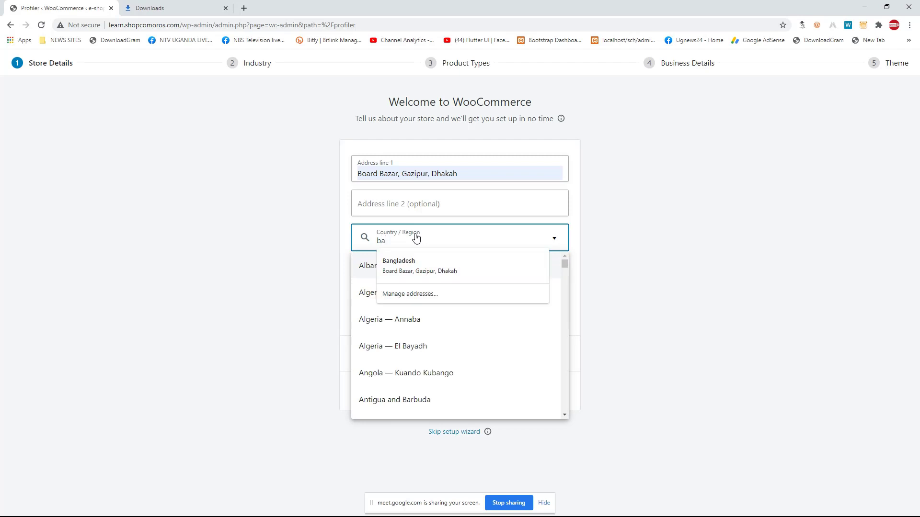
pyautogui.click(438, 261)
pyautogui.click(323, 263)
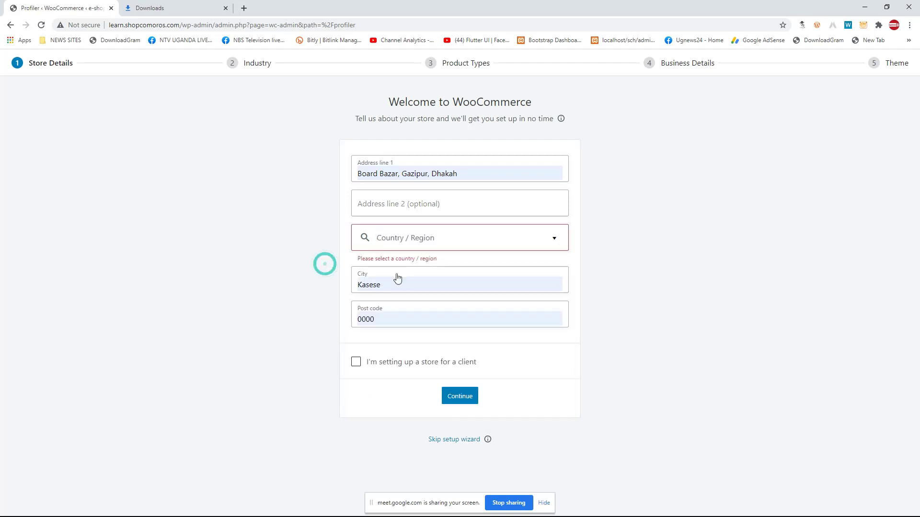
# Step: Try to set the store's country to Bangladesh from the browser's saved address
pyautogui.click(430, 237)
pyautogui.write('Bangladesh')
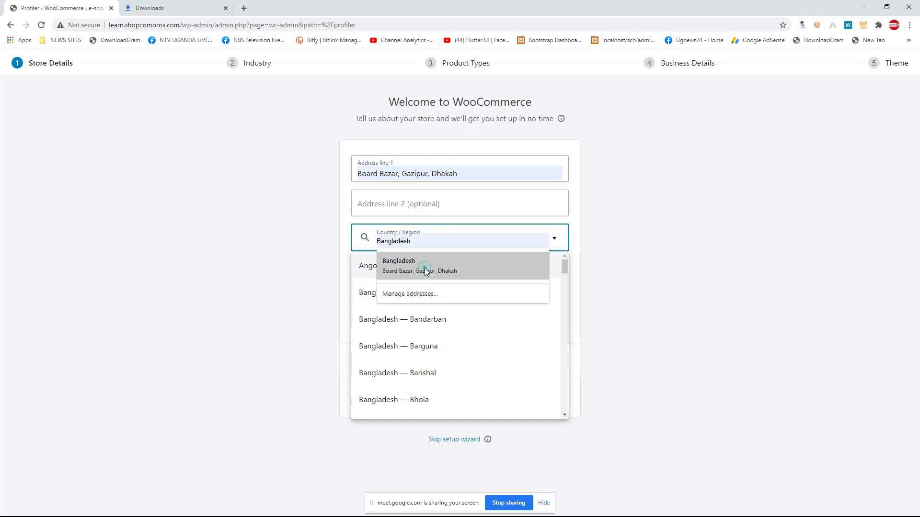
pyautogui.click(424, 268)
pyautogui.click(604, 253)
pyautogui.click(506, 240)
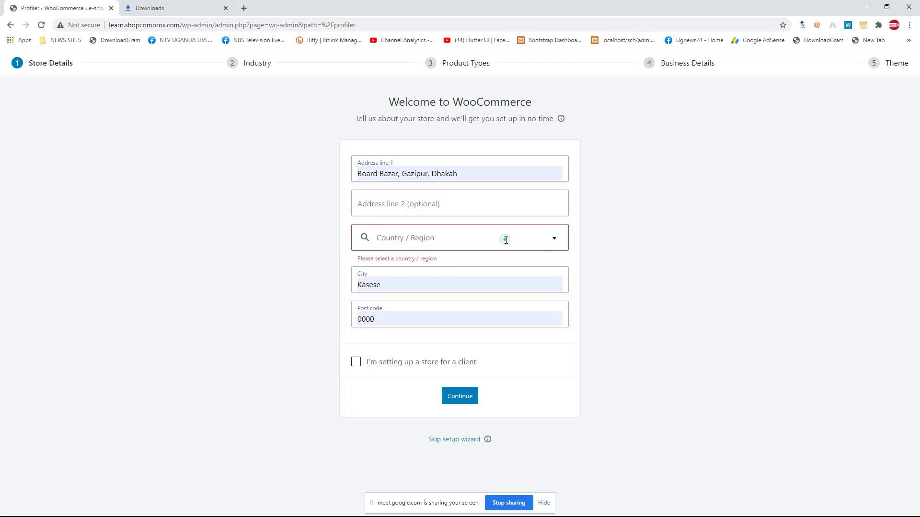
# Step: Set the store's country and region to Bangladesh — Barishal, and submit the store details without opting into usage tracking
pyautogui.click(417, 264)
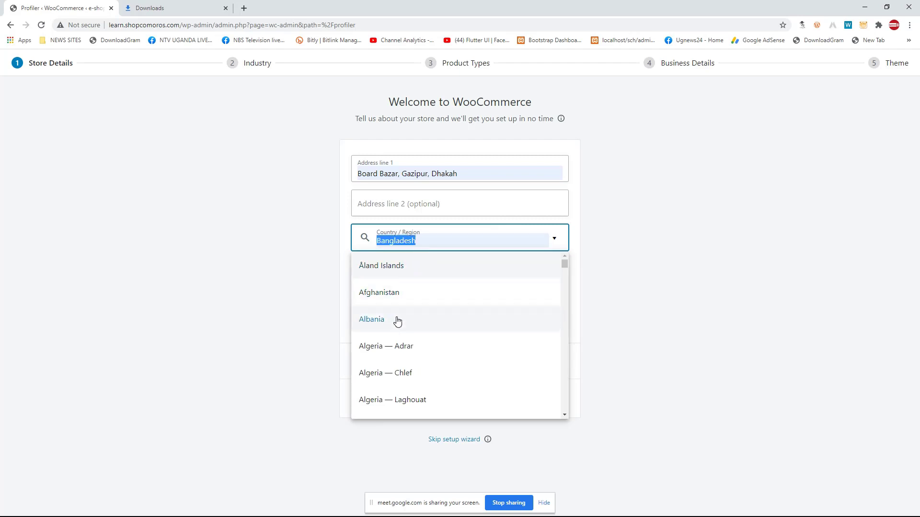
pyautogui.write('ban')
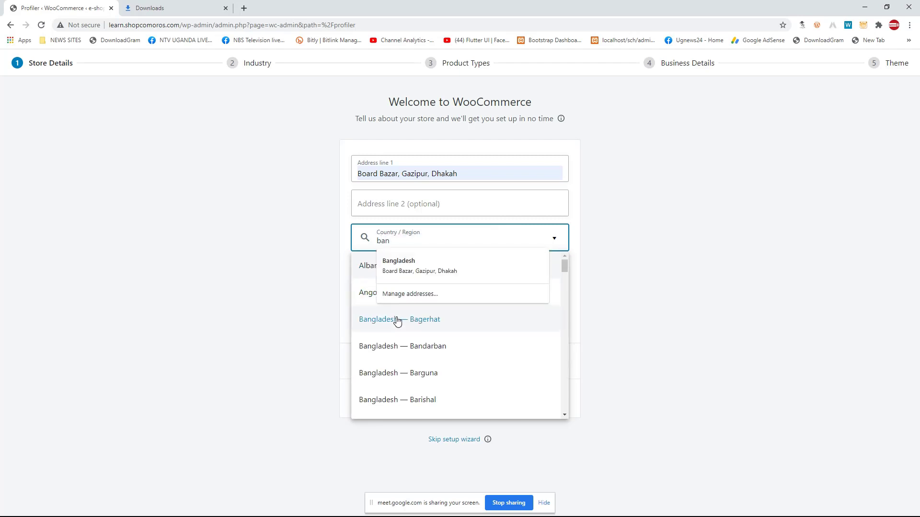
pyautogui.click(399, 265)
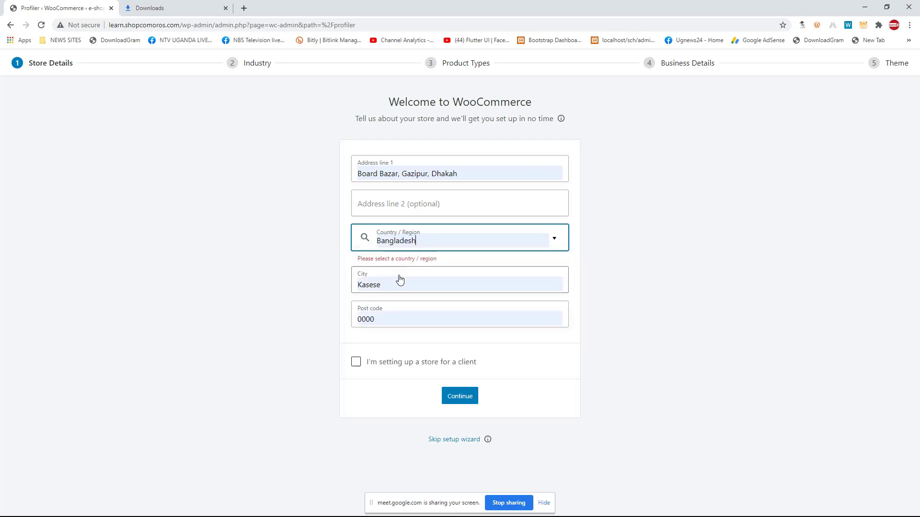
pyautogui.press('BackSpace')
pyautogui.press('BackSpace')
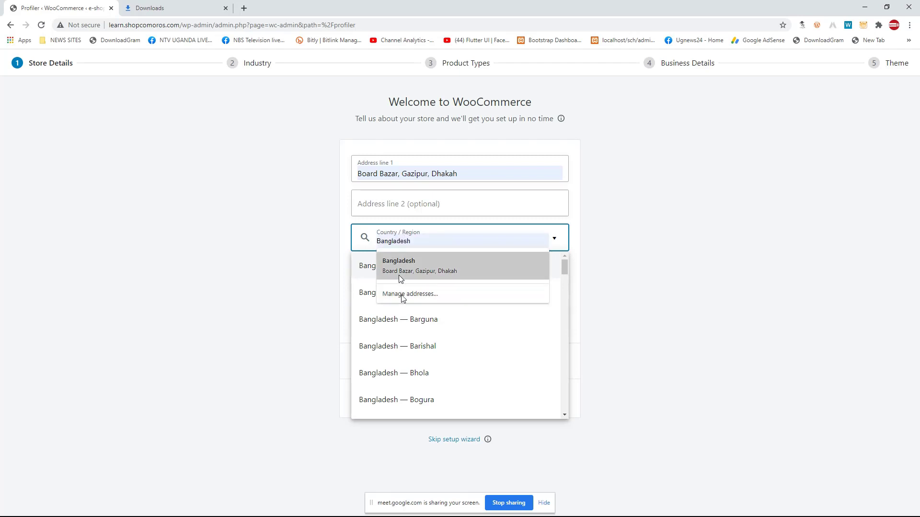
pyautogui.click(421, 347)
pyautogui.click(312, 291)
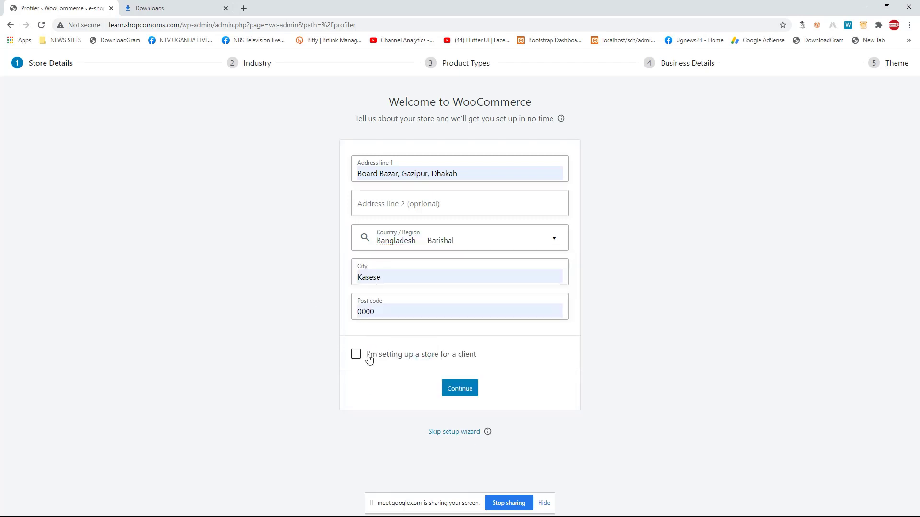
pyautogui.click(456, 390)
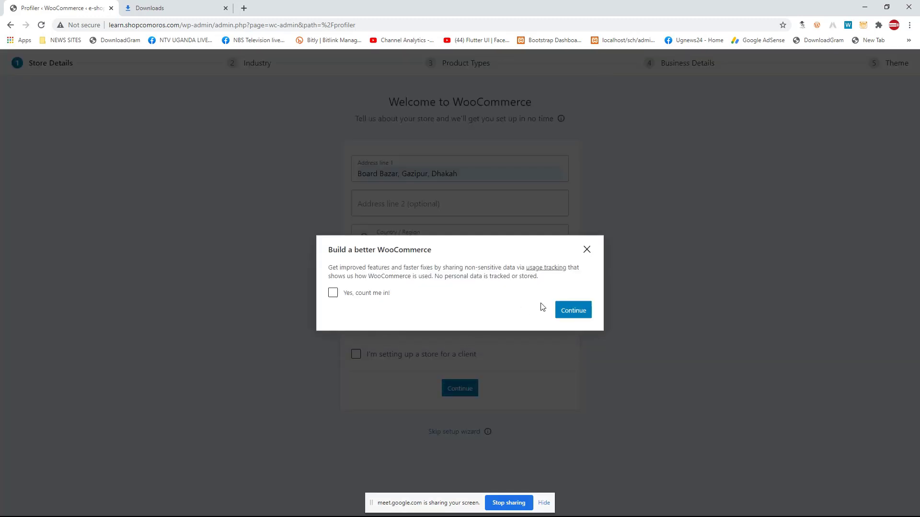
pyautogui.click(569, 312)
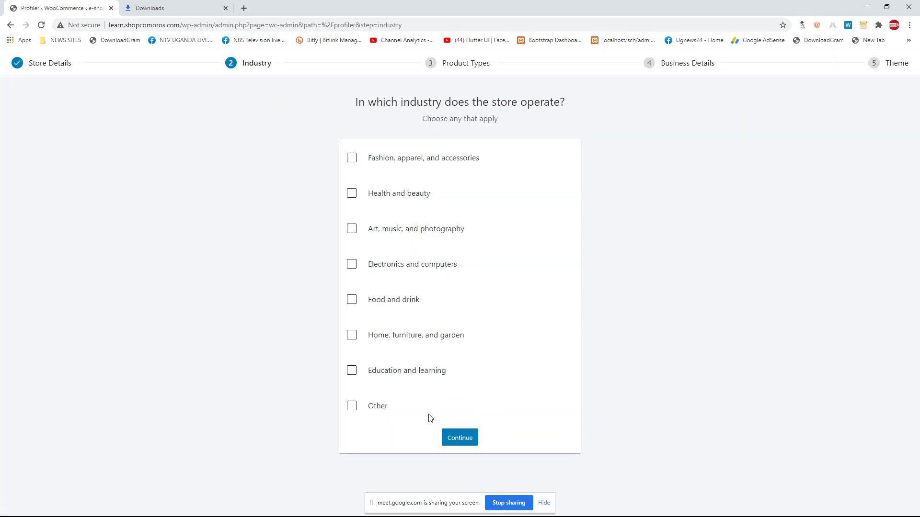
# Step: Choose Education and learning as the store's industry, leave Other unselected, and continue with Physical products as the product type
pyautogui.click(366, 405)
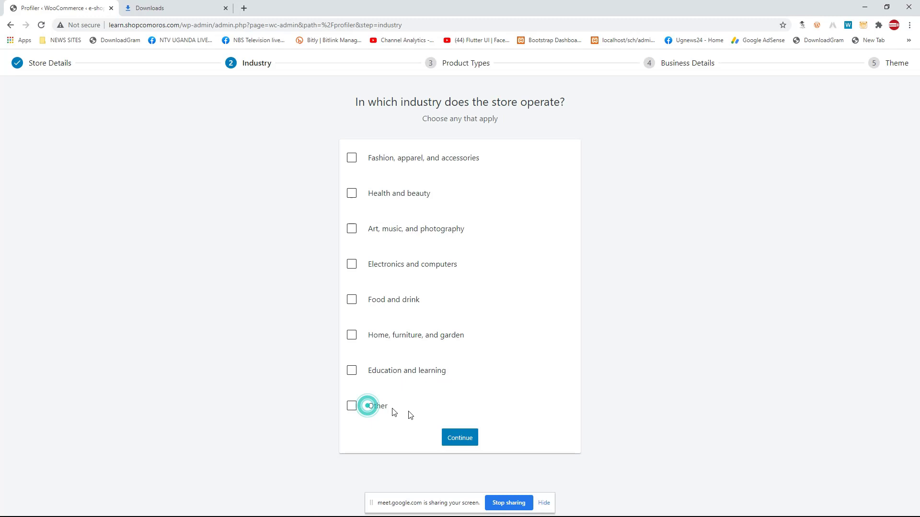
pyautogui.click(352, 407)
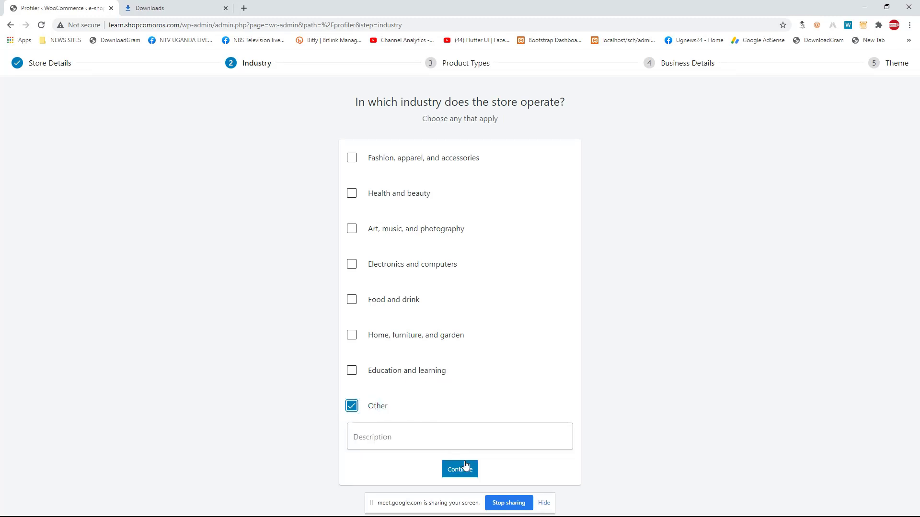
pyautogui.click(407, 370)
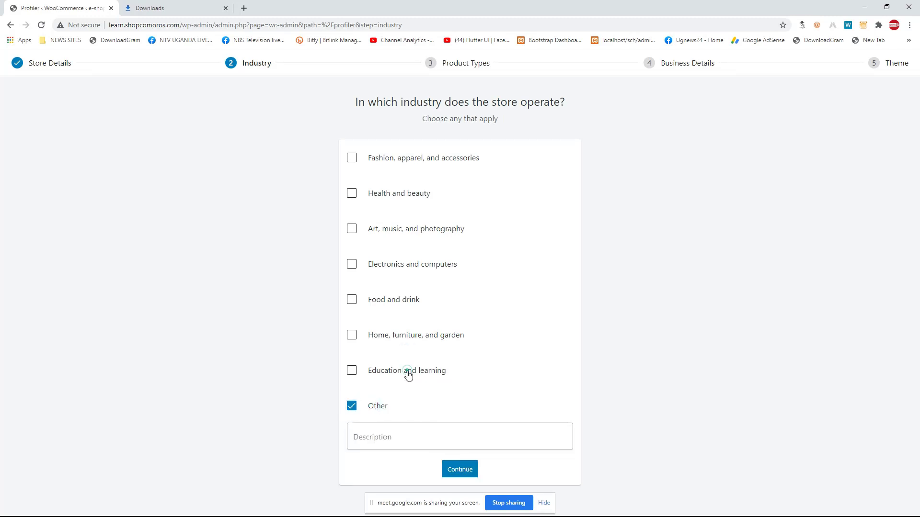
pyautogui.click(351, 407)
pyautogui.click(448, 439)
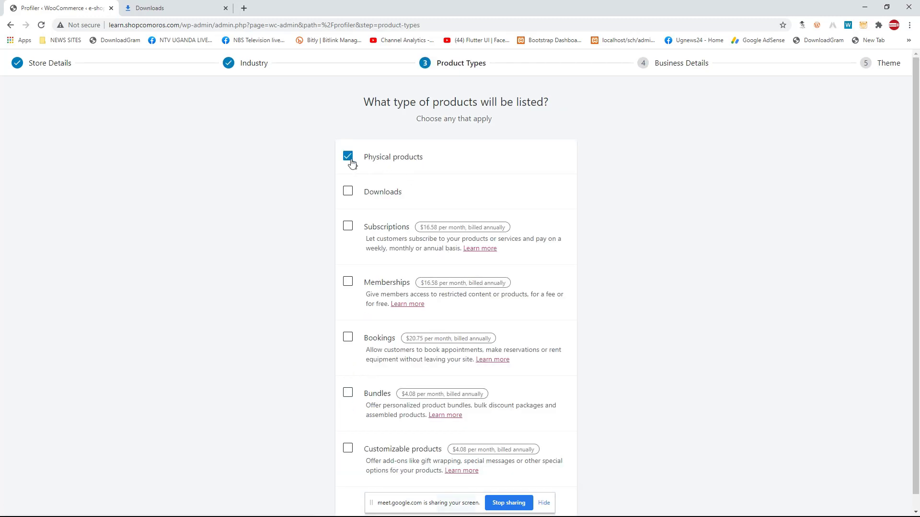
pyautogui.scroll(-1, 484, 467)
pyautogui.click(456, 488)
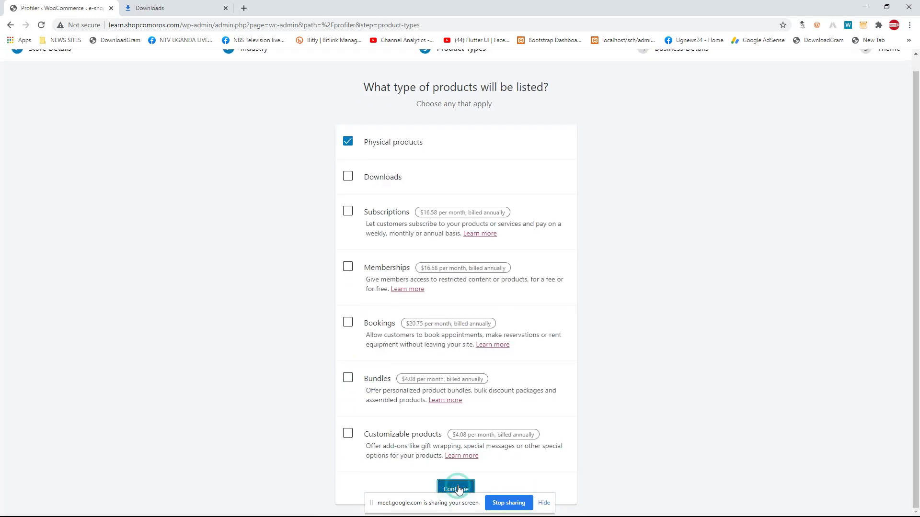
# Step: Set the planned number of products to 1 - 10 and answer No to currently selling elsewhere
pyautogui.click(429, 180)
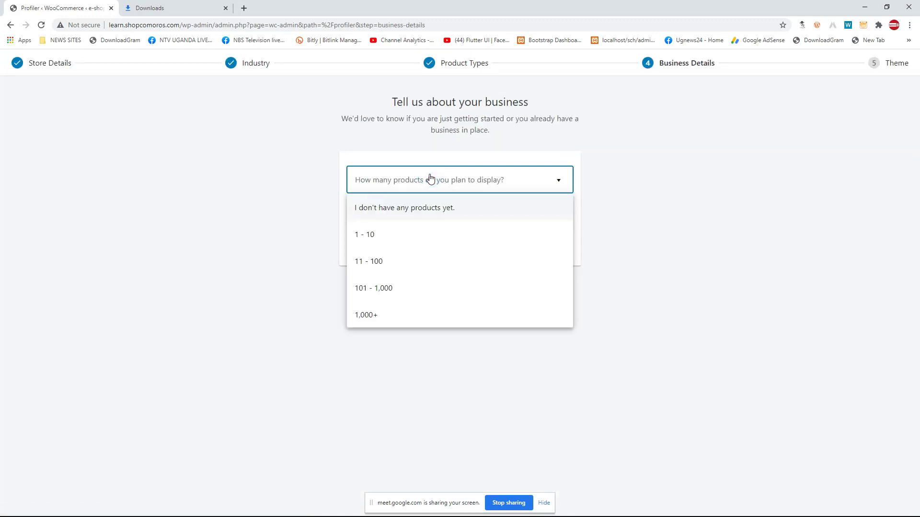
pyautogui.click(384, 232)
pyautogui.click(406, 216)
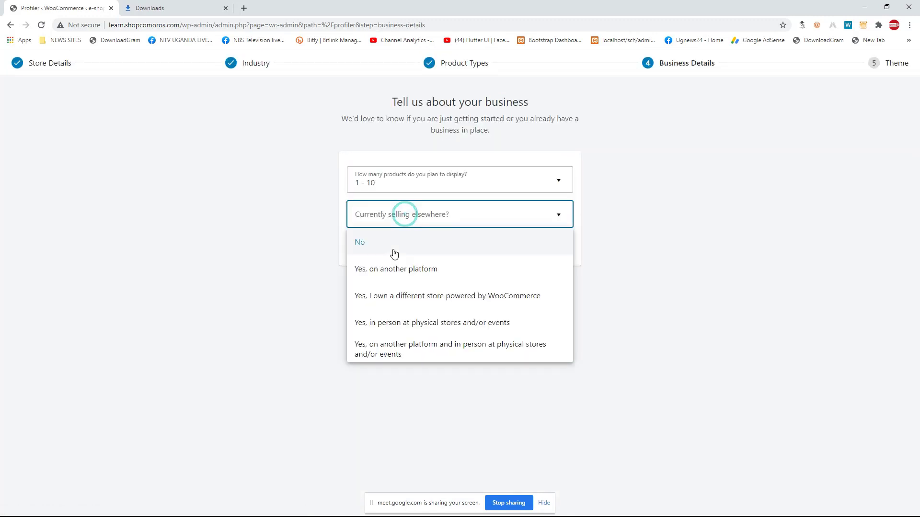
pyautogui.click(391, 247)
pyautogui.click(433, 221)
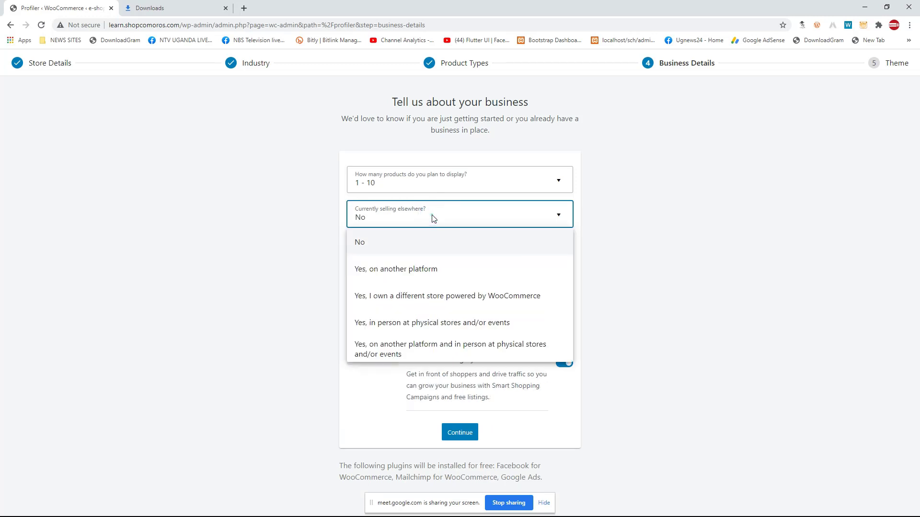
pyautogui.click(673, 245)
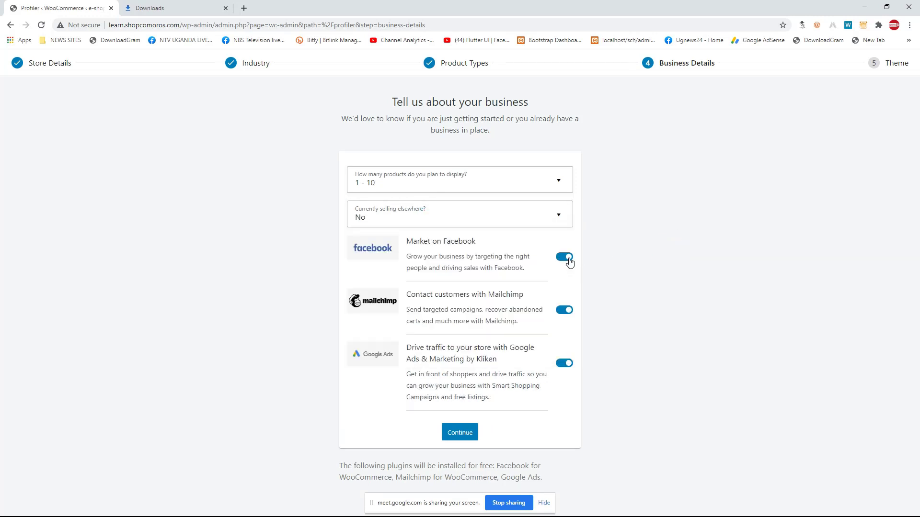
# Step: Turn off the Facebook, Mailchimp and Google Ads extensions and submit the business details
pyautogui.click(567, 259)
pyautogui.click(565, 312)
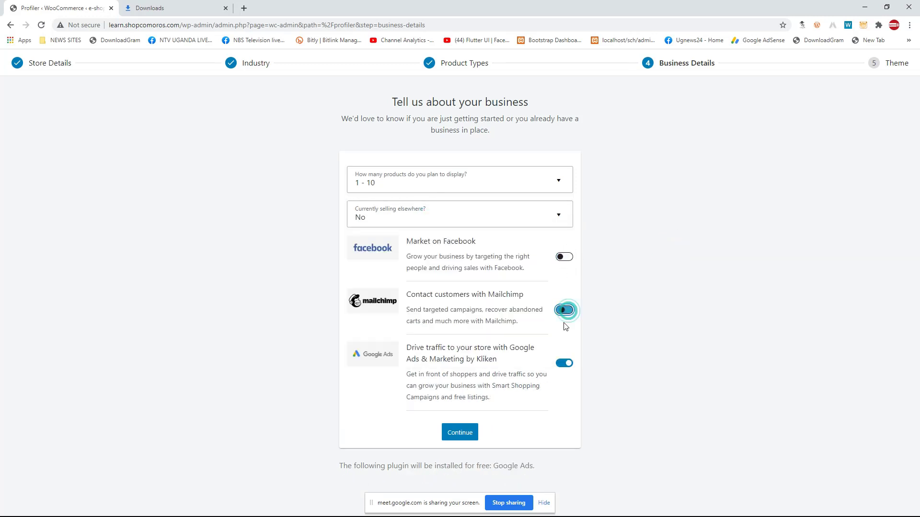
pyautogui.click(565, 364)
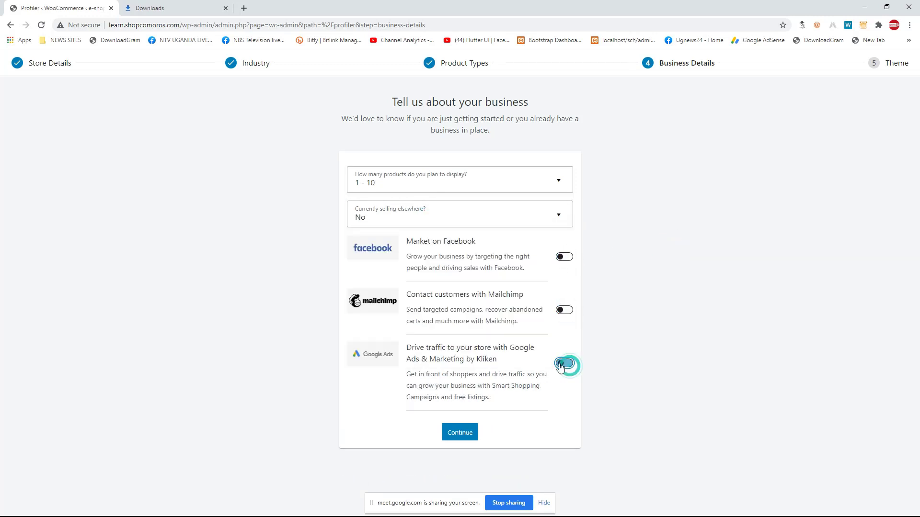
pyautogui.click(460, 433)
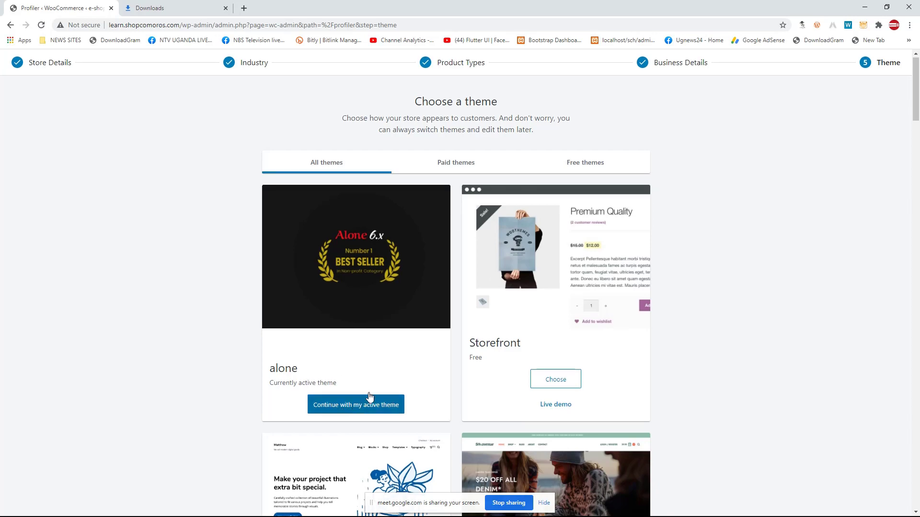
# Step: Look through the available themes, continue with the active alone theme, and decline Jetpack and WooCommerce Services
pyautogui.scroll(-20, 509, 432)
pyautogui.scroll(-20, 515, 380)
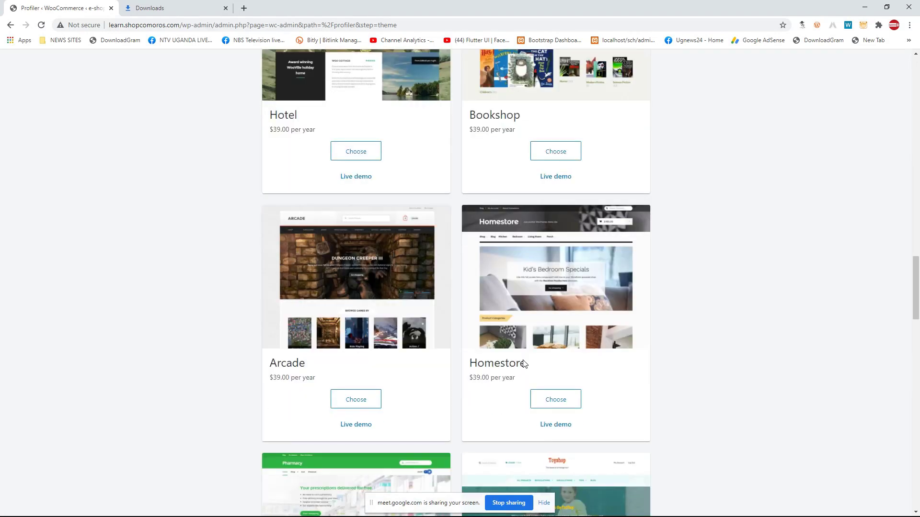
pyautogui.moveTo(919, 497); pyautogui.dragTo(919, 508)
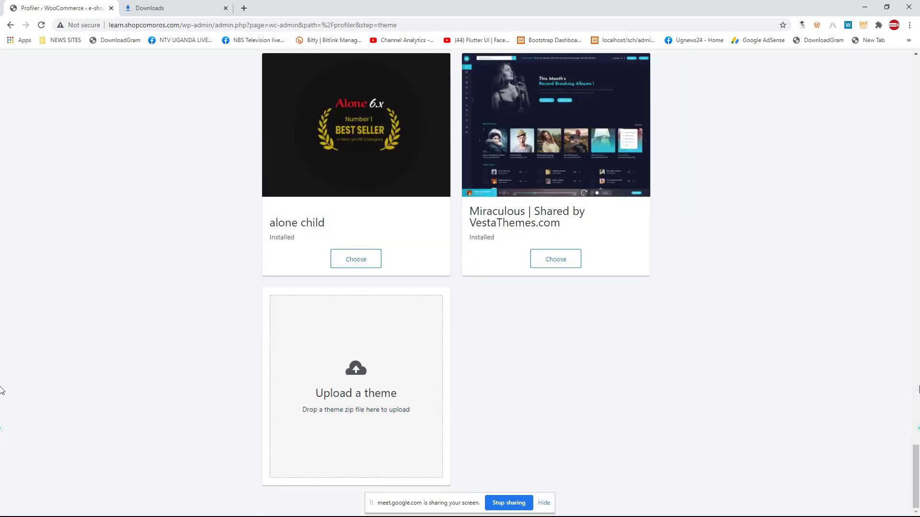
pyautogui.moveTo(919, 386); pyautogui.dragTo(919, 0)
pyautogui.scroll(20, 336, 192)
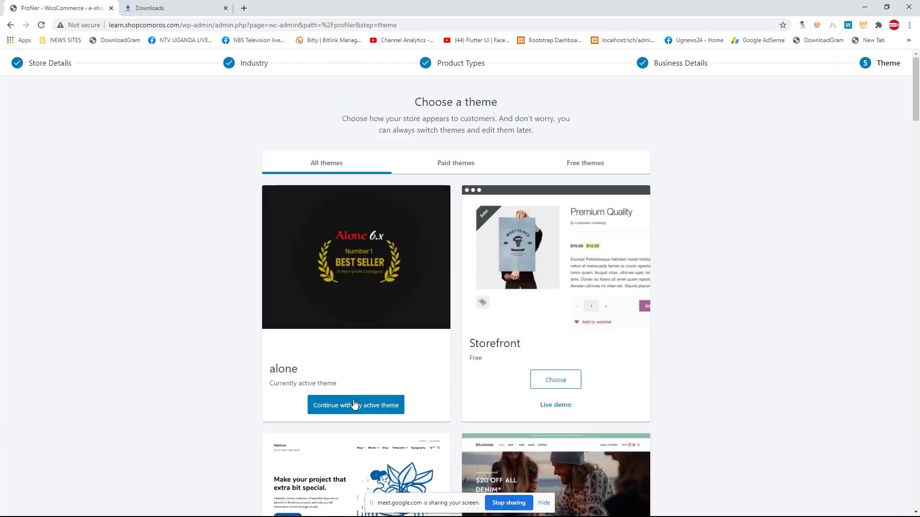
pyautogui.click(354, 405)
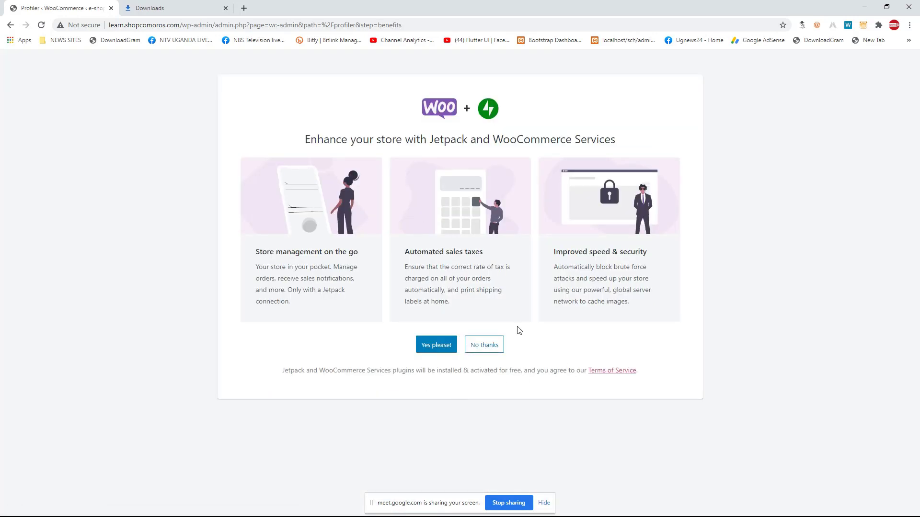
pyautogui.click(486, 349)
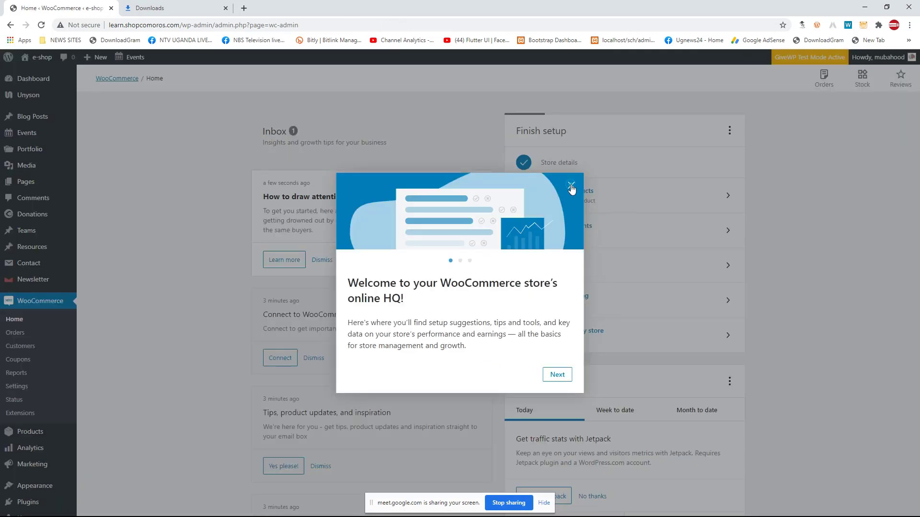
# Step: Close the WooCommerce welcome message and dismiss the notice about outdated template files on the WordPress dashboard
pyautogui.click(571, 186)
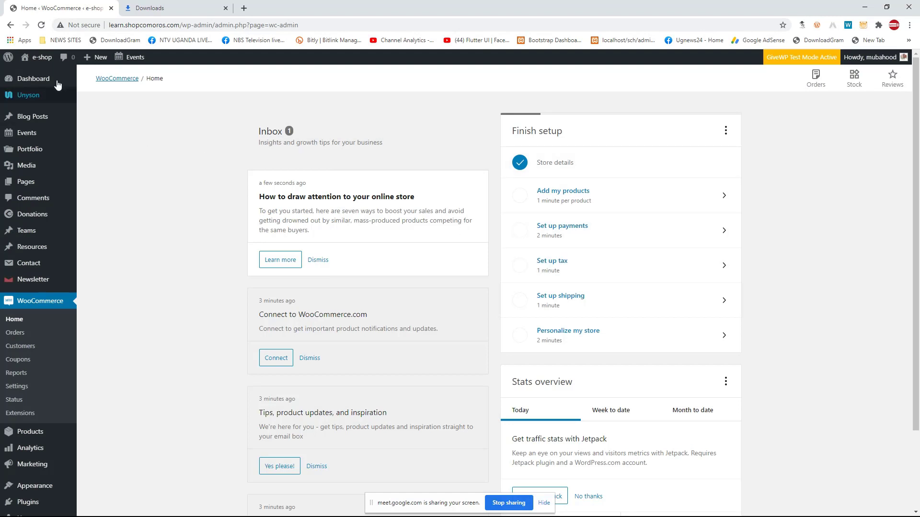
pyautogui.click(40, 79)
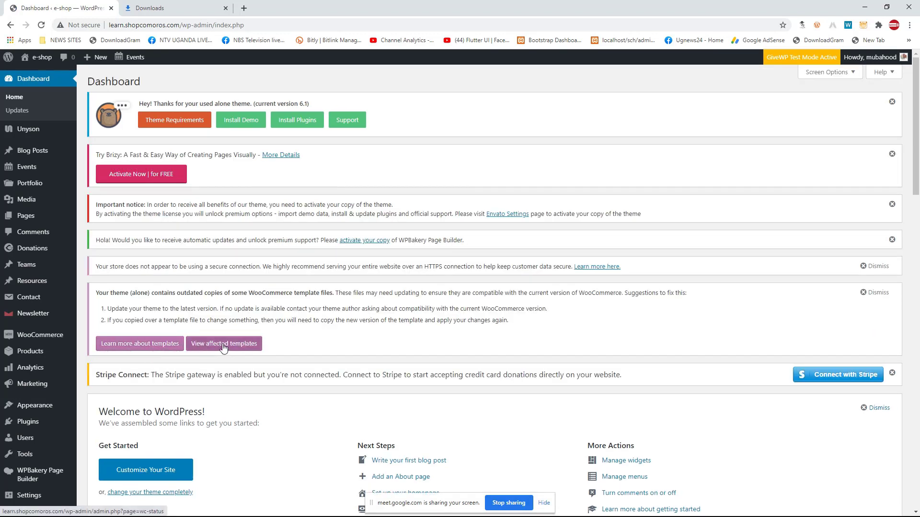
pyautogui.click(873, 293)
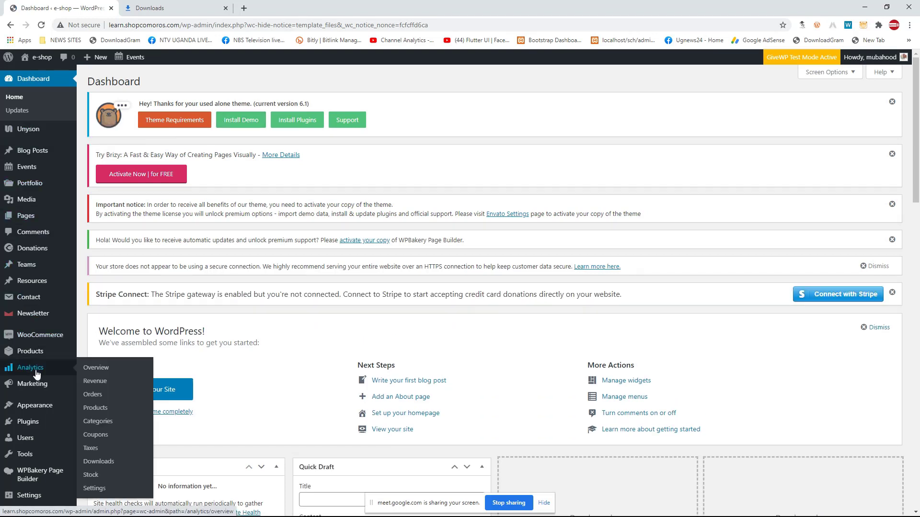
# Step: Look over the admin menu sections from the dashboard and open the alone theme's demo content installation page
pyautogui.scroll(-1, 39, 373)
pyautogui.scroll(-3, 38, 371)
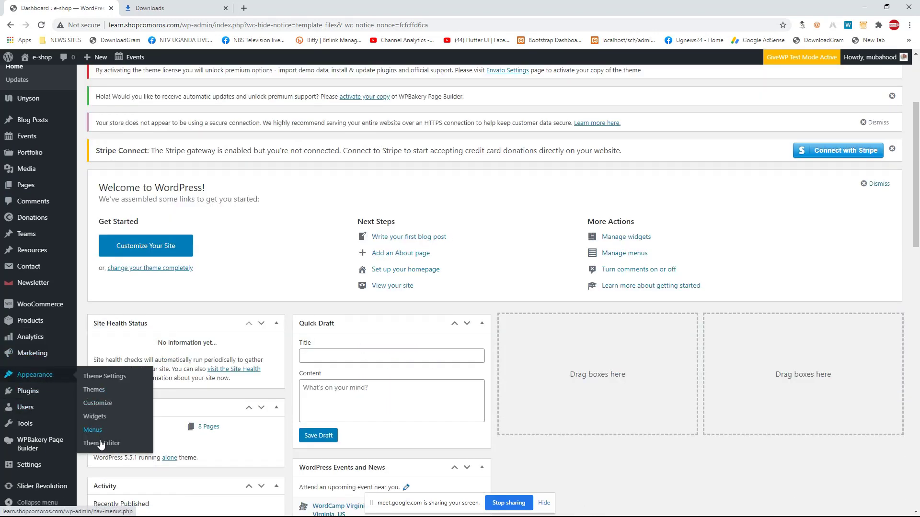
pyautogui.scroll(3, 27, 144)
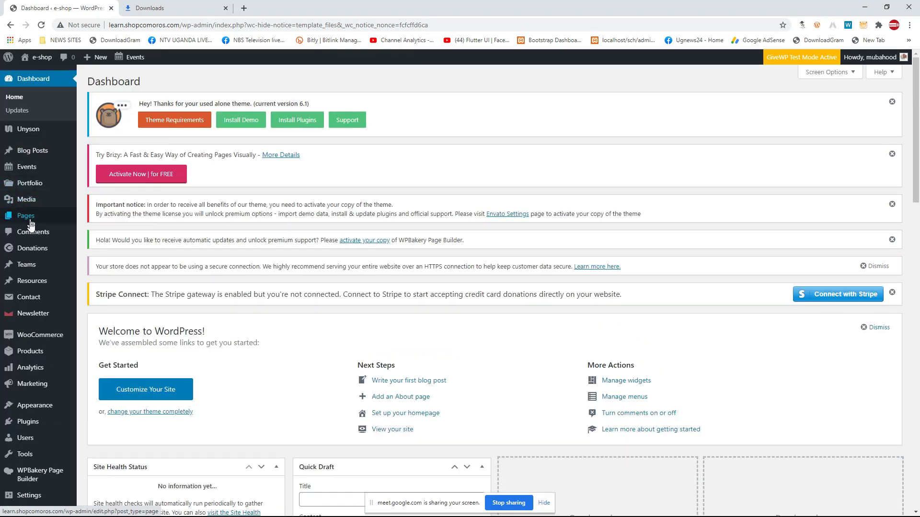
pyautogui.moveTo(27, 257)
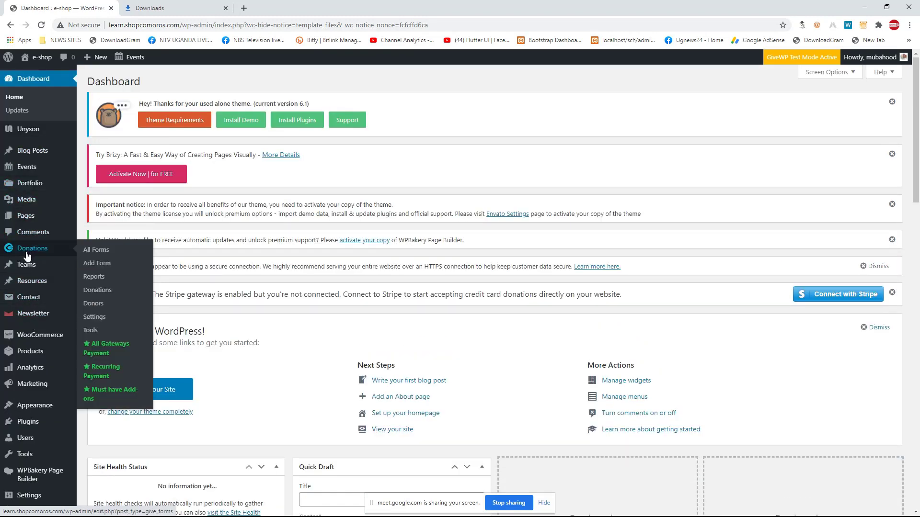
pyautogui.scroll(-3, 30, 465)
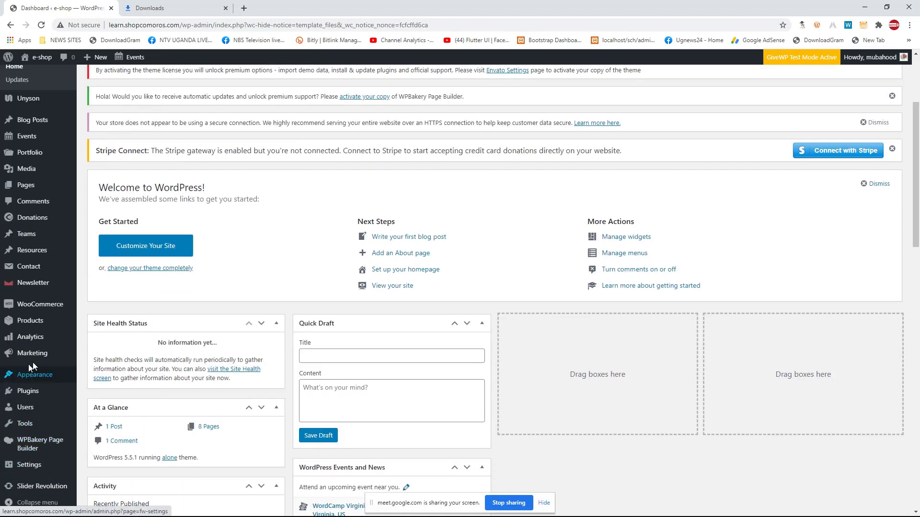
pyautogui.moveTo(38, 363)
pyautogui.scroll(3, 38, 363)
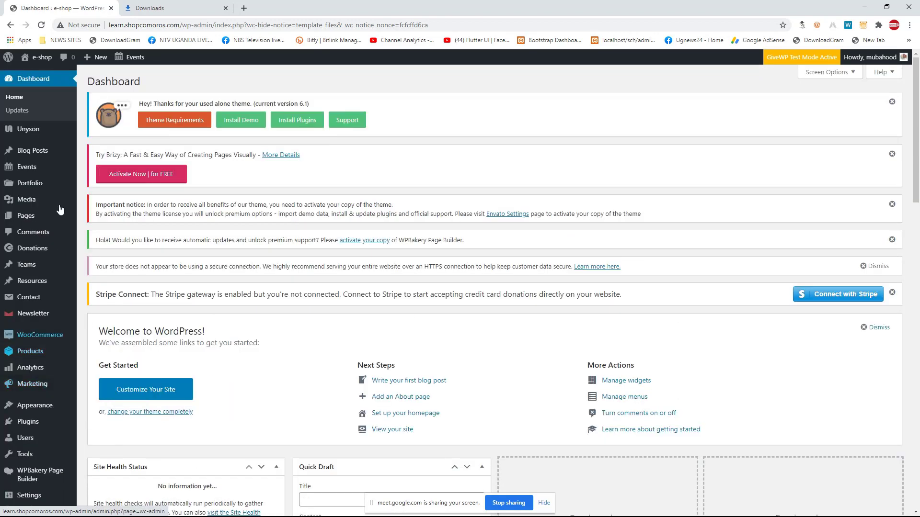
pyautogui.click(240, 124)
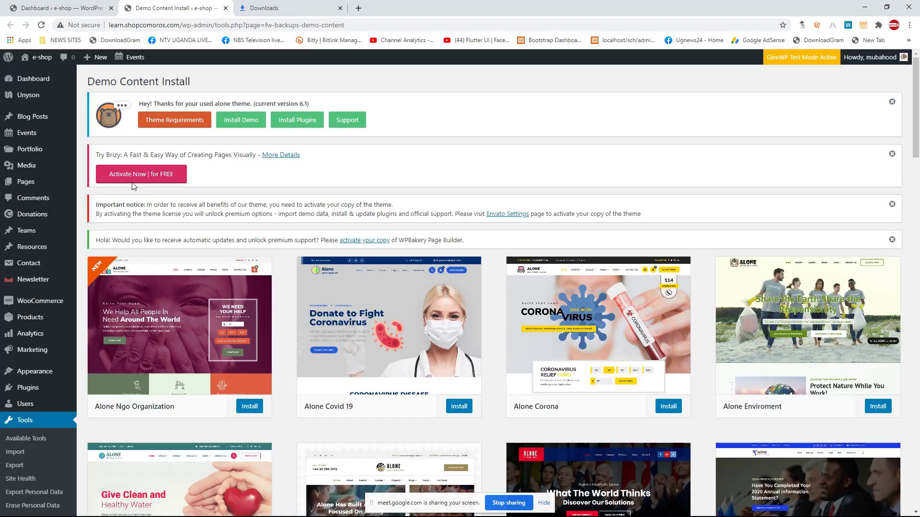
# Step: Look through the theme's available demo designs, from Alone Ngo Organization down to Alone General
pyautogui.scroll(-6, 499, 318)
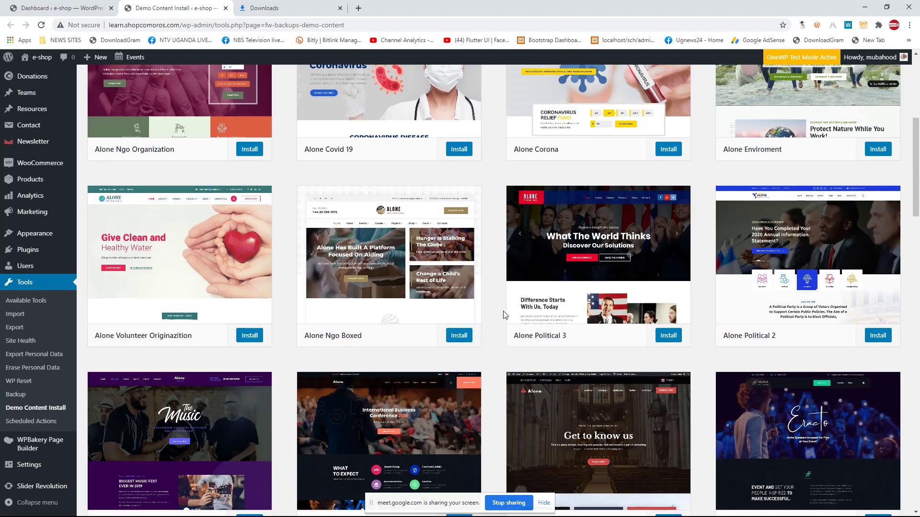
pyautogui.scroll(6, 506, 316)
pyautogui.scroll(-20, 509, 315)
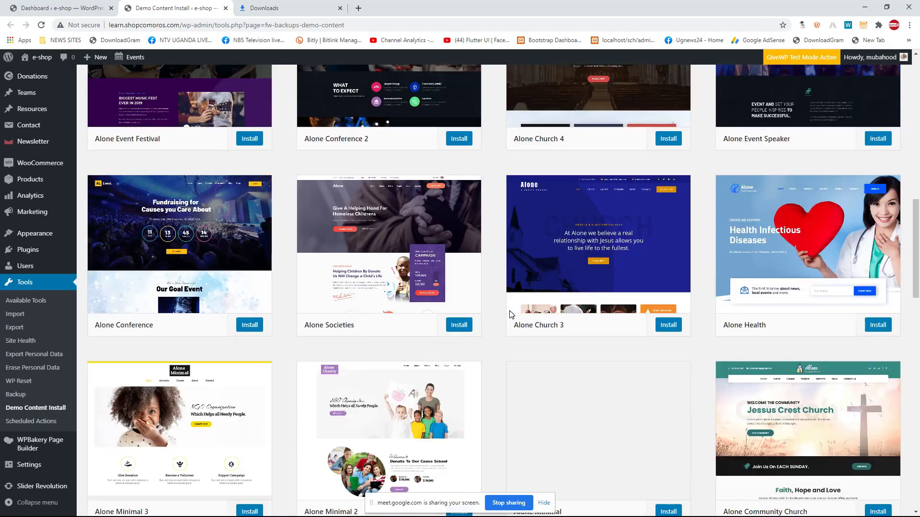
pyautogui.scroll(-13, 511, 315)
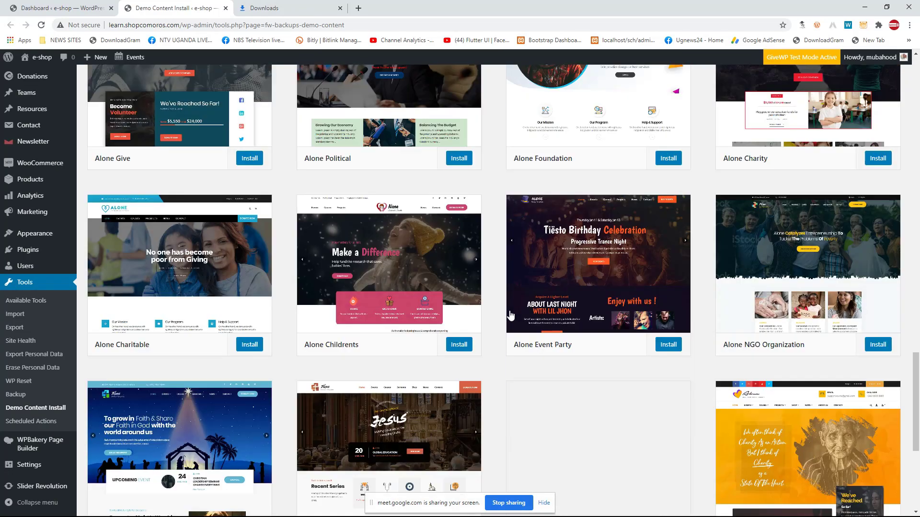
pyautogui.scroll(20, 511, 315)
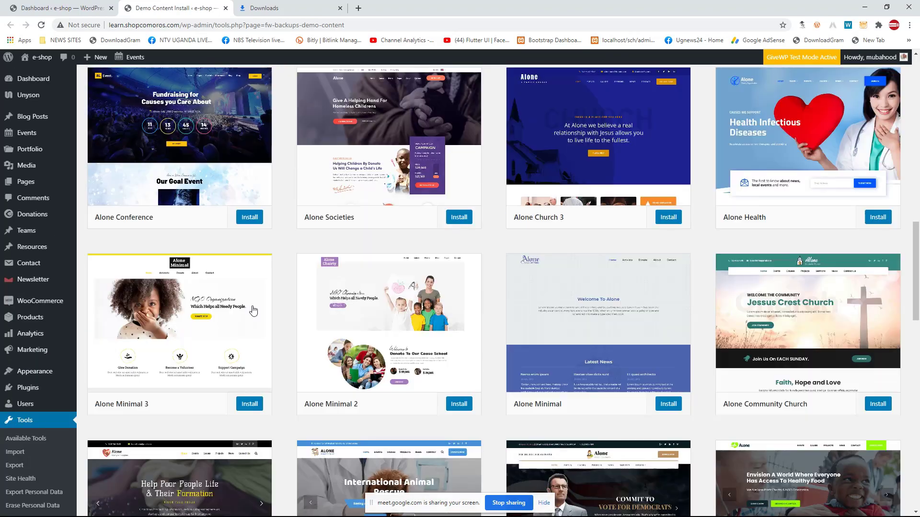
pyautogui.scroll(4, 322, 267)
pyautogui.scroll(-20, 333, 270)
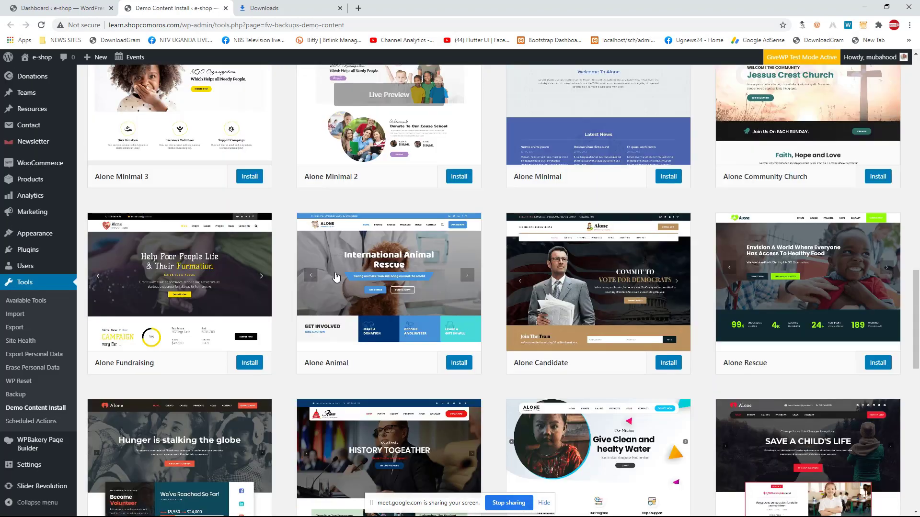
pyautogui.scroll(-3, 335, 277)
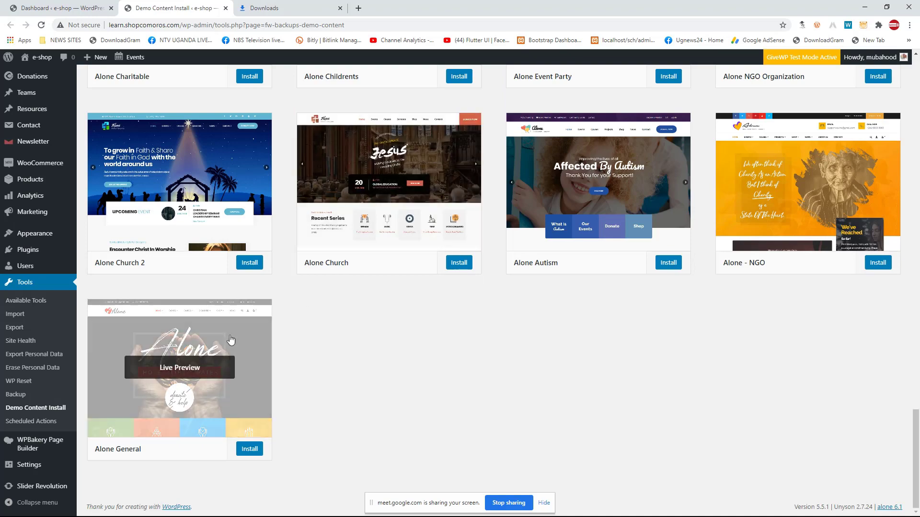
pyautogui.scroll(10, 570, 345)
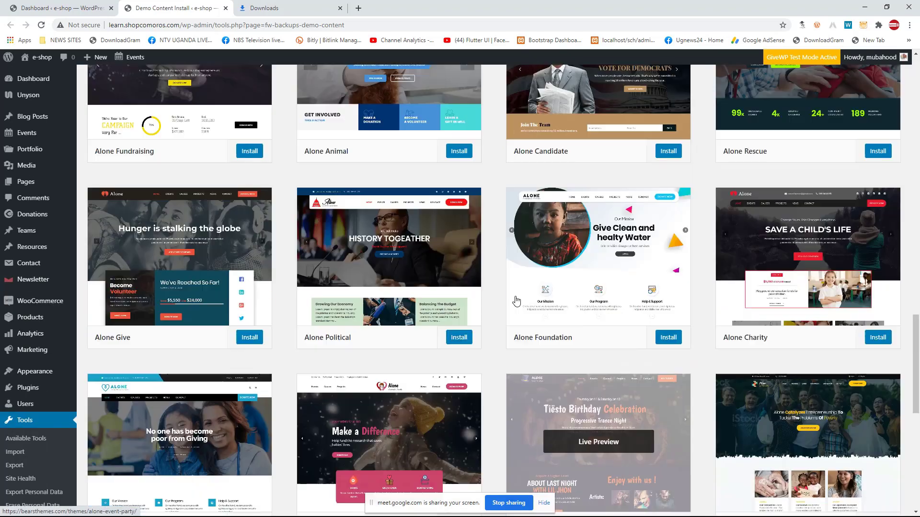
pyautogui.scroll(20, 353, 288)
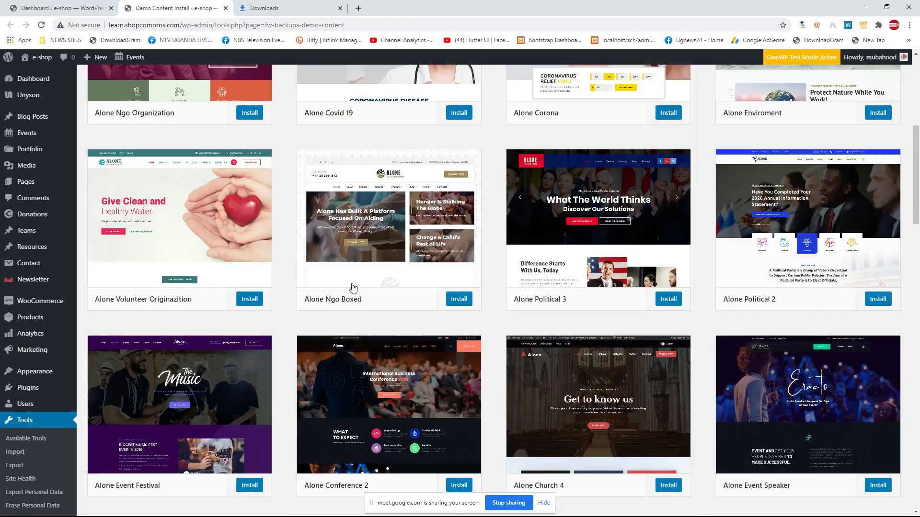
pyautogui.scroll(4, 352, 287)
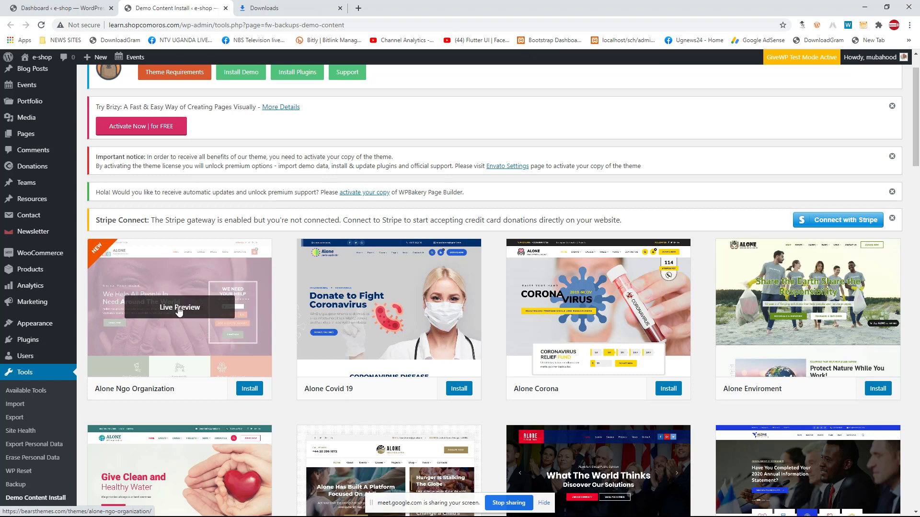
# Step: Open the live previews of the Alone Ngo Organization and Alone Enviroment demos and try to install the Ngo Organization demo
pyautogui.click(167, 311)
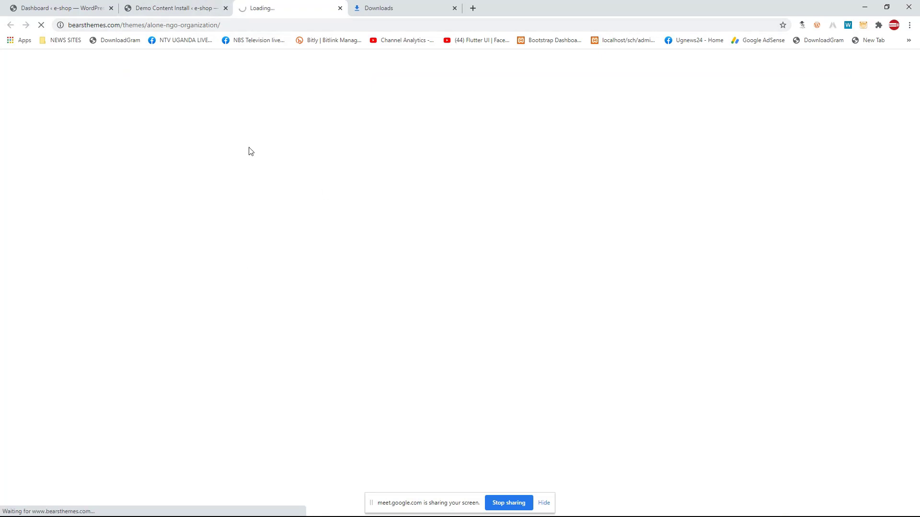
pyautogui.click(195, 7)
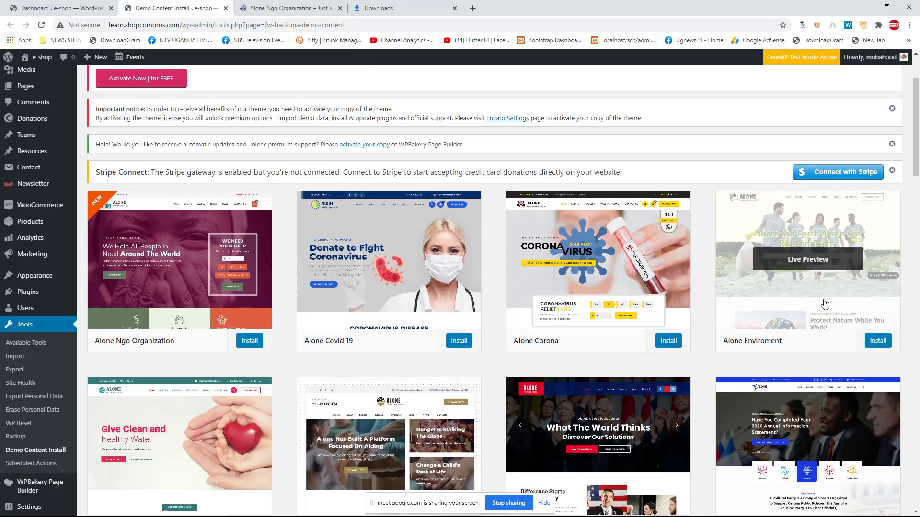
pyautogui.scroll(-1, 822, 302)
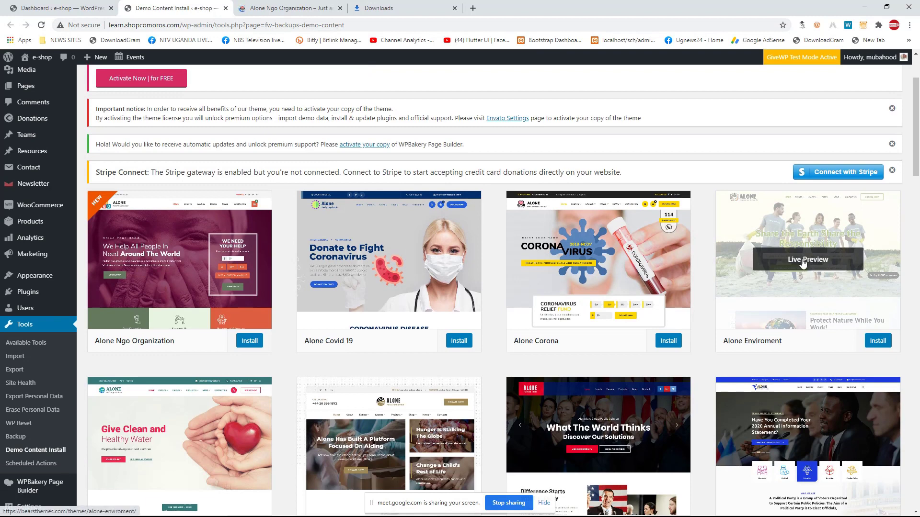
pyautogui.click(807, 260)
pyautogui.click(404, 7)
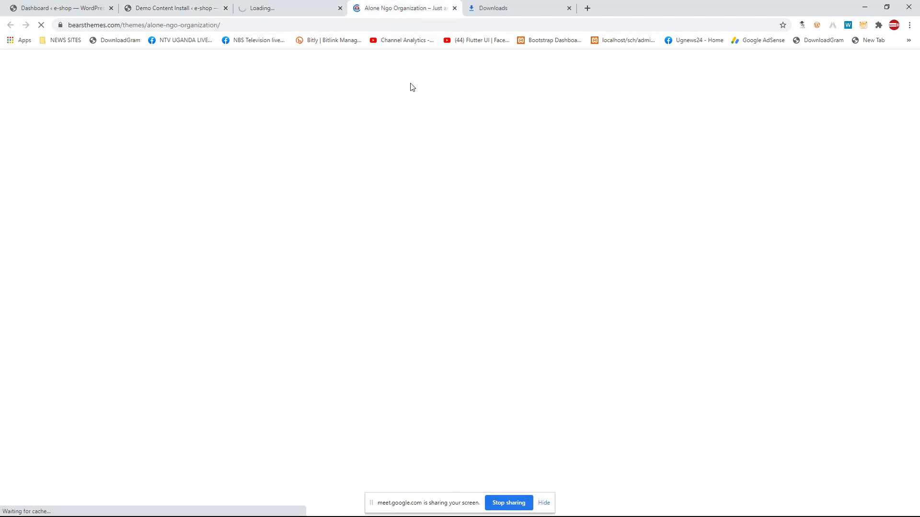
pyautogui.click(286, 8)
pyautogui.click(175, 8)
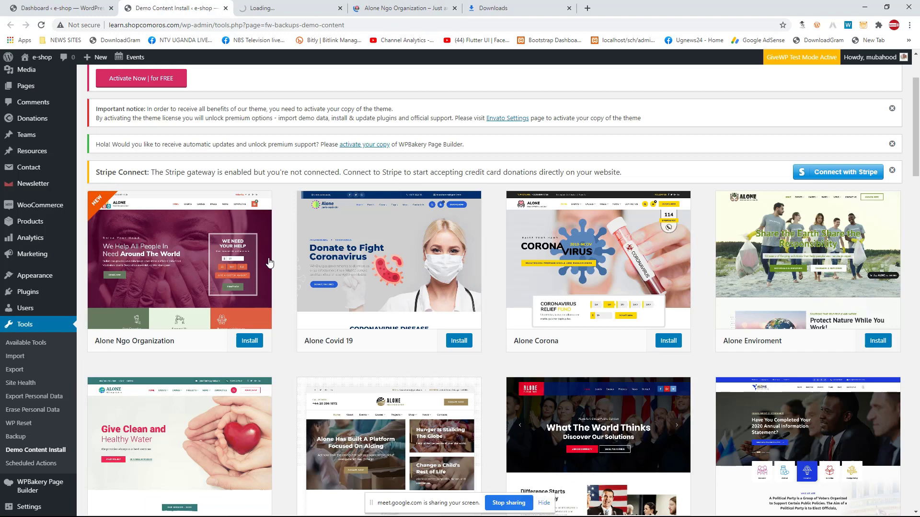
pyautogui.click(249, 342)
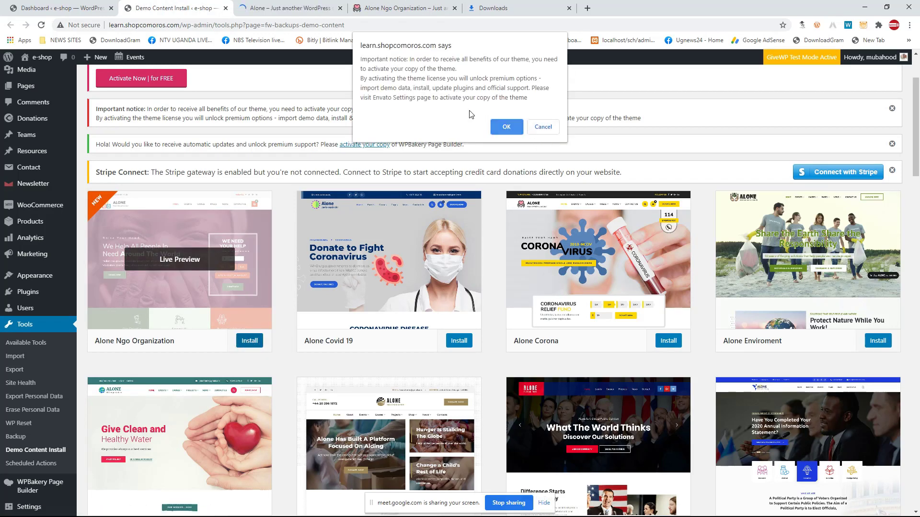
# Step: Examine the Alone Ngo Organization preview homepage from its header to the news and updates section
pyautogui.click(307, 7)
pyautogui.click(399, 10)
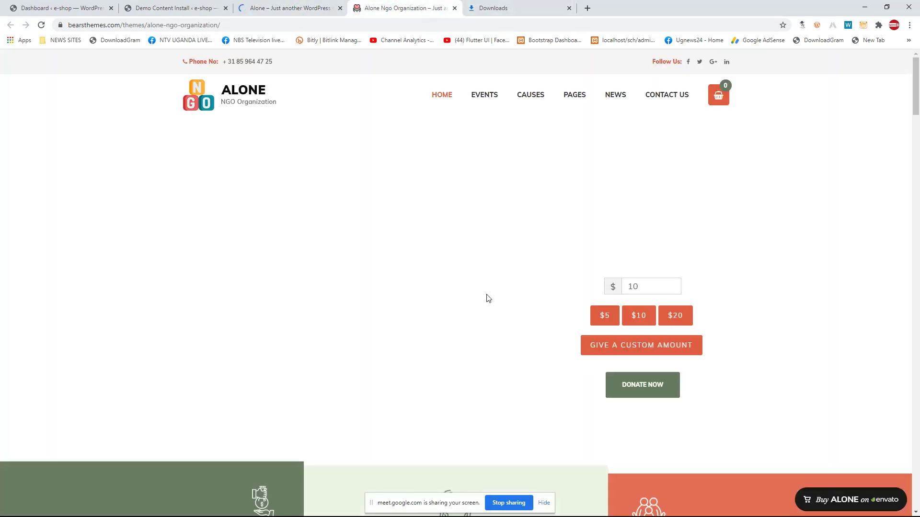
pyautogui.scroll(-2, 490, 295)
pyautogui.scroll(2, 491, 295)
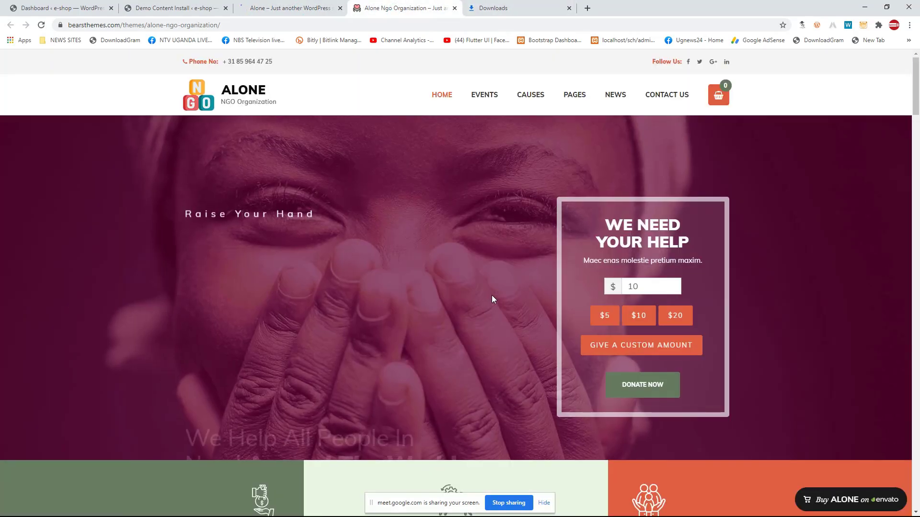
pyautogui.scroll(-13, 493, 296)
pyautogui.scroll(-20, 493, 296)
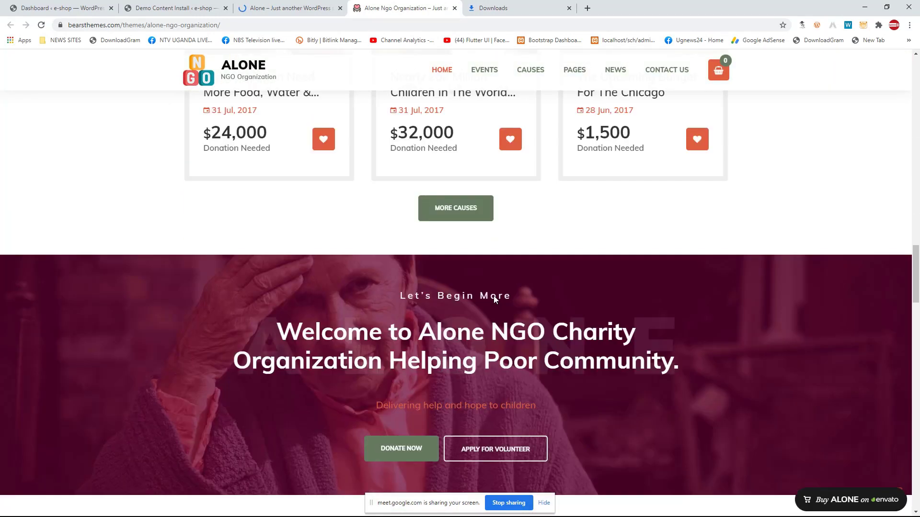
pyautogui.scroll(-15, 494, 300)
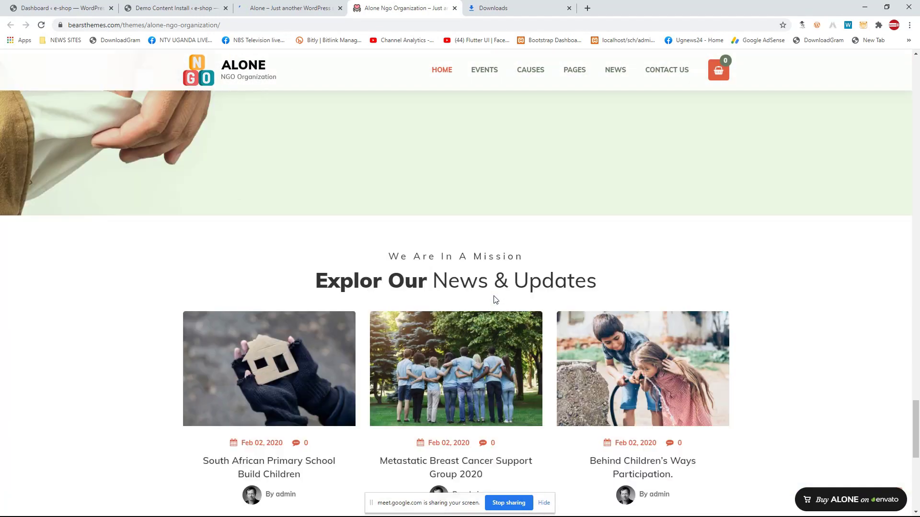
pyautogui.scroll(-1, 494, 295)
pyautogui.scroll(6, 494, 295)
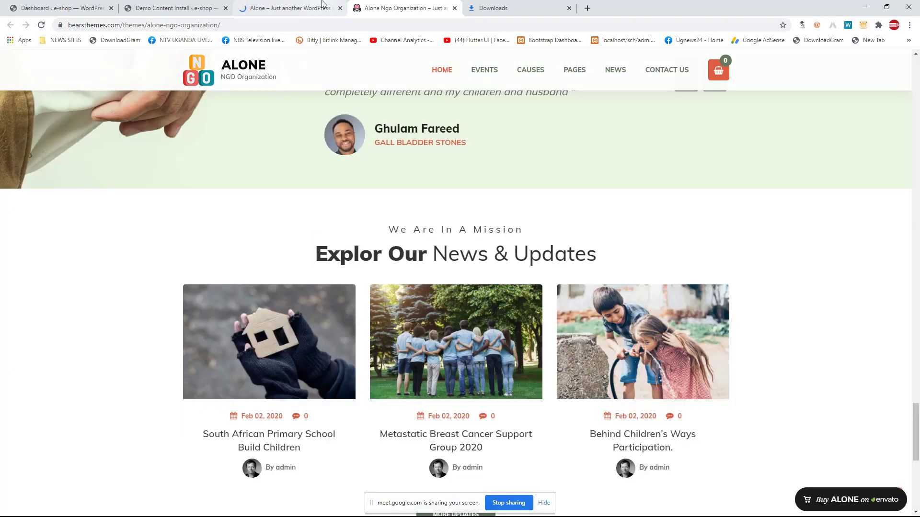
# Step: Examine the Alone Enviroment preview homepage down to its Environment Causes section
pyautogui.click(321, 12)
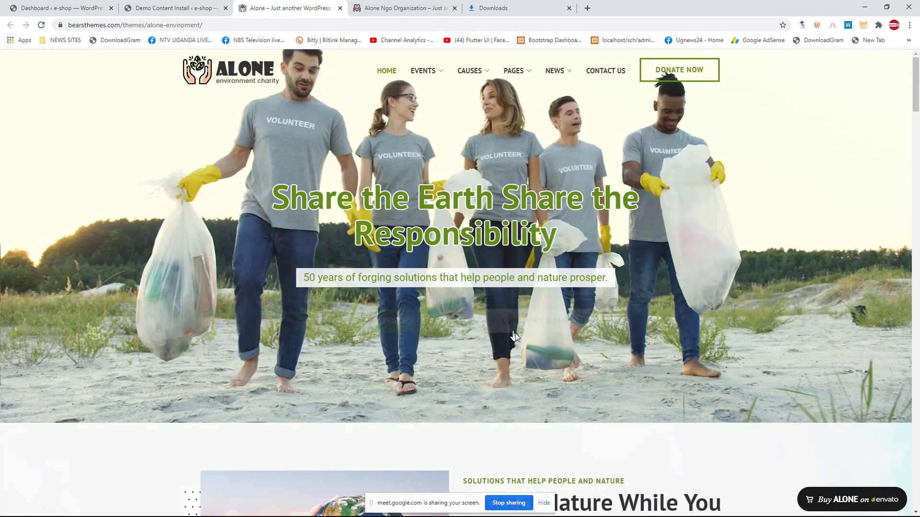
pyautogui.scroll(-20, 512, 332)
pyautogui.scroll(-12, 520, 334)
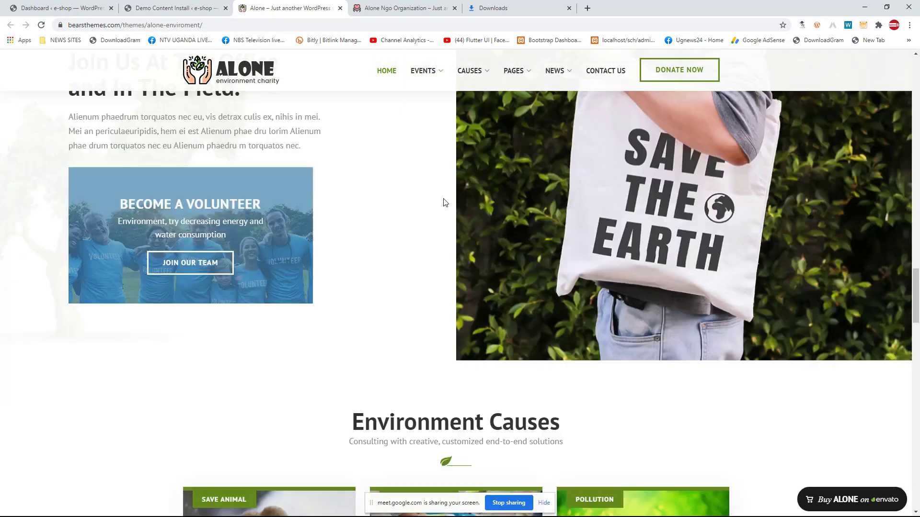
# Step: Return to the demo list, request the Alone Ngo Organization installation and accept the activation notice to reach the Envato Settings
pyautogui.click(205, 6)
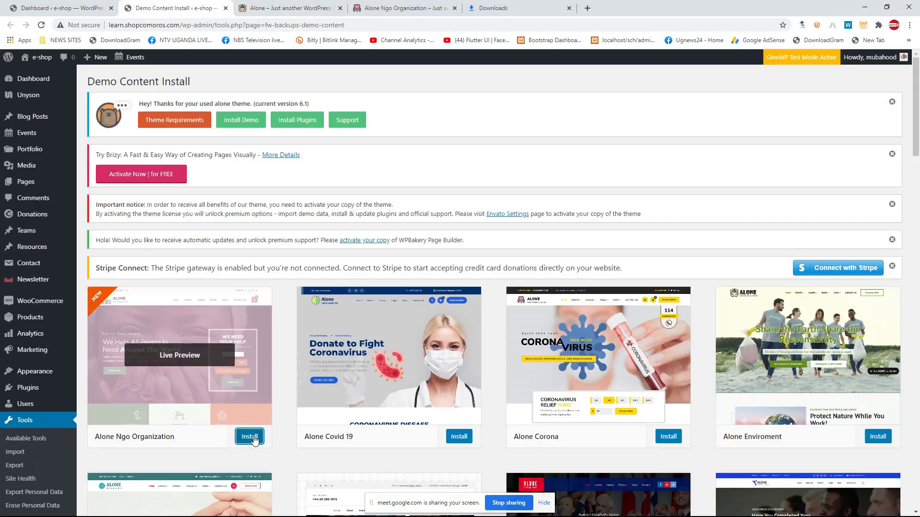
pyautogui.click(250, 437)
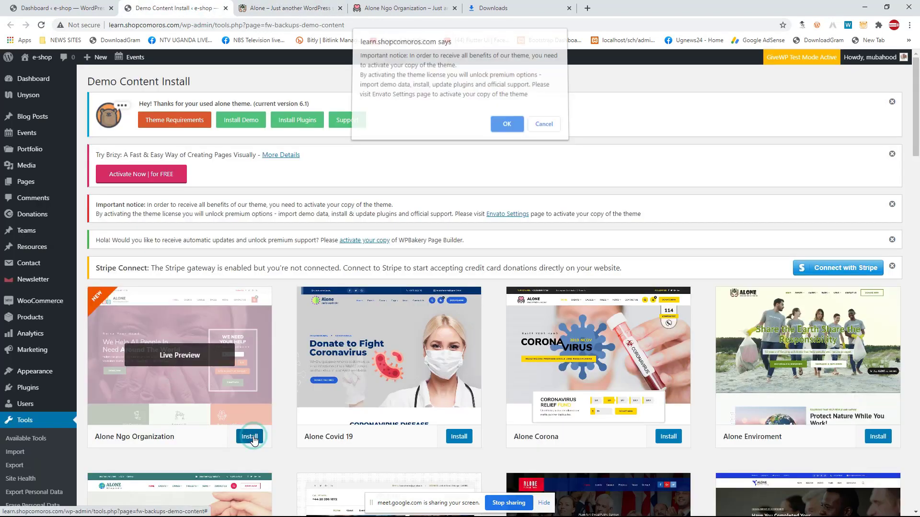
pyautogui.click(507, 127)
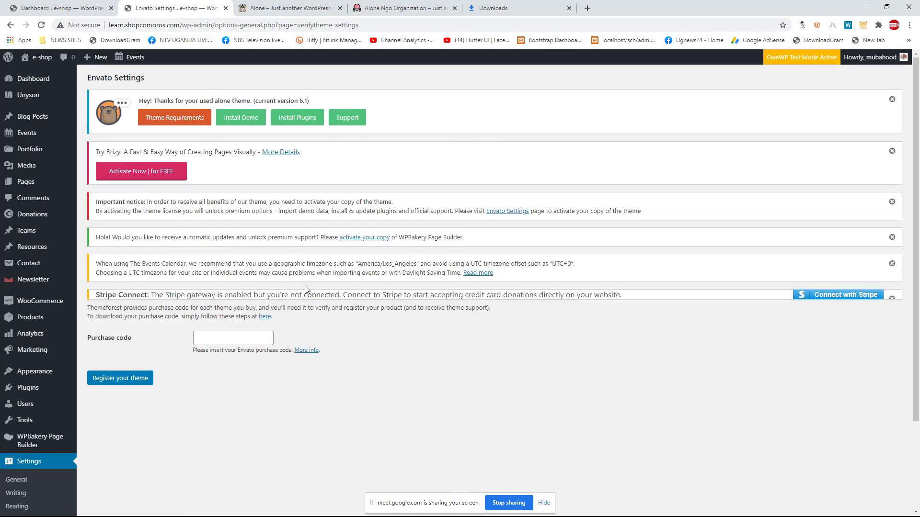
# Step: Fill in the Envato purchase code and register the theme
pyautogui.click(238, 359)
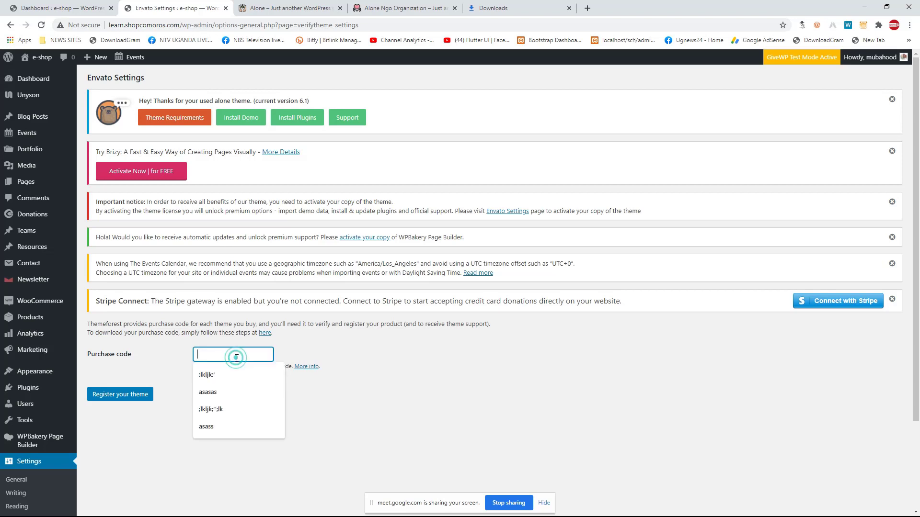
pyautogui.click(225, 382)
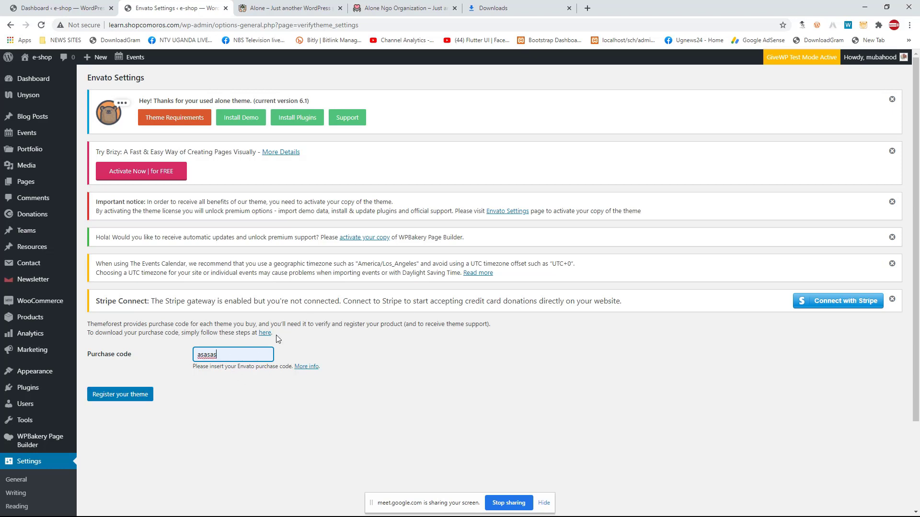
pyautogui.click(138, 396)
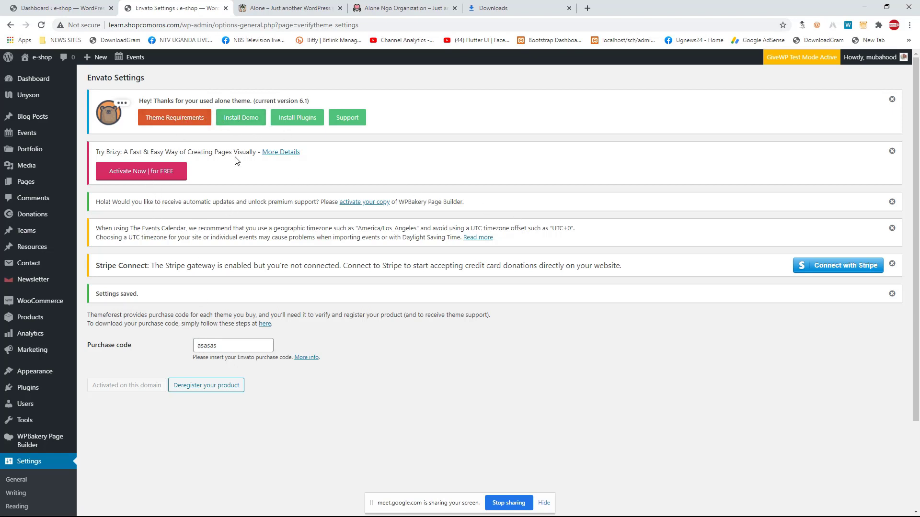
# Step: Reopen the demo installation page and install the Alone Ngo Organization demo, accepting that it deletes the current website content
pyautogui.click(229, 124)
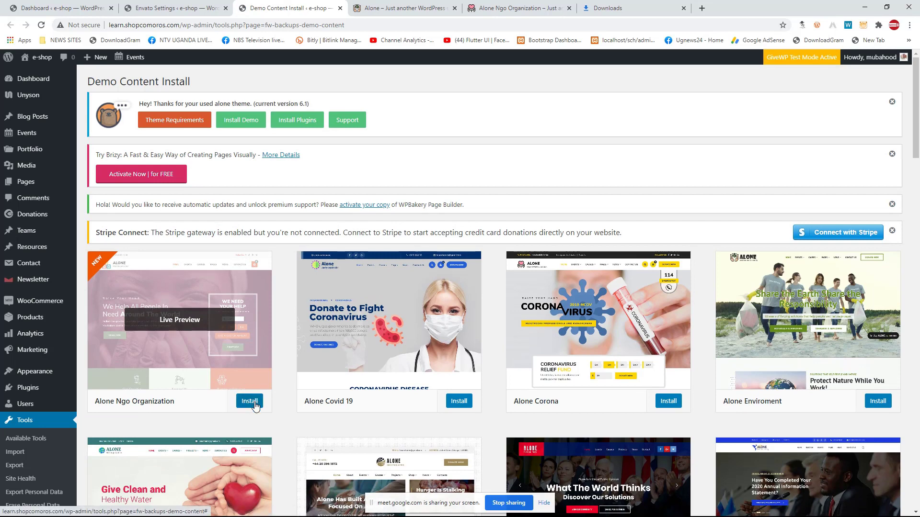
pyautogui.click(254, 403)
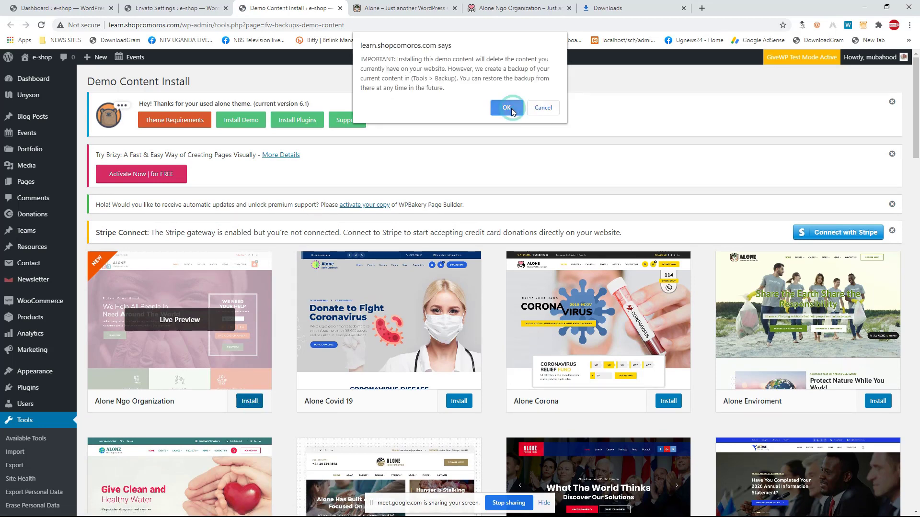
pyautogui.click(509, 108)
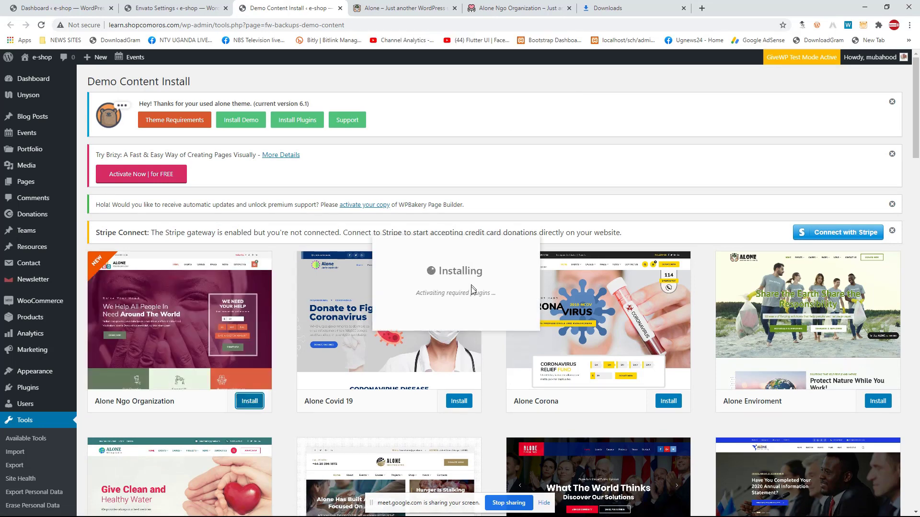
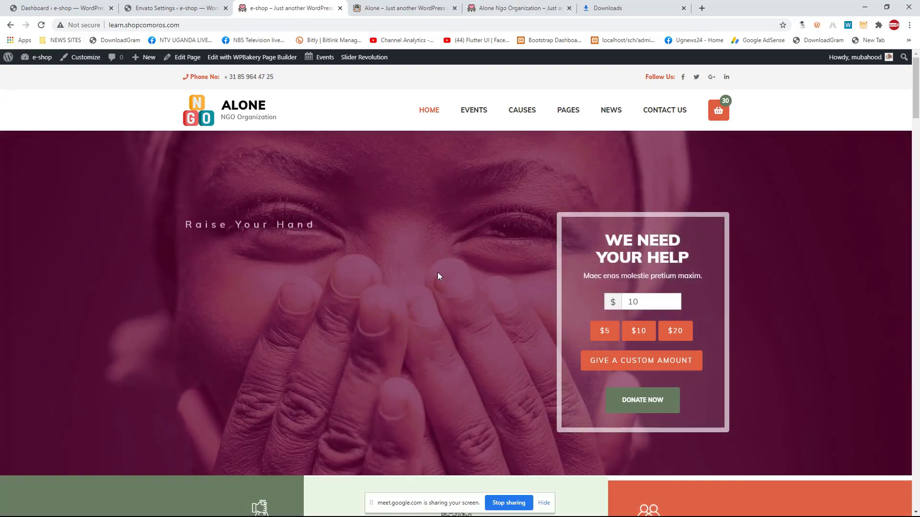
# Step: Open learn.shopcomoros.com in a new incognito window to view the installed site as a logged-out visitor
pyautogui.scroll(-2, 442, 273)
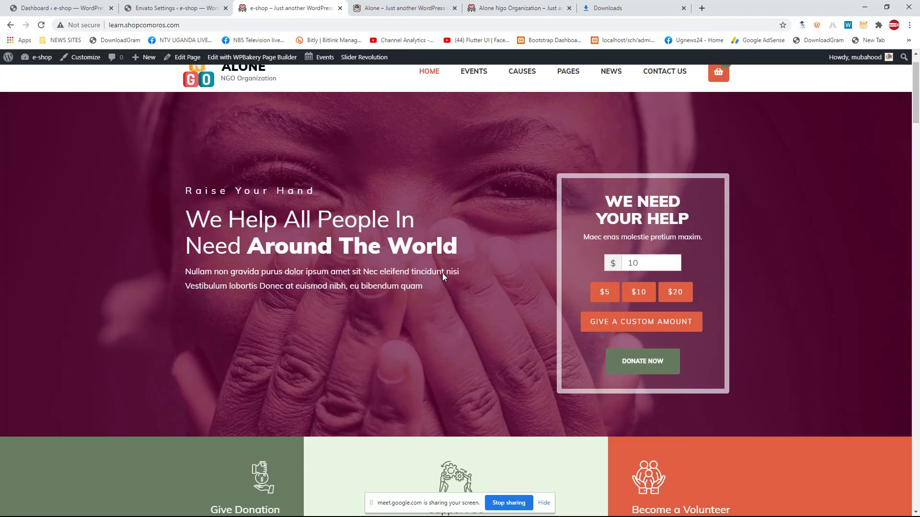
pyautogui.scroll(2, 444, 261)
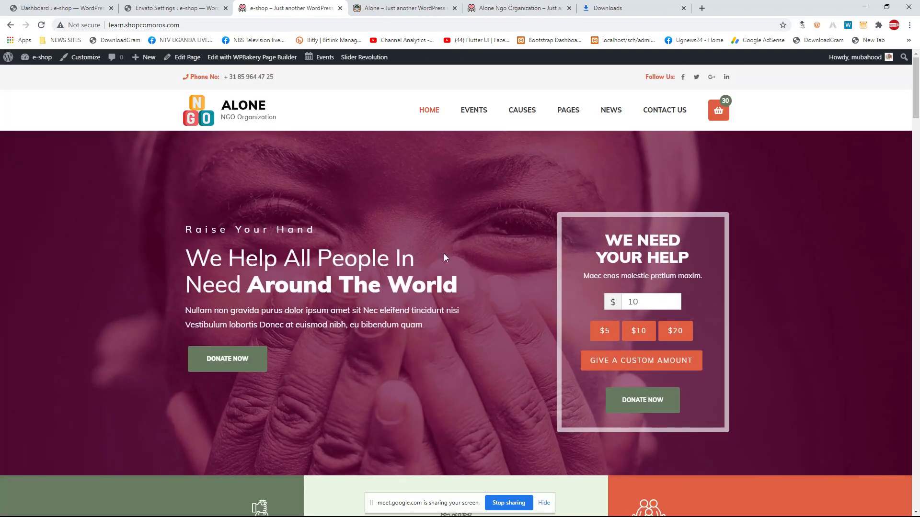
pyautogui.hotkey('ctrl', 'shift', 'n')
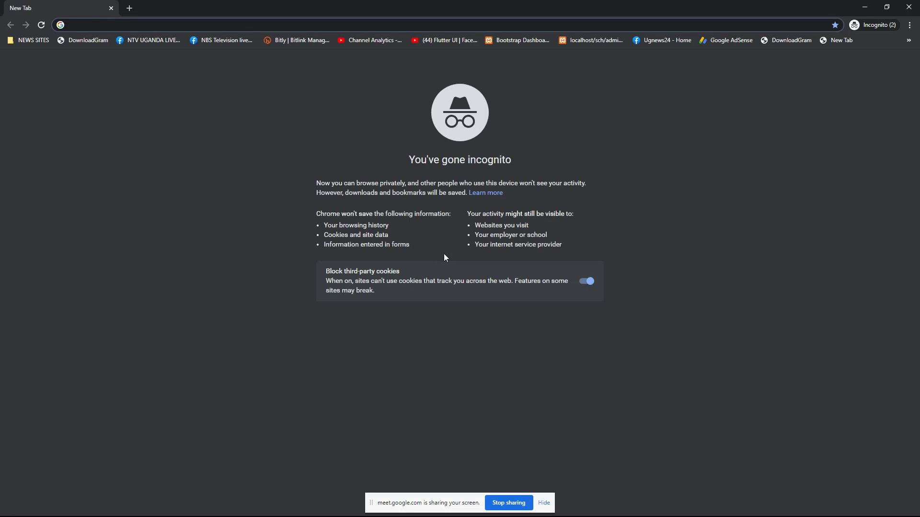
pyautogui.write('le')
pyautogui.press('Return')
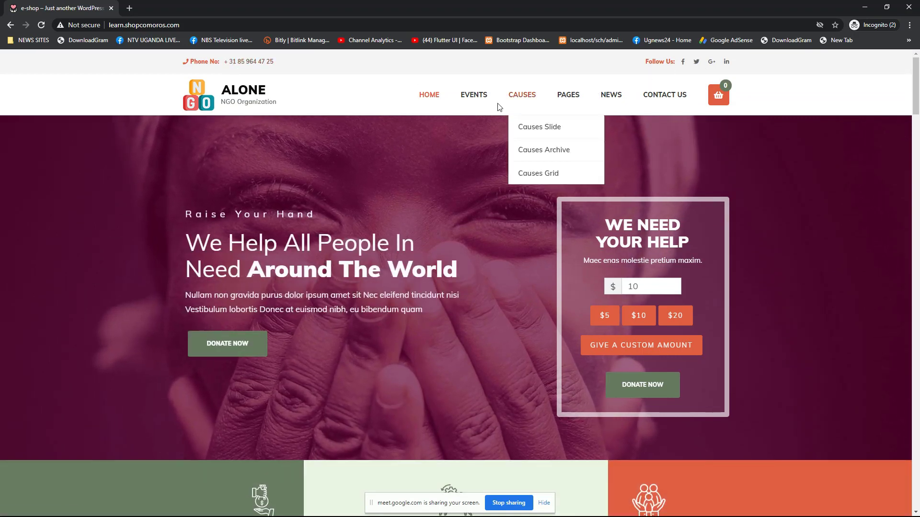
# Step: Check the submenus under Events, Causes, Pages and News in the site's navigation
pyautogui.moveTo(479, 111)
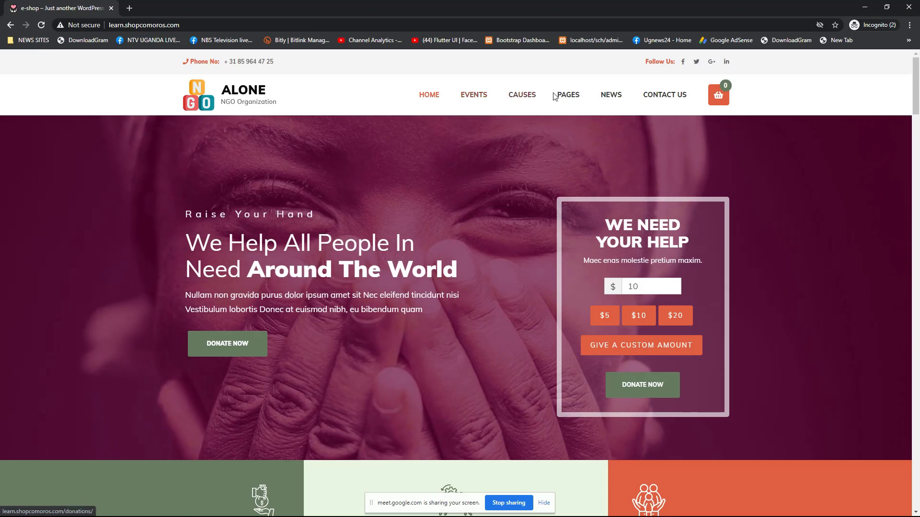
pyautogui.moveTo(524, 98)
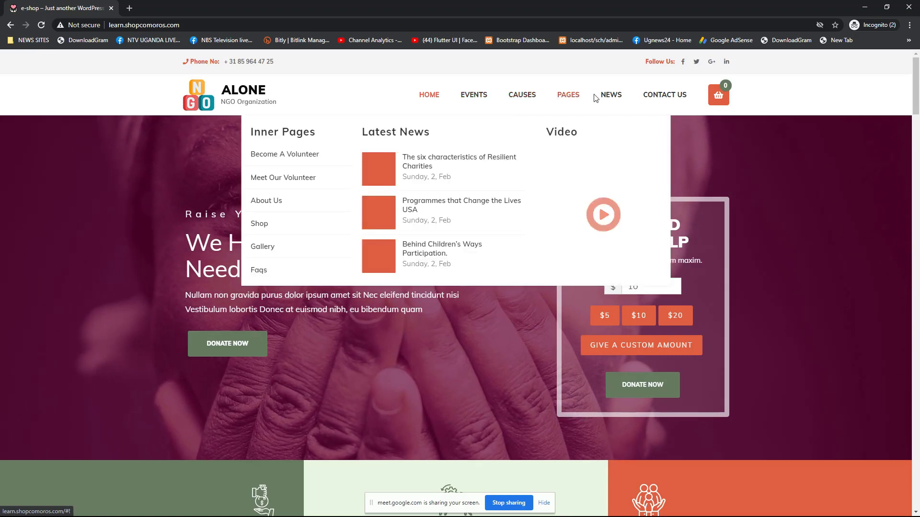
pyautogui.moveTo(569, 96)
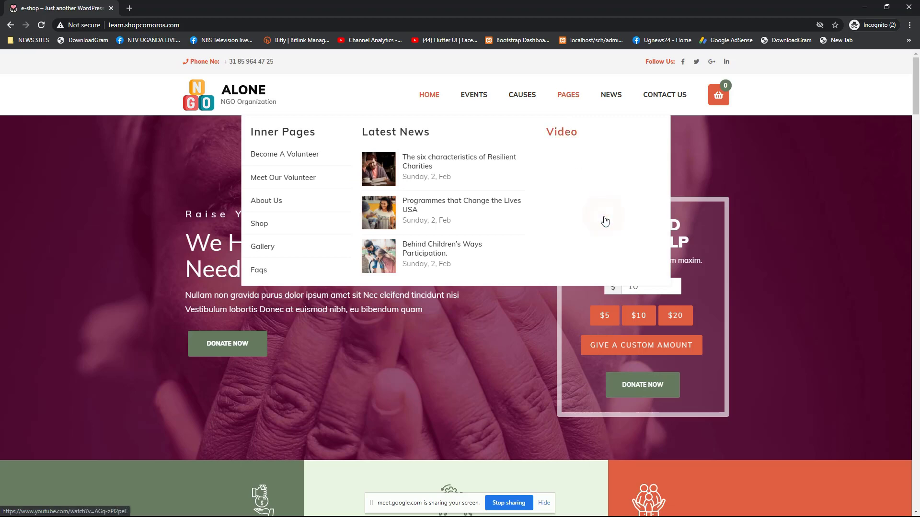
pyautogui.moveTo(616, 98)
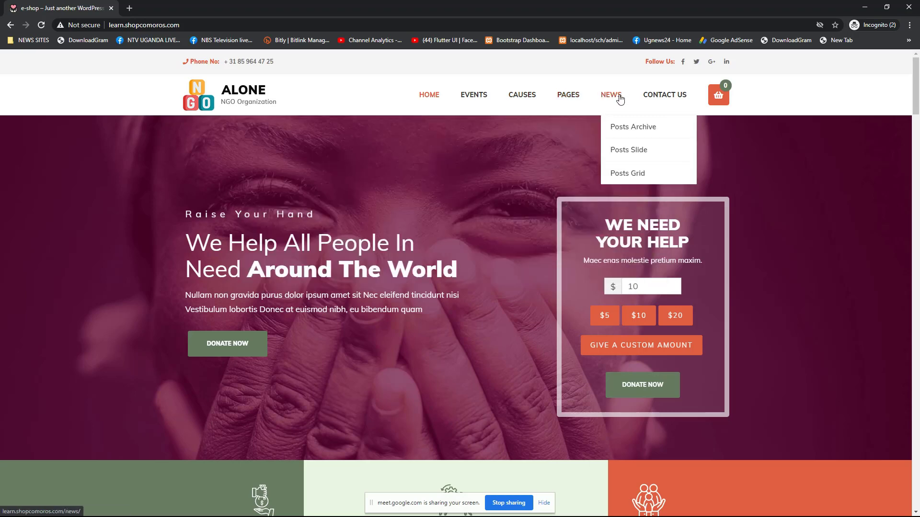
# Step: Examine the homepage banner with its donation form and the Give Donation, Support Us and Become a Volunteer boxes
pyautogui.scroll(-3, 510, 357)
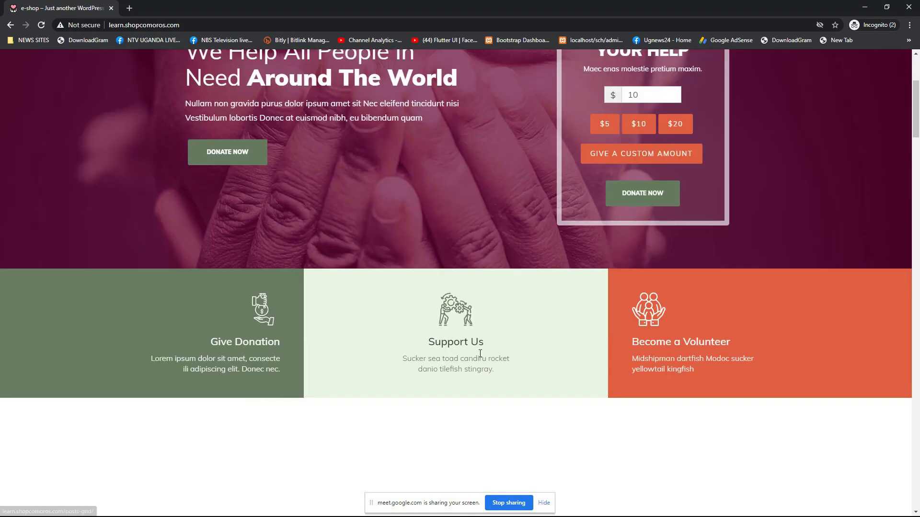
pyautogui.scroll(3, 330, 284)
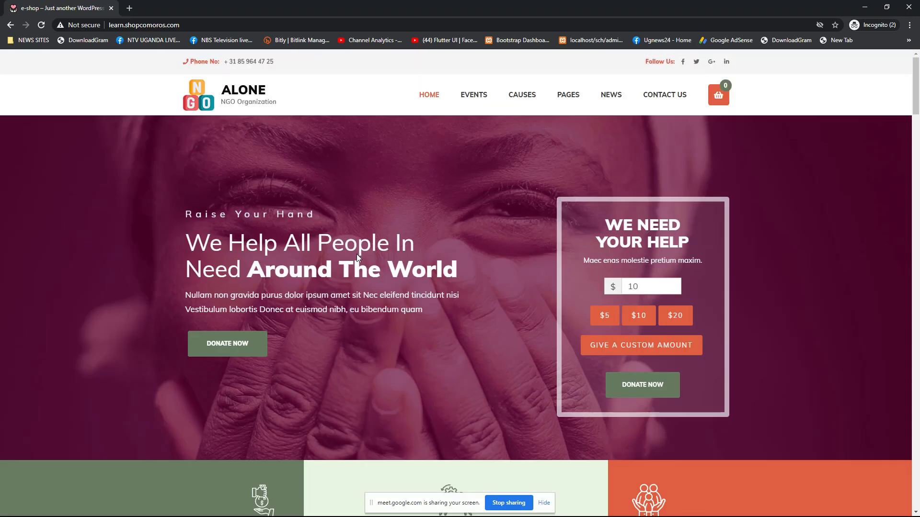
pyautogui.scroll(-4, 350, 278)
pyautogui.scroll(4, 346, 284)
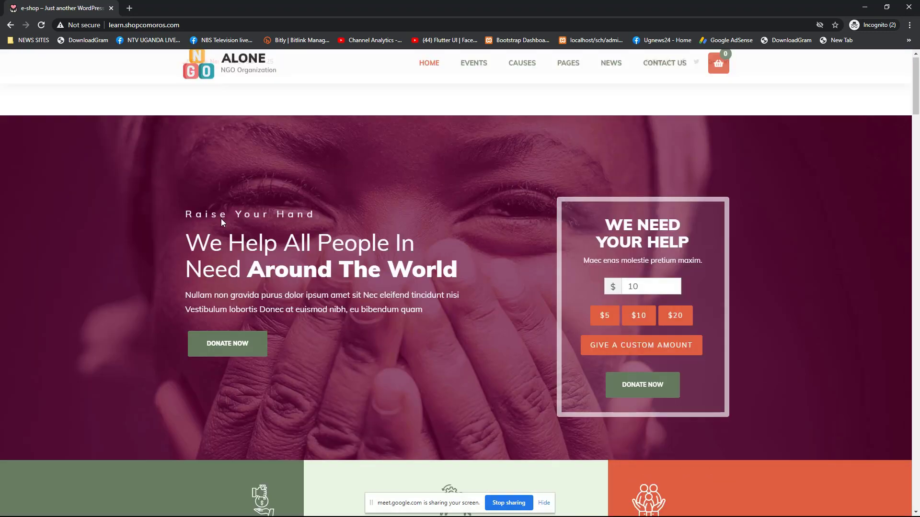
pyautogui.scroll(-4, 244, 273)
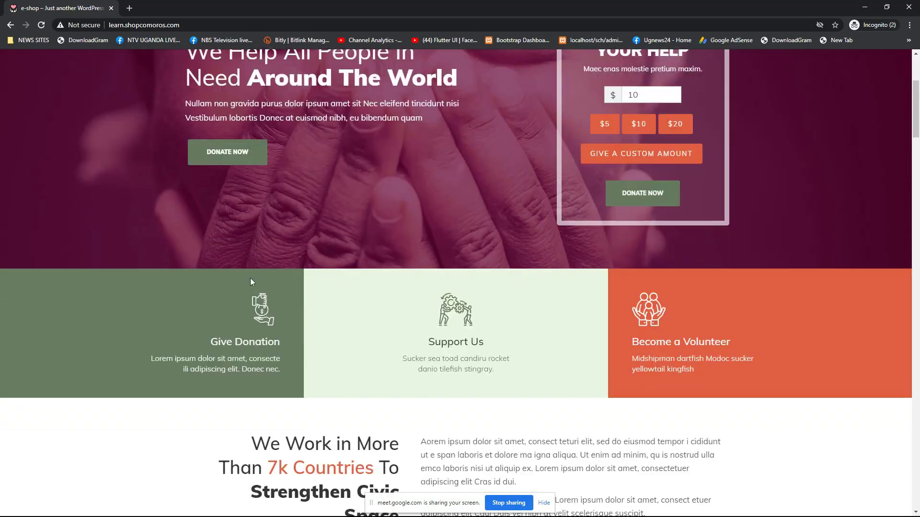
pyautogui.scroll(2, 657, 190)
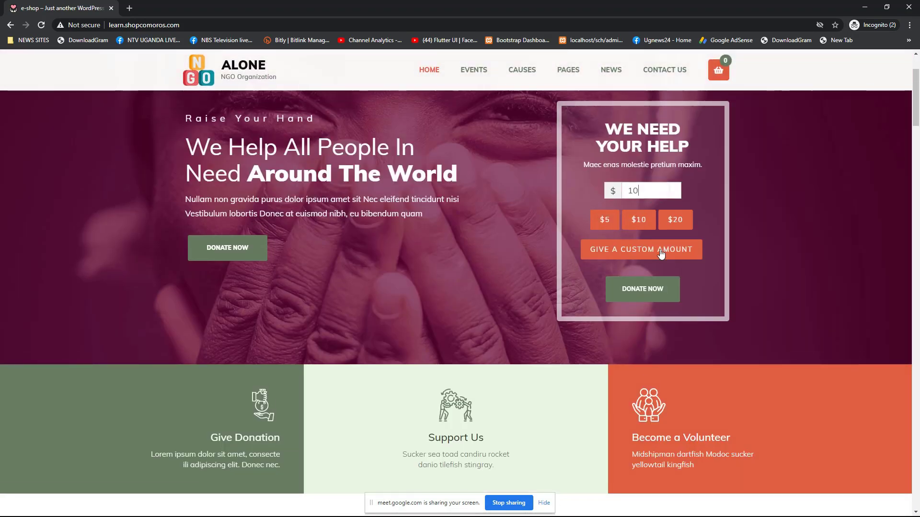
pyautogui.scroll(-4, 501, 389)
pyautogui.scroll(2, 580, 319)
pyautogui.scroll(1, 579, 319)
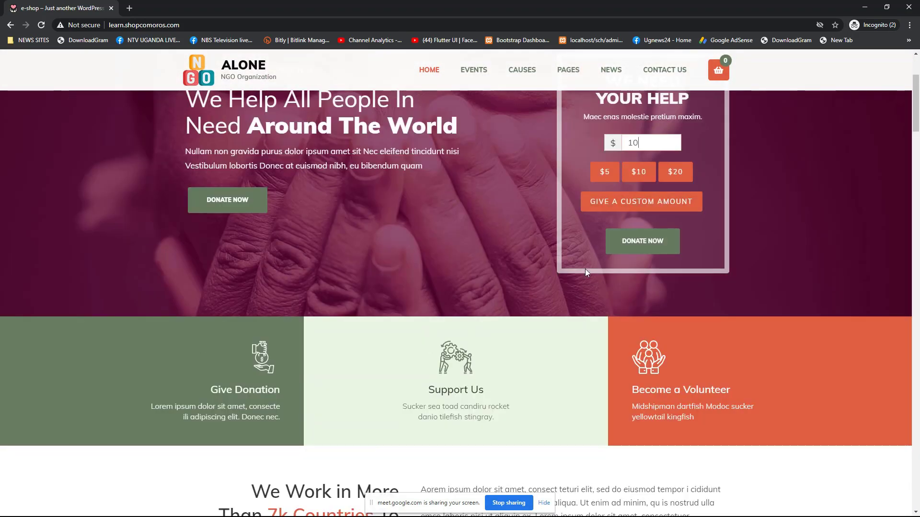
# Step: Examine the homepage sections from Latest Causes through News & Updates and back to Upcoming Events
pyautogui.scroll(-10, 458, 261)
pyautogui.scroll(-15, 459, 261)
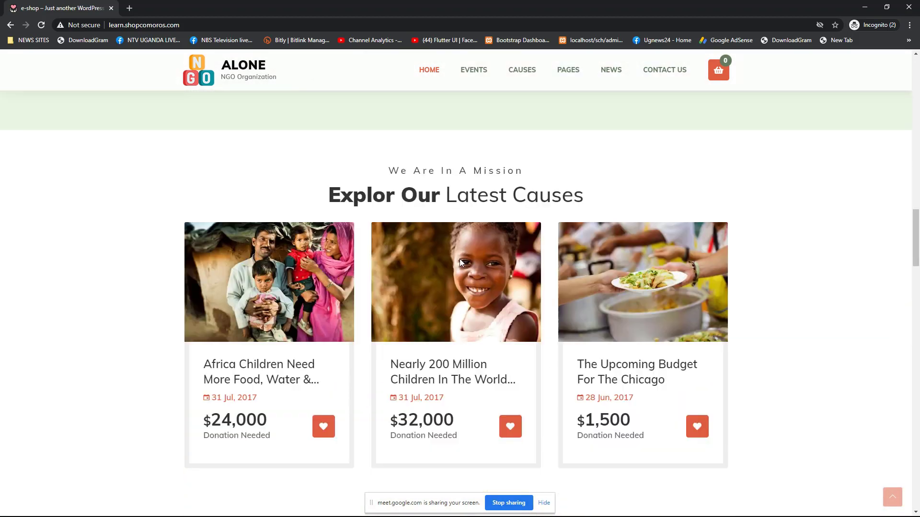
pyautogui.scroll(-15, 460, 258)
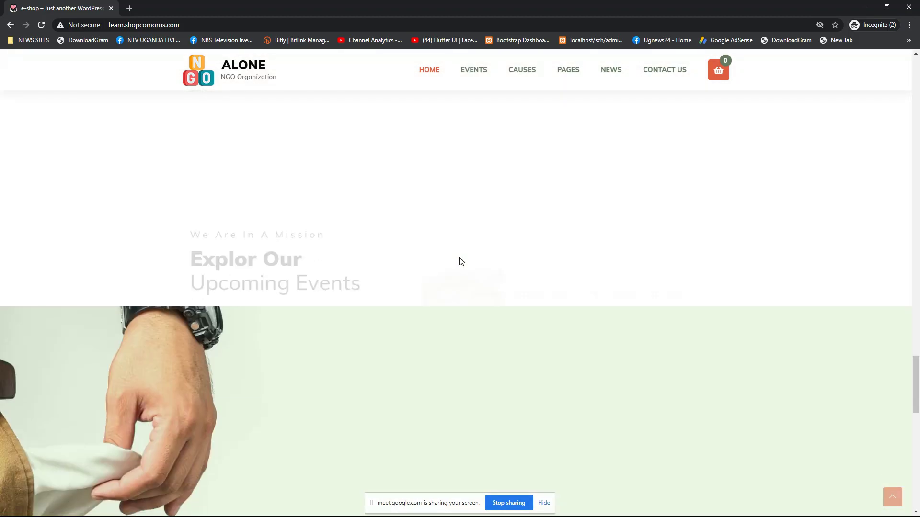
pyautogui.scroll(8, 458, 261)
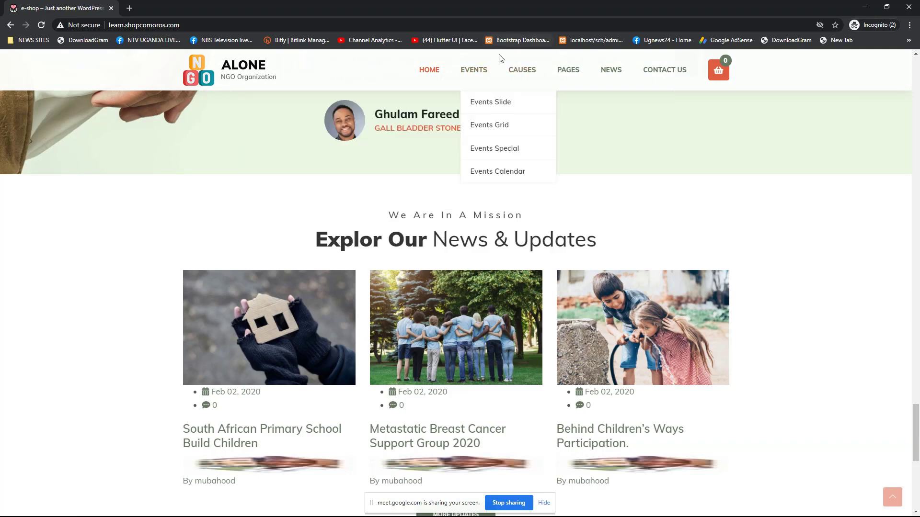
pyautogui.scroll(3, 418, 232)
pyautogui.scroll(9, 419, 233)
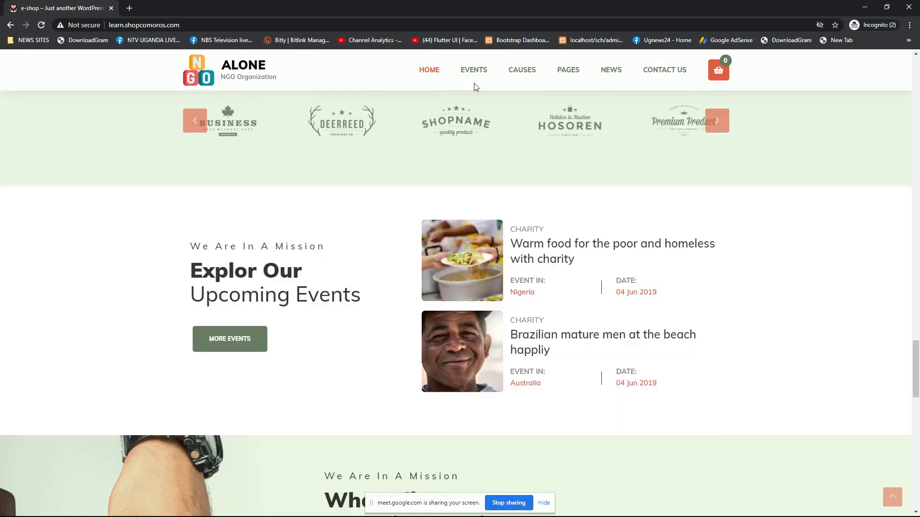
# Step: Minimize the incognito window and examine the logged-in homepage down to the Sustainable Development Goals section
pyautogui.click(865, 7)
pyautogui.scroll(-8, 304, 247)
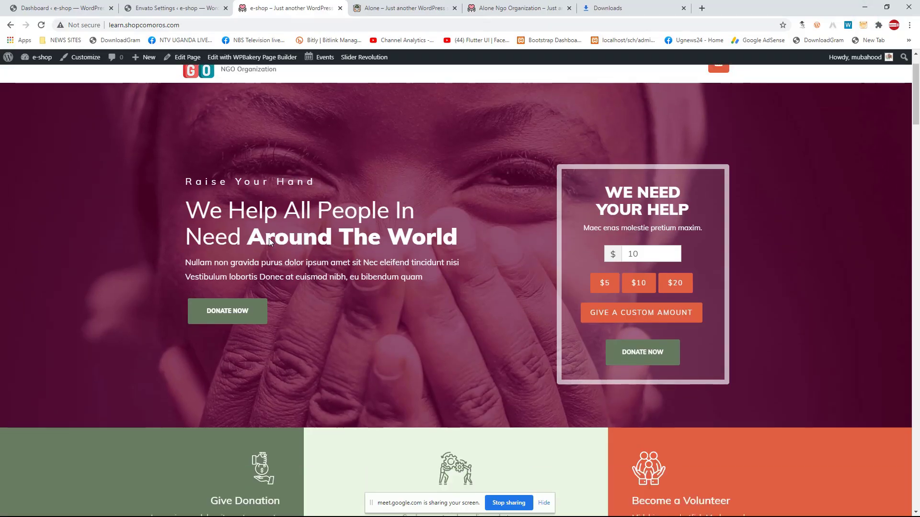
pyautogui.scroll(8, 271, 236)
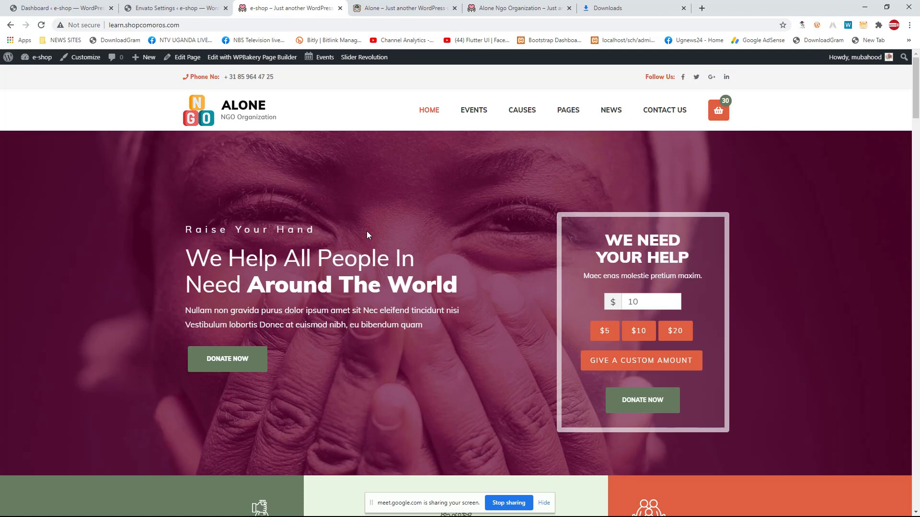
pyautogui.scroll(-10, 396, 226)
pyautogui.scroll(12, 404, 310)
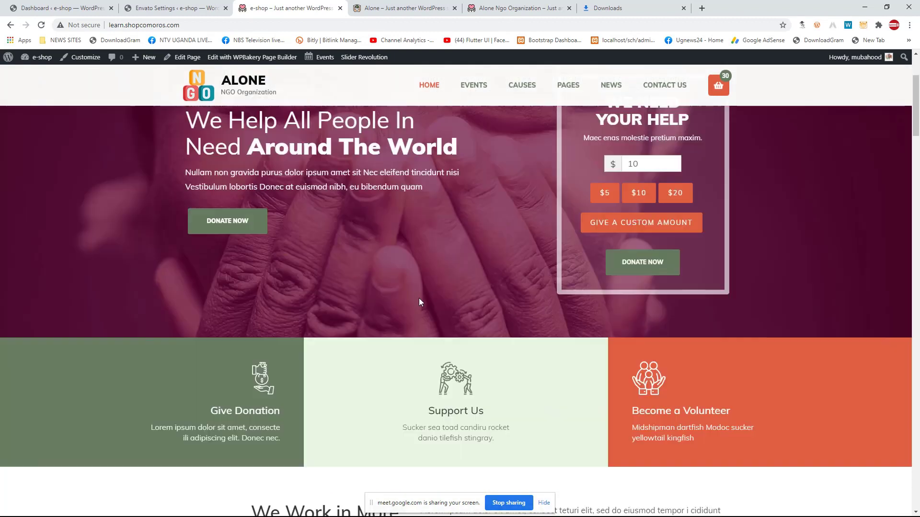
pyautogui.scroll(-8, 419, 298)
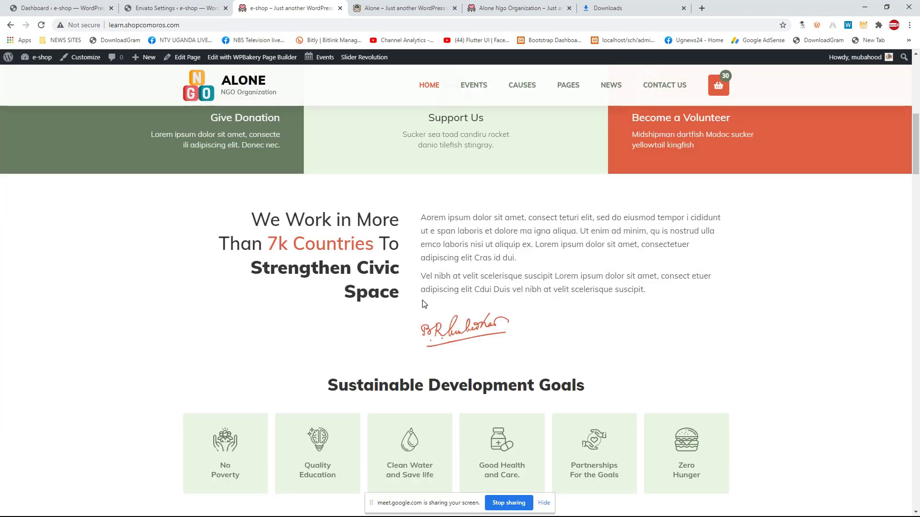
pyautogui.scroll(-8, 407, 283)
pyautogui.scroll(6, 372, 265)
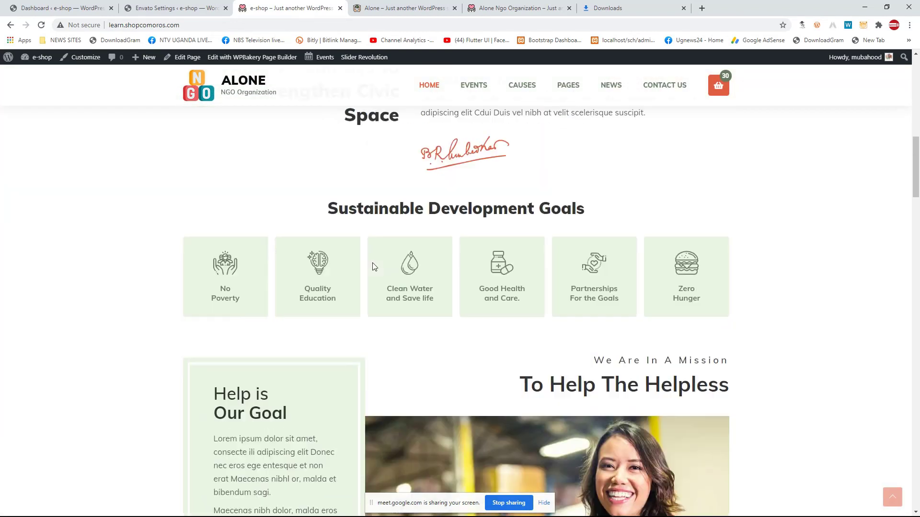
# Step: Examine the rest of the homepage down to the footer and back up to the Welcome banner, including the Events submenu
pyautogui.scroll(-3, 370, 268)
pyautogui.scroll(-10, 372, 272)
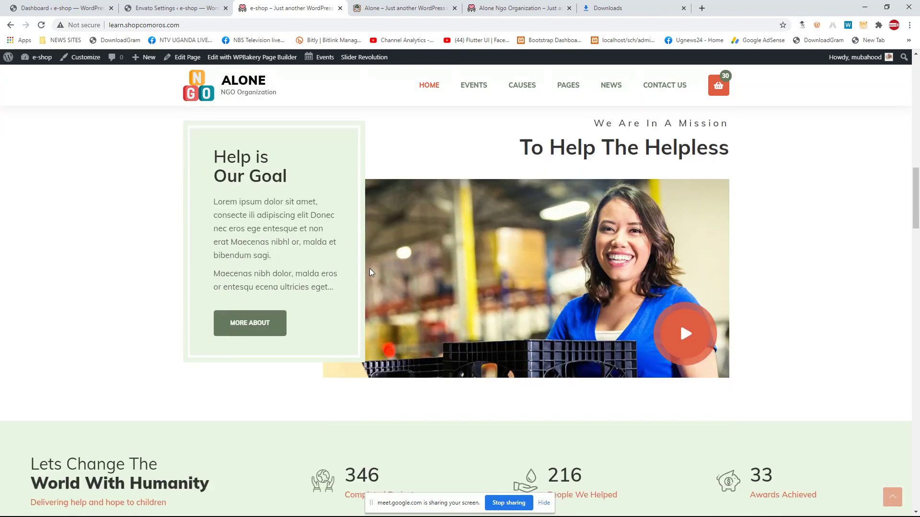
pyautogui.scroll(-12, 371, 273)
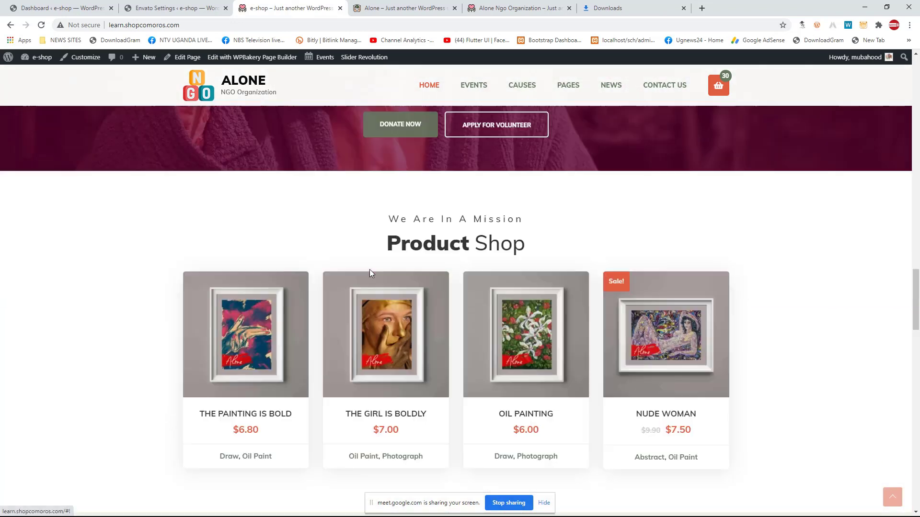
pyautogui.scroll(-15, 371, 271)
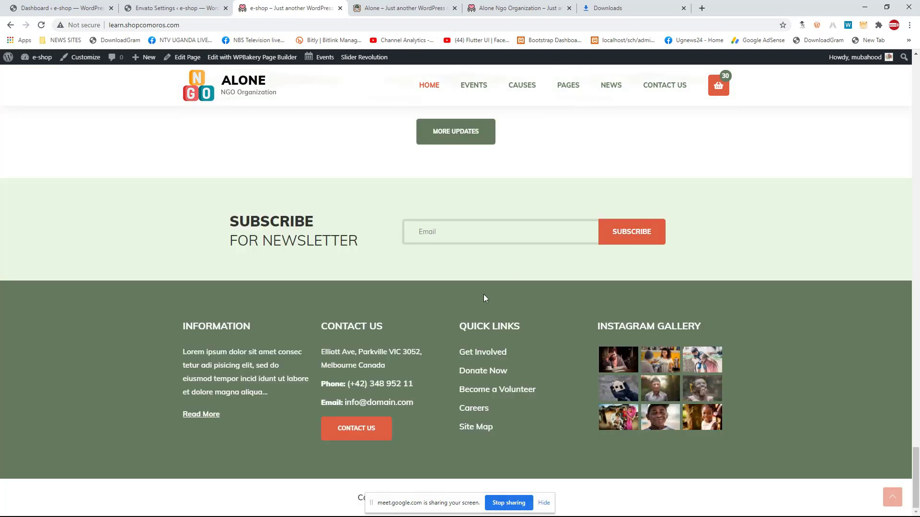
pyautogui.scroll(10, 525, 289)
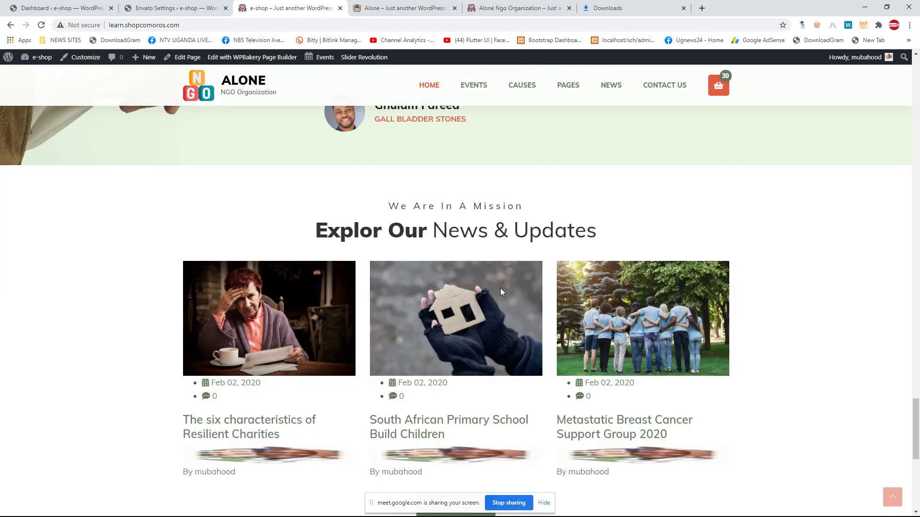
pyautogui.scroll(8, 501, 290)
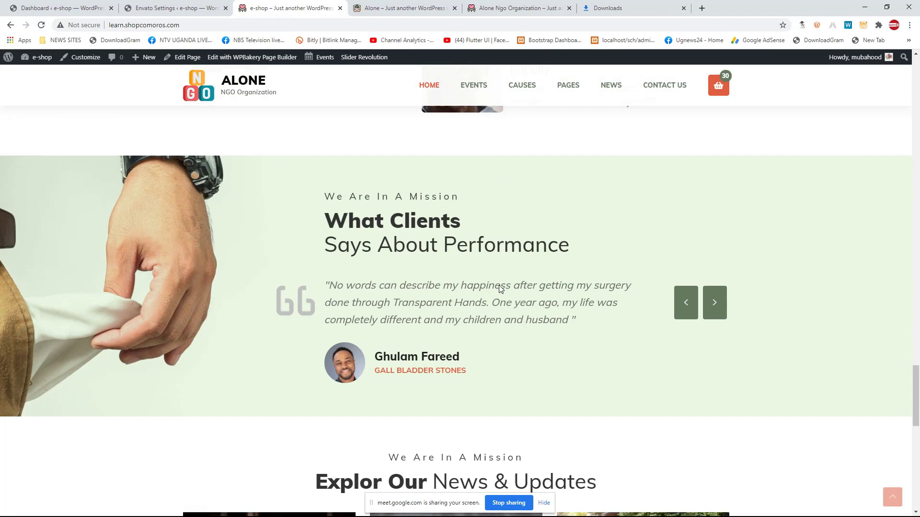
pyautogui.scroll(6, 500, 289)
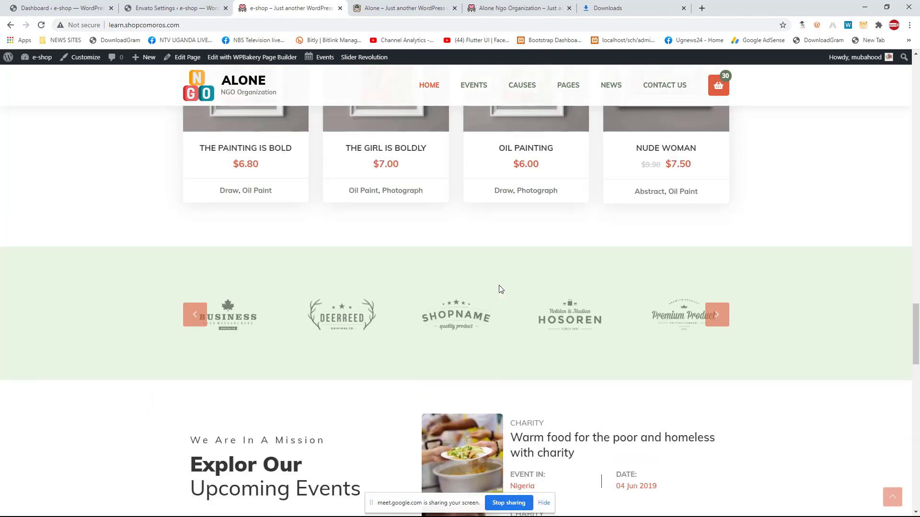
pyautogui.scroll(6, 499, 287)
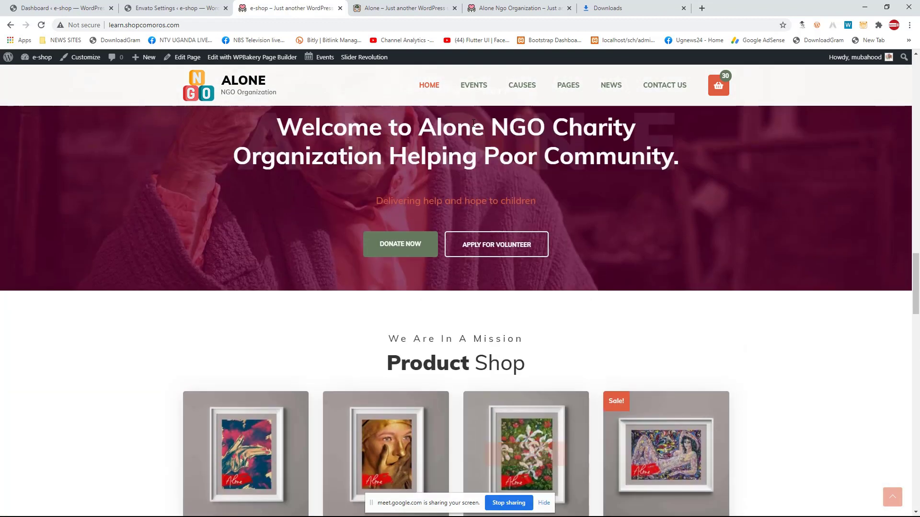
pyautogui.moveTo(479, 91)
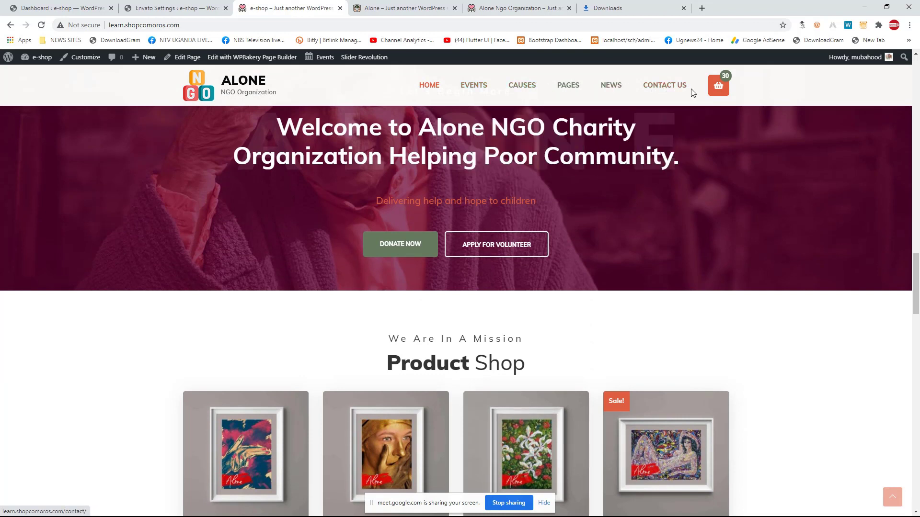
pyautogui.moveTo(569, 89)
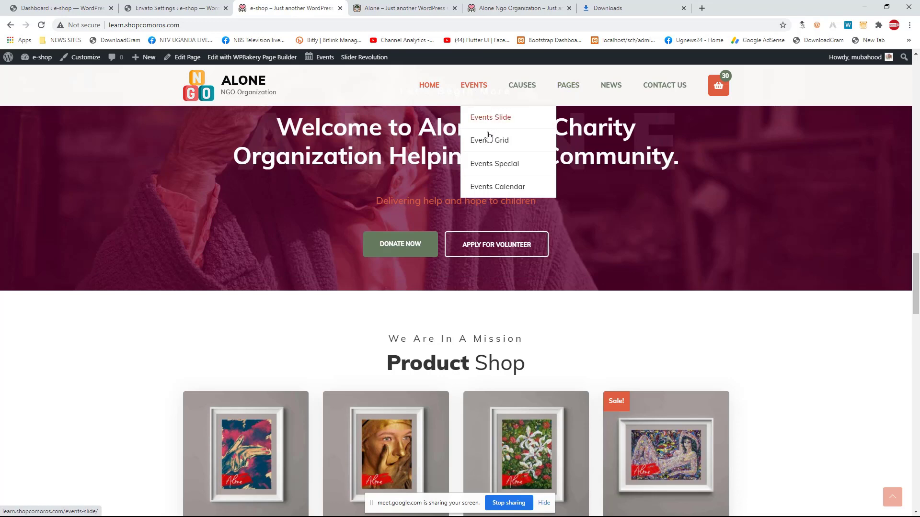
# Step: Glance at the Alone Enviroment preview, return to the installed site and open its WordPress admin dashboard
pyautogui.click(410, 9)
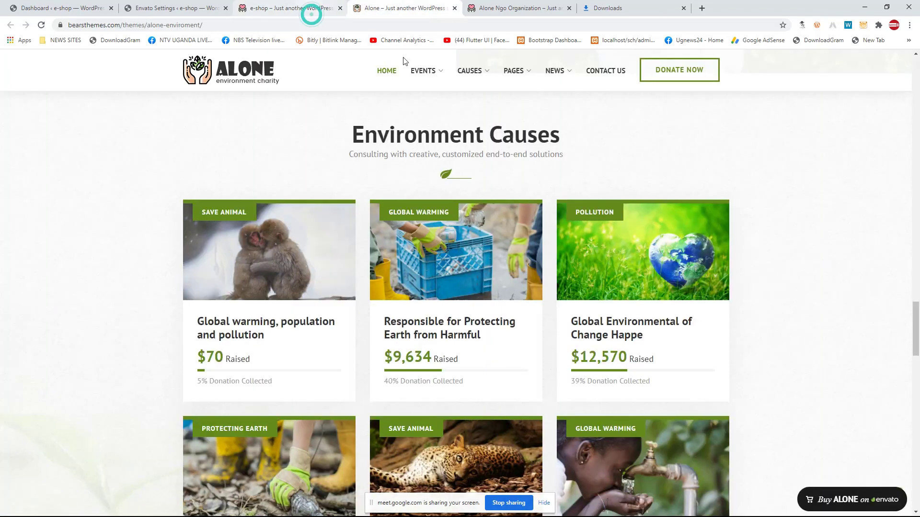
pyautogui.click(311, 15)
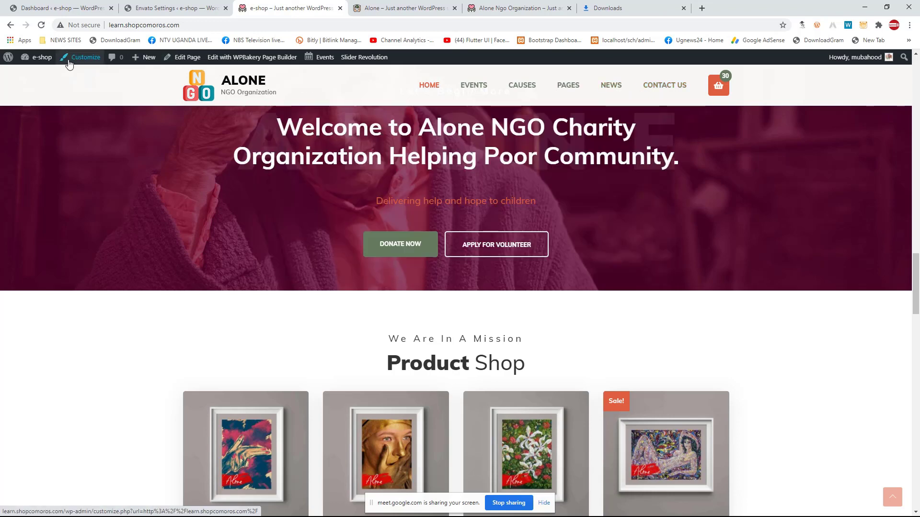
pyautogui.click(45, 58)
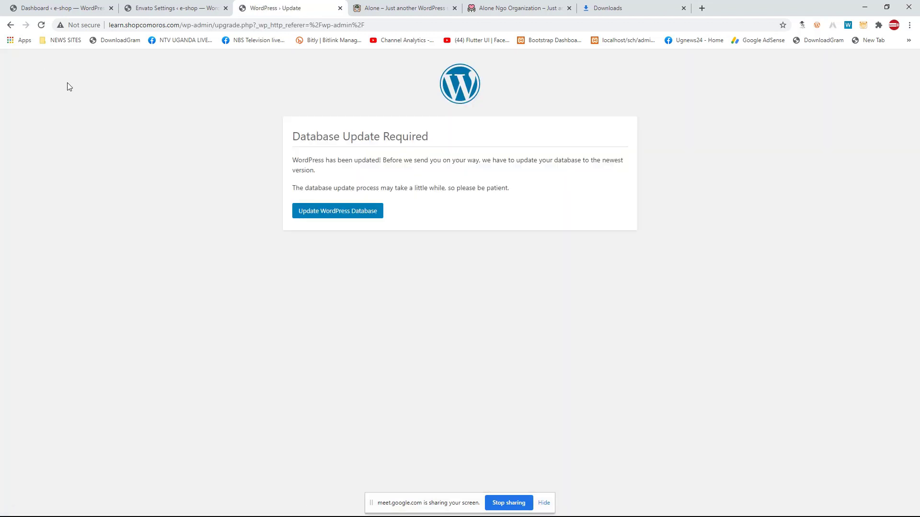
# Step: Update the WordPress database, continue to the admin dashboard and dismiss the WP Reset notice
pyautogui.click(325, 214)
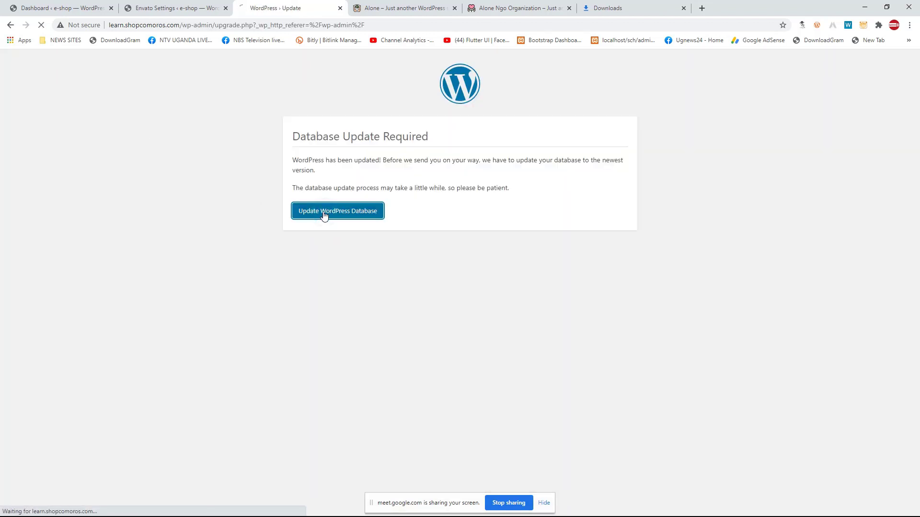
pyautogui.click(310, 184)
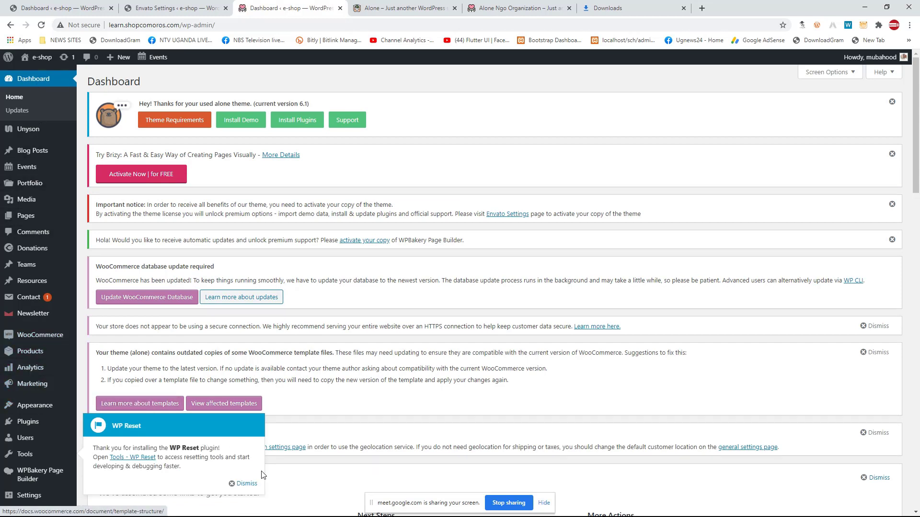
pyautogui.click(245, 483)
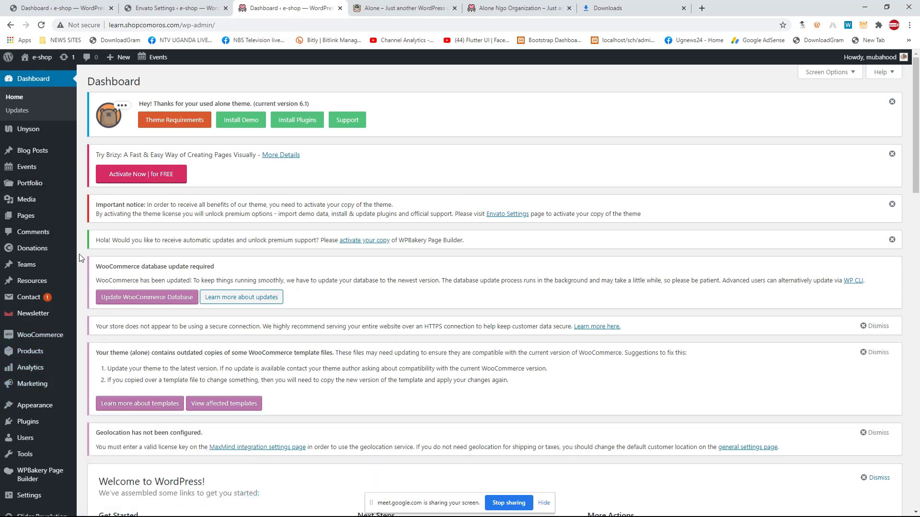
# Step: Examine the Alone Enviroment preview from the volunteer section up to its hero banner and return to the site's dashboard
pyautogui.click(405, 6)
pyautogui.scroll(6, 339, 185)
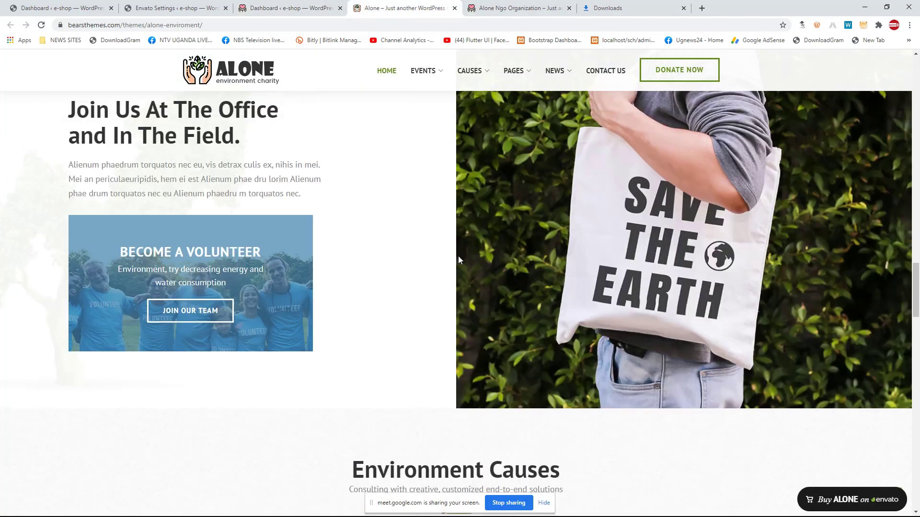
pyautogui.scroll(20, 458, 260)
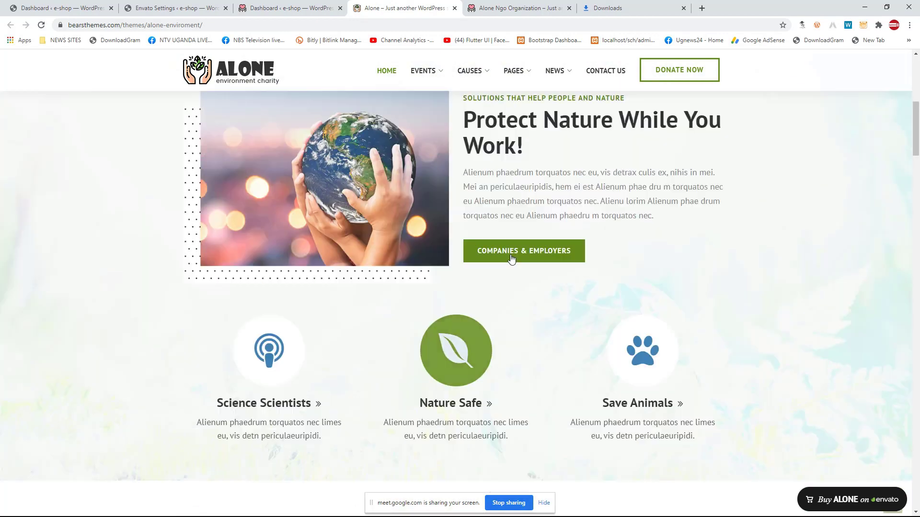
pyautogui.scroll(8, 511, 254)
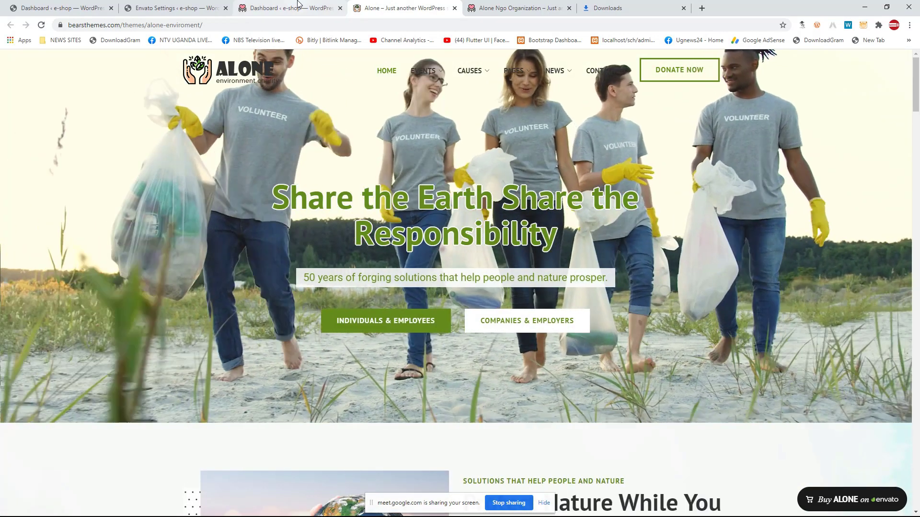
pyautogui.click(297, 4)
# Step: Enlarge the dashboard page and examine its theme and WooCommerce notices together with the admin menu entries
pyautogui.moveTo(75, 133)
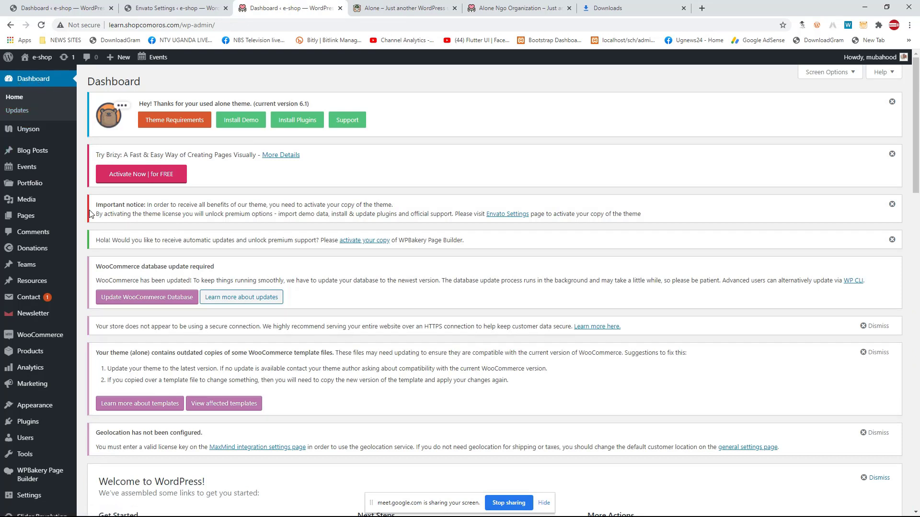
pyautogui.hotkey('ctrl', '+')
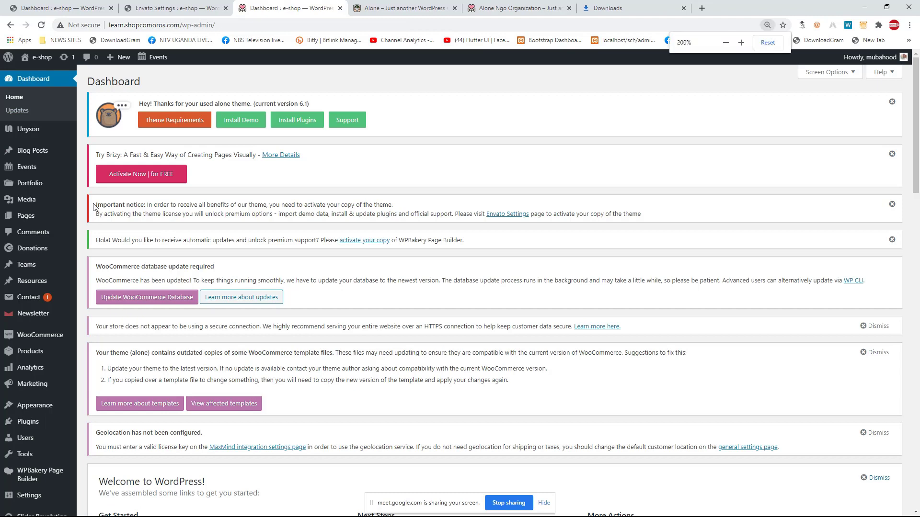
pyautogui.scroll(-2, 34, 225)
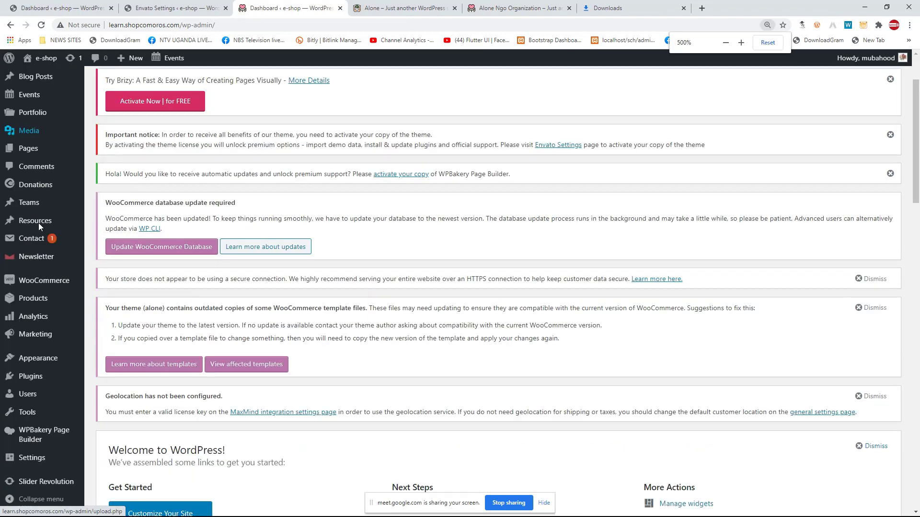
pyautogui.scroll(3, 45, 223)
pyautogui.scroll(-3, 221, 200)
pyautogui.scroll(3, 283, 197)
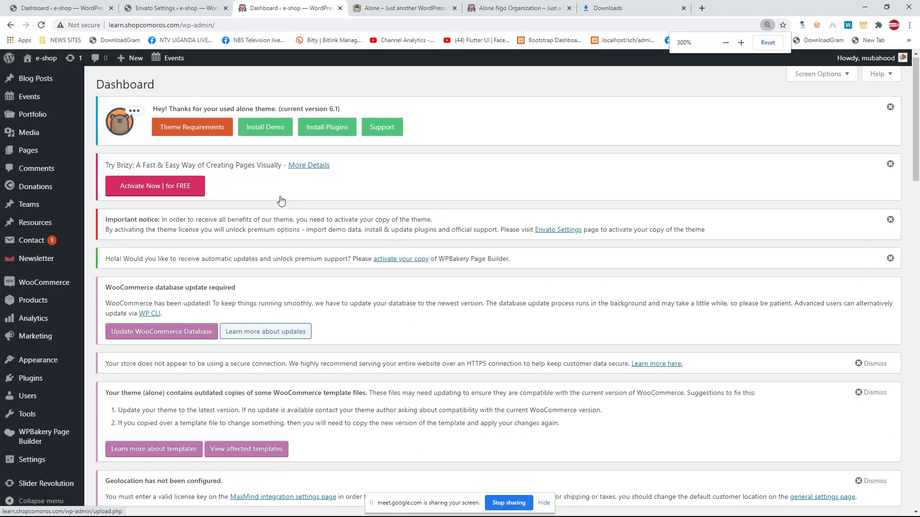
pyautogui.moveTo(280, 197); pyautogui.dragTo(308, 222)
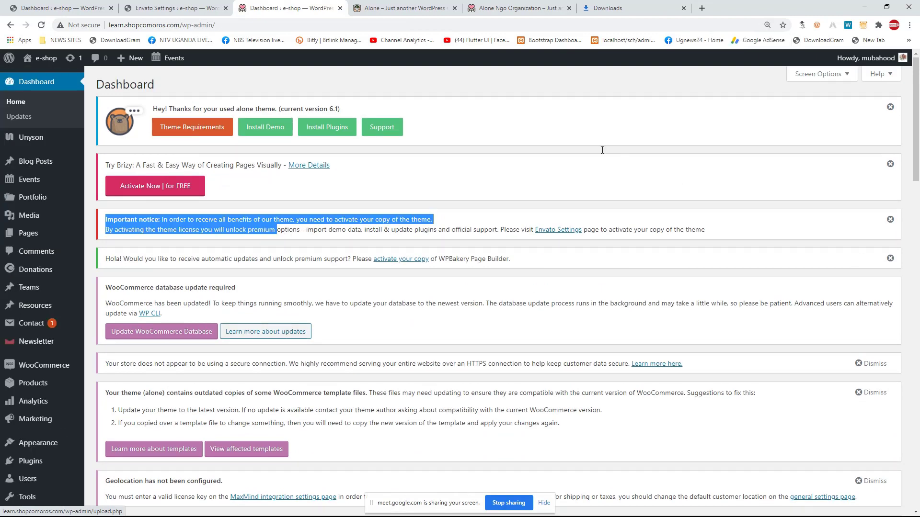
pyautogui.scroll(1, 580, 115)
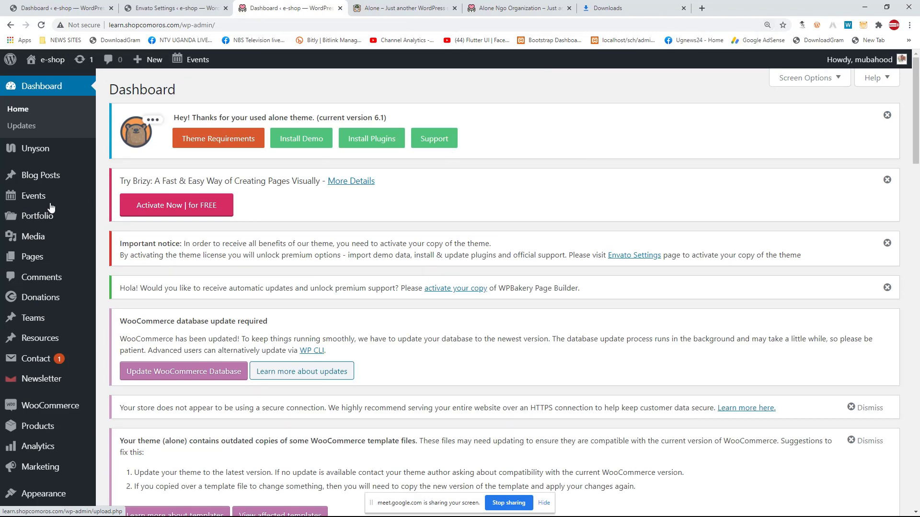
pyautogui.scroll(1, 422, 167)
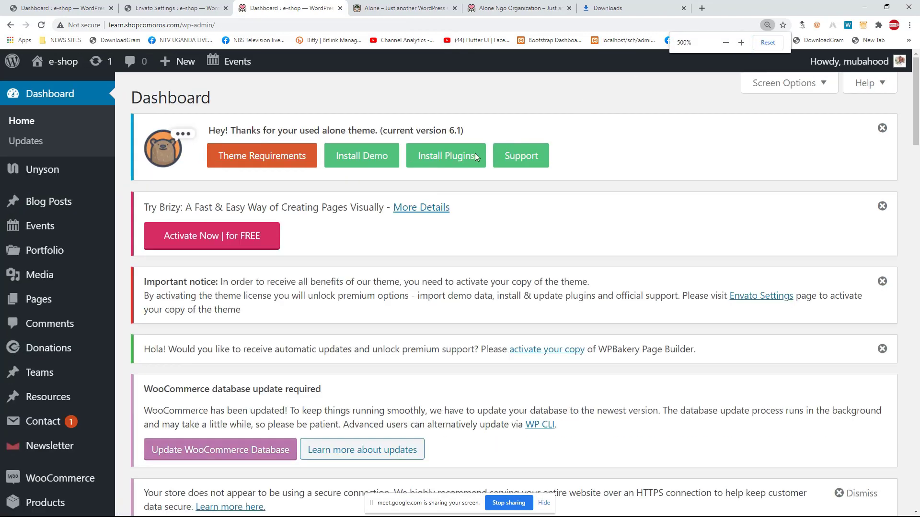
pyautogui.scroll(-4, 37, 254)
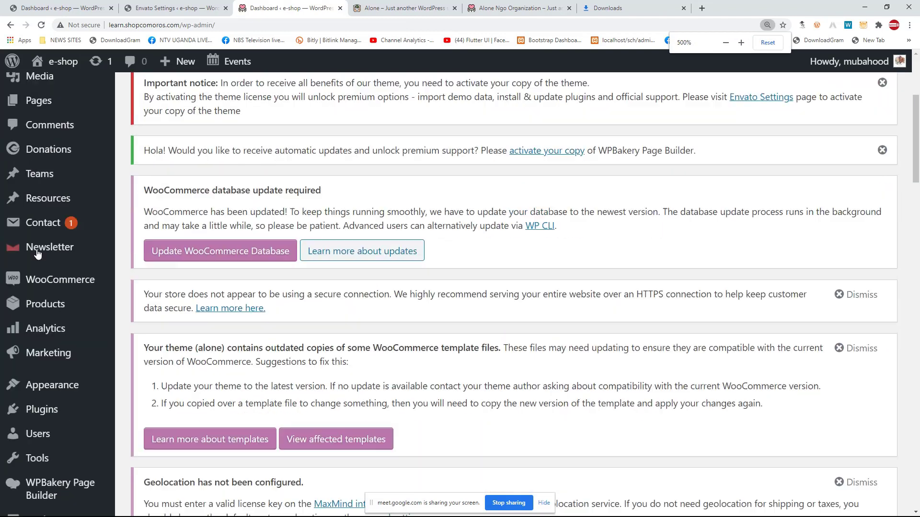
pyautogui.scroll(4, 14, 211)
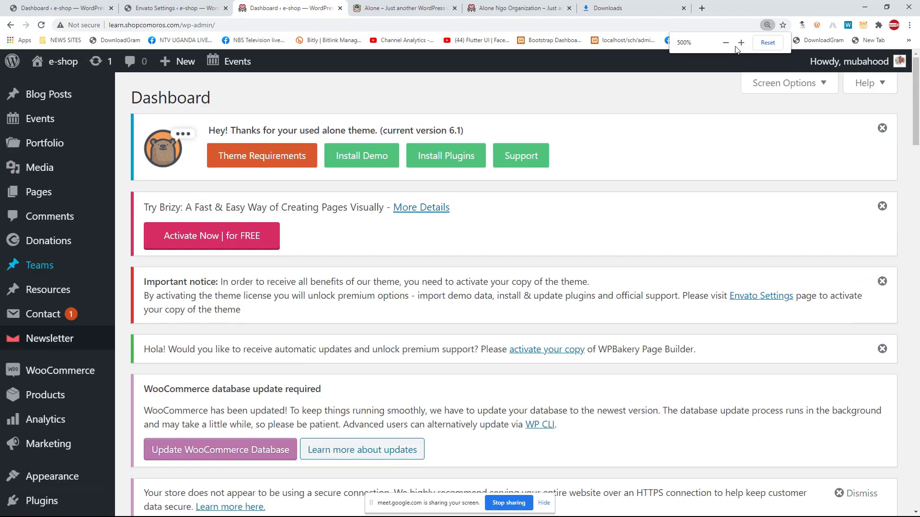
pyautogui.click(737, 47)
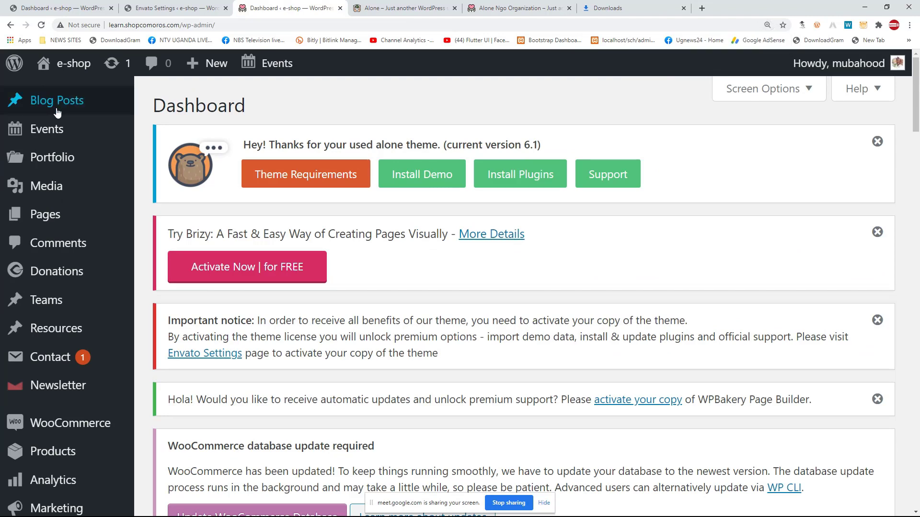
pyautogui.hotkey('ctrl', '+')
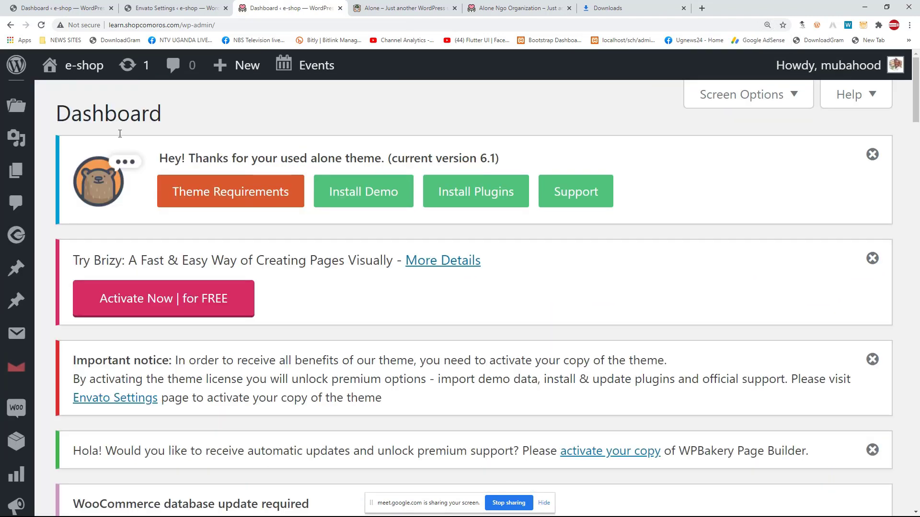
pyautogui.scroll(-1, 528, 150)
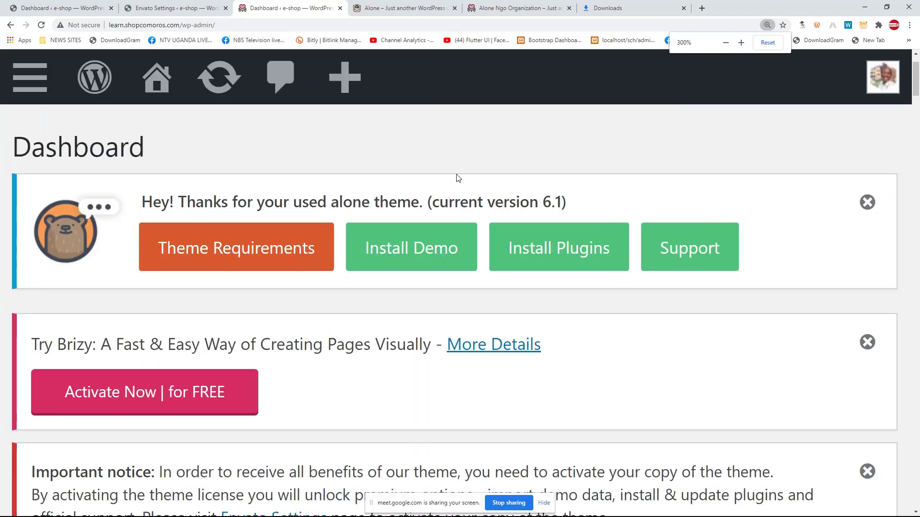
pyautogui.hotkey('ctrl', '+')
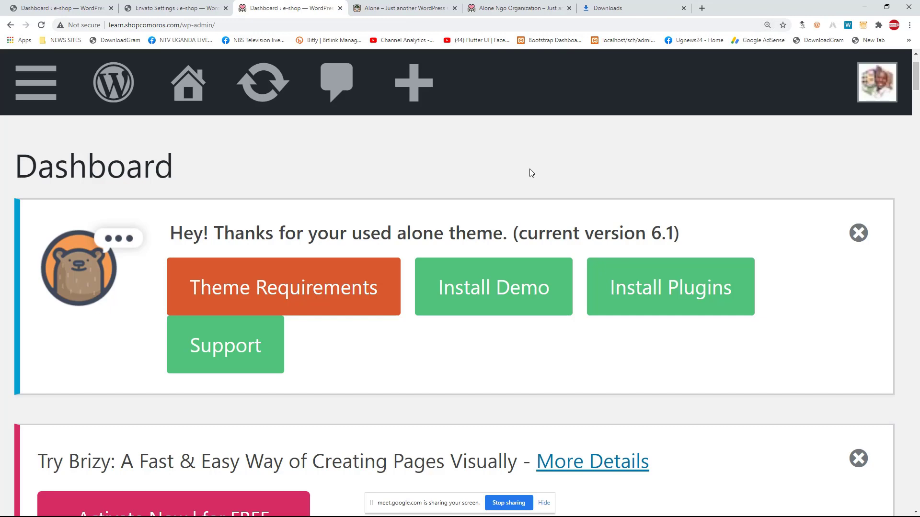
pyautogui.hotkey('ctrl', '+')
pyautogui.scroll(4, 529, 173)
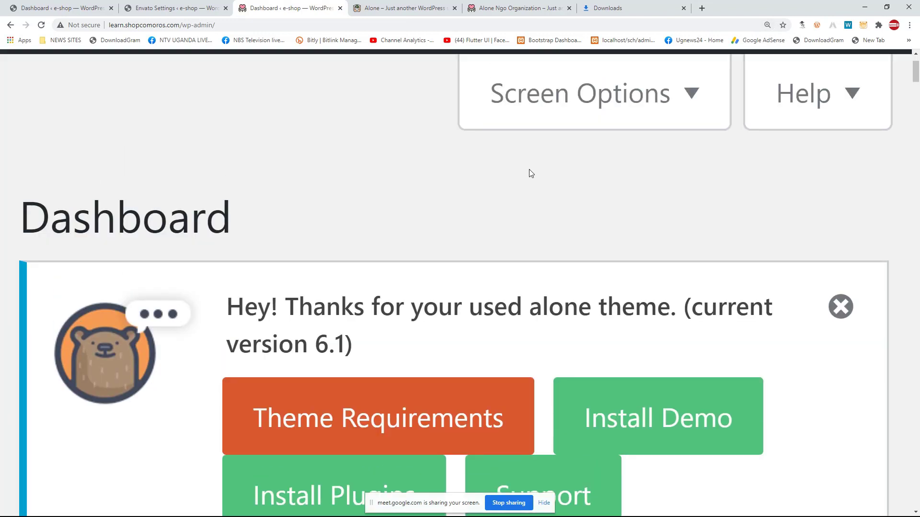
pyautogui.hotkey('ctrl', '+')
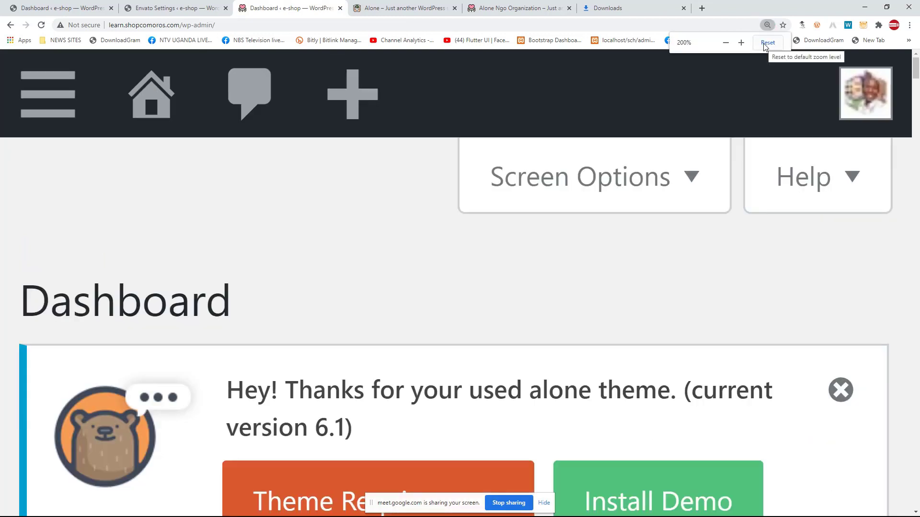
pyautogui.click(765, 44)
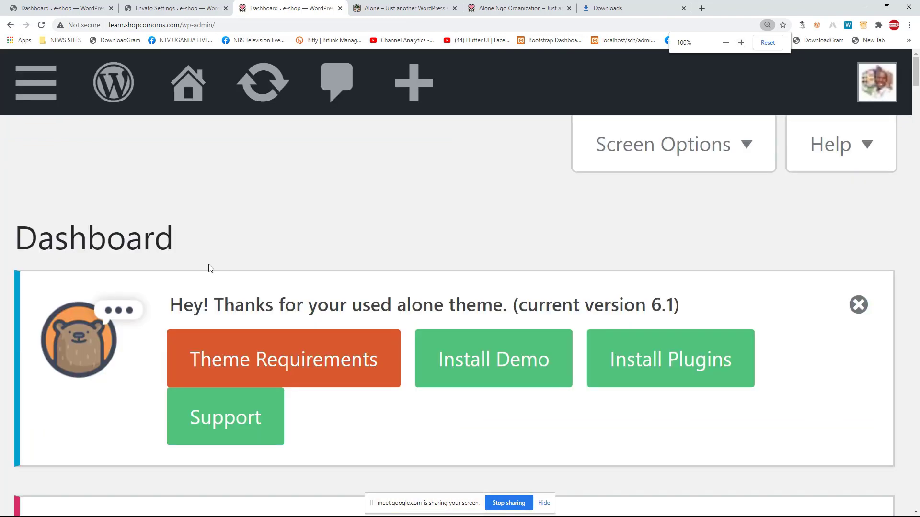
pyautogui.scroll(-7, 213, 251)
pyautogui.scroll(-4, 240, 235)
pyautogui.scroll(9, 238, 152)
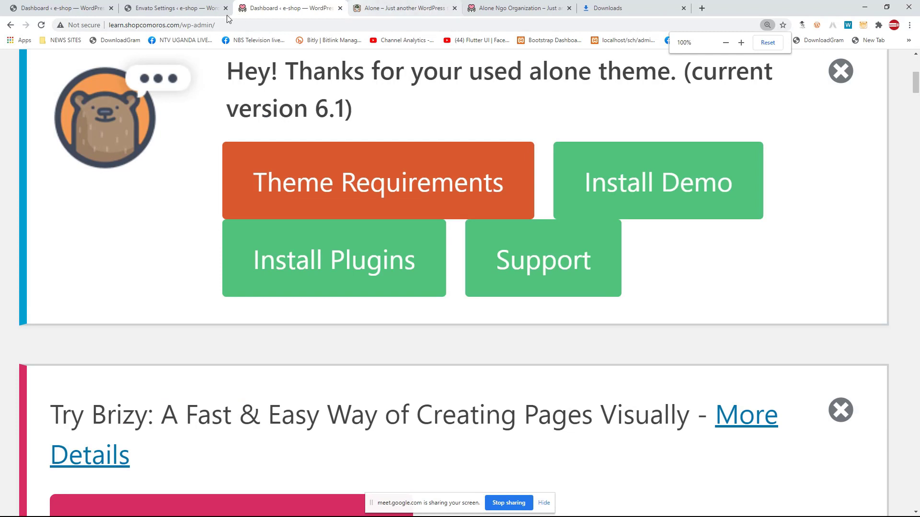
pyautogui.click(767, 43)
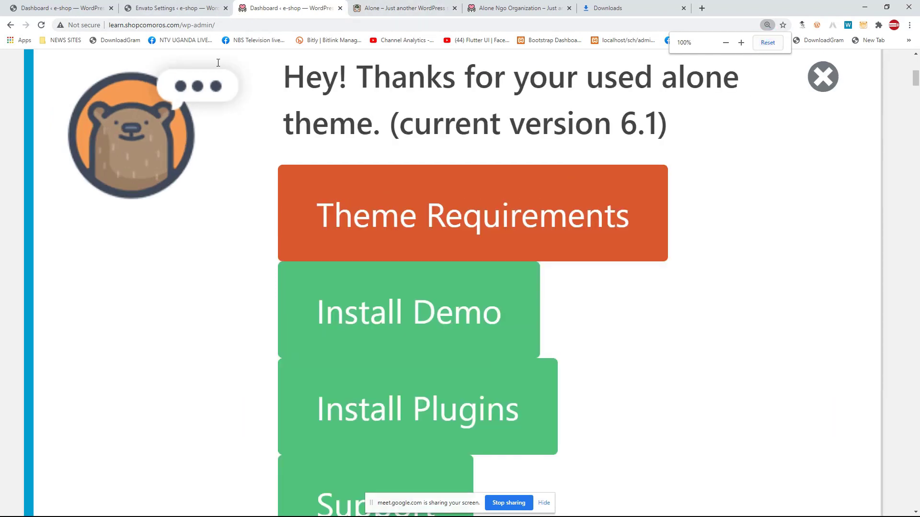
# Step: Reload the dashboard, reduce the page magnification and examine the notices down to the outdated WooCommerce templates
pyautogui.click(41, 25)
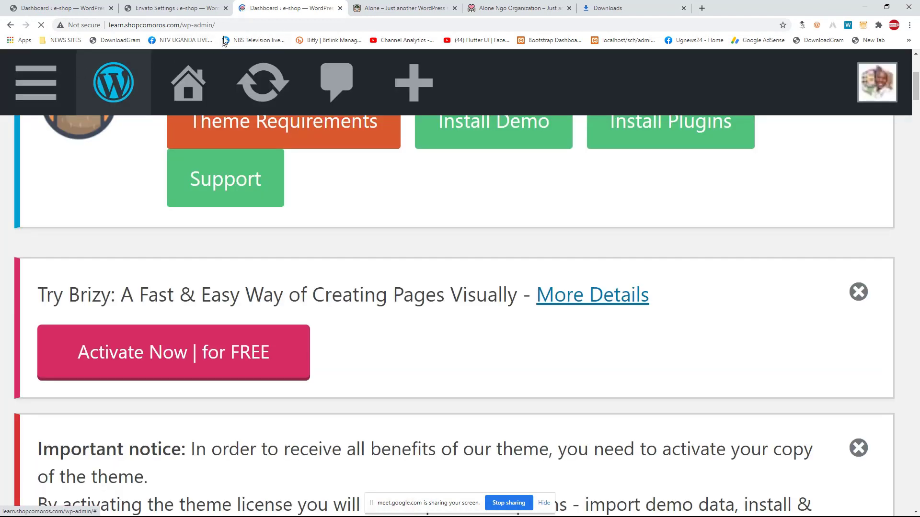
pyautogui.hotkey('ctrl', '-')
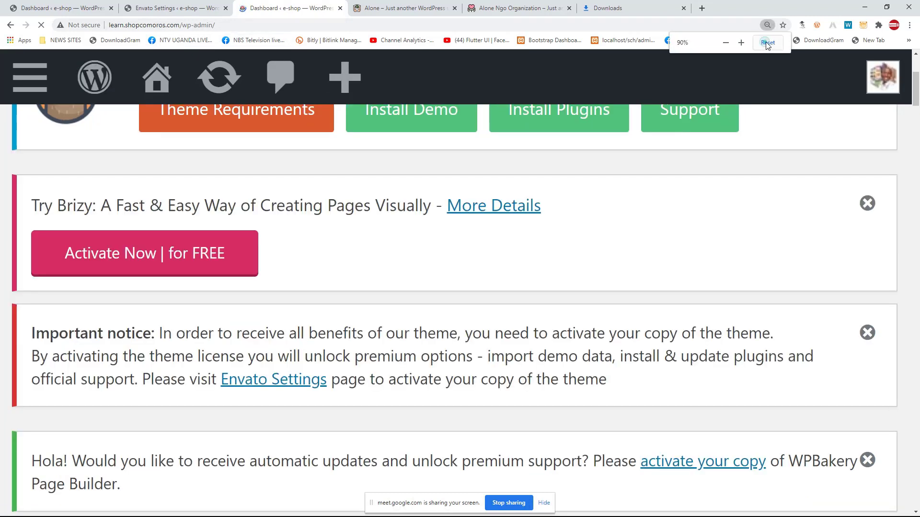
pyautogui.click(761, 44)
pyautogui.scroll(2, 124, 126)
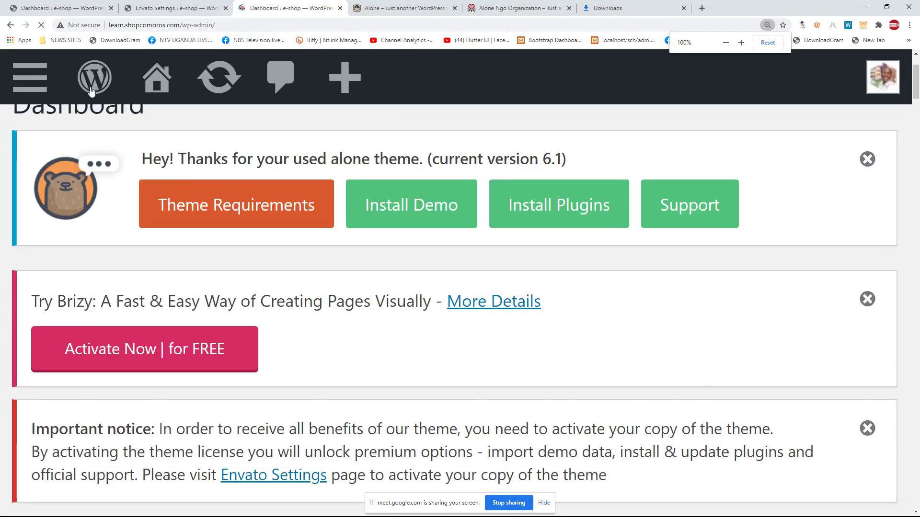
pyautogui.scroll(2, 72, 96)
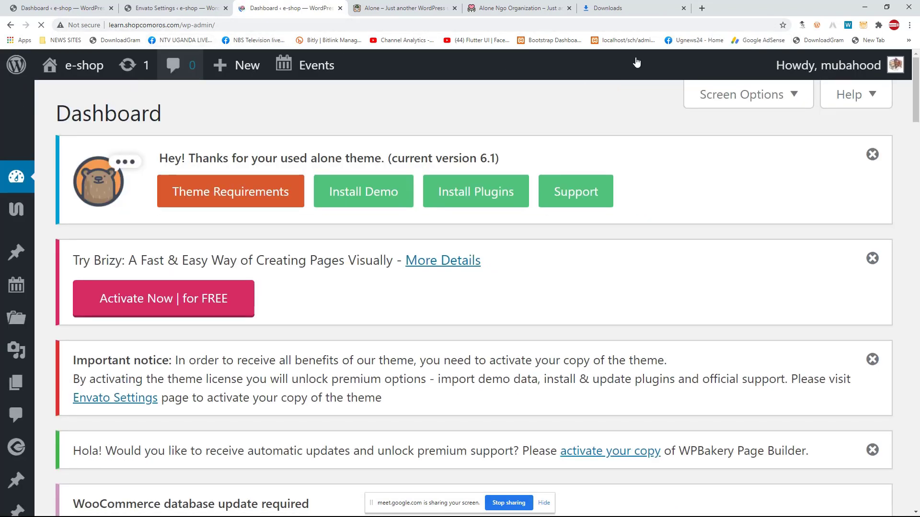
pyautogui.scroll(-8, 36, 193)
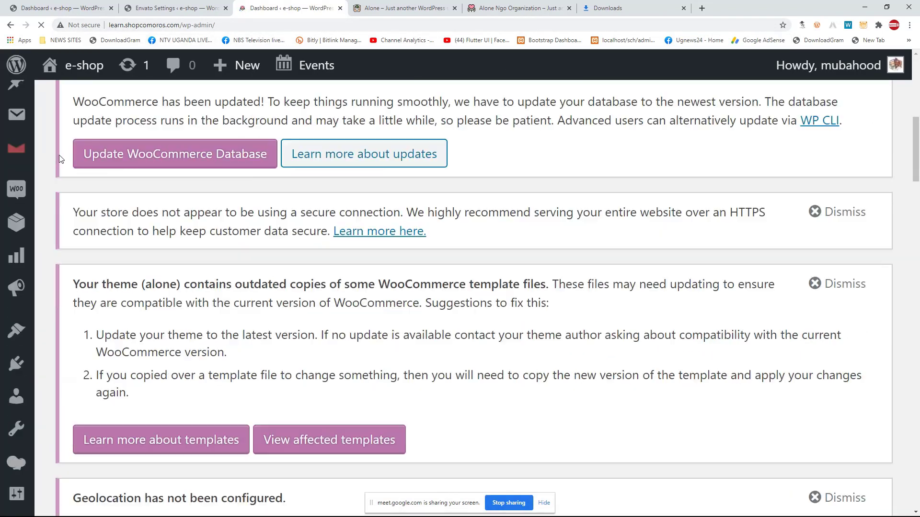
pyautogui.scroll(8, 59, 154)
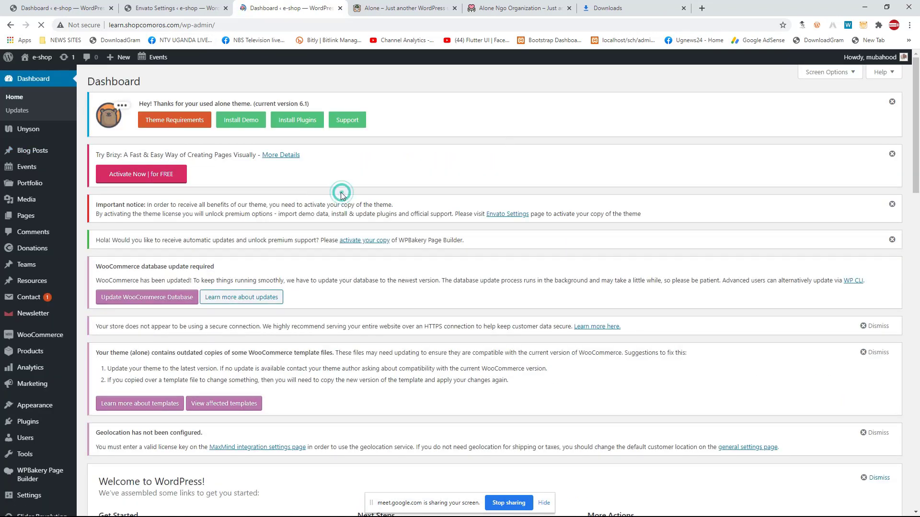
pyautogui.scroll(-4, 36, 183)
pyautogui.scroll(4, 35, 183)
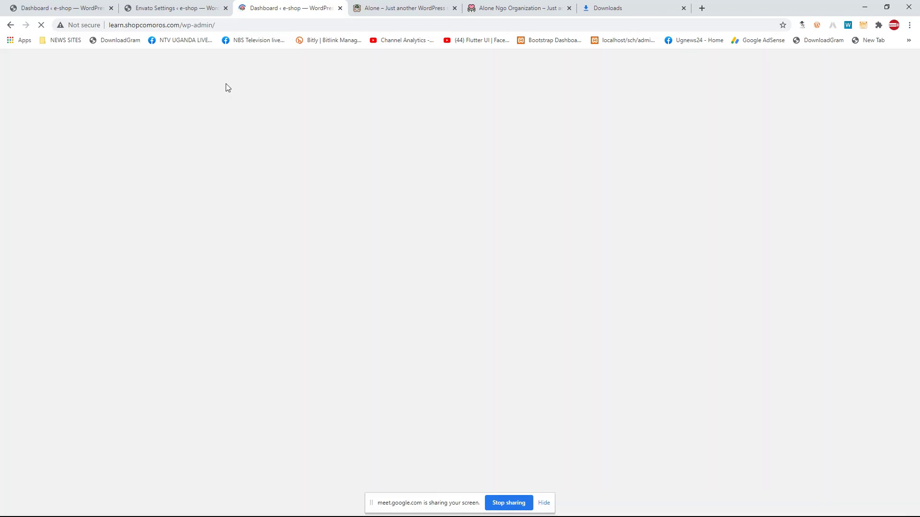
pyautogui.click(186, 8)
pyautogui.click(248, 8)
pyautogui.click(384, 8)
pyautogui.click(276, 9)
pyautogui.click(180, 8)
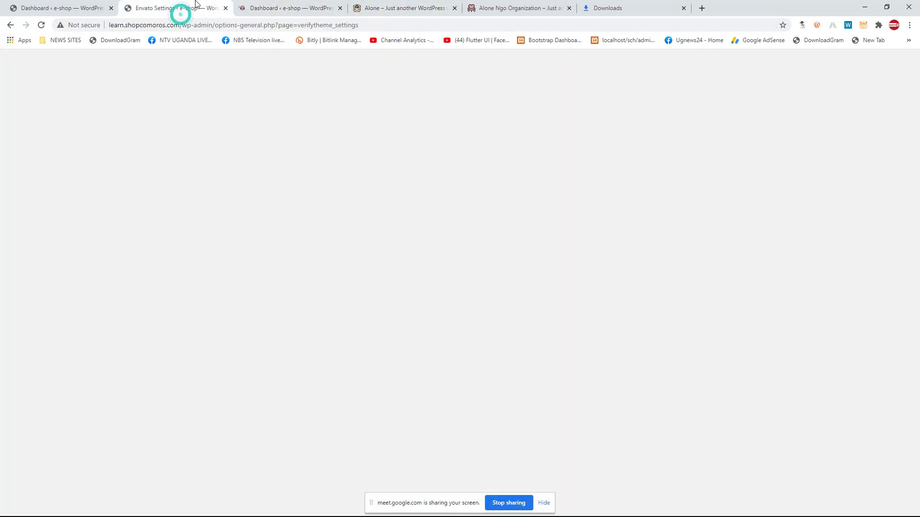
pyautogui.click(265, 8)
pyautogui.click(235, 21)
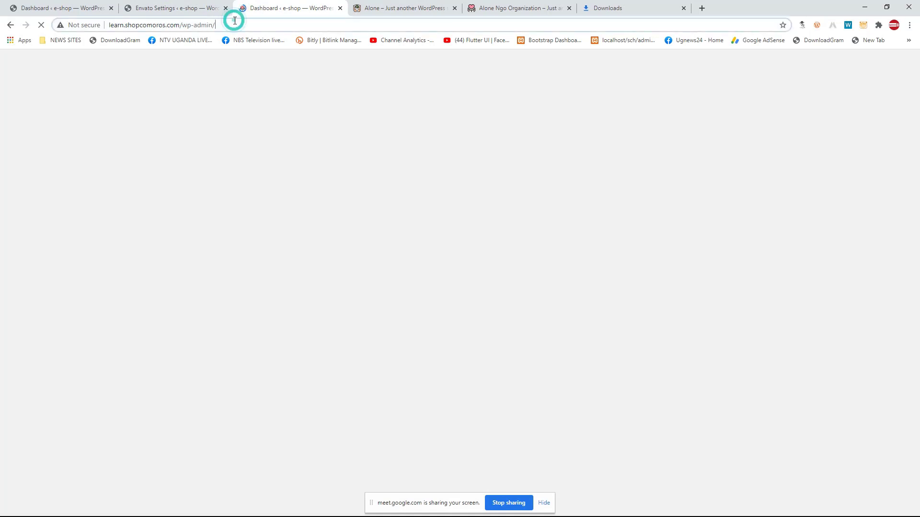
# Step: Look over the Envato Settings page and its admin menu in the other open WordPress session
pyautogui.click(136, 6)
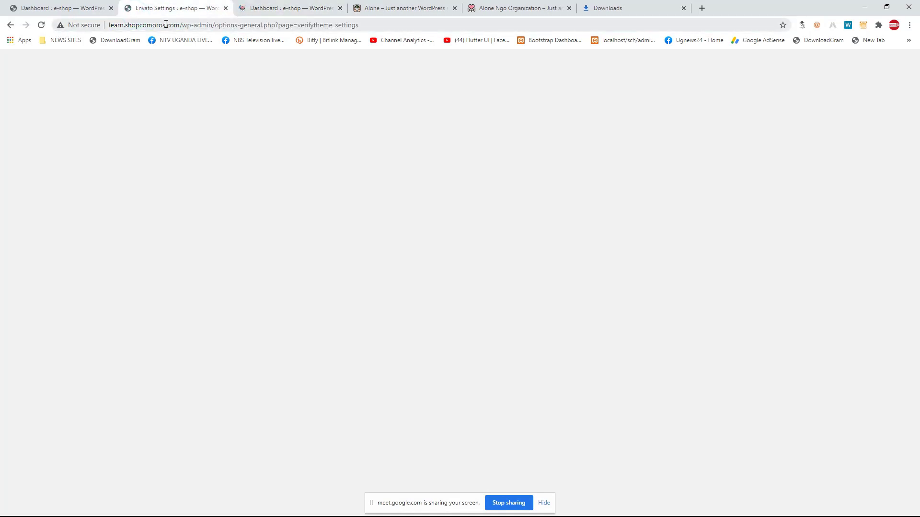
pyautogui.scroll(-3, 20, 220)
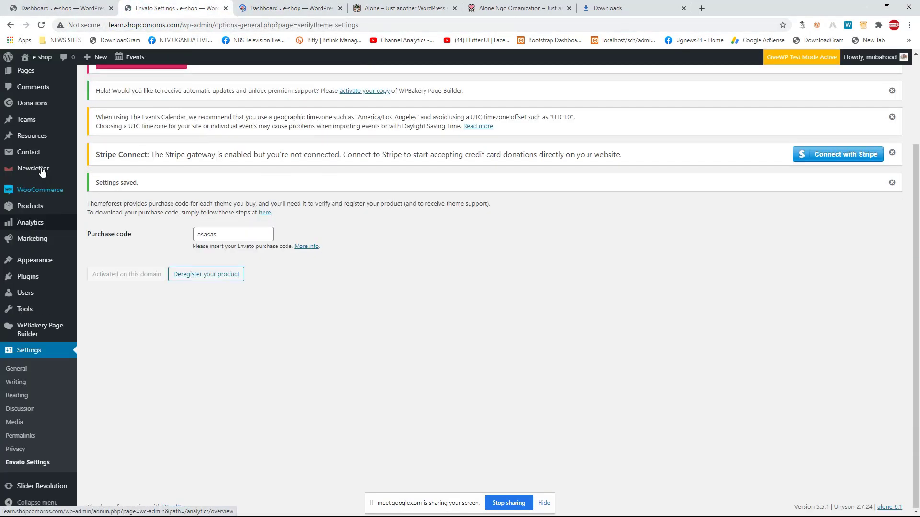
pyautogui.scroll(3, 43, 172)
pyautogui.moveTo(28, 79)
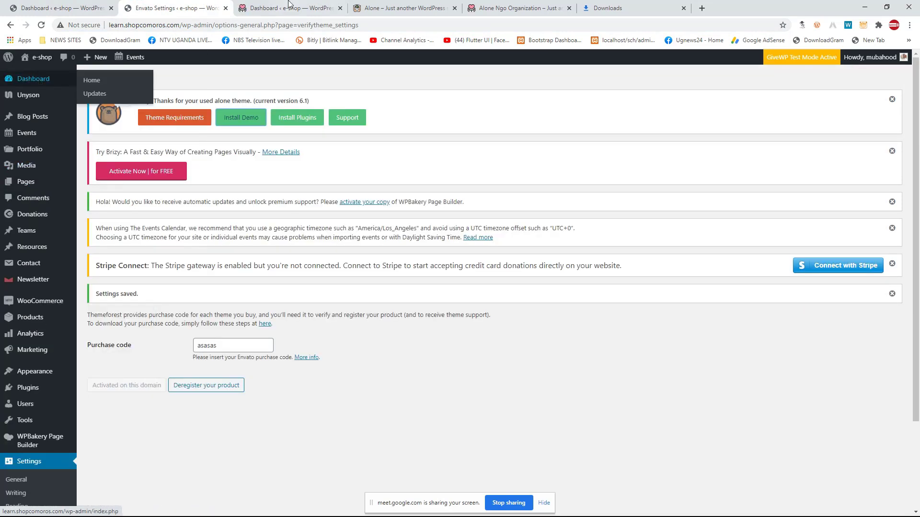
# Step: Return to the reloaded e-shop dashboard and open the Unyson extensions page
pyautogui.click(289, 7)
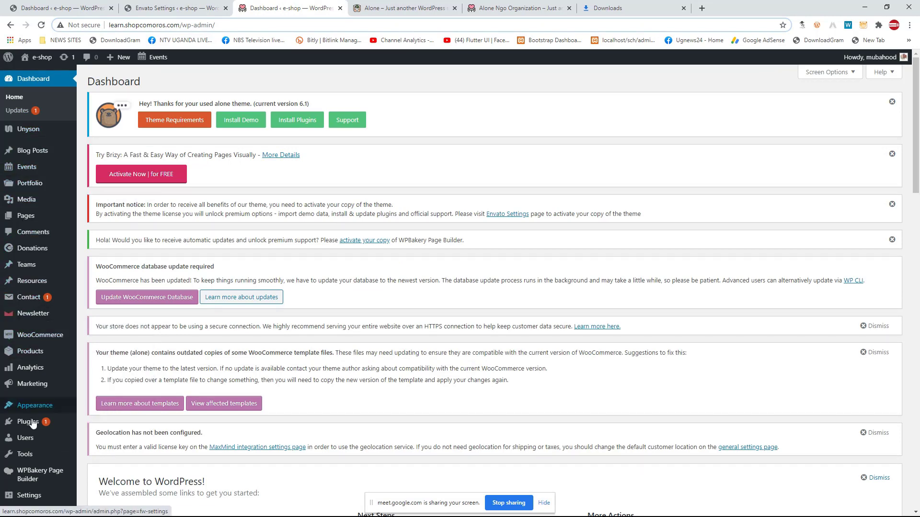
pyautogui.scroll(-7, 32, 424)
pyautogui.scroll(7, 28, 479)
pyautogui.moveTo(4, 156)
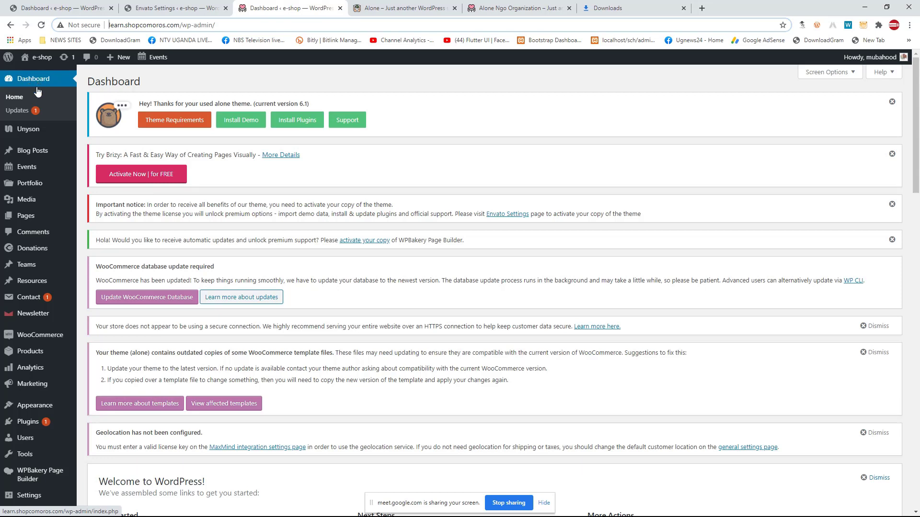
pyautogui.moveTo(26, 134)
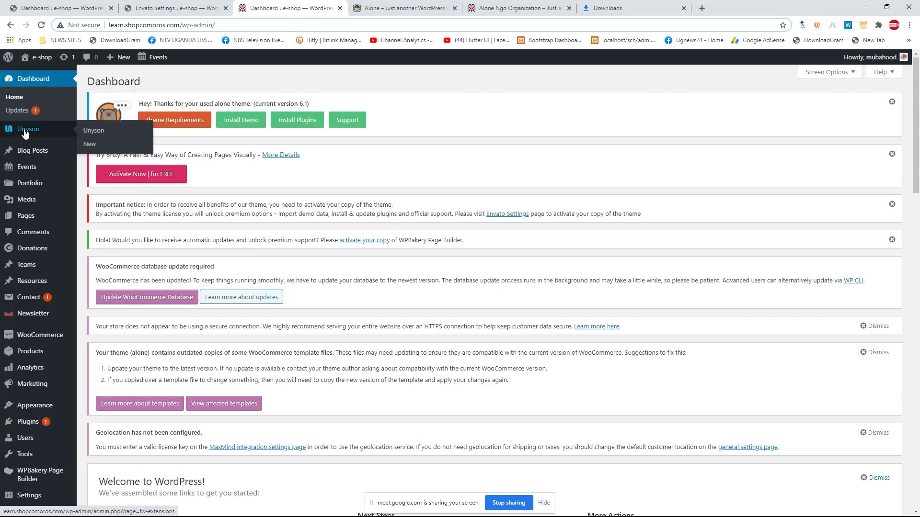
pyautogui.click(99, 134)
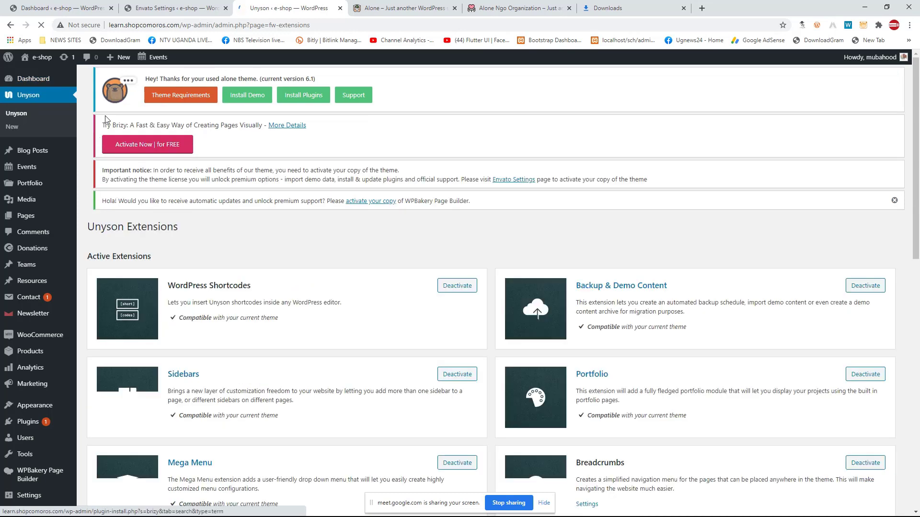
# Step: Review the active and available Unyson extensions, from WordPress Shortcodes and Portfolio to Brizy and Translate Press
pyautogui.scroll(-3, 213, 230)
pyautogui.scroll(-2, 374, 266)
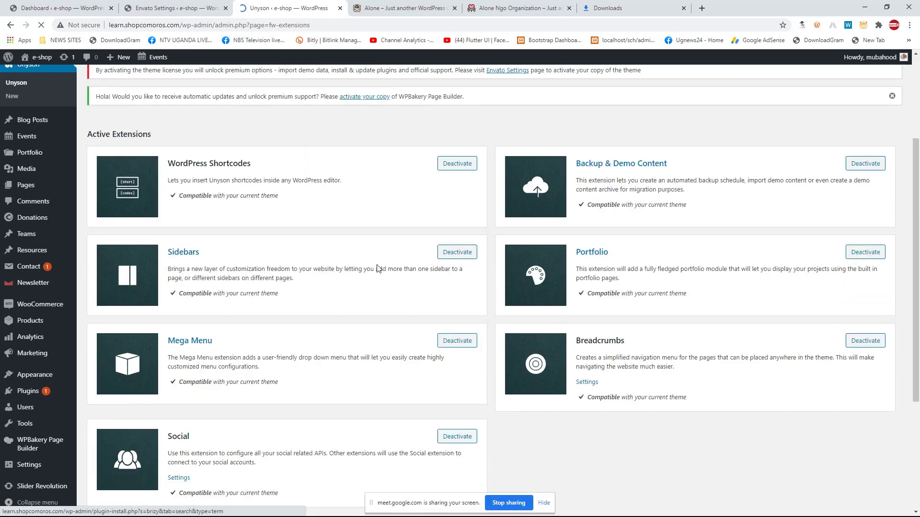
pyautogui.scroll(-4, 222, 242)
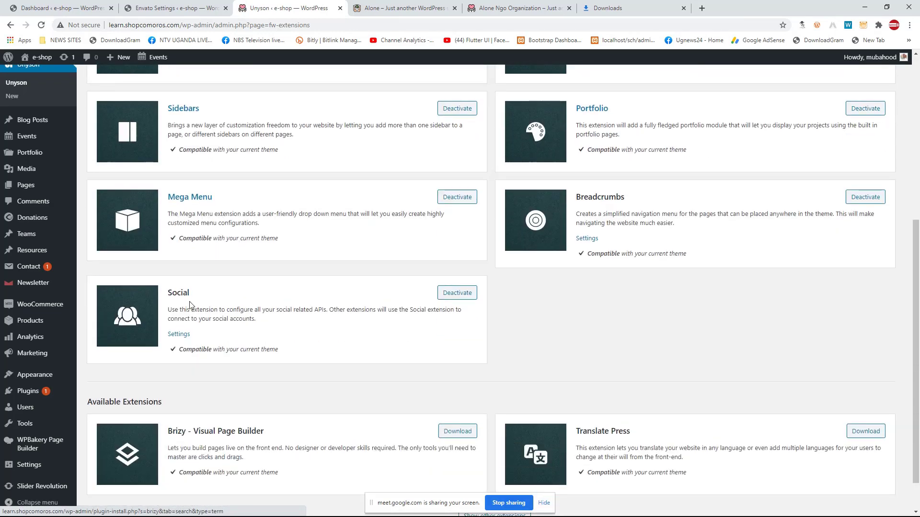
pyautogui.scroll(2, 323, 295)
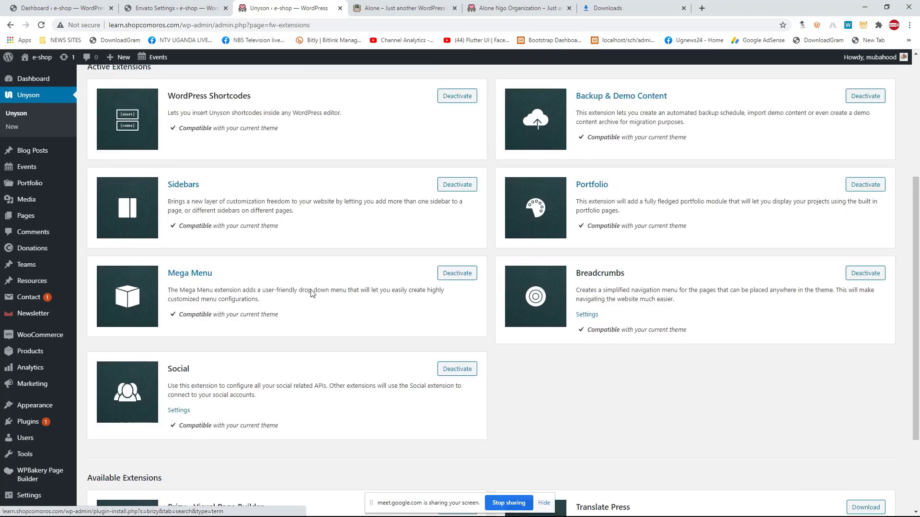
pyautogui.scroll(-2, 312, 293)
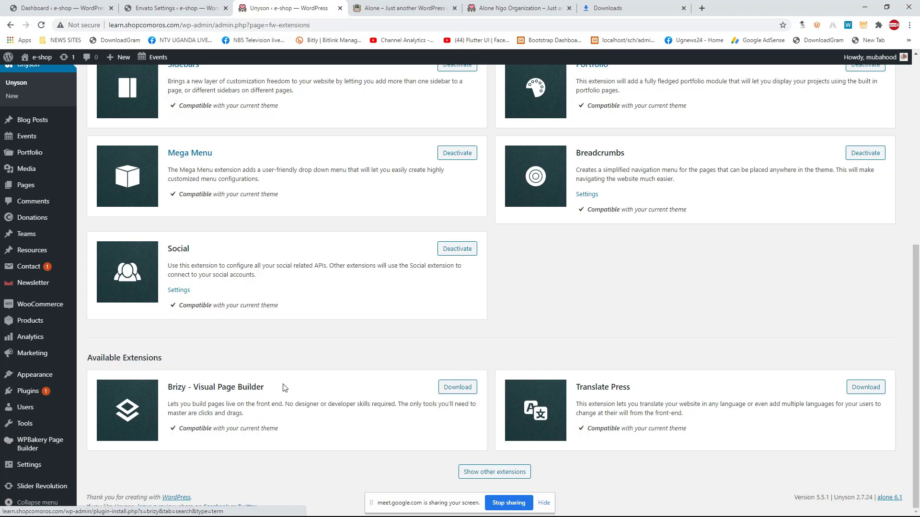
pyautogui.scroll(2, 466, 387)
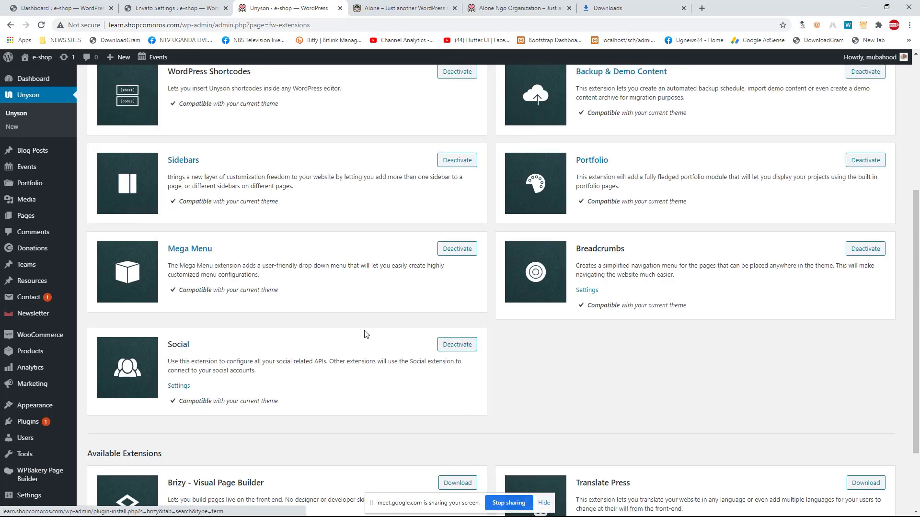
pyautogui.scroll(2, 163, 352)
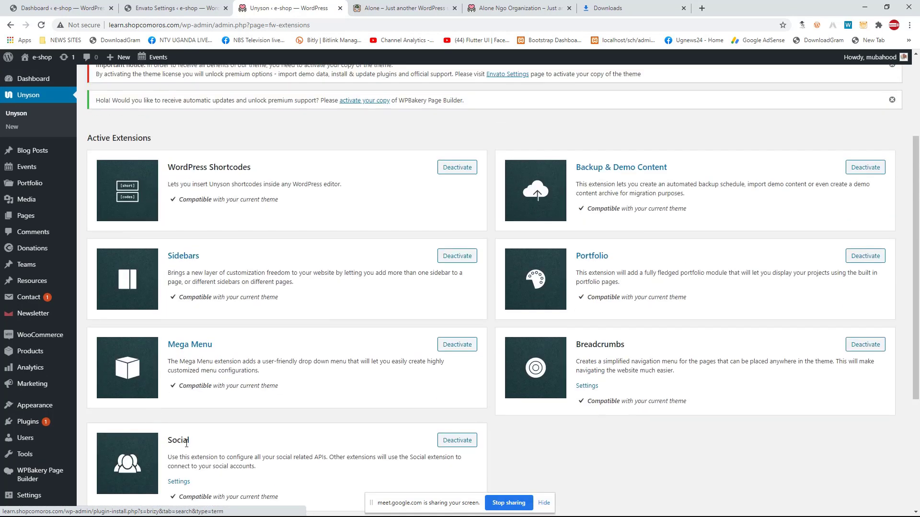
pyautogui.scroll(1, 201, 352)
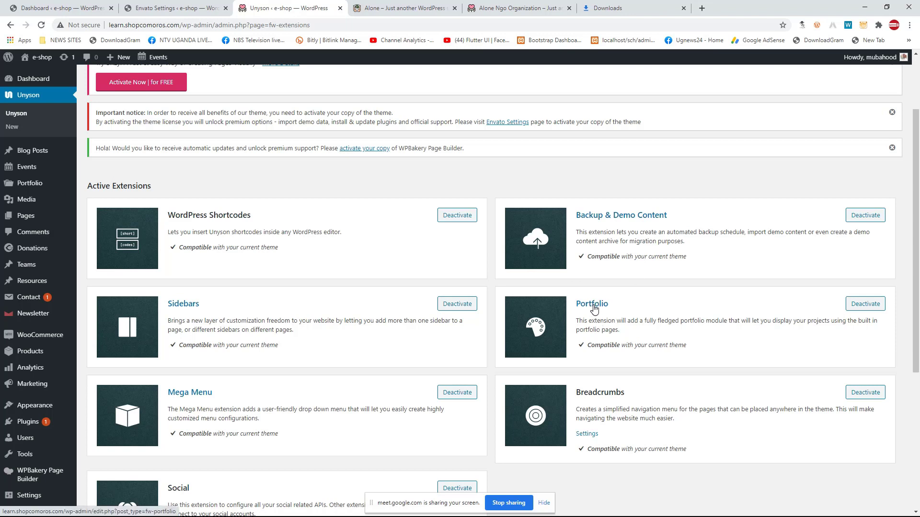
# Step: Examine the admin menu entries and their submenus, including Blog Posts, Events, Portfolio, Donations, Teams, Resources and Newsletter
pyautogui.moveTo(22, 158)
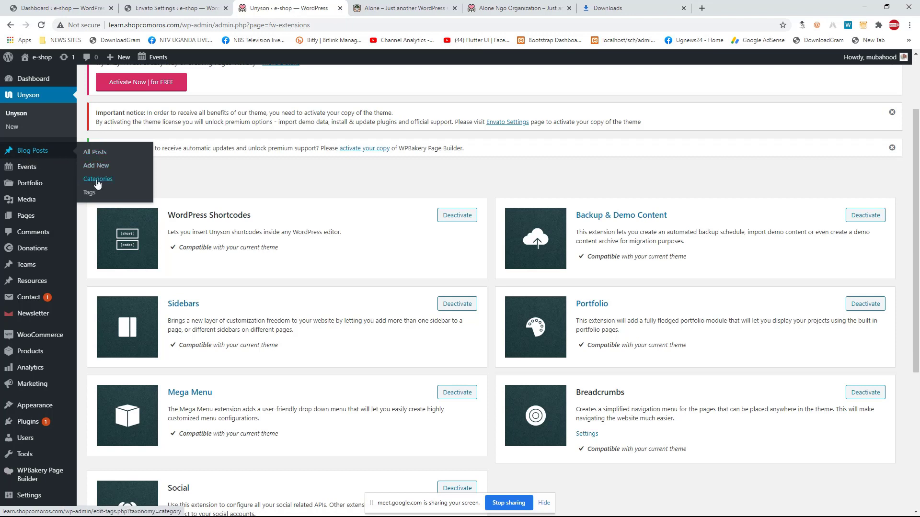
pyautogui.moveTo(52, 173)
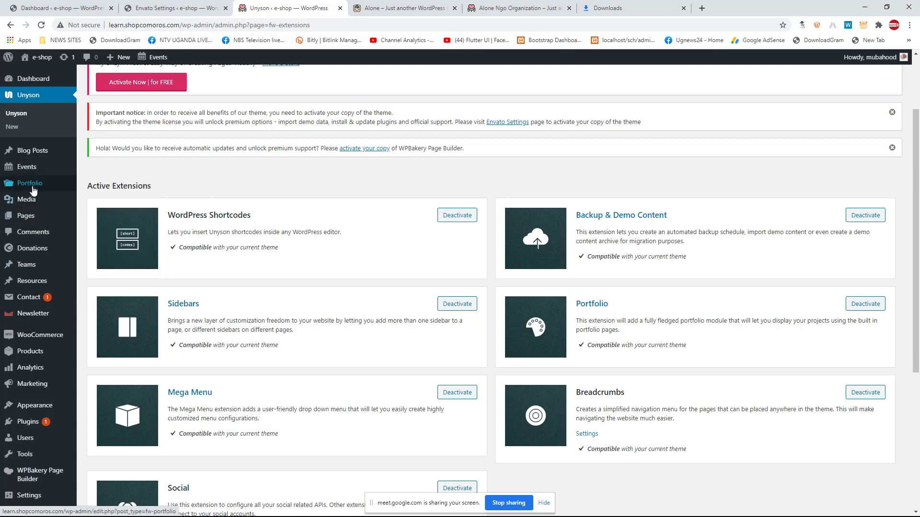
pyautogui.moveTo(43, 190)
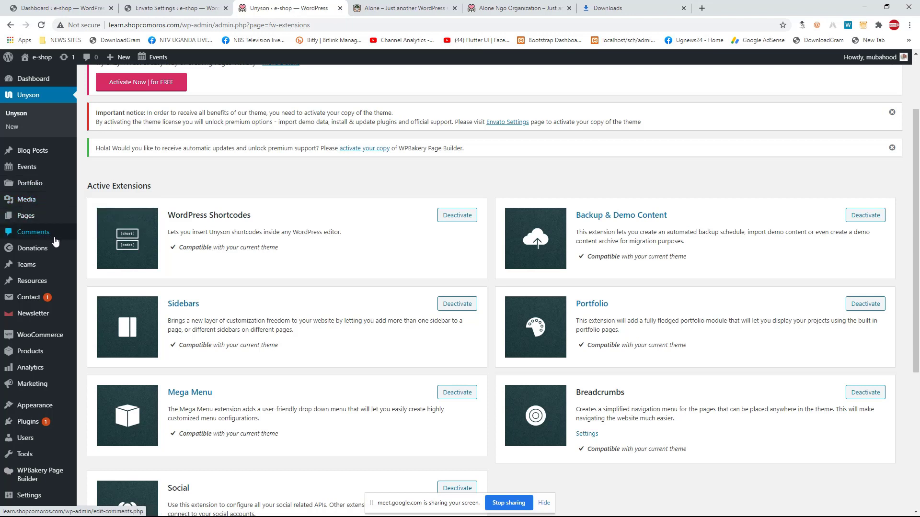
pyautogui.moveTo(48, 251)
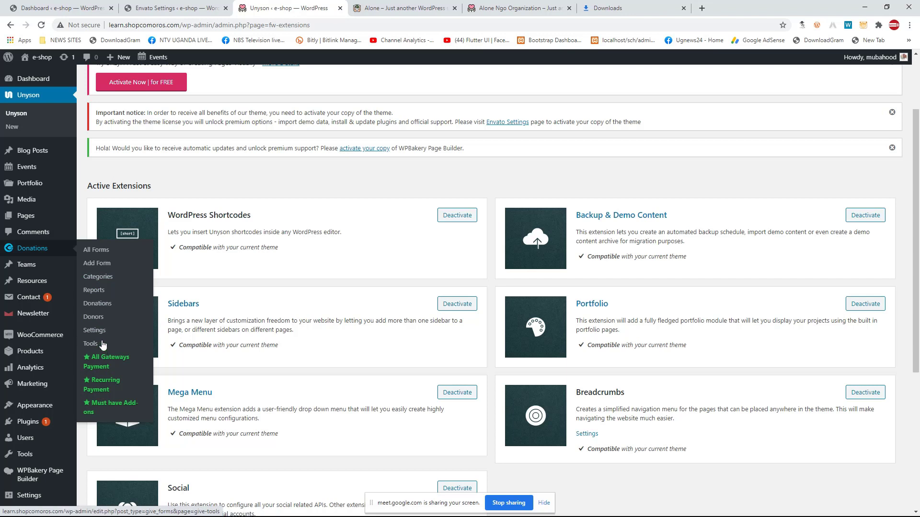
pyautogui.moveTo(37, 266)
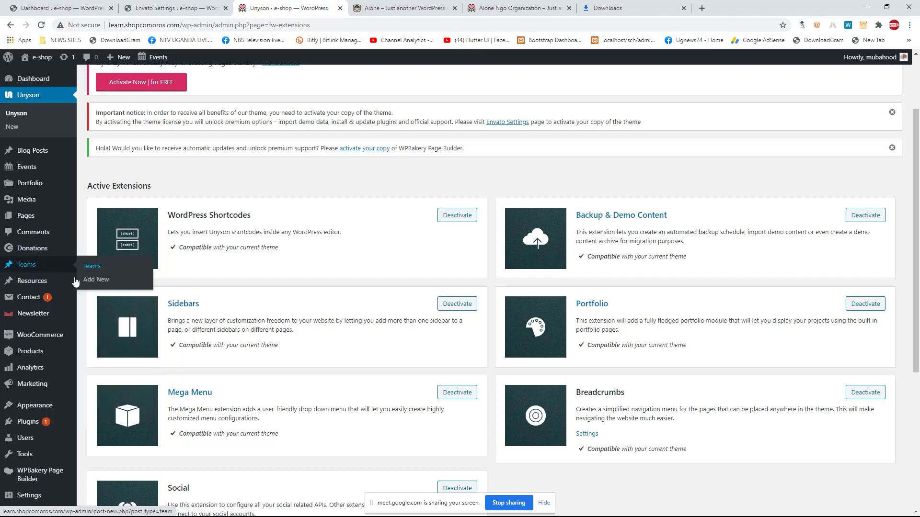
pyautogui.moveTo(38, 288)
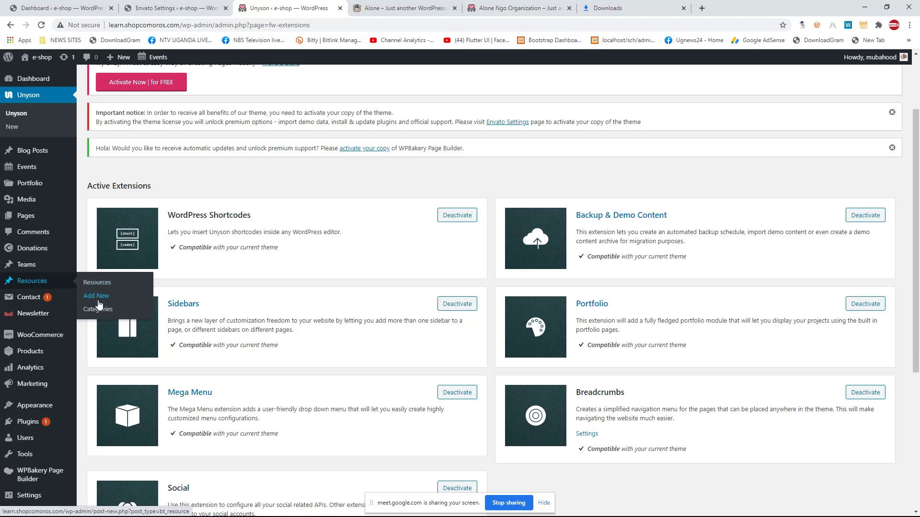
pyautogui.moveTo(38, 304)
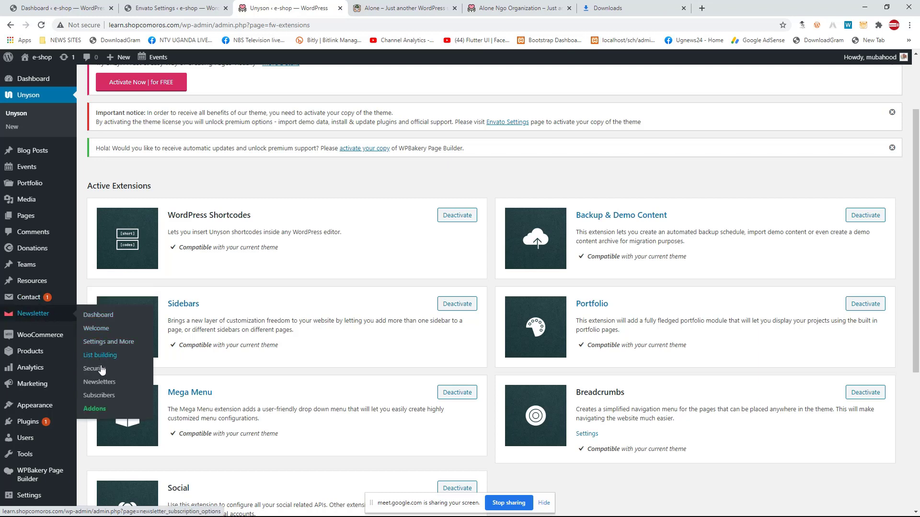
pyautogui.scroll(-2, 27, 246)
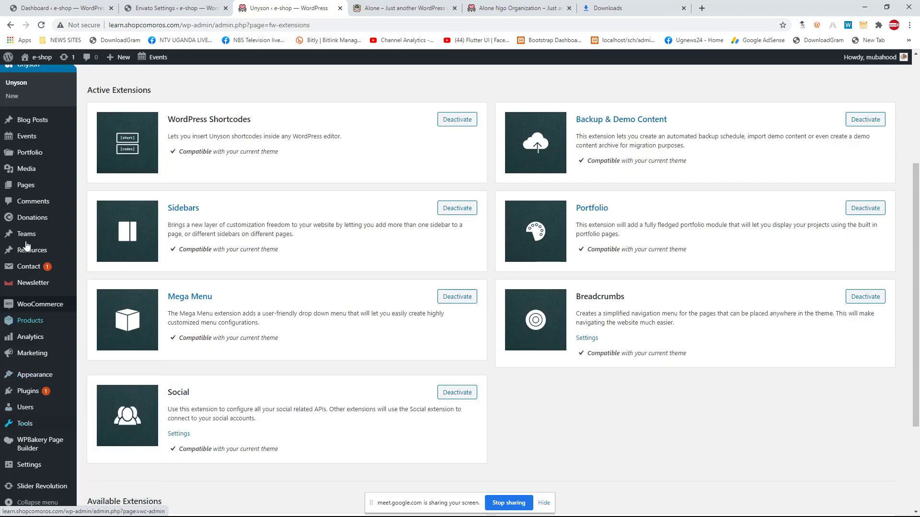
pyautogui.scroll(2, 27, 206)
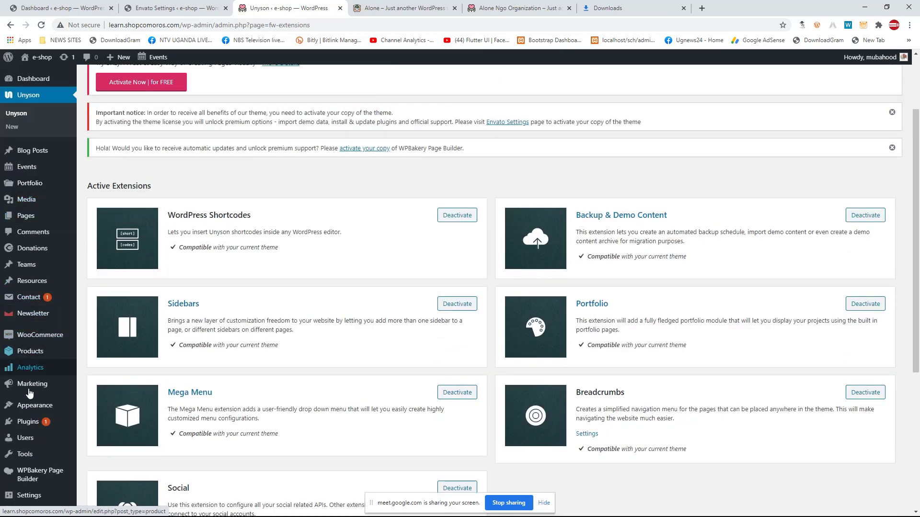
pyautogui.scroll(2, 33, 232)
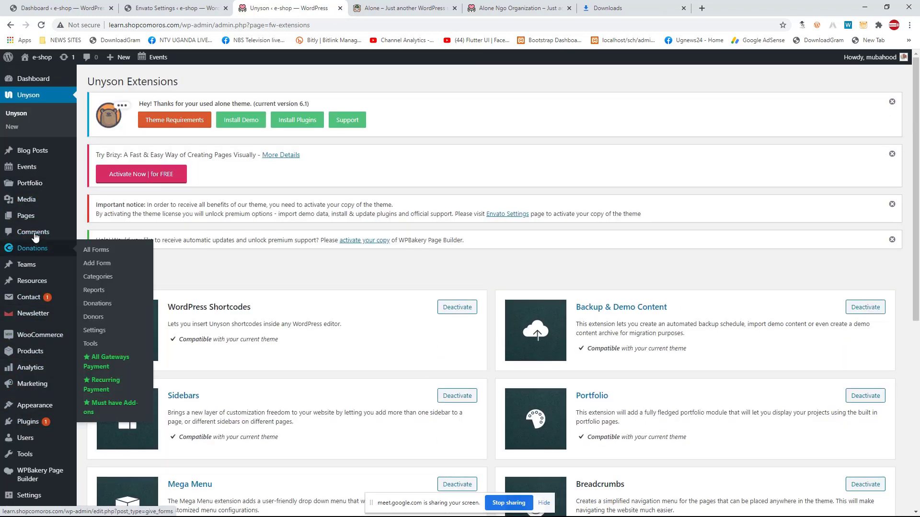
# Step: Visit the e-shop front end and look over the home page from the donation banner down to the latest causes section
pyautogui.click(42, 59)
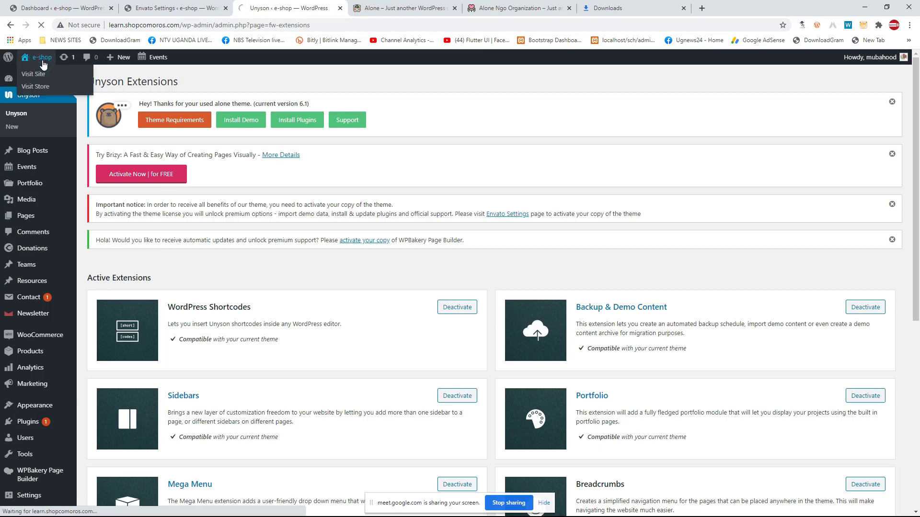
pyautogui.scroll(-4, 19, 240)
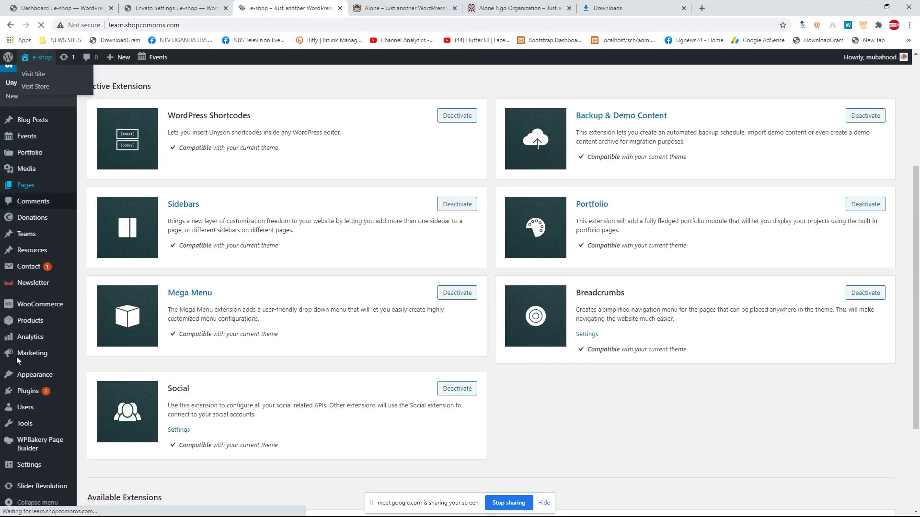
pyautogui.scroll(-4, 211, 191)
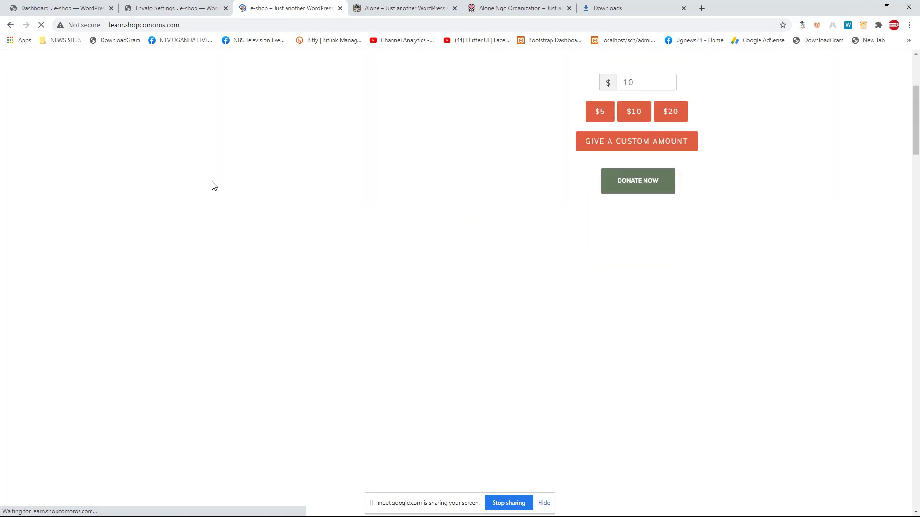
pyautogui.scroll(4, 223, 144)
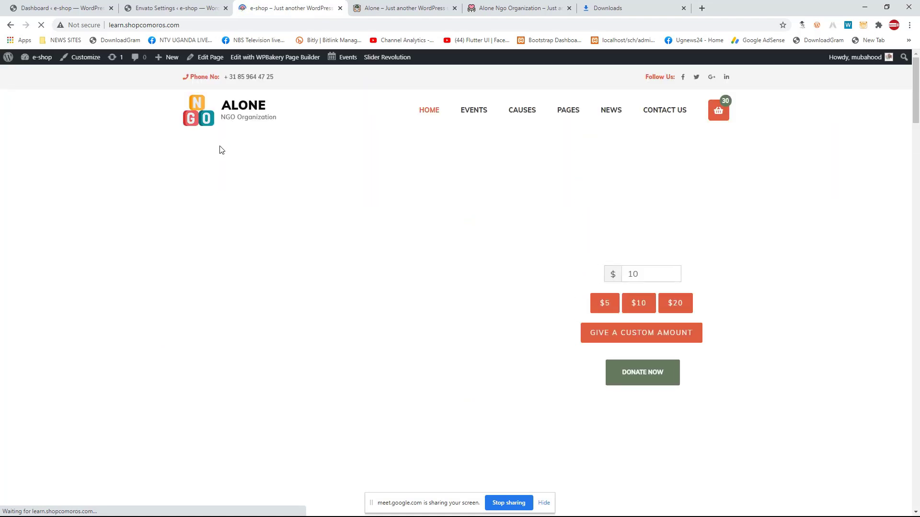
pyautogui.scroll(-5, 261, 141)
pyautogui.scroll(5, 296, 137)
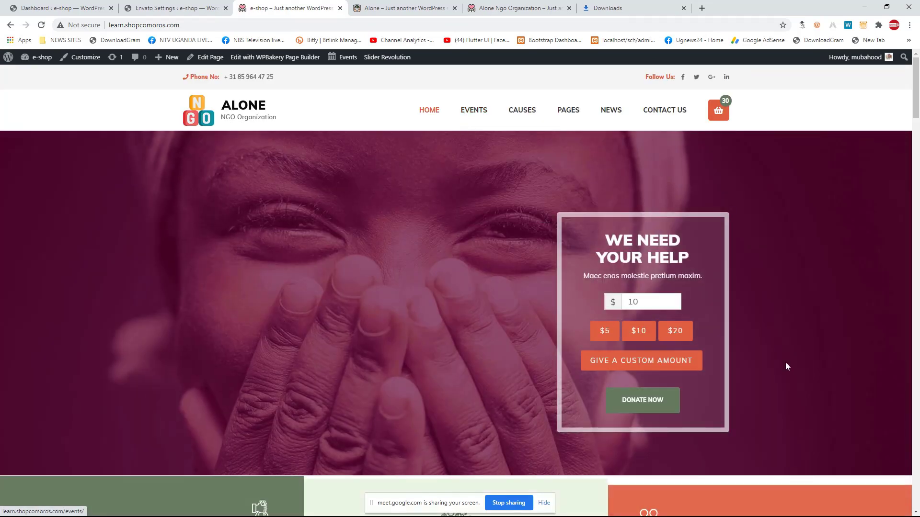
pyautogui.scroll(-6, 564, 309)
pyautogui.scroll(6, 562, 300)
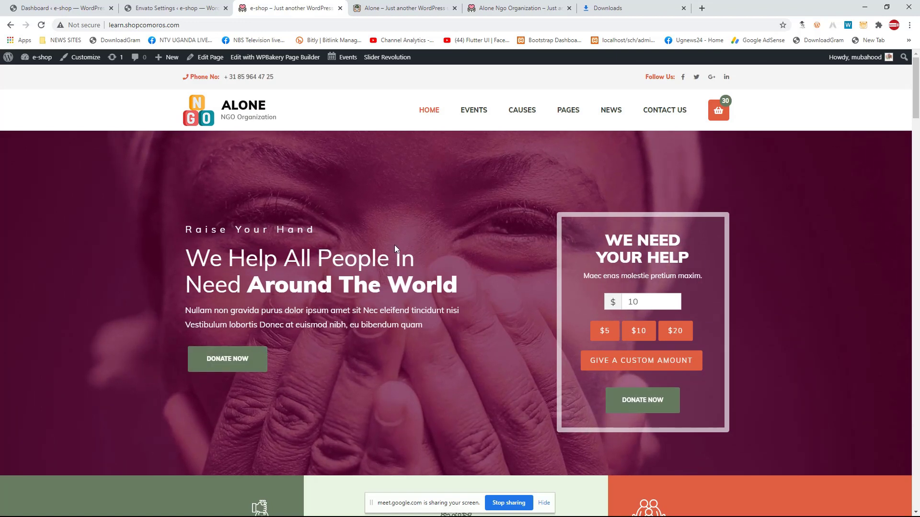
pyautogui.scroll(-10, 403, 244)
pyautogui.scroll(-10, 501, 249)
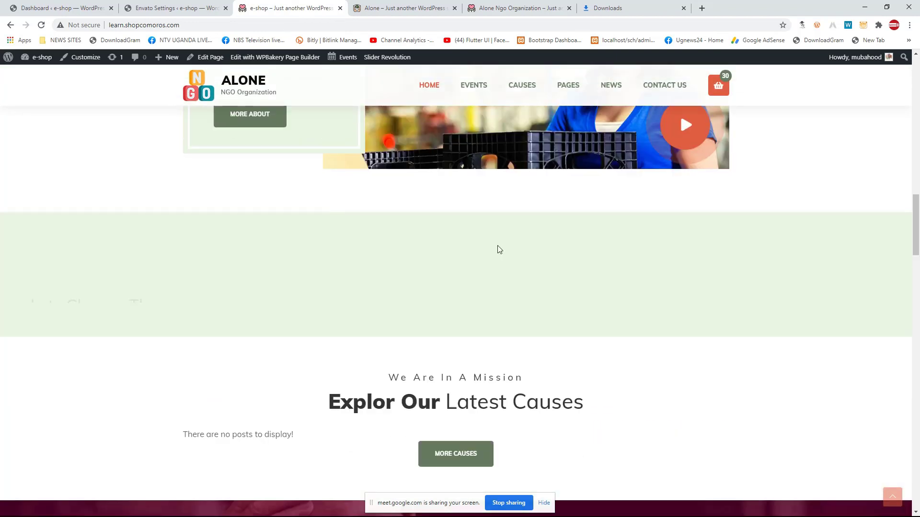
pyautogui.scroll(10, 460, 240)
pyautogui.scroll(10, 323, 144)
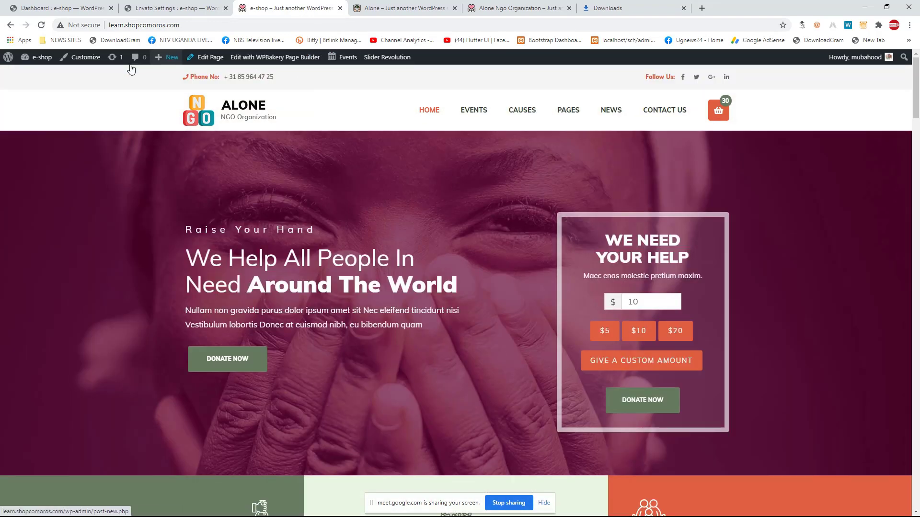
# Step: Open the home page in the theme customizer and look over its list of settings sections
pyautogui.click(86, 57)
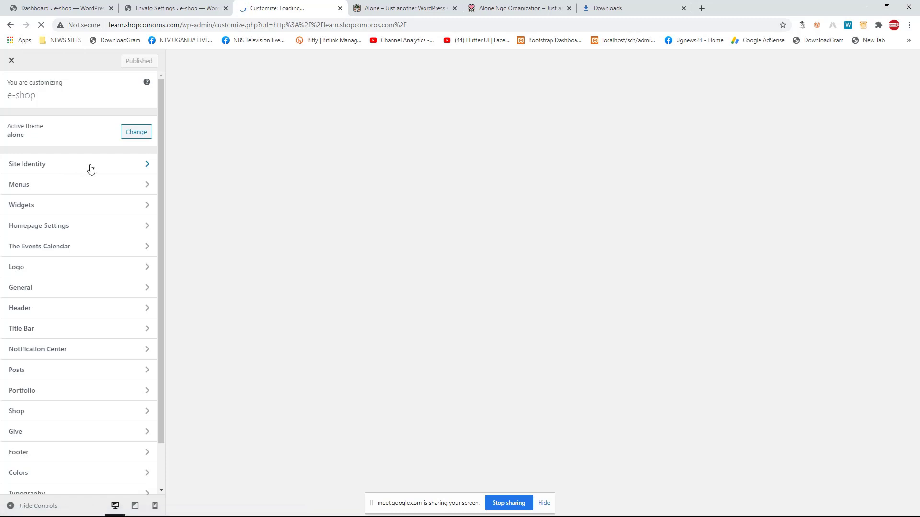
pyautogui.click(92, 231)
pyautogui.click(92, 246)
pyautogui.scroll(-1, 92, 246)
pyautogui.scroll(2, 92, 242)
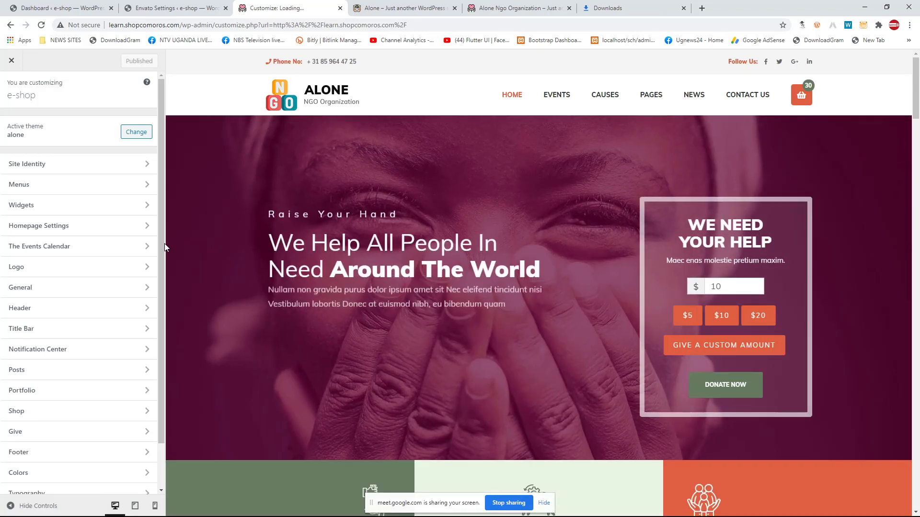
# Step: Examine the site title, tagline and site icon in the Site Identity settings, then return to the customizer sections
pyautogui.click(109, 165)
pyautogui.moveTo(59, 146); pyautogui.dragTo(1, 147)
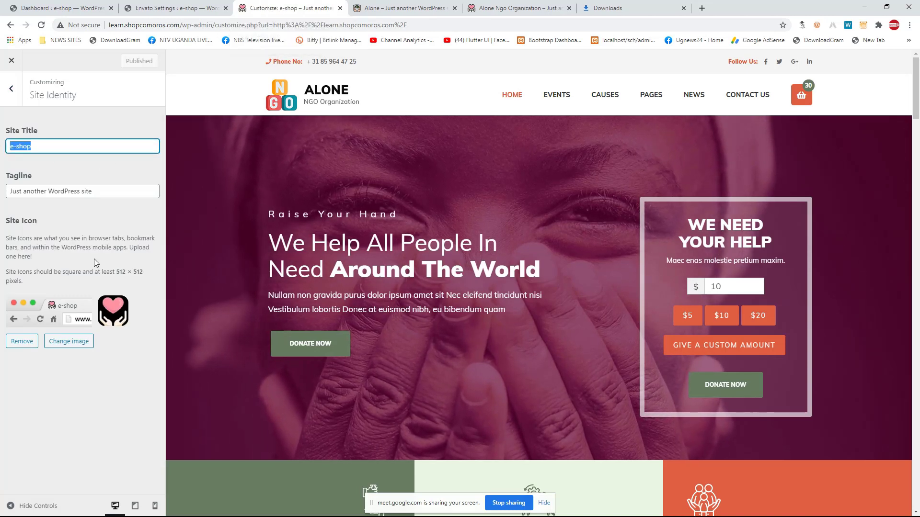
pyautogui.moveTo(114, 191); pyautogui.dragTo(1, 187)
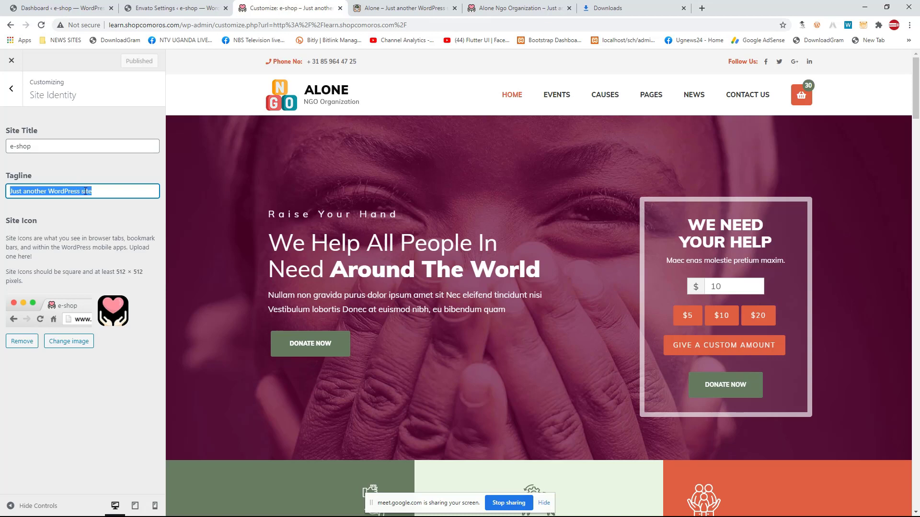
pyautogui.moveTo(40, 151); pyautogui.dragTo(1, 150)
pyautogui.click(31, 145)
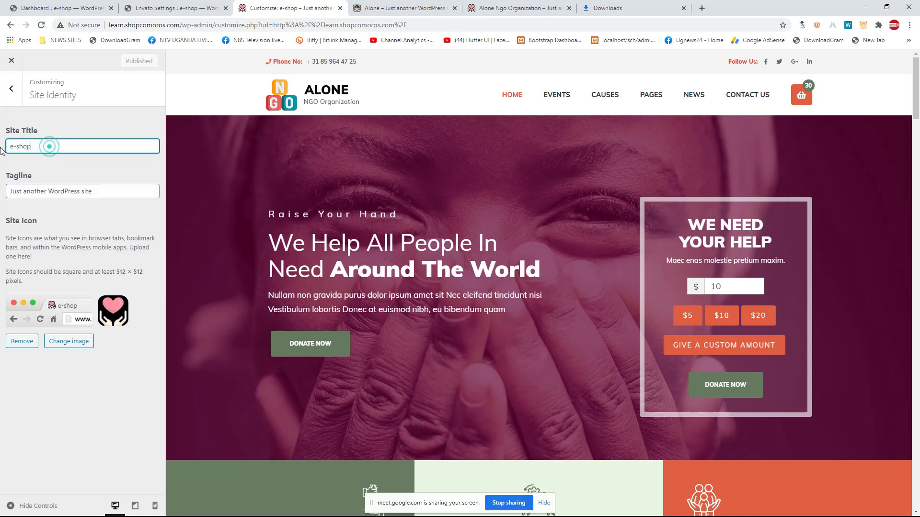
pyautogui.click(117, 188)
pyautogui.moveTo(116, 187); pyautogui.dragTo(2, 193)
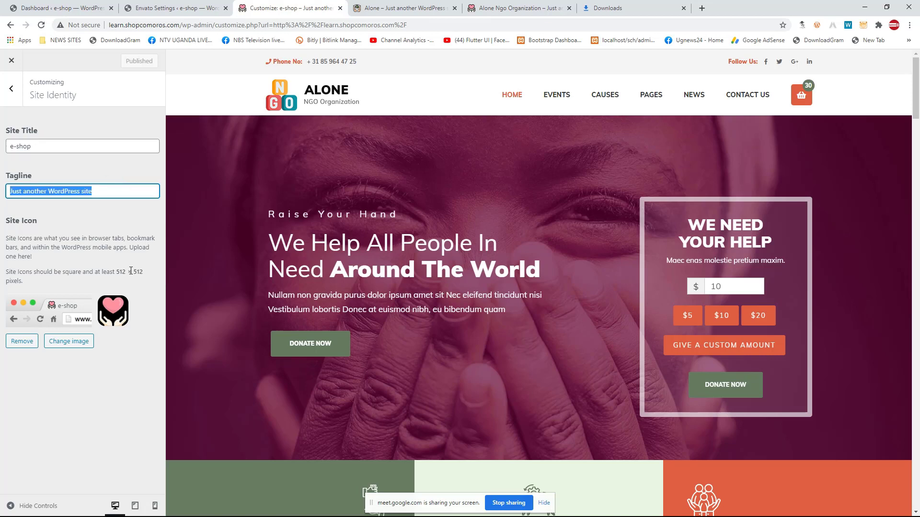
pyautogui.click(11, 92)
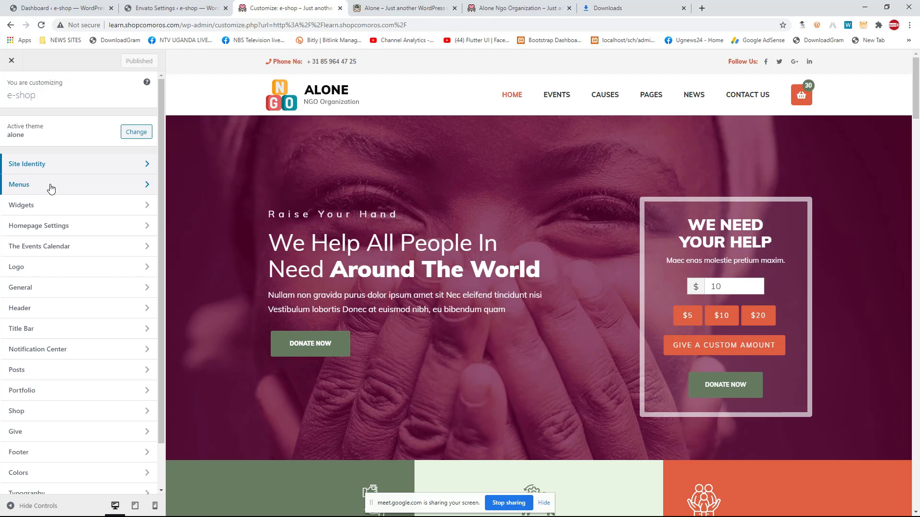
# Step: Review the Main Menu's items and menu locations in the customizer's Menus settings, then return to the menu list
pyautogui.click(50, 187)
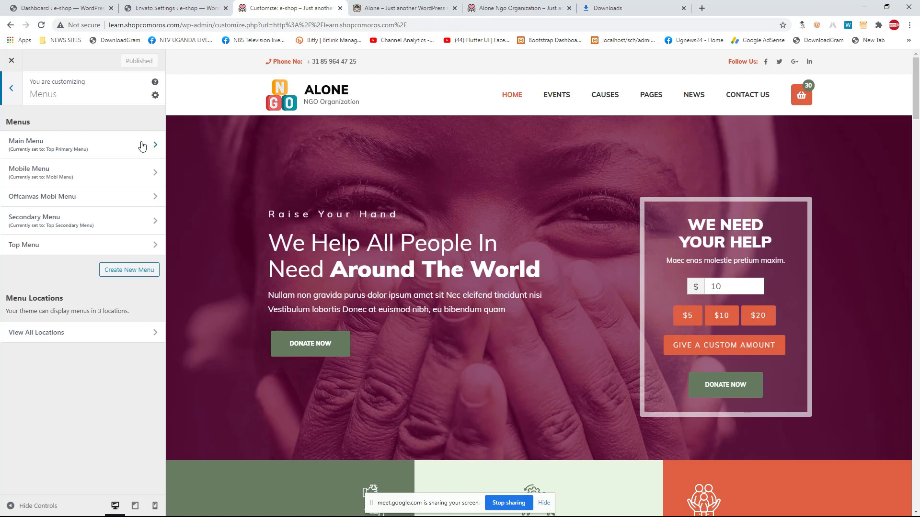
pyautogui.click(128, 147)
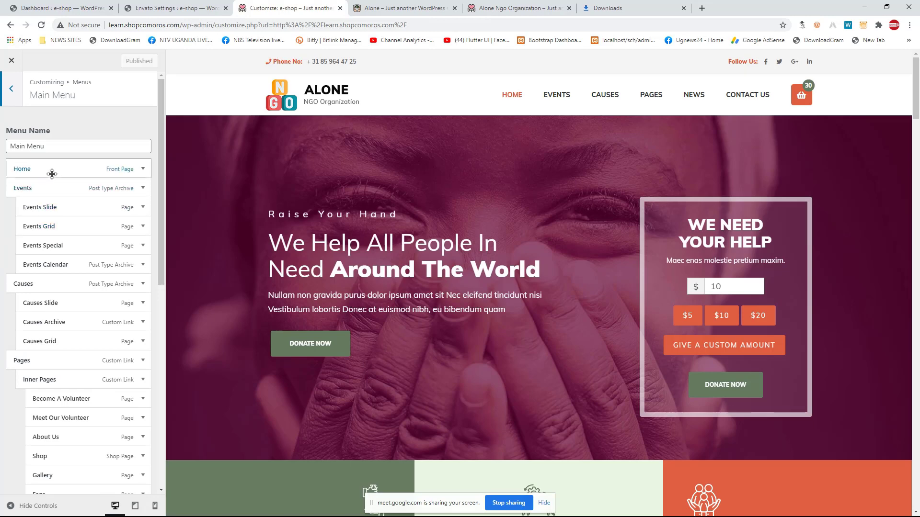
pyautogui.scroll(-3, 44, 178)
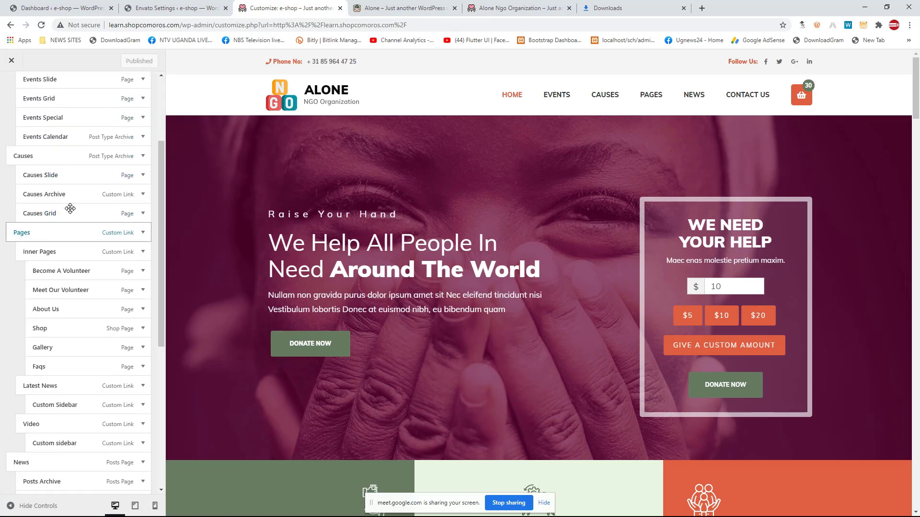
pyautogui.scroll(-4, 70, 206)
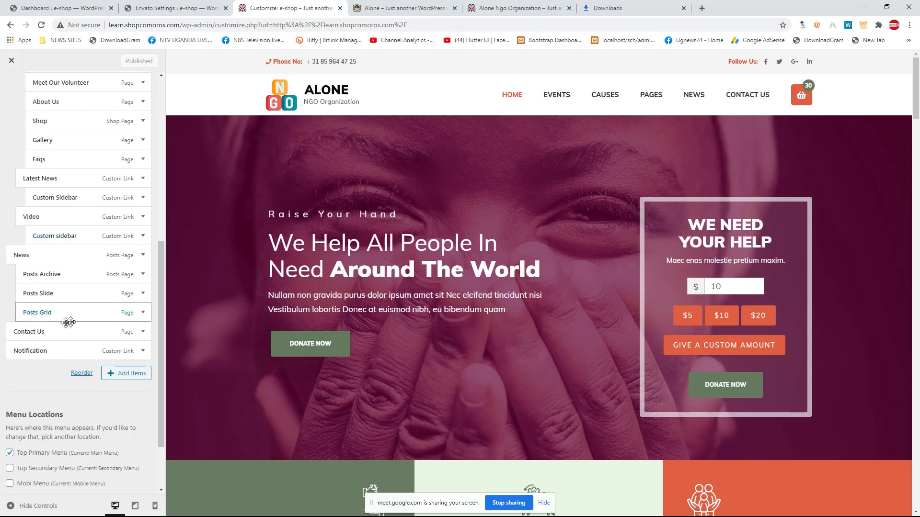
pyautogui.scroll(7, 72, 220)
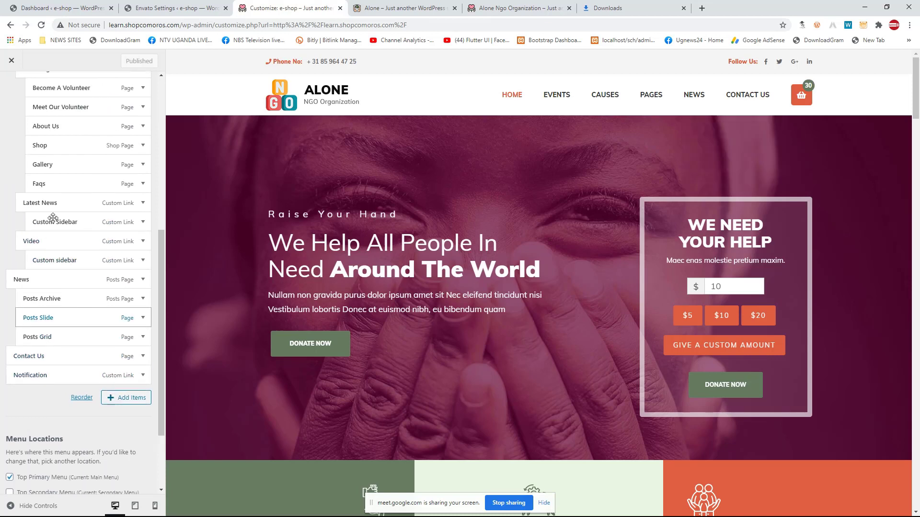
pyautogui.click(11, 89)
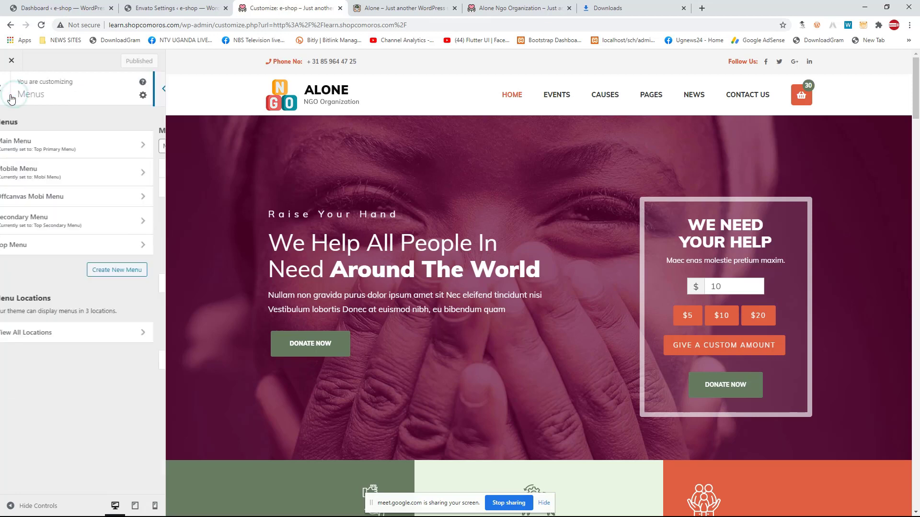
# Step: Review the items of the Mobile Menu and the Offcanvas Mobi Menu, returning to the menu list after each
pyautogui.click(57, 178)
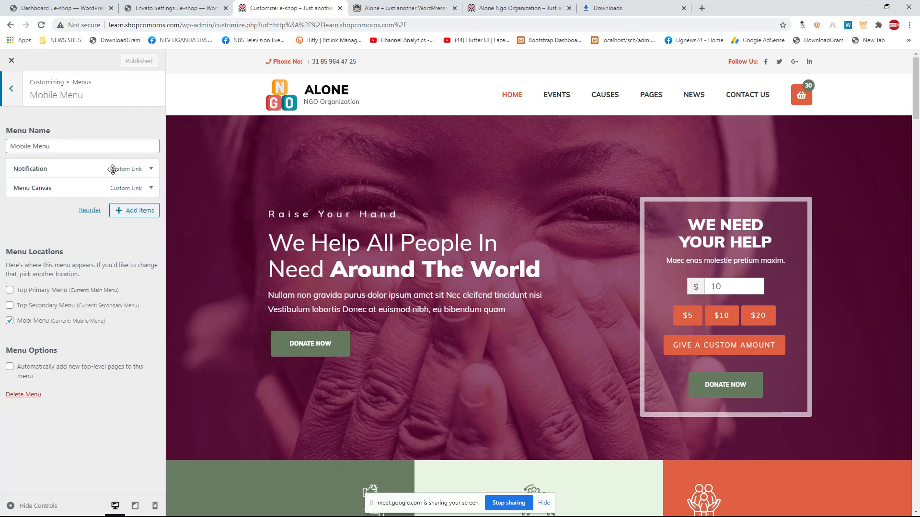
pyautogui.click(11, 91)
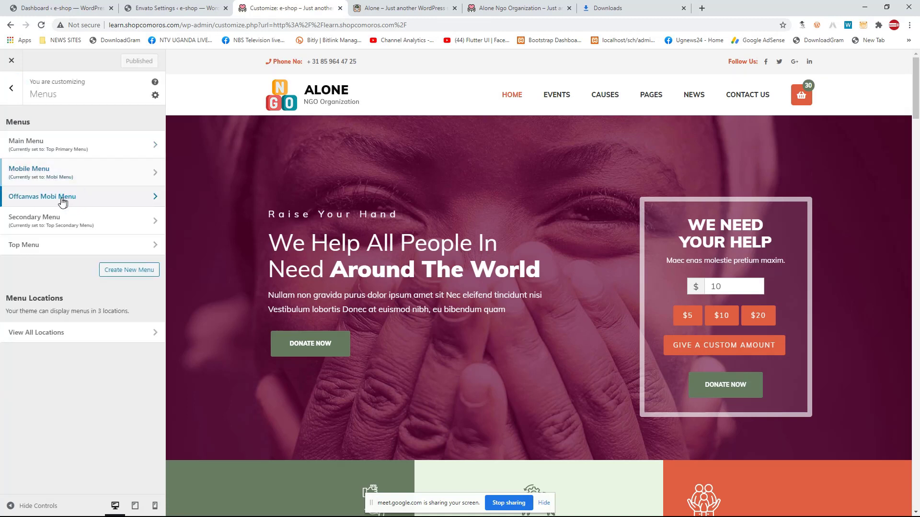
pyautogui.click(65, 204)
pyautogui.scroll(-3, 100, 218)
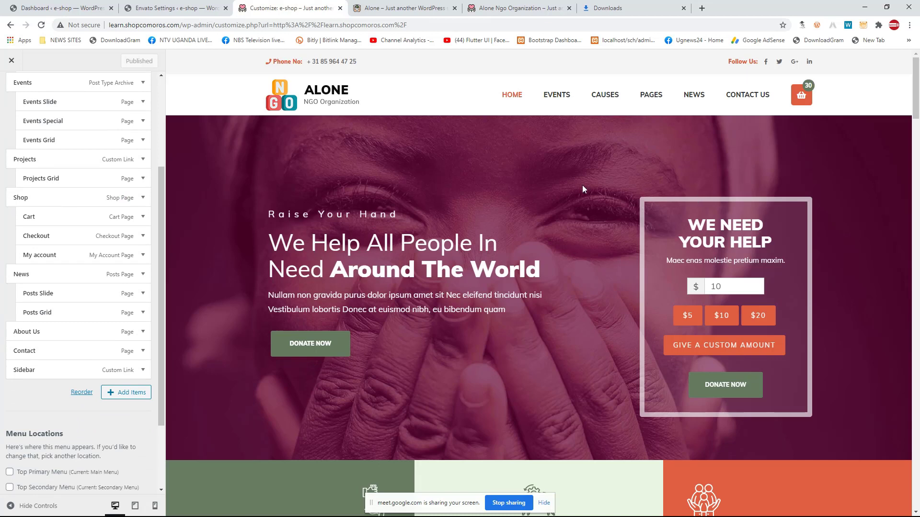
pyautogui.scroll(2, 66, 120)
pyautogui.scroll(2, 66, 120)
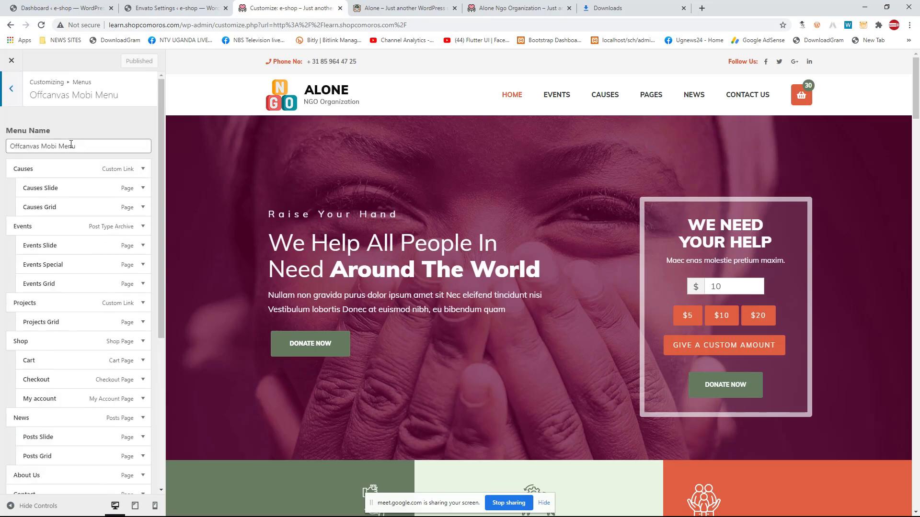
pyautogui.click(17, 94)
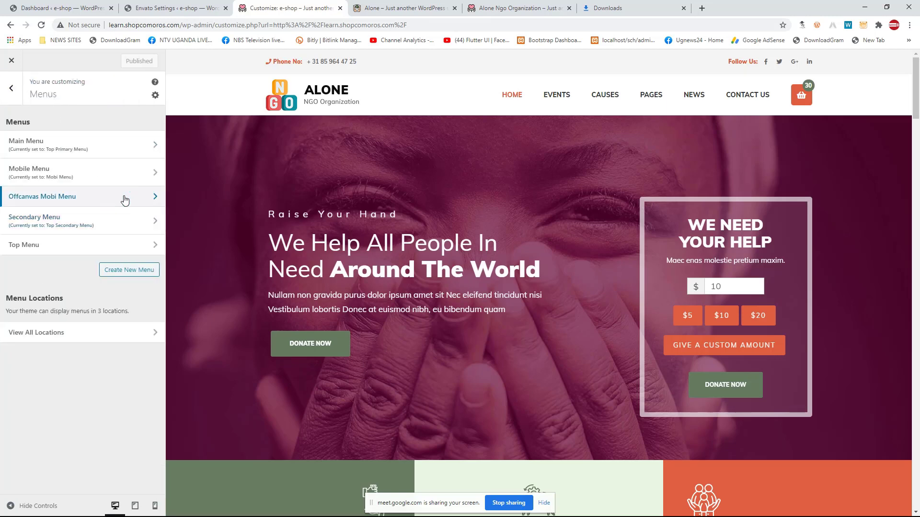
pyautogui.click(125, 199)
pyautogui.click(12, 89)
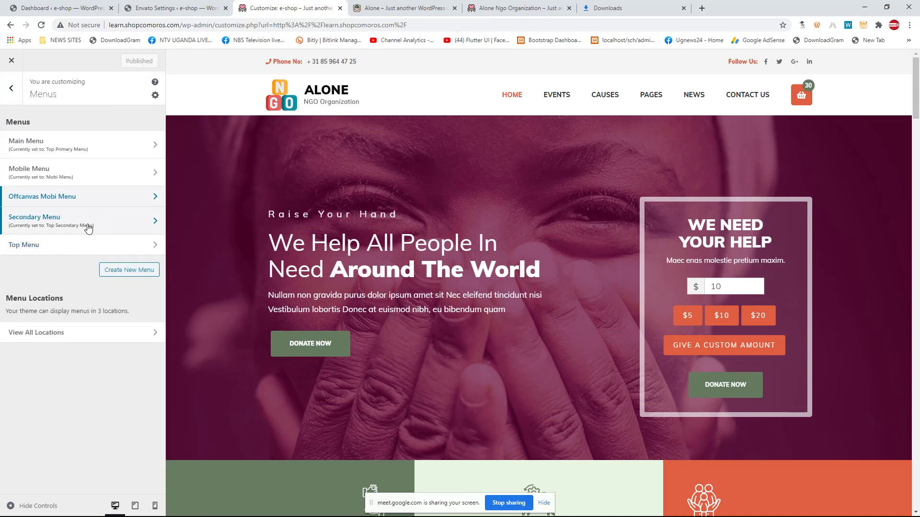
# Step: Open the Top Menu and examine the Exemption Certificate item's URL, navigation label and other link settings
pyautogui.click(71, 246)
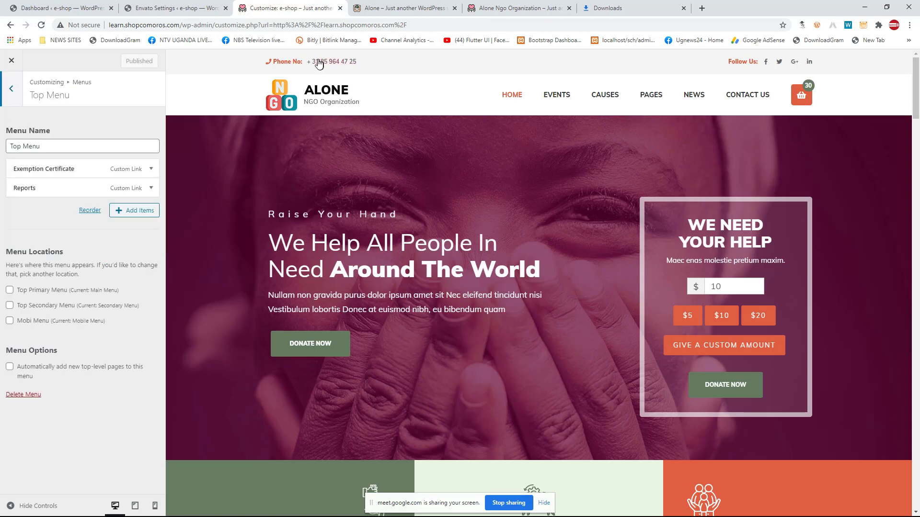
pyautogui.click(150, 168)
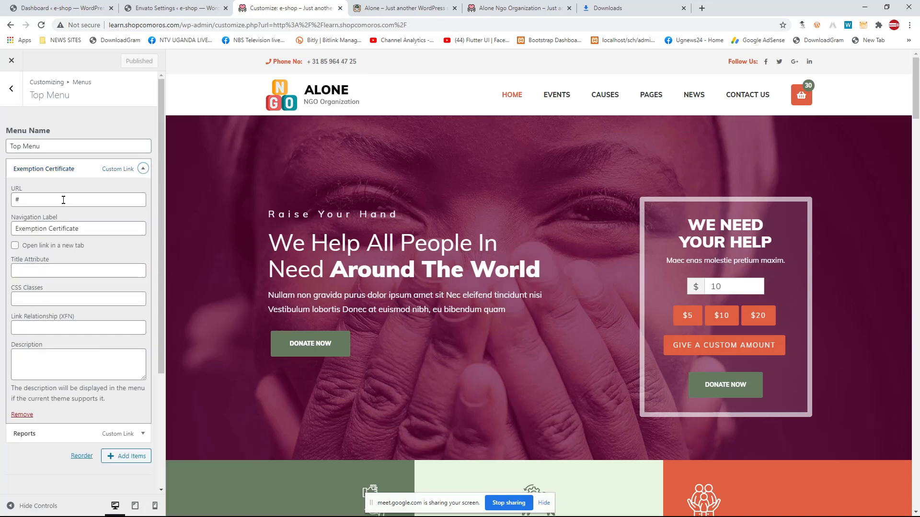
pyautogui.moveTo(94, 231); pyautogui.dragTo(14, 229)
pyautogui.scroll(-5, 752, 121)
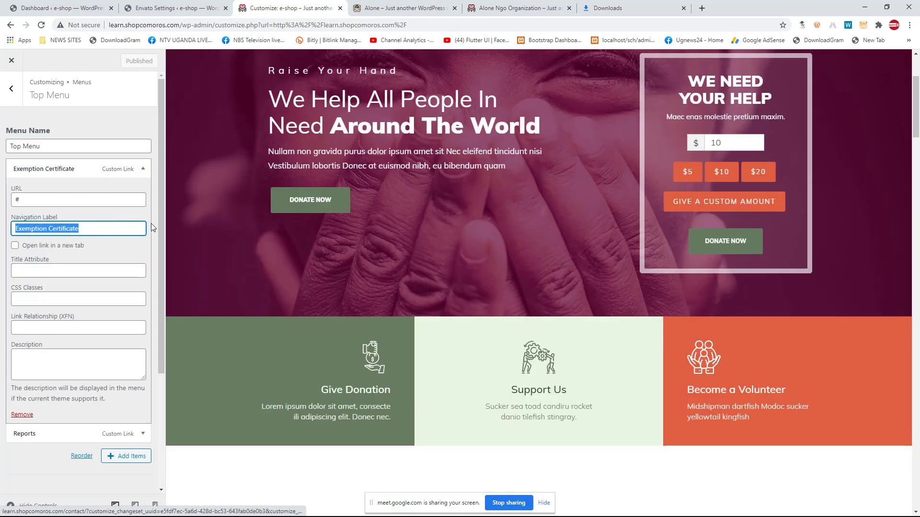
pyautogui.scroll(-3, 109, 290)
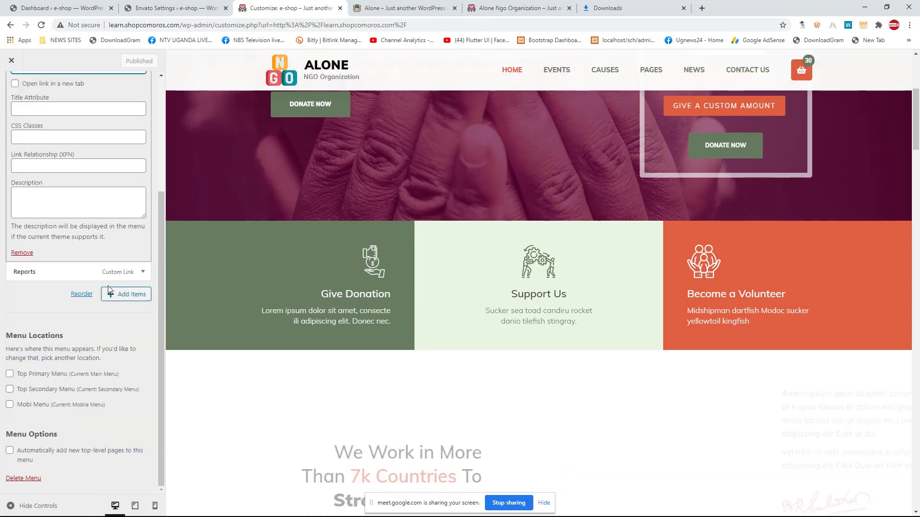
# Step: Examine the Top Menu's Reports item alongside the site preview, then expand Exemption Certificate again and select its navigation label
pyautogui.click(143, 272)
pyautogui.scroll(-3, 102, 274)
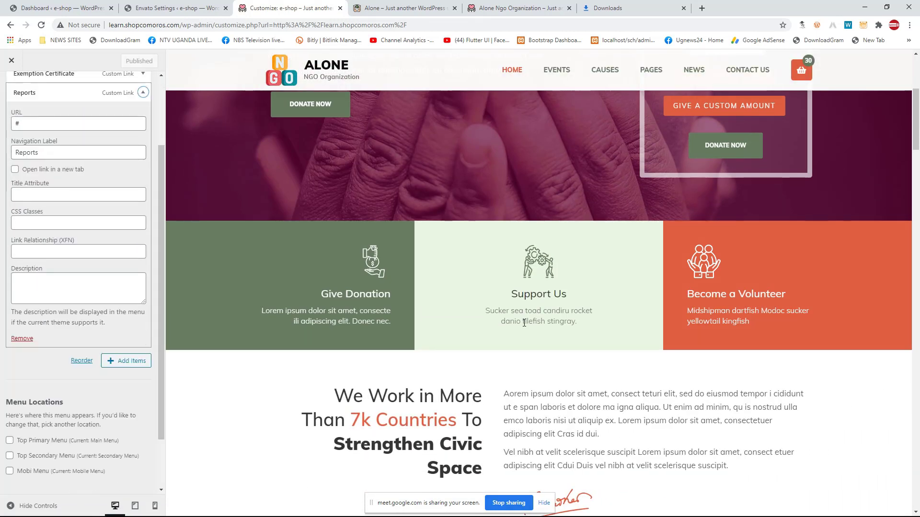
pyautogui.scroll(-5, 527, 321)
pyautogui.scroll(10, 556, 292)
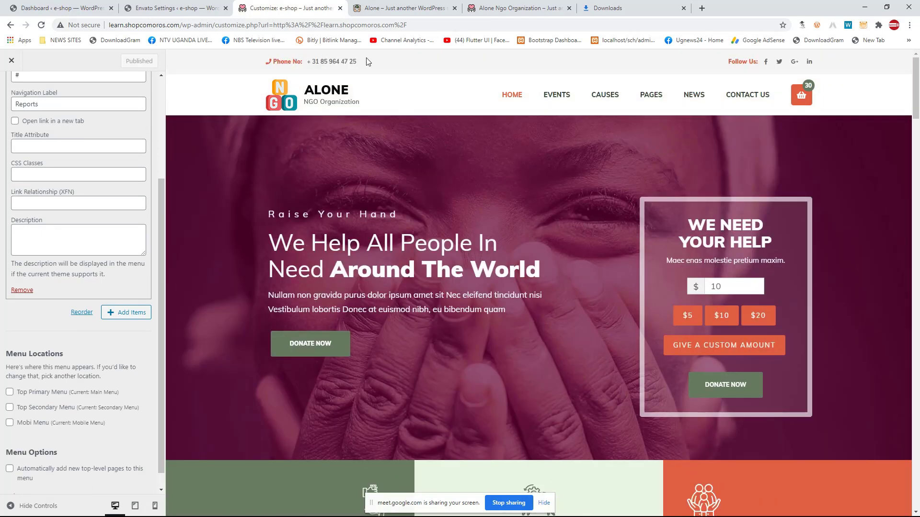
pyautogui.scroll(3, 123, 249)
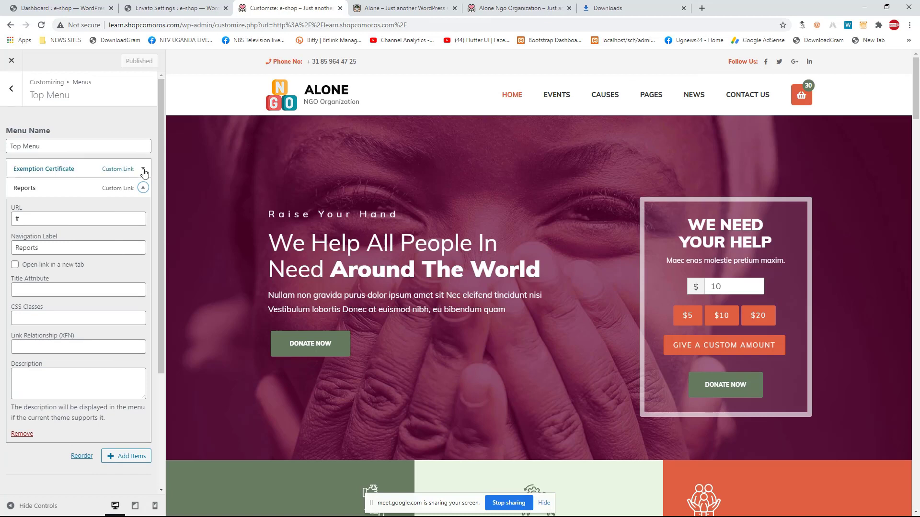
pyautogui.click(143, 170)
pyautogui.tripleClick(84, 224)
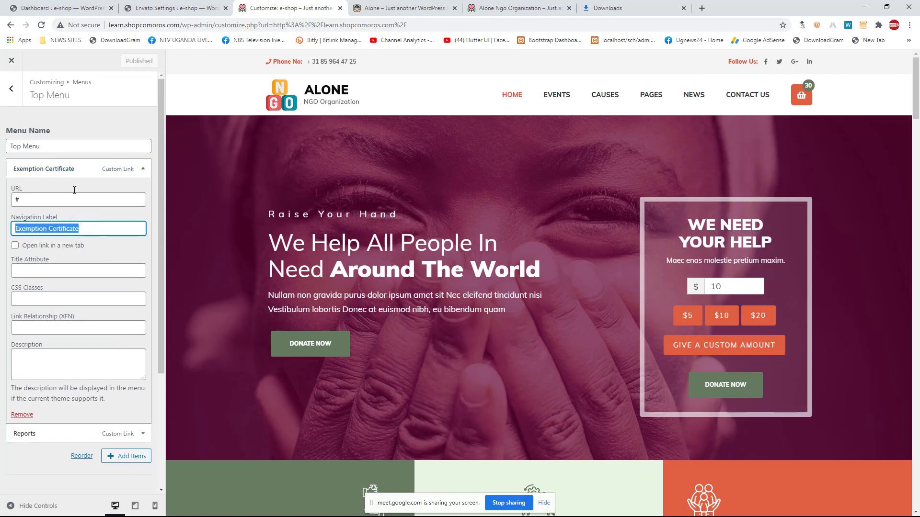
# Step: Examine the Secondary Menu's Notification item, menu locations and options alongside the site preview, returning to the menu list when done
pyautogui.click(13, 89)
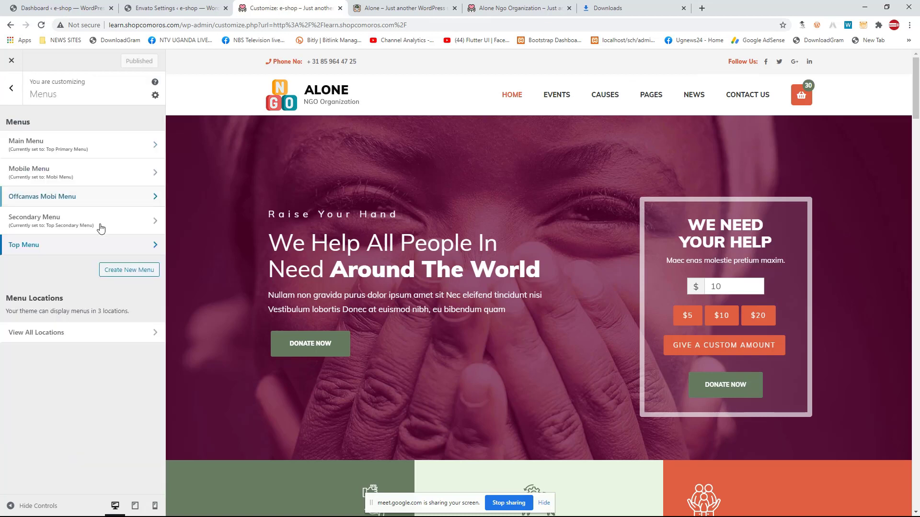
pyautogui.click(122, 223)
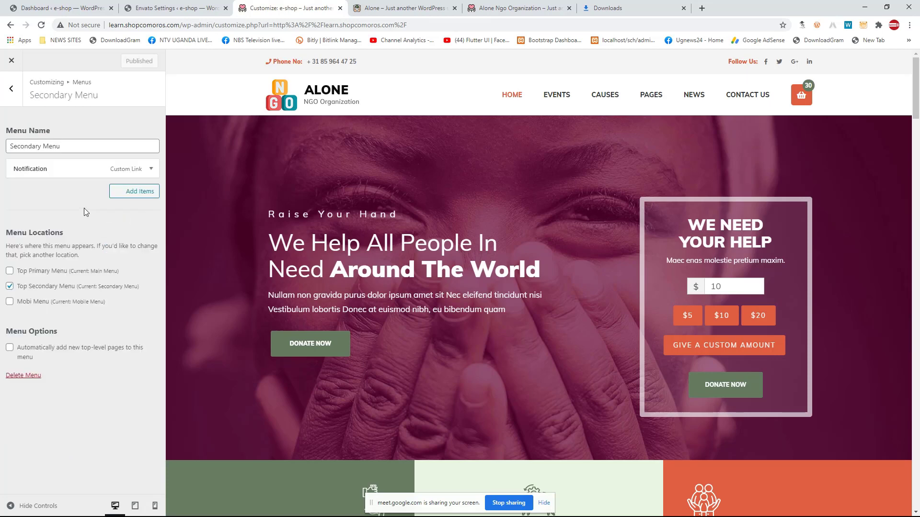
pyautogui.click(143, 170)
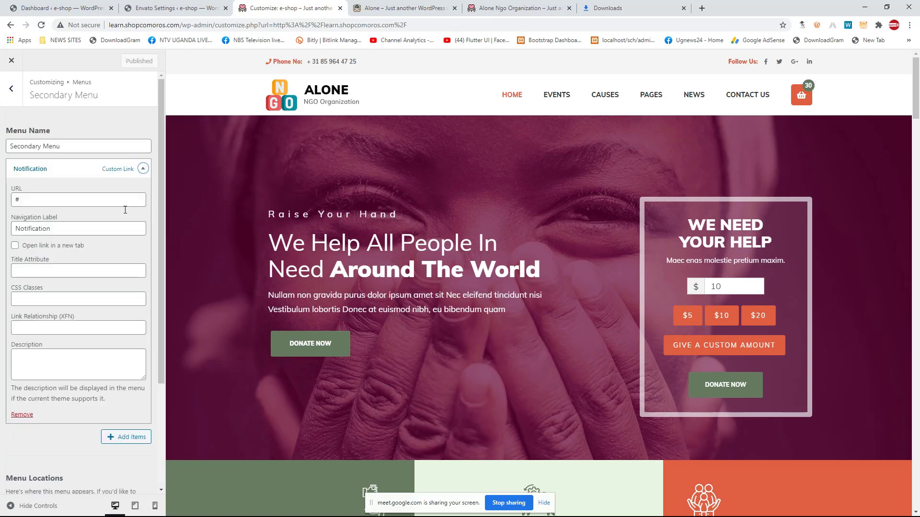
pyautogui.scroll(-3, 83, 229)
pyautogui.scroll(-10, 459, 369)
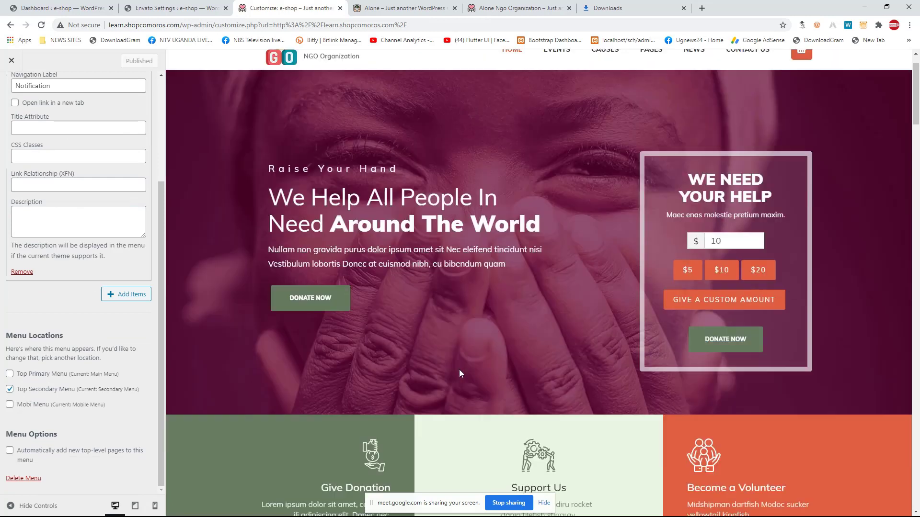
pyautogui.scroll(-10, 464, 360)
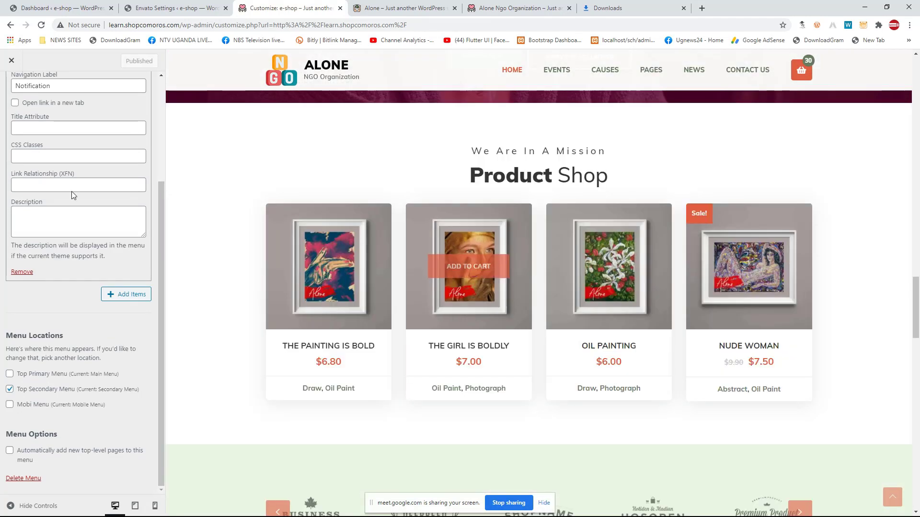
pyautogui.scroll(3, 17, 86)
pyautogui.click(11, 88)
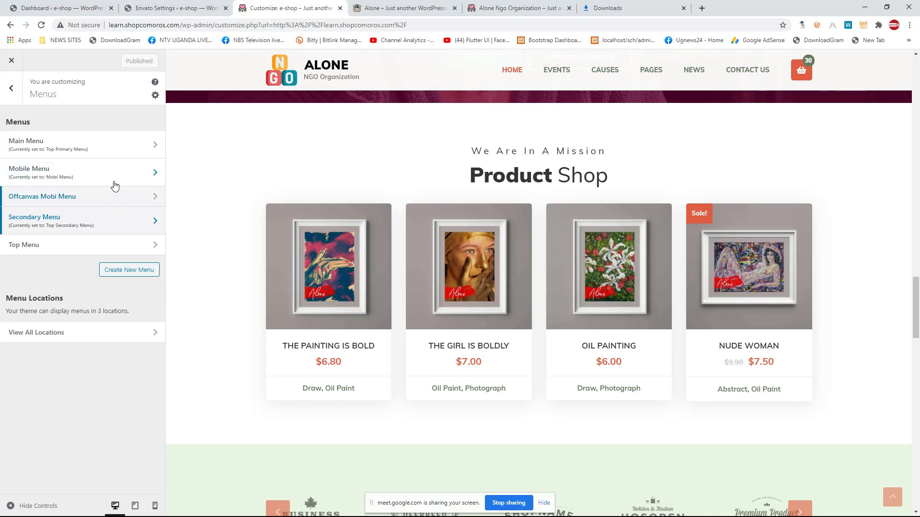
# Step: Leave the menu settings, look through the customizer's sections, and open the Widgets section to review its widget areas
pyautogui.click(13, 94)
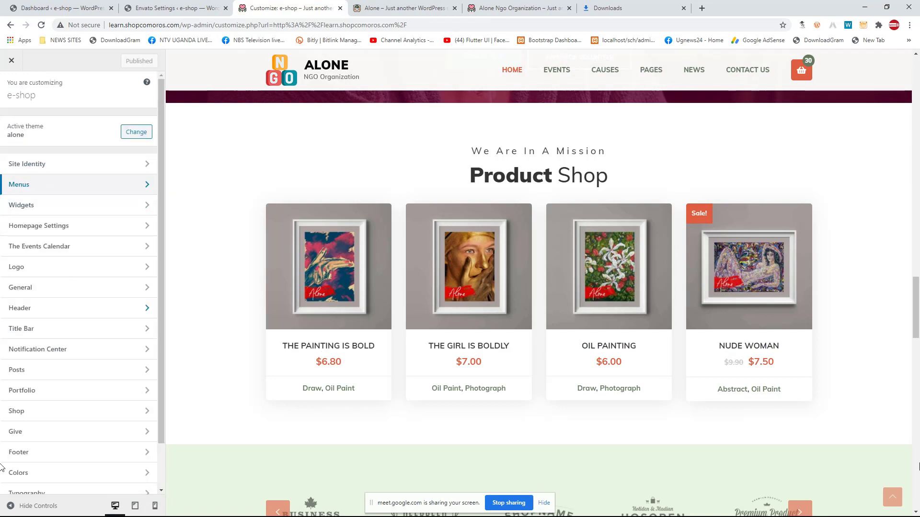
pyautogui.scroll(-1, 857, 437)
pyautogui.scroll(-7, 857, 437)
pyautogui.scroll(4, 323, 324)
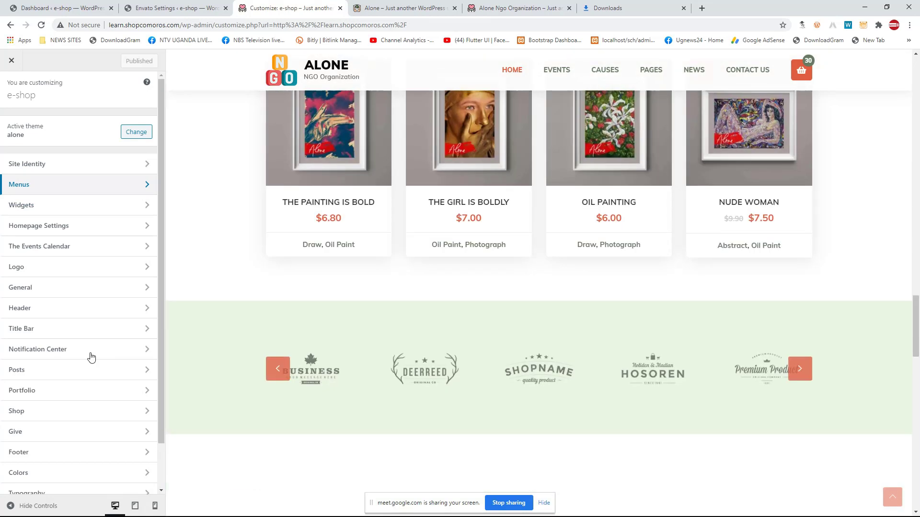
pyautogui.click(69, 206)
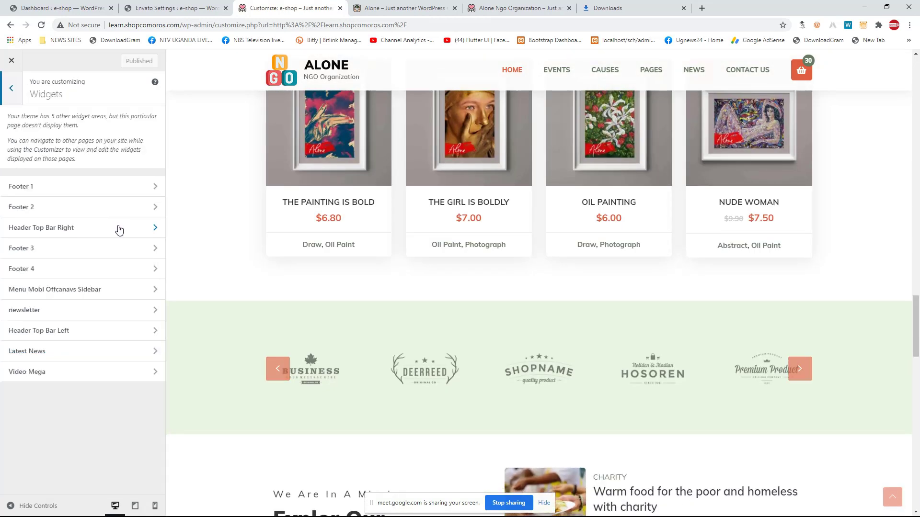
pyautogui.scroll(-3, 508, 378)
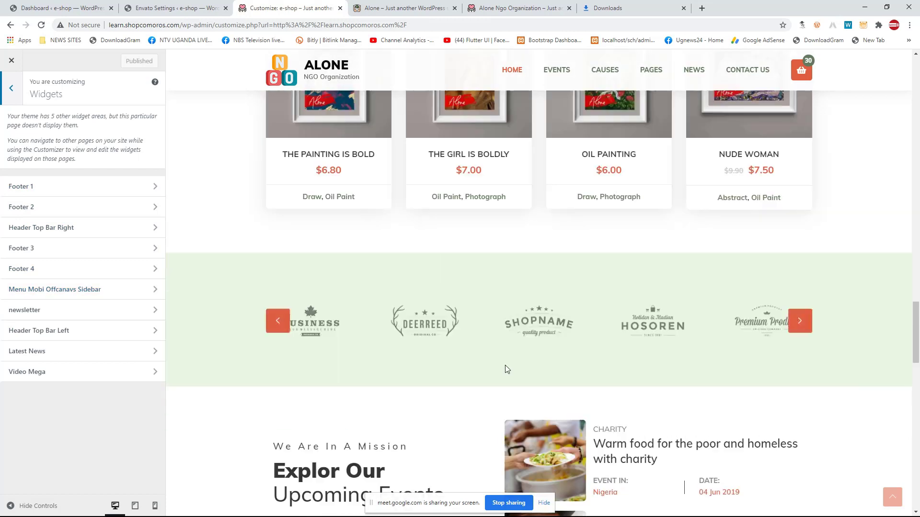
pyautogui.scroll(10, 509, 354)
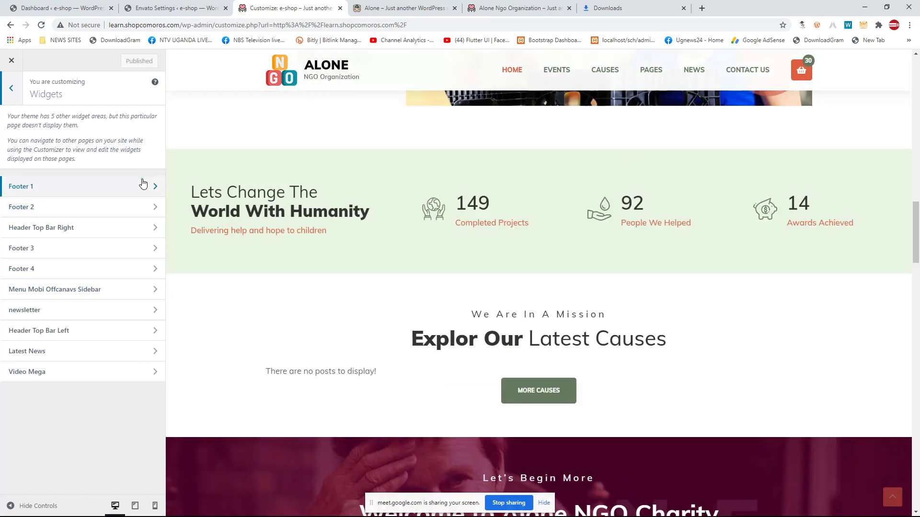
# Step: Examine the Information widget's title and HTML content in Footer 1 against the previewed footer, then return to the widget areas
pyautogui.click(125, 185)
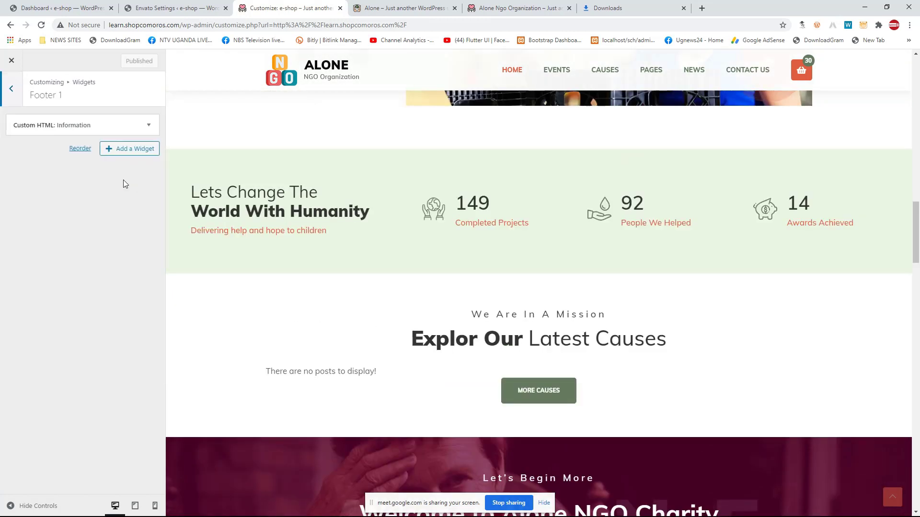
pyautogui.click(149, 125)
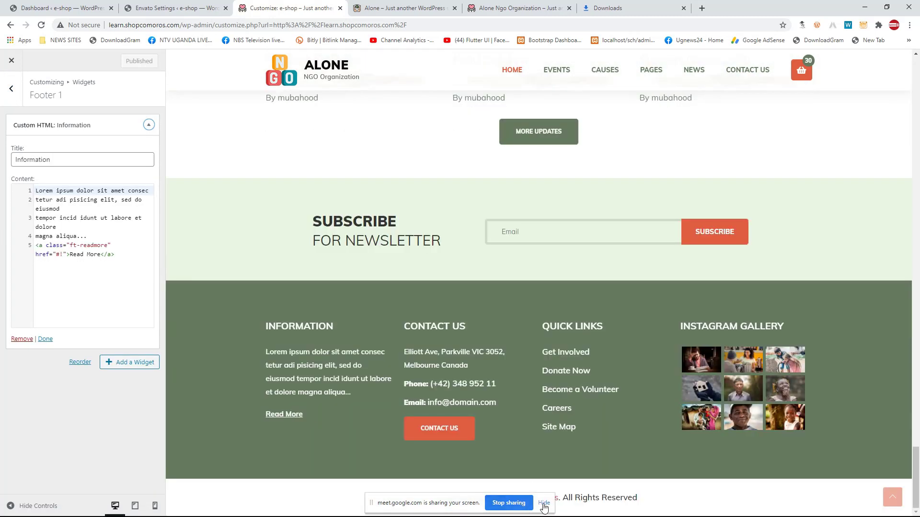
pyautogui.click(545, 503)
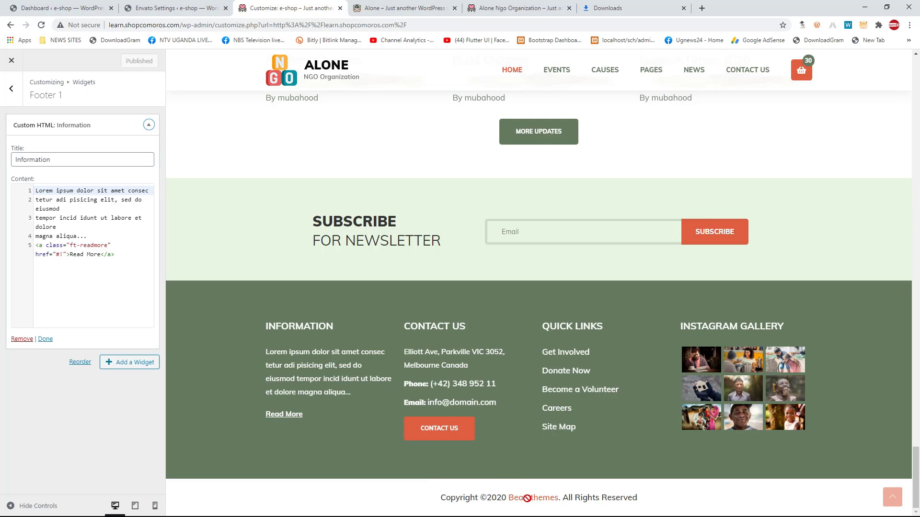
pyautogui.moveTo(53, 209); pyautogui.dragTo(134, 293)
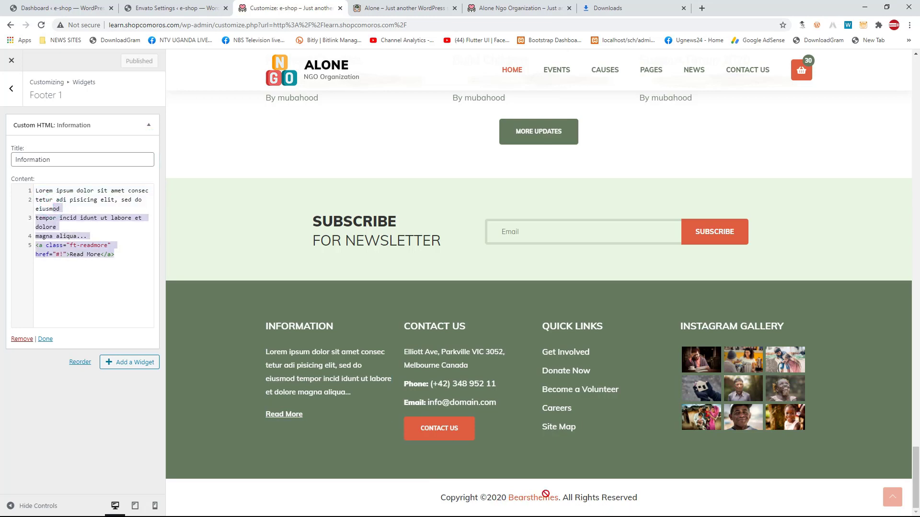
pyautogui.scroll(2, 557, 498)
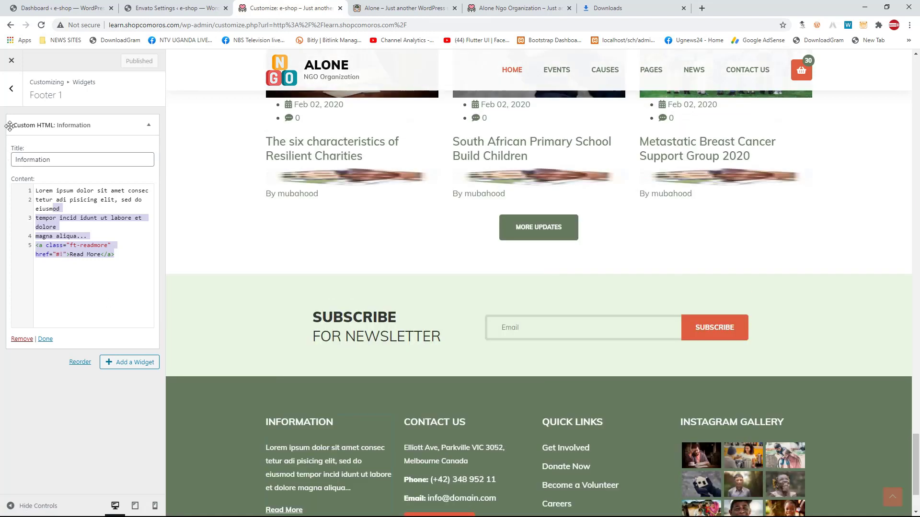
pyautogui.click(18, 99)
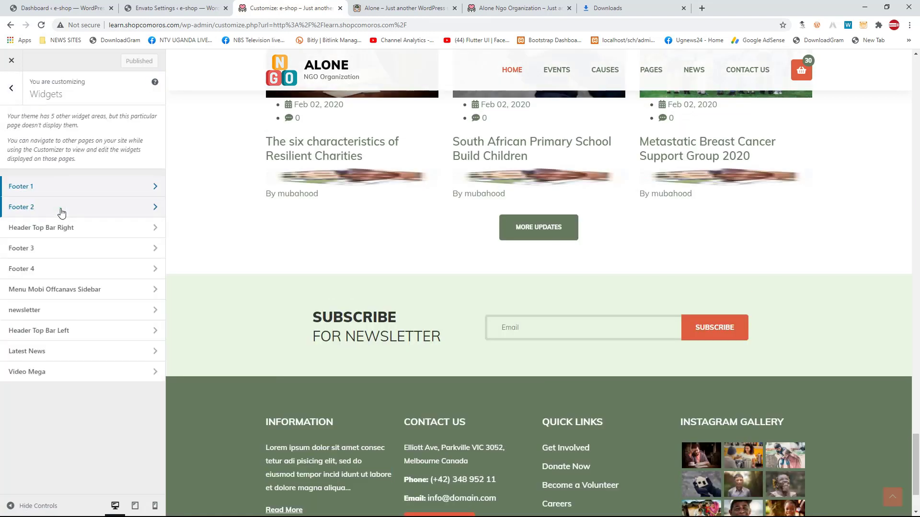
# Step: Check the Footer 2 area, then revisit the Read More link code in Footer 1's Information widget and return to the widget areas
pyautogui.click(61, 209)
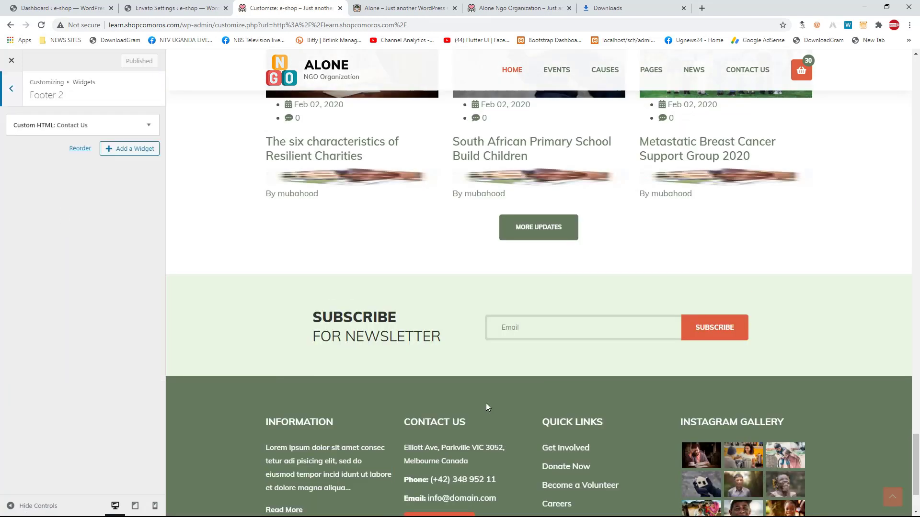
pyautogui.click(12, 90)
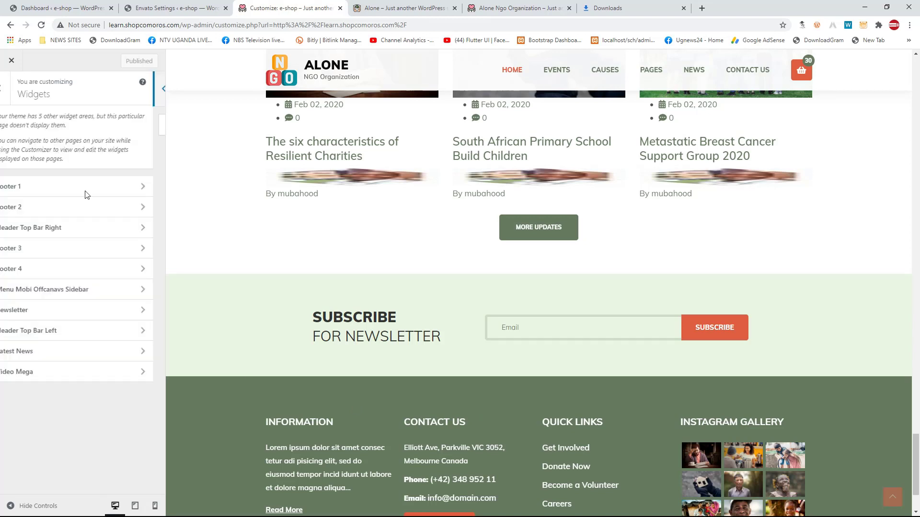
pyautogui.click(143, 187)
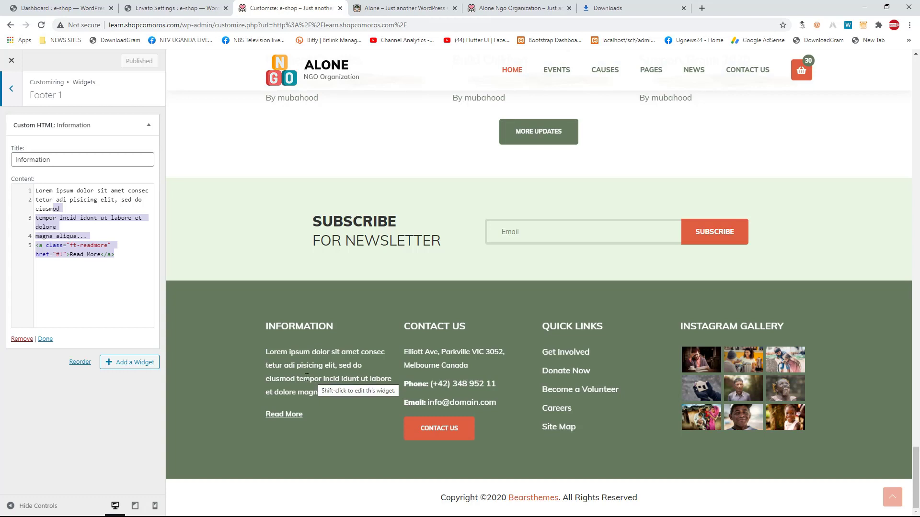
pyautogui.click(117, 255)
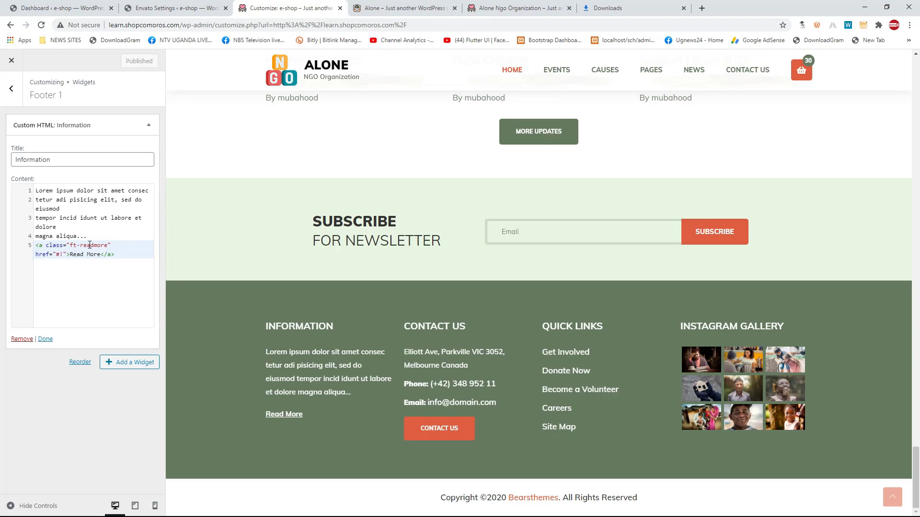
pyautogui.click(11, 88)
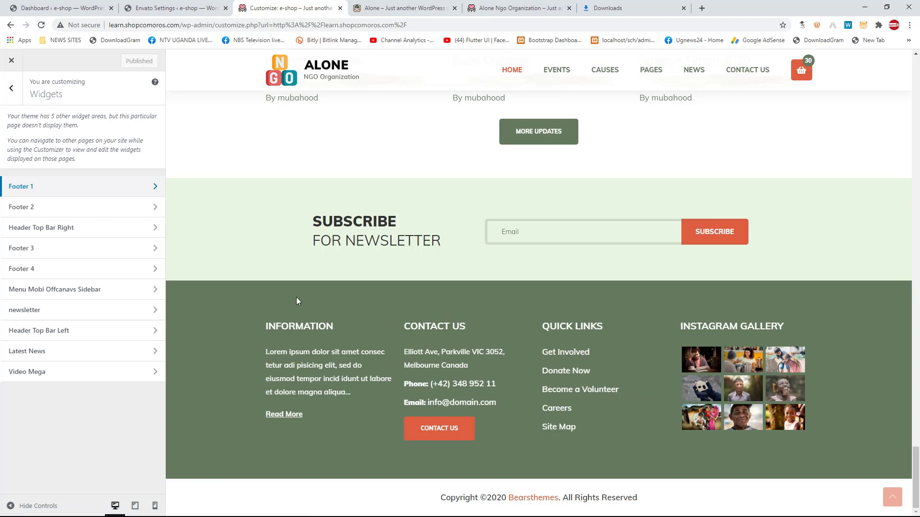
# Step: Examine the Instagram Gallery widget's title and images in Footer 4 against the previewed footer, then return to the widget areas
pyautogui.click(267, 322)
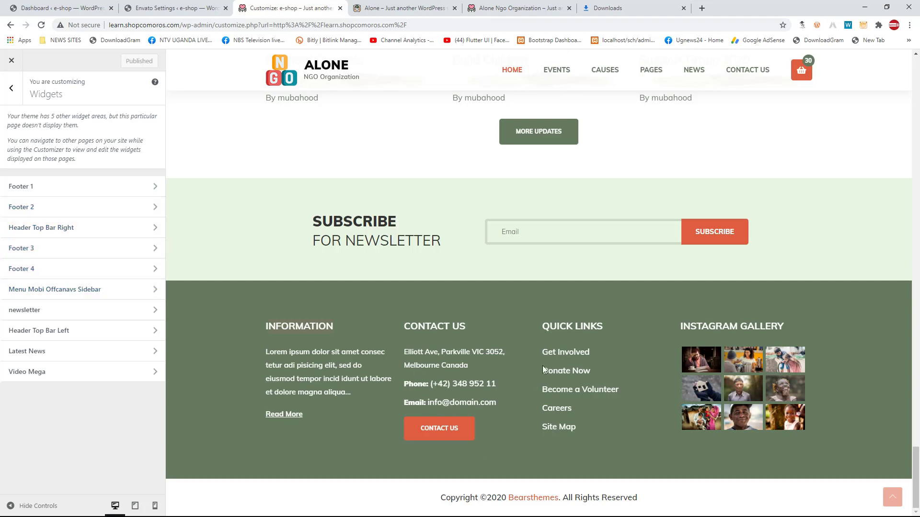
pyautogui.click(71, 274)
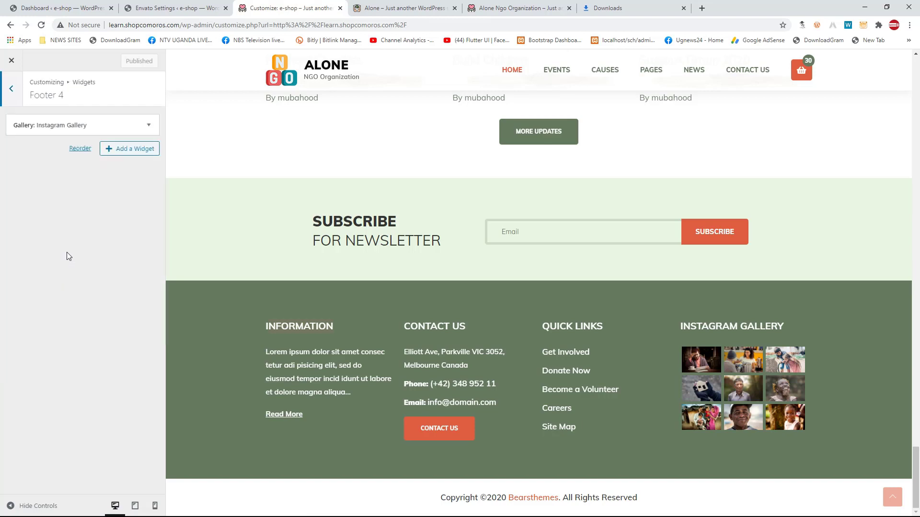
pyautogui.click(68, 126)
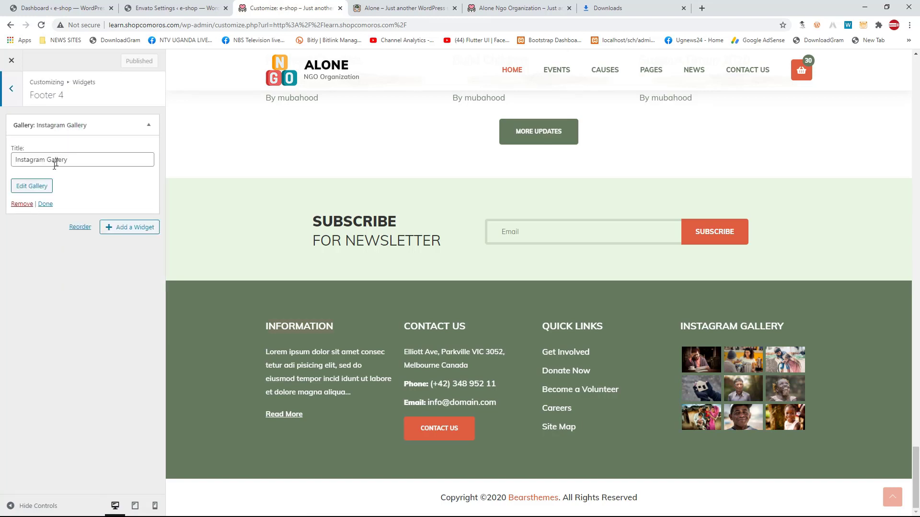
pyautogui.click(72, 159)
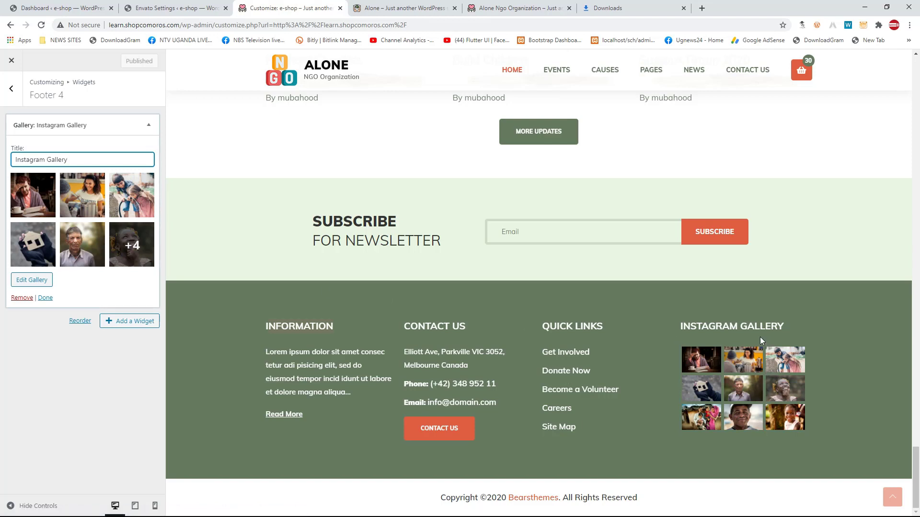
pyautogui.click(11, 88)
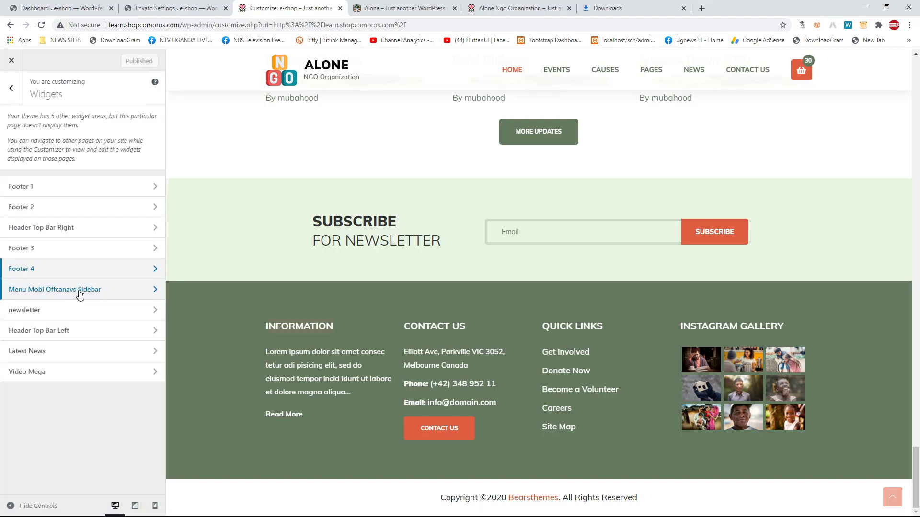
# Step: Review the Tag Cloud widget in Menu Mobi Offcanavs Sidebar and the Newsletter Minimal widget in newsletter, returning to the widget areas after each
pyautogui.click(84, 293)
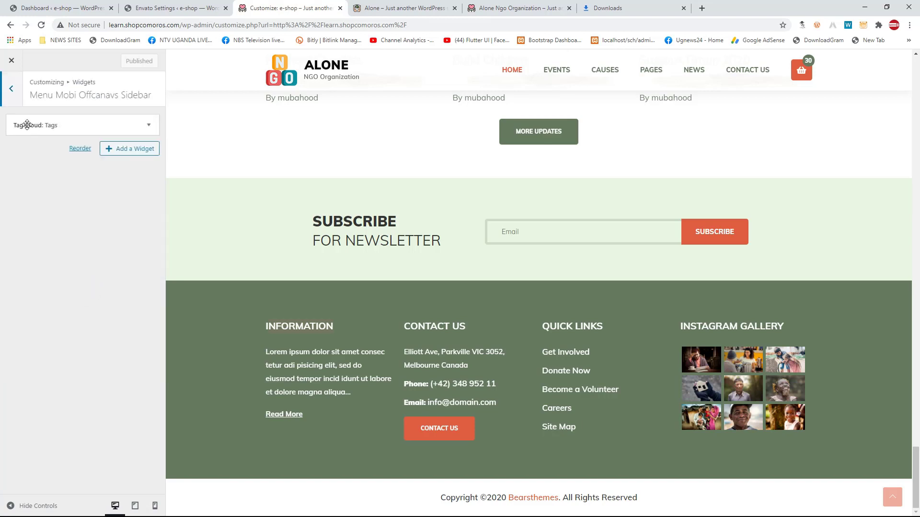
pyautogui.click(149, 125)
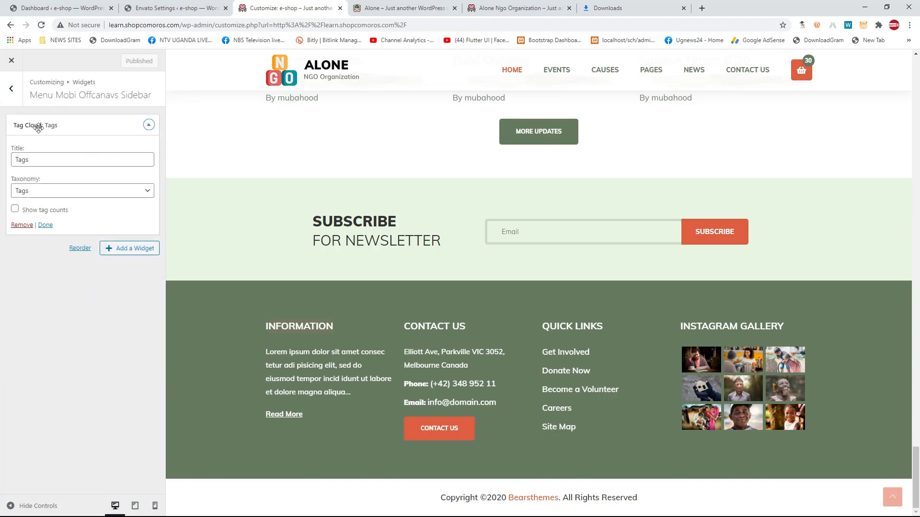
pyautogui.click(11, 88)
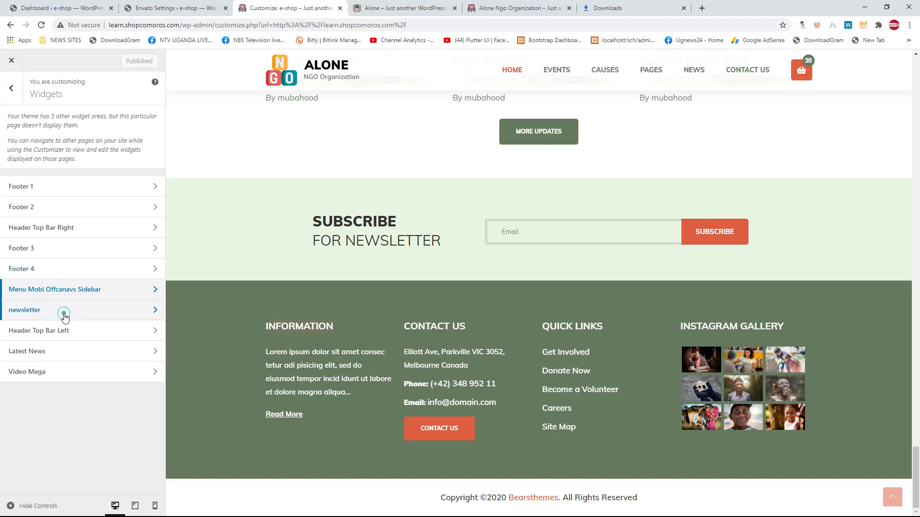
pyautogui.click(64, 315)
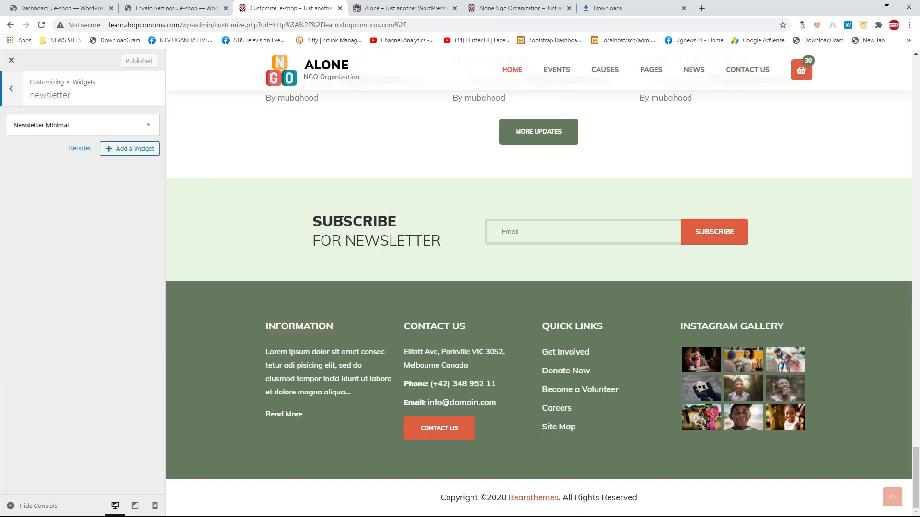
pyautogui.click(148, 125)
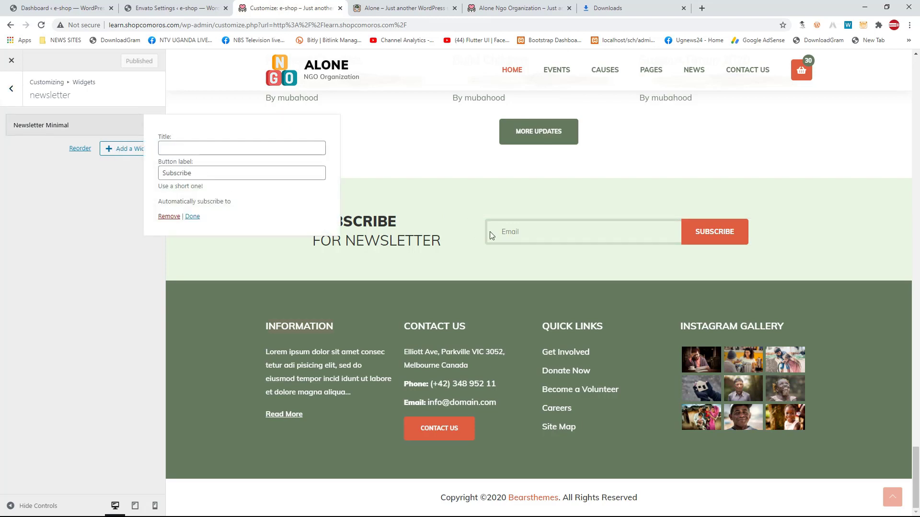
pyautogui.click(11, 88)
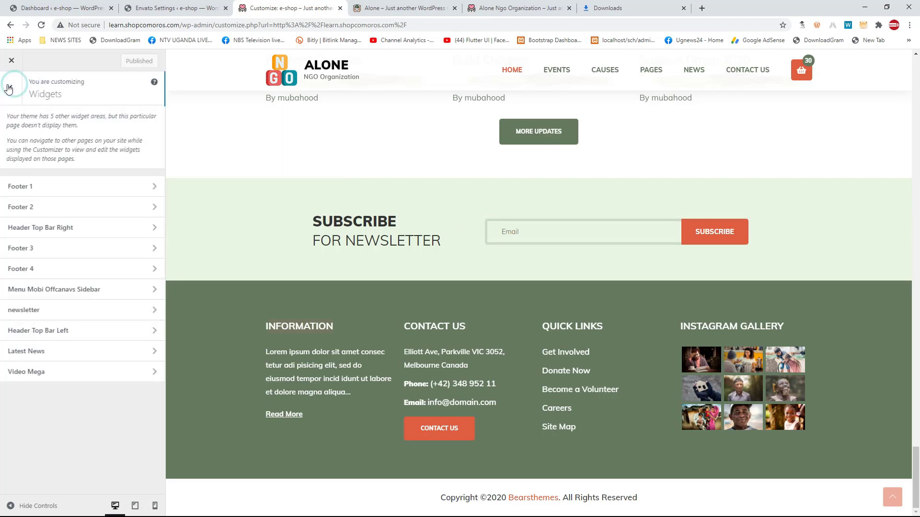
# Step: Examine the Custom HTML widget's phone icon and number code in Header Top Bar Left against the previewed header, then return to the widget areas
pyautogui.click(58, 336)
pyautogui.scroll(20, 668, 101)
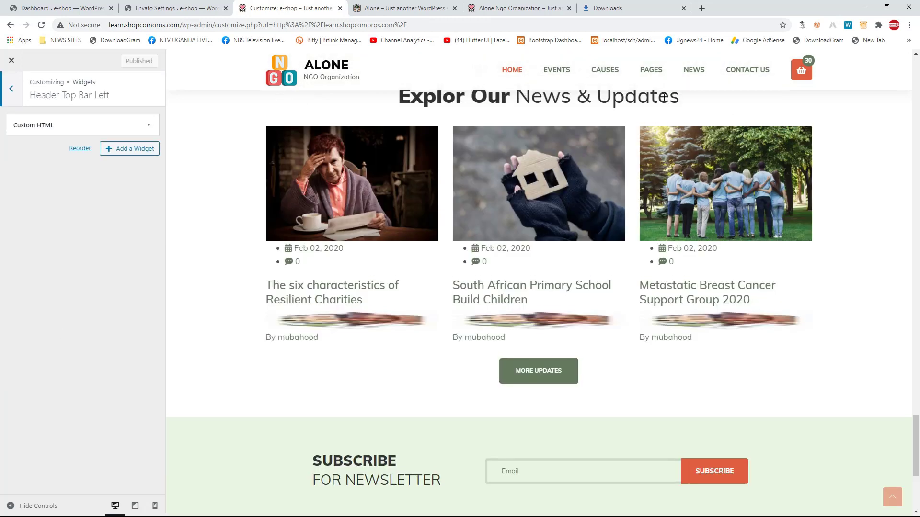
pyautogui.scroll(20, 670, 101)
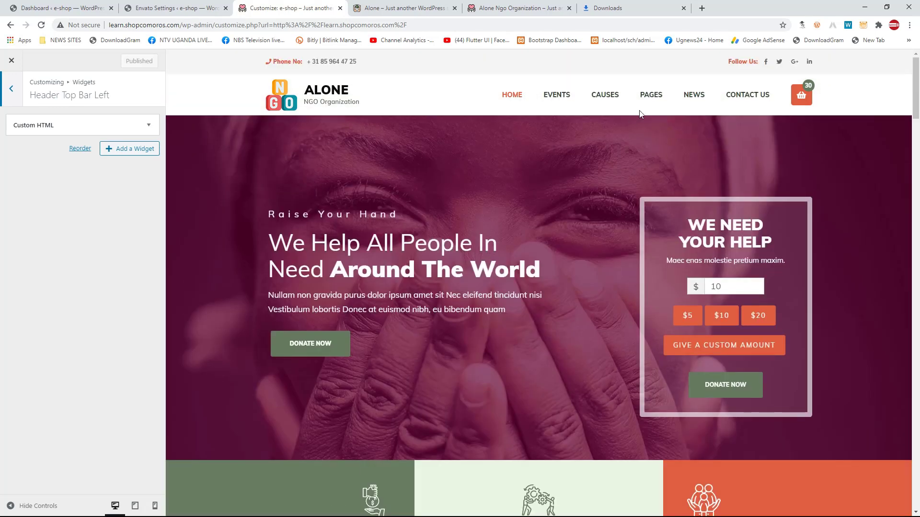
pyautogui.click(149, 126)
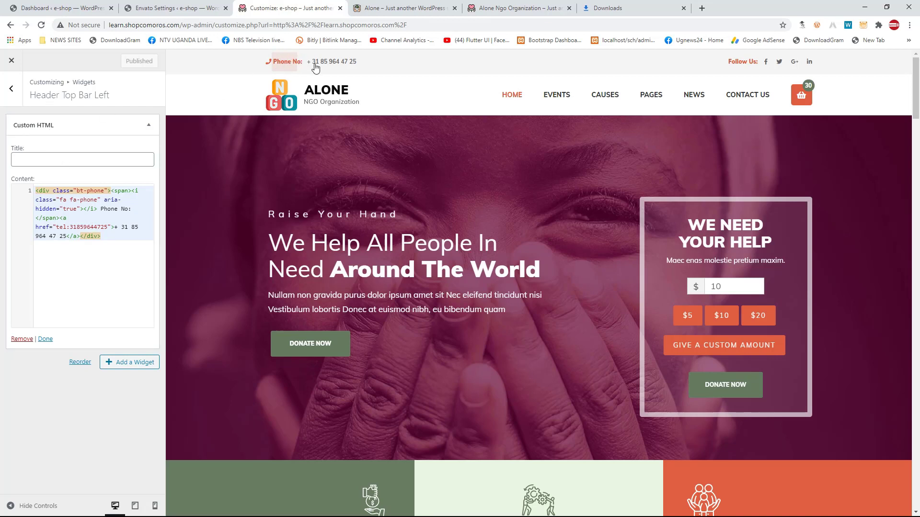
pyautogui.click(98, 227)
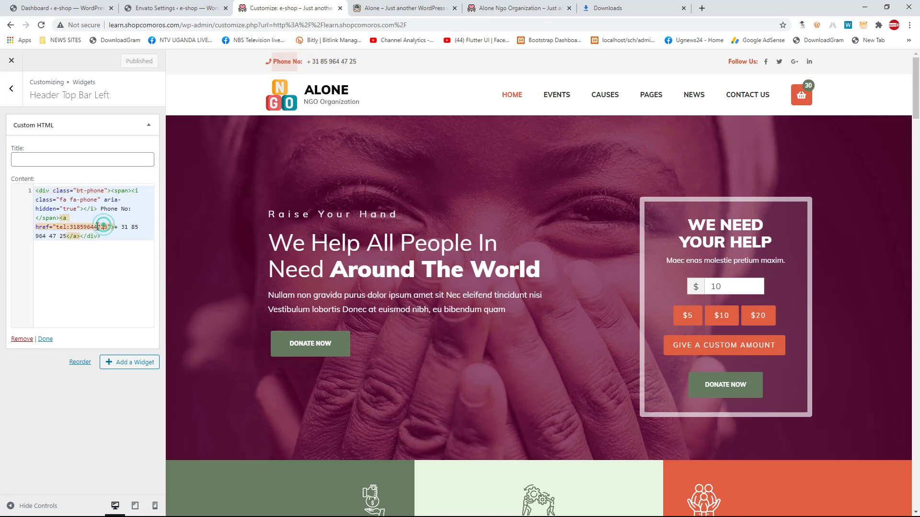
pyautogui.moveTo(98, 227); pyautogui.dragTo(94, 227)
pyautogui.click(104, 226)
pyautogui.doubleClick(88, 200)
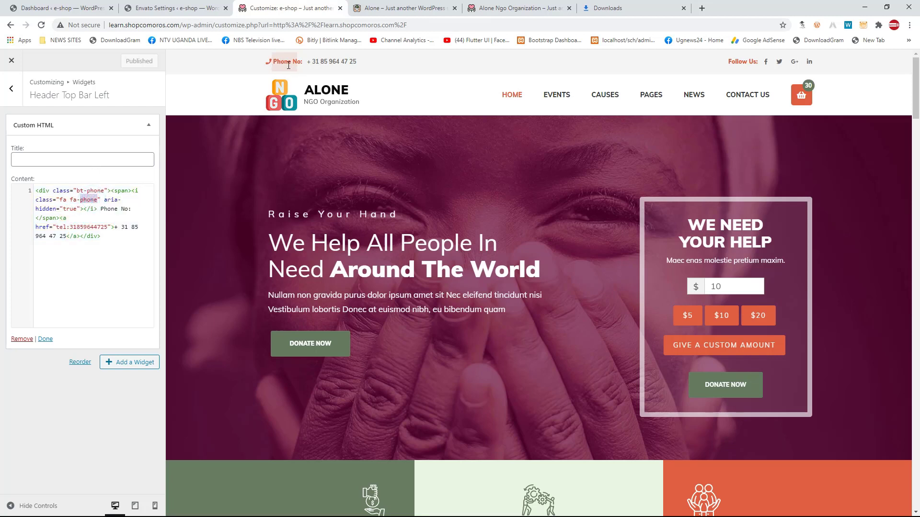
pyautogui.click(17, 93)
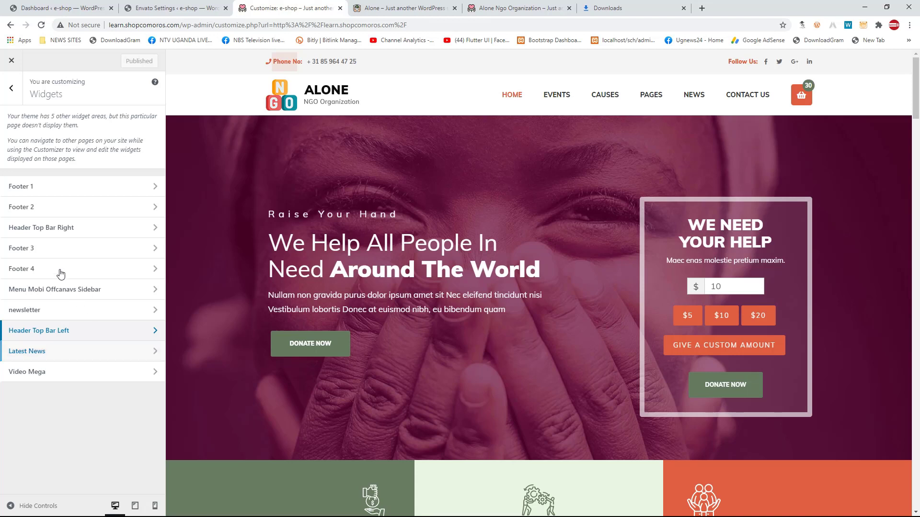
# Step: Check the newsletter area and the Text widget's video shortcode in Video Mega, then return to the main customizer sections
pyautogui.click(64, 310)
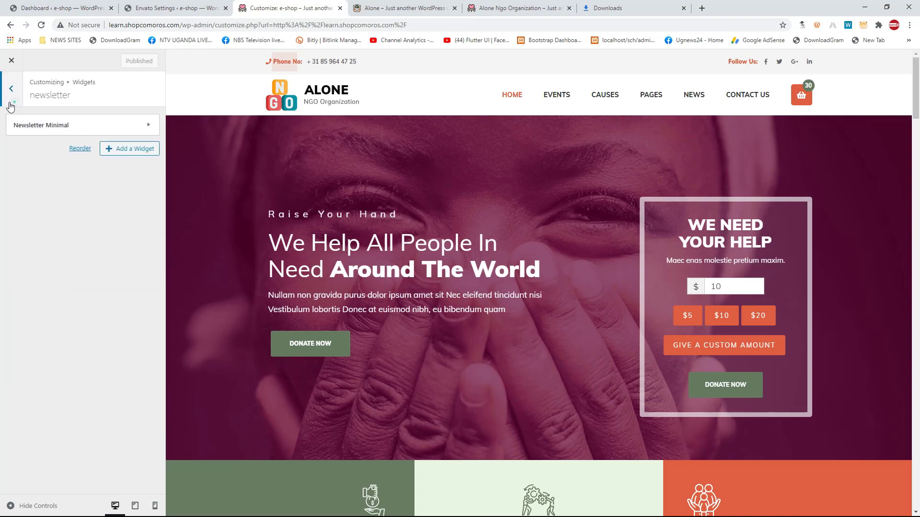
pyautogui.click(11, 88)
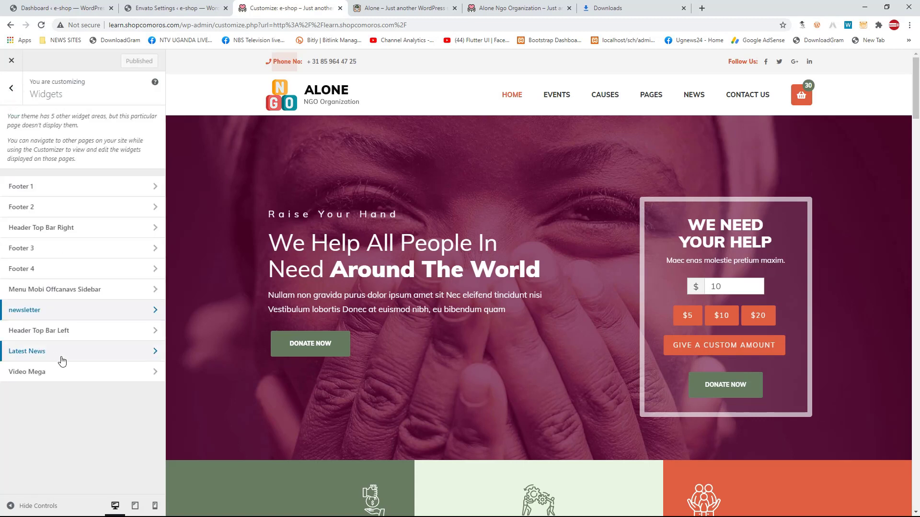
pyautogui.click(50, 377)
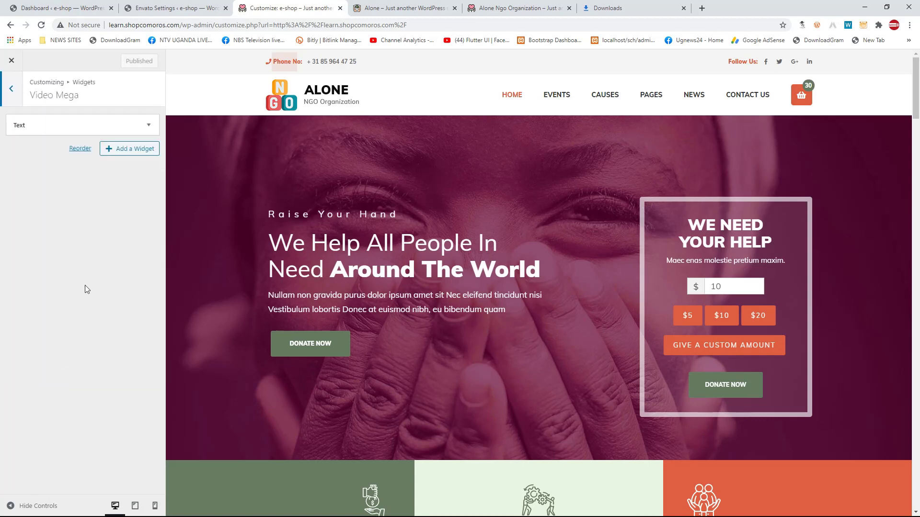
pyautogui.click(77, 125)
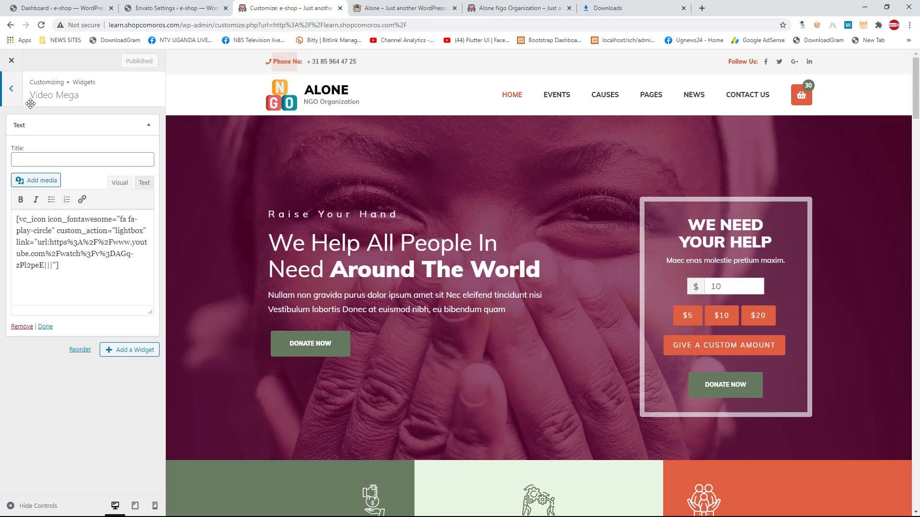
pyautogui.click(19, 88)
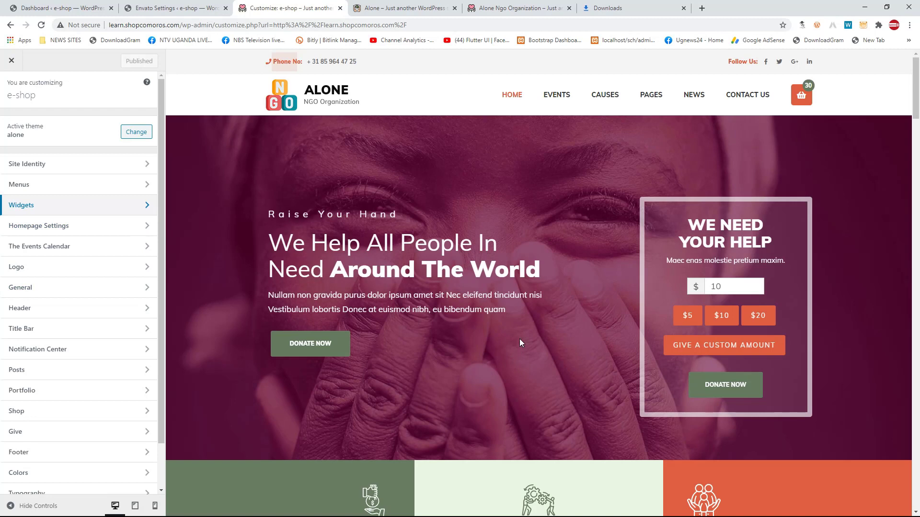
# Step: Review the pages available as the static homepage in Homepage Settings, keeping the current selection
pyautogui.click(73, 233)
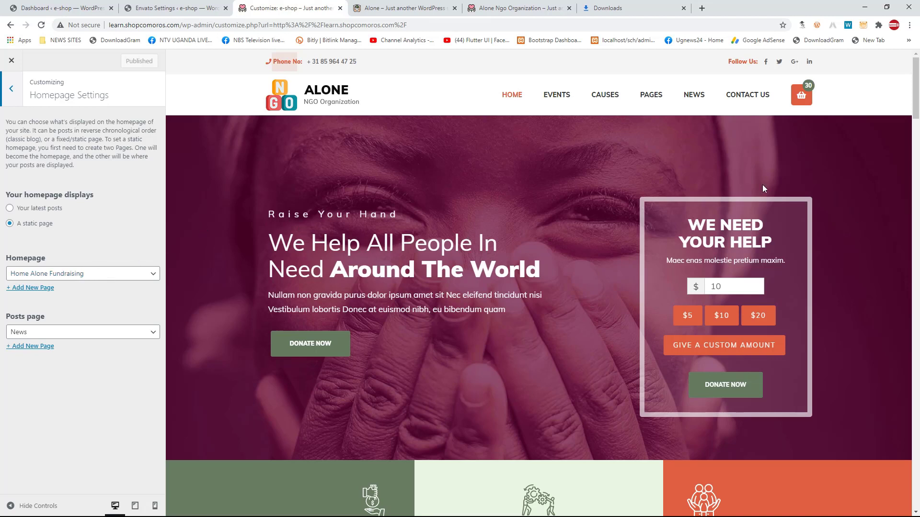
pyautogui.click(113, 274)
pyautogui.scroll(-1, 96, 158)
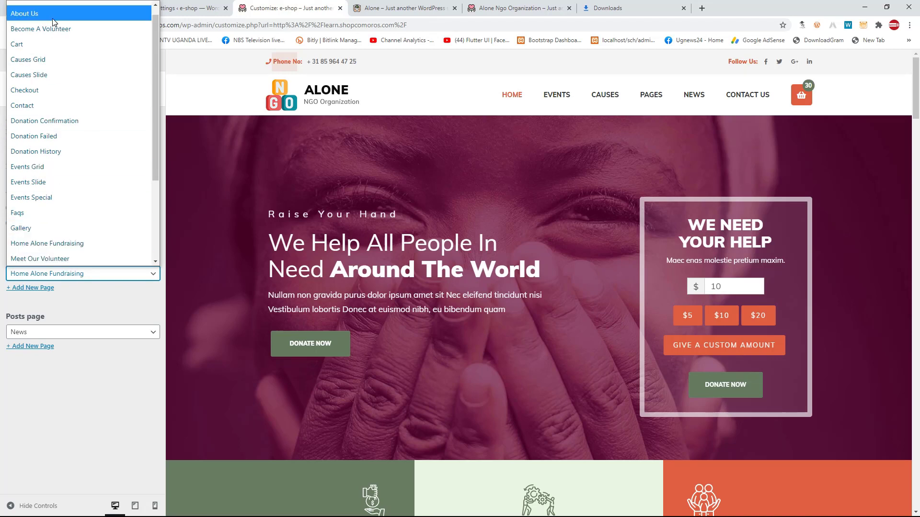
pyautogui.scroll(-3, 61, 234)
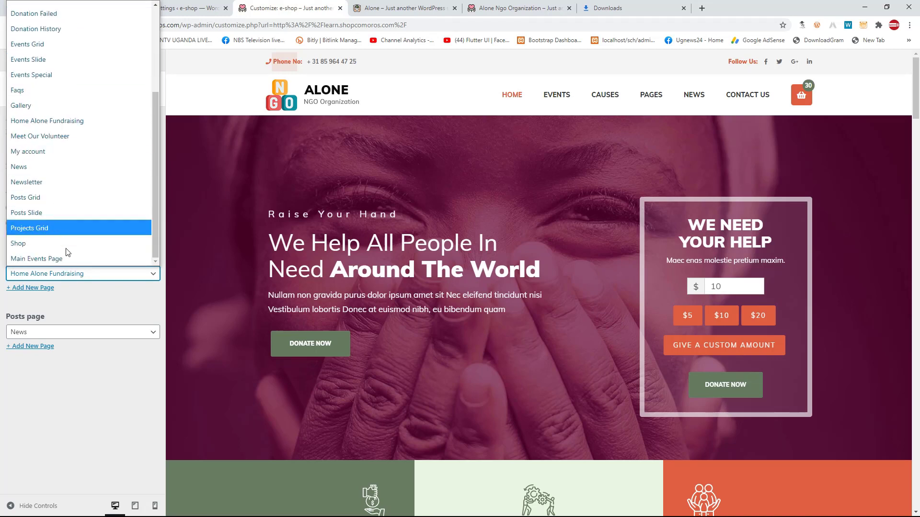
pyautogui.click(262, 168)
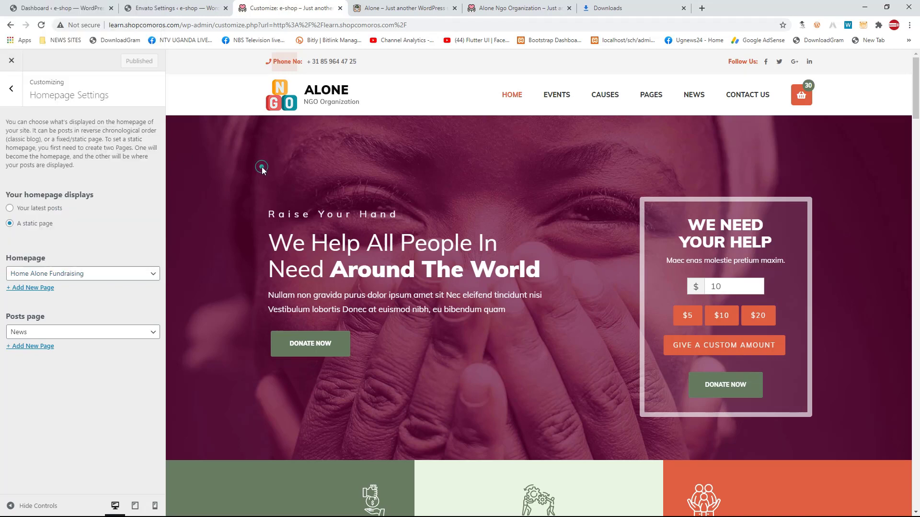
# Step: Set the Posts page to My account in Homepage Settings and return to the main customizer sections
pyautogui.click(57, 339)
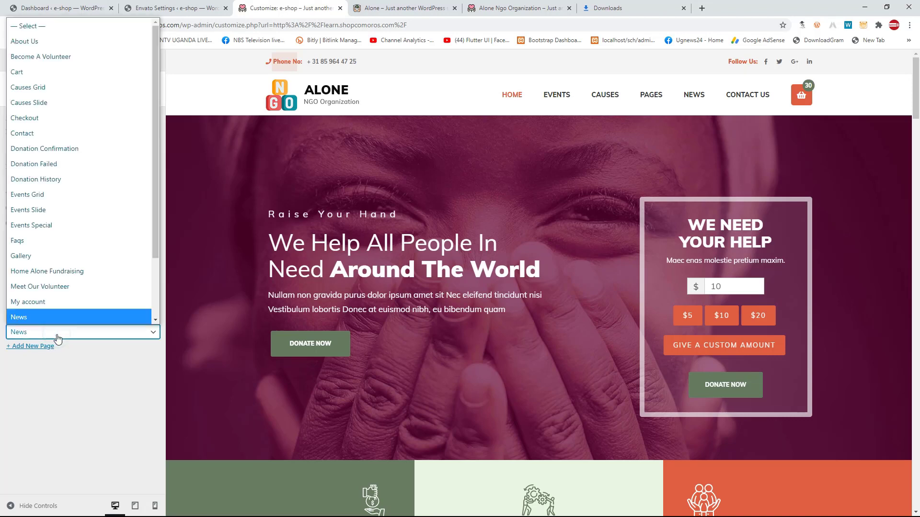
pyautogui.click(77, 303)
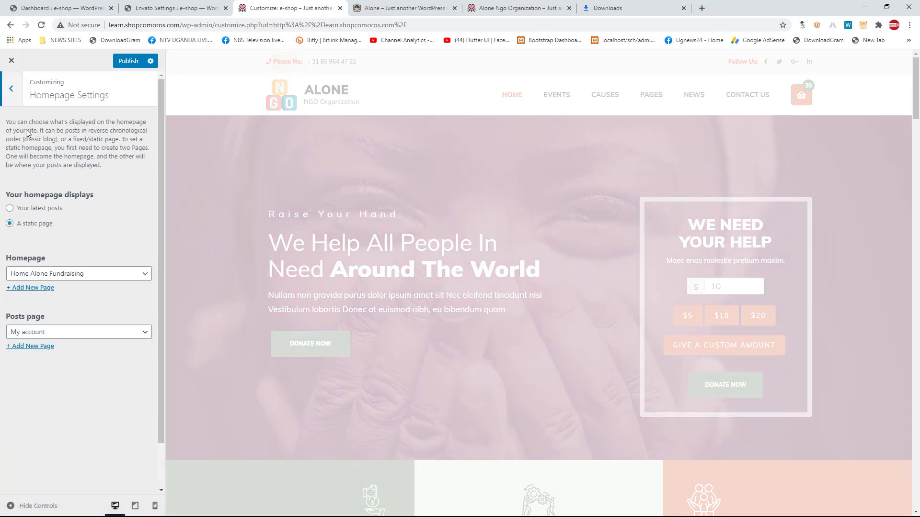
pyautogui.click(101, 330)
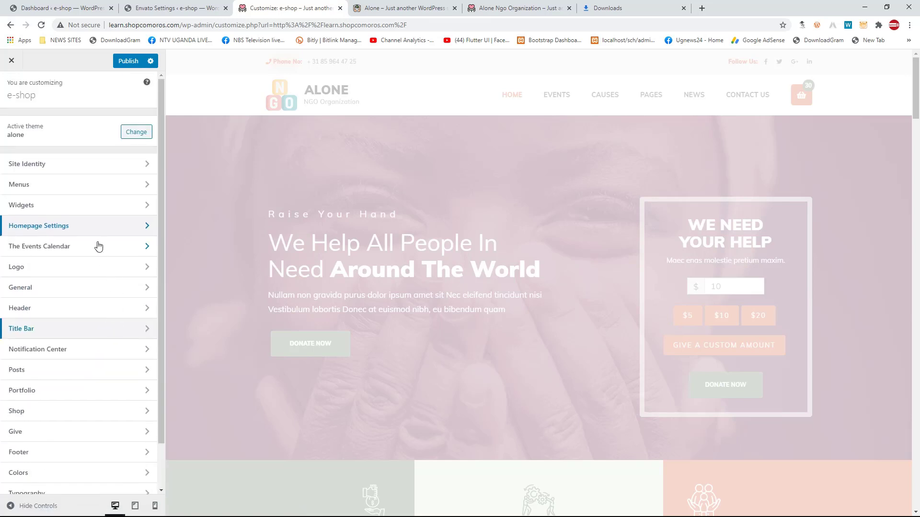
# Step: Review the Accent Color and Link Color options in The Events Calendar's General settings, then go back one level
pyautogui.scroll(-1, 97, 240)
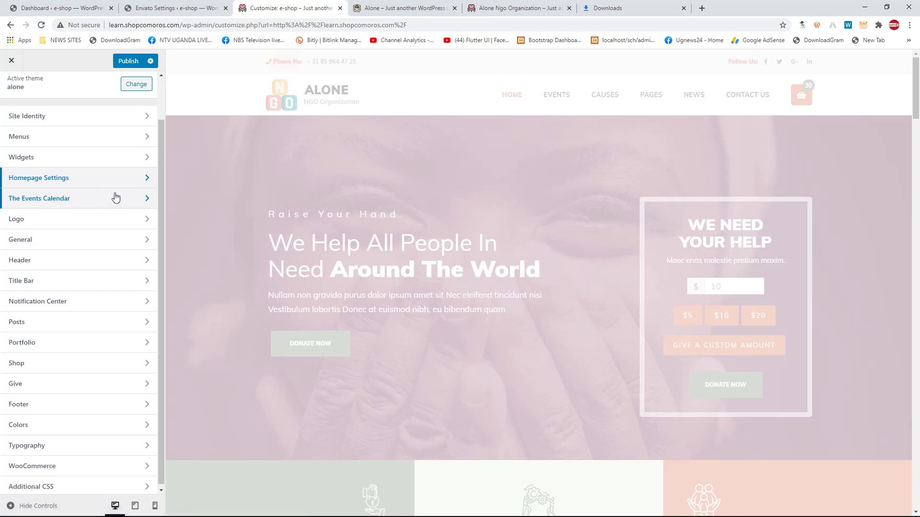
pyautogui.click(94, 194)
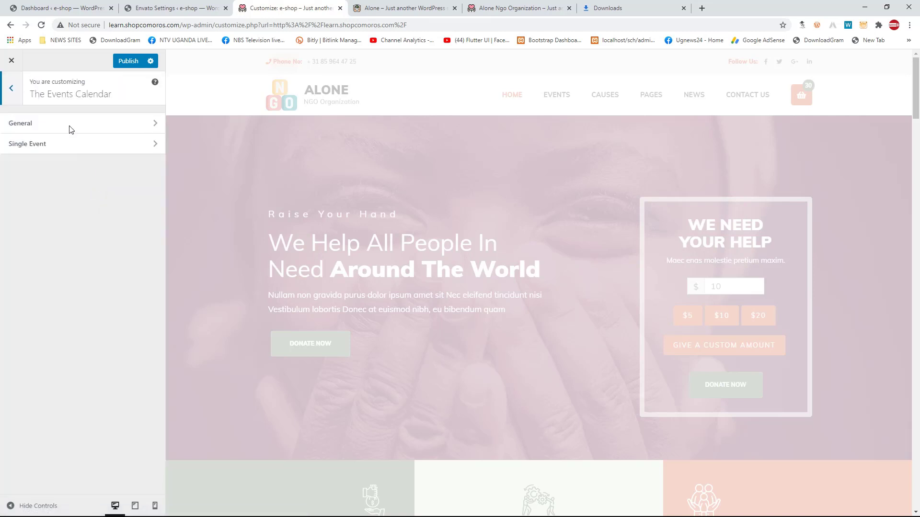
pyautogui.click(144, 123)
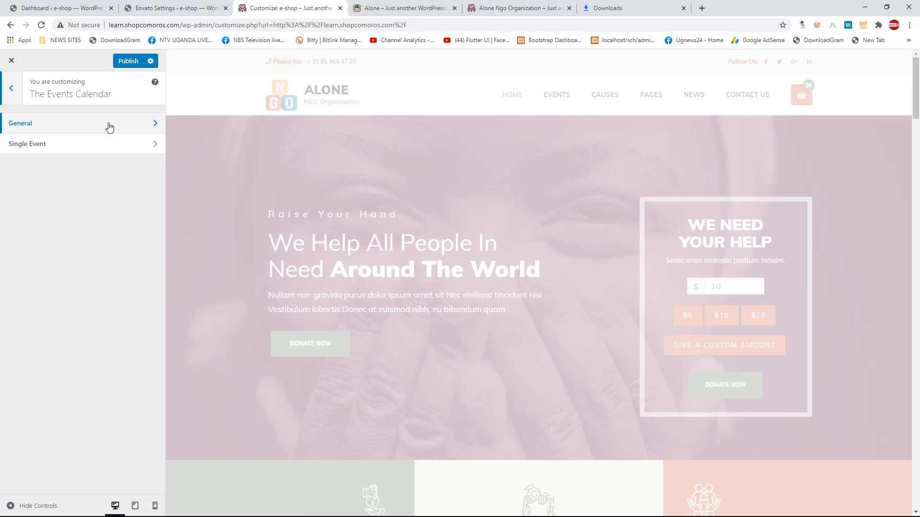
pyautogui.click(94, 124)
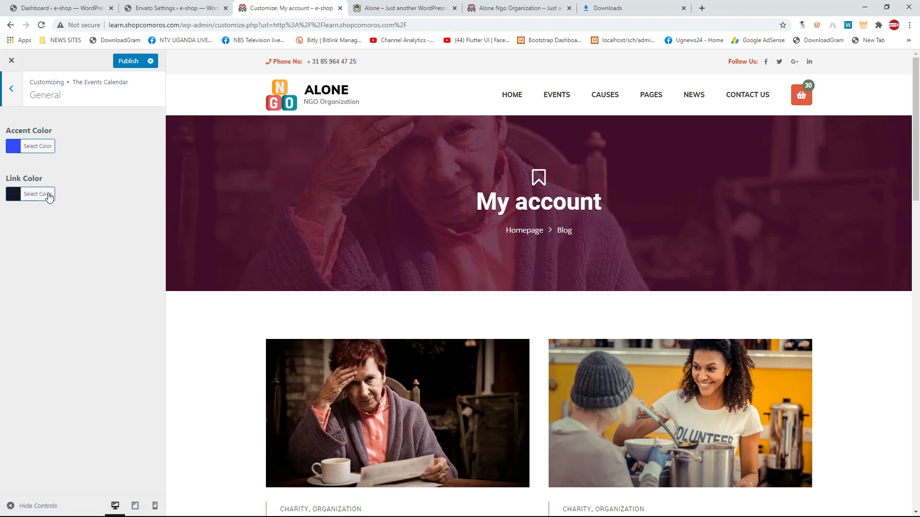
pyautogui.click(16, 95)
# Step: Review the Single Event color options and the previewed page, load the site's home page in the preview, and return to the main customizer sections
pyautogui.click(39, 142)
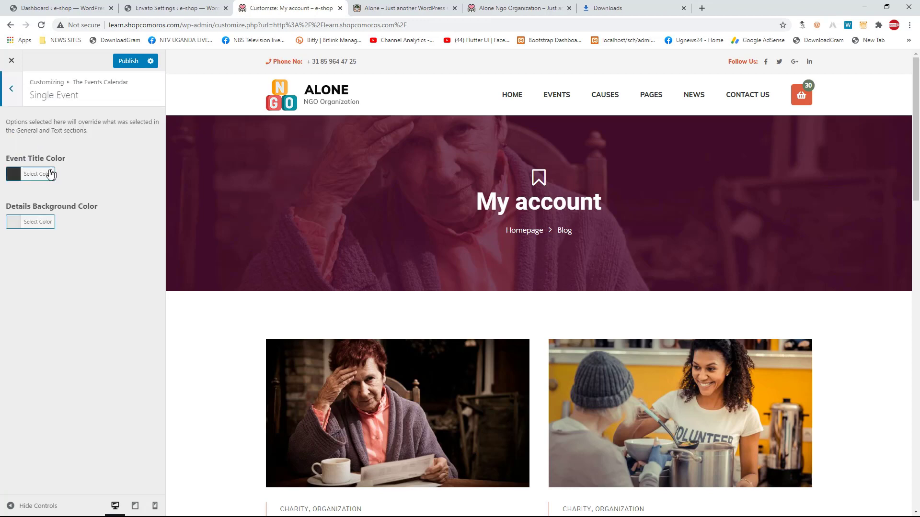
pyautogui.scroll(-1, 486, 306)
pyautogui.scroll(-3, 484, 297)
pyautogui.scroll(4, 479, 289)
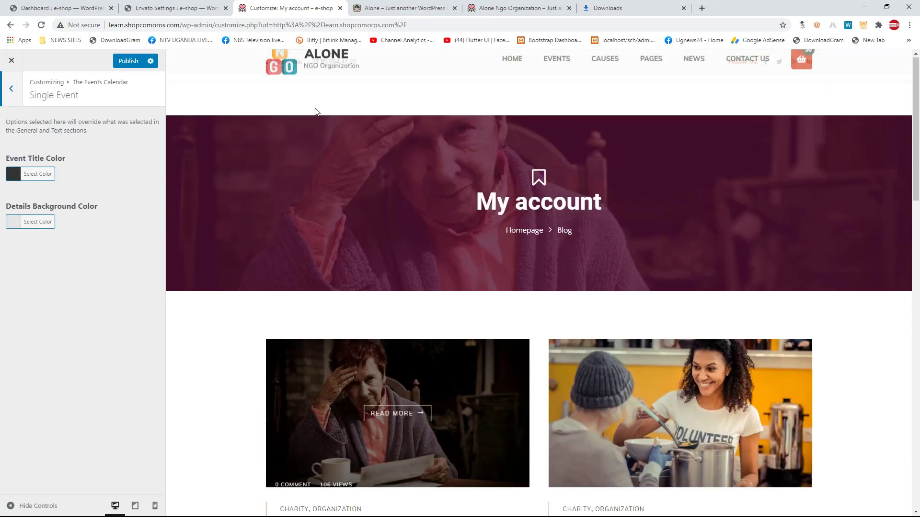
pyautogui.click(292, 96)
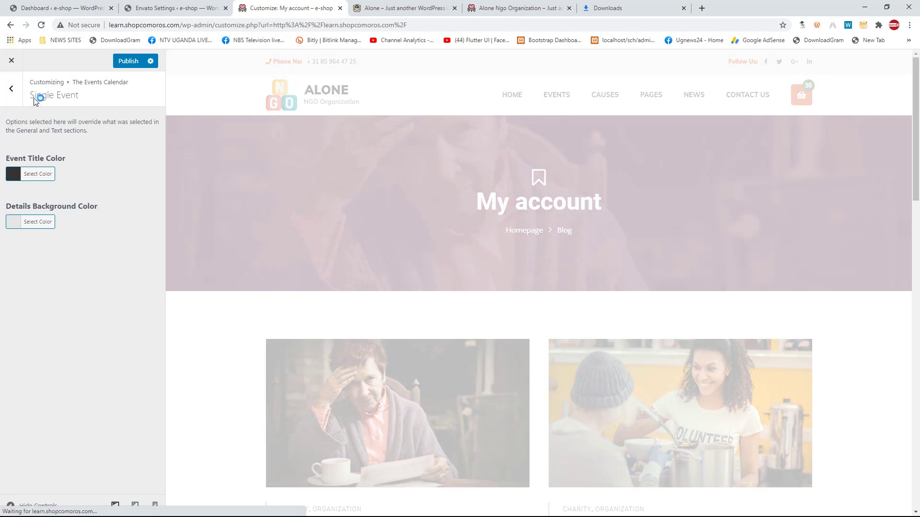
pyautogui.click(12, 90)
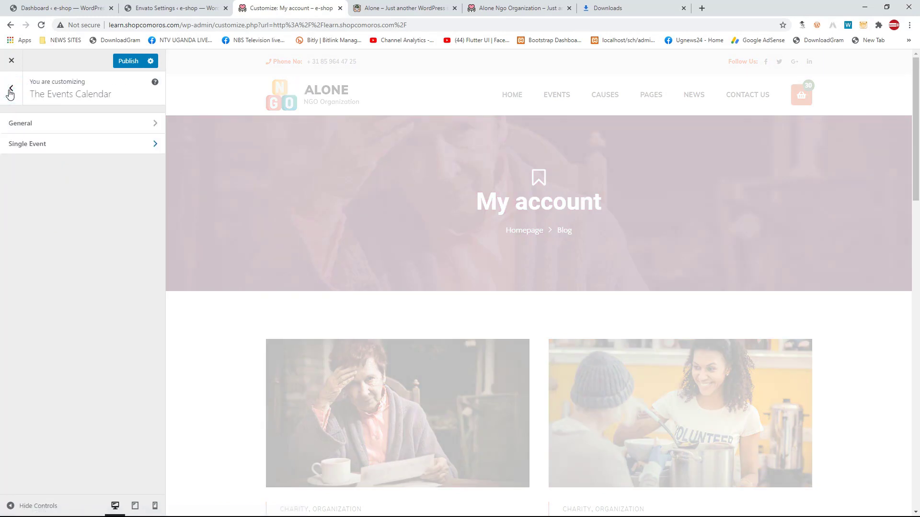
pyautogui.click(10, 93)
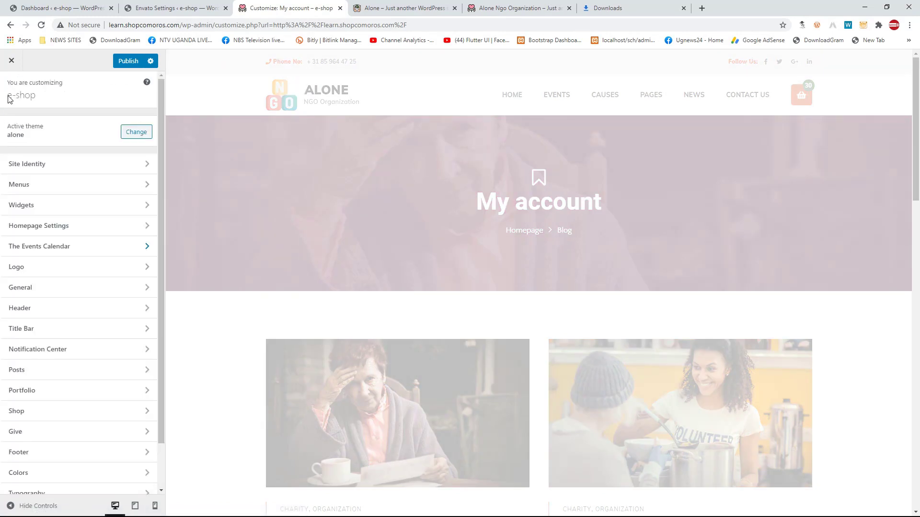
# Step: Review the Logo type and image options, then the website width, background and scroll-to-top options in the theme's General settings
pyautogui.click(36, 268)
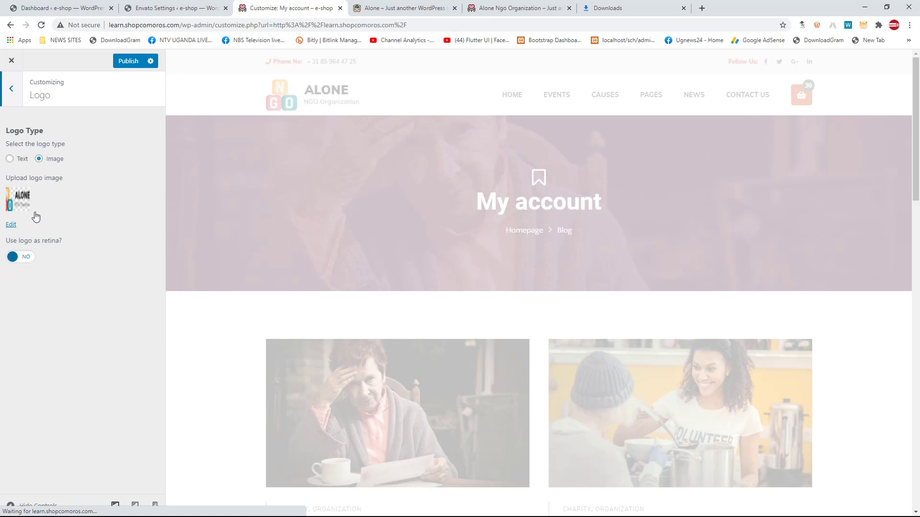
pyautogui.click(17, 97)
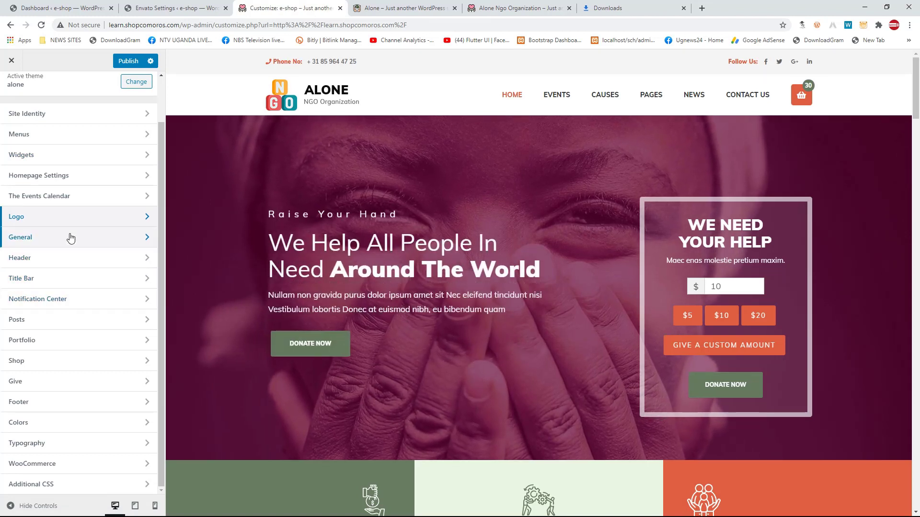
pyautogui.click(13, 243)
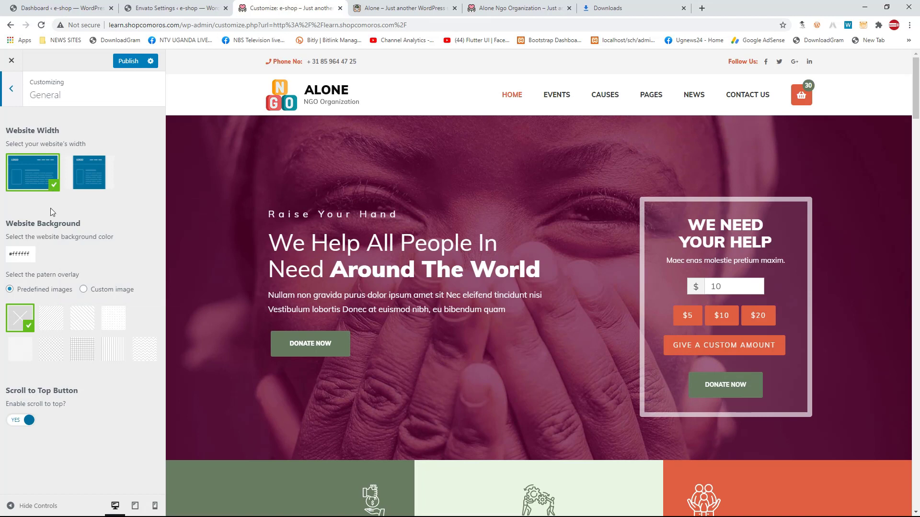
pyautogui.click(11, 89)
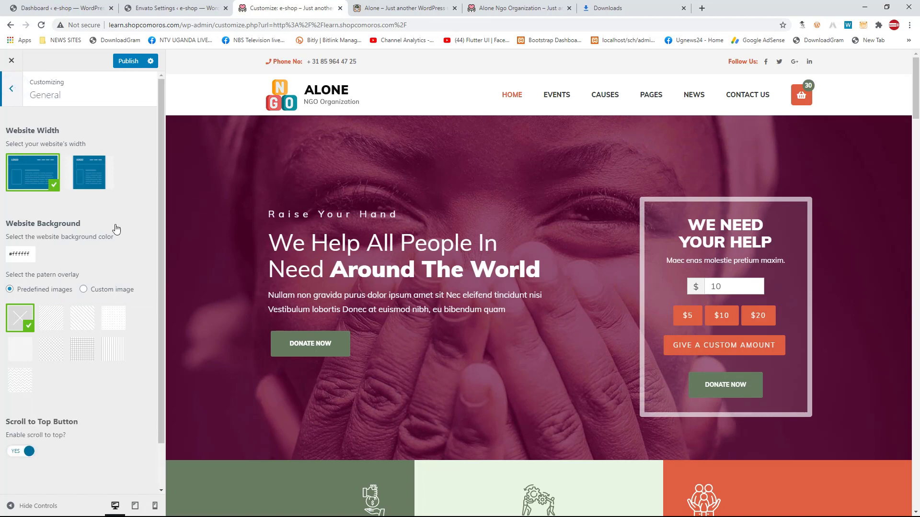
# Step: Review the theme's Header settings, from header type and menu position to the top bar sidebar lists, then return to the main customizer sections
pyautogui.scroll(-1, 82, 287)
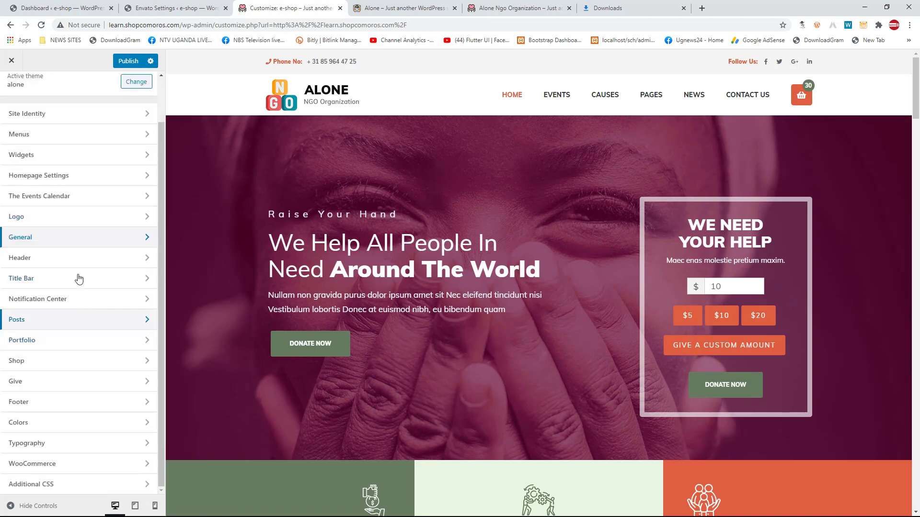
pyautogui.click(75, 259)
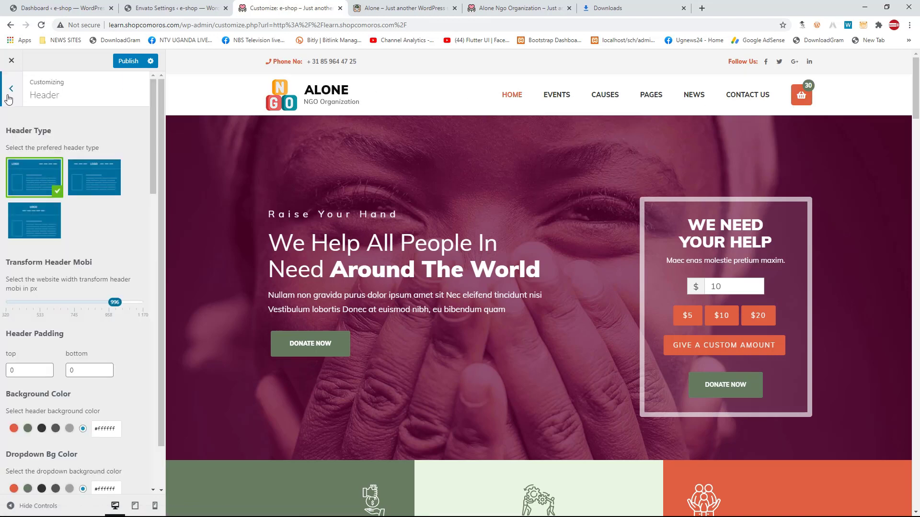
pyautogui.scroll(-5, 94, 317)
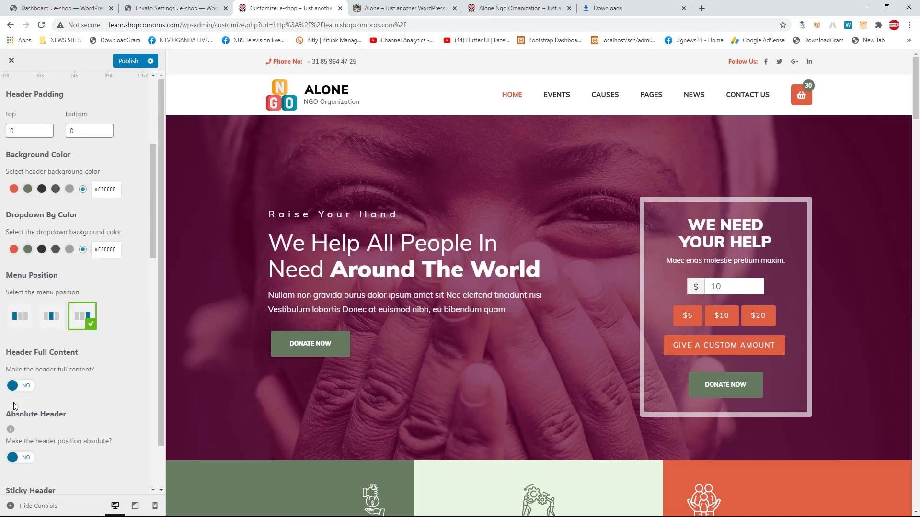
pyautogui.scroll(-3, 15, 407)
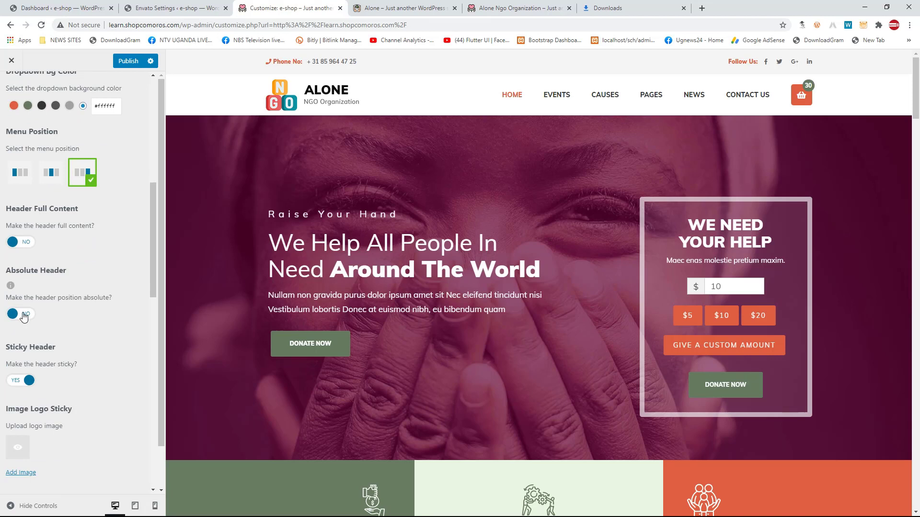
pyautogui.scroll(-1, 24, 326)
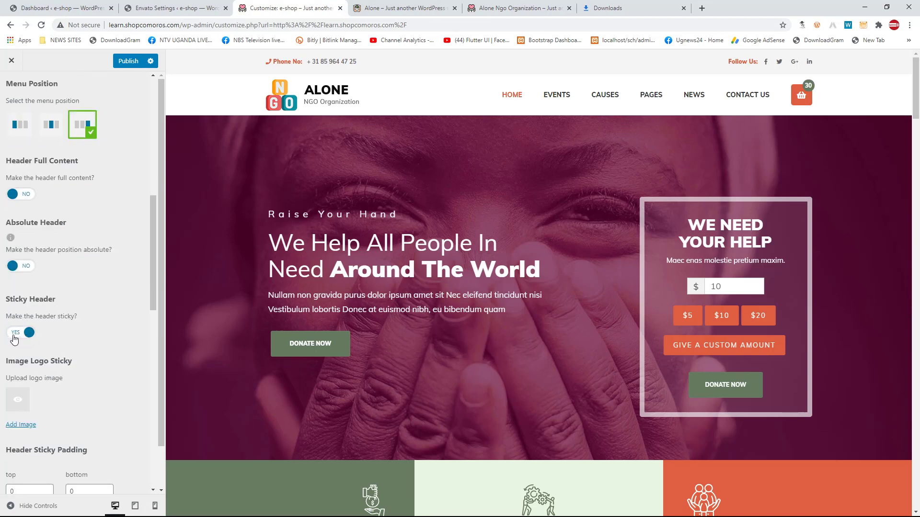
pyautogui.scroll(-2, 19, 341)
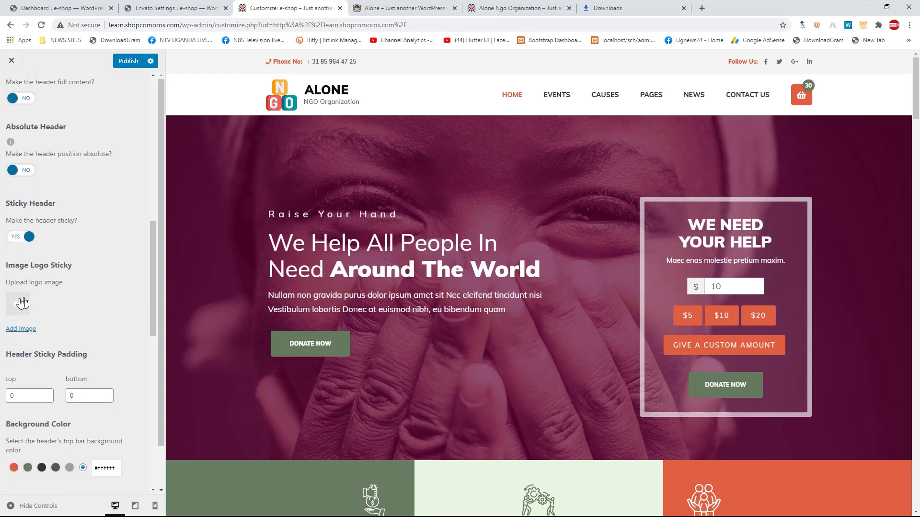
pyautogui.scroll(-1, 20, 373)
pyautogui.scroll(-12, 19, 374)
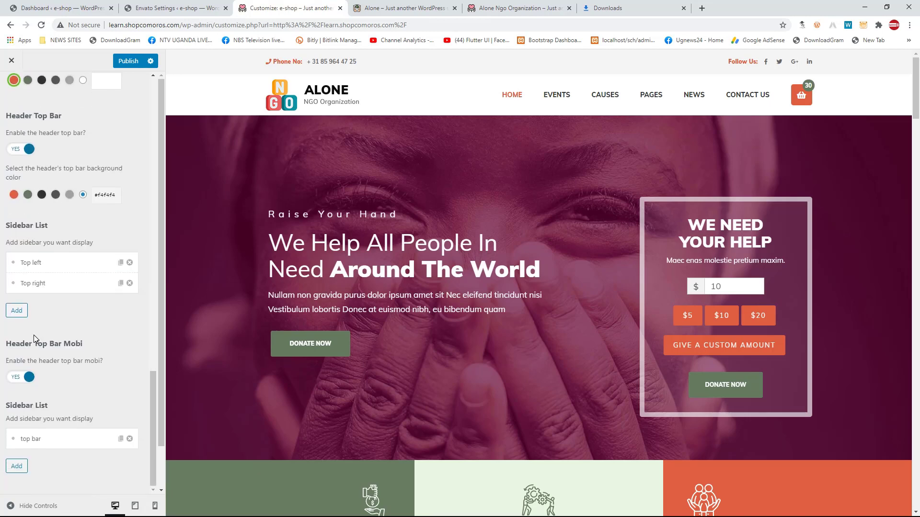
pyautogui.scroll(14, 35, 338)
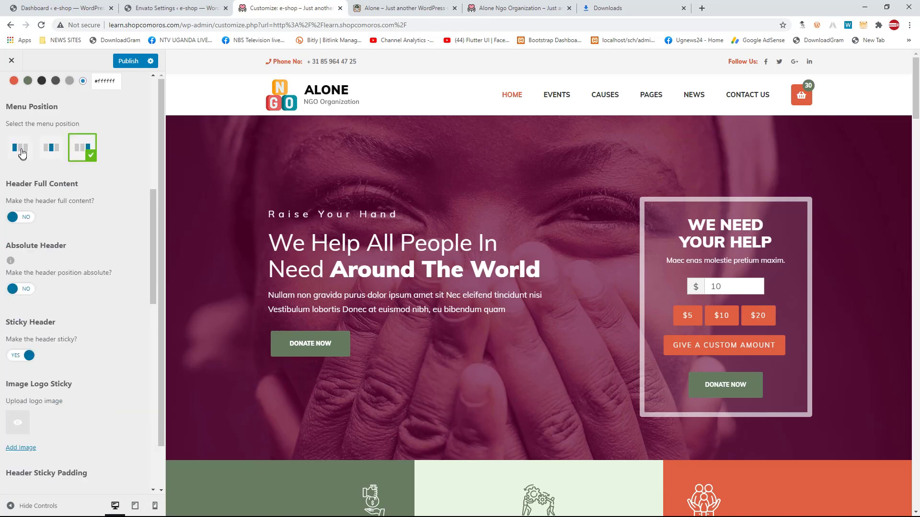
pyautogui.scroll(8, 21, 153)
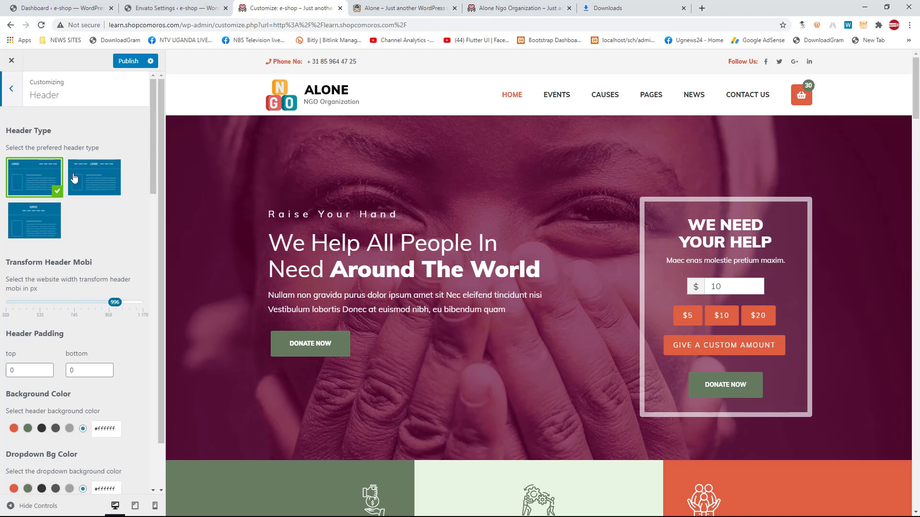
pyautogui.press('Escape')
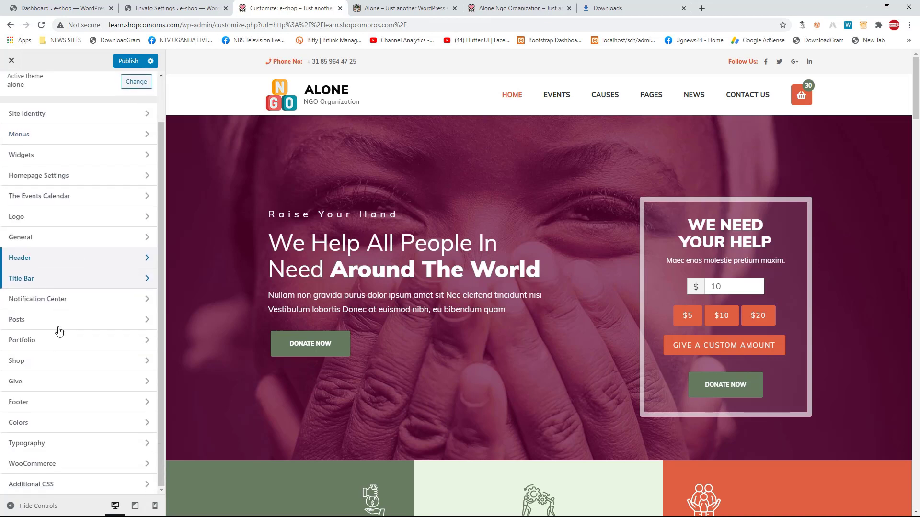
# Step: Review the Title Bar spacing, image background and parallax options, then return to the main customizer sections
pyautogui.click(53, 278)
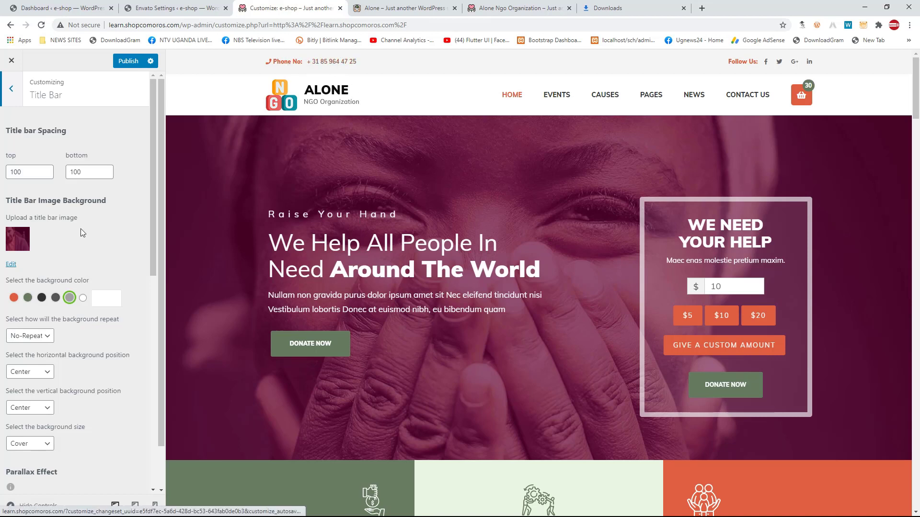
pyautogui.scroll(-2, 58, 327)
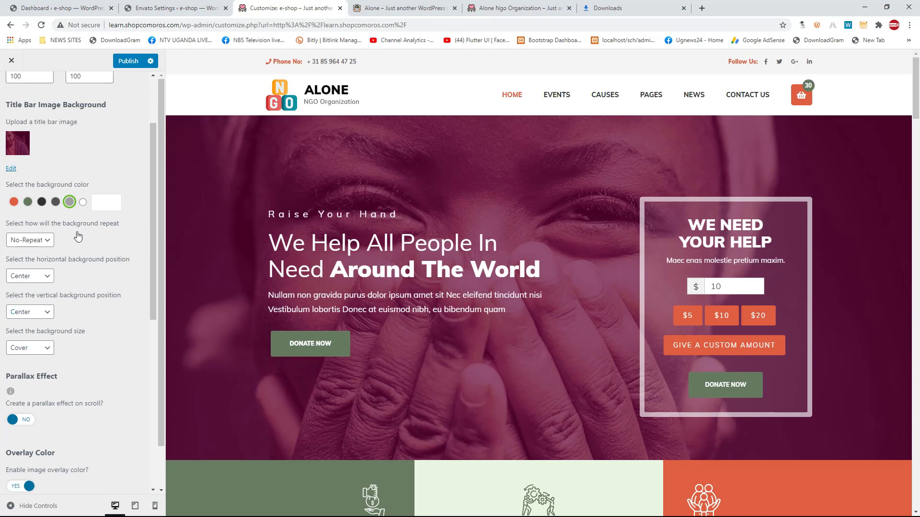
pyautogui.scroll(2, 77, 239)
pyautogui.click(13, 90)
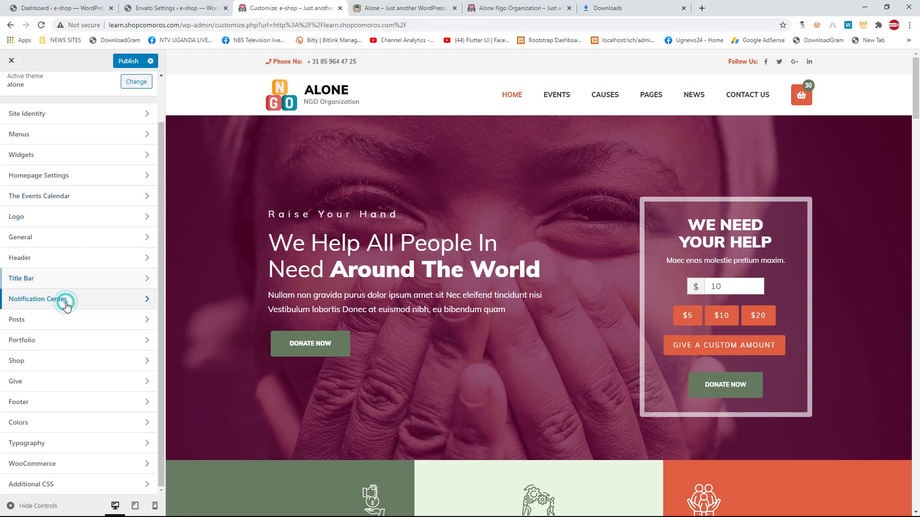
# Step: Expand the Notification Search Settings in Notification Center and try the Light notification style, then switch it back to Dark
pyautogui.click(66, 307)
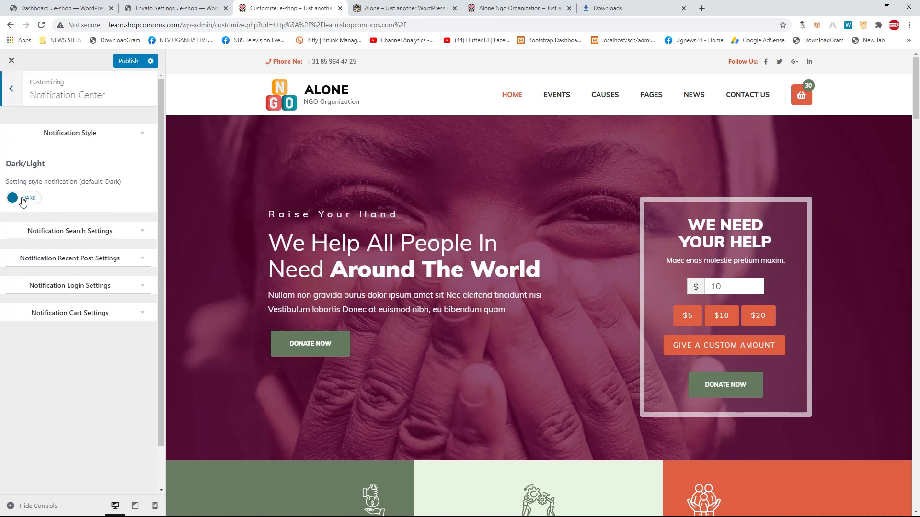
pyautogui.click(65, 231)
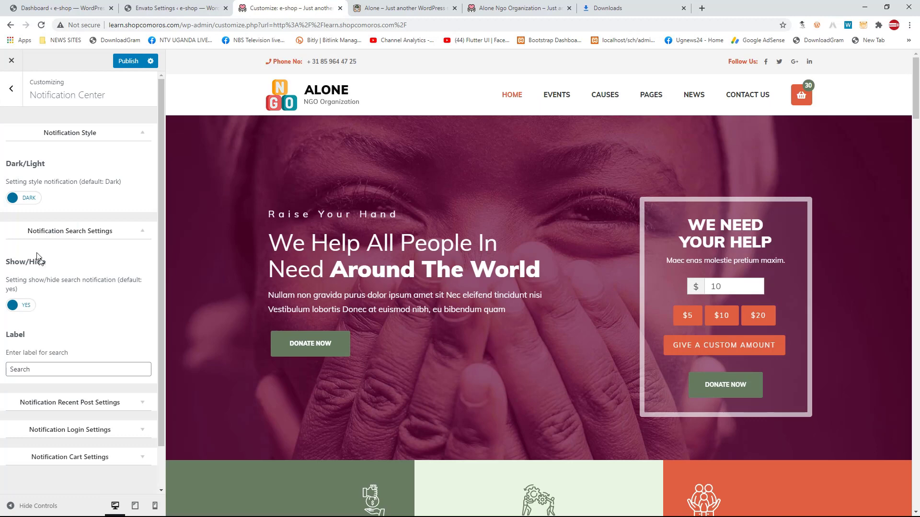
pyautogui.click(22, 203)
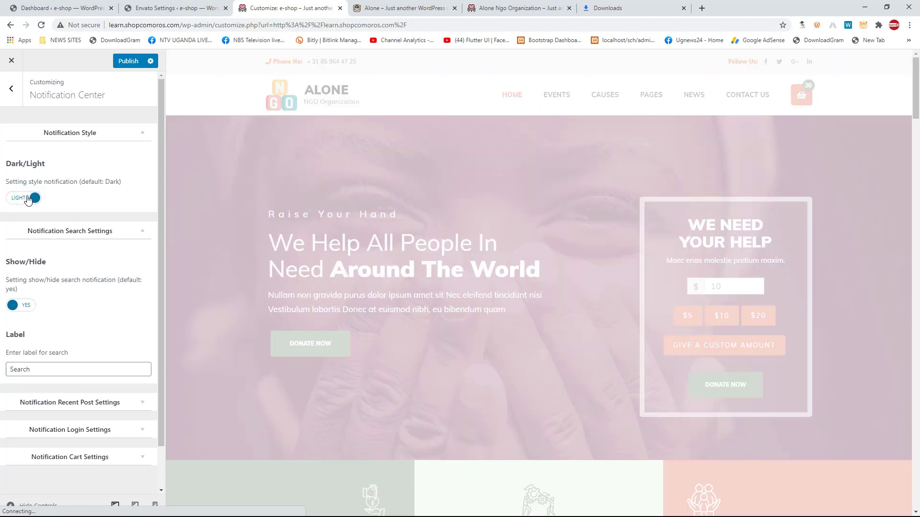
pyautogui.click(27, 199)
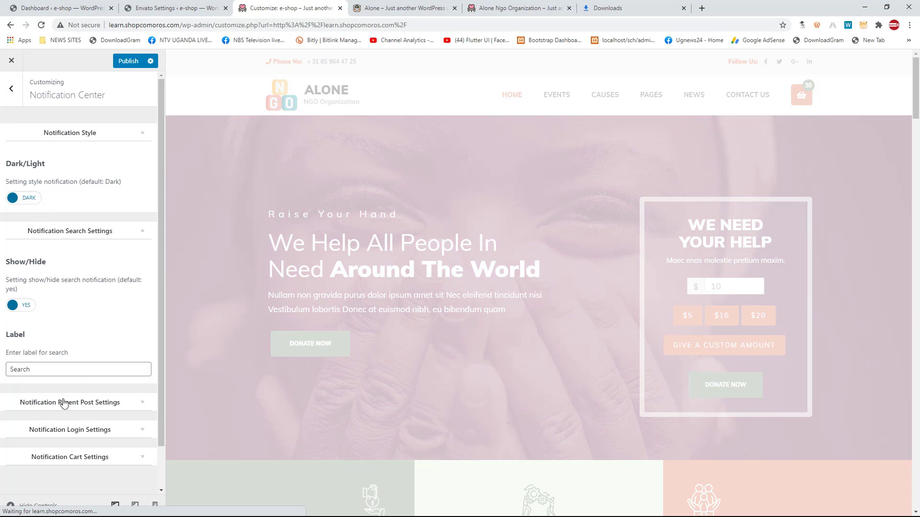
# Step: Expand the Notification Login Settings to view their options, then return to the main customizer sections
pyautogui.scroll(-1, 62, 391)
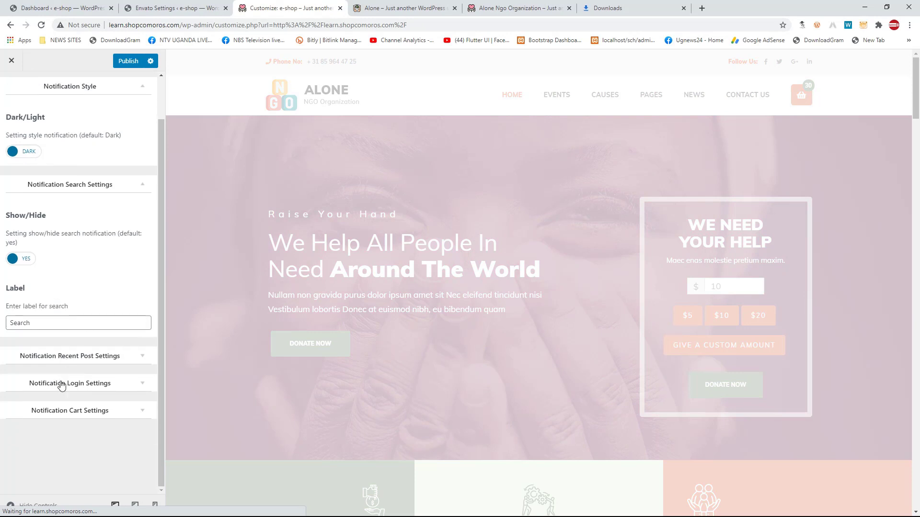
pyautogui.click(91, 384)
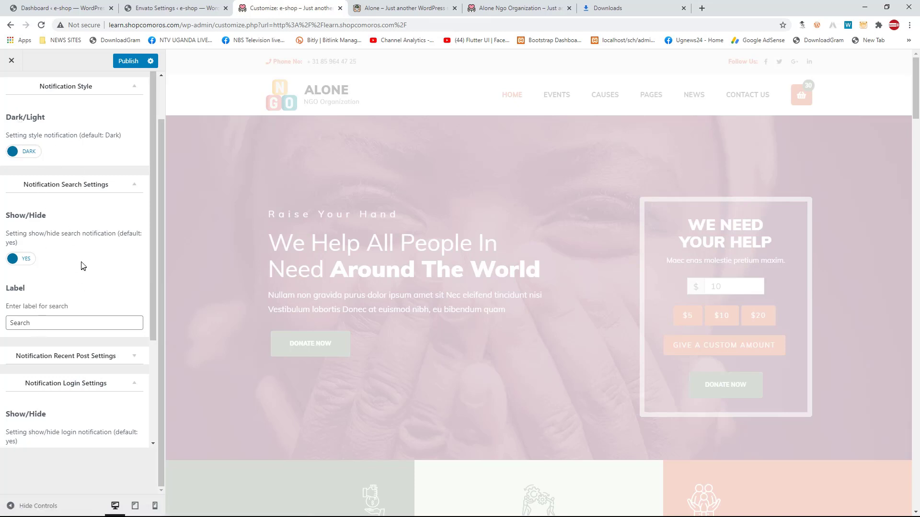
pyautogui.scroll(1, 84, 274)
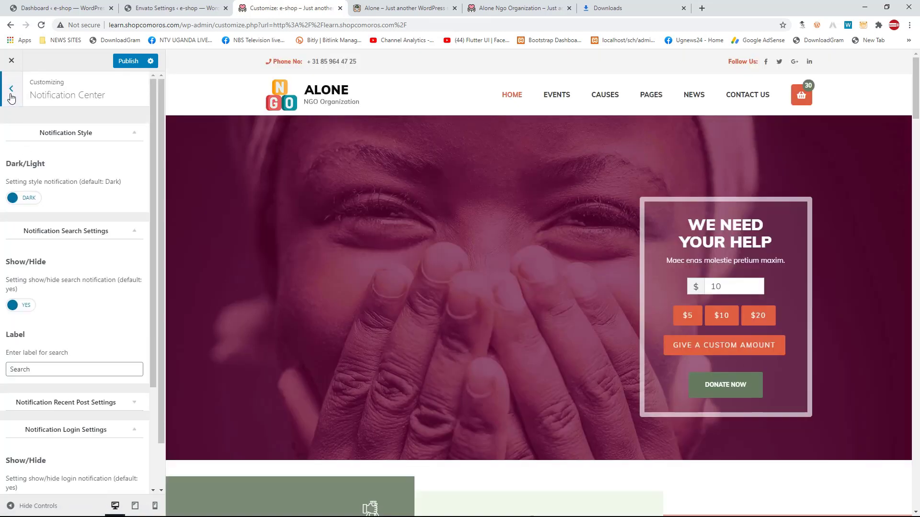
pyautogui.click(11, 91)
# Step: Open the Footer settings and examine the footer widget columns at the end of the previewed home page
pyautogui.scroll(-1, 35, 429)
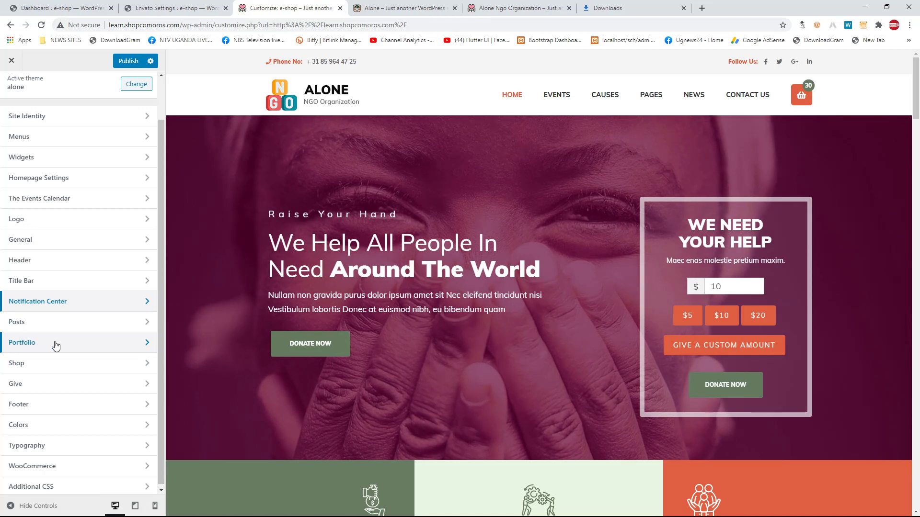
pyautogui.scroll(-1, 56, 340)
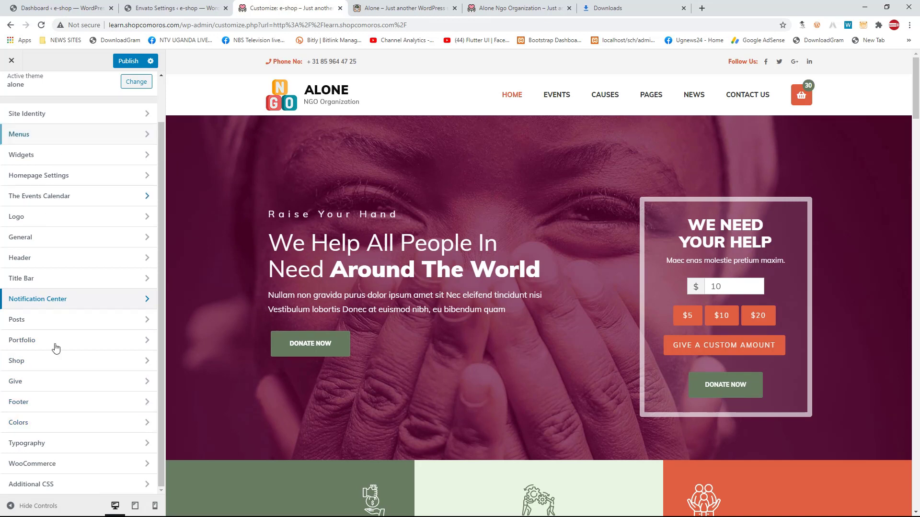
pyautogui.click(44, 406)
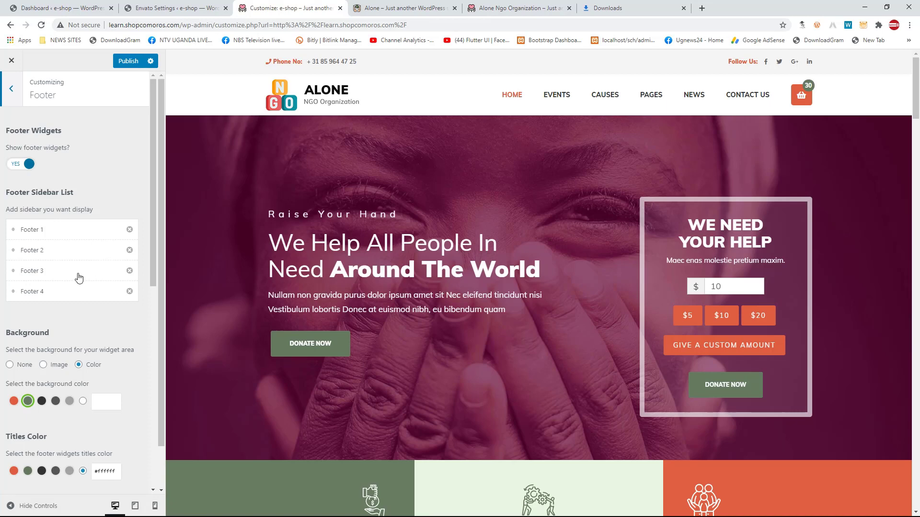
pyautogui.scroll(-15, 446, 324)
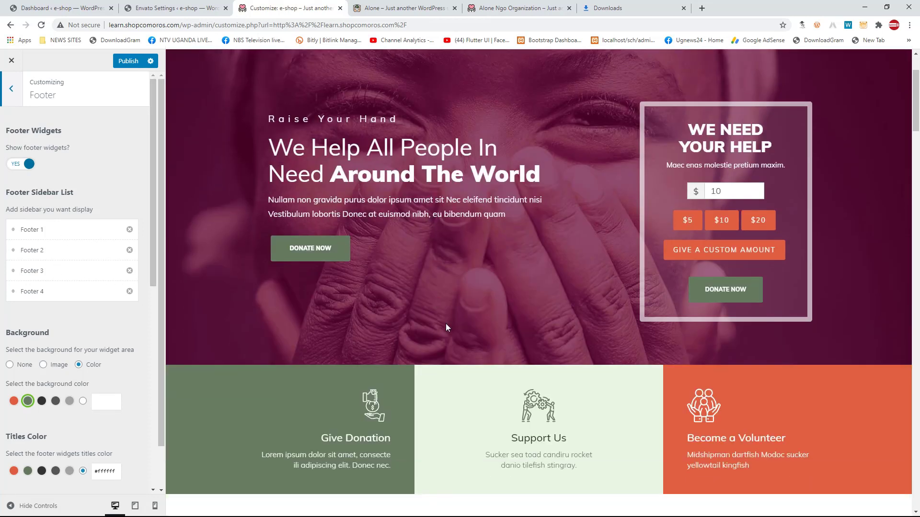
pyautogui.scroll(-20, 455, 321)
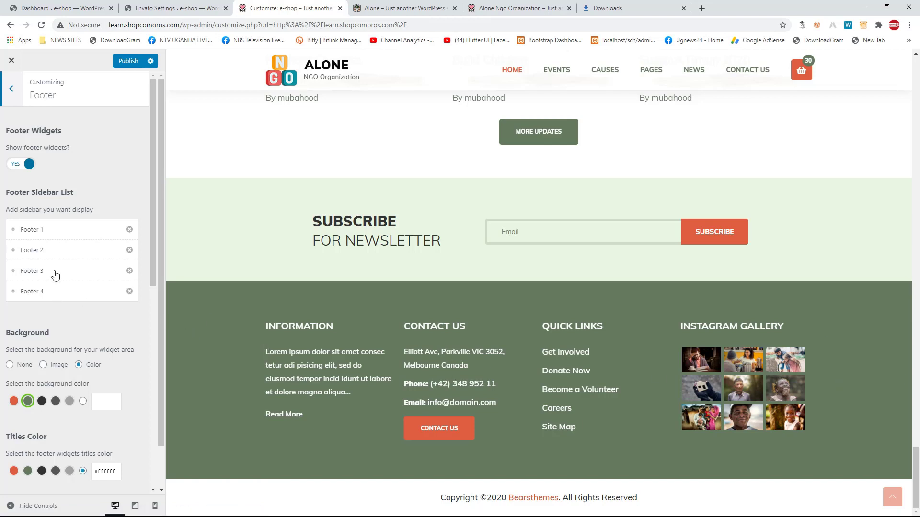
# Step: Try orange as the footer widget area's background color, then set it back to green and leave the Footer settings
pyautogui.click(14, 402)
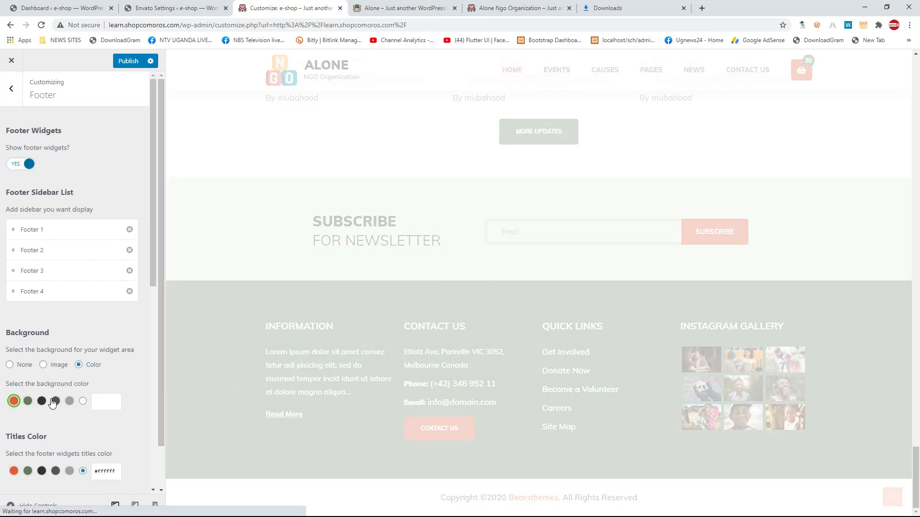
pyautogui.click(30, 402)
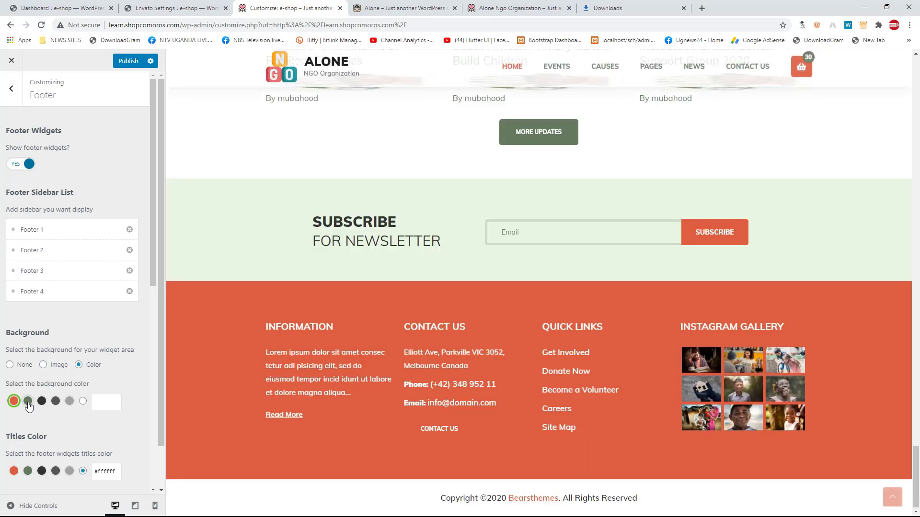
pyautogui.click(27, 400)
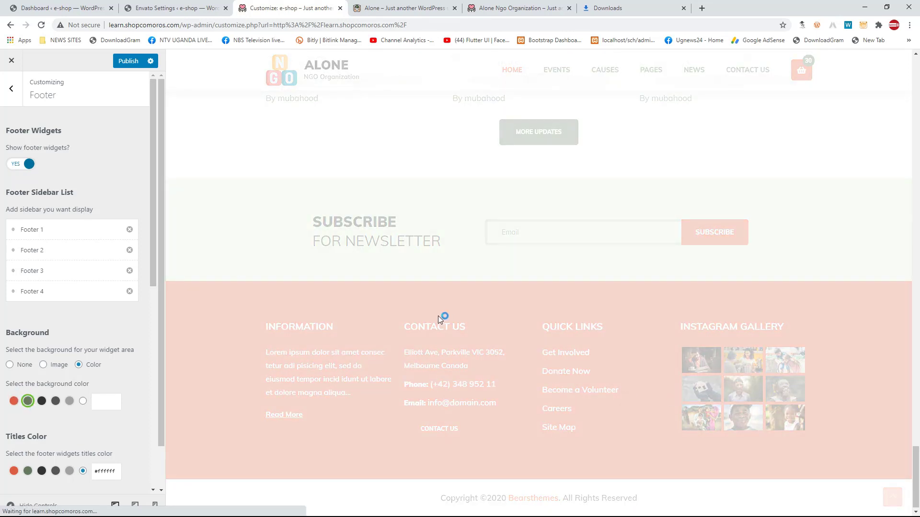
pyautogui.scroll(4, 442, 318)
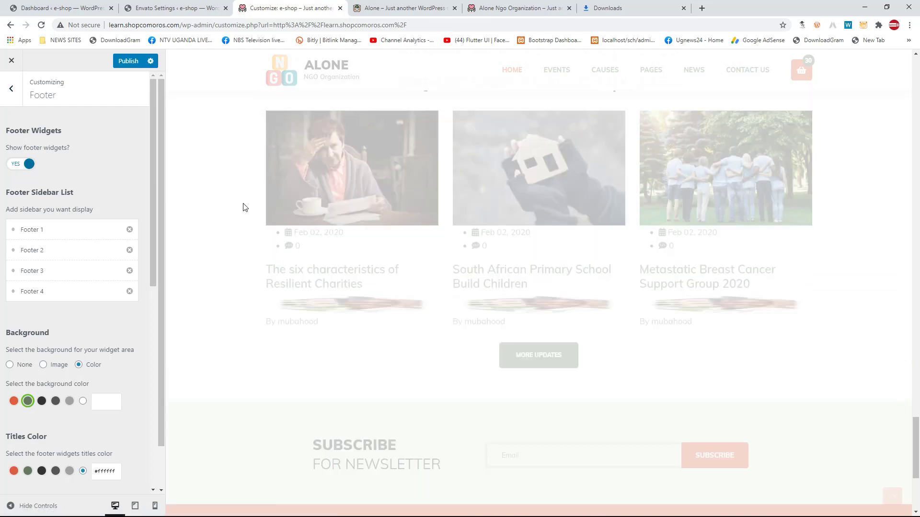
pyautogui.scroll(-4, 513, 319)
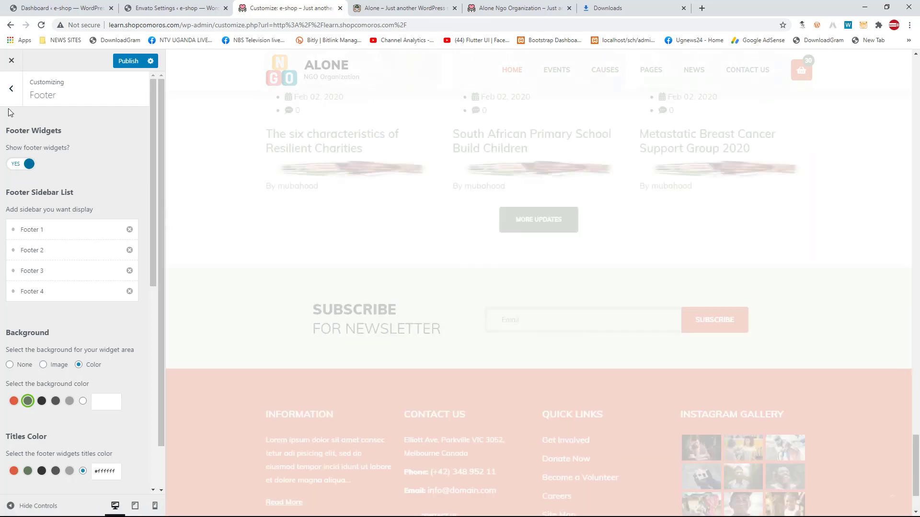
pyautogui.press('Escape')
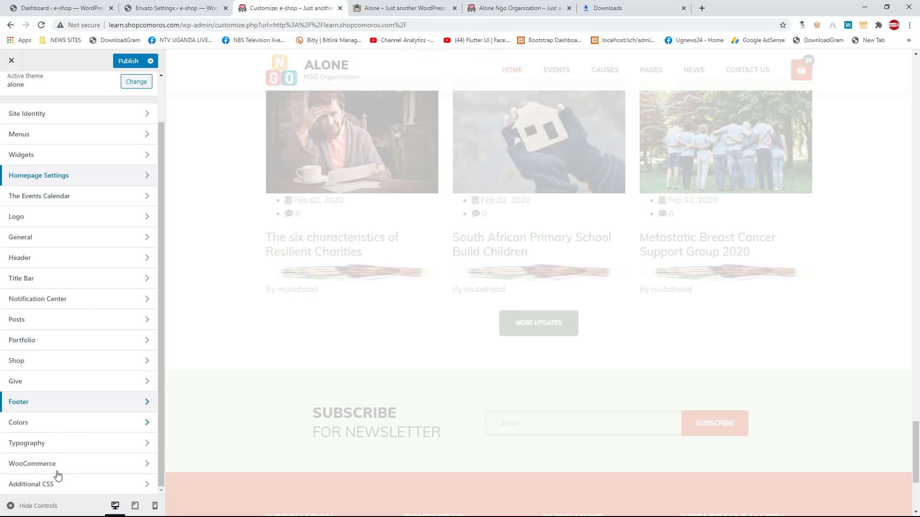
# Step: Review the color palette, Links Color and Buttons Color options in the Colors settings, then return to the main customizer sections
pyautogui.click(43, 424)
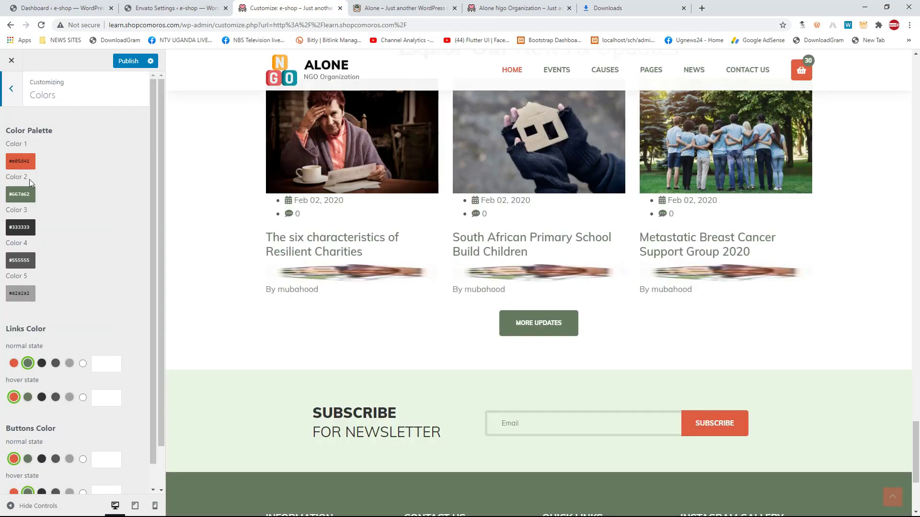
pyautogui.scroll(-1, 30, 182)
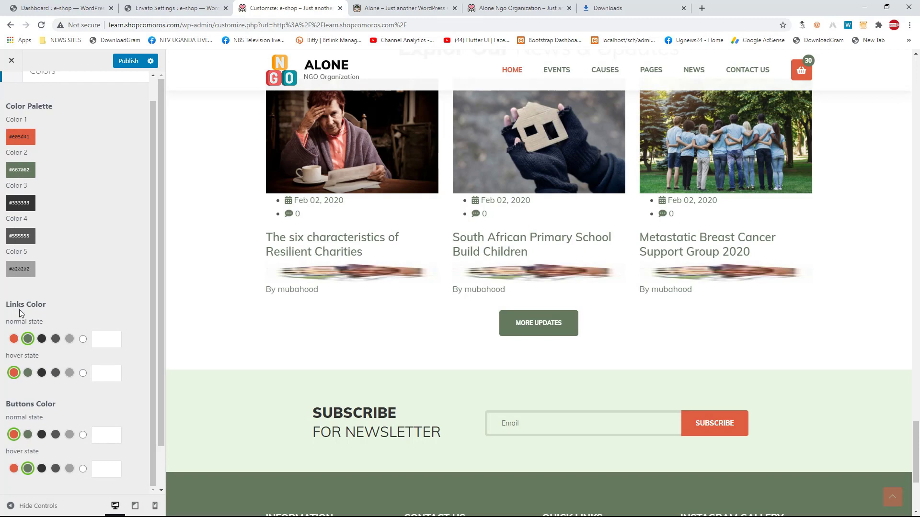
pyautogui.scroll(1, 5, 91)
pyautogui.click(5, 87)
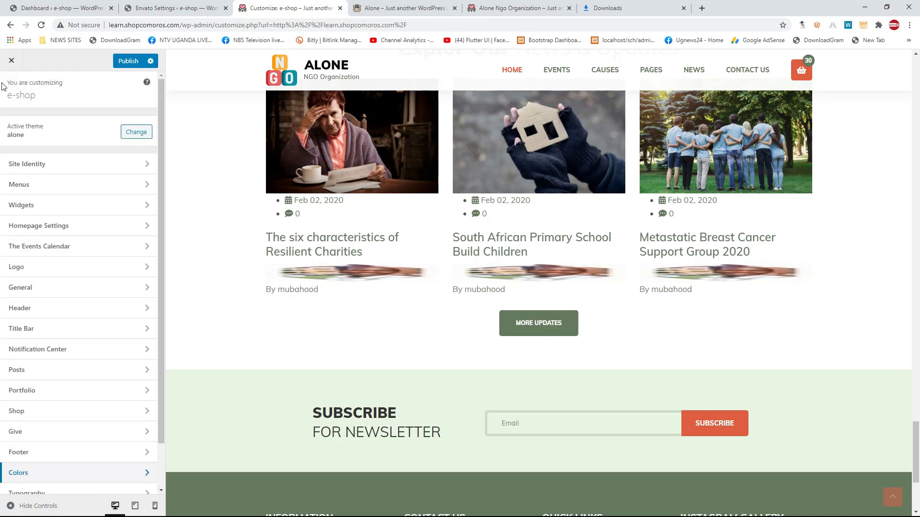
pyautogui.scroll(-2, 63, 376)
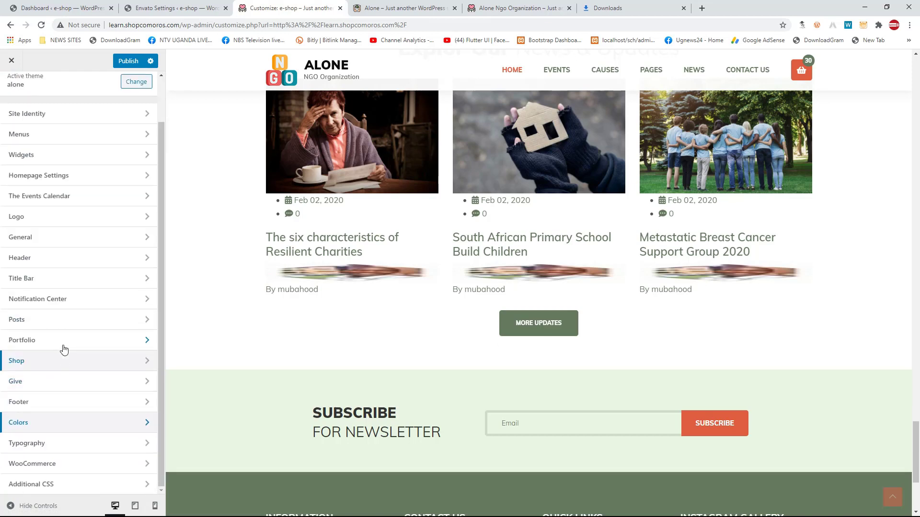
# Step: Review the Body Text, Buttons and Extra Typography options in the Typography settings, then return to the main customizer sections
pyautogui.click(48, 445)
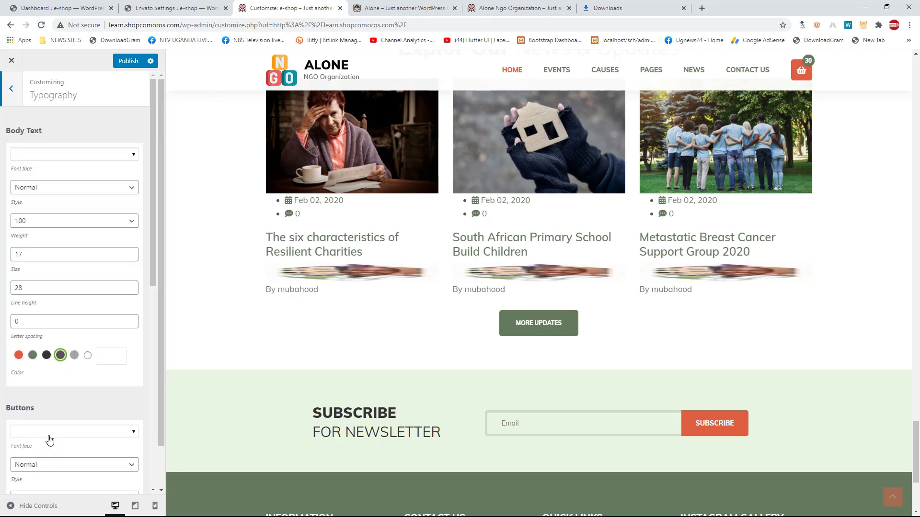
pyautogui.click(60, 155)
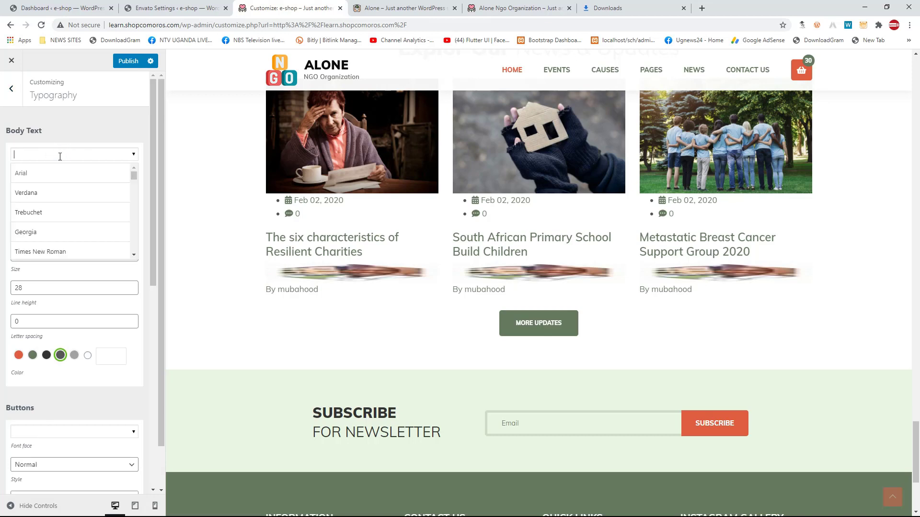
pyautogui.click(95, 130)
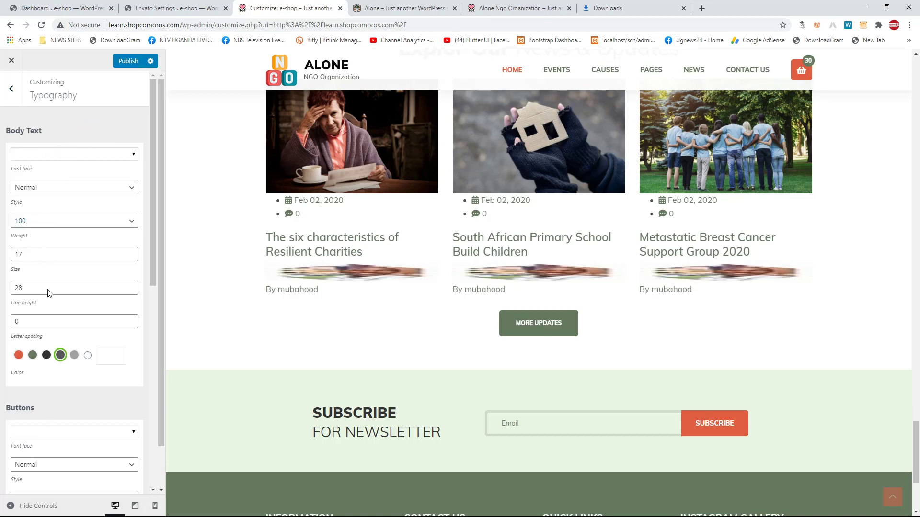
pyautogui.scroll(-3, 43, 332)
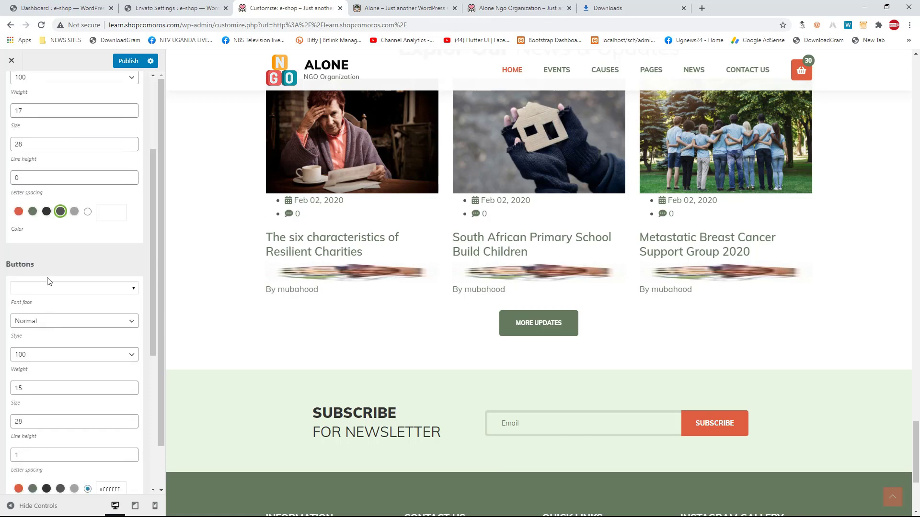
pyautogui.scroll(-4, 89, 297)
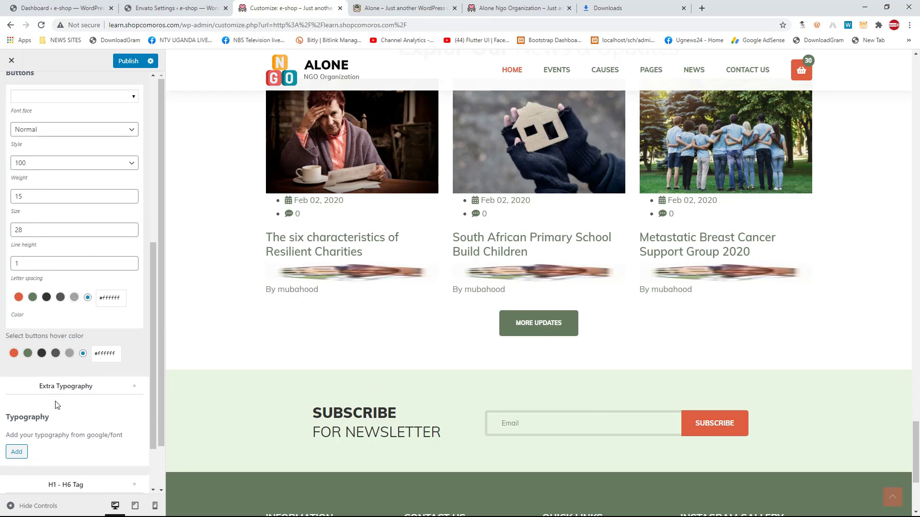
pyautogui.scroll(-2, 68, 396)
pyautogui.scroll(7, 68, 396)
pyautogui.scroll(3, 22, 79)
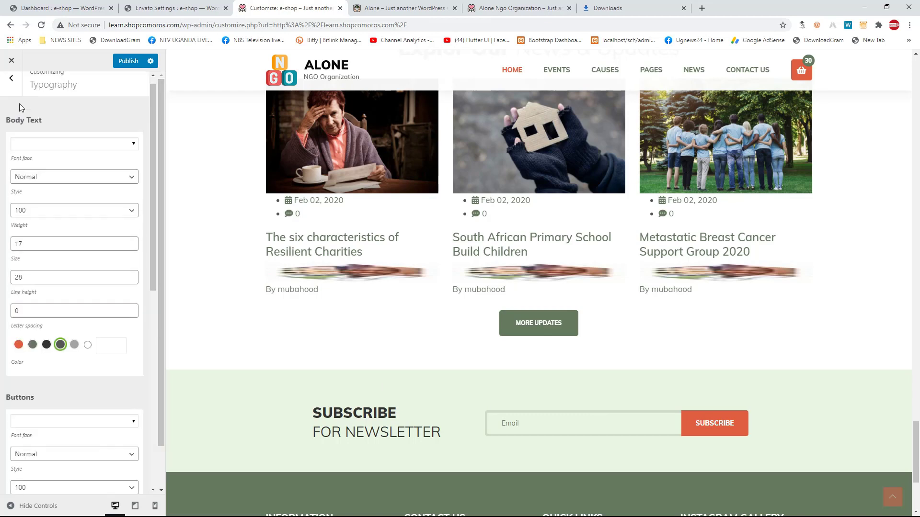
pyautogui.click(11, 87)
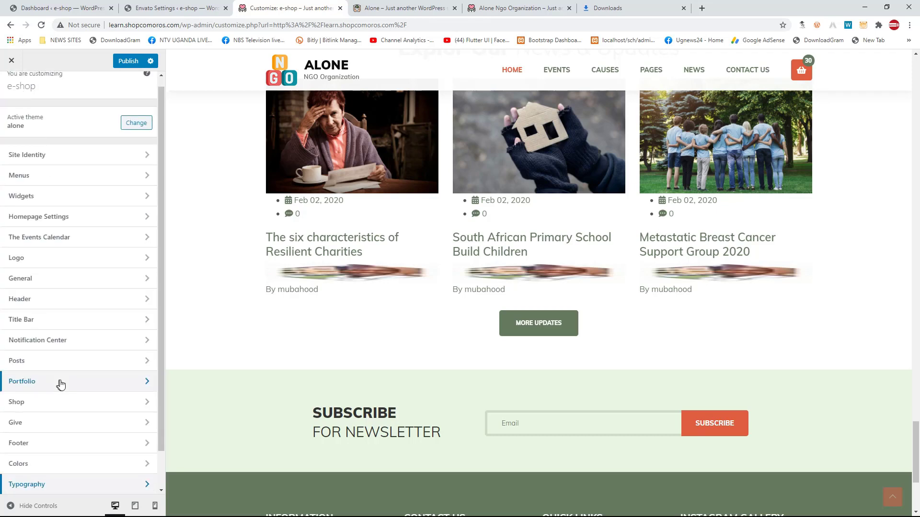
pyautogui.scroll(-1, 68, 356)
pyautogui.scroll(1, 94, 413)
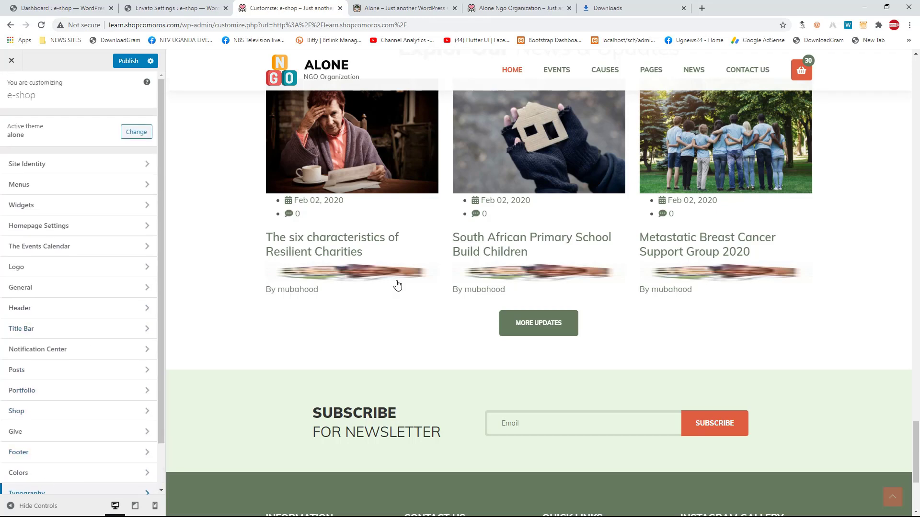
# Step: Look back up through the previewed home page, then close the customizer and discard the unsaved changes
pyautogui.scroll(10, 394, 283)
pyautogui.scroll(10, 394, 281)
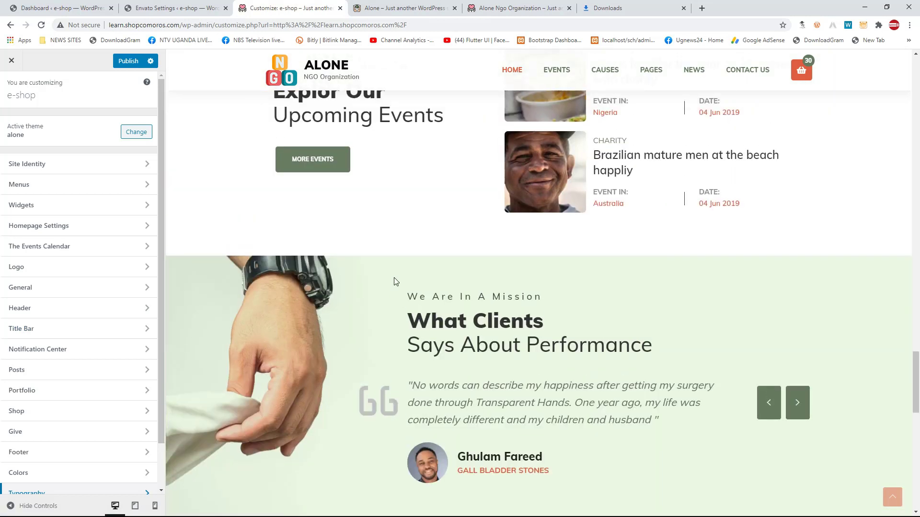
pyautogui.scroll(3, 283, 259)
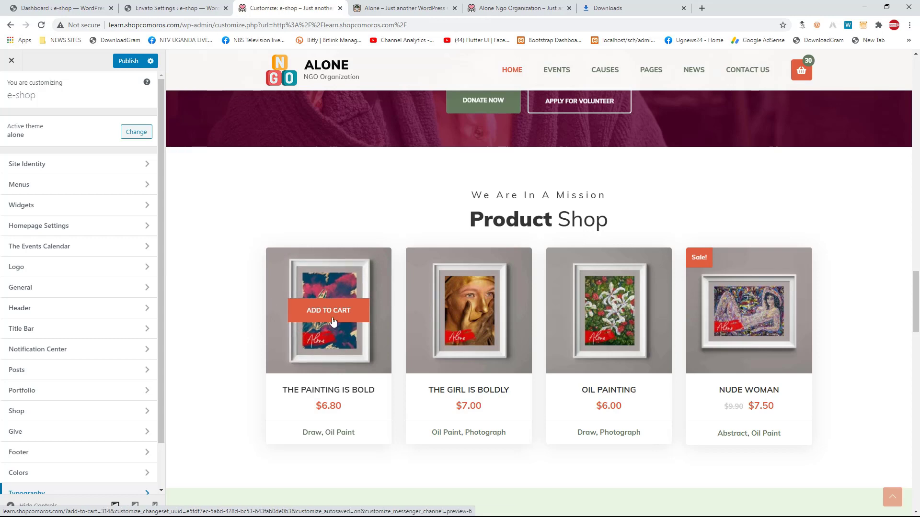
pyautogui.scroll(10, 270, 304)
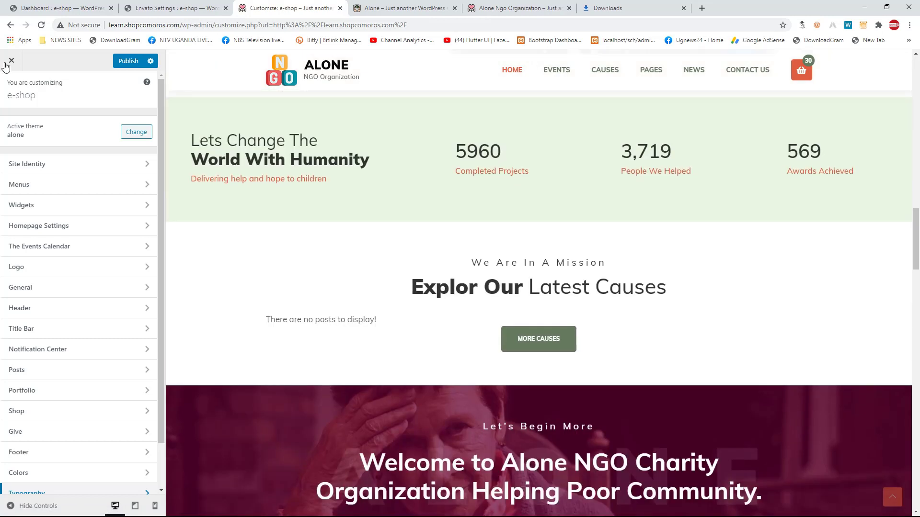
pyautogui.click(10, 61)
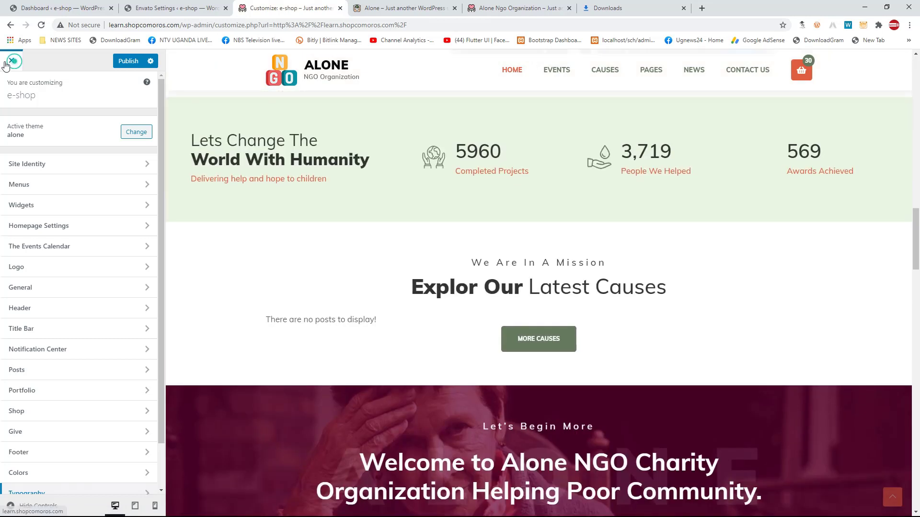
pyautogui.click(558, 87)
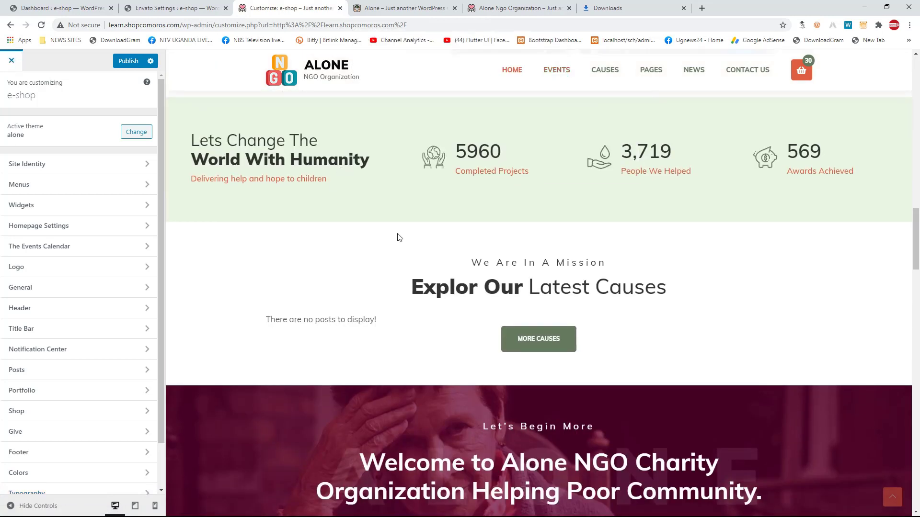
pyautogui.scroll(10, 411, 236)
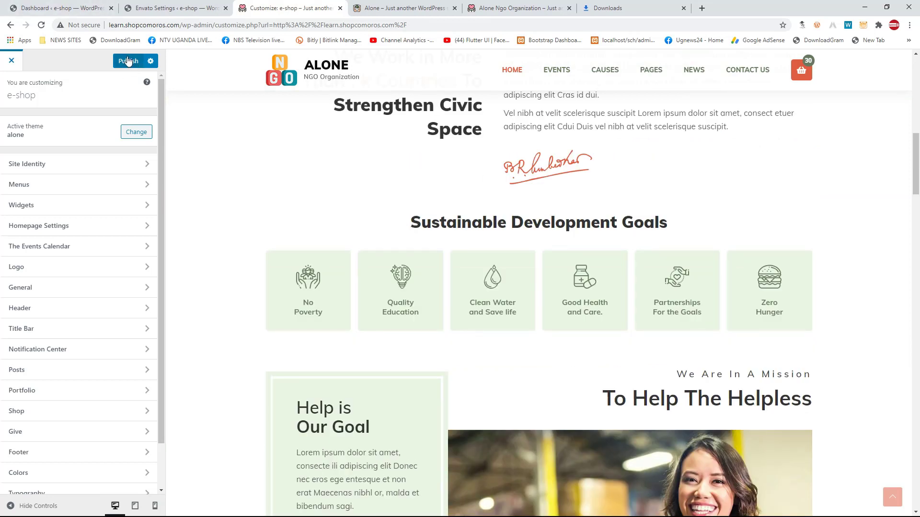
pyautogui.click(13, 66)
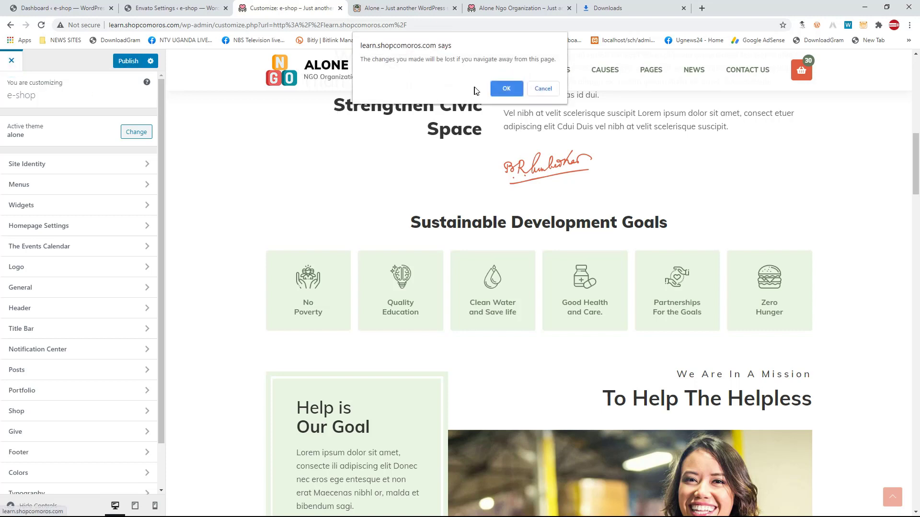
pyautogui.click(507, 87)
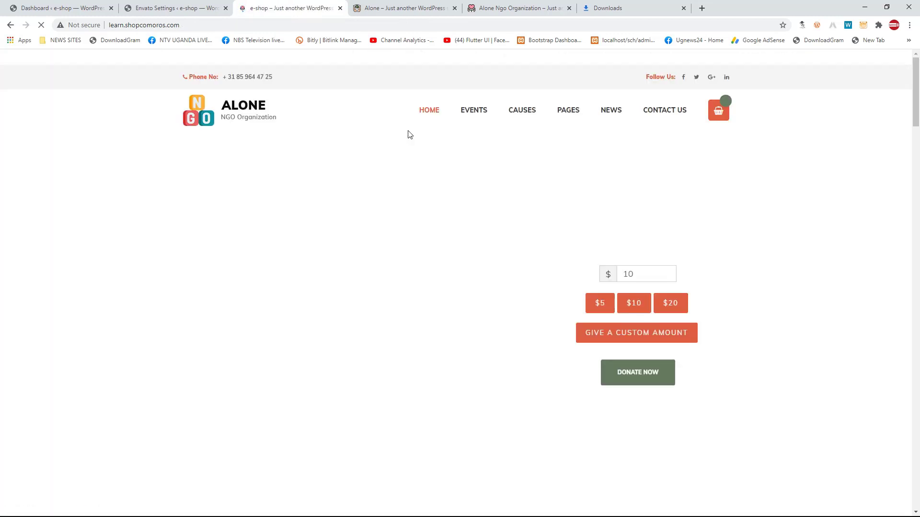
# Step: Check the top of the live home page and look through the Events, Causes and Pages entries of its navigation
pyautogui.scroll(-2, 430, 262)
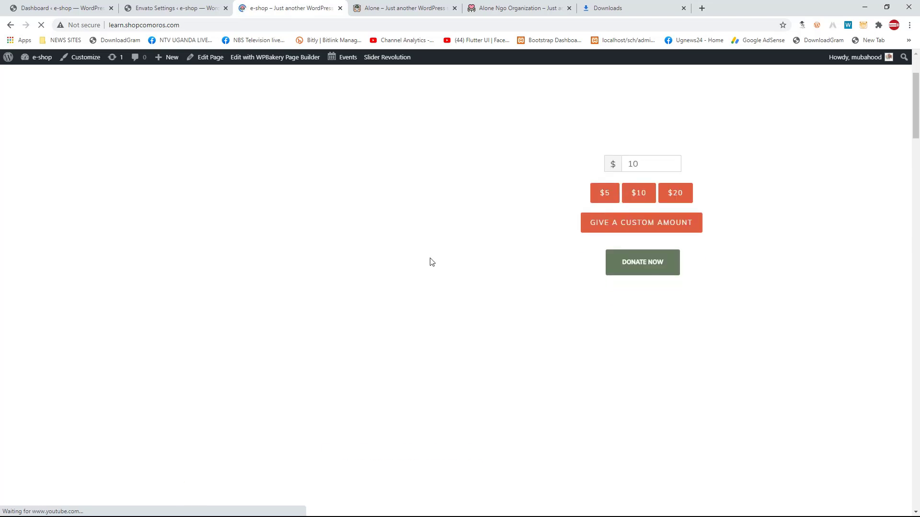
pyautogui.scroll(-5, 430, 262)
pyautogui.scroll(8, 433, 262)
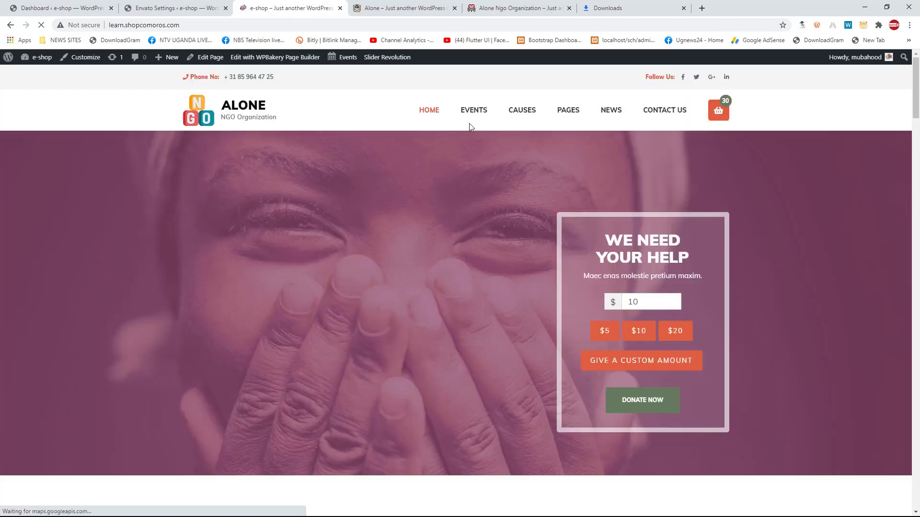
pyautogui.moveTo(470, 121)
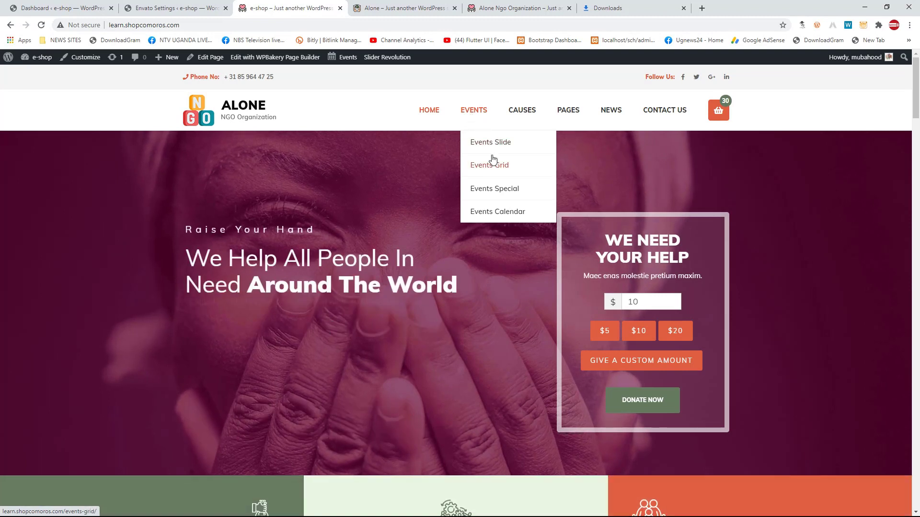
pyautogui.moveTo(531, 117)
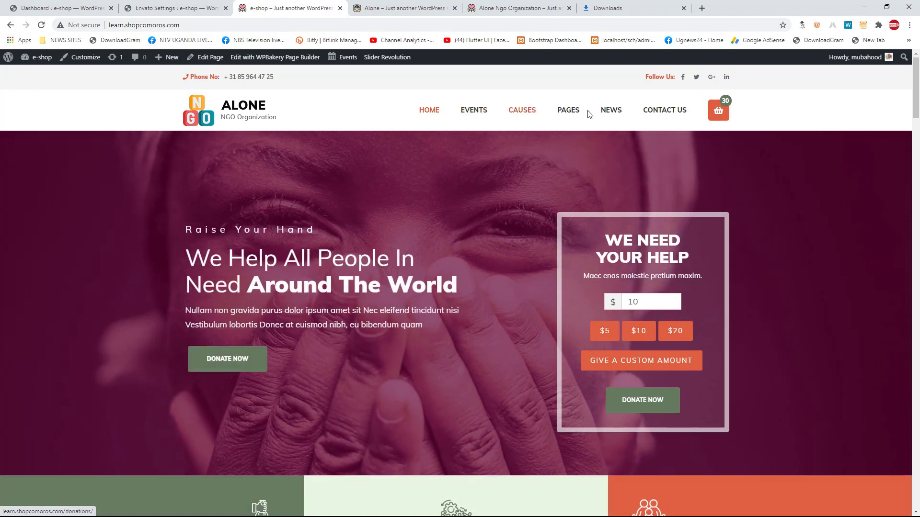
pyautogui.moveTo(559, 111)
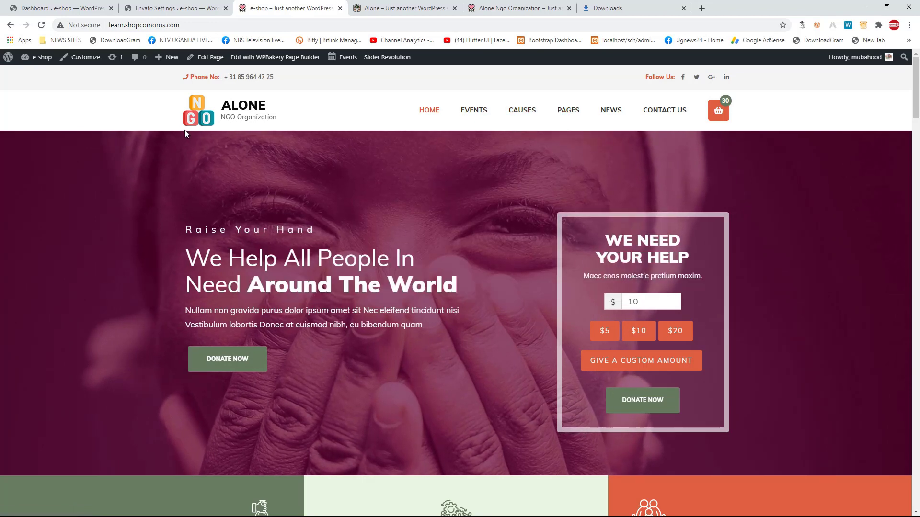
# Step: Examine the live home page's sections from the hero banner down to Latest Causes, then return to its beginning
pyautogui.scroll(-8, 166, 187)
pyautogui.scroll(8, 192, 256)
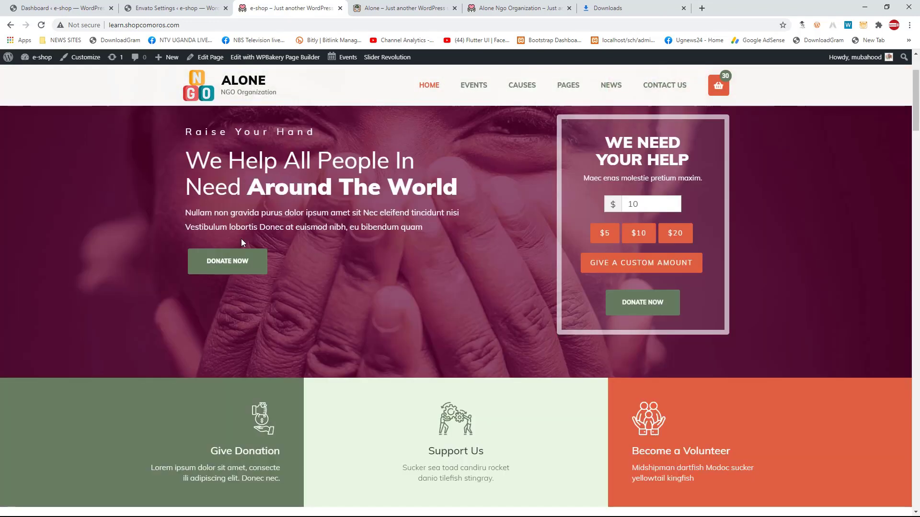
pyautogui.scroll(-10, 316, 284)
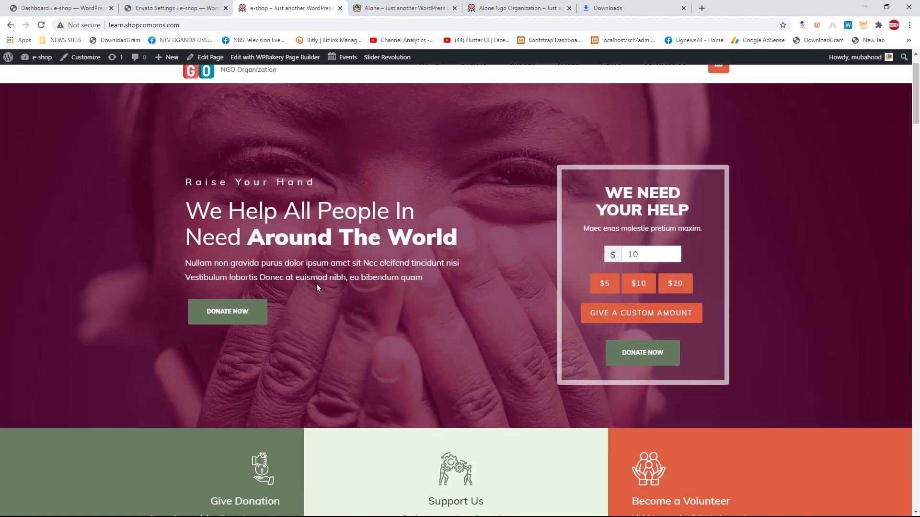
pyautogui.scroll(5, 189, 318)
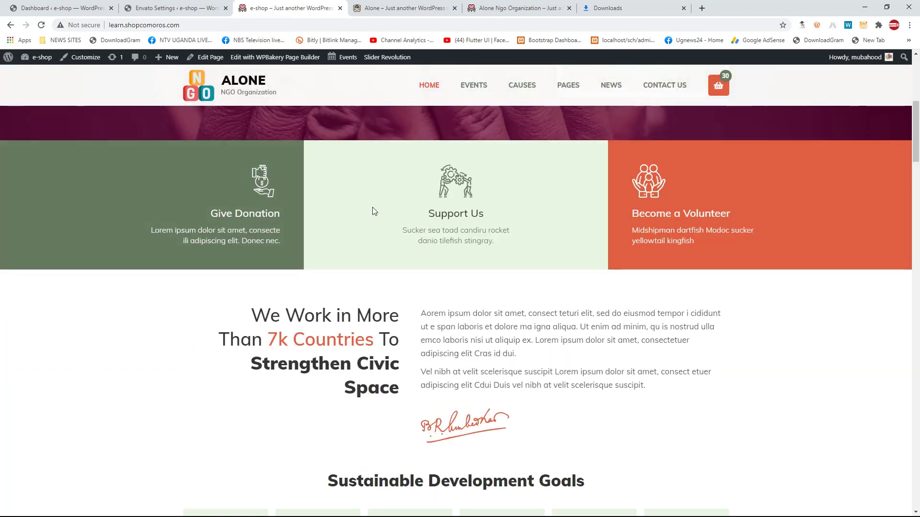
pyautogui.scroll(-1, 567, 288)
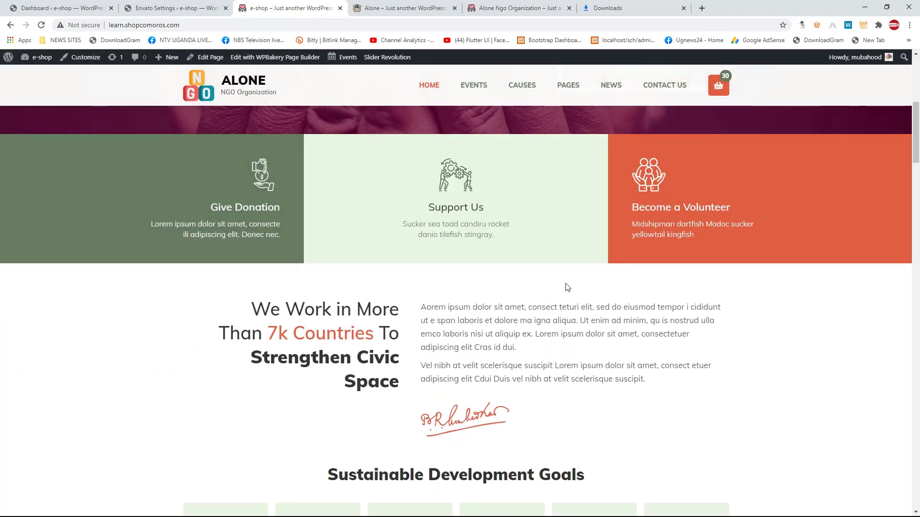
pyautogui.scroll(-13, 567, 288)
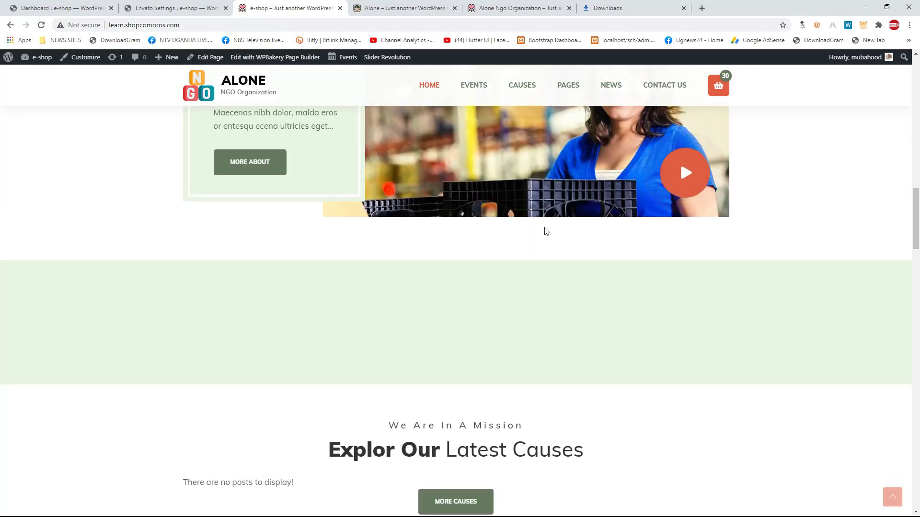
pyautogui.scroll(15, 546, 231)
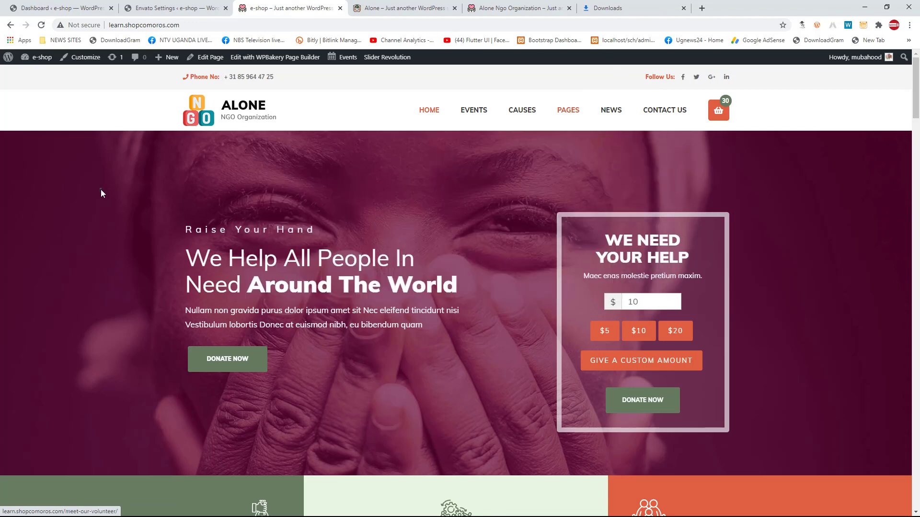
pyautogui.scroll(-10, 527, 210)
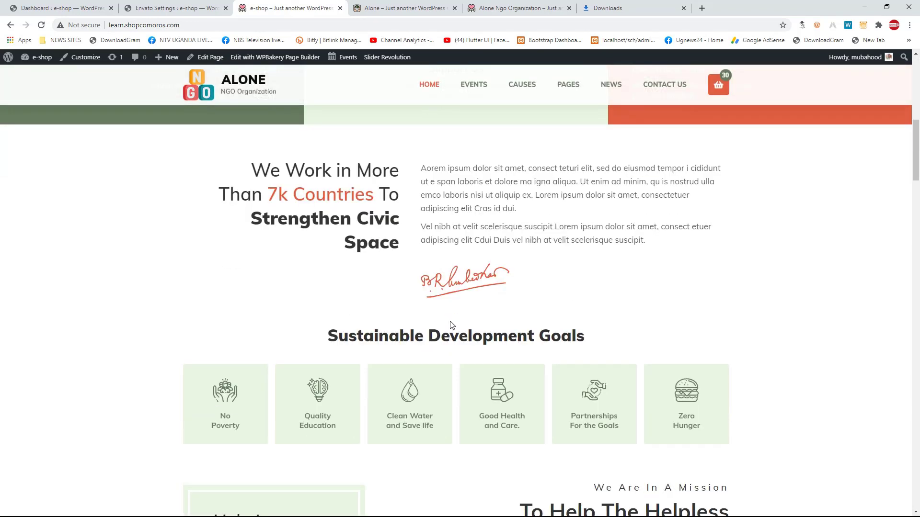
pyautogui.scroll(4, 231, 248)
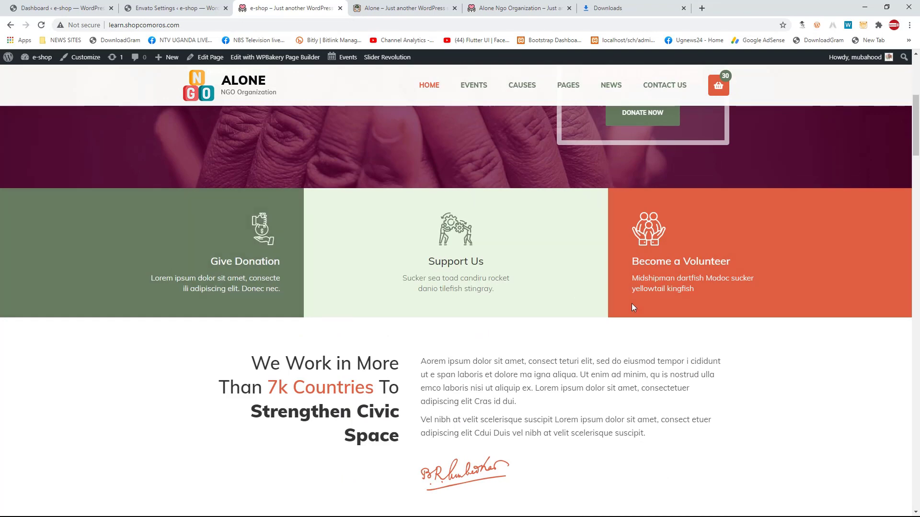
pyautogui.scroll(5, 93, 205)
pyautogui.scroll(1, 94, 205)
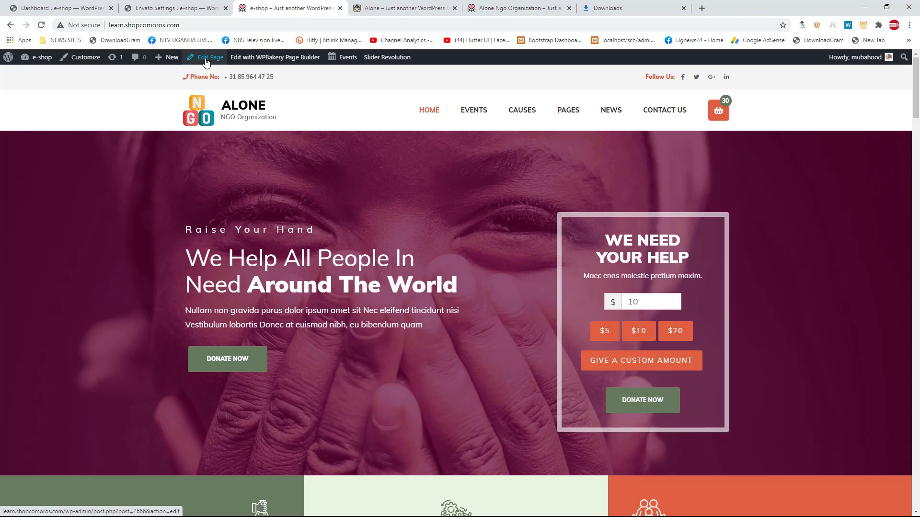
# Step: Open the home page for editing in a separate browser tab, compare it with the live page, and return to the editor
pyautogui.middleClick(206, 62)
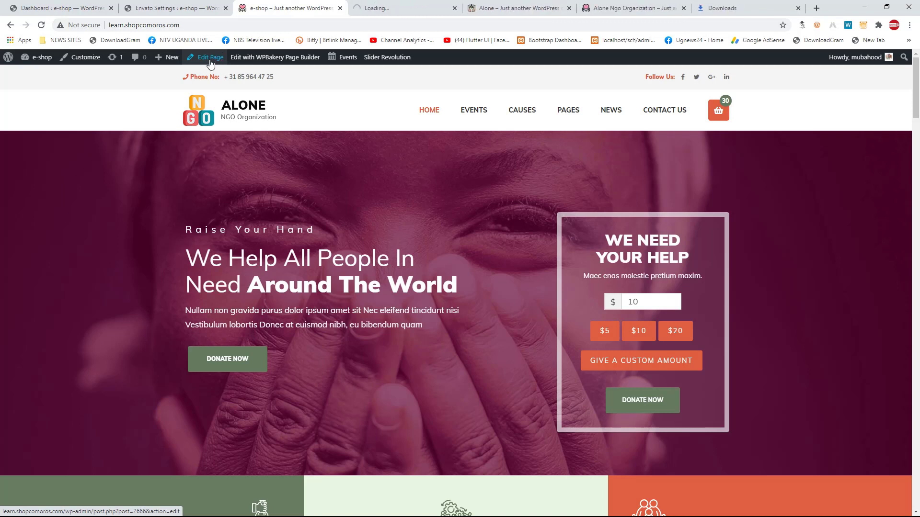
pyautogui.click(392, 10)
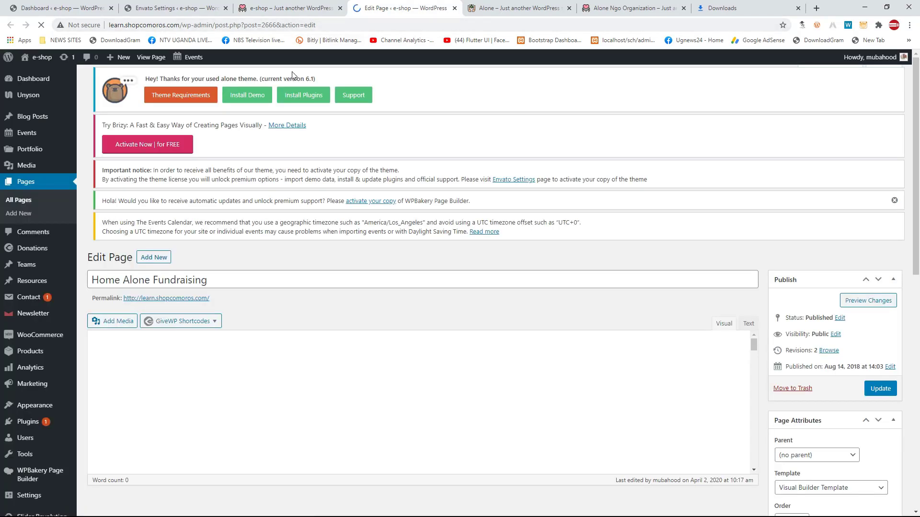
pyautogui.click(299, 7)
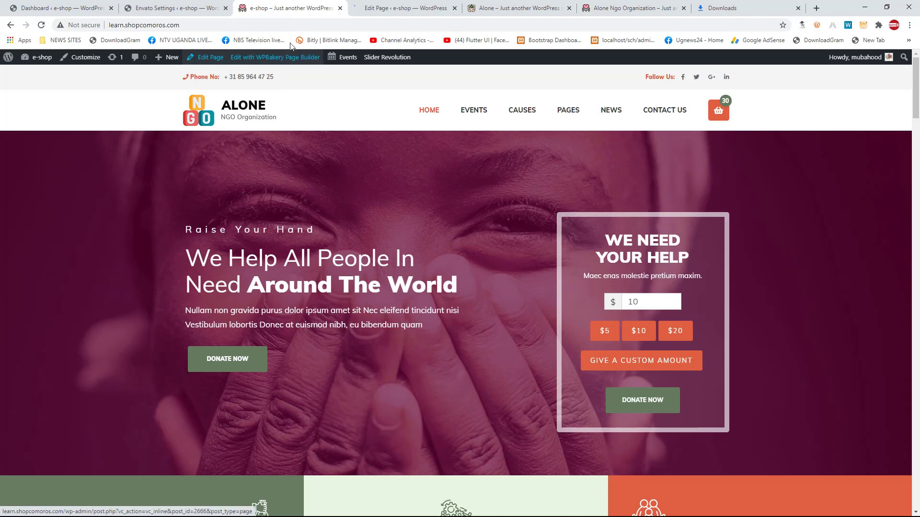
pyautogui.click(287, 25)
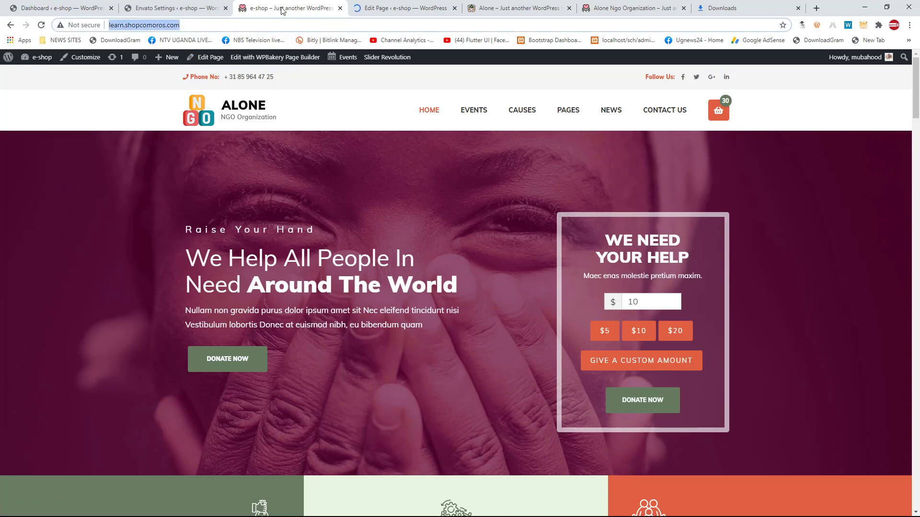
pyautogui.click(363, 6)
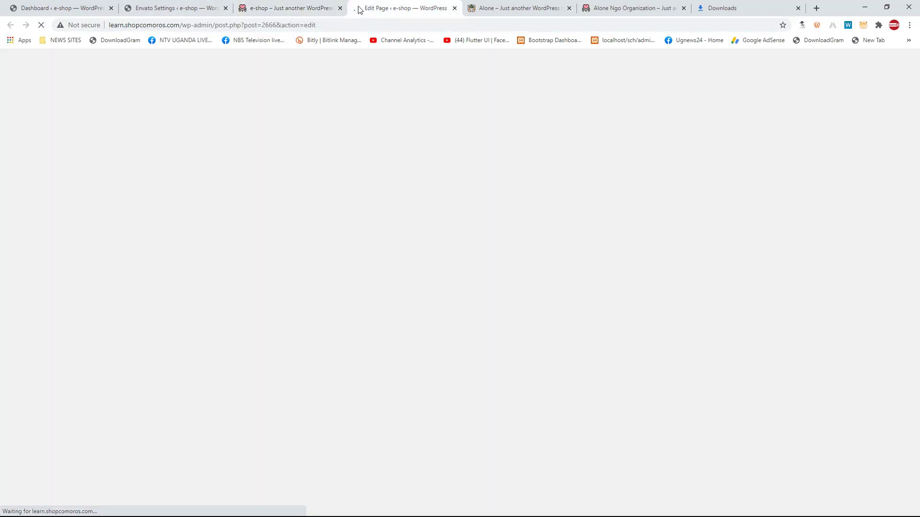
# Step: Switch to the Google Meet call, admit the waiting participant, and return to the home page editor
pyautogui.hotkey('alt', 'Tab')
pyautogui.hotkey('alt', 'Tab')
pyautogui.hotkey('alt', 'Tab')
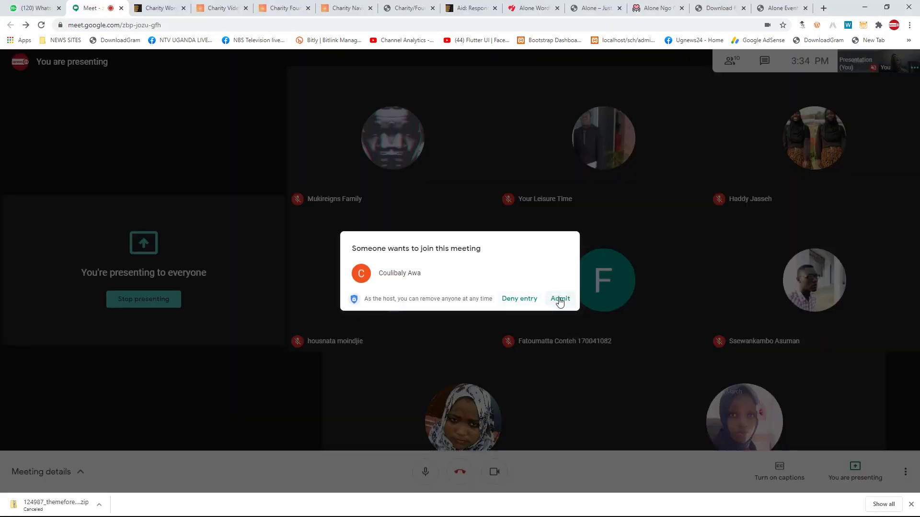
pyautogui.click(560, 299)
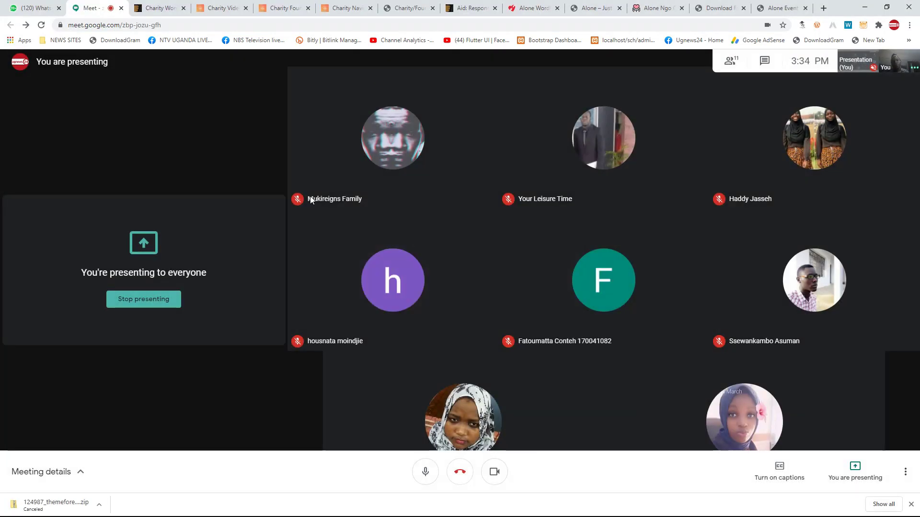
pyautogui.hotkey('alt', 'Tab')
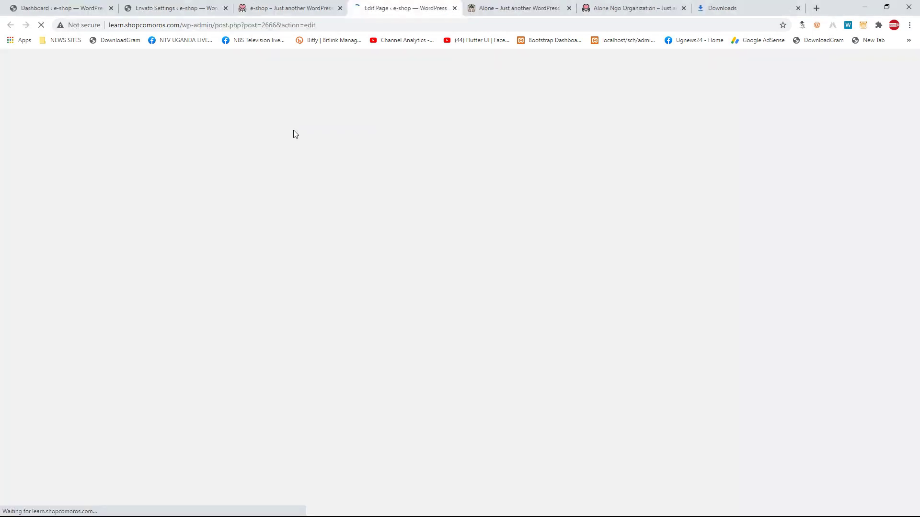
# Step: Look at the Alone environment theme demo down to its Protect Nature section, then return to the home page editor
pyautogui.click(312, 9)
pyautogui.click(407, 12)
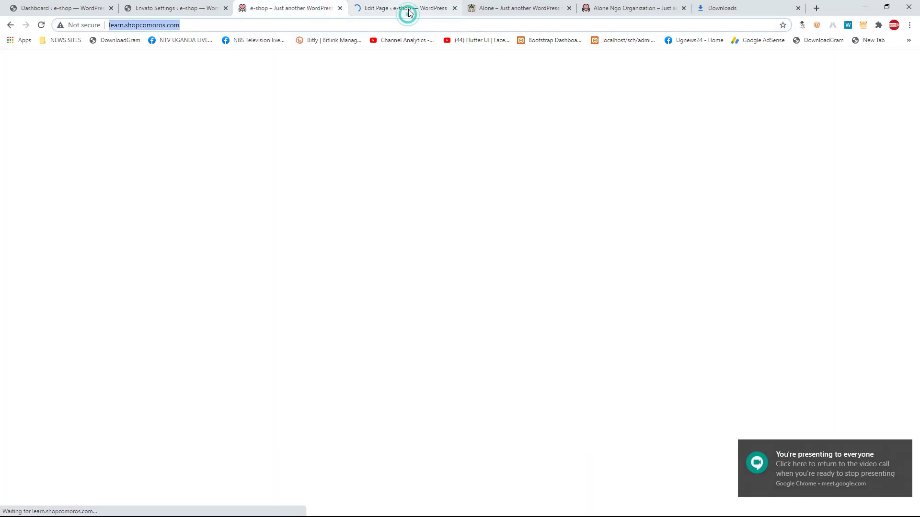
pyautogui.click(497, 14)
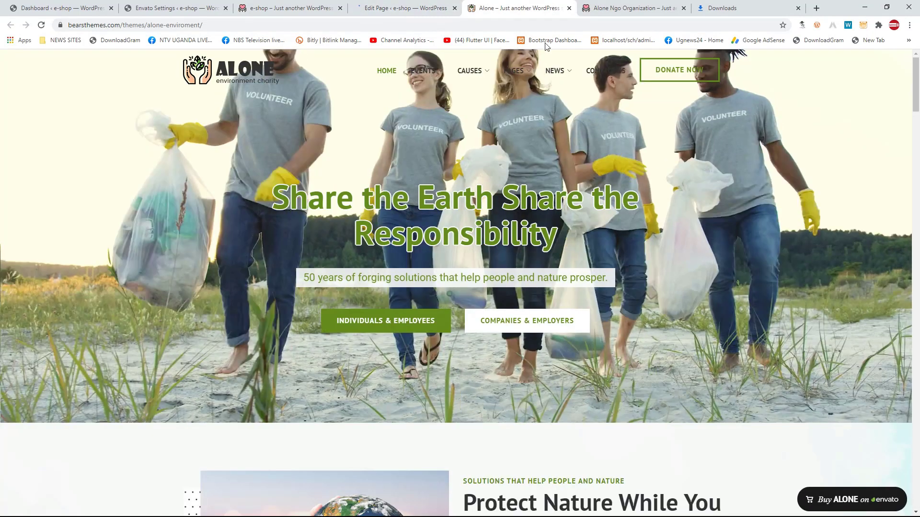
pyautogui.scroll(-5, 409, 165)
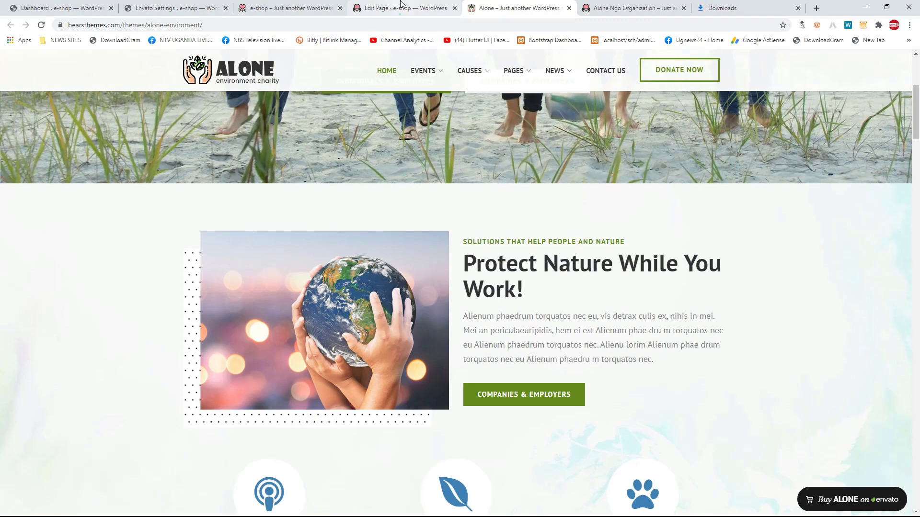
pyautogui.click(402, 8)
# Step: Look through the home page's WPBakery layout from the slider down to the Sustainable Development Goals section and back up
pyautogui.scroll(-5, 339, 286)
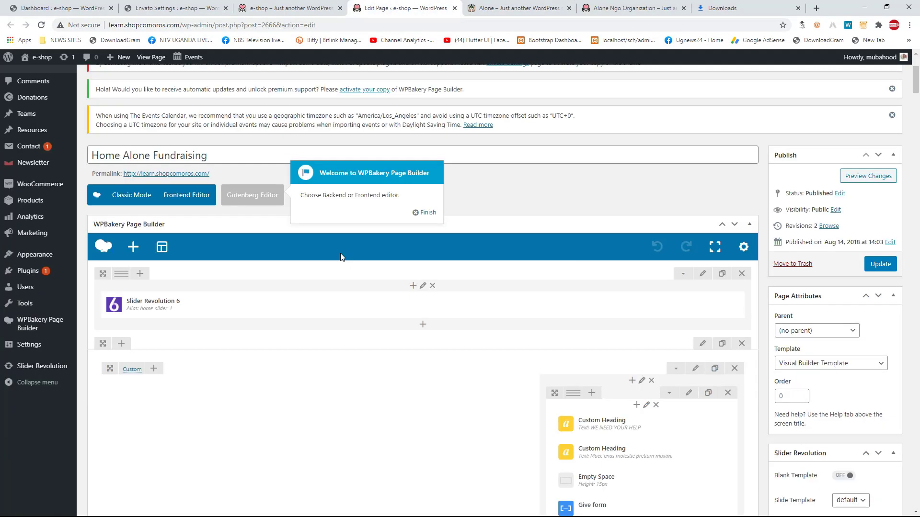
pyautogui.scroll(4, 294, 234)
pyautogui.scroll(-9, 297, 231)
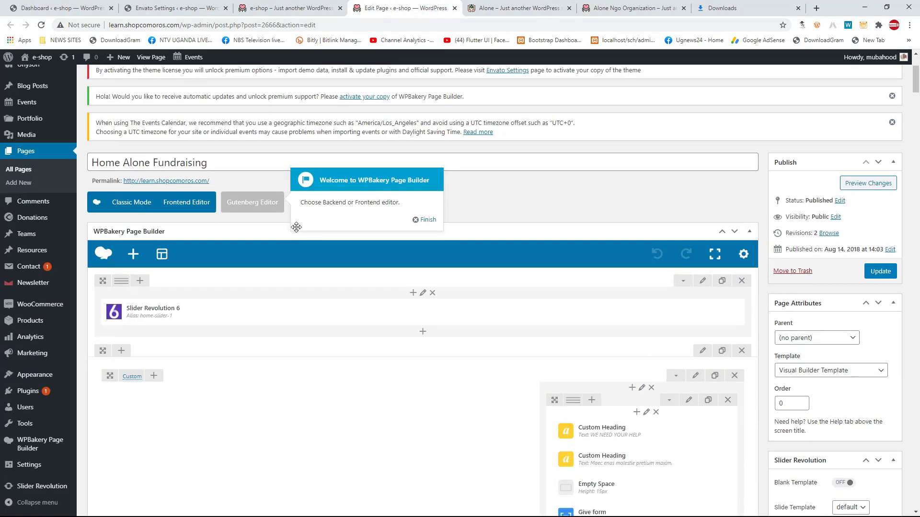
pyautogui.scroll(-6, 307, 227)
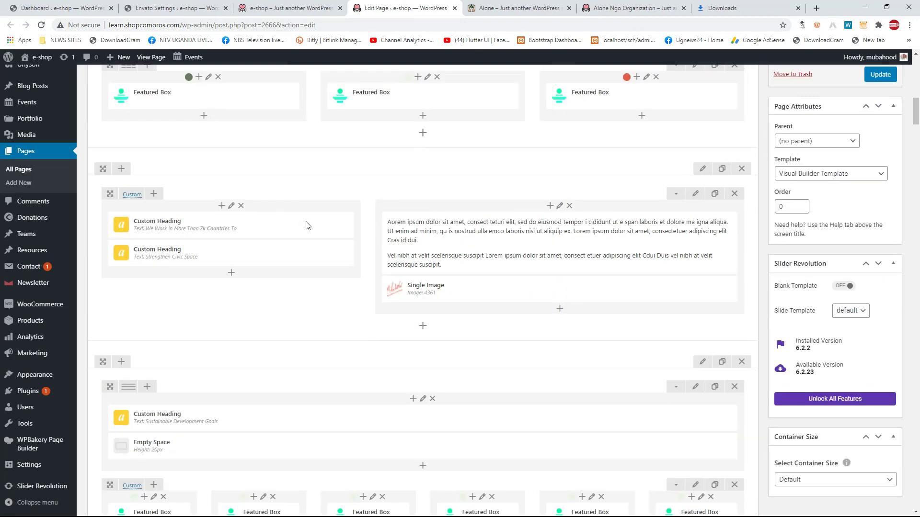
pyautogui.scroll(7, 329, 223)
pyautogui.scroll(8, 328, 223)
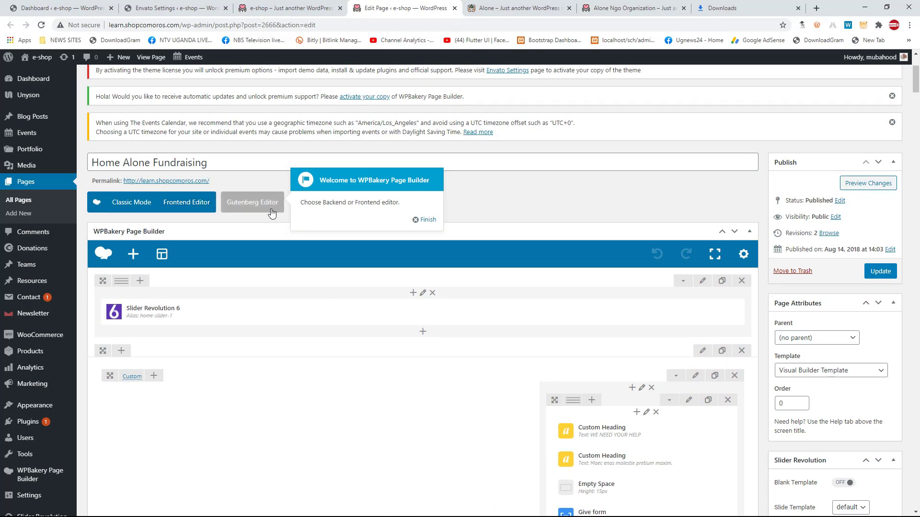
# Step: Show the home page in Classic Mode and examine its shortcode content down to the product and carousel sections and back up
pyautogui.click(127, 204)
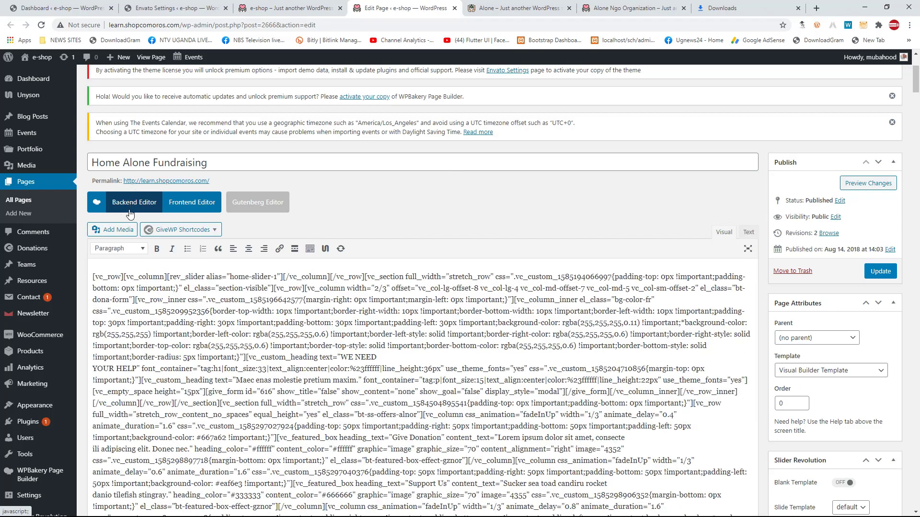
pyautogui.scroll(-4, 363, 265)
pyautogui.scroll(-15, 343, 312)
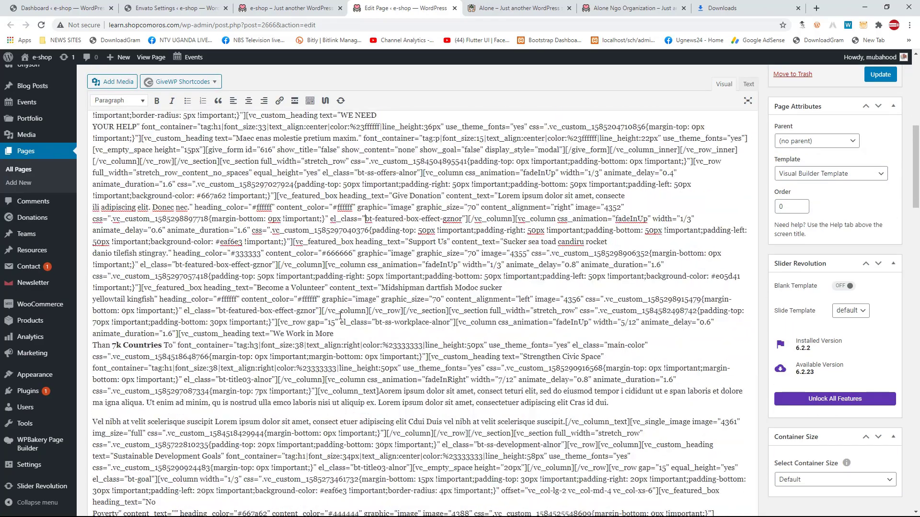
pyautogui.scroll(-15, 343, 312)
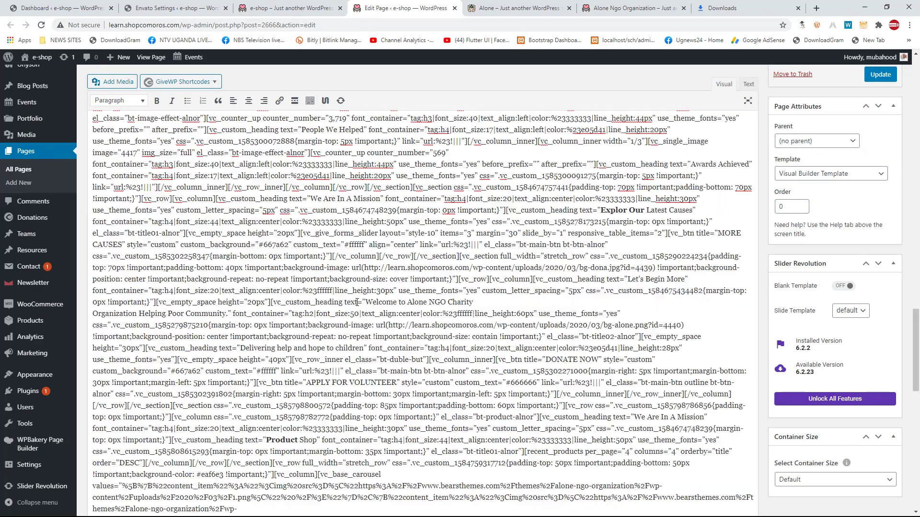
pyautogui.scroll(10, 402, 293)
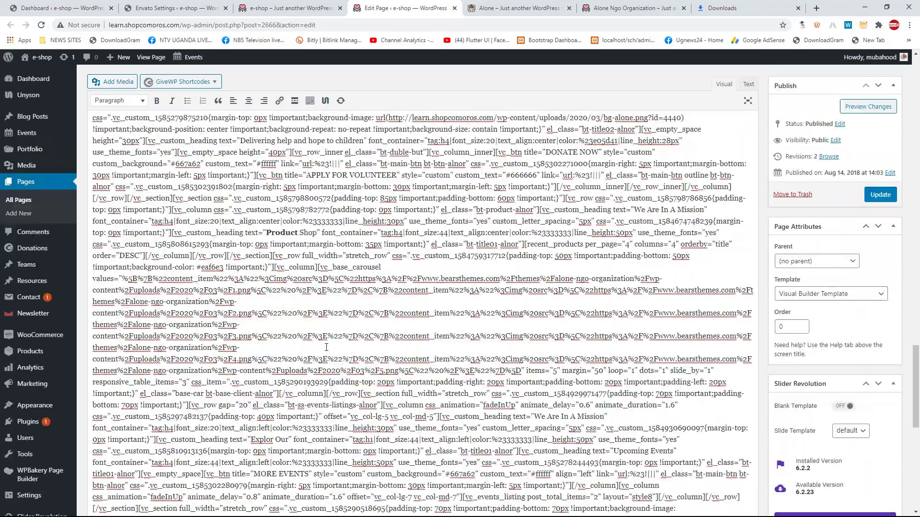
pyautogui.scroll(10, 326, 343)
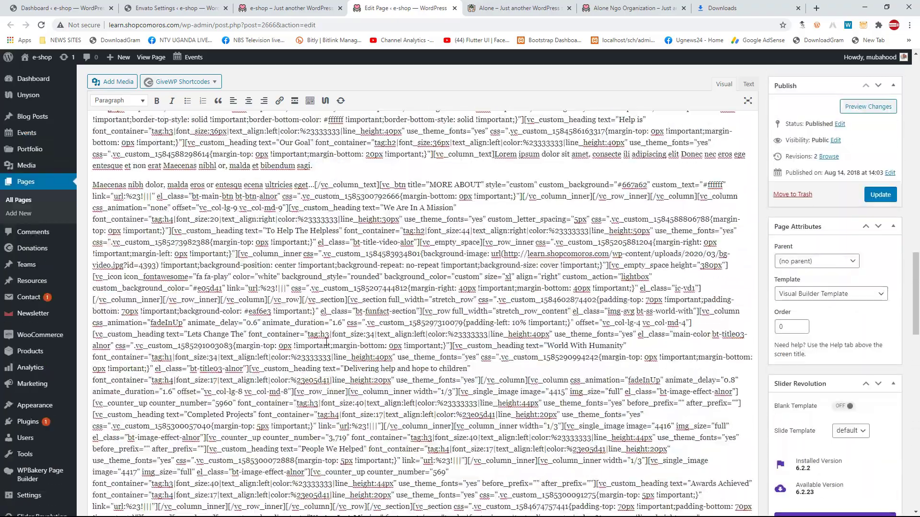
pyautogui.scroll(2, 327, 341)
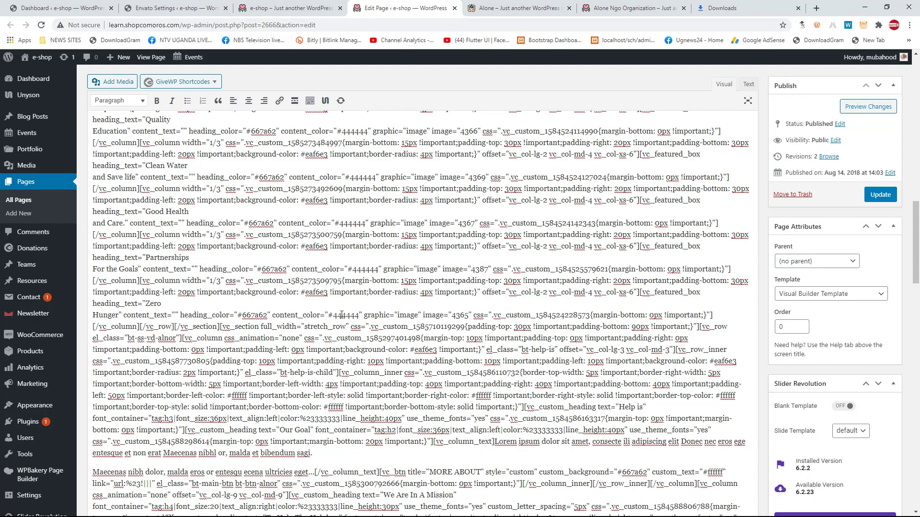
pyautogui.scroll(10, 342, 315)
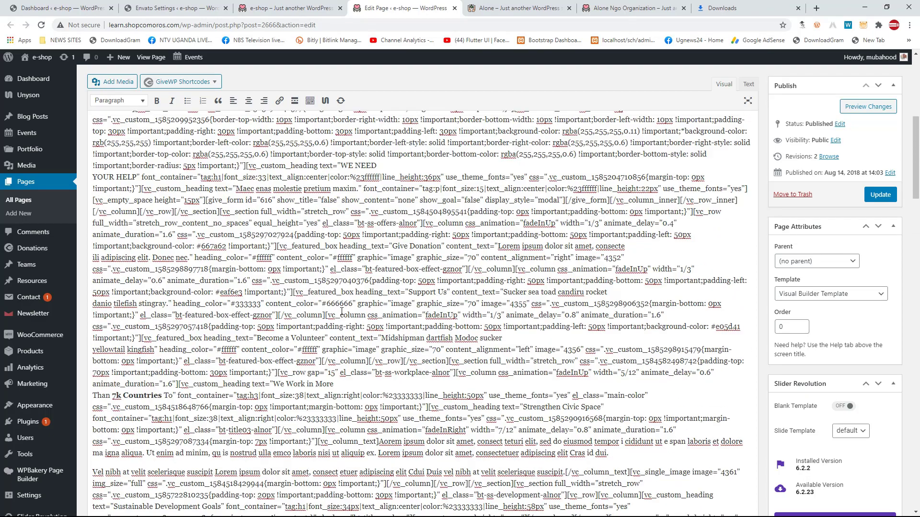
pyautogui.scroll(6, 341, 312)
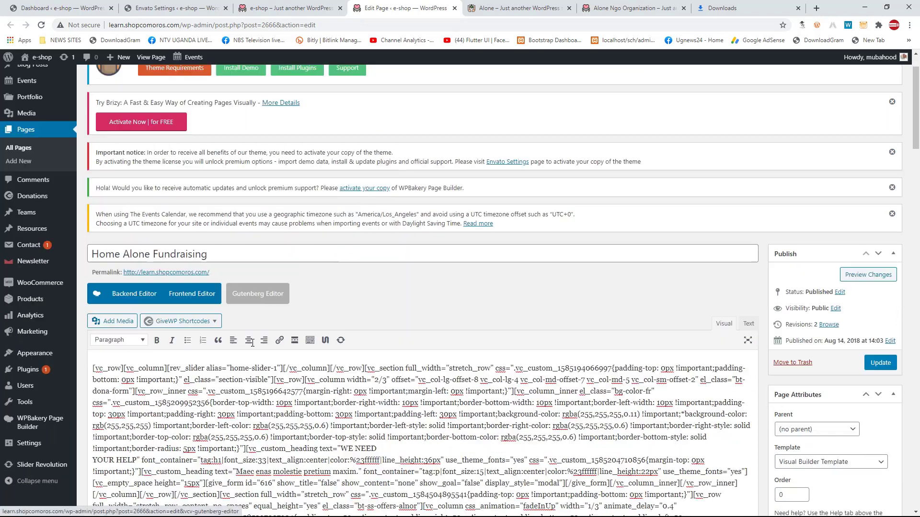
pyautogui.scroll(-2, 259, 330)
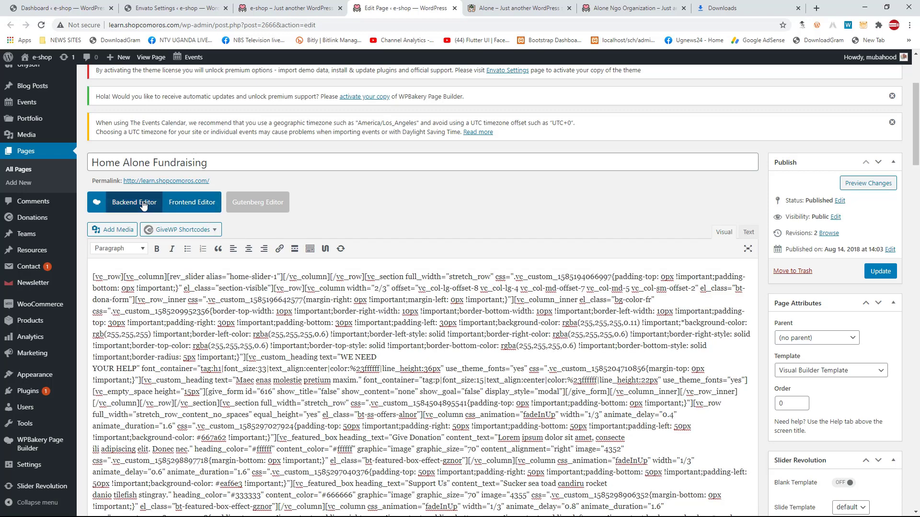
# Step: Switch the home page back to the Backend Editor and look over its slider, donation form and featured box rows
pyautogui.click(134, 207)
pyautogui.scroll(-4, 293, 376)
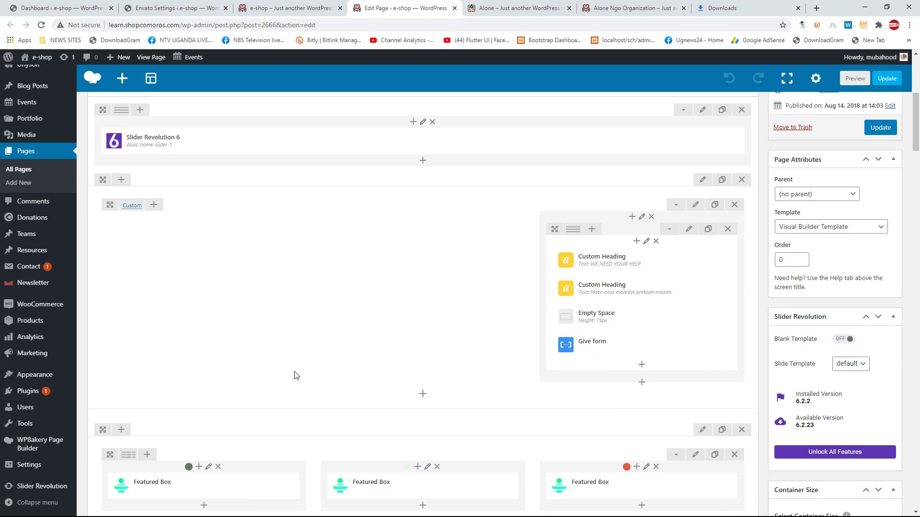
pyautogui.scroll(2, 297, 237)
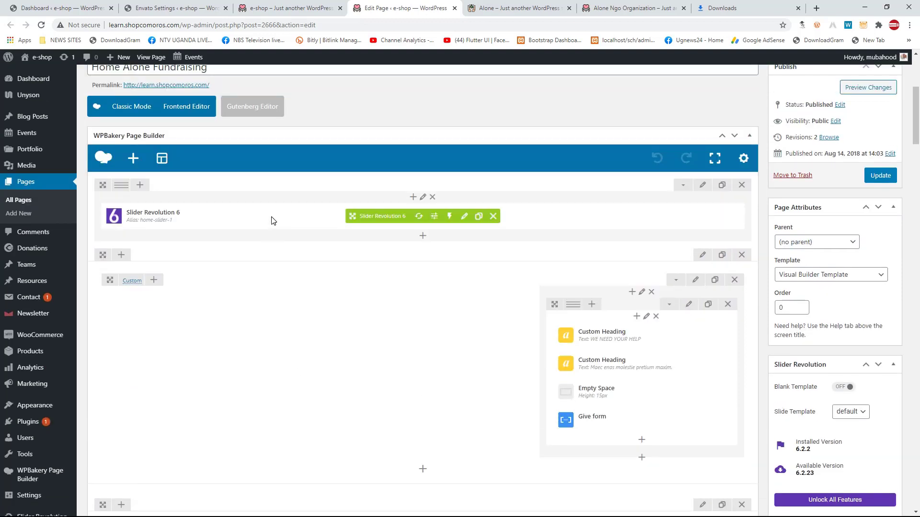
pyautogui.scroll(-3, 516, 286)
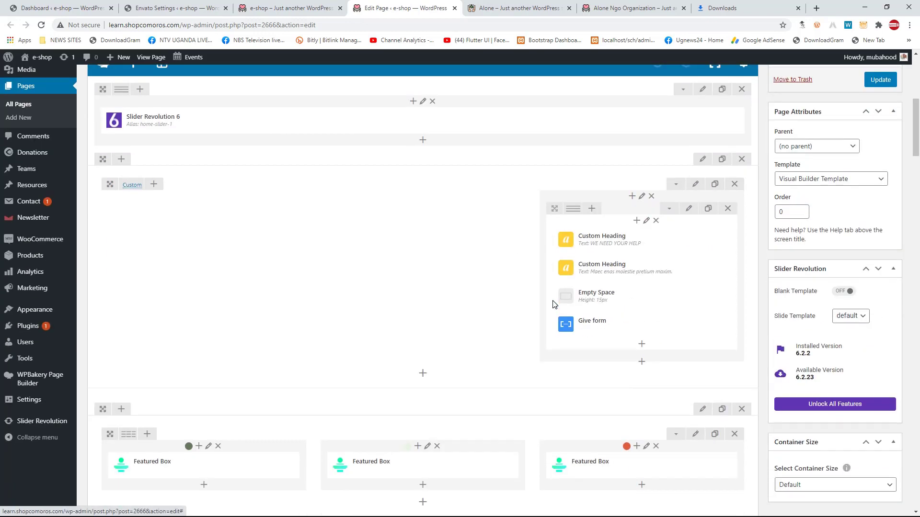
pyautogui.scroll(5, 552, 305)
pyautogui.scroll(1, 553, 305)
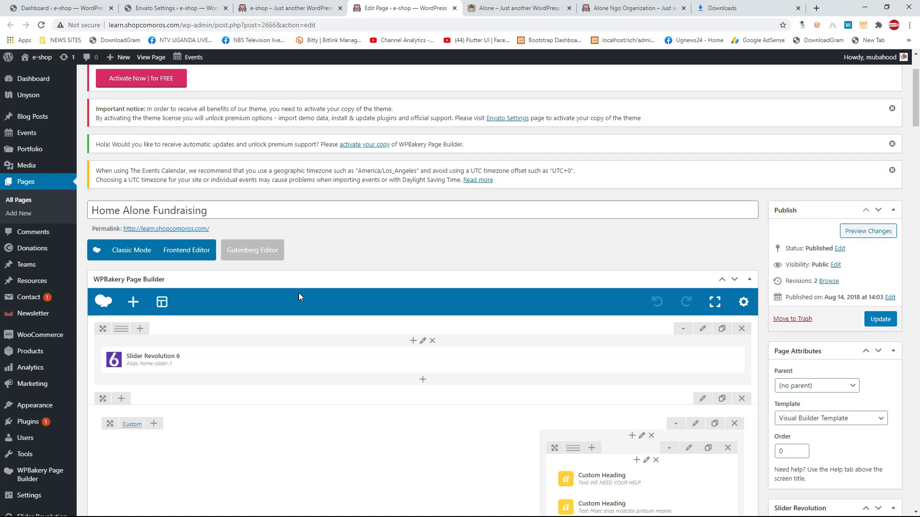
# Step: Examine the area around the page title, the editor mode choices and the builder's first rows down to the featured boxes
pyautogui.scroll(-1, 312, 297)
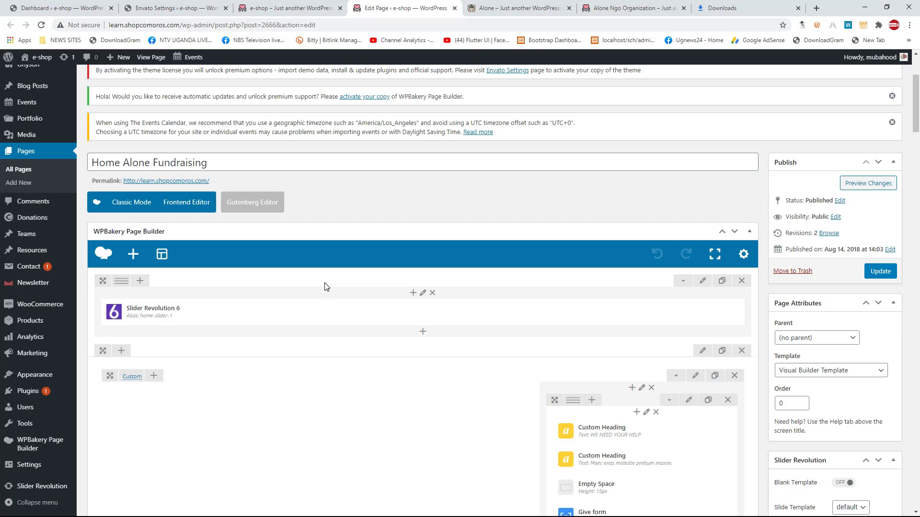
pyautogui.scroll(-2, 325, 286)
pyautogui.scroll(4, 324, 286)
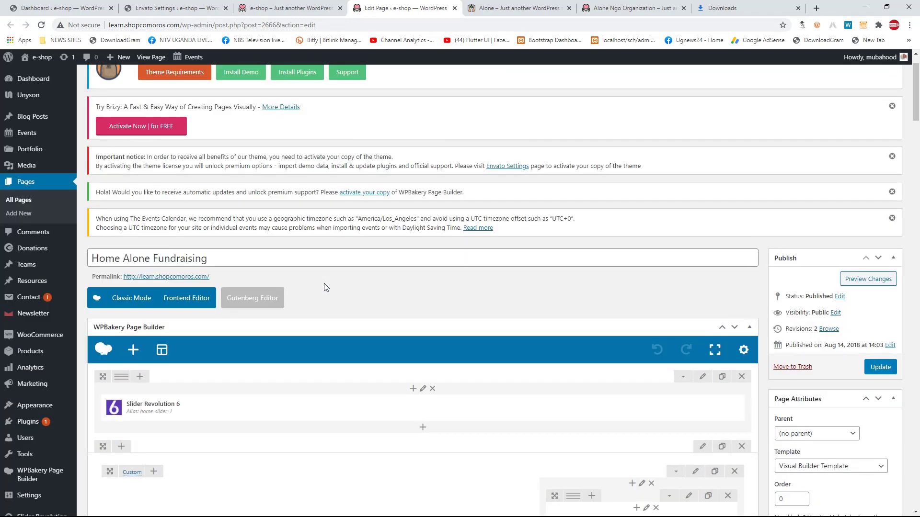
pyautogui.scroll(-3, 249, 318)
pyautogui.scroll(-3, 246, 305)
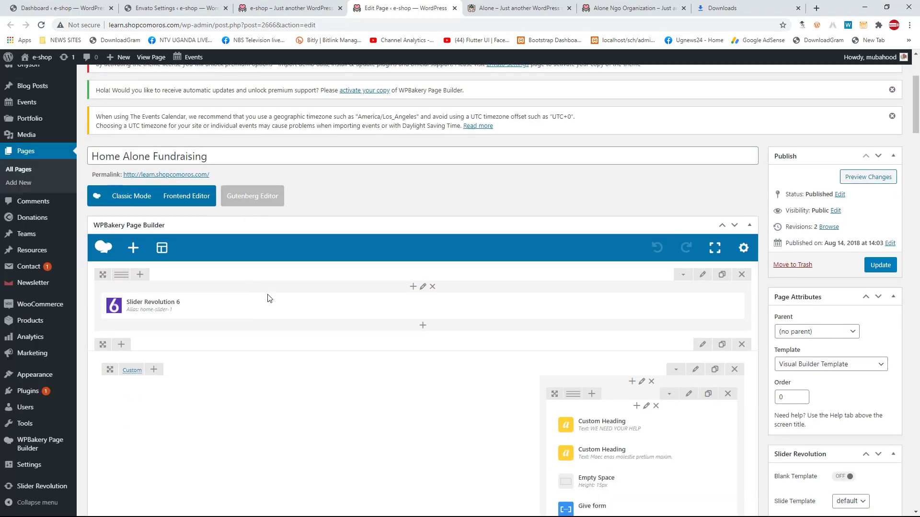
pyautogui.scroll(-2, 287, 296)
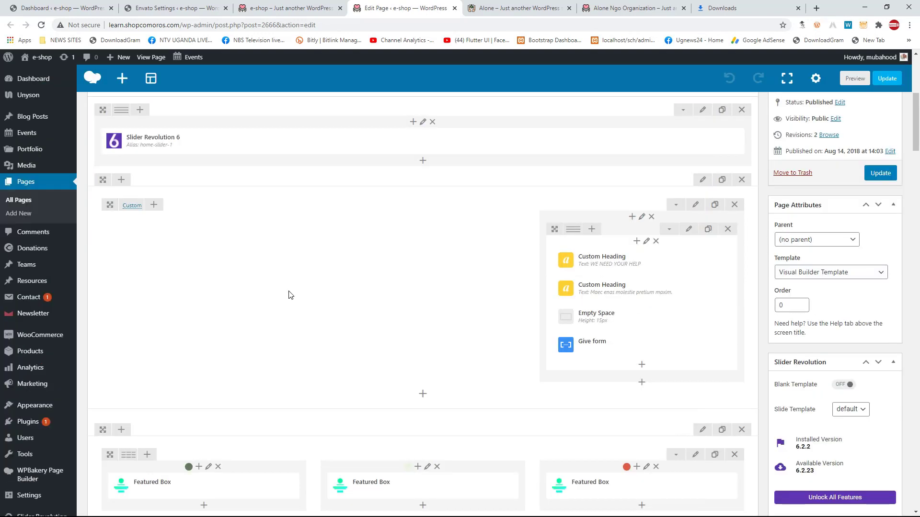
pyautogui.scroll(3, 289, 294)
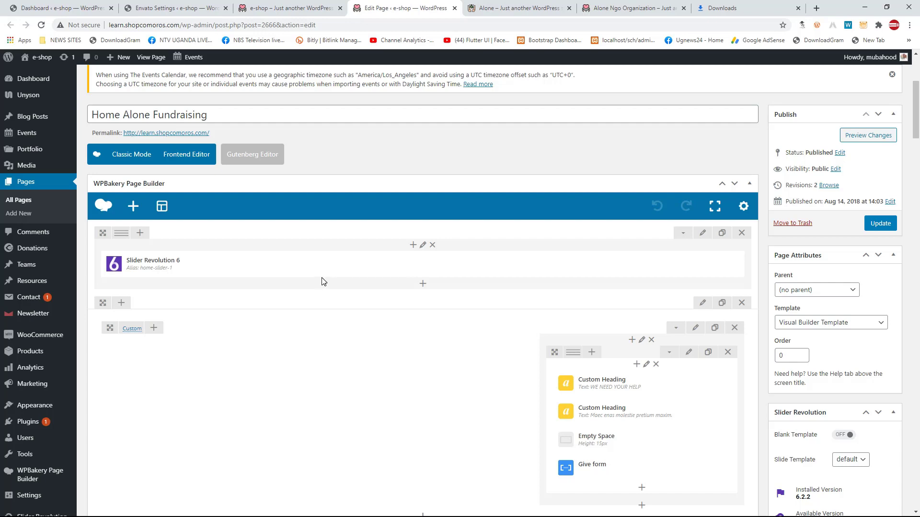
pyautogui.scroll(-4, 385, 268)
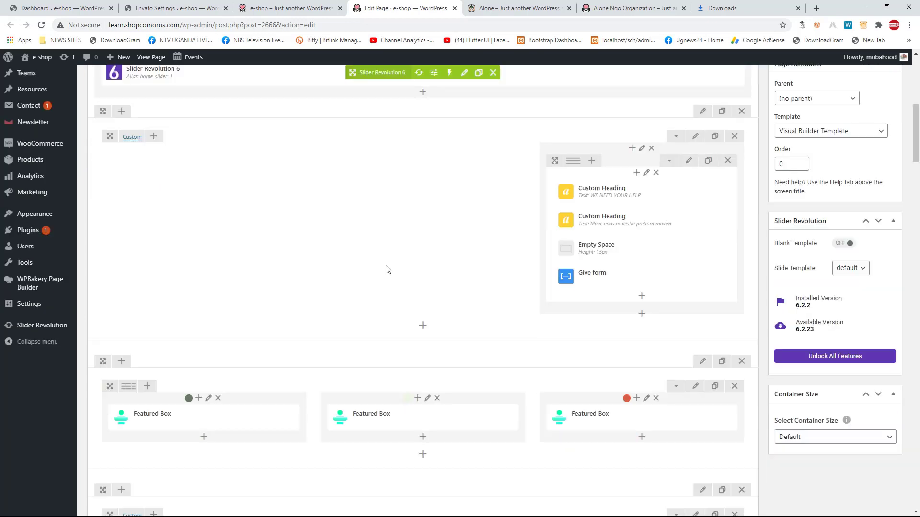
pyautogui.scroll(5, 384, 264)
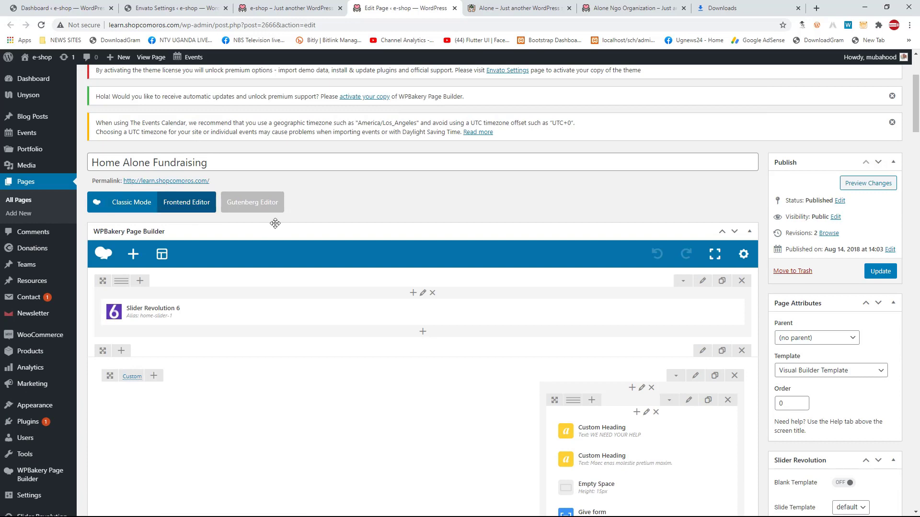
pyautogui.scroll(-6, 479, 252)
pyautogui.scroll(5, 411, 227)
pyautogui.scroll(1, 411, 227)
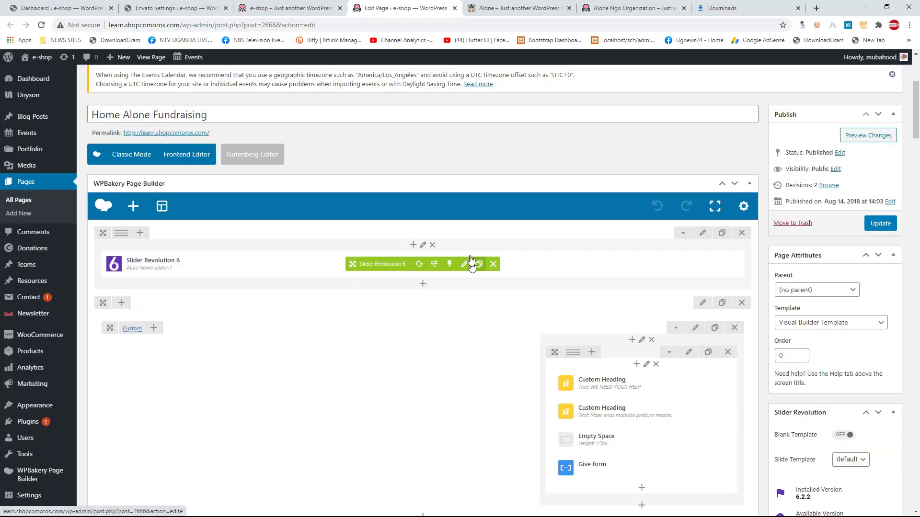
# Step: Check the beginning of the theme demo, compare the live home page's hero banner with the builder layout, and return to the editor
pyautogui.click(482, 8)
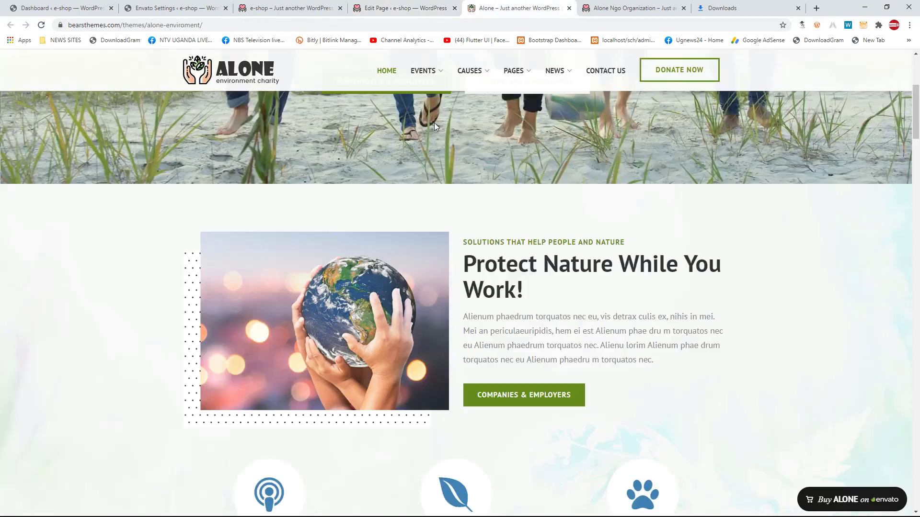
pyautogui.scroll(5, 109, 73)
pyautogui.click(281, 14)
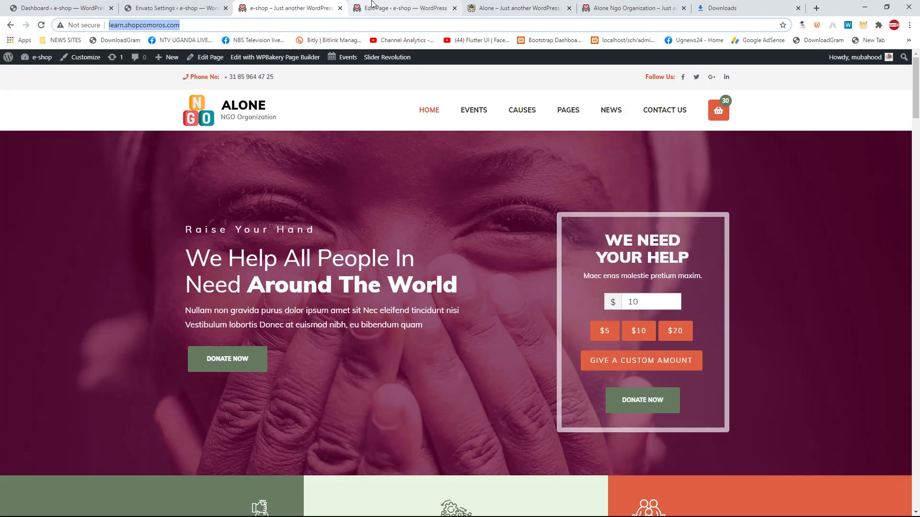
pyautogui.click(387, 4)
pyautogui.click(278, 5)
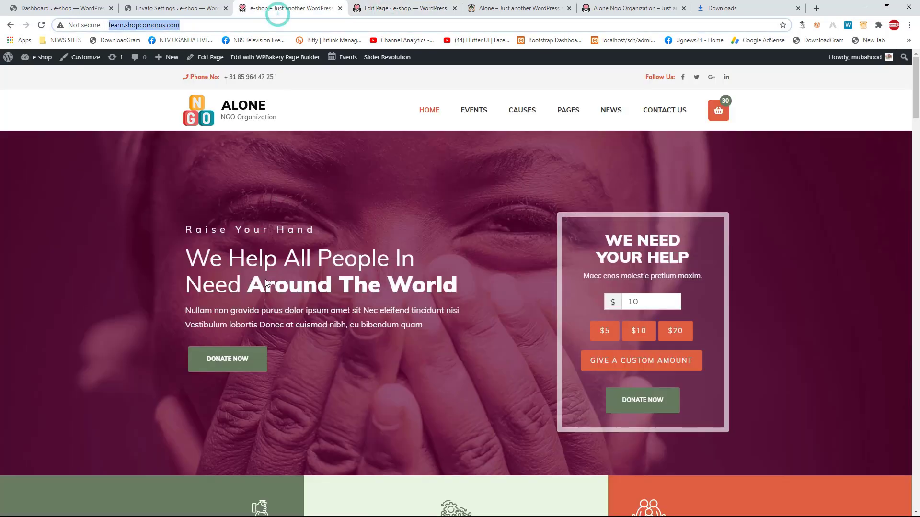
pyautogui.click(388, 10)
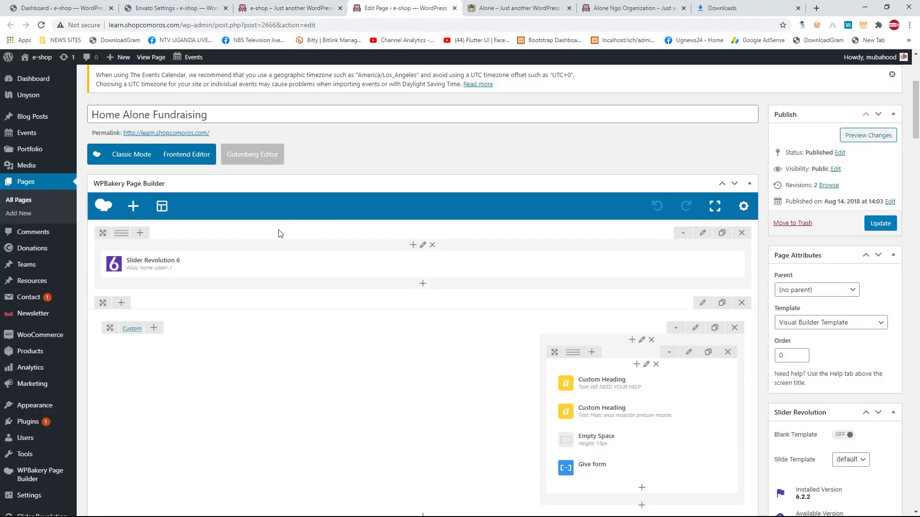
# Step: Compare the builder's Slider Revolution 6 row with the hero banner on the live home page
pyautogui.moveTo(166, 266)
pyautogui.scroll(-2, 182, 242)
pyautogui.scroll(-1, 148, 157)
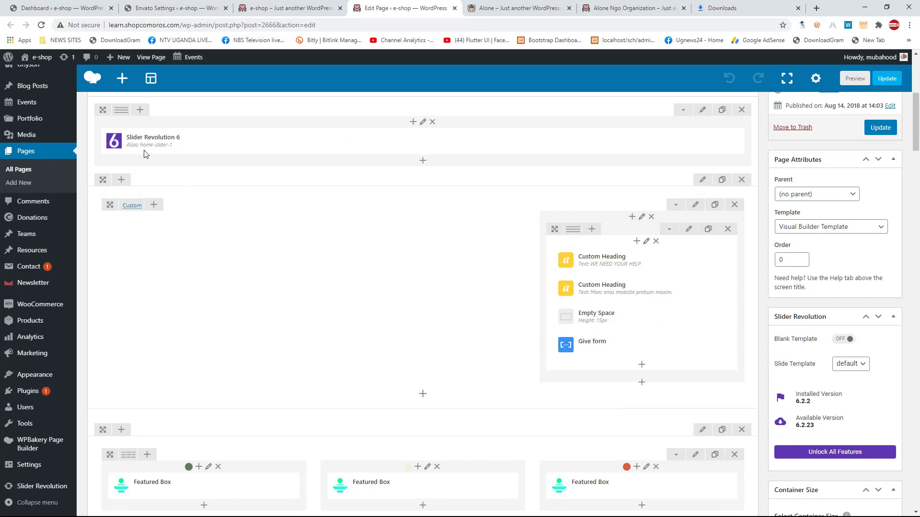
pyautogui.click(295, 9)
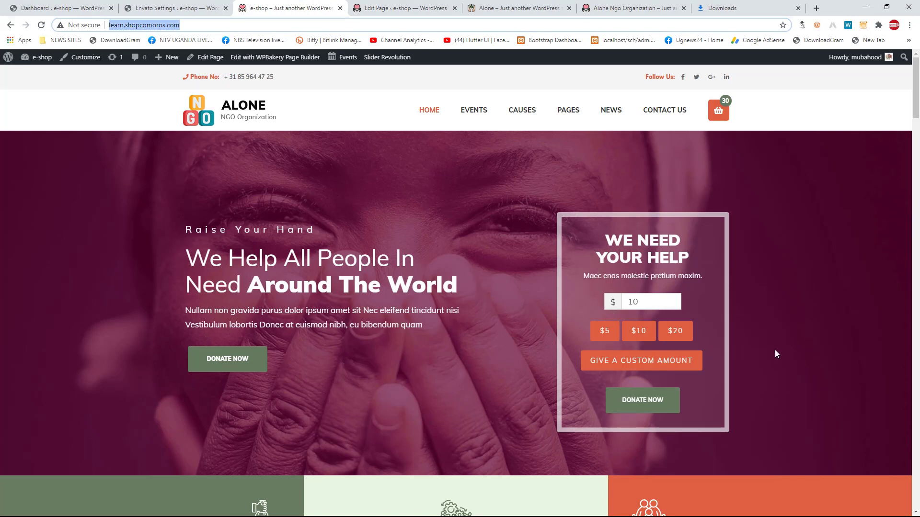
pyautogui.click(368, 8)
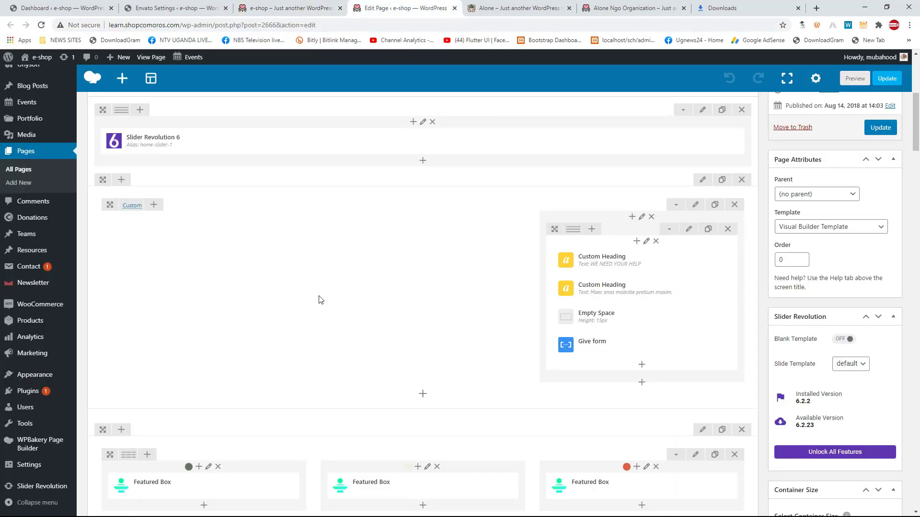
pyautogui.scroll(3, 134, 194)
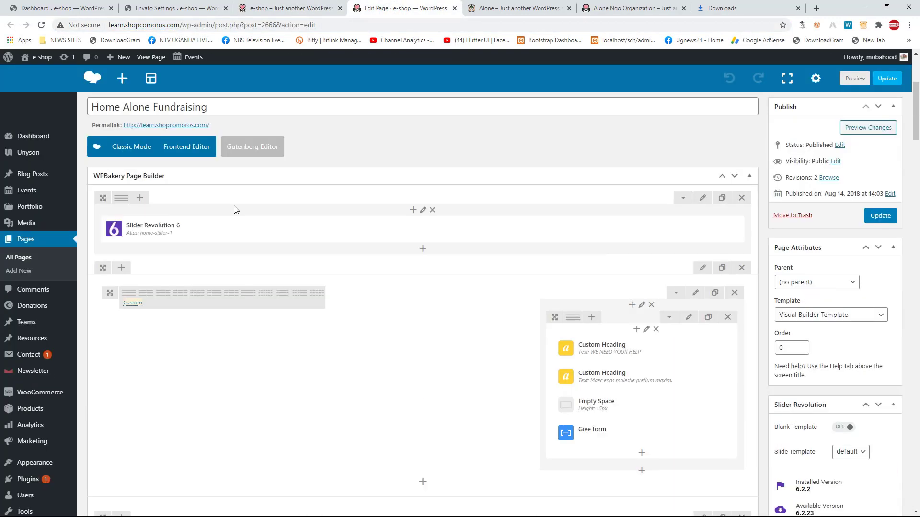
pyautogui.moveTo(425, 265)
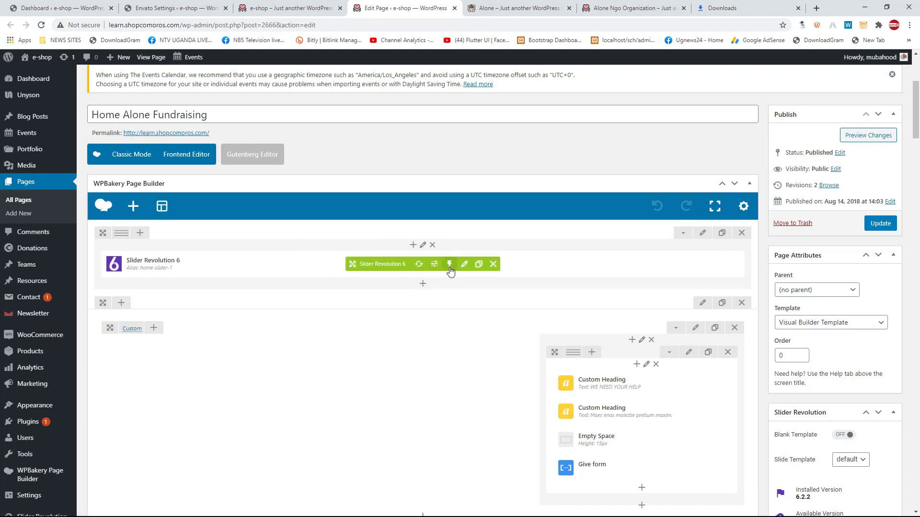
# Step: Compare the builder's column of custom headings and Give form with the donation box on the live home page
pyautogui.scroll(-3, 318, 302)
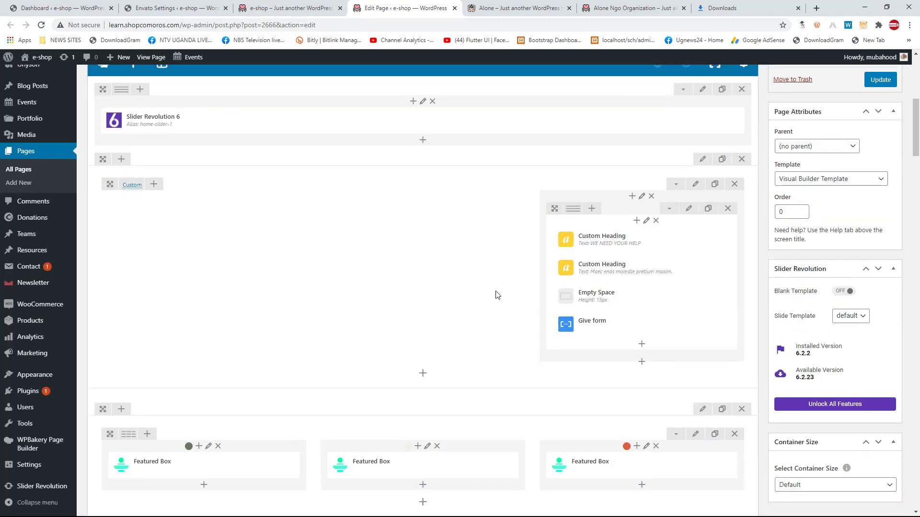
pyautogui.scroll(-2, 497, 295)
pyautogui.moveTo(606, 177)
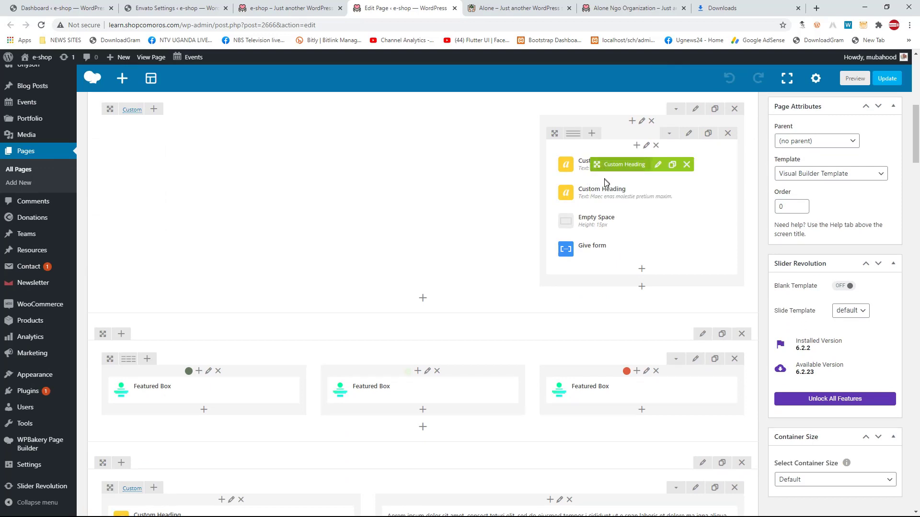
pyautogui.scroll(1, 611, 237)
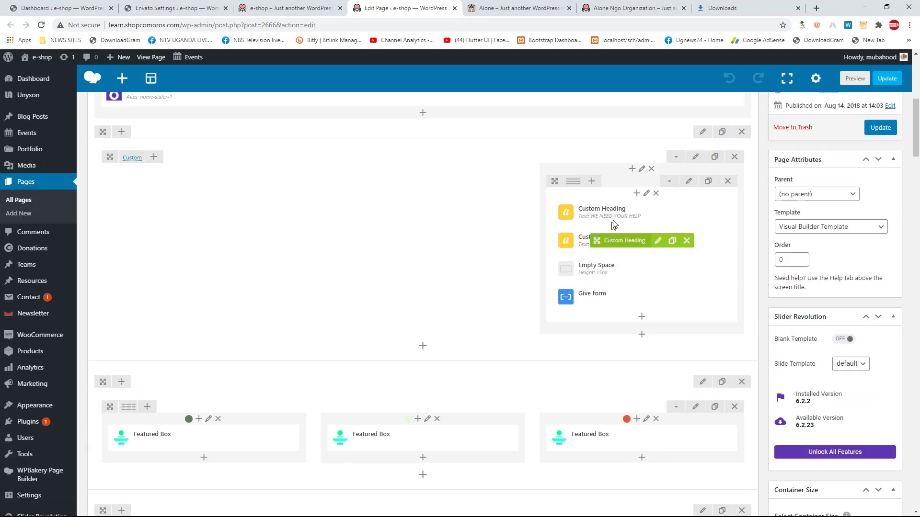
pyautogui.click(309, 9)
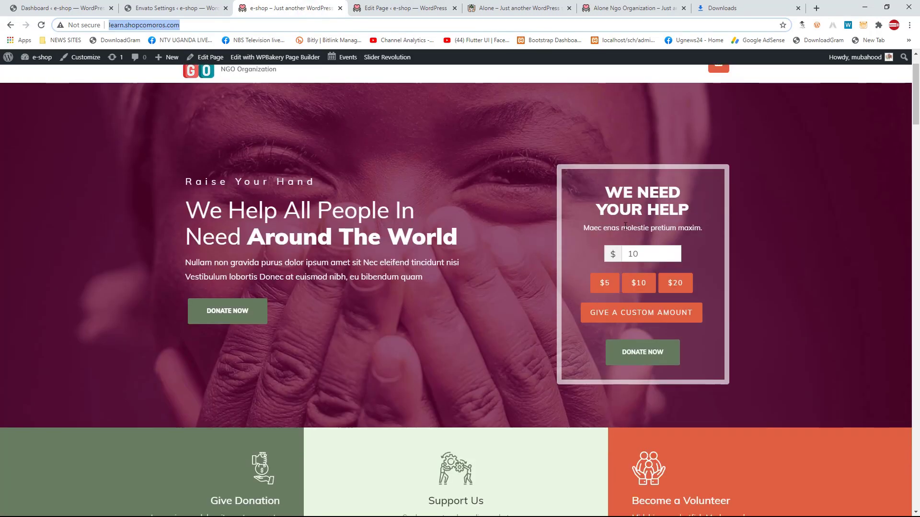
pyautogui.click(386, 8)
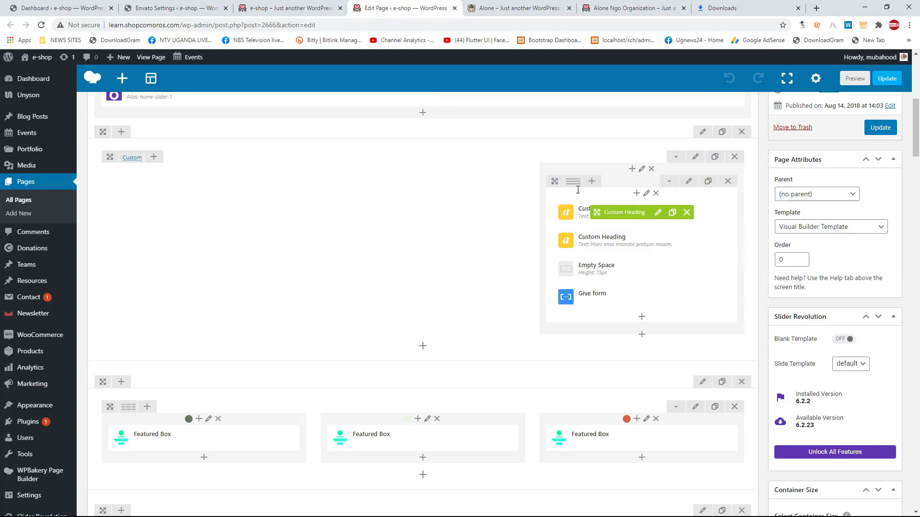
pyautogui.click(330, 7)
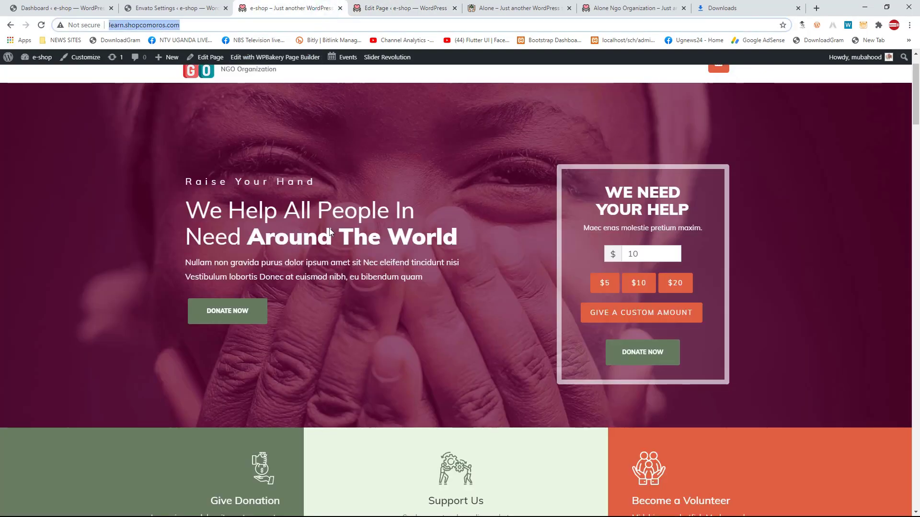
# Step: Match the three featured boxes and the 7k Countries heading and text row in the builder to their live page sections
pyautogui.scroll(-2, 316, 179)
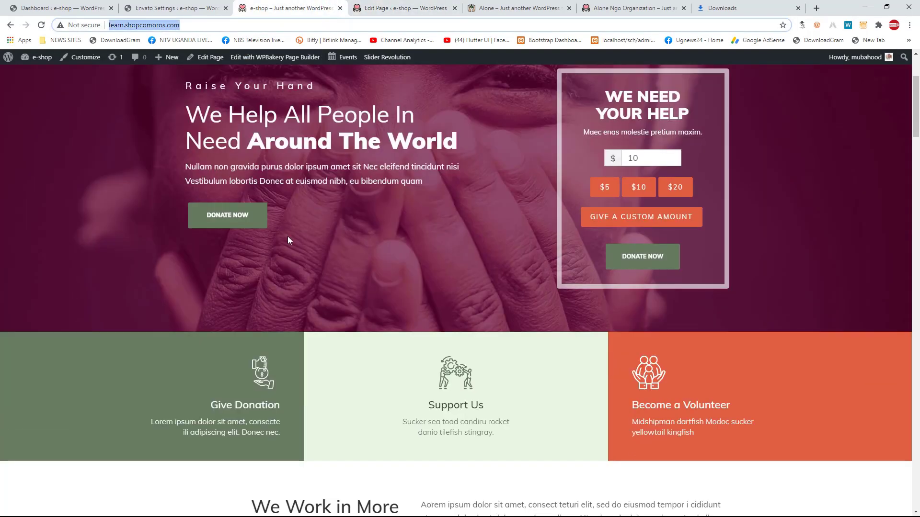
pyautogui.click(392, 7)
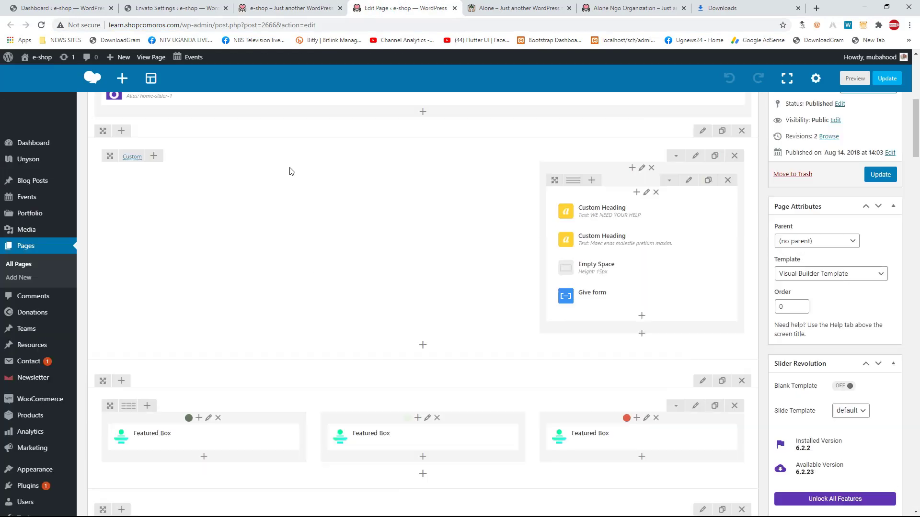
pyautogui.scroll(-4, 263, 241)
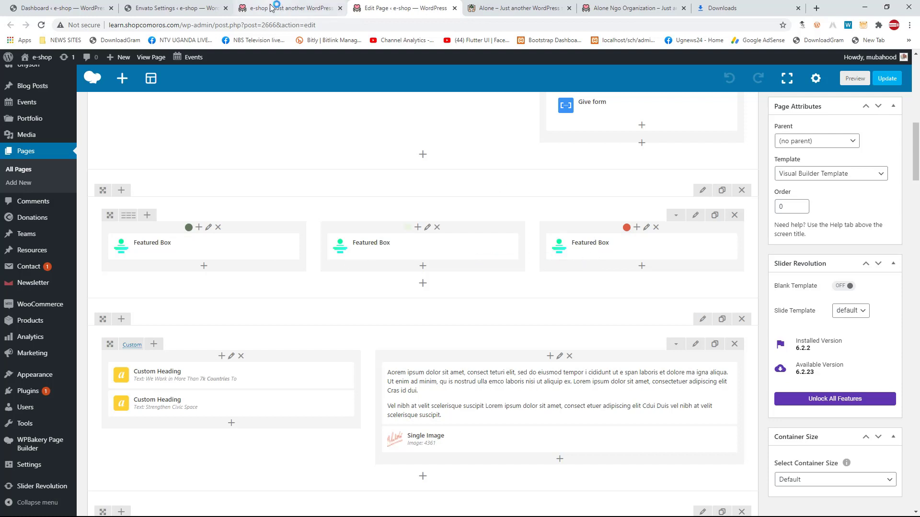
pyautogui.click(287, 8)
pyautogui.scroll(-2, 245, 324)
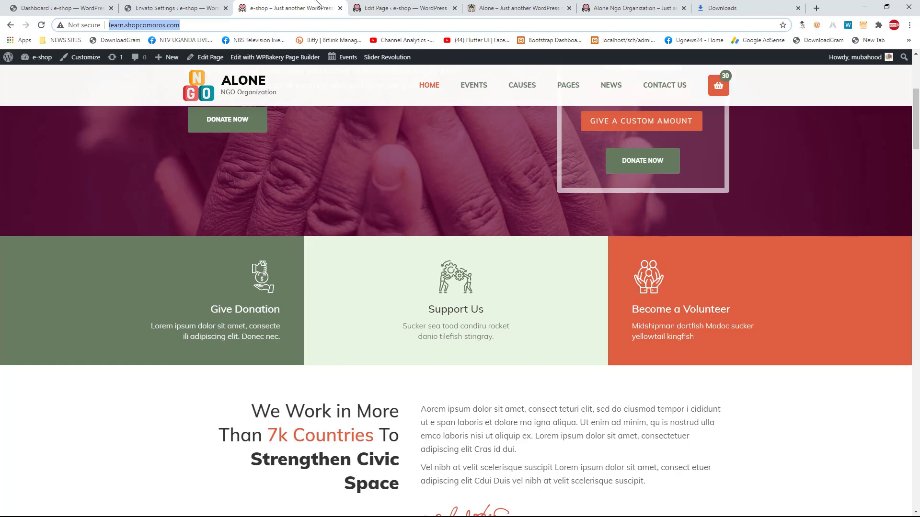
pyautogui.click(390, 8)
pyautogui.scroll(-2, 376, 318)
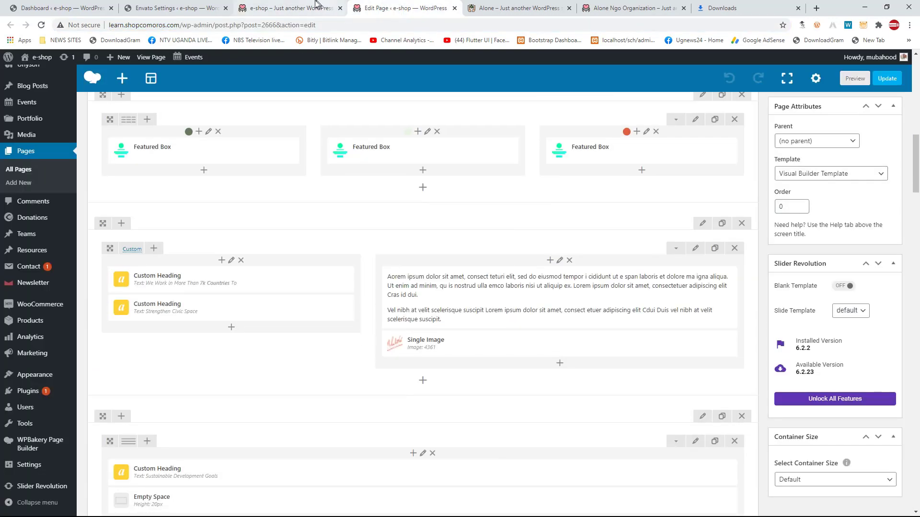
pyautogui.click(292, 8)
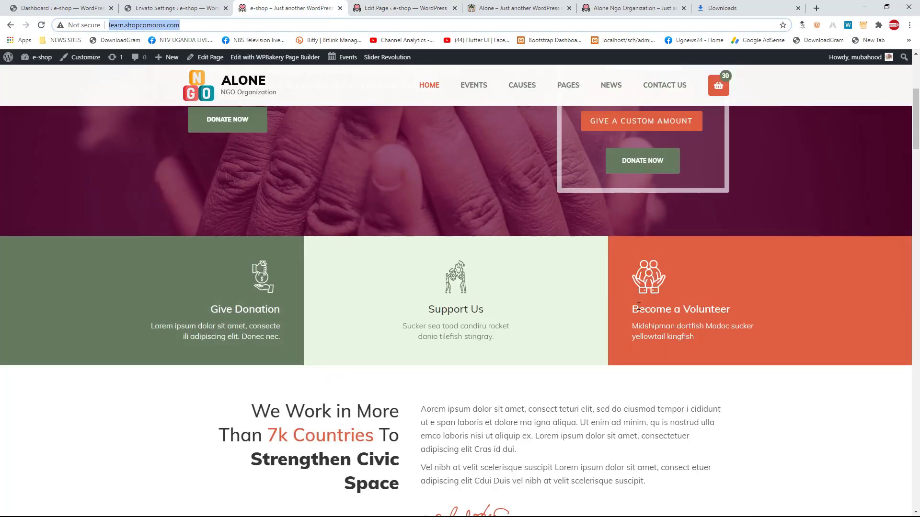
pyautogui.scroll(-2, 484, 206)
pyautogui.click(369, 9)
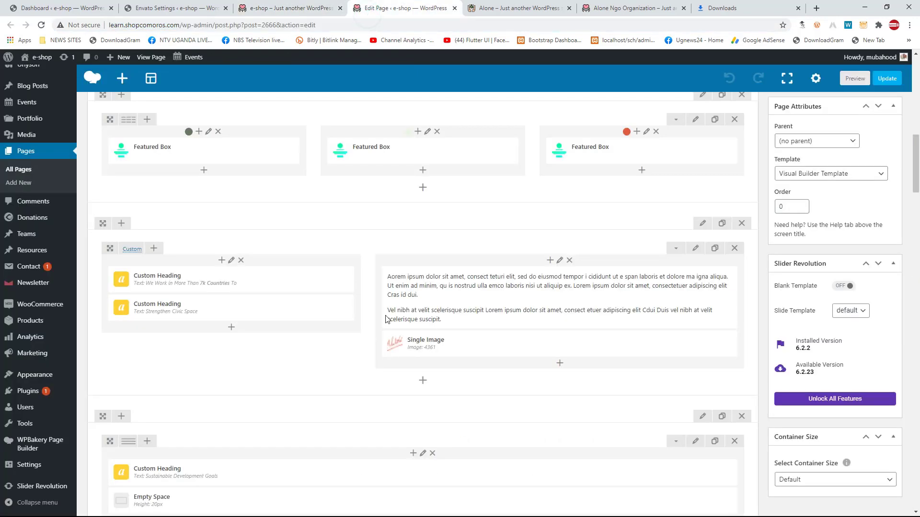
# Step: Compare the builder's Sustainable Development Goals heading and featured boxes with that section of the live home page
pyautogui.scroll(-4, 384, 314)
pyautogui.scroll(-1, 239, 273)
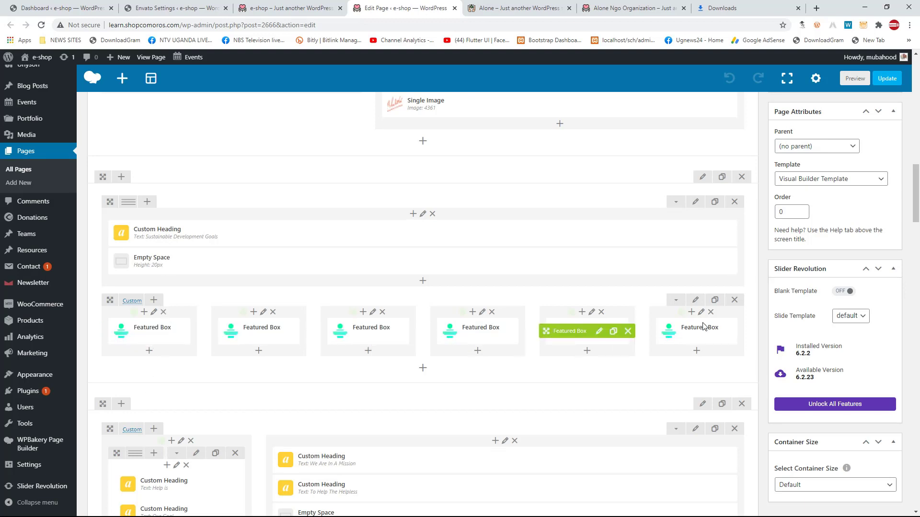
pyautogui.click(309, 14)
pyautogui.scroll(-7, 334, 221)
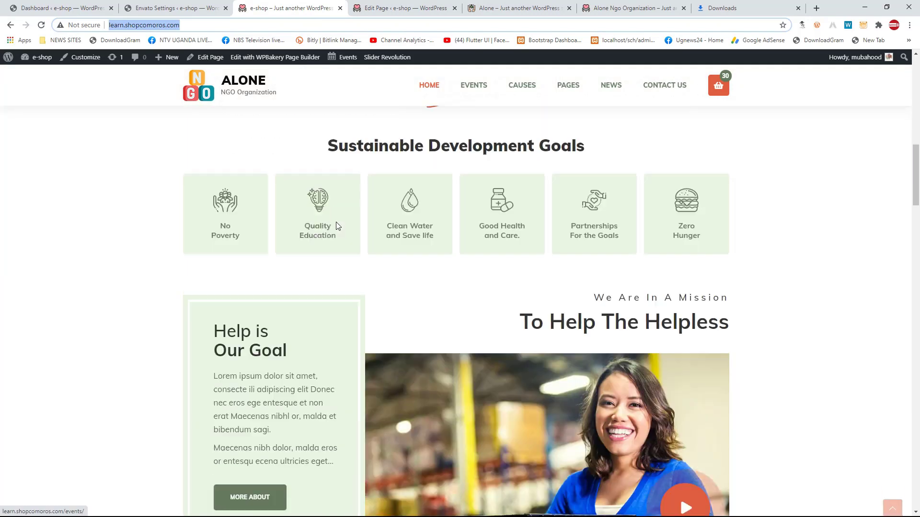
pyautogui.scroll(4, 344, 213)
pyautogui.scroll(-2, 366, 324)
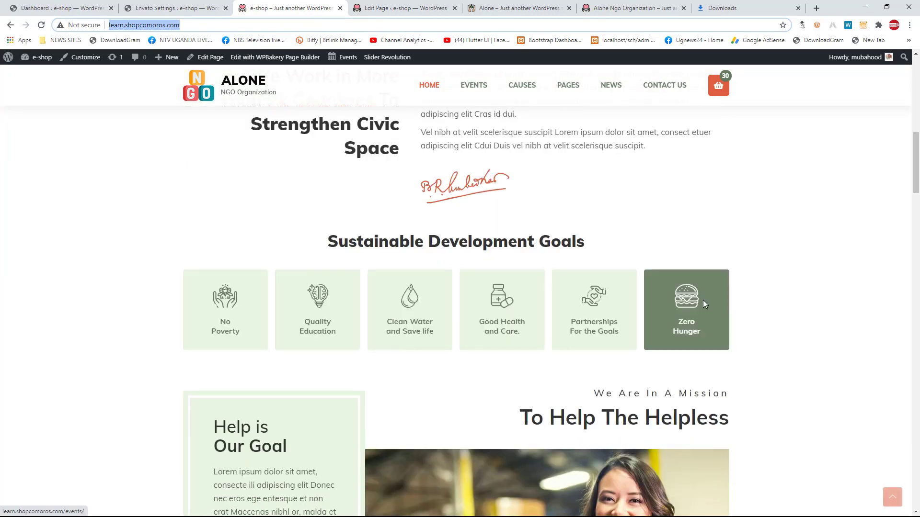
# Step: Compare the live page's Help is Our Goal box and To Help The Helpless video section with their builder row
pyautogui.scroll(-4, 534, 294)
pyautogui.scroll(-2, 483, 287)
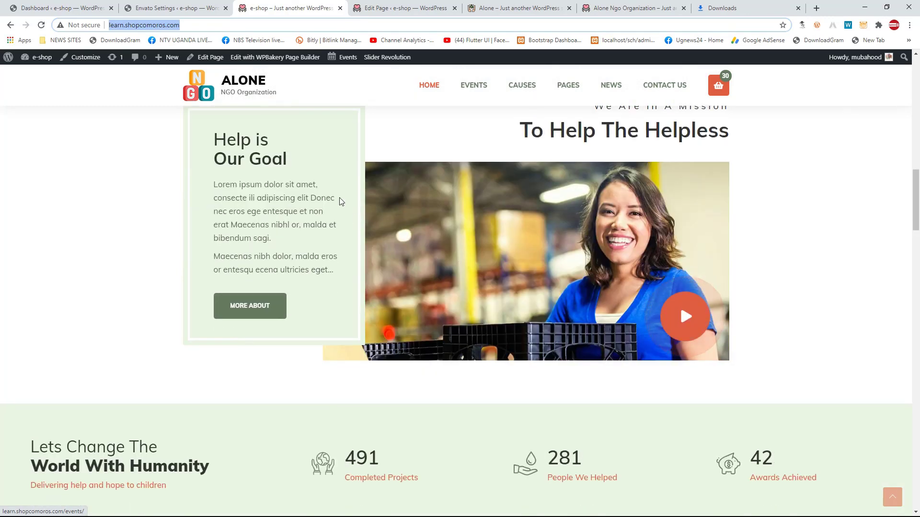
pyautogui.scroll(1, 497, 207)
pyautogui.click(402, 5)
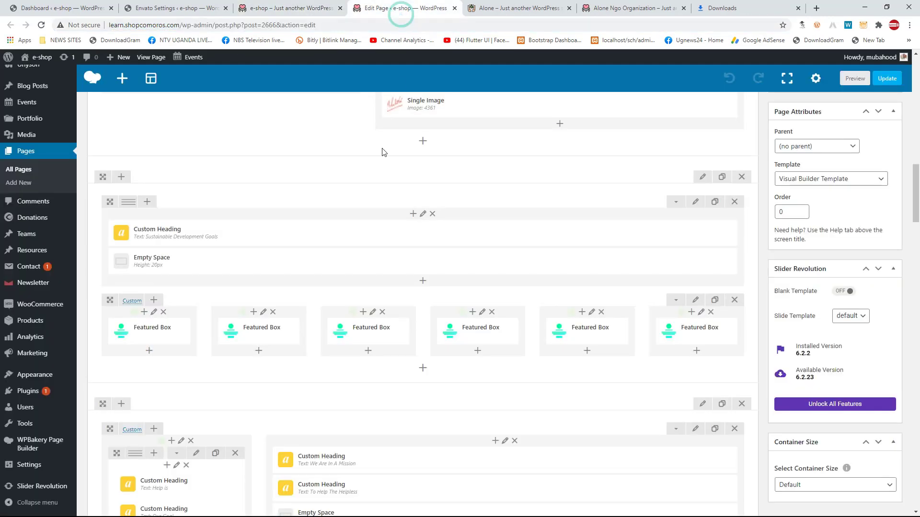
pyautogui.scroll(-6, 347, 238)
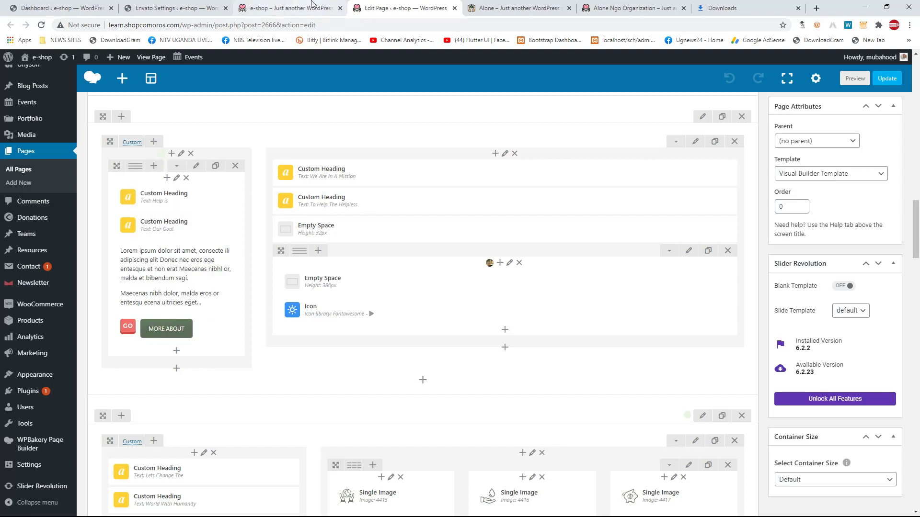
pyautogui.click(312, 7)
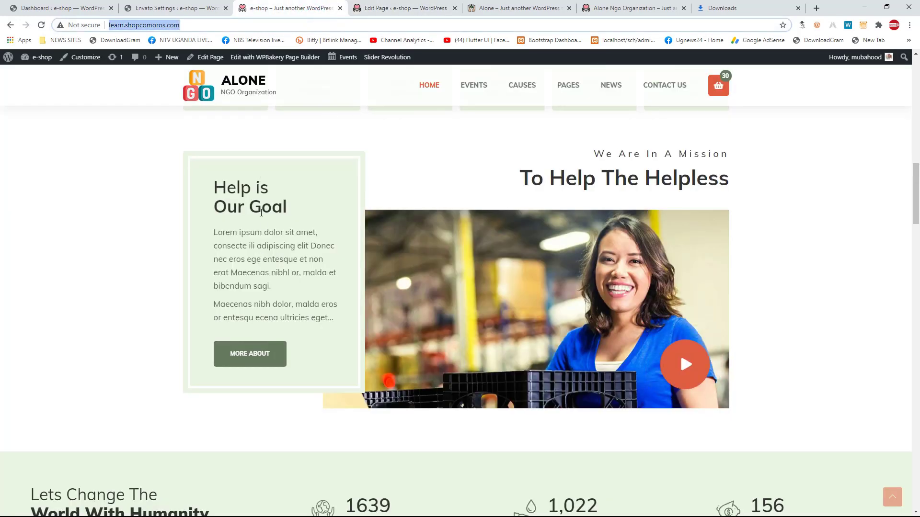
# Step: Check the live page from the World With Humanity counters to the charity banner, and find the Counter Up row in the builder
pyautogui.scroll(-2, 267, 320)
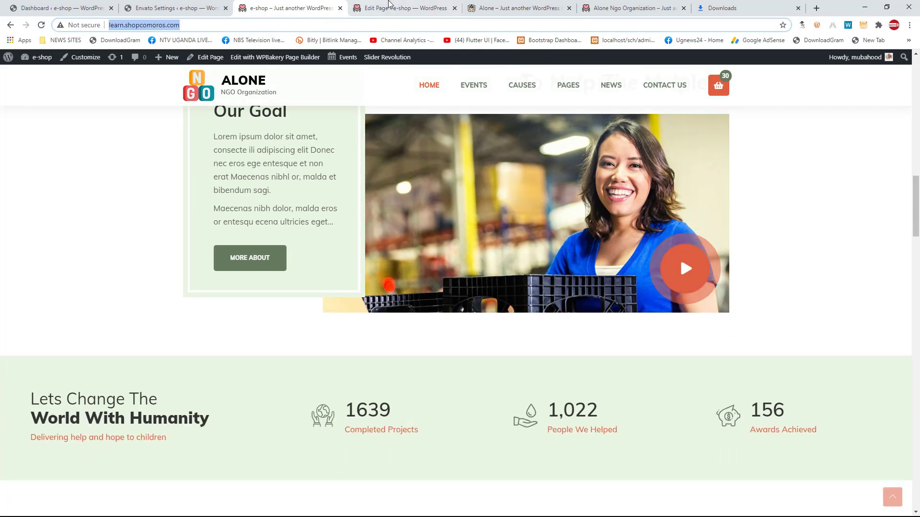
pyautogui.click(392, 10)
pyautogui.click(290, 8)
pyautogui.scroll(-2, 327, 197)
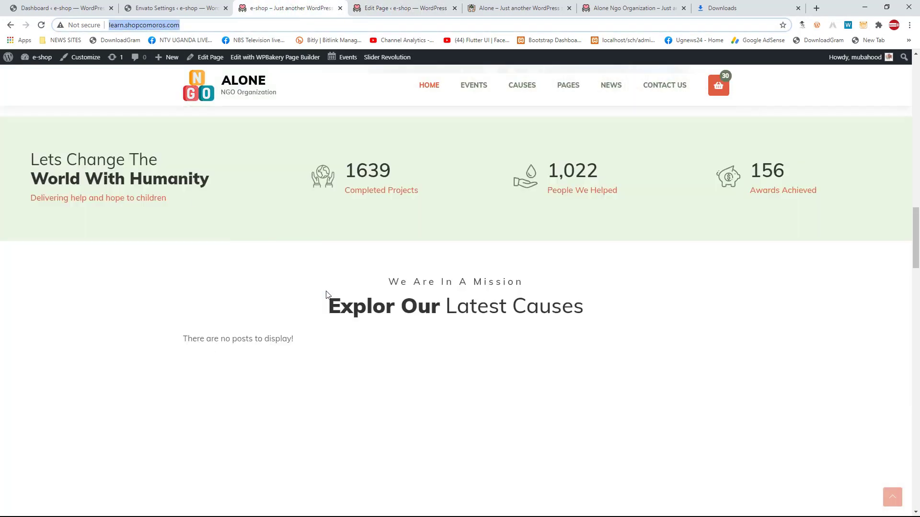
pyautogui.press('F5')
pyautogui.scroll(-5, 326, 294)
pyautogui.scroll(6, 326, 295)
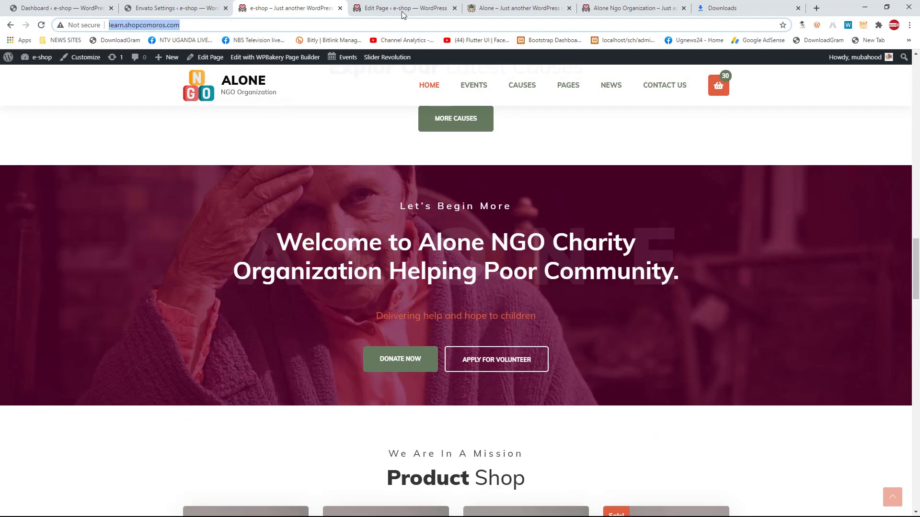
pyautogui.click(416, 6)
pyautogui.scroll(-3, 373, 328)
pyautogui.scroll(1, 384, 297)
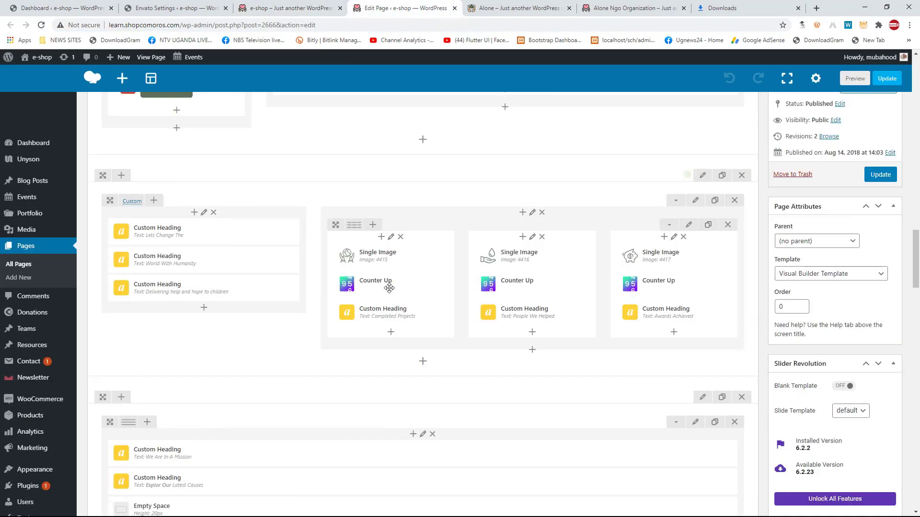
# Step: Examine the remaining builder rows down to the newsletter row, check the live page's lower sections, and return to the editor
pyautogui.scroll(-7, 390, 274)
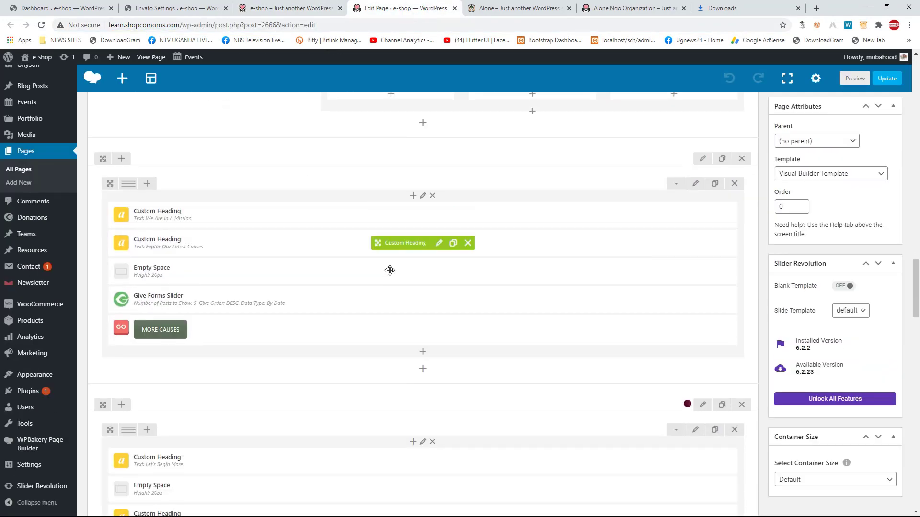
pyautogui.scroll(-10, 391, 274)
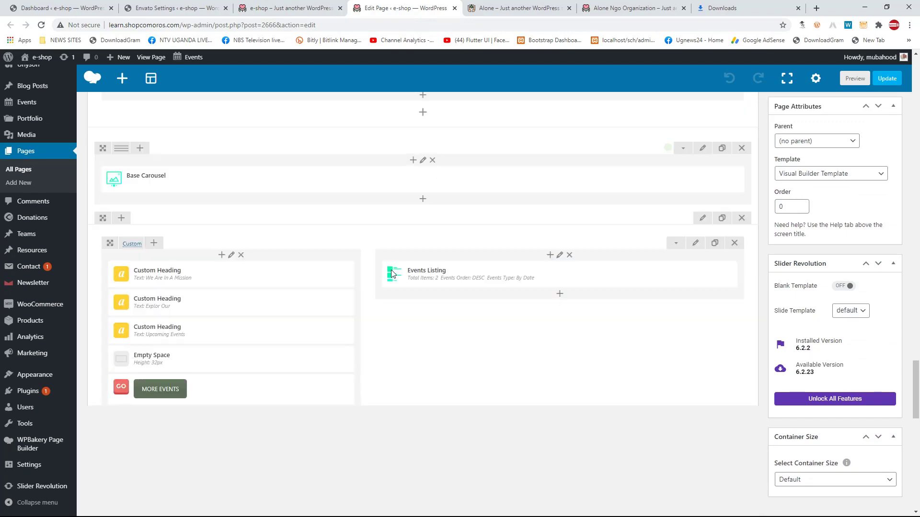
pyautogui.scroll(-8, 392, 274)
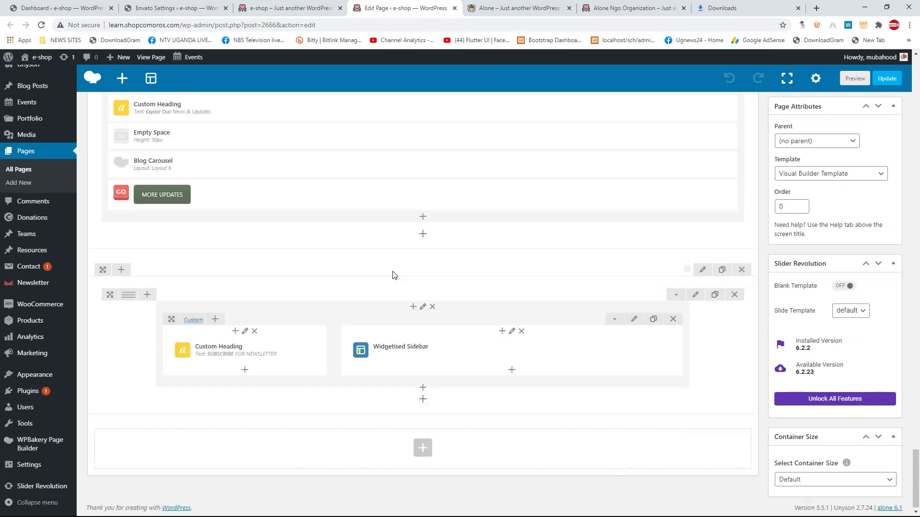
pyautogui.click(287, 8)
pyautogui.scroll(-10, 286, 286)
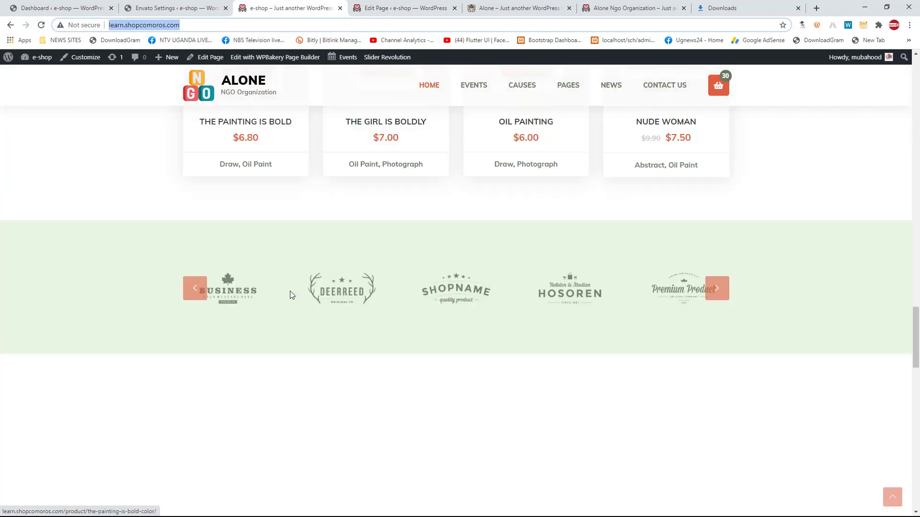
pyautogui.scroll(-12, 295, 297)
pyautogui.scroll(15, 295, 292)
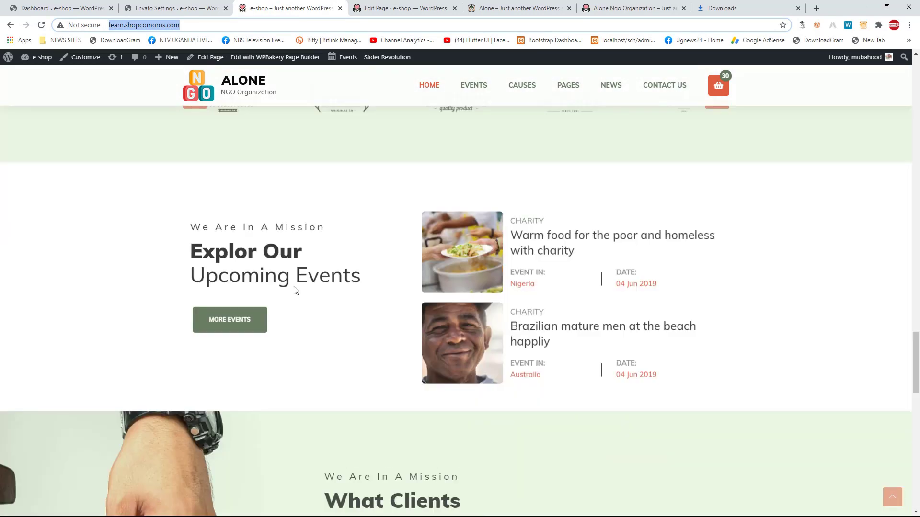
pyautogui.scroll(-2, 297, 289)
pyautogui.click(405, 9)
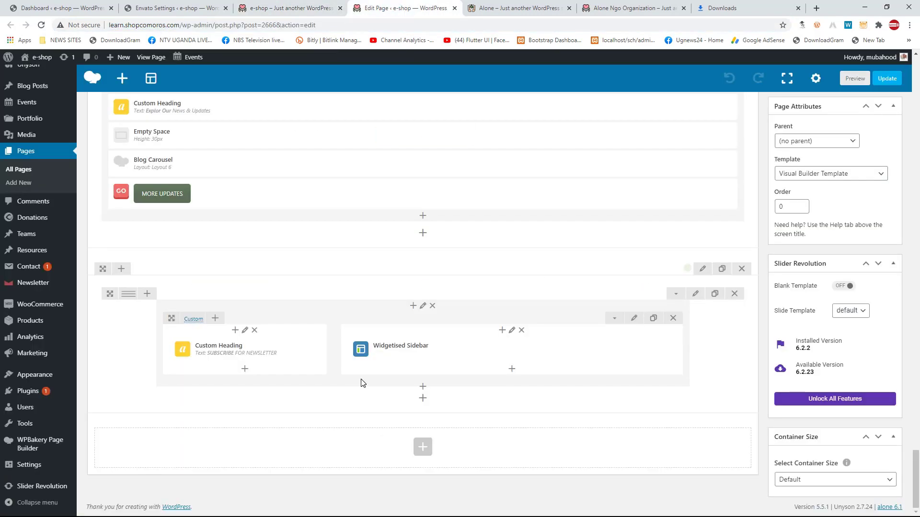
# Step: Check the live home page up to its hero banner and donation form, and find the matching first rows in the page builder
pyautogui.scroll(20, 367, 384)
pyautogui.click(316, 13)
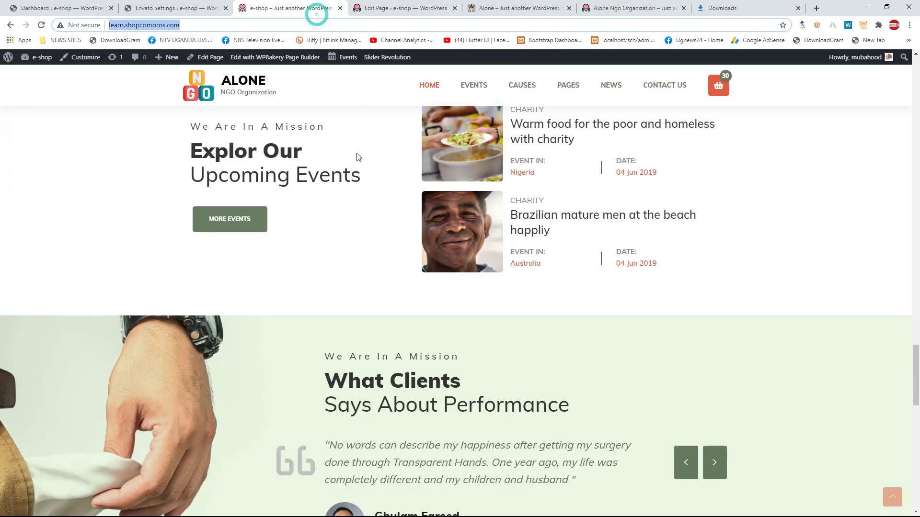
pyautogui.scroll(20, 427, 319)
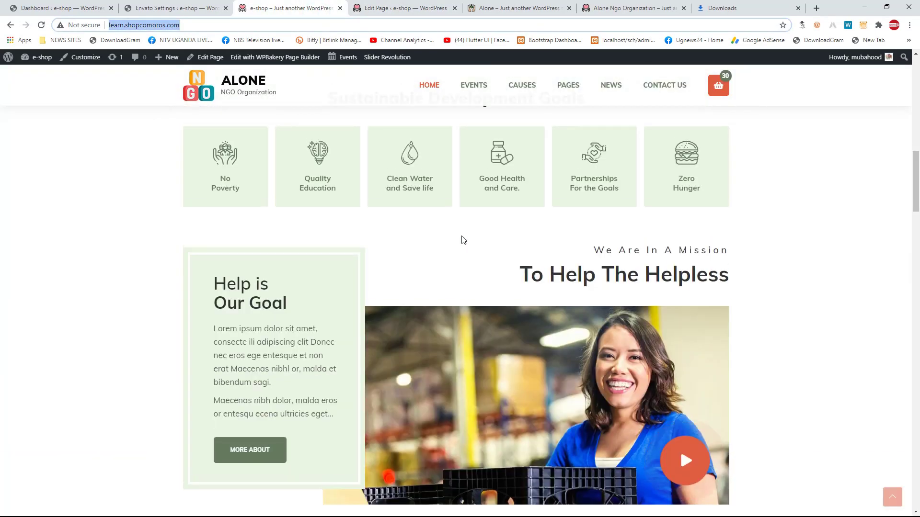
pyautogui.scroll(10, 463, 240)
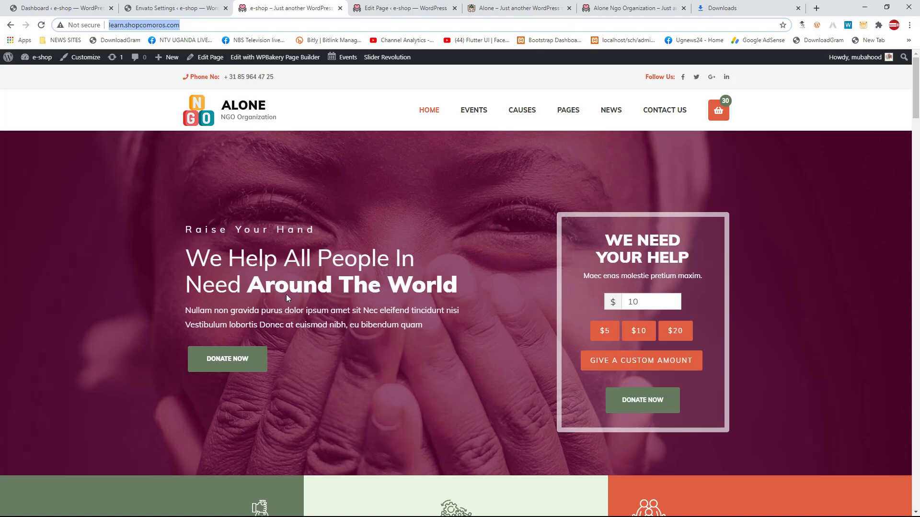
pyautogui.click(404, 8)
pyautogui.scroll(10, 489, 258)
pyautogui.scroll(15, 494, 261)
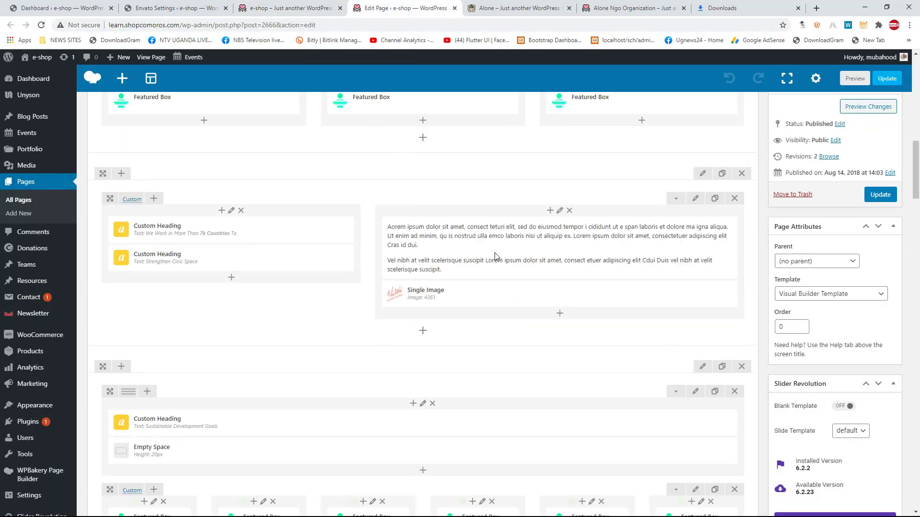
pyautogui.scroll(-7, 480, 232)
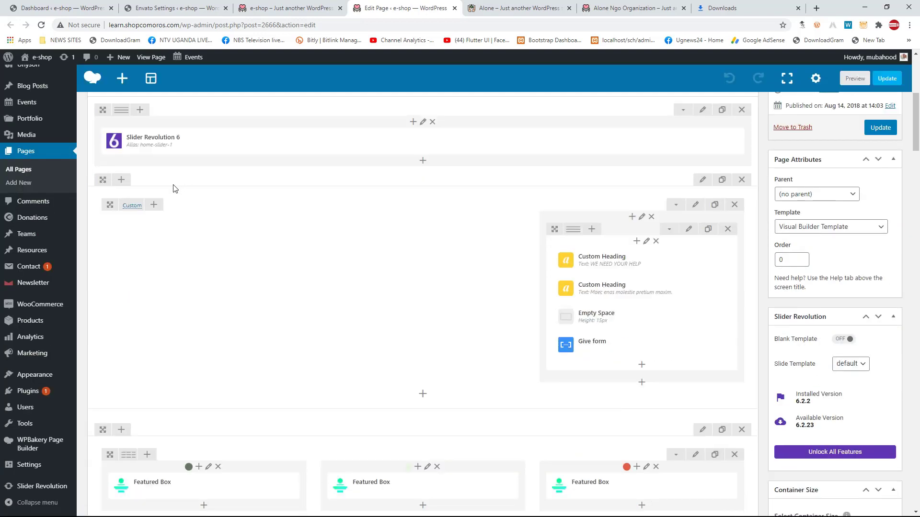
# Step: Open the home-slider-1 Slider Revolution 6 element of the first row in the slider editor
pyautogui.moveTo(170, 147)
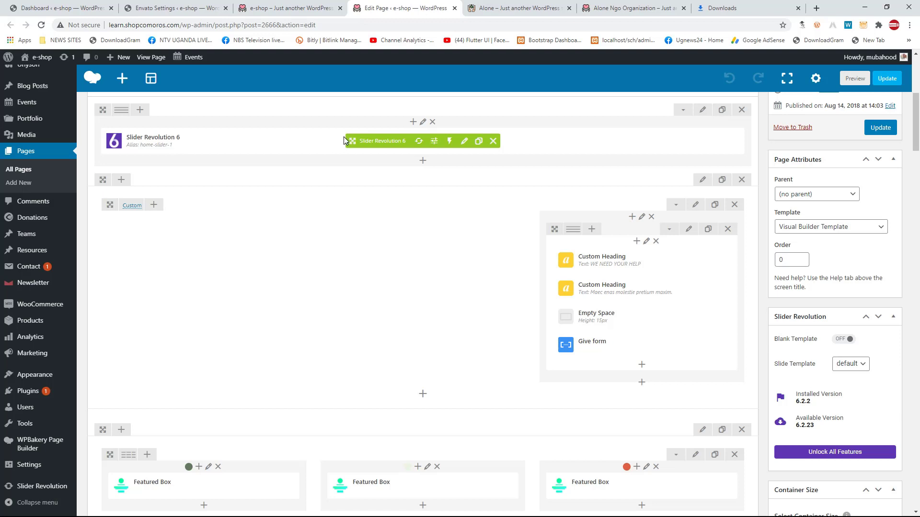
pyautogui.scroll(3, 453, 216)
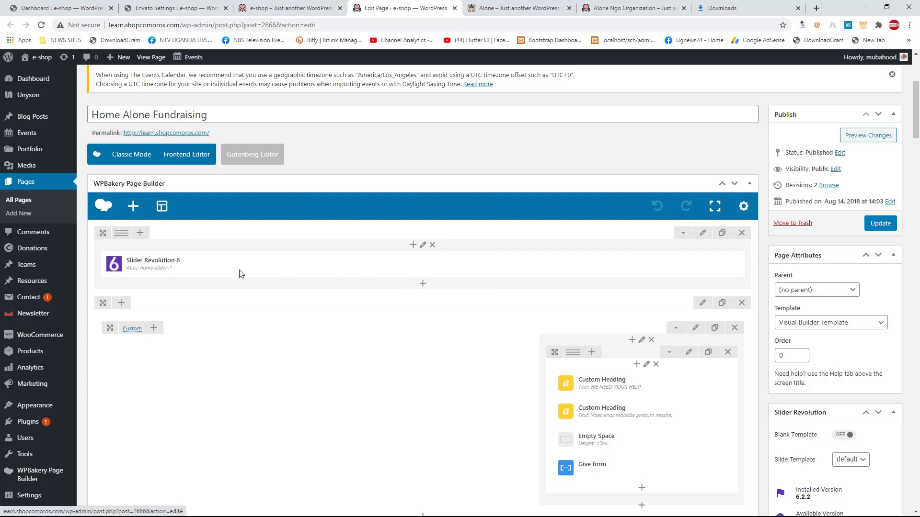
pyautogui.moveTo(168, 268)
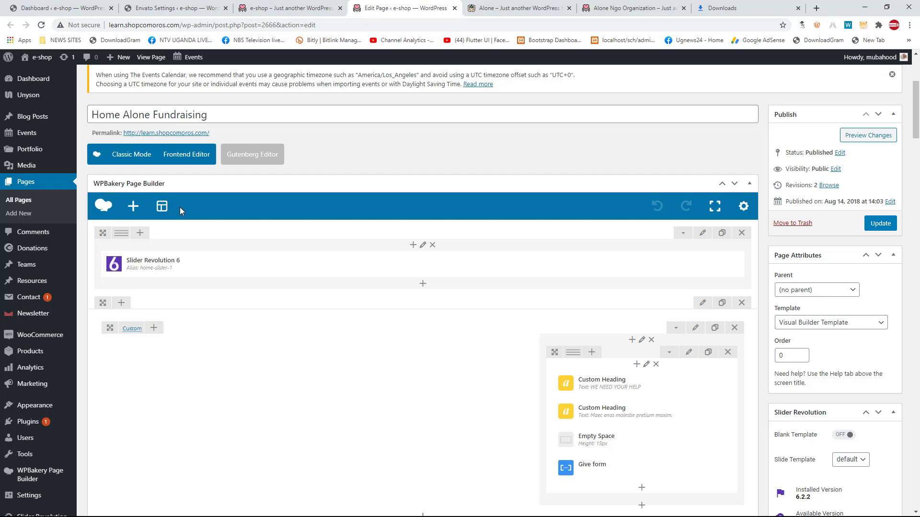
pyautogui.moveTo(357, 265)
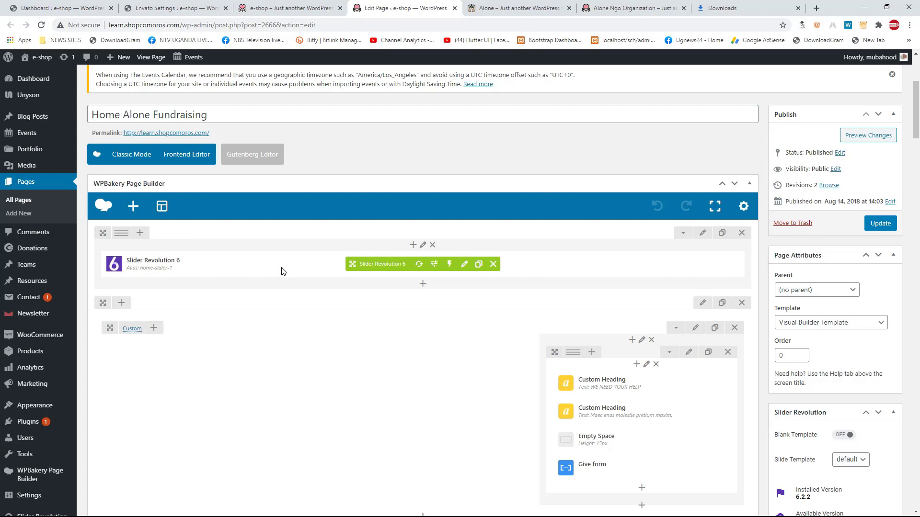
pyautogui.click(464, 266)
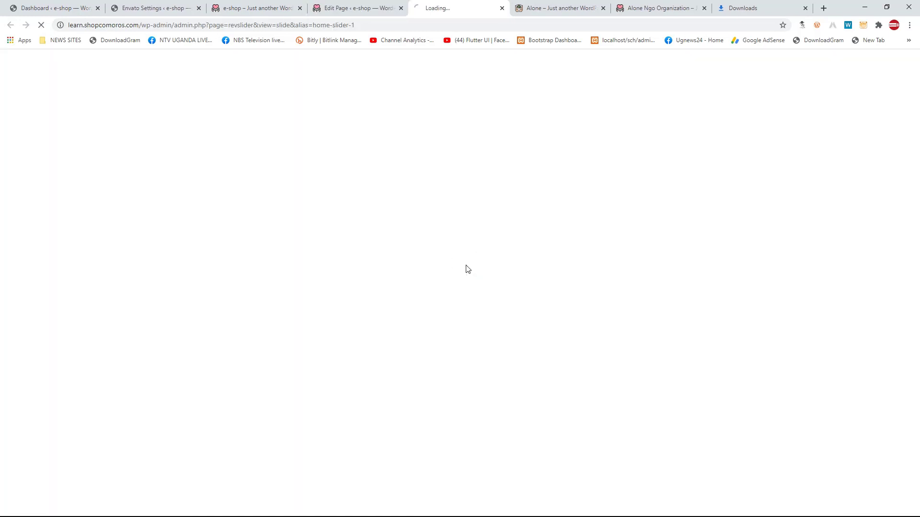
# Step: Check the slider editor, page editor and live site tabs, and reload the home page's edit screen
pyautogui.click(366, 7)
pyautogui.click(448, 8)
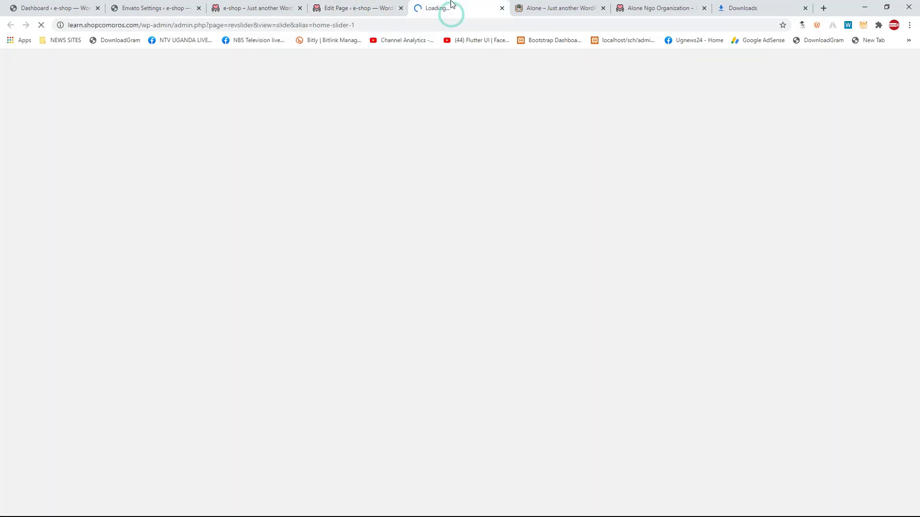
pyautogui.click(346, 9)
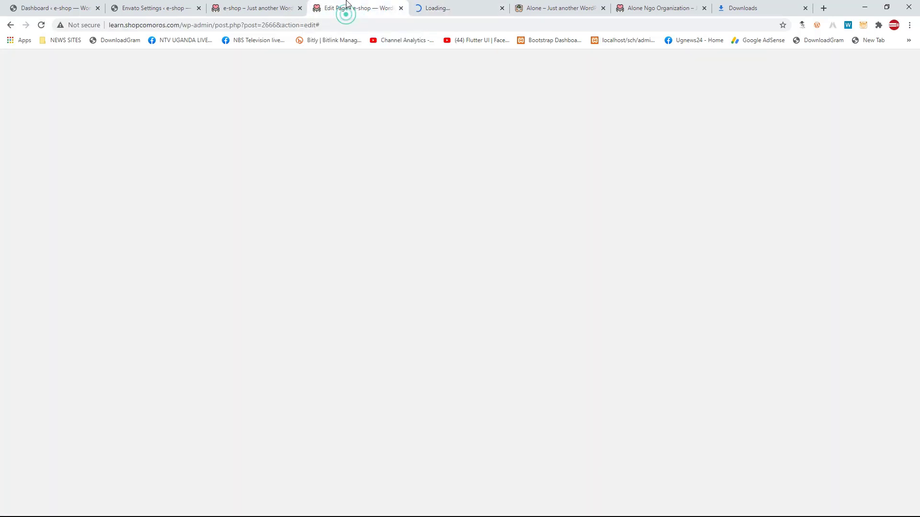
pyautogui.click(440, 9)
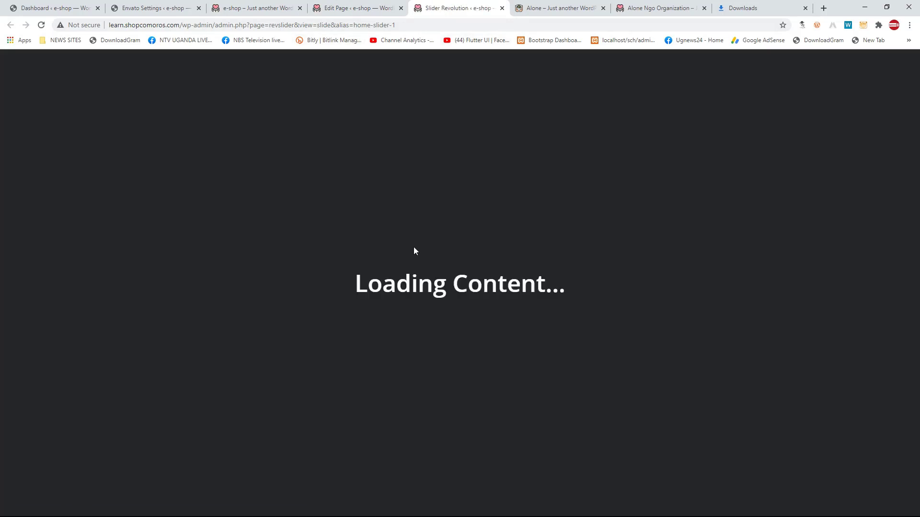
pyautogui.click(356, 6)
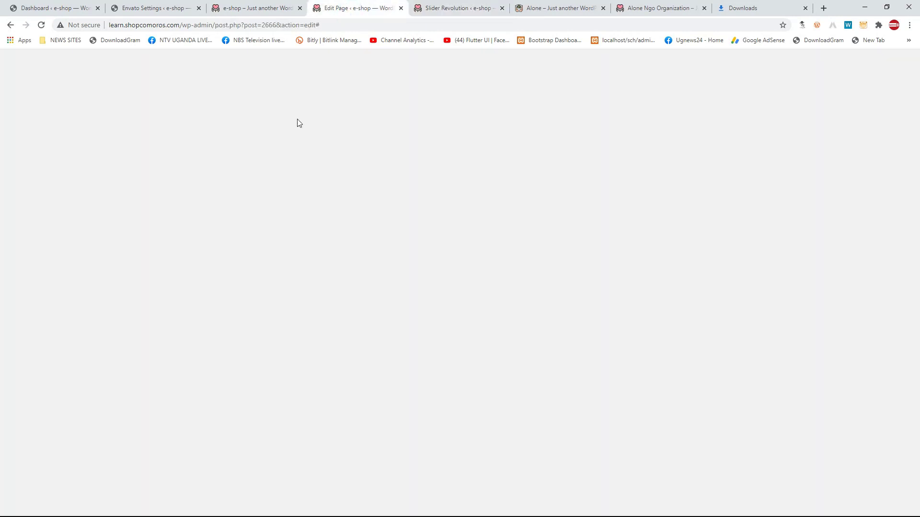
pyautogui.click(265, 6)
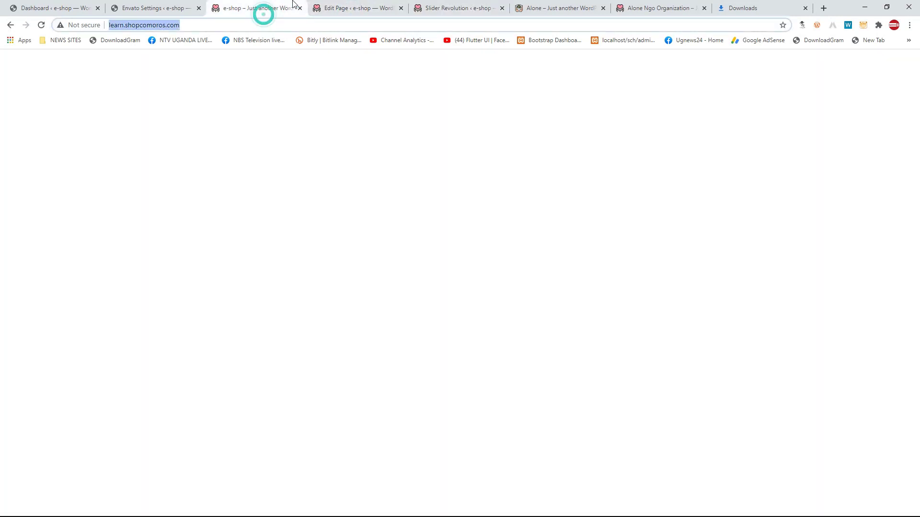
pyautogui.click(350, 6)
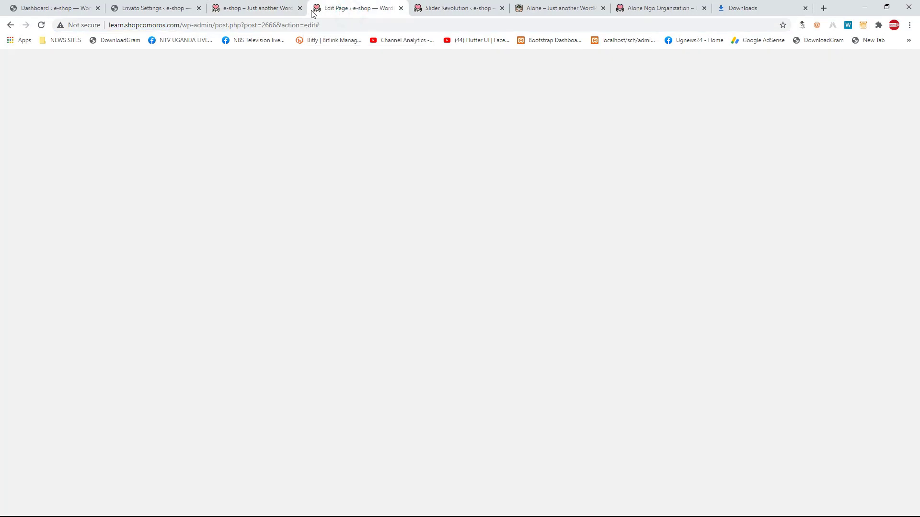
pyautogui.click(41, 26)
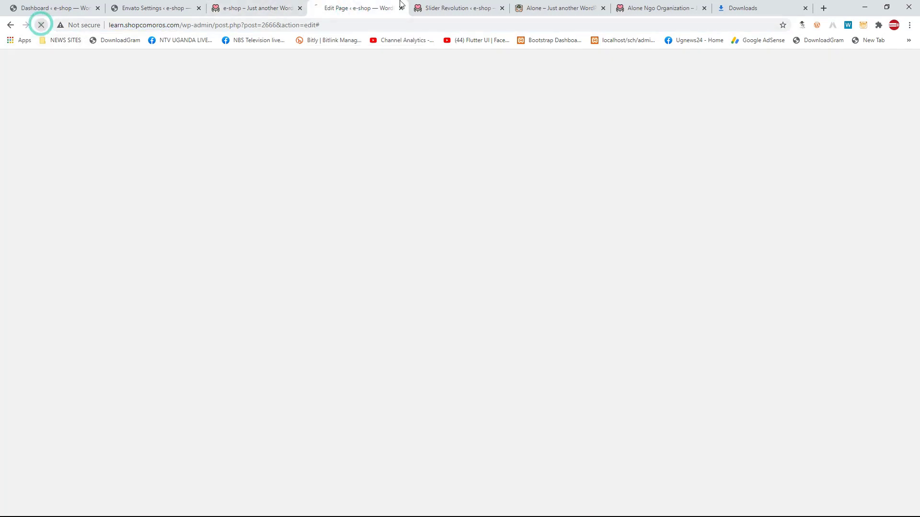
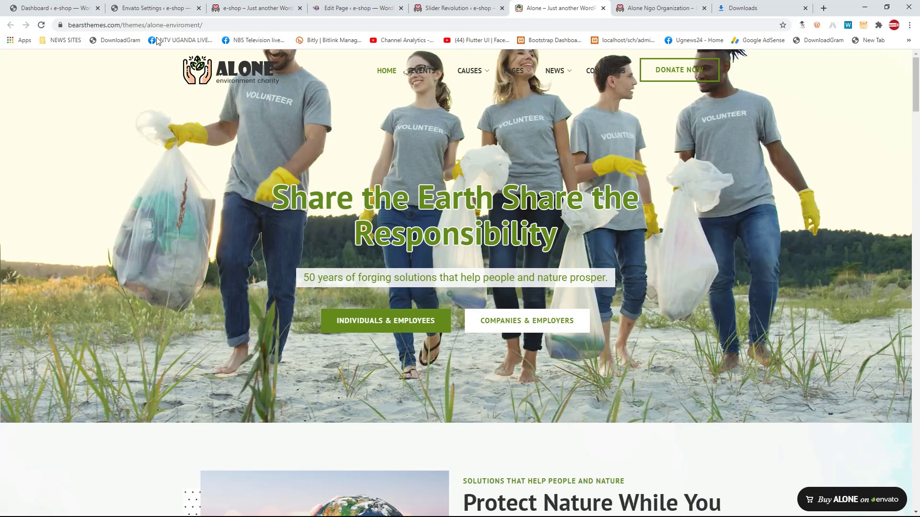
# Step: Reload the Alone environment demo page, look over its hero section, and return to the slider editor
pyautogui.click(42, 25)
pyautogui.scroll(-3, 525, 119)
pyautogui.scroll(3, 525, 120)
pyautogui.click(469, 14)
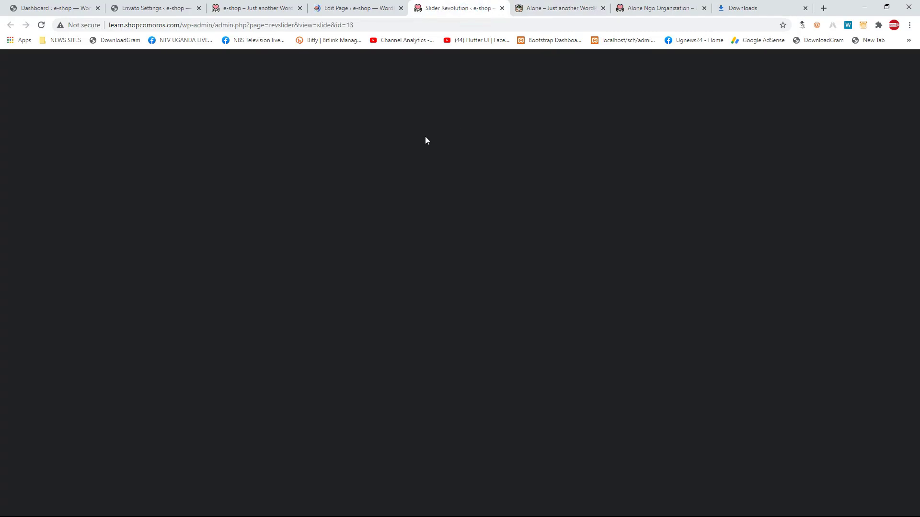
# Step: View the block settings of the page's Slider Revolution 6 element, dismissing the registration offer, and close them
pyautogui.click(364, 8)
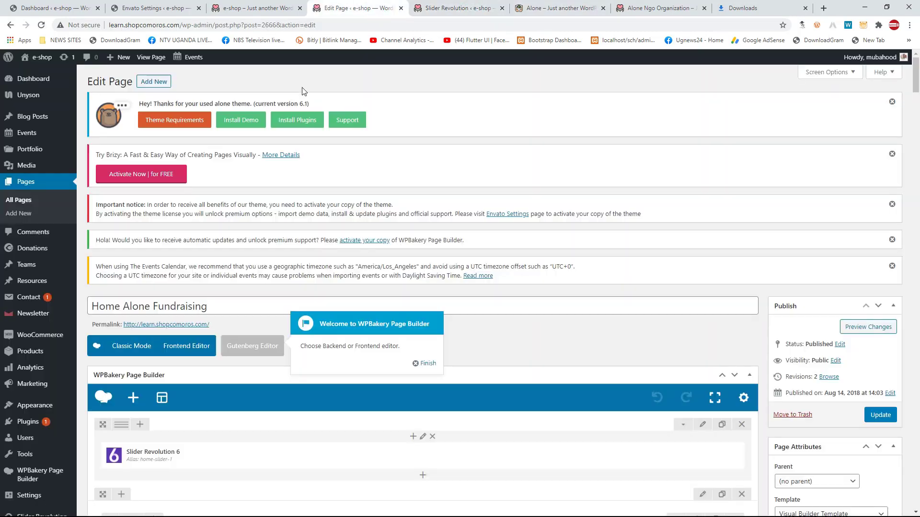
pyautogui.scroll(-4, 356, 216)
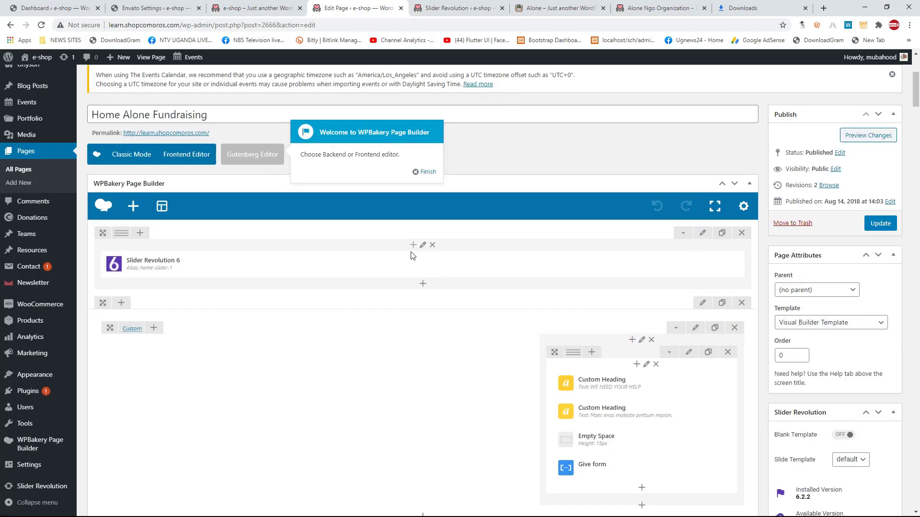
pyautogui.moveTo(371, 254)
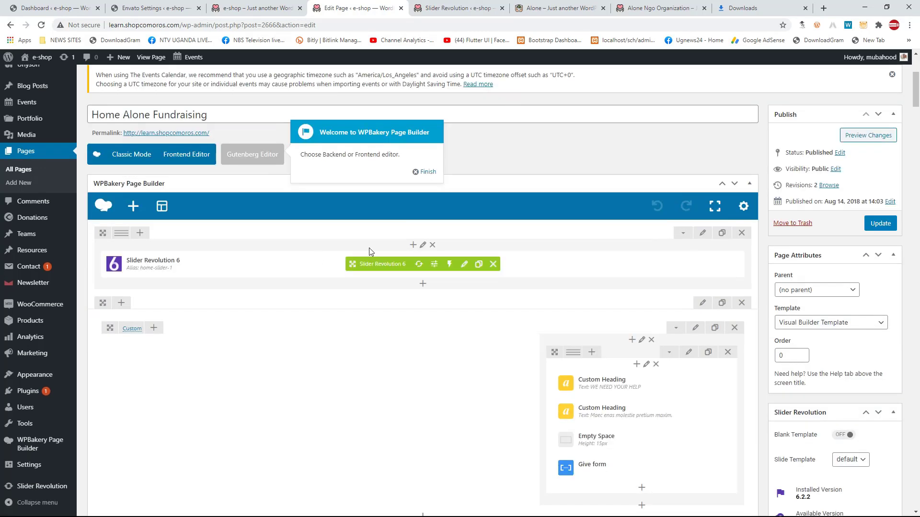
pyautogui.click(433, 269)
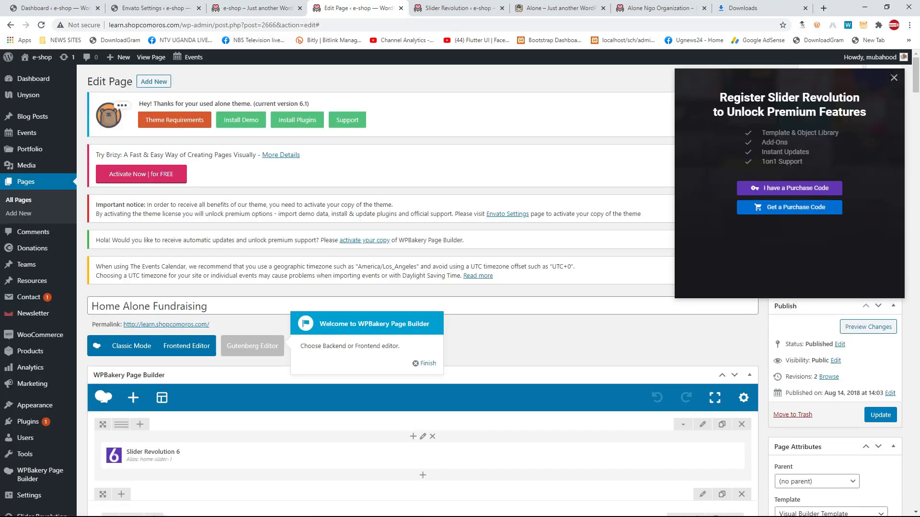
pyautogui.click(895, 79)
pyautogui.scroll(-4, 482, 300)
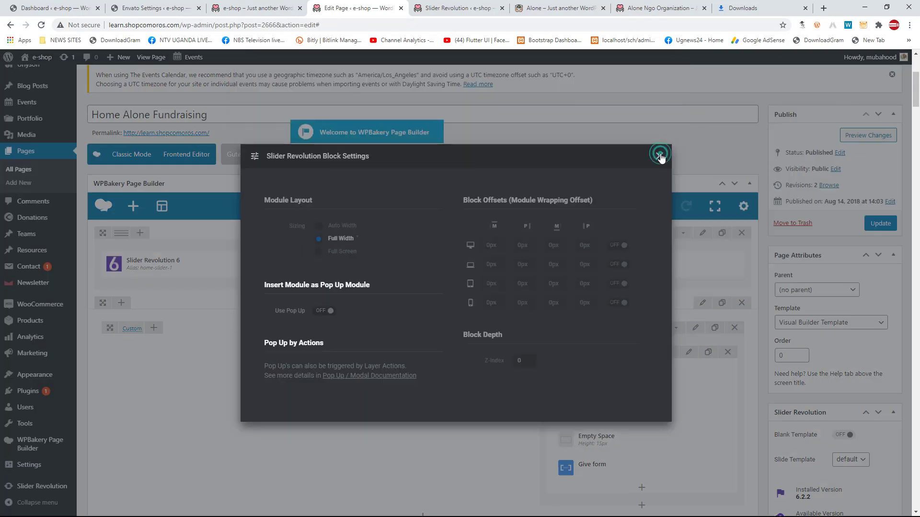
pyautogui.click(658, 156)
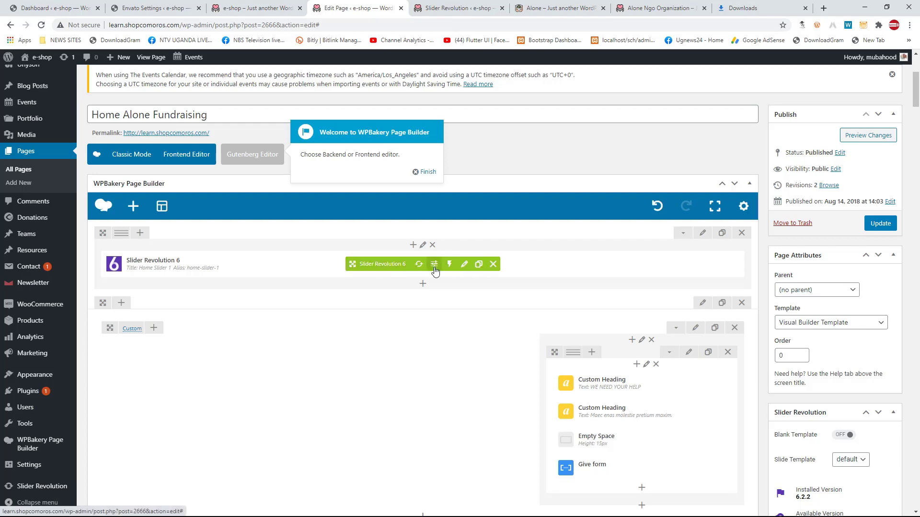
# Step: Reopen the slider element's block settings to review the module layout and pop-up options, and return to the builder rows
pyautogui.click(435, 265)
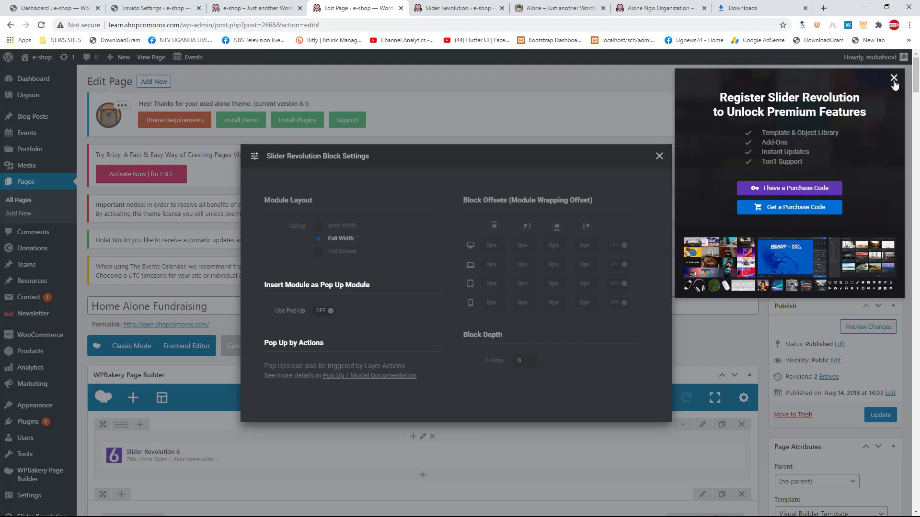
pyautogui.click(894, 78)
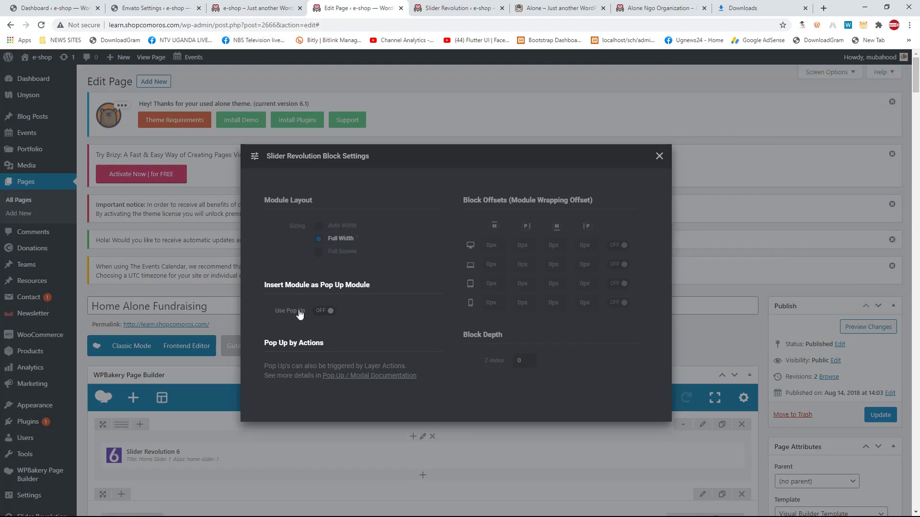
pyautogui.click(659, 157)
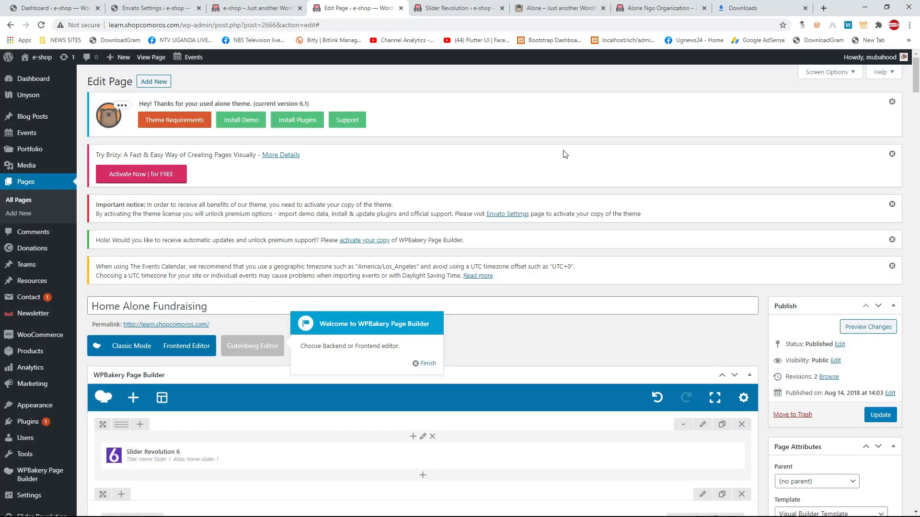
pyautogui.scroll(-6, 489, 275)
pyautogui.scroll(1, 422, 187)
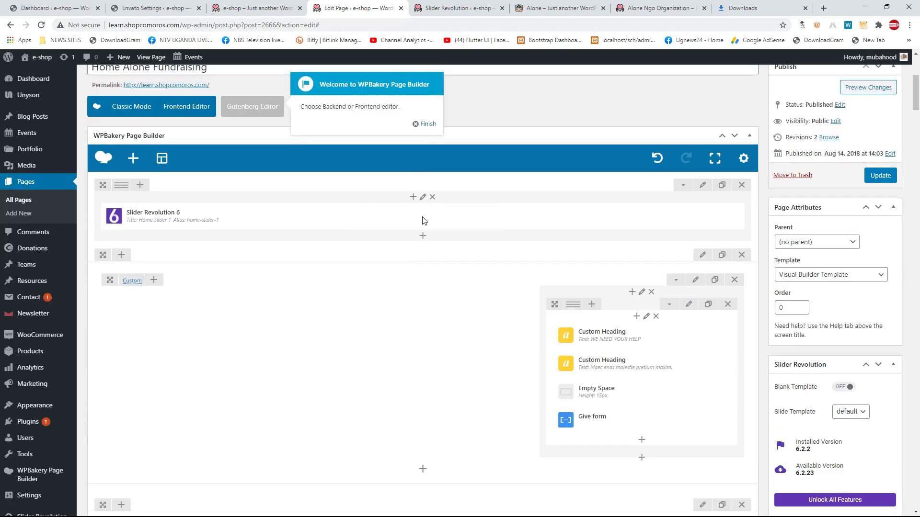
# Step: Switch to the slider editor and examine the Home Slider 1 slide with its text layers, button and animation timeline
pyautogui.moveTo(452, 222)
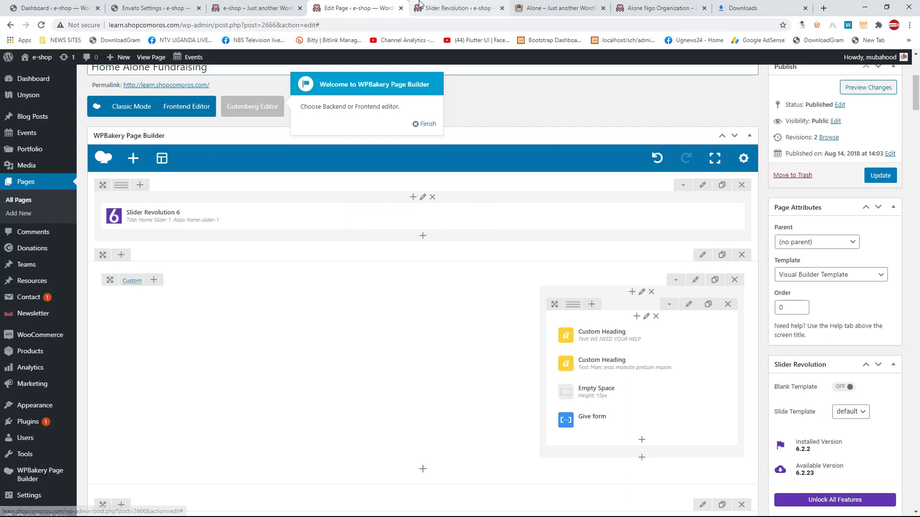
pyautogui.hotkey('ctrl', 'Tab')
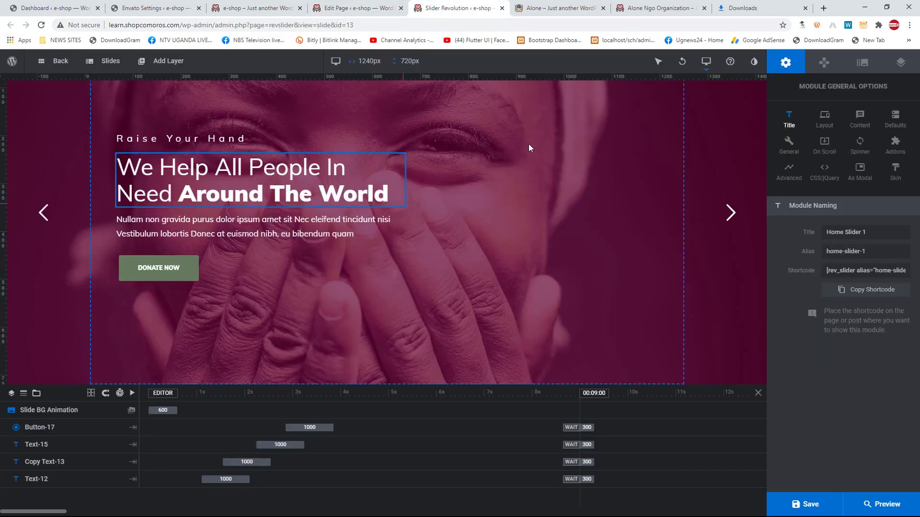
pyautogui.scroll(1, 528, 146)
pyautogui.scroll(-1, 405, 164)
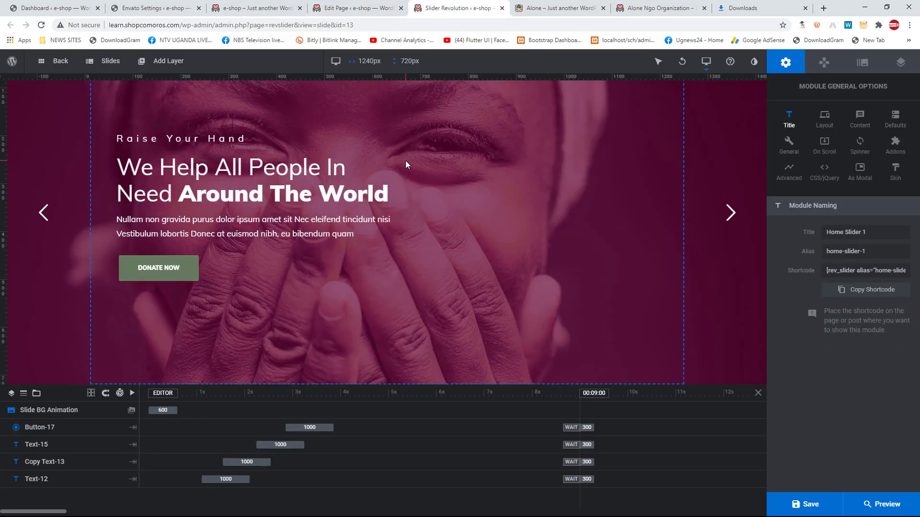
pyautogui.scroll(1, 399, 204)
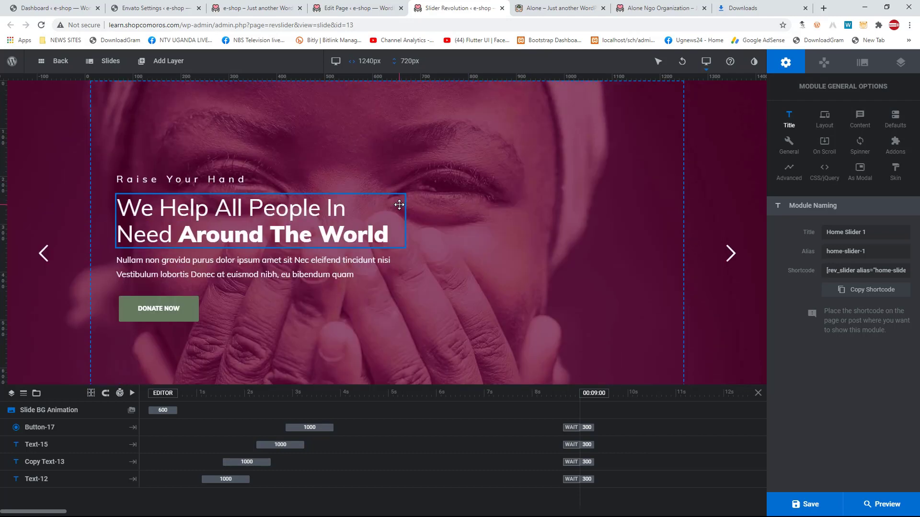
pyautogui.scroll(-1, 401, 196)
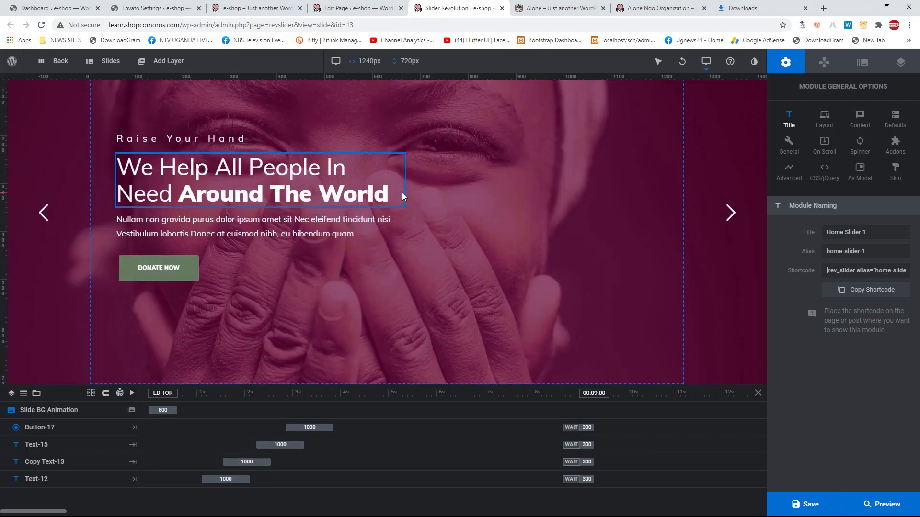
pyautogui.scroll(1, 403, 195)
pyautogui.scroll(-1, 403, 192)
pyautogui.scroll(1, 401, 191)
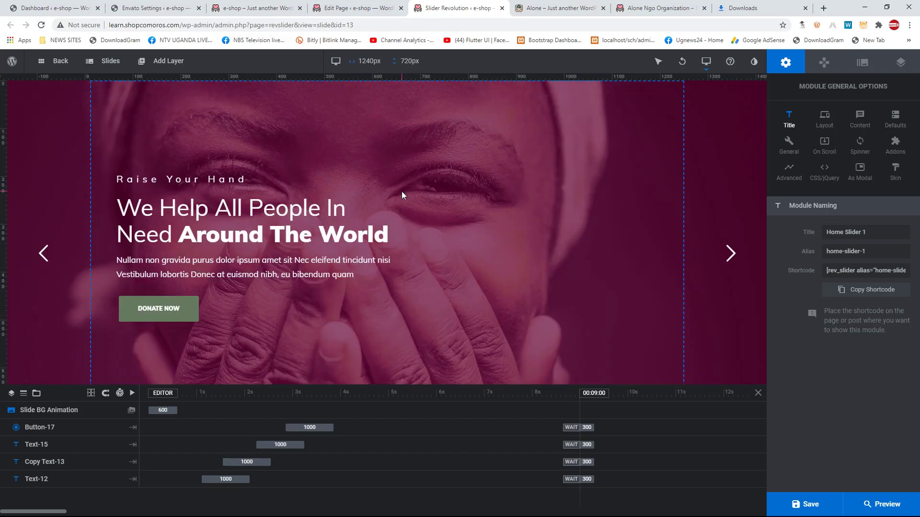
pyautogui.scroll(-1, 402, 193)
pyautogui.scroll(1, 402, 190)
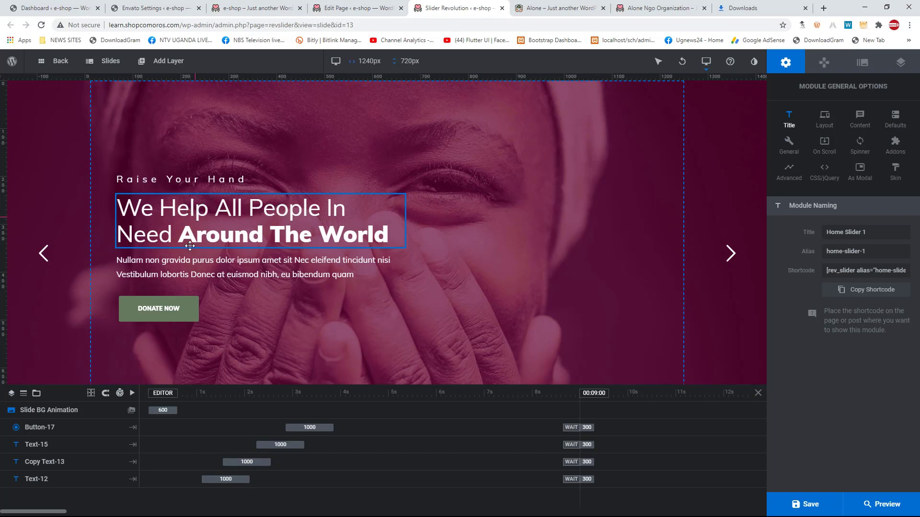
# Step: Select the slide's "We Help All People In Need Around The World" heading layer to show its text content options
pyautogui.click(170, 244)
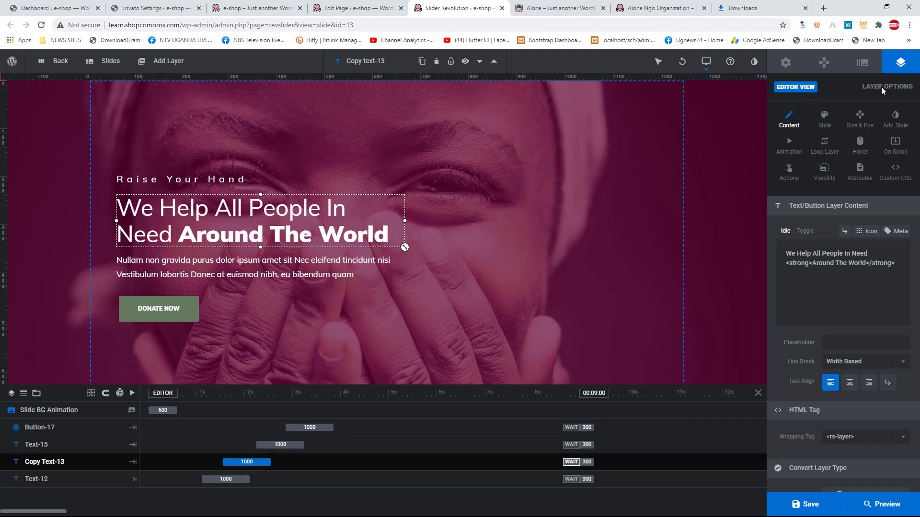
pyautogui.scroll(-1, 234, 240)
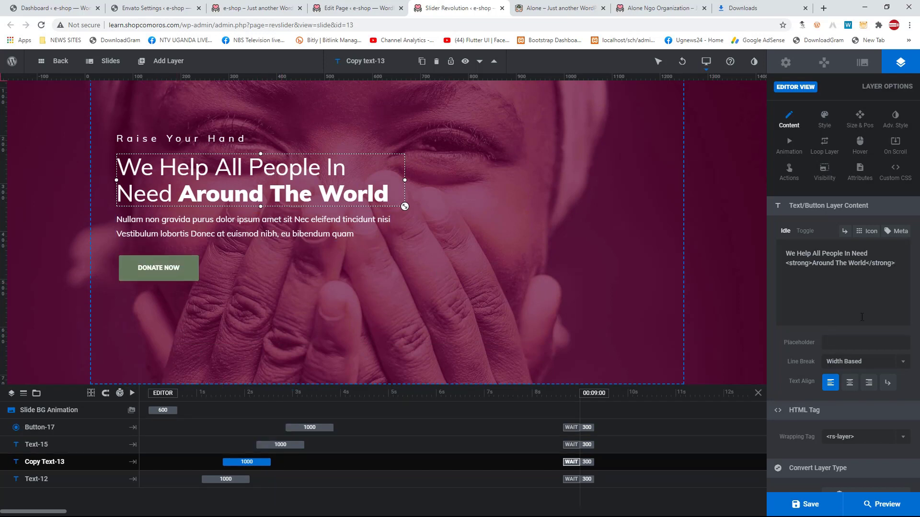
pyautogui.scroll(1, 563, 204)
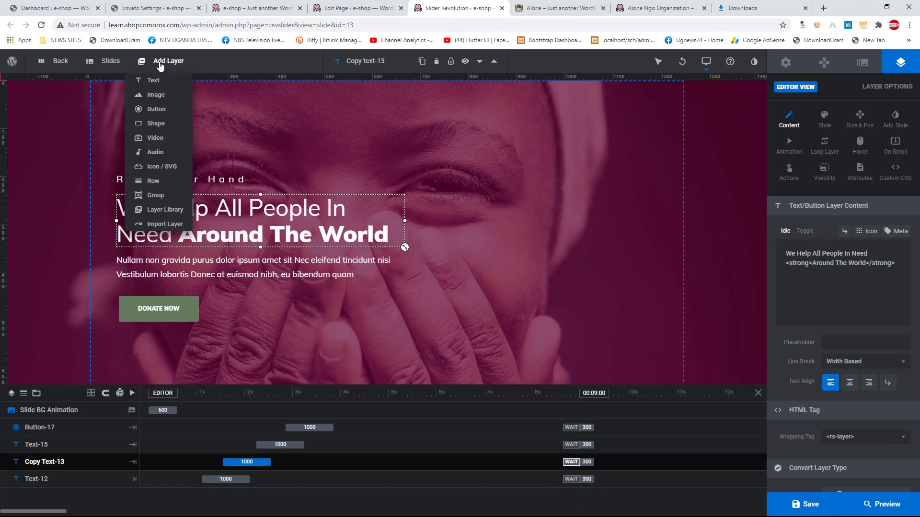
pyautogui.moveTo(107, 62)
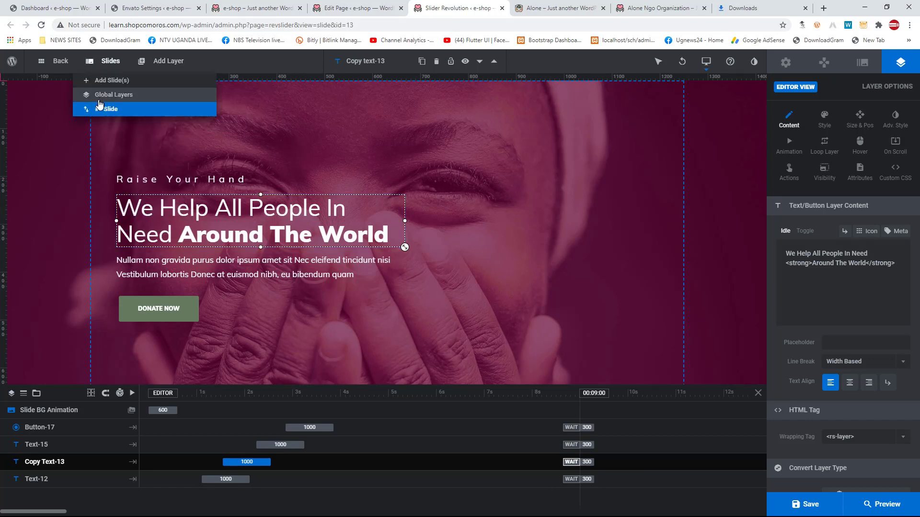
pyautogui.moveTo(103, 114)
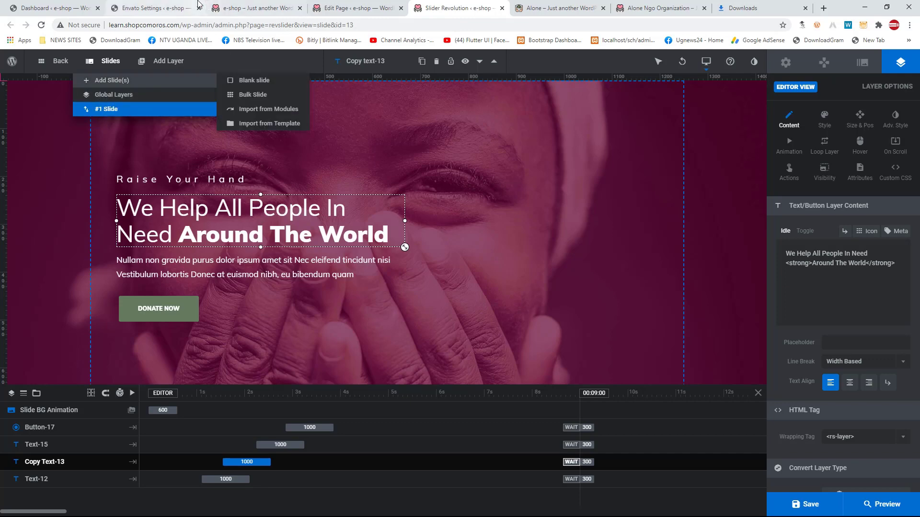
# Step: Look through the e-shop homepage's slider and the sections below it, and reload the page
pyautogui.click(158, 8)
pyautogui.click(213, 7)
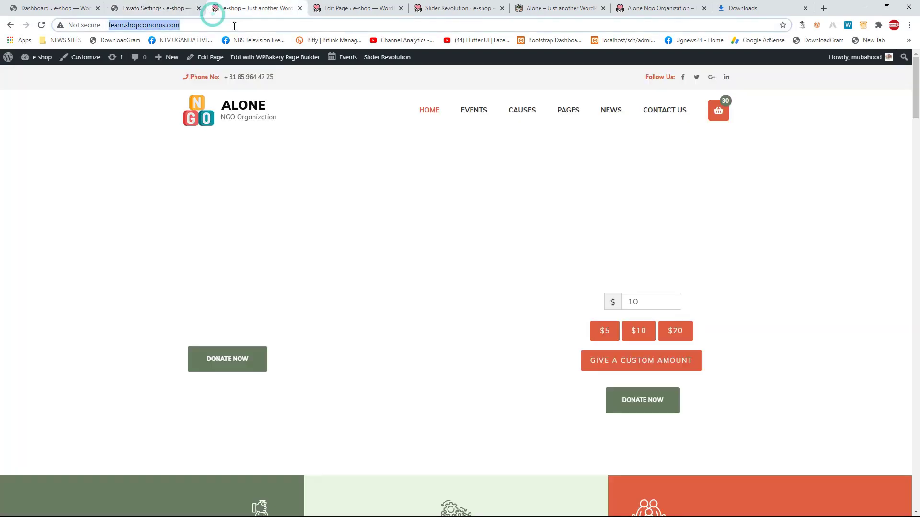
pyautogui.scroll(-2, 446, 273)
pyautogui.scroll(2, 200, 281)
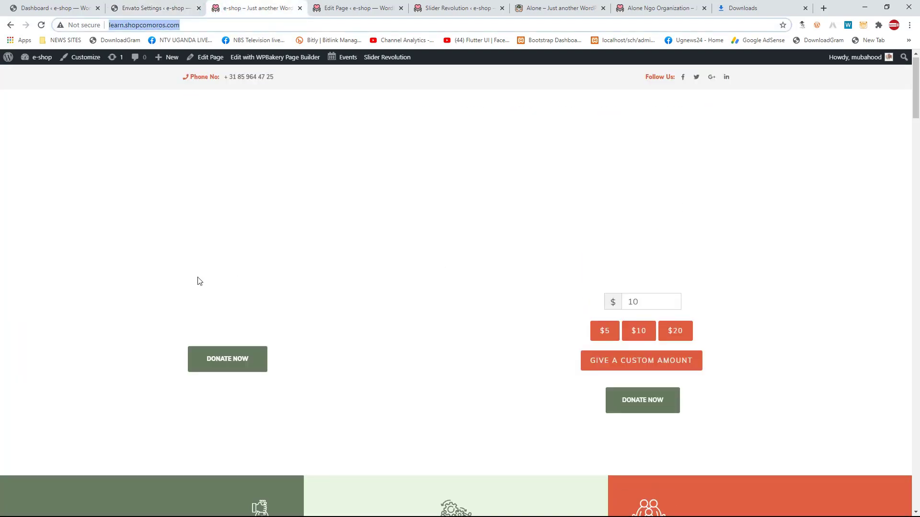
pyautogui.scroll(-12, 398, 263)
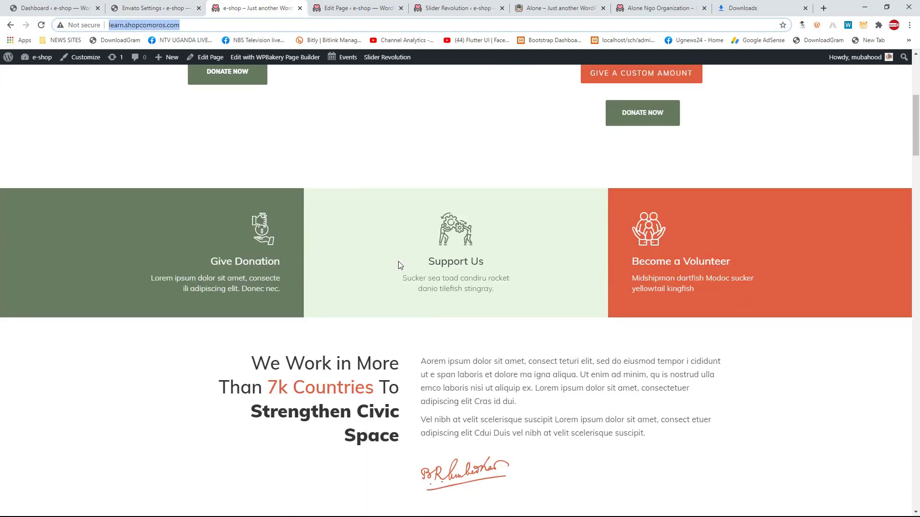
pyautogui.scroll(7, 219, 199)
pyautogui.scroll(5, 218, 199)
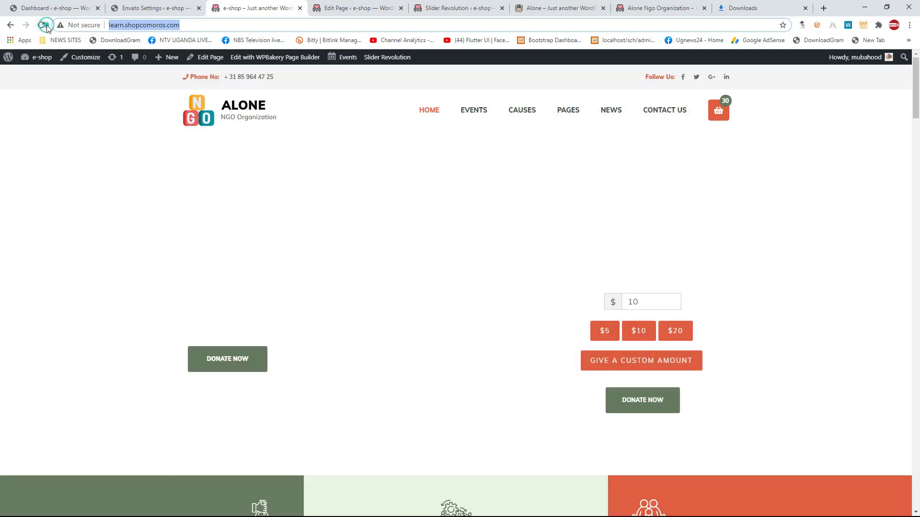
pyautogui.click(43, 24)
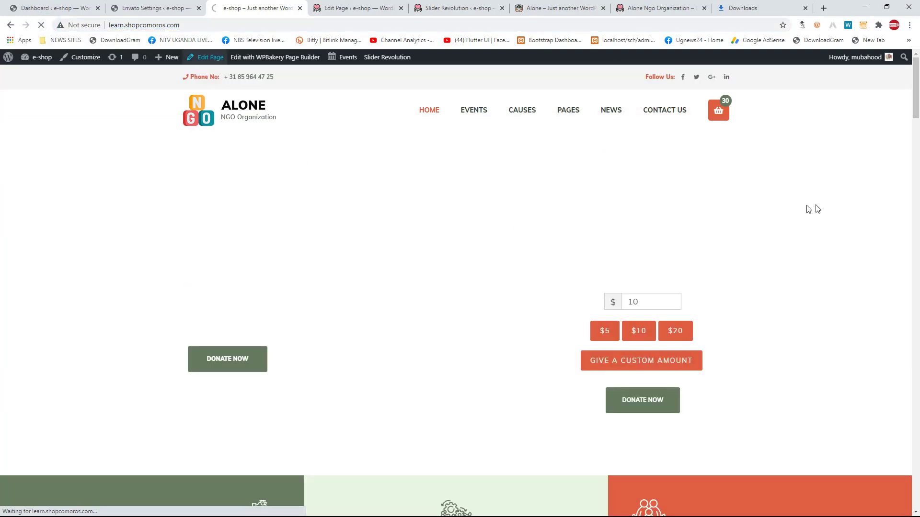
# Step: Delete the Slider Revolution 6 element from the first row of the Home Alone Fundraising page
pyautogui.click(369, 8)
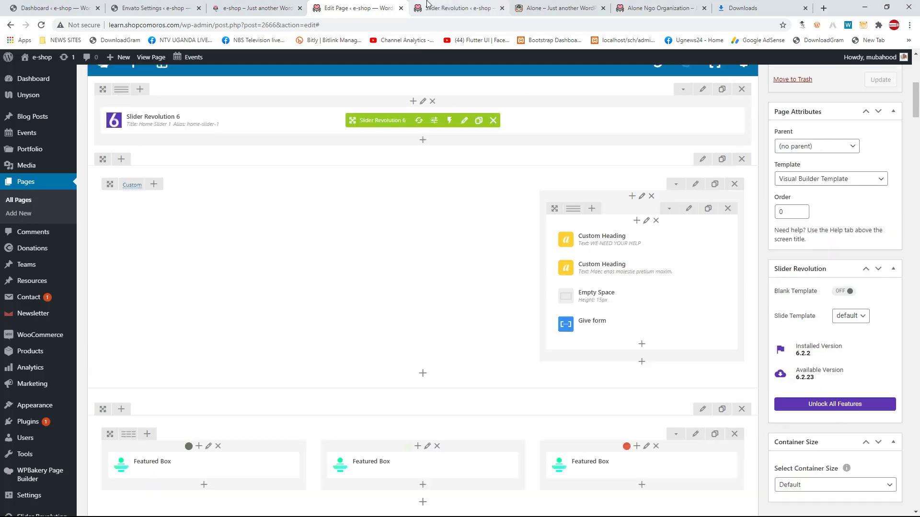
pyautogui.click(426, 10)
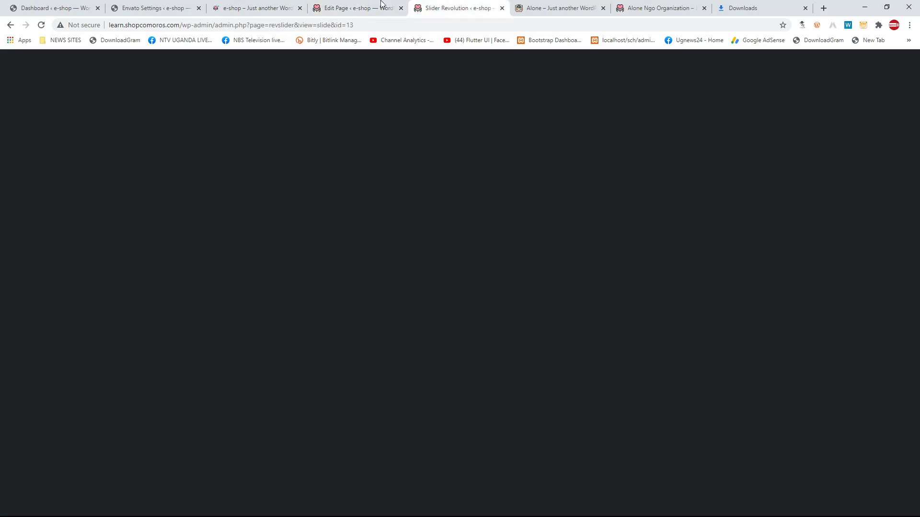
pyautogui.click(362, 6)
pyautogui.scroll(5, 476, 211)
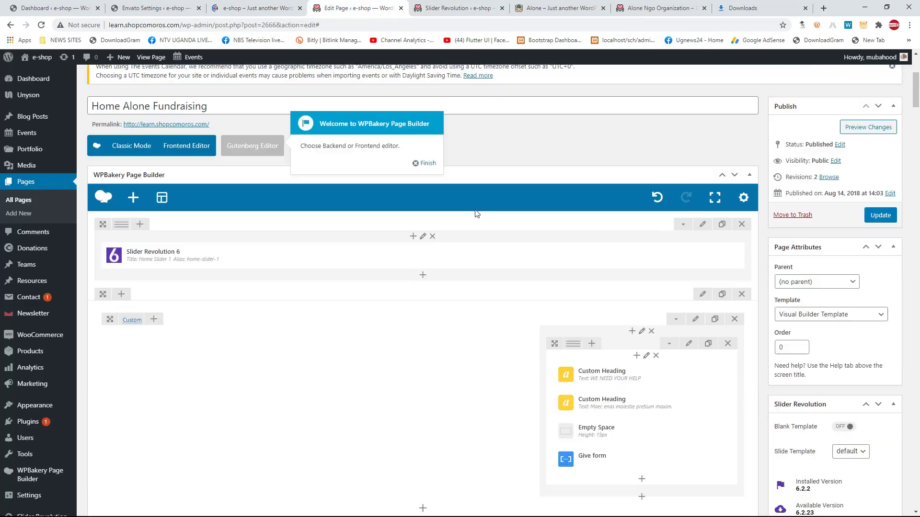
pyautogui.scroll(-2, 360, 299)
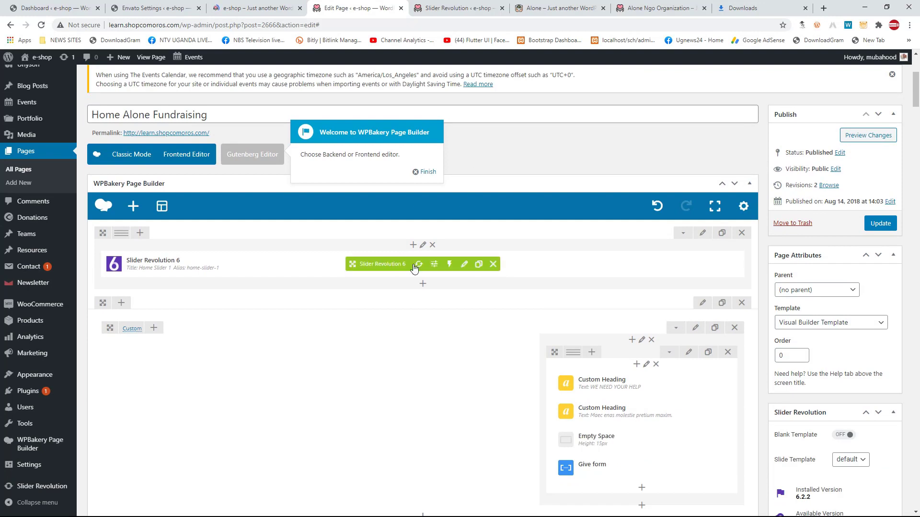
pyautogui.click(491, 265)
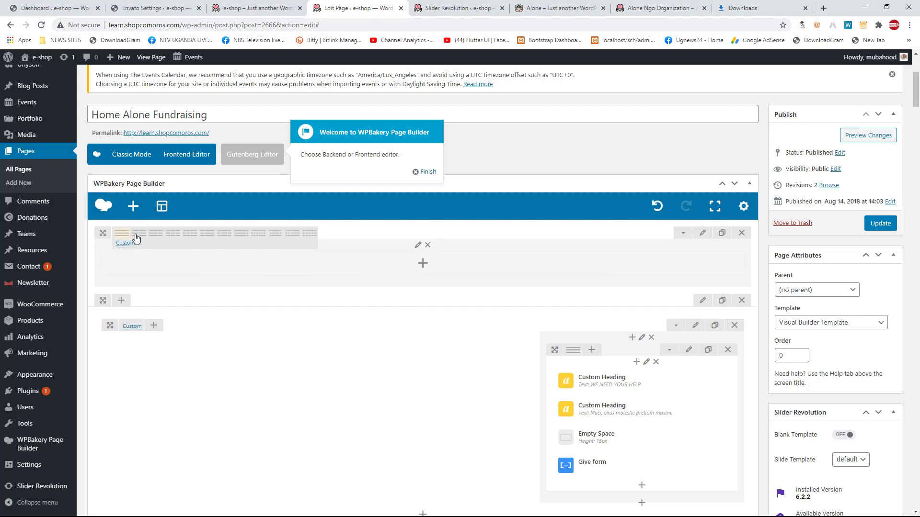
# Step: Try a two-column and a four-column layout on the emptied top row, returning it to a single column
pyautogui.click(141, 235)
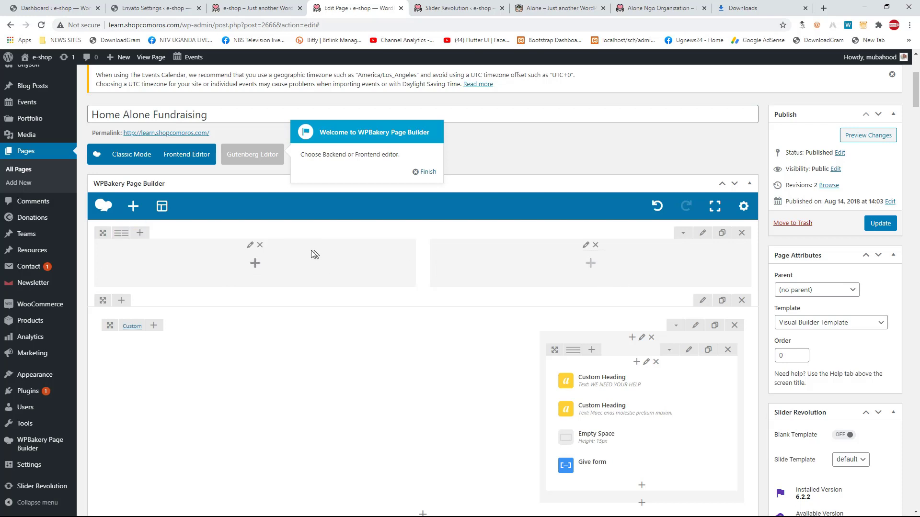
pyautogui.click(124, 235)
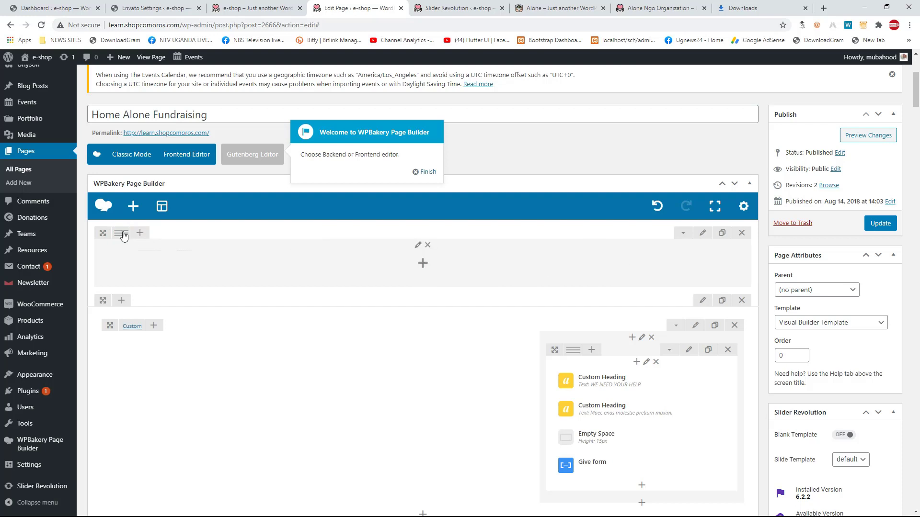
pyautogui.moveTo(121, 234)
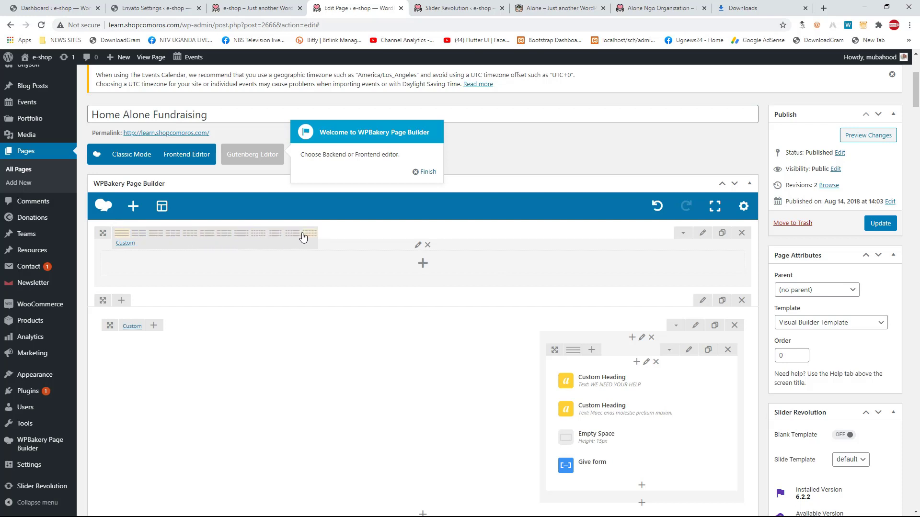
pyautogui.click(190, 236)
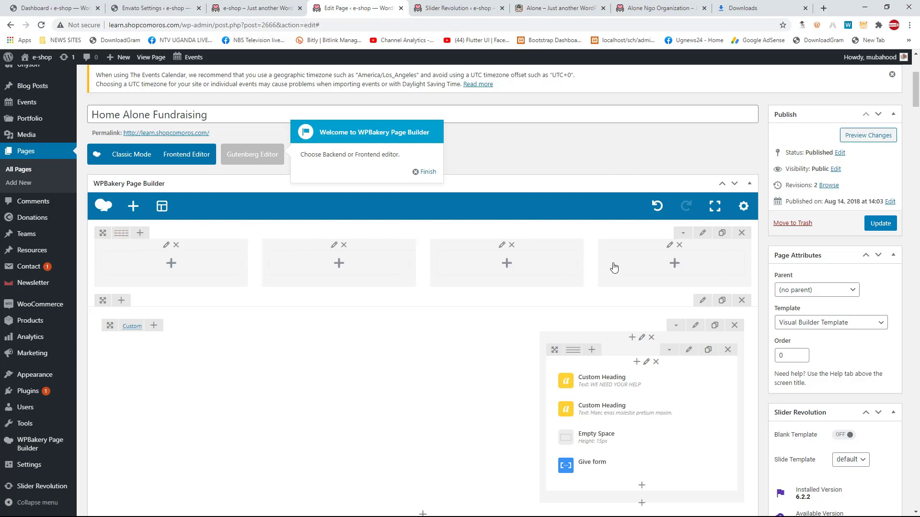
pyautogui.click(123, 235)
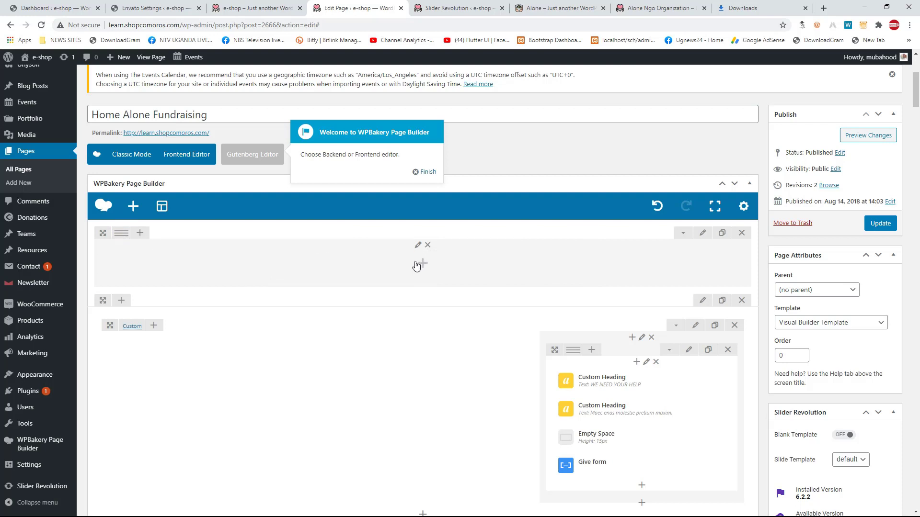
# Step: Browse the elements that can be added to a two-column top row, and restore the single-column layout
pyautogui.moveTo(122, 232)
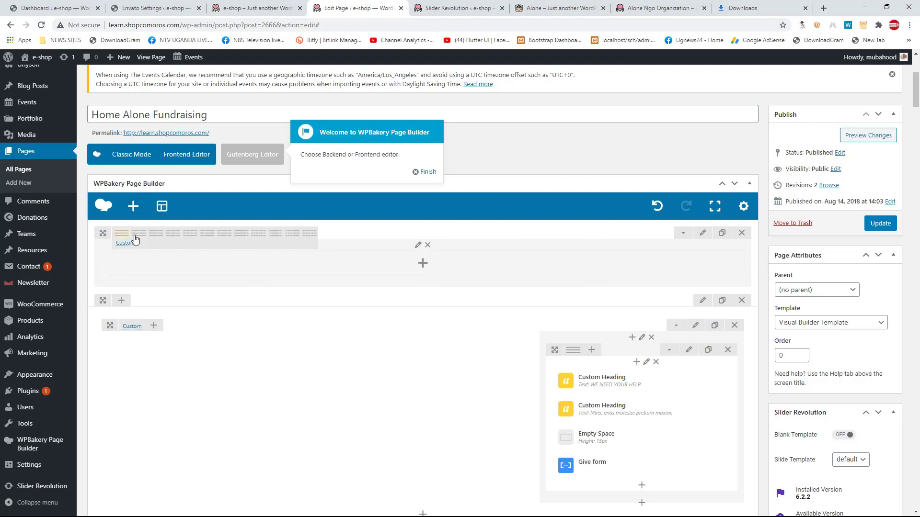
pyautogui.click(139, 234)
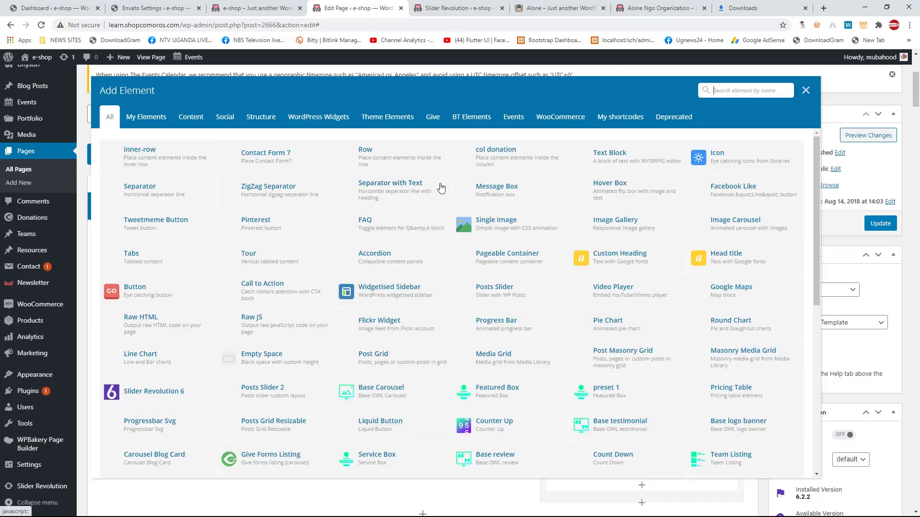
pyautogui.scroll(-1, 289, 365)
pyautogui.scroll(-6, 289, 365)
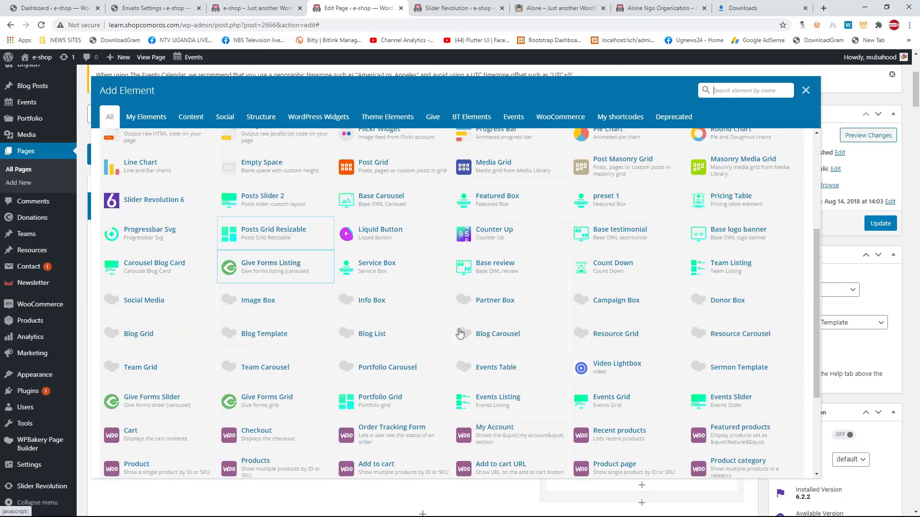
pyautogui.scroll(5, 412, 359)
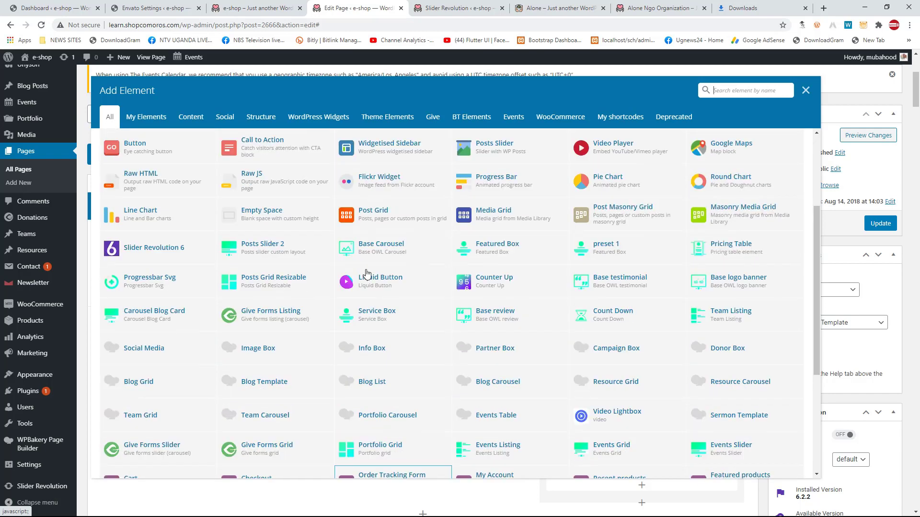
pyautogui.click(805, 91)
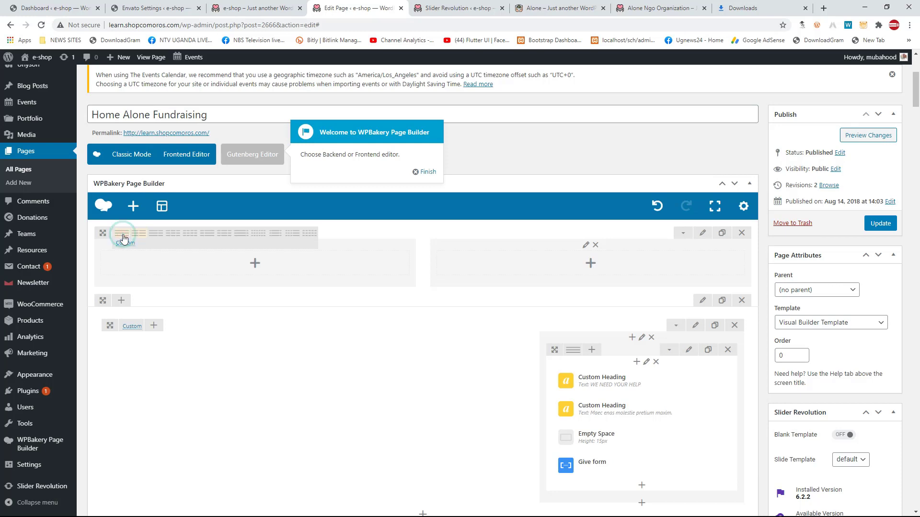
pyautogui.click(123, 234)
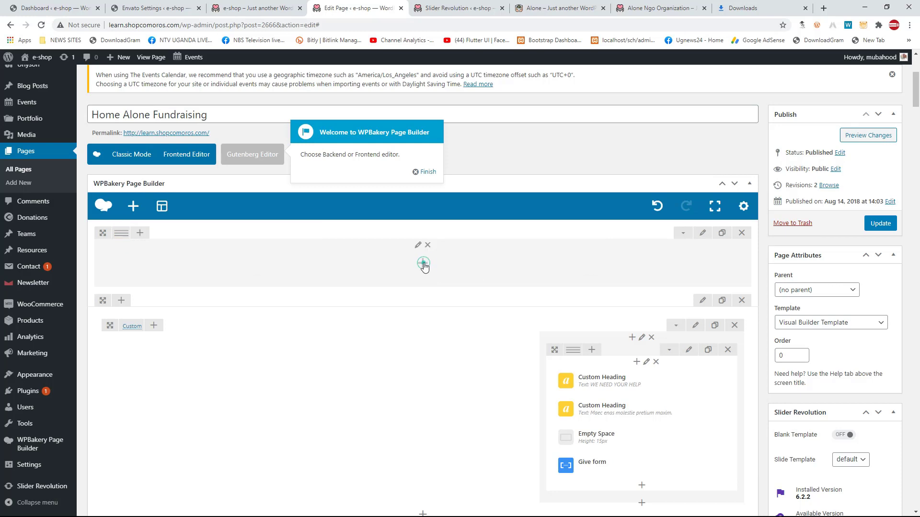
# Step: Add a Slider Revolution 6 element to the empty top row, using the Home Slider 1 1 module
pyautogui.click(423, 264)
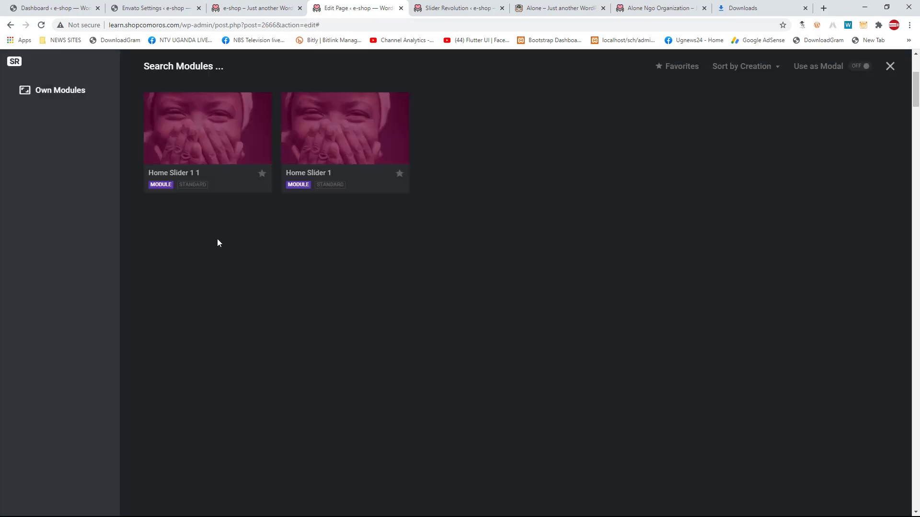
pyautogui.moveTo(343, 149)
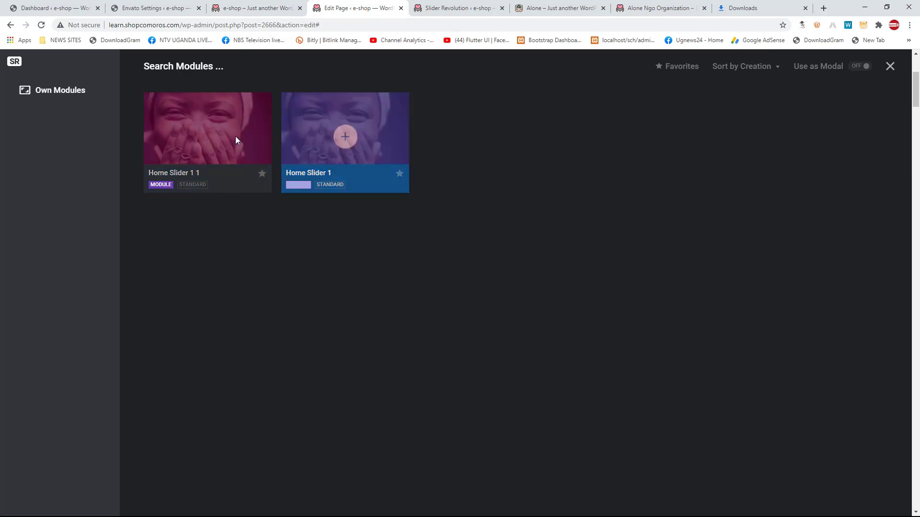
pyautogui.moveTo(212, 137)
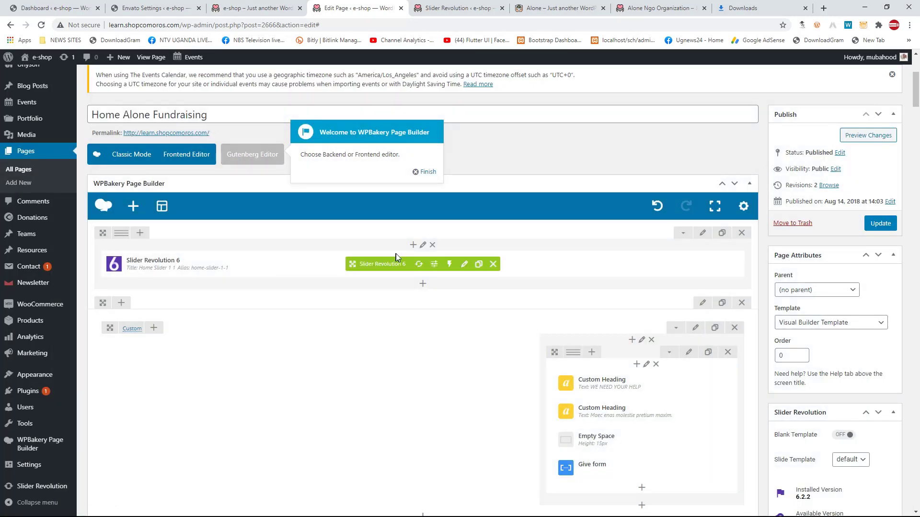
# Step: Look at the "We Help All People In Need Around The World" text layer in the Slider Revolution editor
pyautogui.click(443, 9)
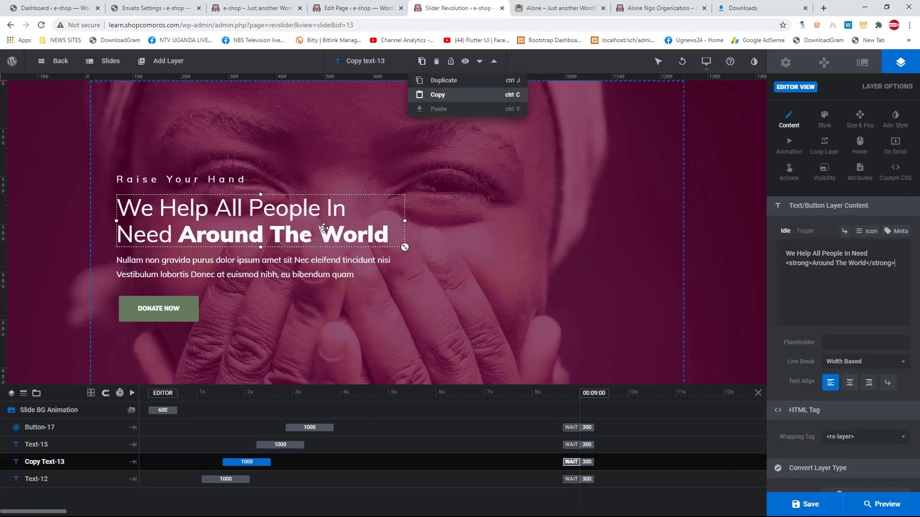
pyautogui.click(324, 228)
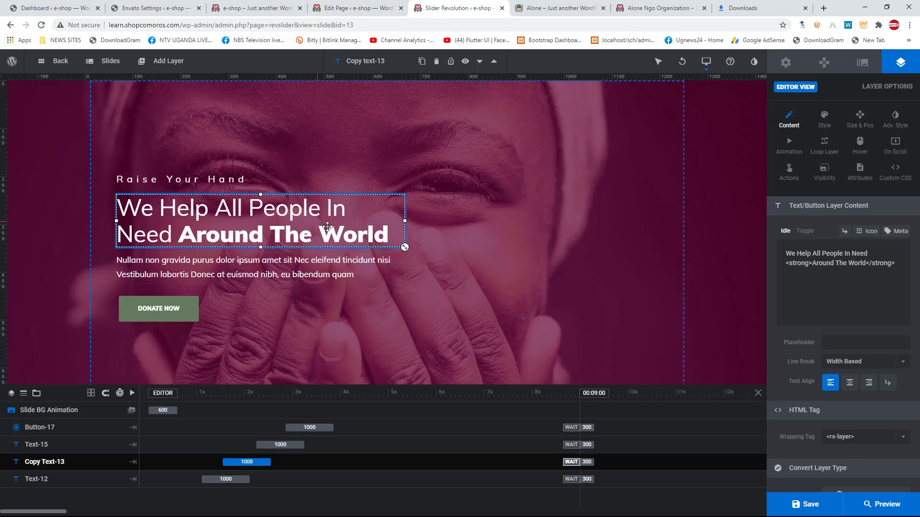
pyautogui.click(378, 4)
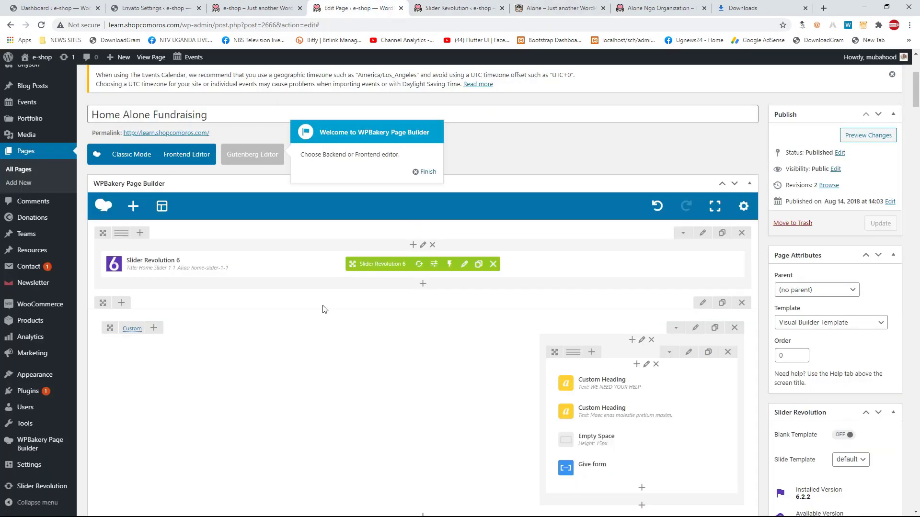
# Step: Try changing the donation box heading to "I NEED YOUR HELP" and compare it with the box on the live homepage
pyautogui.scroll(-3, 323, 307)
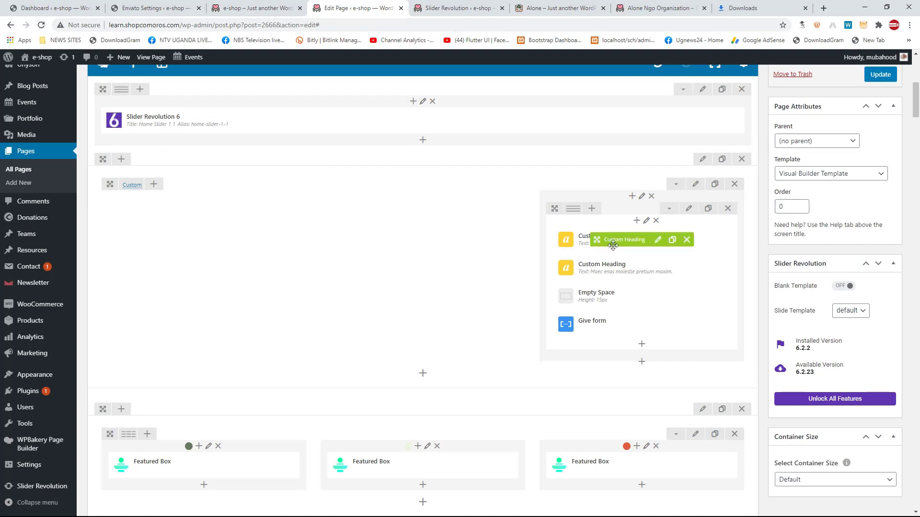
pyautogui.click(261, 8)
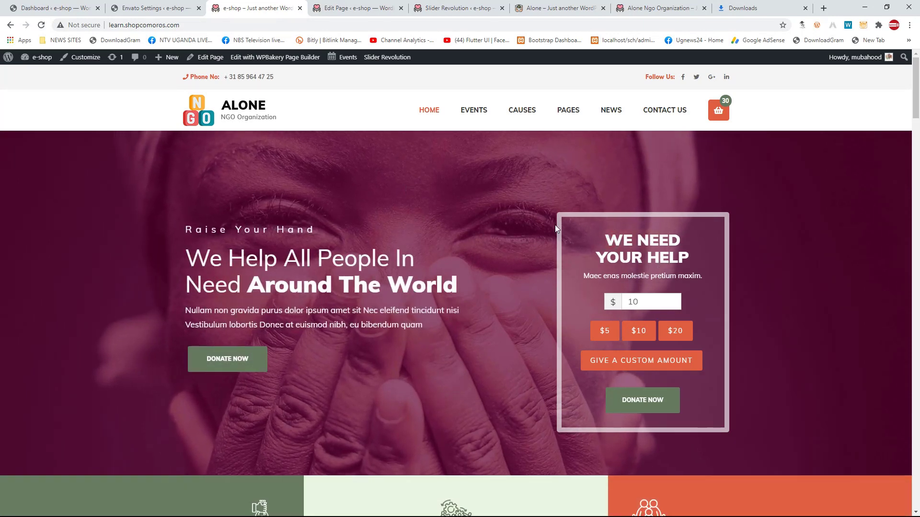
pyautogui.click(346, 7)
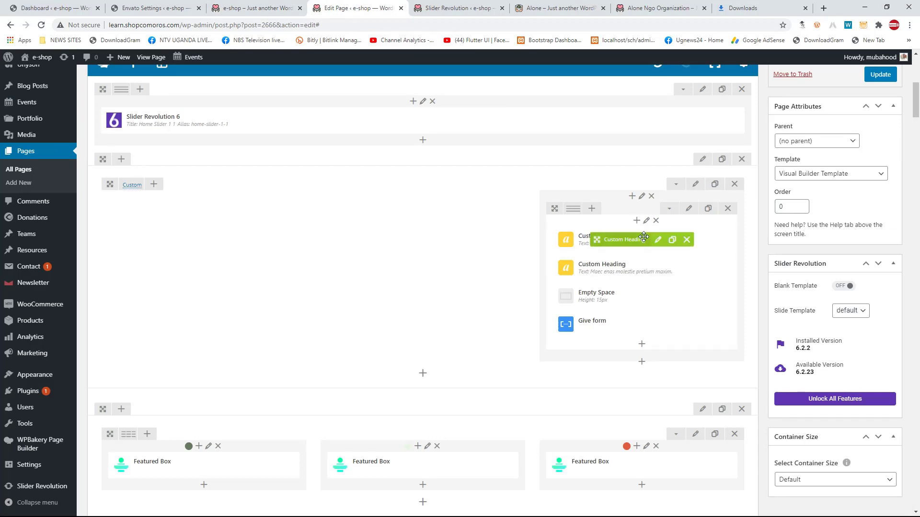
pyautogui.click(659, 241)
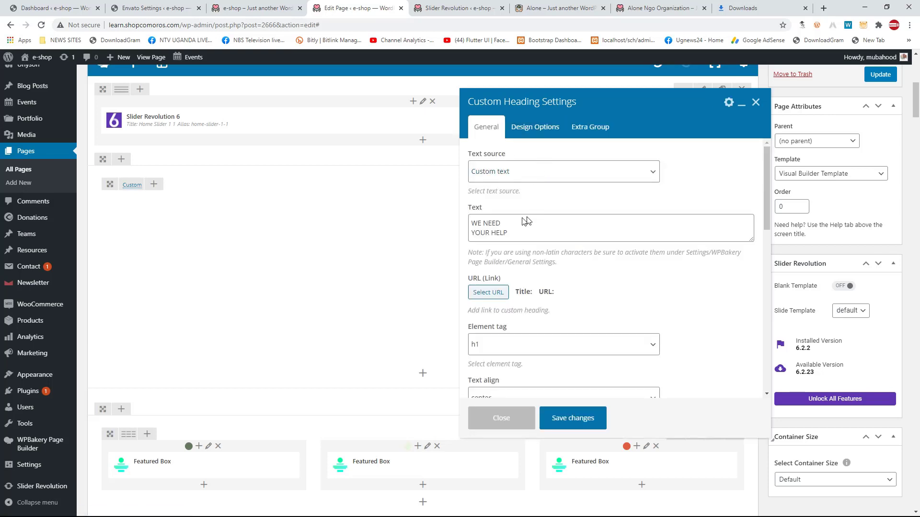
pyautogui.click(512, 229)
pyautogui.moveTo(501, 223); pyautogui.dragTo(426, 225)
pyautogui.click(475, 225)
pyautogui.write('I')
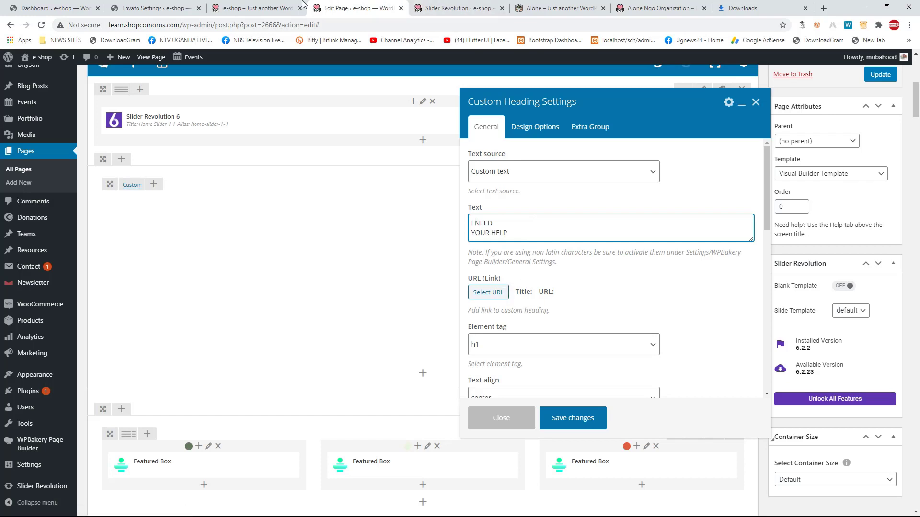
pyautogui.click(268, 13)
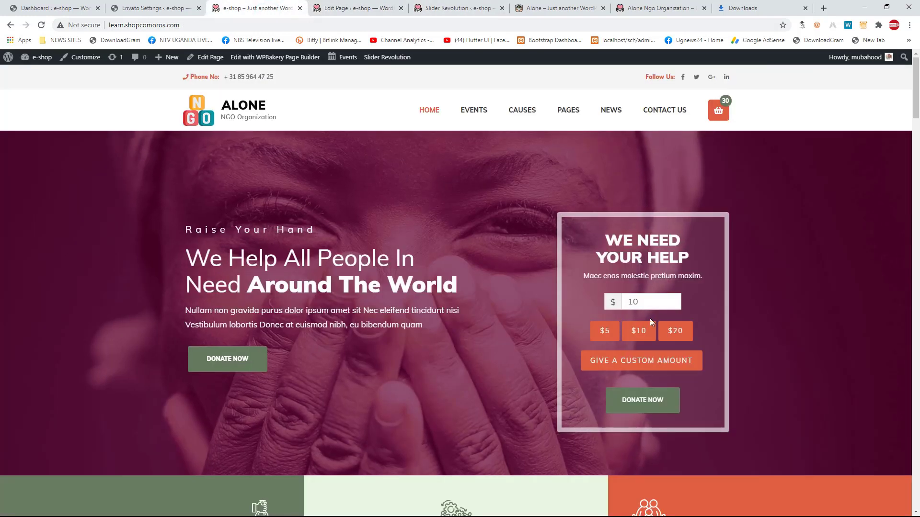
pyautogui.click(339, 13)
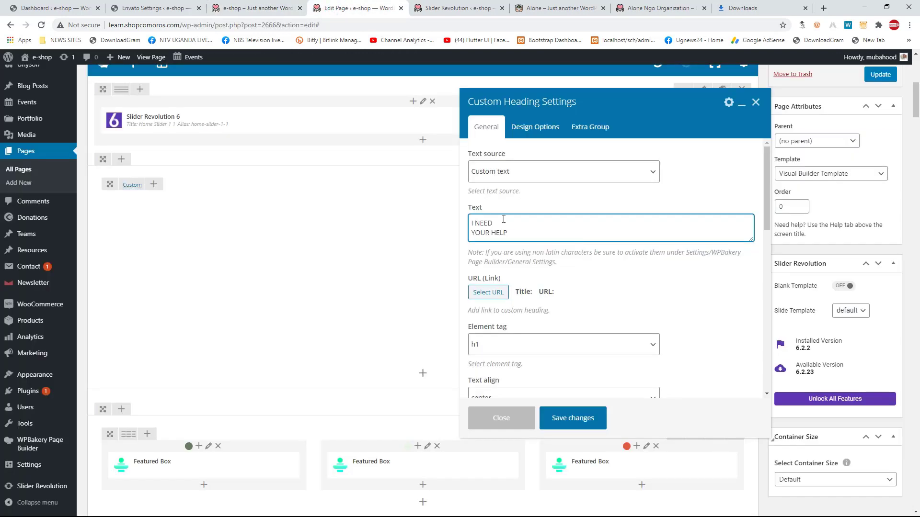
# Step: Look through the remaining general settings of the donation box heading and close them without saving
pyautogui.scroll(-2, 501, 261)
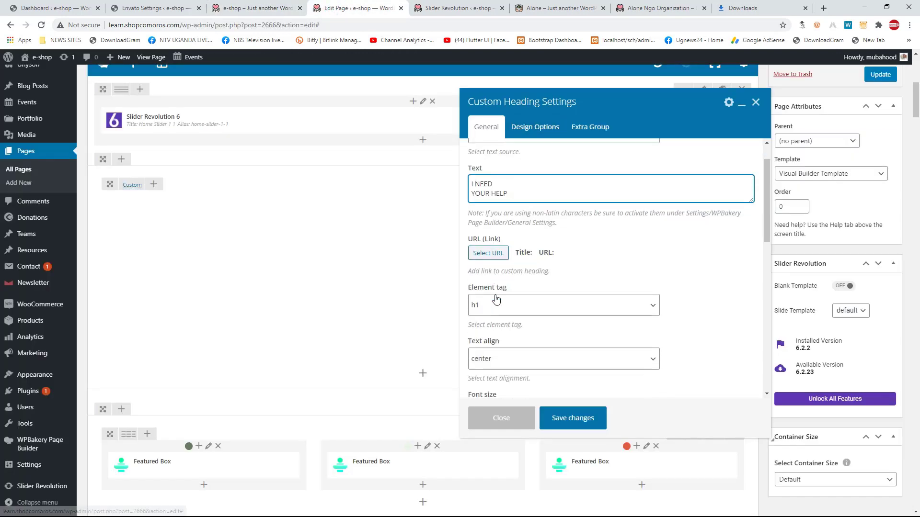
pyautogui.click(504, 248)
pyautogui.click(504, 248)
pyautogui.scroll(-8, 504, 288)
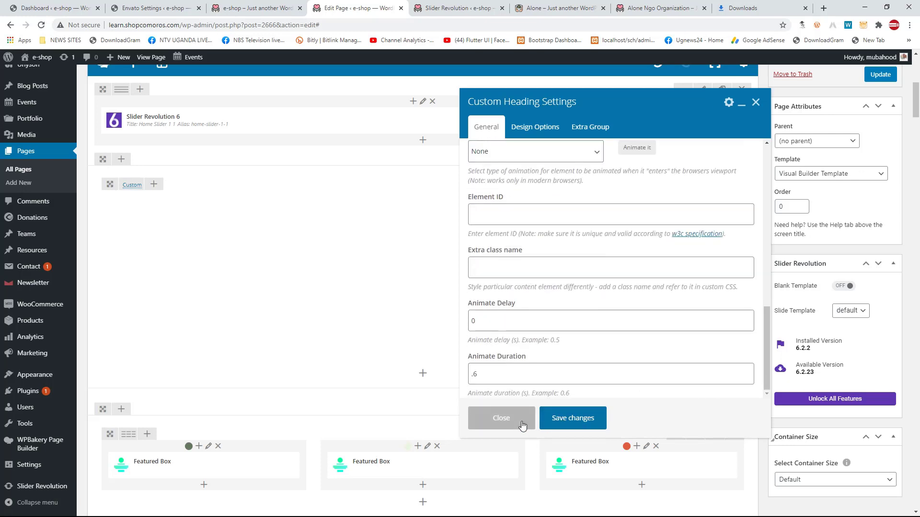
pyautogui.click(501, 418)
pyautogui.moveTo(628, 241)
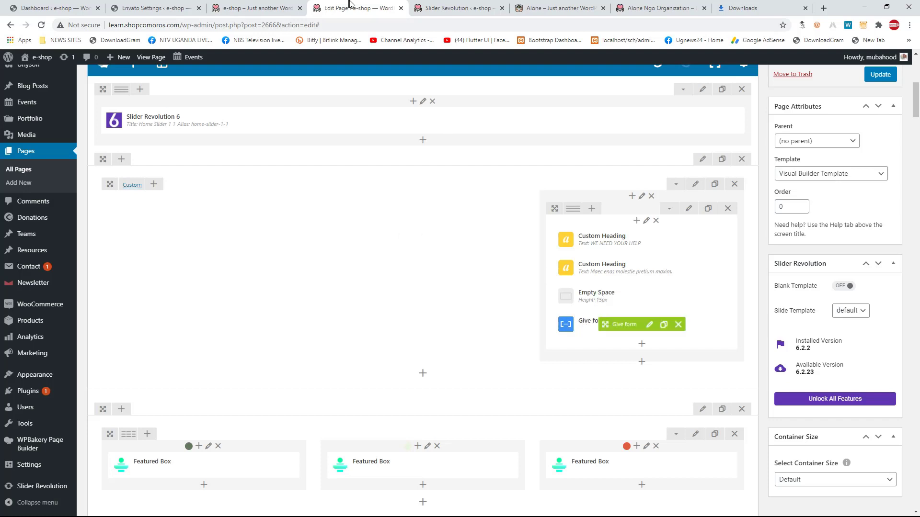
# Step: Test the custom amount option and the $5, $10 and $20 donation levels in the live homepage's donation box
pyautogui.click(272, 9)
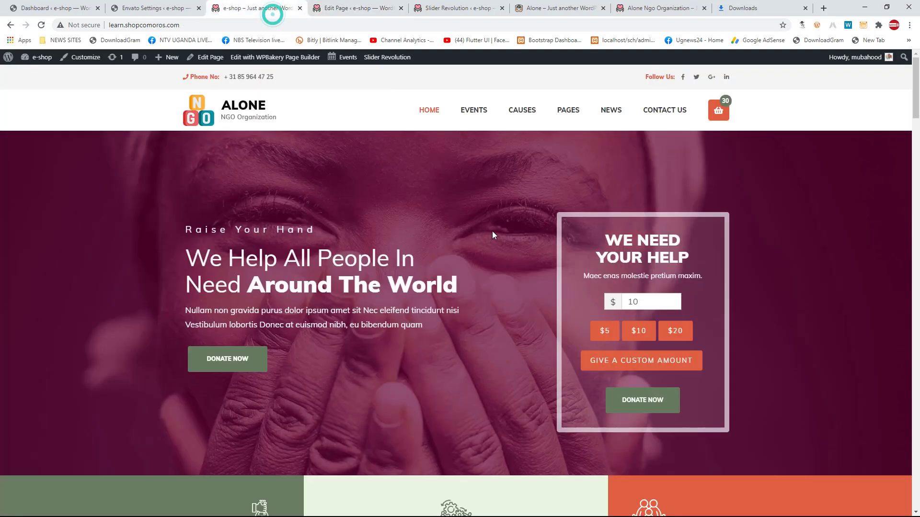
pyautogui.click(618, 360)
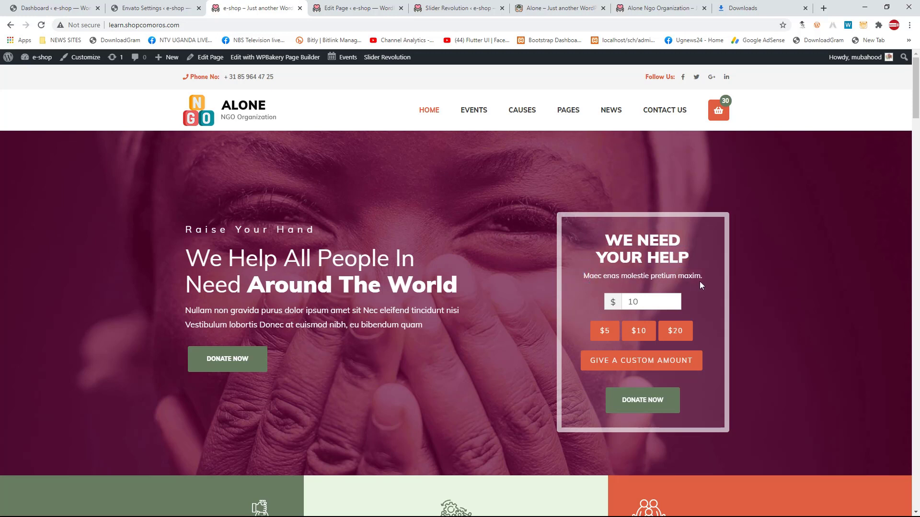
pyautogui.click(605, 331)
pyautogui.click(639, 331)
pyautogui.click(674, 330)
pyautogui.click(632, 330)
pyautogui.click(663, 333)
# Step: Examine the Id and Show title settings of the Give form element in the page editor
pyautogui.click(391, 3)
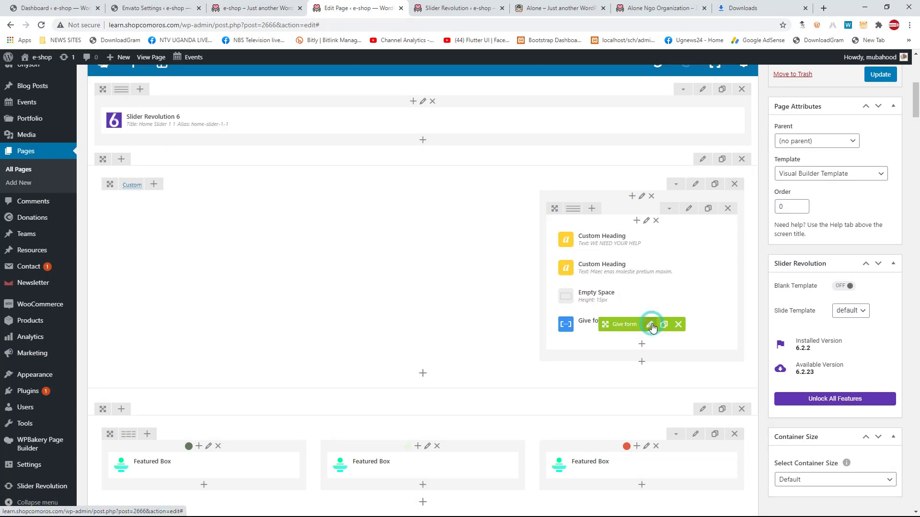
pyautogui.click(650, 326)
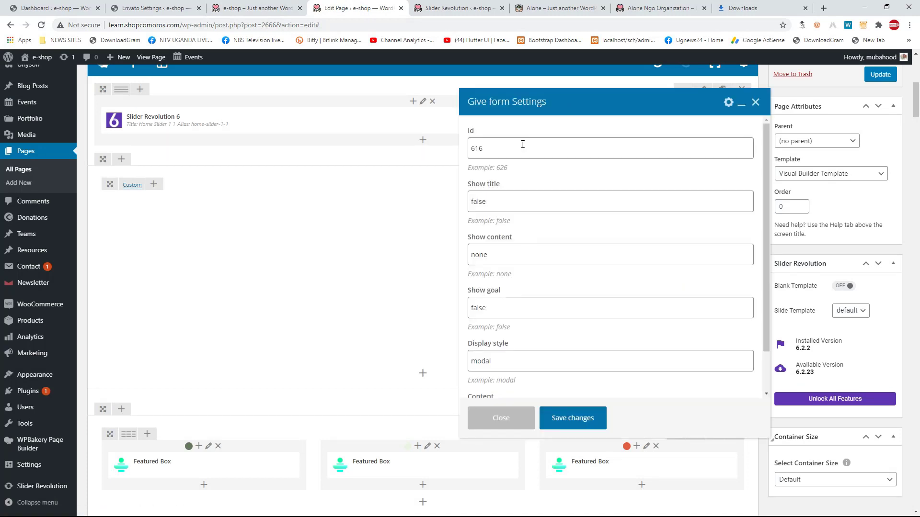
pyautogui.click(506, 147)
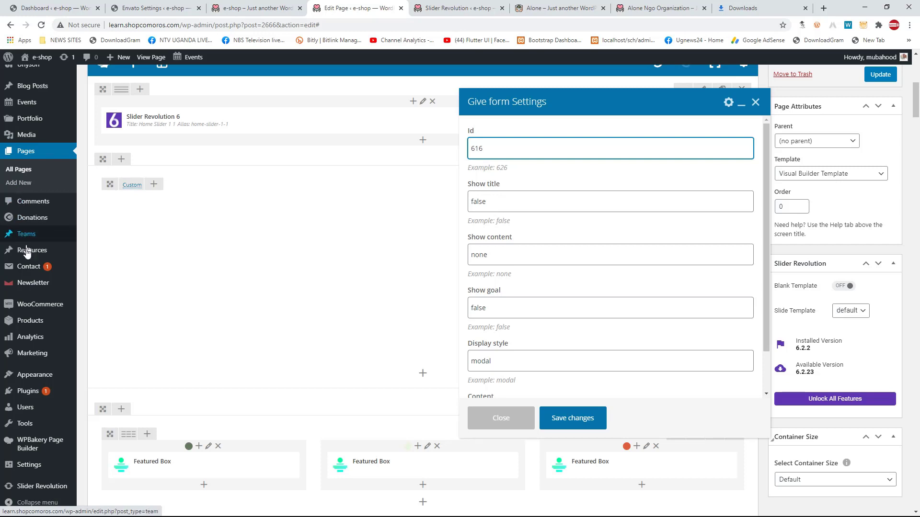
pyautogui.moveTo(32, 220)
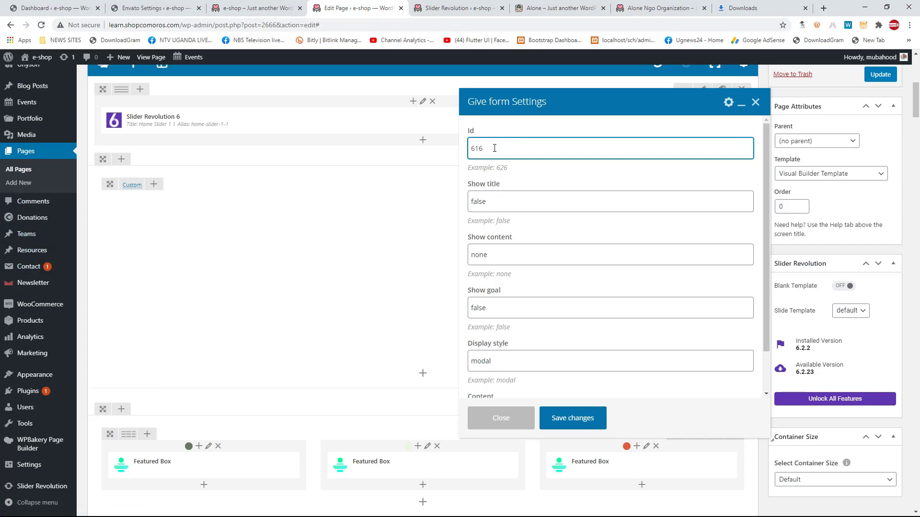
pyautogui.moveTo(494, 201); pyautogui.dragTo(465, 201)
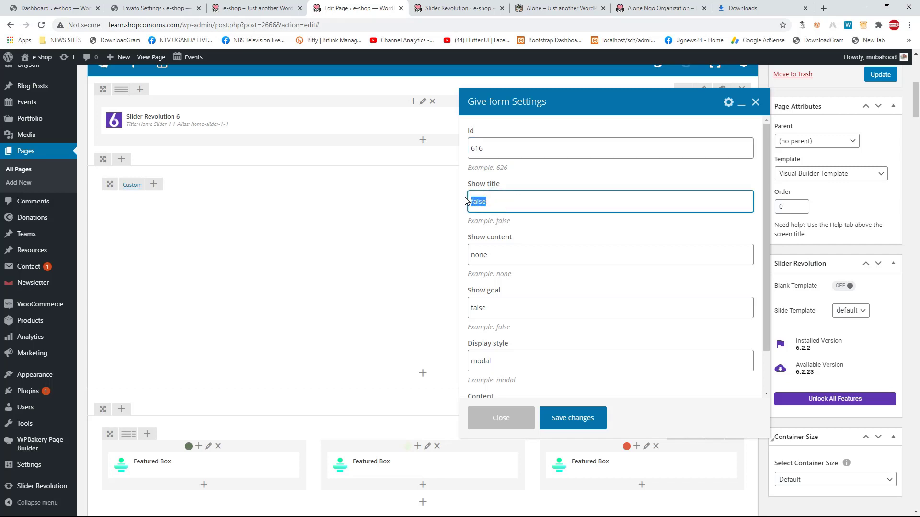
pyautogui.click(496, 199)
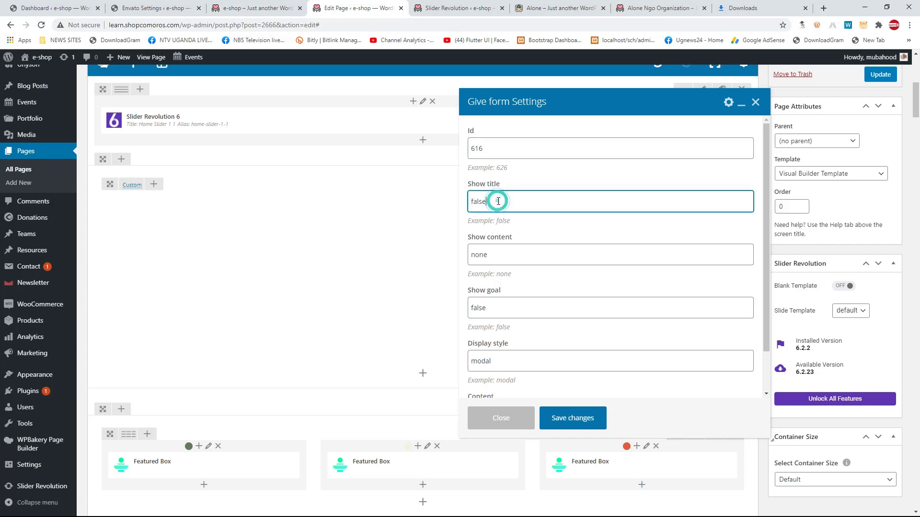
# Step: Review the Give form's Show content, Show goal, Display style and Content settings, and close them without saving
pyautogui.click(254, 9)
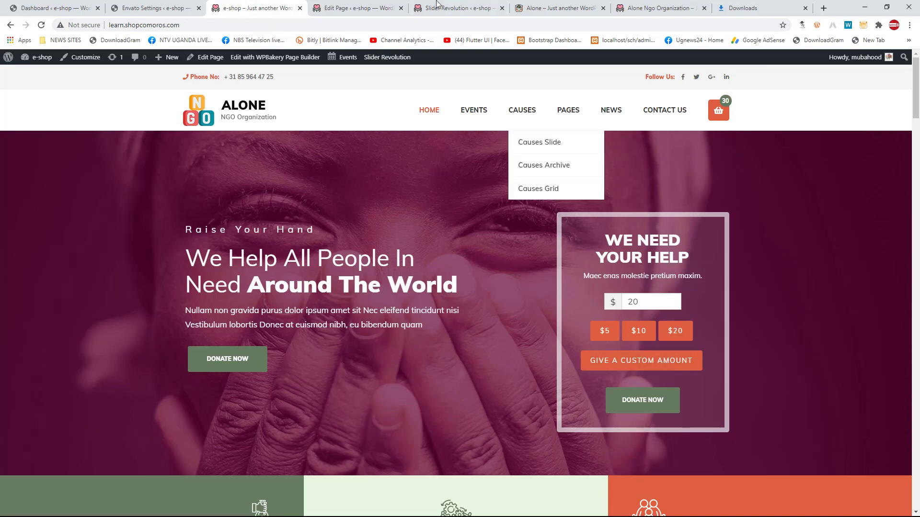
pyautogui.click(357, 8)
pyautogui.click(500, 254)
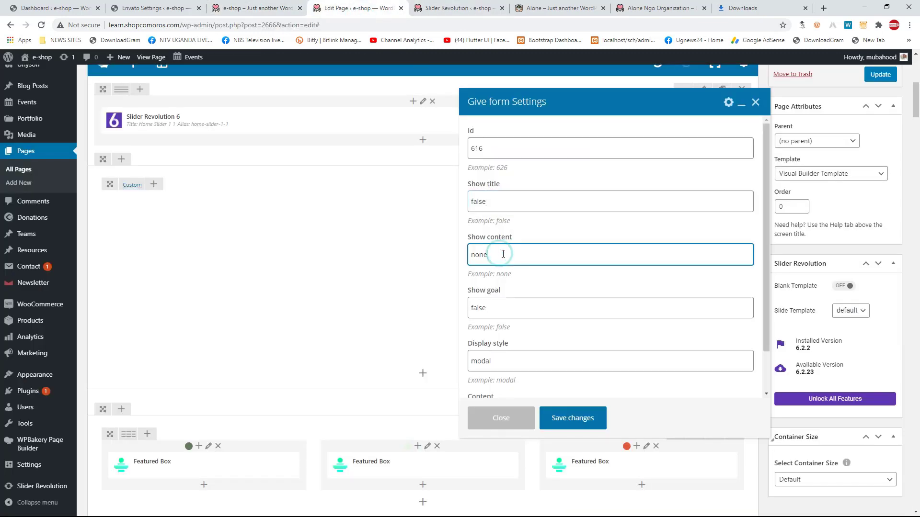
pyautogui.click(496, 306)
pyautogui.click(492, 359)
pyautogui.scroll(-1, 492, 359)
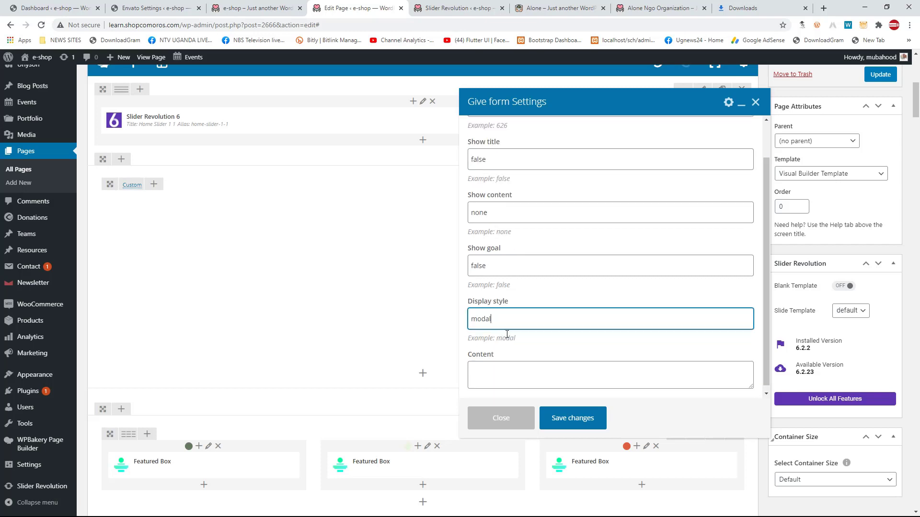
pyautogui.click(493, 366)
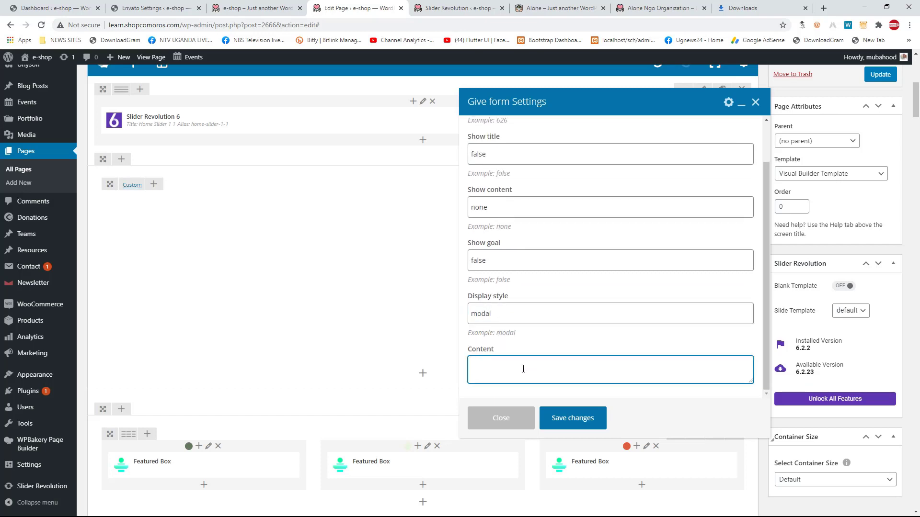
pyautogui.click(522, 422)
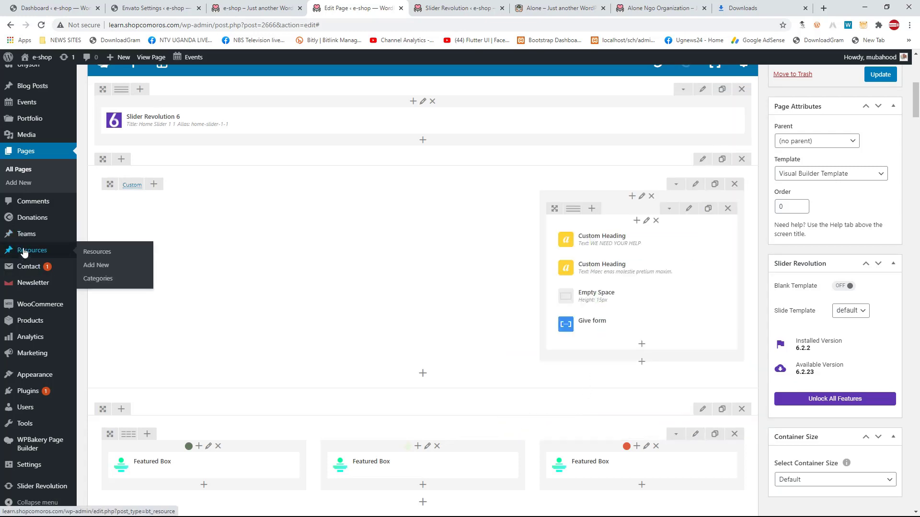
# Step: Open the Donations forms list in a separate browser tab and return to the homepage editor
pyautogui.middleClick(29, 220)
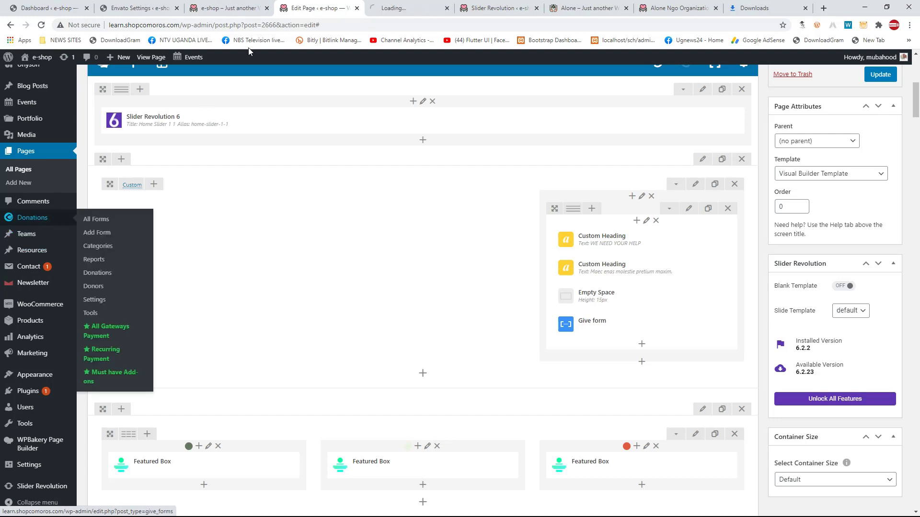
pyautogui.click(393, 10)
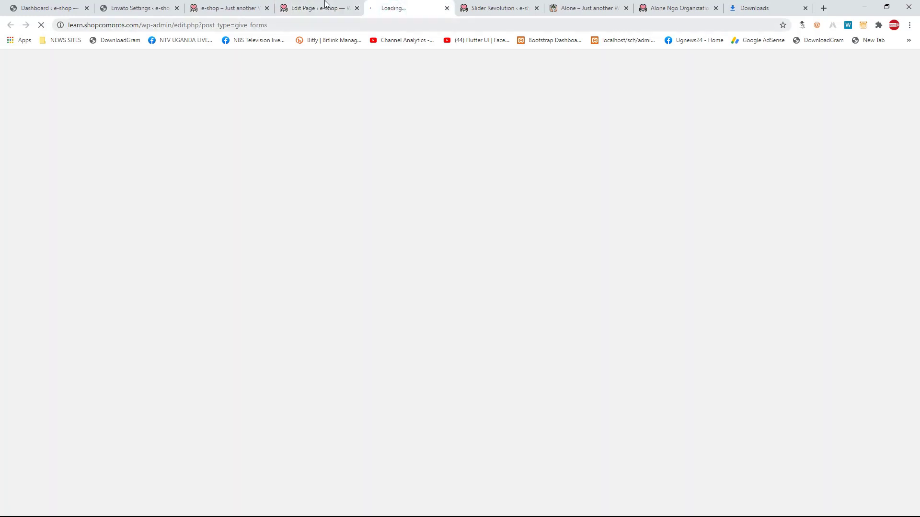
pyautogui.click(324, 7)
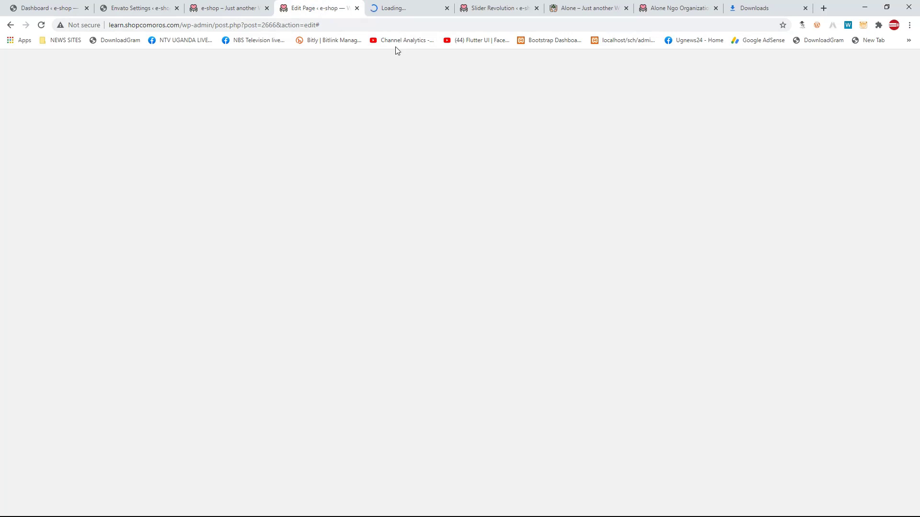
pyautogui.click(225, 8)
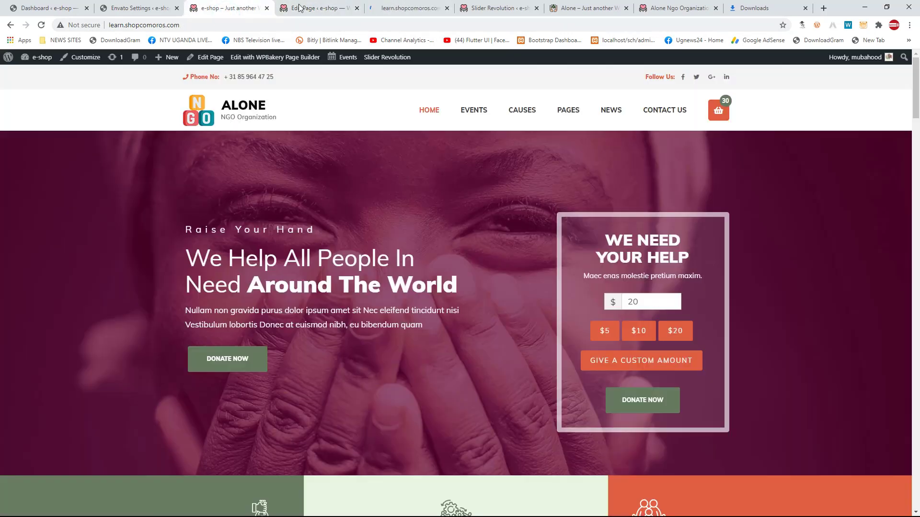
pyautogui.click(301, 9)
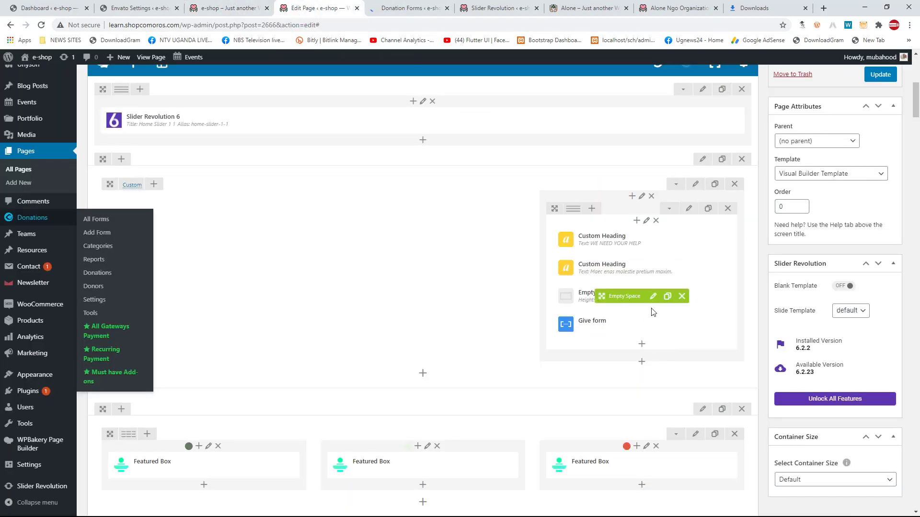
# Step: Check the Id set in the Give form element and look over the existing forms in the donation forms list
pyautogui.click(652, 324)
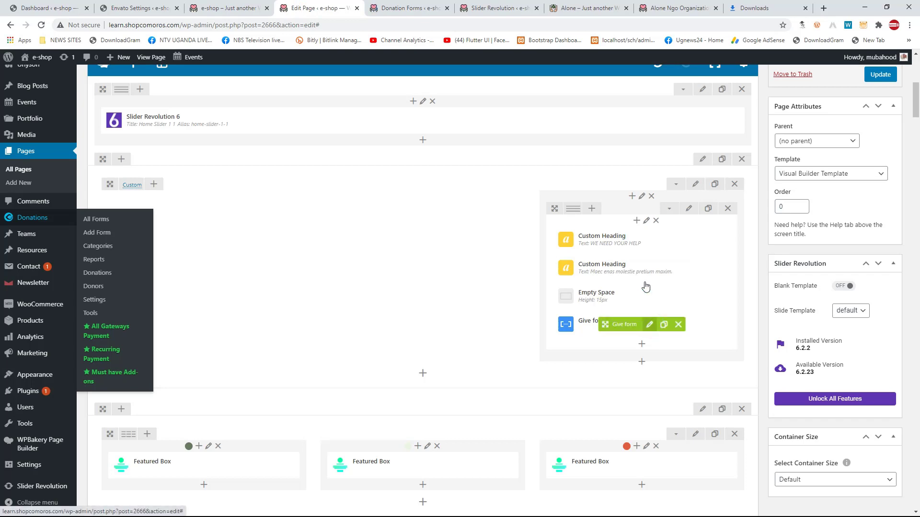
pyautogui.click(491, 149)
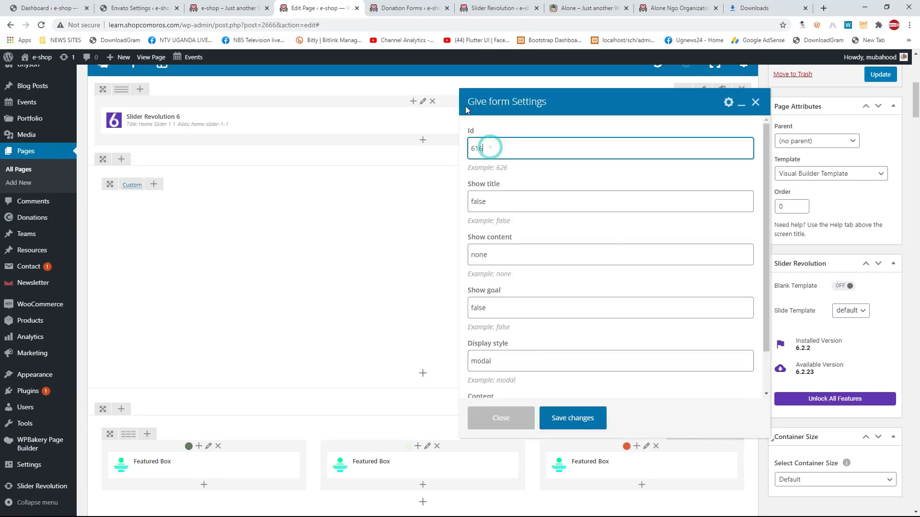
pyautogui.click(407, 8)
pyautogui.scroll(-3, 317, 324)
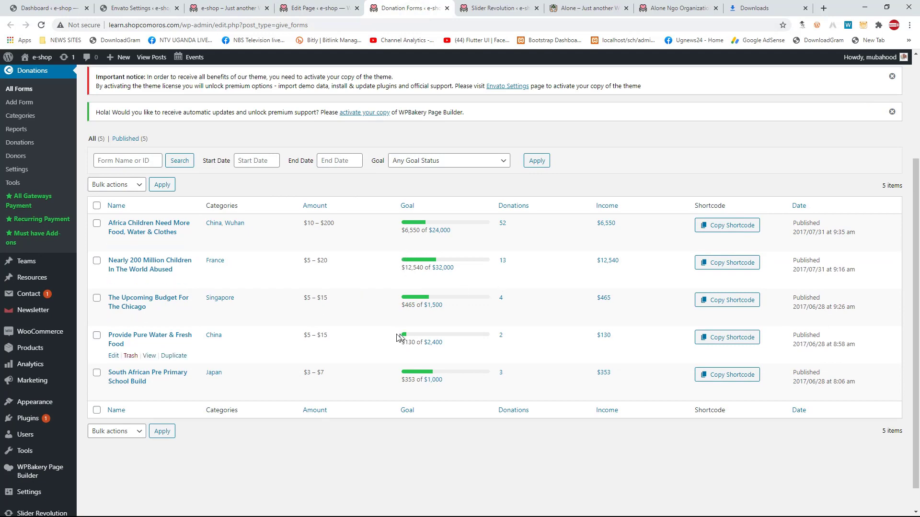
pyautogui.scroll(3, 246, 291)
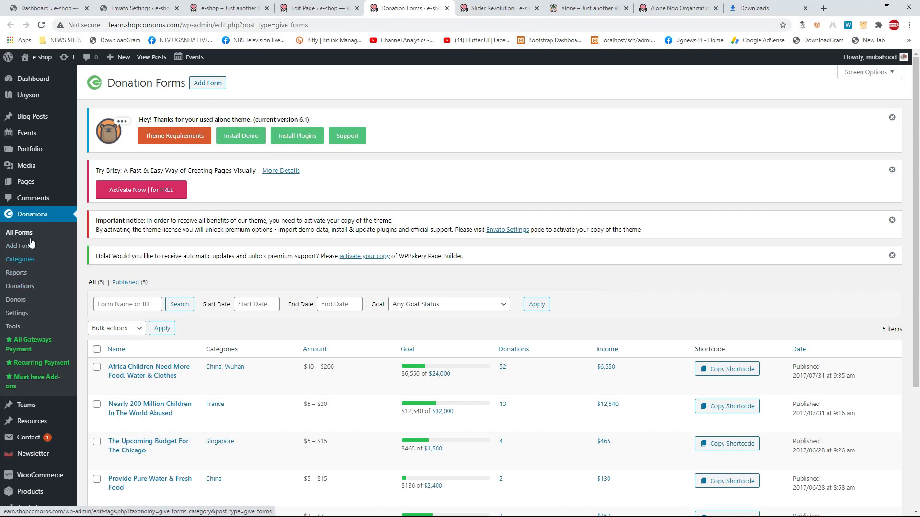
# Step: Start a new donation form and look over its title field and donation options
pyautogui.click(208, 83)
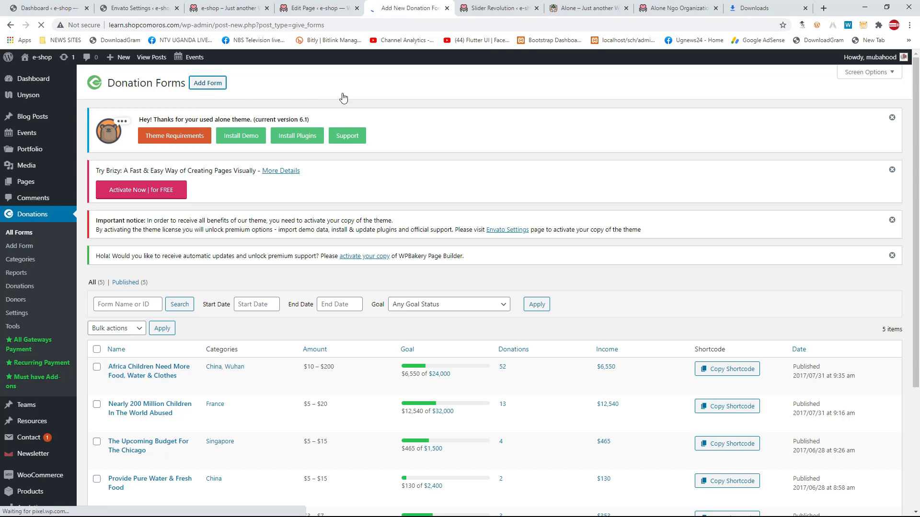
pyautogui.scroll(-2, 323, 162)
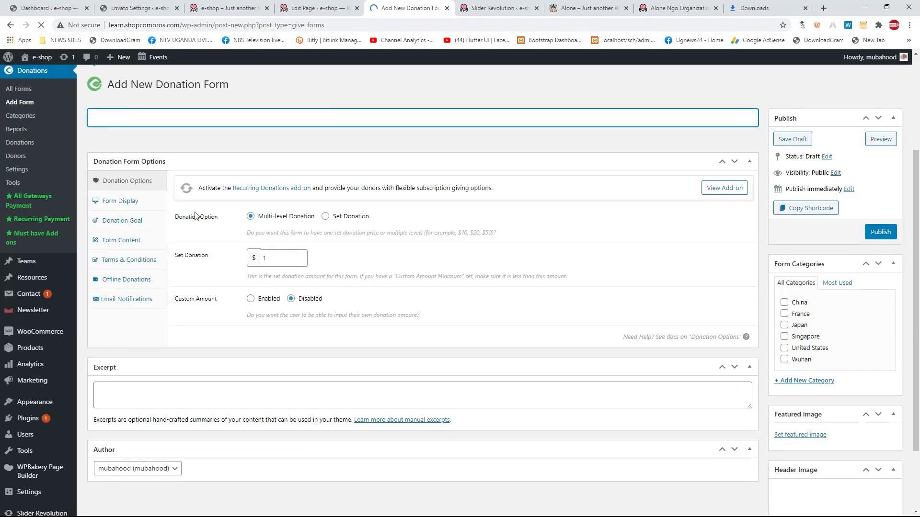
pyautogui.scroll(3, 150, 199)
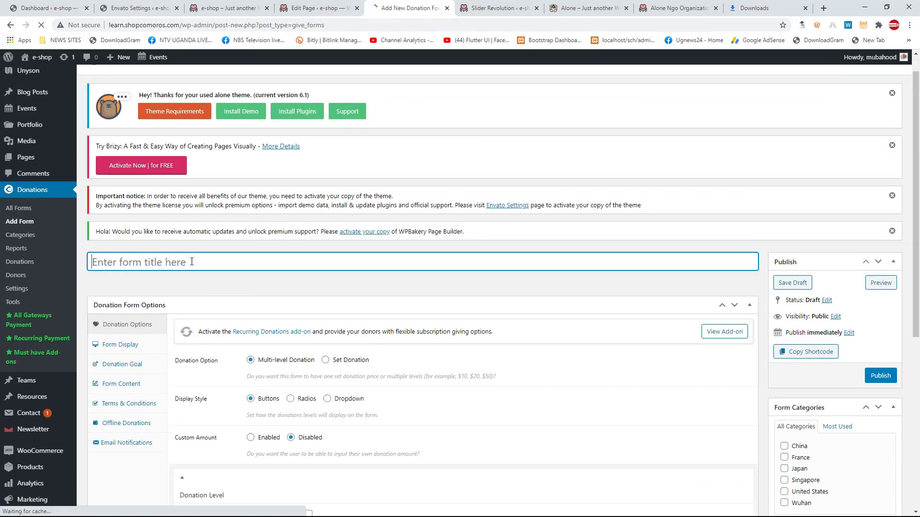
# Step: Title the new donation form "Ramadhan Collection for needy"
pyautogui.write('Ramdahn')
pyautogui.press('BackSpace')
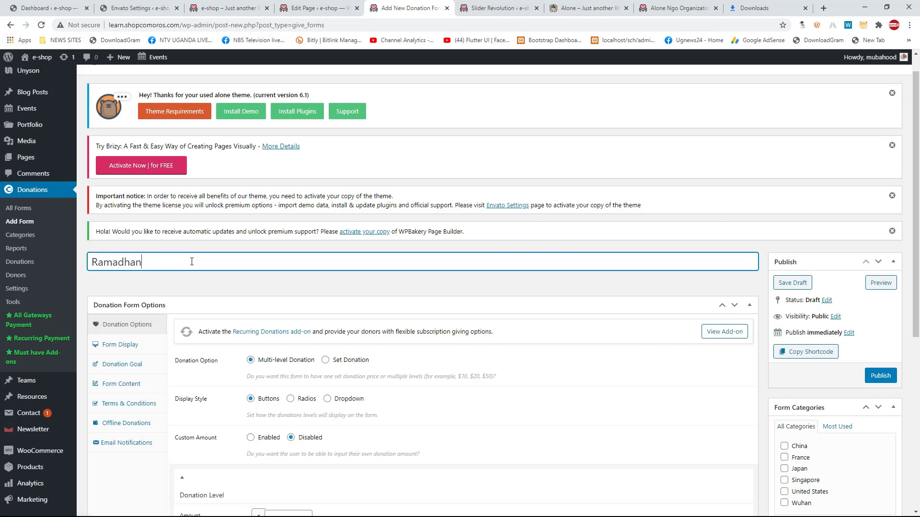
pyautogui.write('Collection for needy')
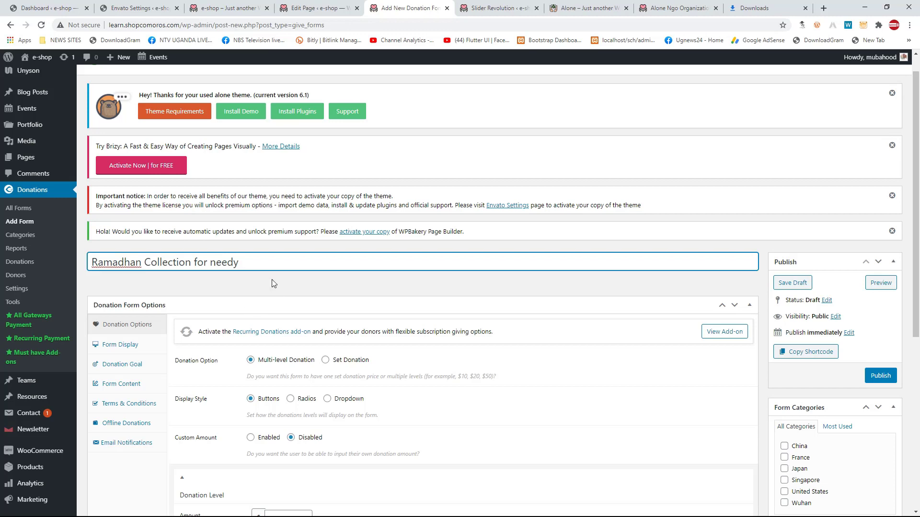
# Step: Try the Set Donation option and an enabled Custom Amount, restoring Multi-level Donation and Disabled
pyautogui.scroll(-2, 279, 302)
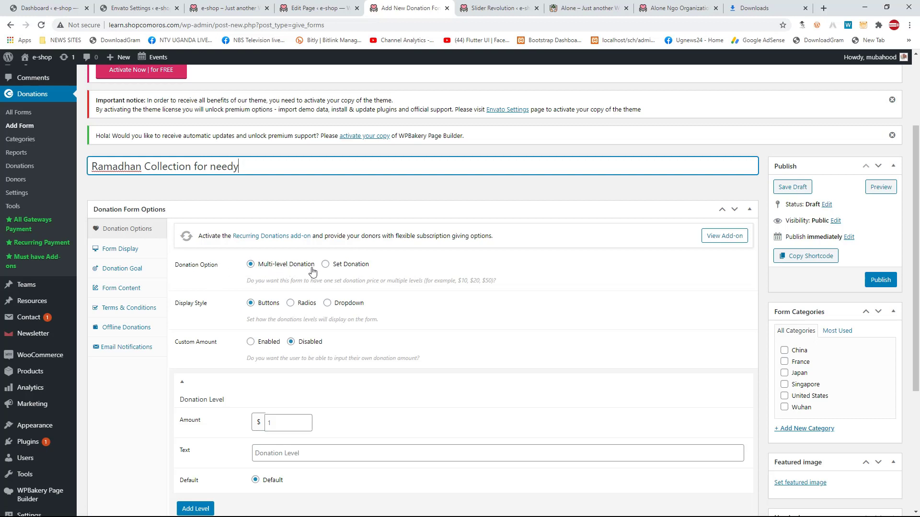
pyautogui.click(351, 265)
pyautogui.click(274, 265)
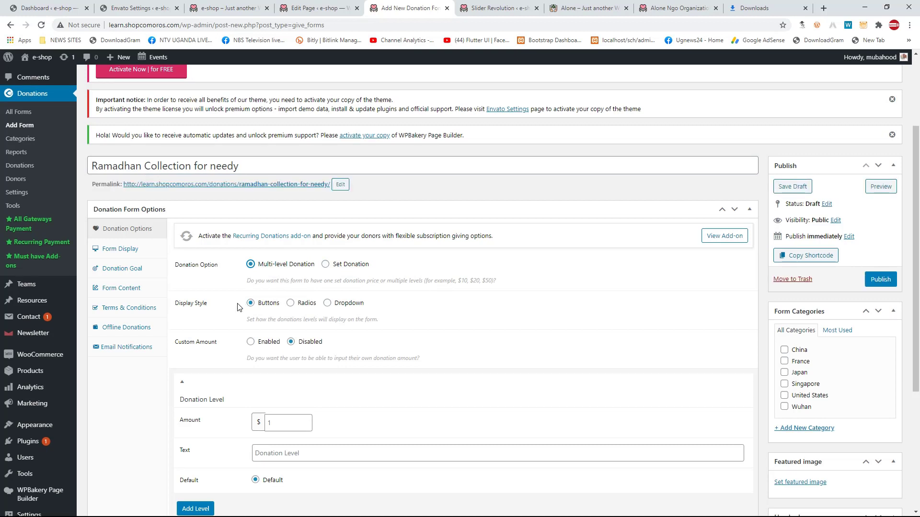
pyautogui.scroll(-1, 238, 301)
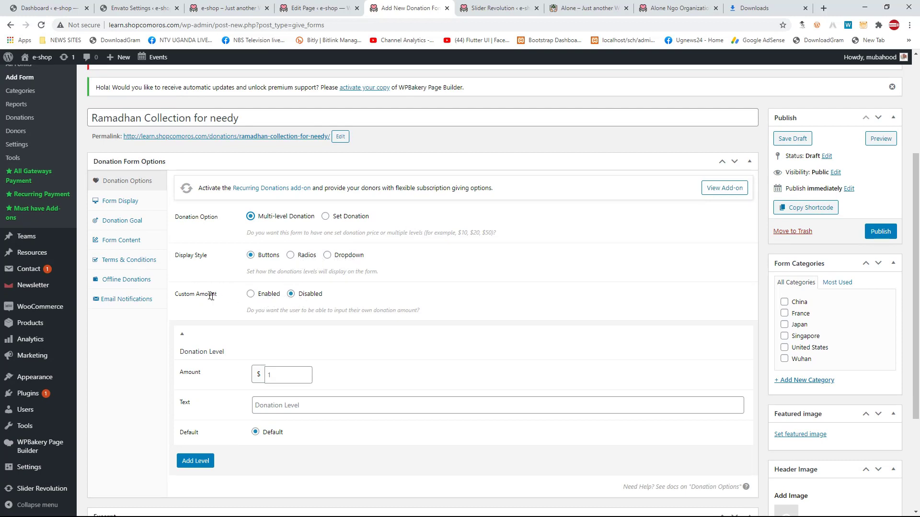
pyautogui.click(265, 294)
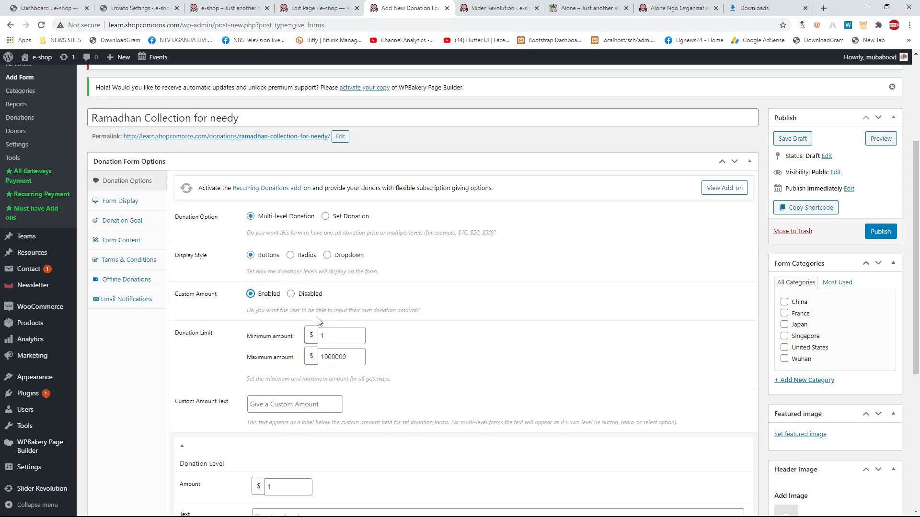
pyautogui.click(310, 294)
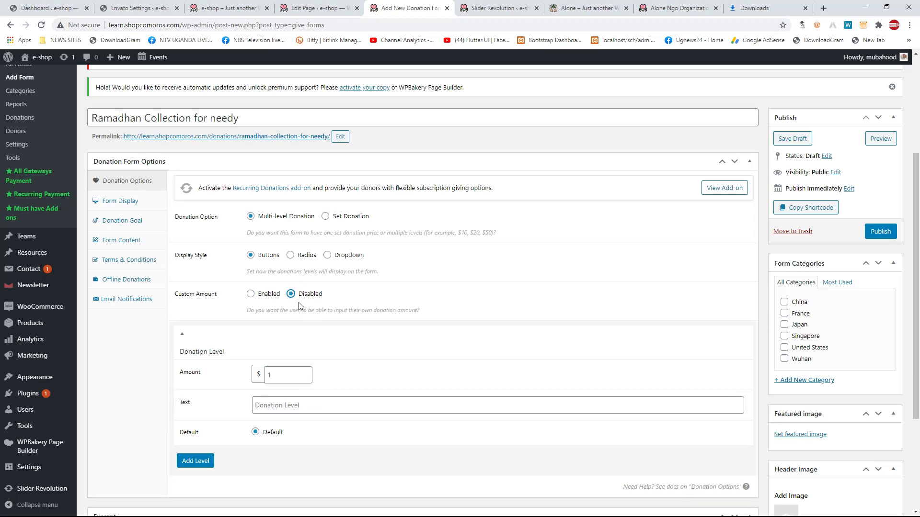
pyautogui.scroll(-2, 299, 306)
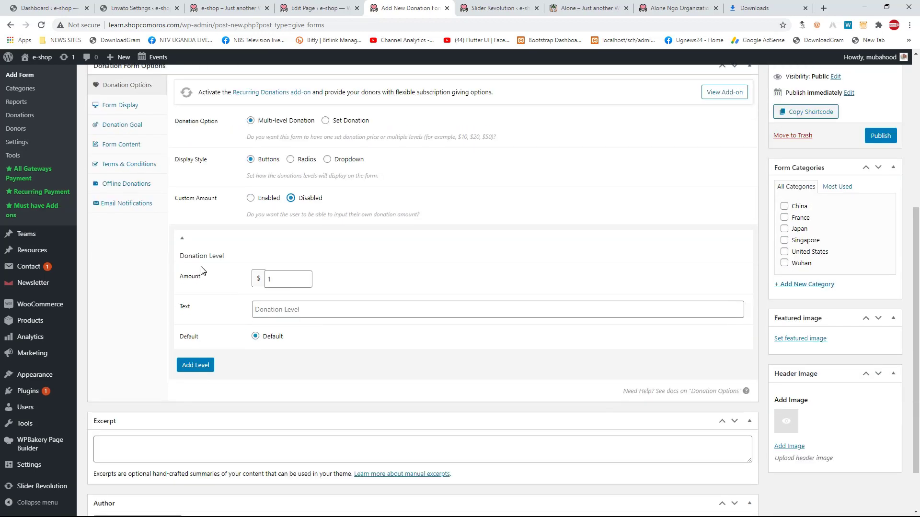
# Step: Examine the Amount and Text fields of the form's first donation level
pyautogui.click(278, 282)
pyautogui.click(278, 284)
pyautogui.click(278, 318)
pyautogui.click(289, 279)
pyautogui.scroll(1, 798, 307)
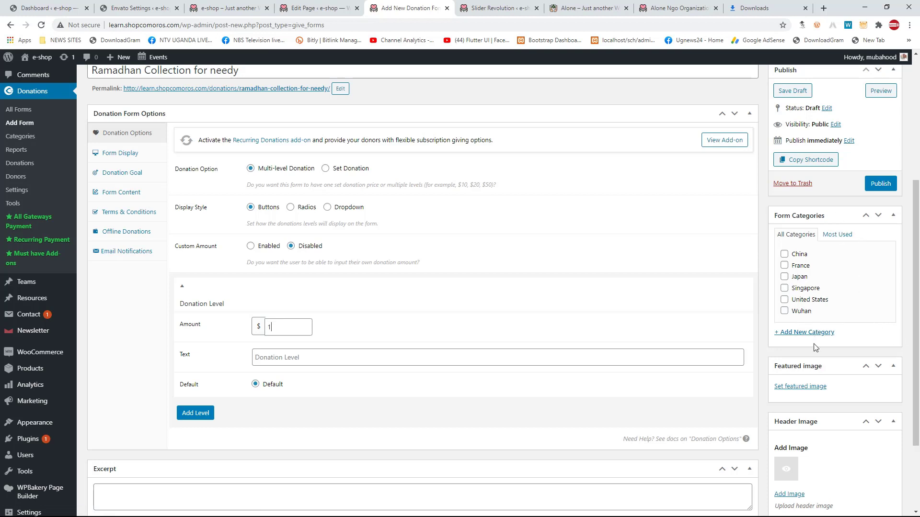
pyautogui.scroll(1, 597, 277)
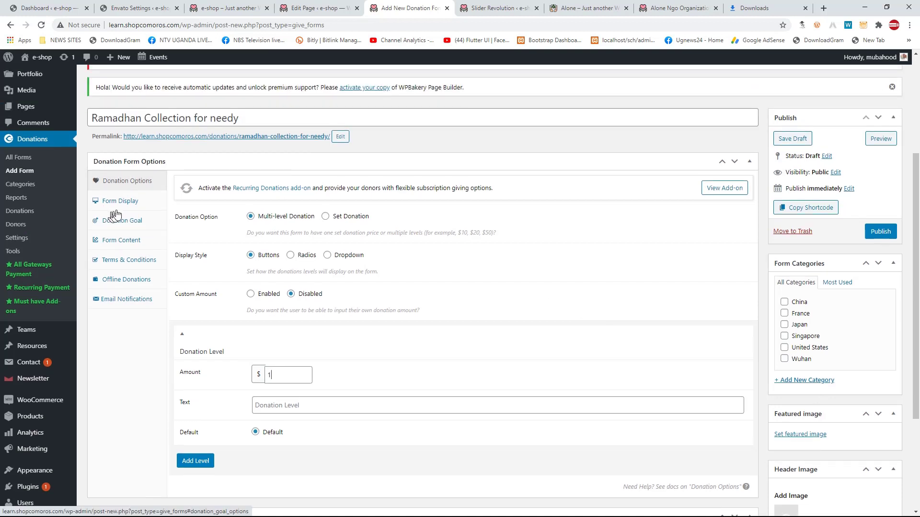
# Step: Review the Form Display settings and the options offered by an enabled Donation Goal, leaving the goal disabled
pyautogui.click(122, 205)
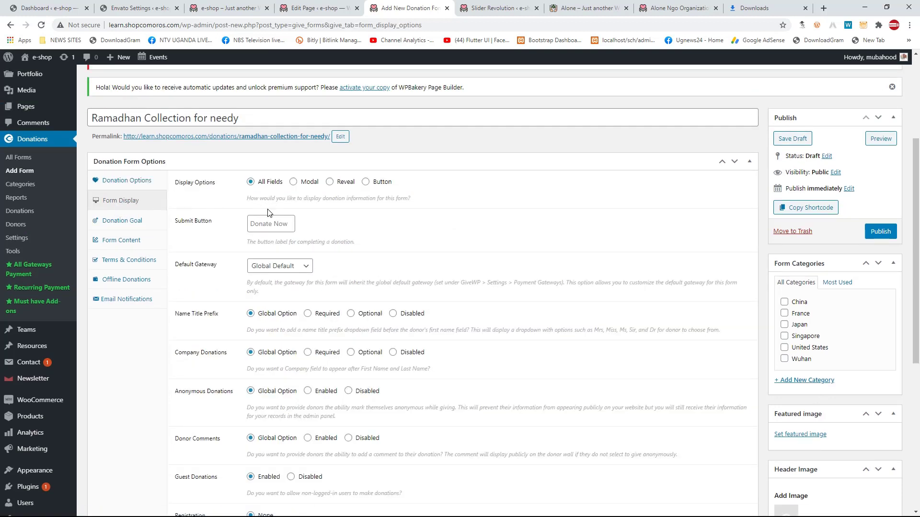
pyautogui.scroll(-3, 269, 225)
pyautogui.scroll(3, 152, 209)
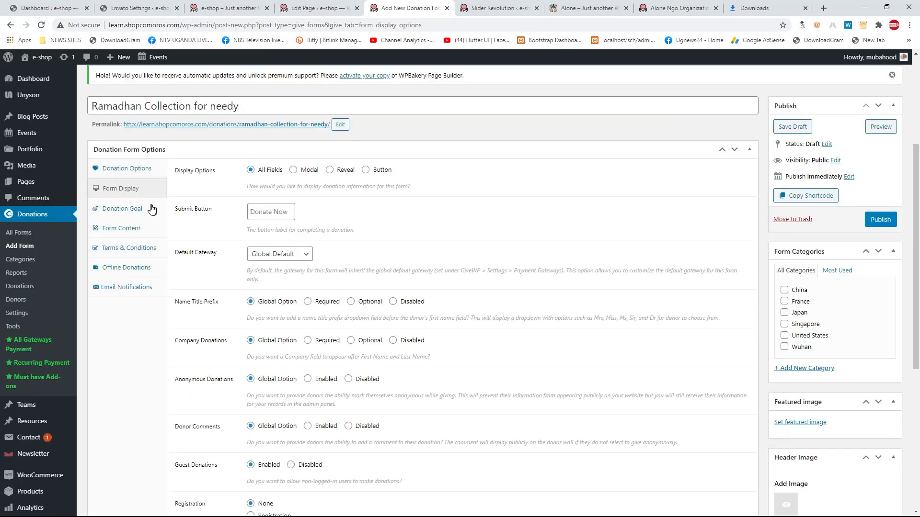
pyautogui.click(151, 210)
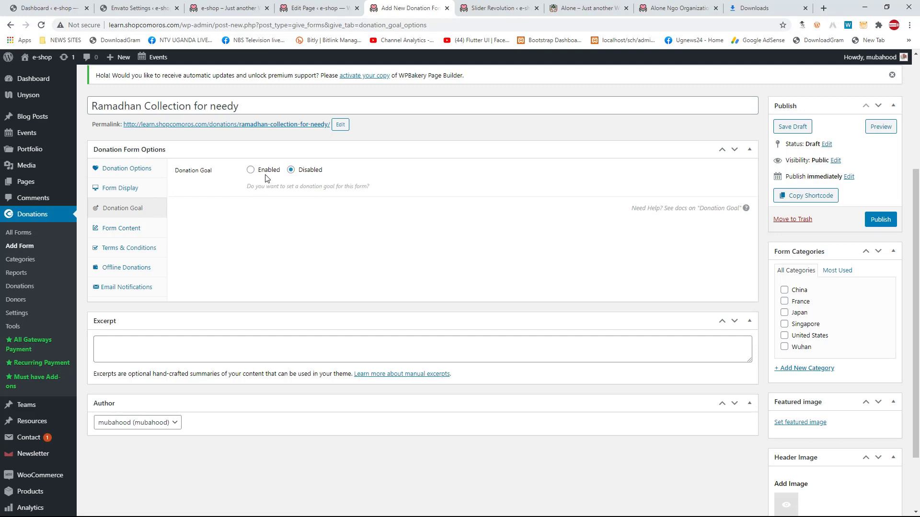
pyautogui.click(251, 170)
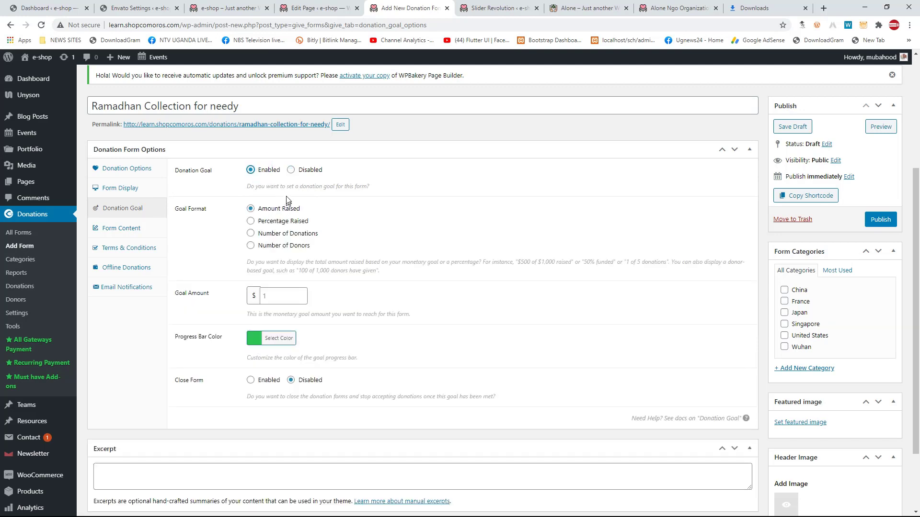
pyautogui.click(301, 170)
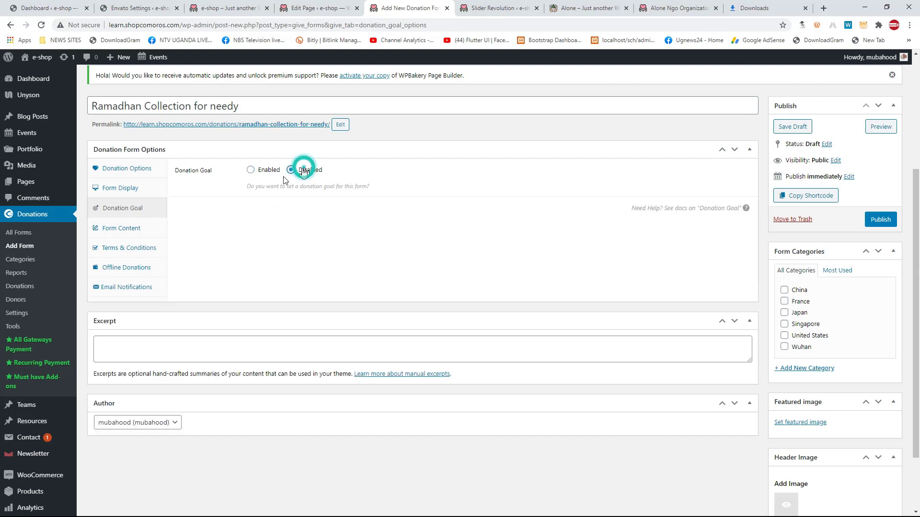
# Step: Review the form's Form Content, Terms & Conditions, Offline Donations and Email Notifications settings
pyautogui.click(136, 231)
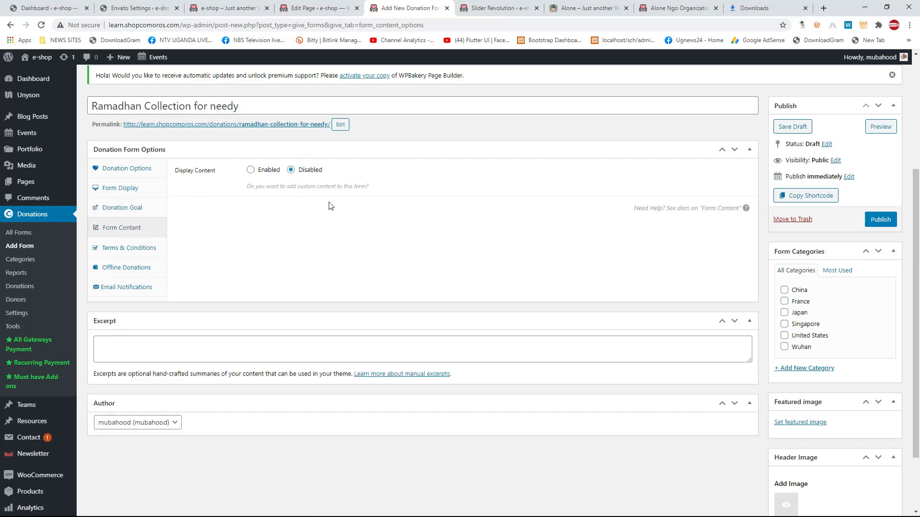
pyautogui.click(135, 226)
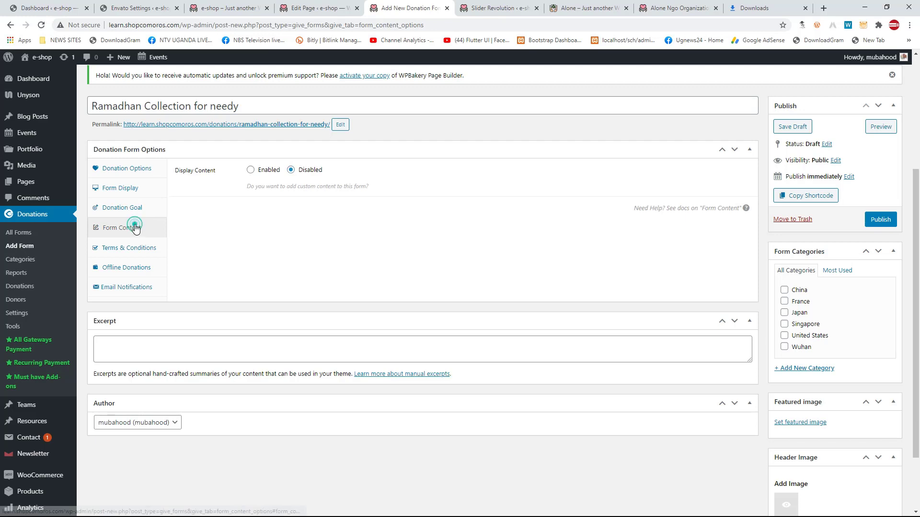
pyautogui.click(124, 248)
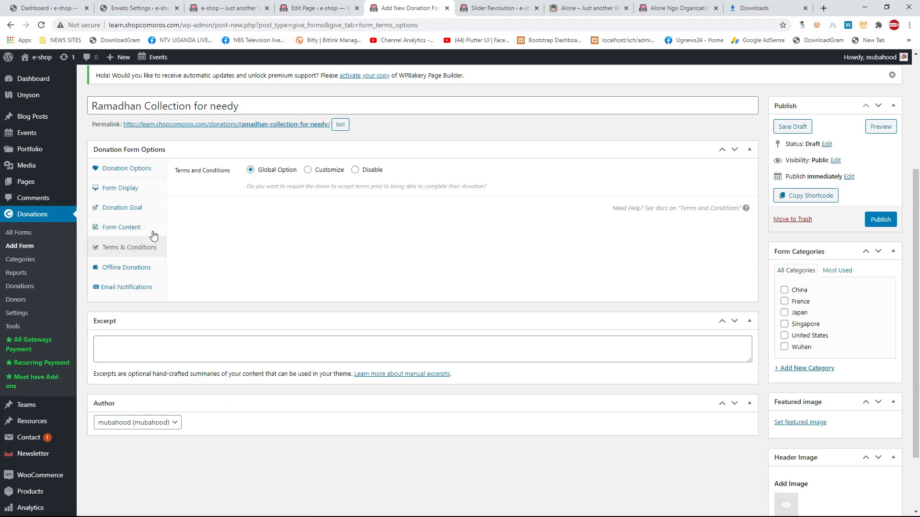
pyautogui.click(115, 267)
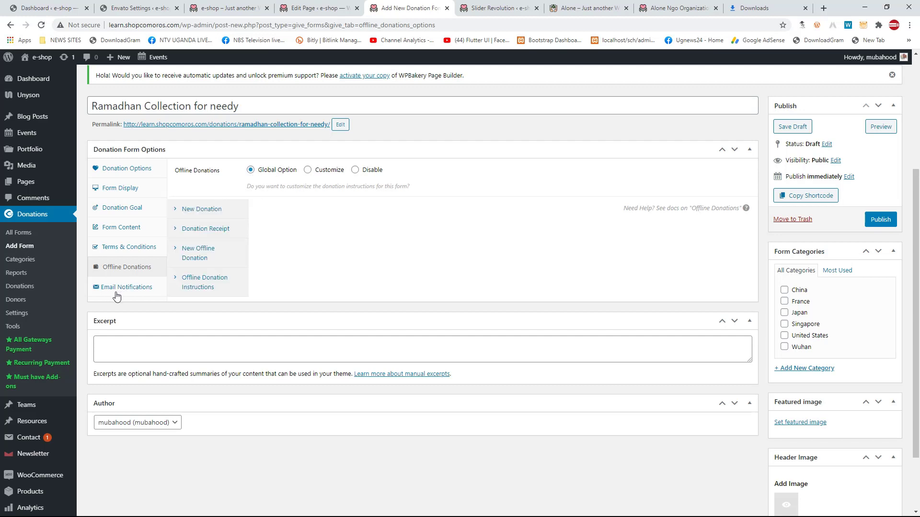
pyautogui.click(132, 293)
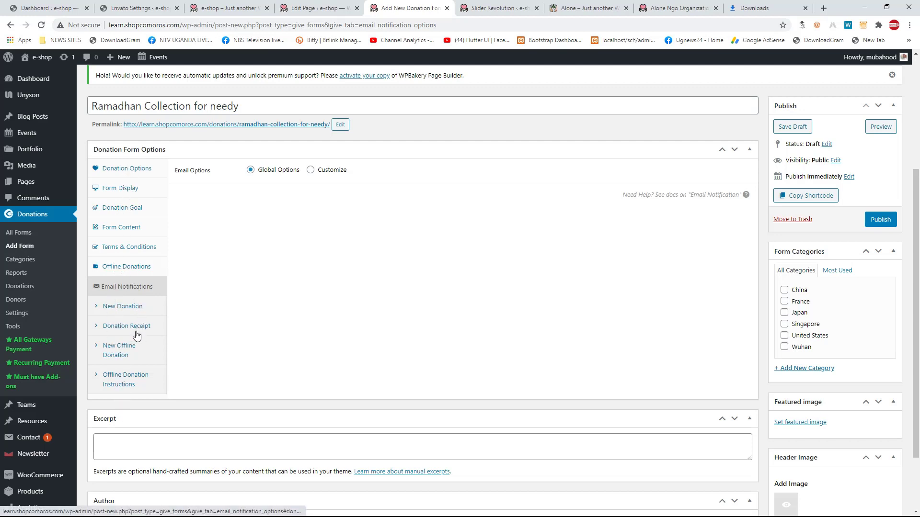
# Step: Look over the email options, Excerpt, Publish, Form Categories and image sections of the donation form
pyautogui.scroll(-1, 136, 337)
pyautogui.scroll(2, 136, 337)
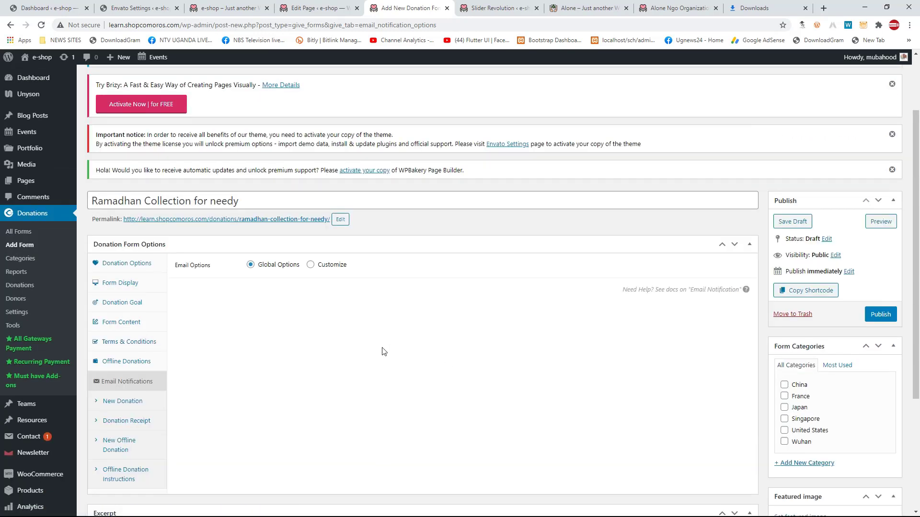
pyautogui.scroll(-2, 378, 352)
pyautogui.scroll(-2, 271, 372)
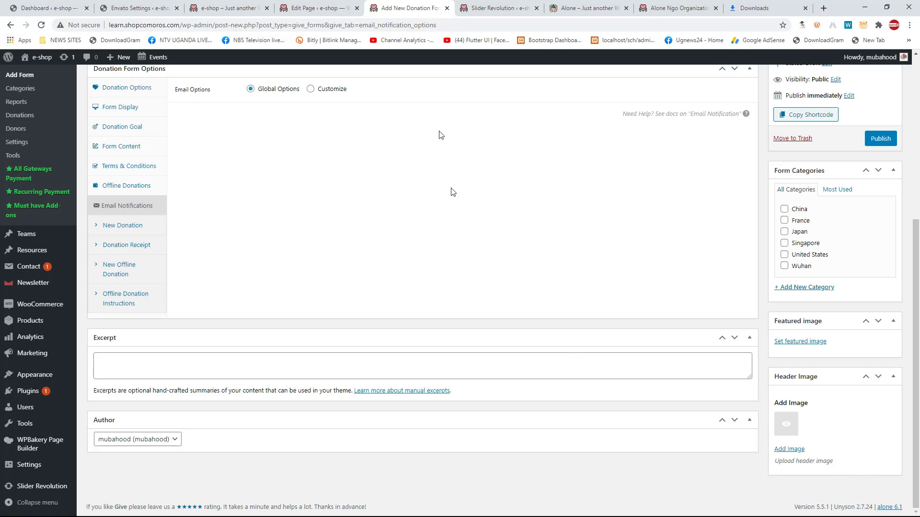
pyautogui.scroll(4, 192, 220)
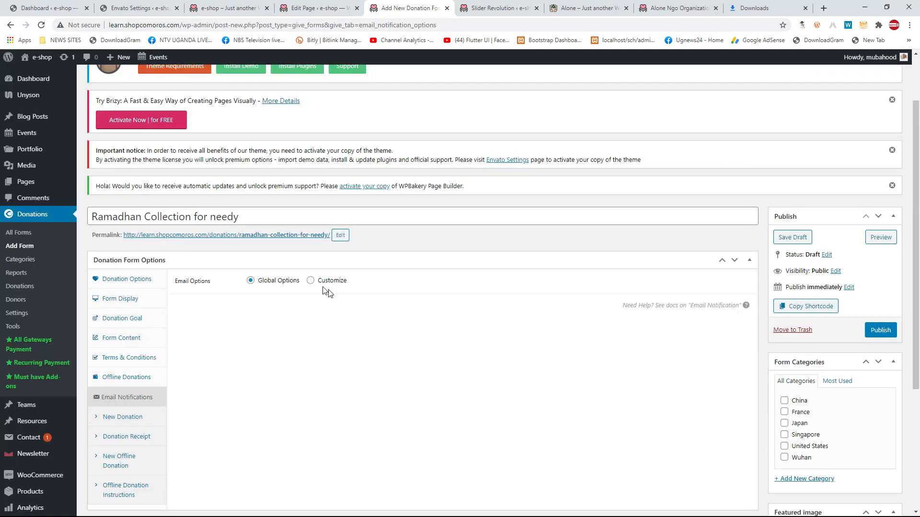
pyautogui.scroll(-2, 257, 292)
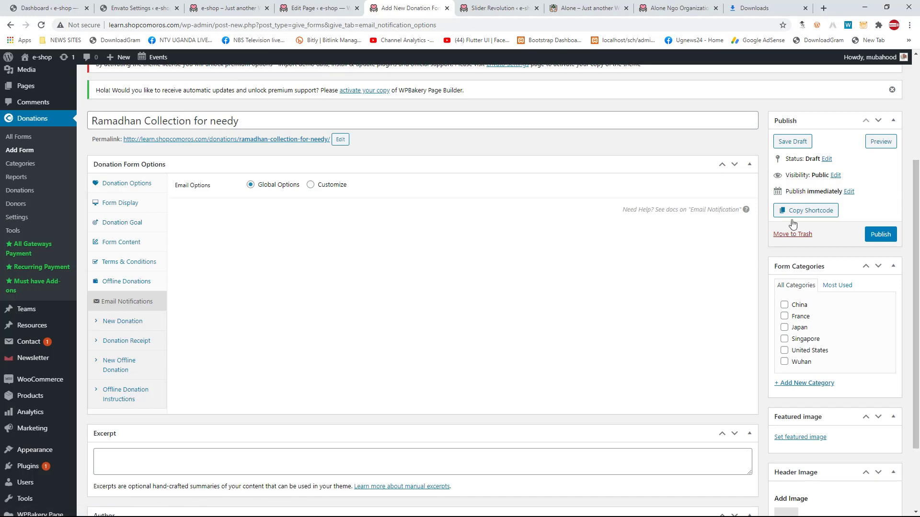
pyautogui.scroll(-2, 815, 336)
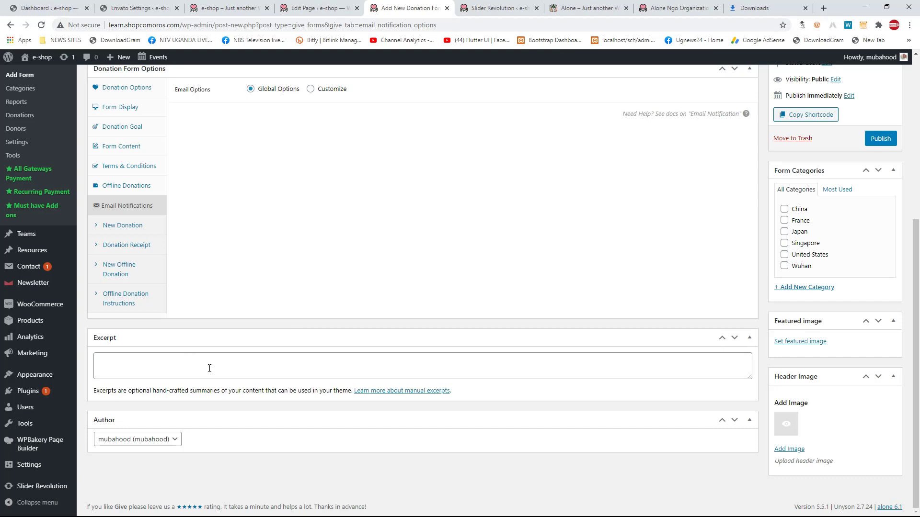
pyautogui.scroll(3, 319, 249)
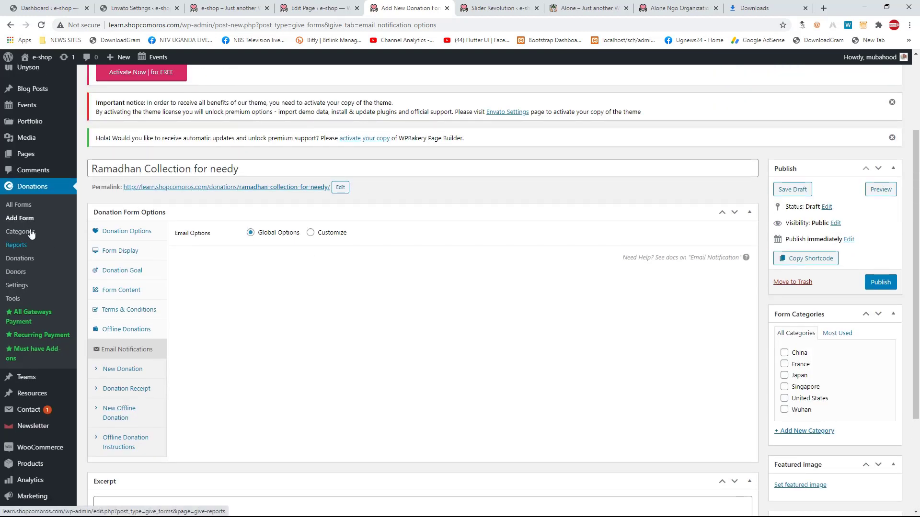
# Step: Leave the form editor without saving and look over the list of received donations with their forms, statuses and amounts
pyautogui.click(25, 259)
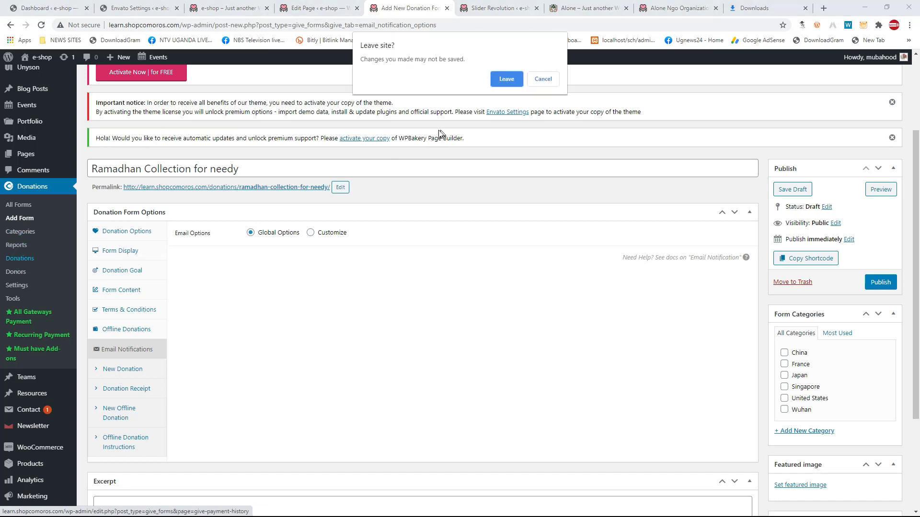
pyautogui.click(505, 79)
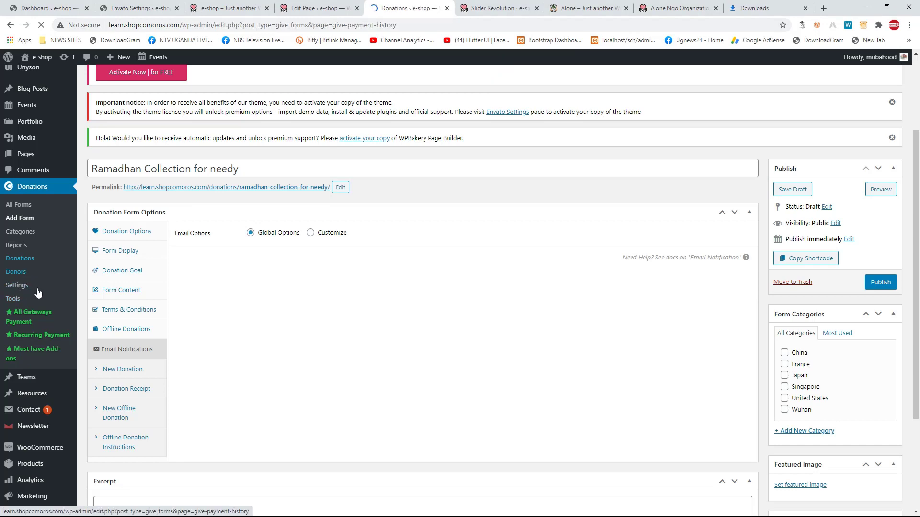
pyautogui.scroll(-4, 625, 321)
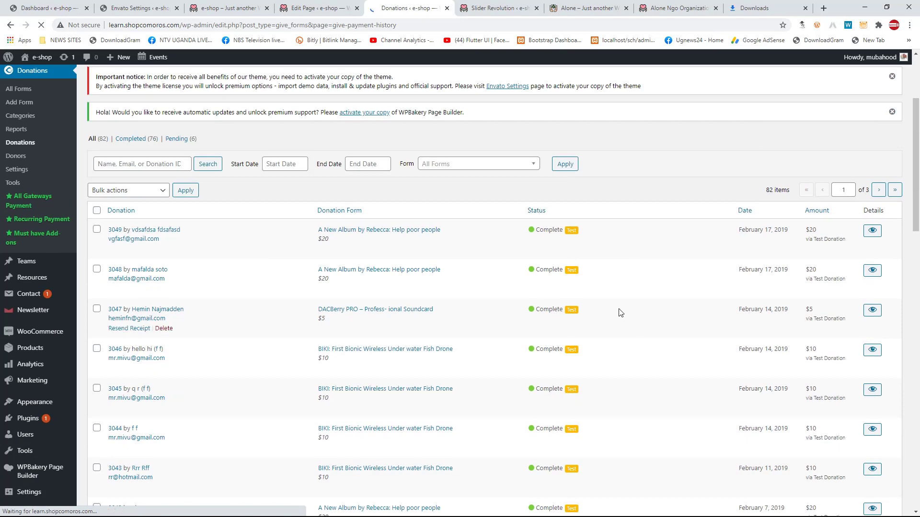
pyautogui.scroll(-1, 622, 313)
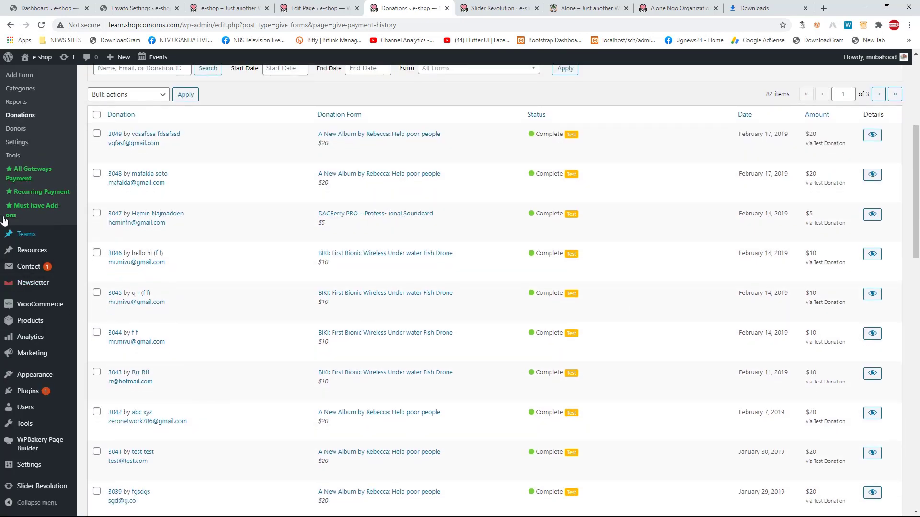
pyautogui.scroll(2, 15, 217)
pyautogui.scroll(4, 16, 217)
pyautogui.scroll(-4, 523, 268)
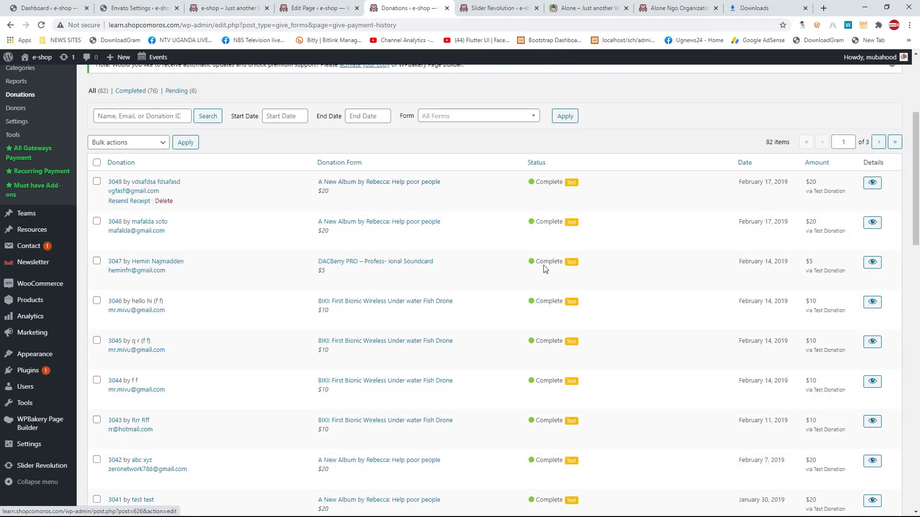
pyautogui.scroll(-3, 509, 411)
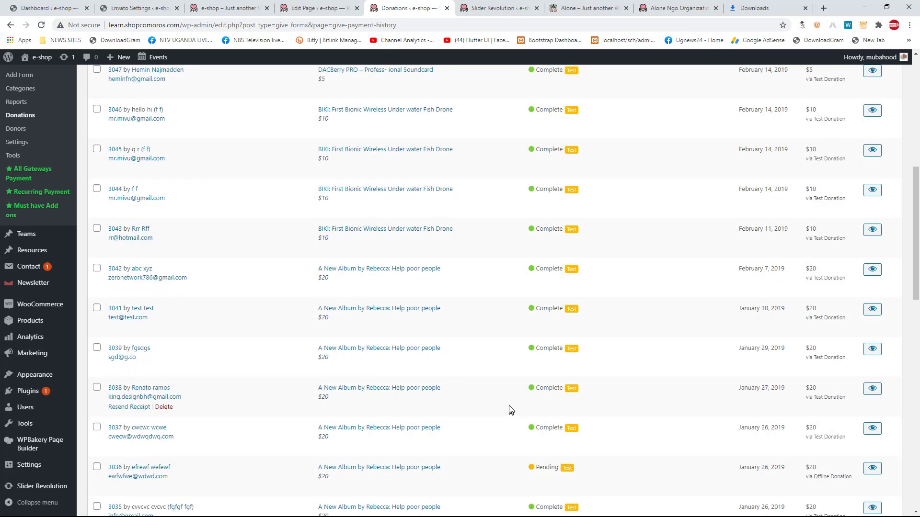
pyautogui.scroll(5, 262, 298)
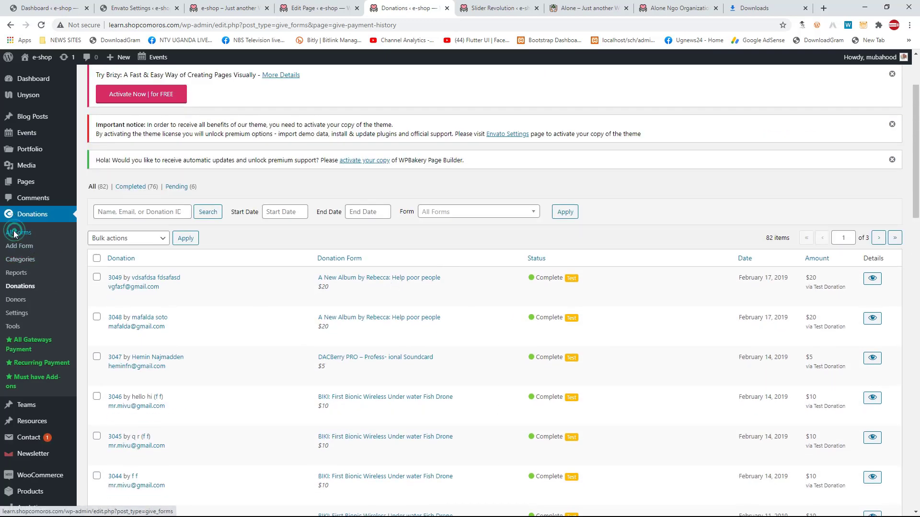
# Step: Return to the list of all donation forms and look over its entries
pyautogui.click(35, 245)
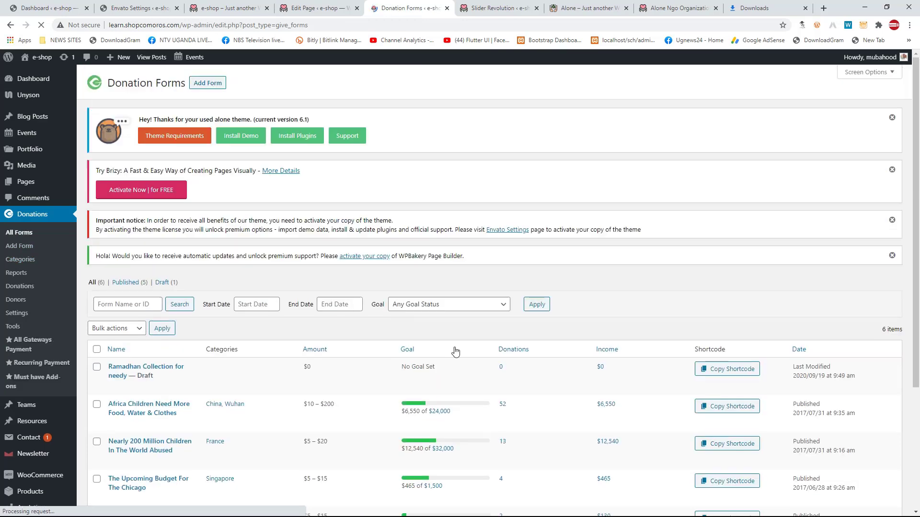
pyautogui.scroll(-3, 290, 307)
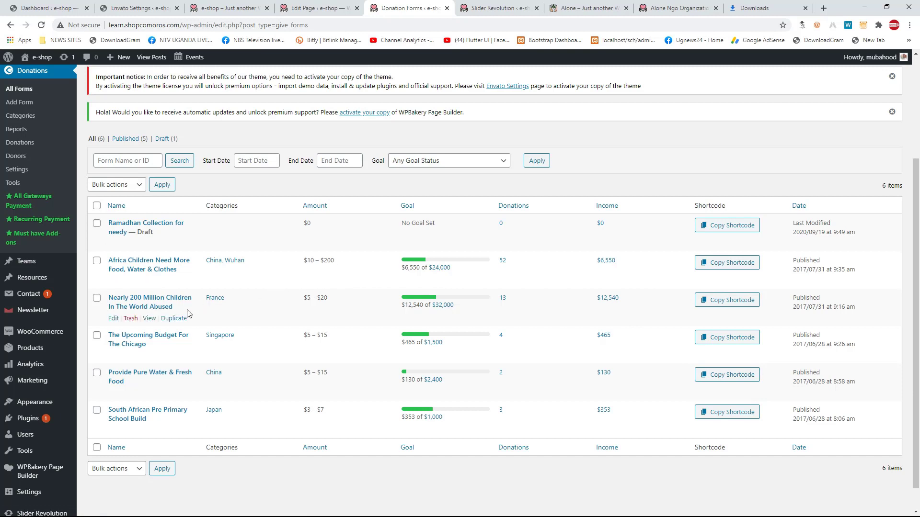
# Step: Open the "Nearly 200 Million Children In The World Abused" donation form and examine its post ID, donation options and donation levels
pyautogui.click(136, 302)
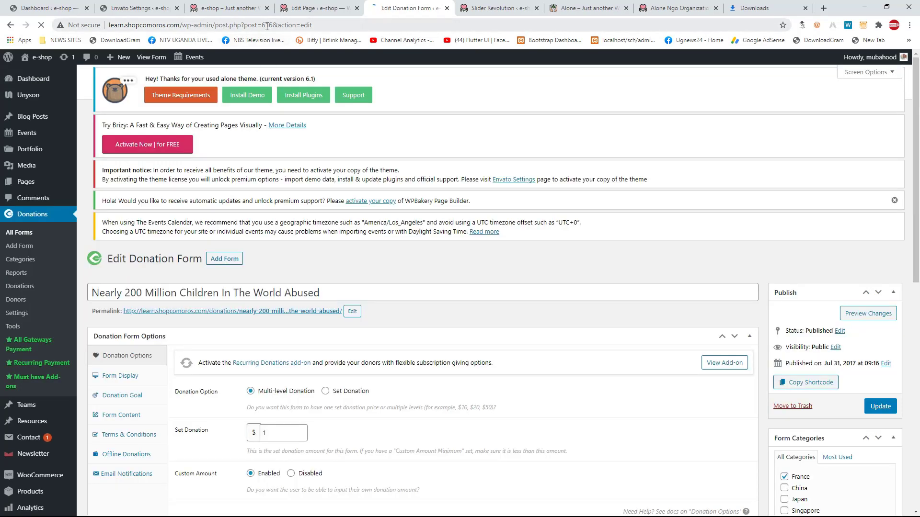
pyautogui.doubleClick(267, 25)
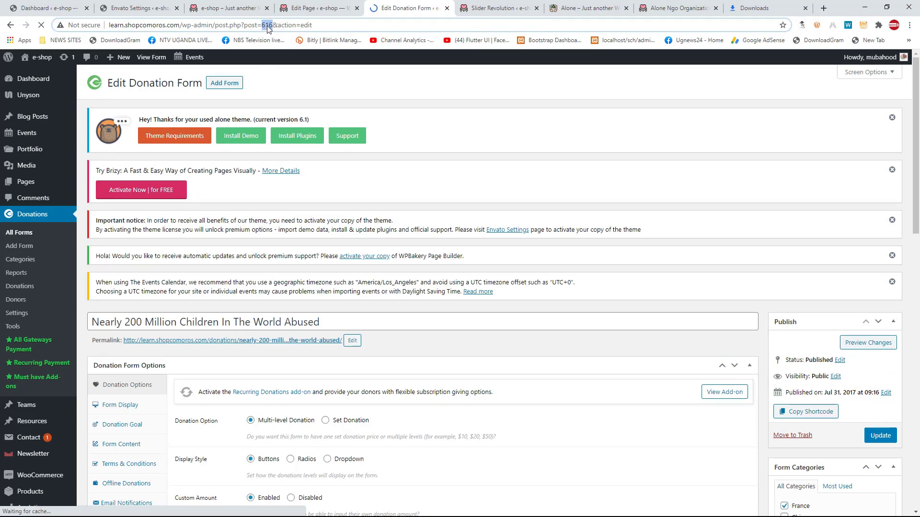
pyautogui.scroll(-5, 296, 242)
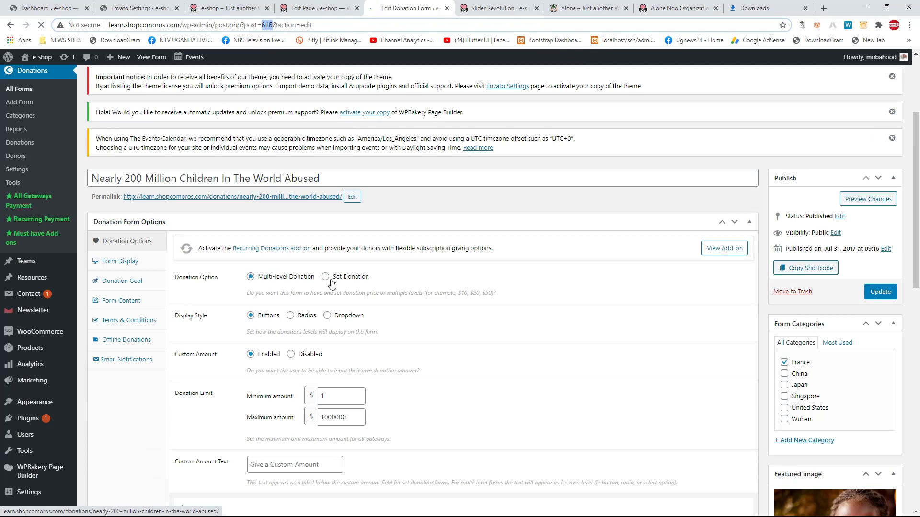
pyautogui.scroll(5, 331, 285)
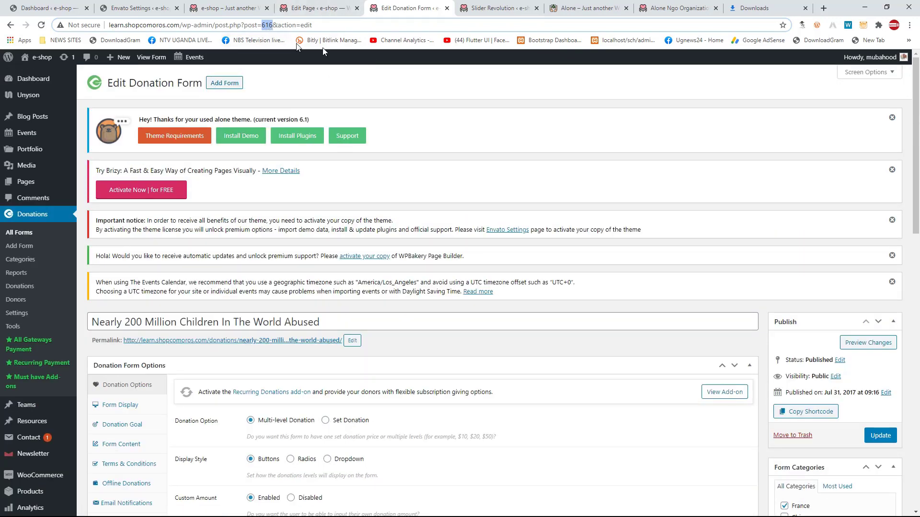
pyautogui.scroll(-6, 269, 115)
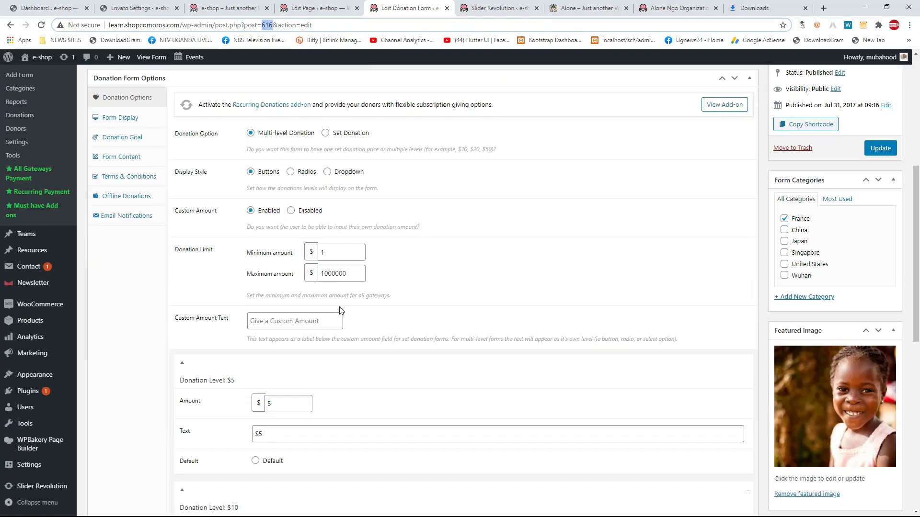
pyautogui.scroll(-2, 413, 364)
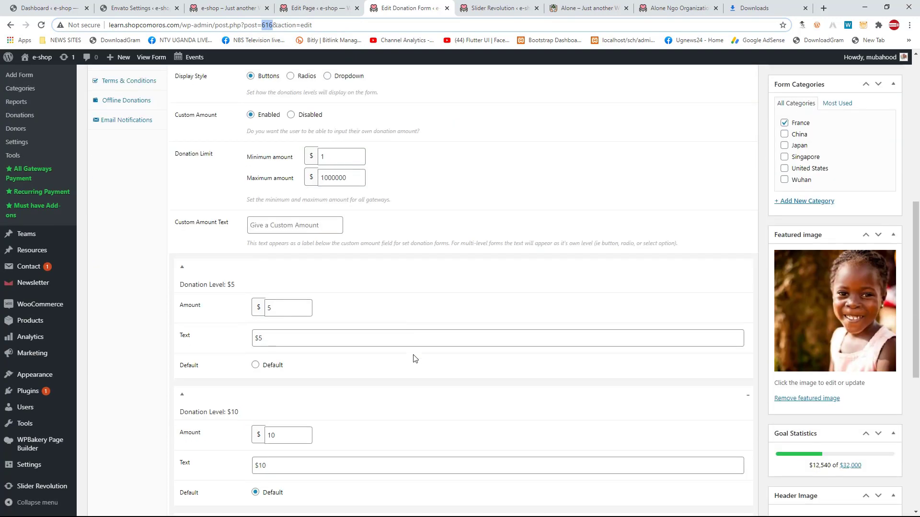
pyautogui.scroll(4, 414, 360)
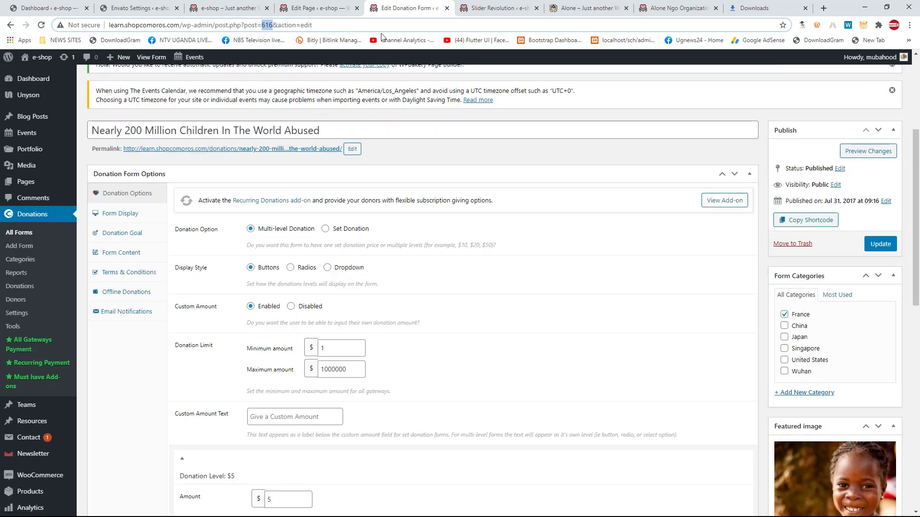
# Step: Compare the Give form element's Id in the page editor with the donation form's post ID and review its donation levels
pyautogui.click(311, 6)
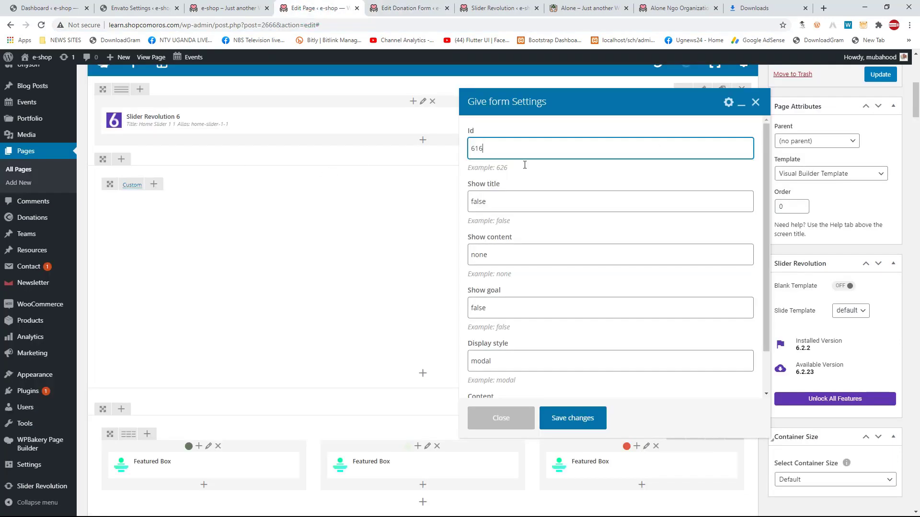
pyautogui.click(407, 8)
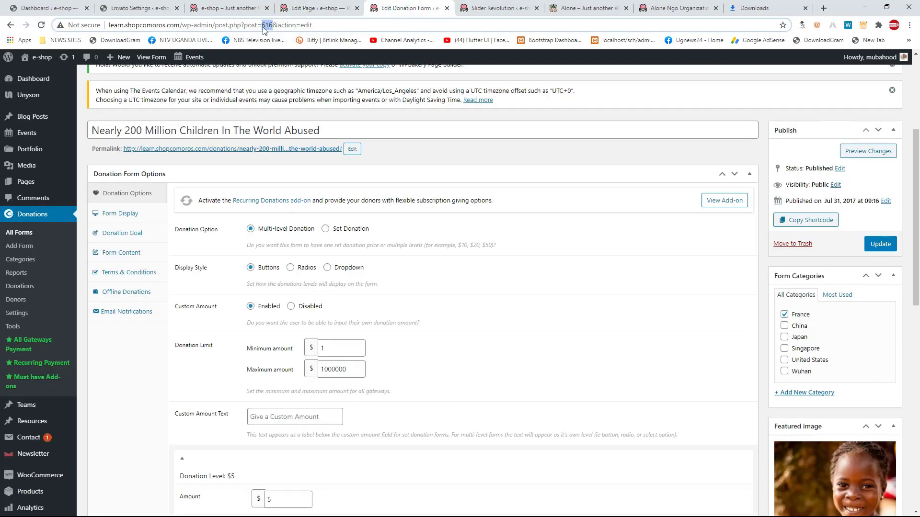
pyautogui.scroll(-5, 335, 273)
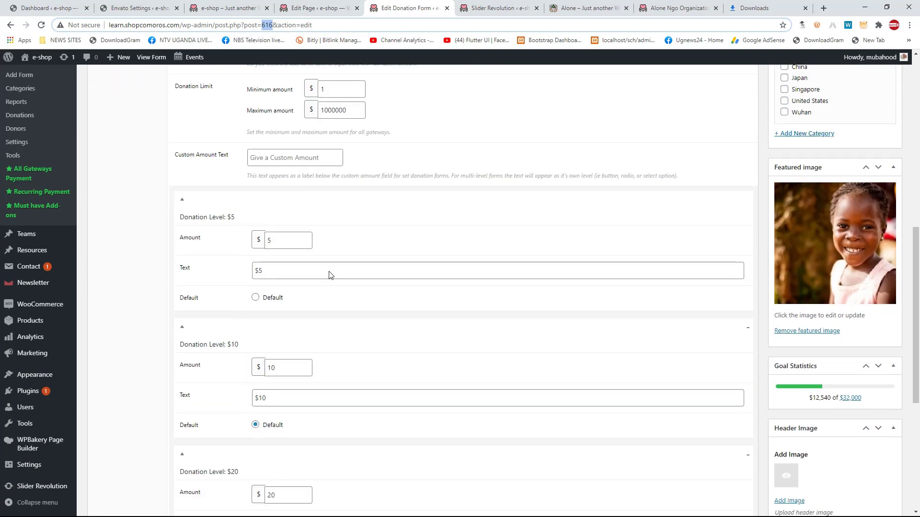
pyautogui.scroll(-3, 329, 273)
pyautogui.scroll(10, 328, 273)
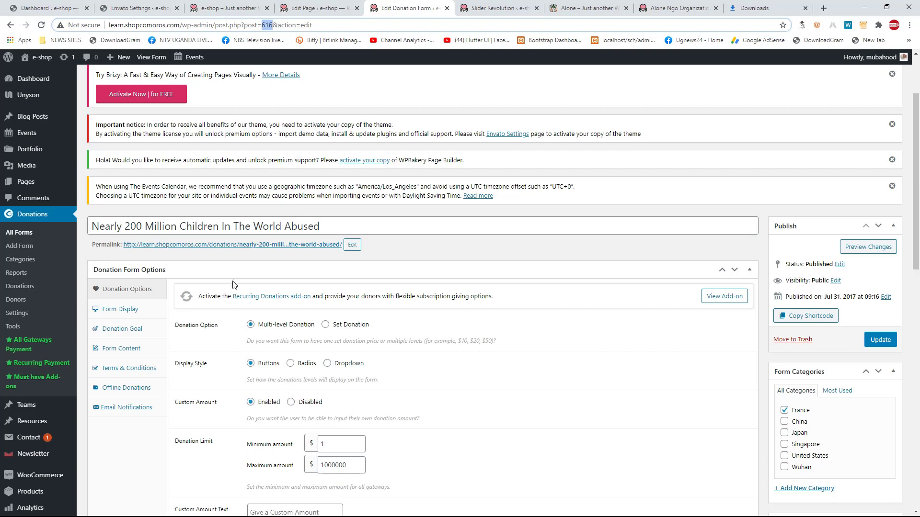
# Step: Copy the post ID 616 from the donation form's address and paste it as the Give form element's Id
pyautogui.click(267, 26)
pyautogui.doubleClick(267, 26)
pyautogui.hotkey('ctrl', 'c')
pyautogui.click(313, 8)
pyautogui.click(491, 148)
pyautogui.hotkey('ctrl', 'v')
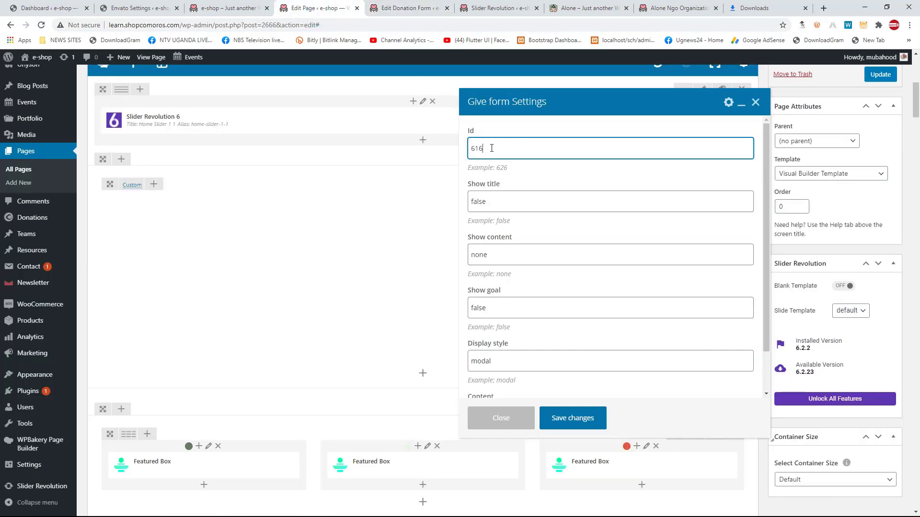
pyautogui.click(581, 154)
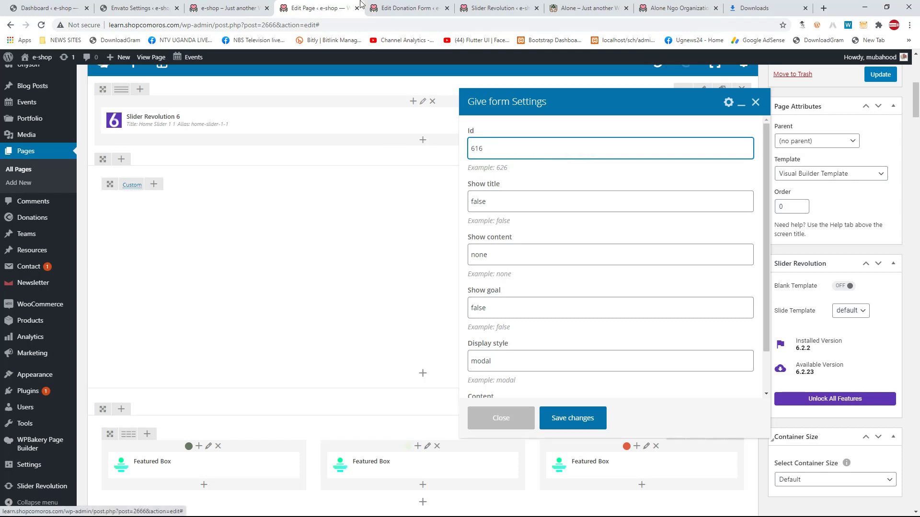
# Step: Try the $5 and $10 donation amounts in the donation box on the live homepage
pyautogui.click(383, 8)
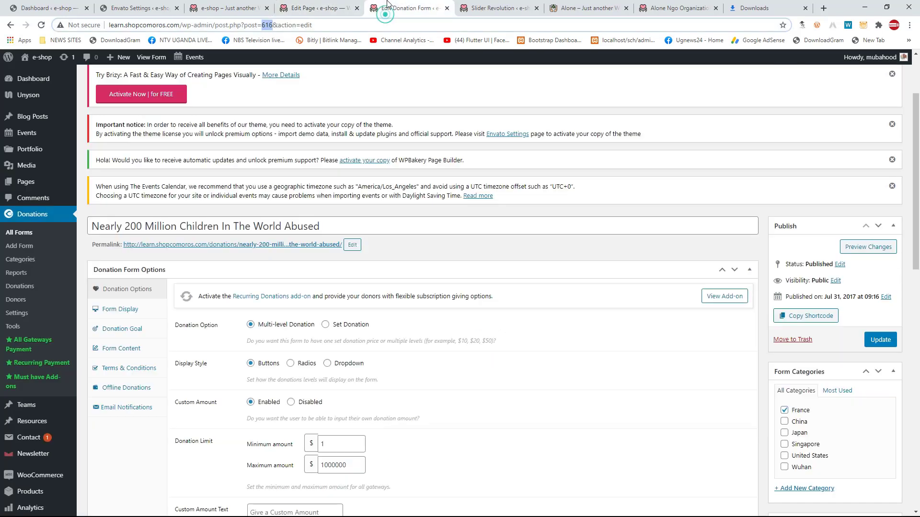
pyautogui.click(316, 8)
pyautogui.click(227, 8)
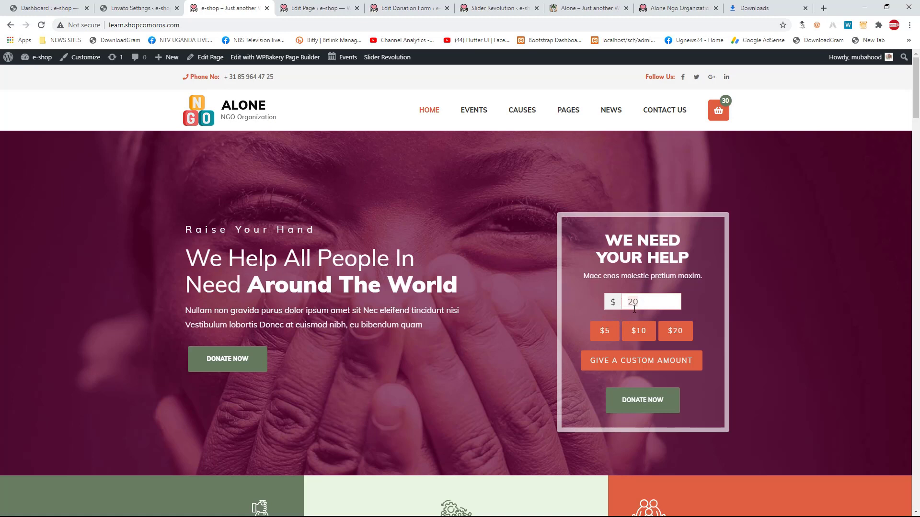
pyautogui.click(604, 330)
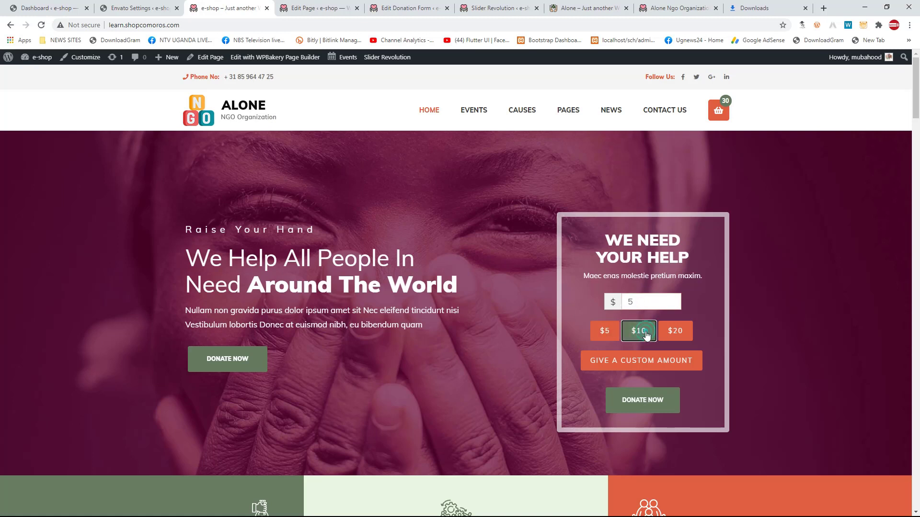
pyautogui.click(641, 330)
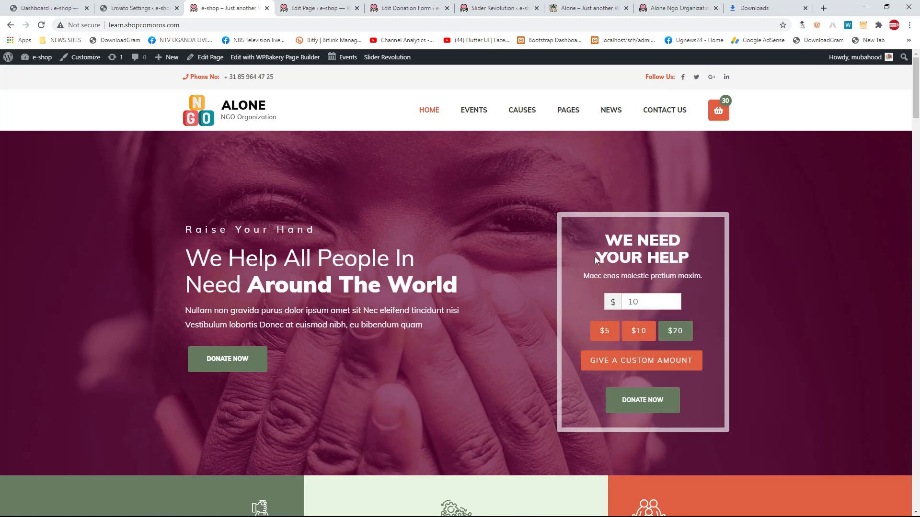
# Step: Save the Give form element's settings in the page editor and close them
pyautogui.click(321, 5)
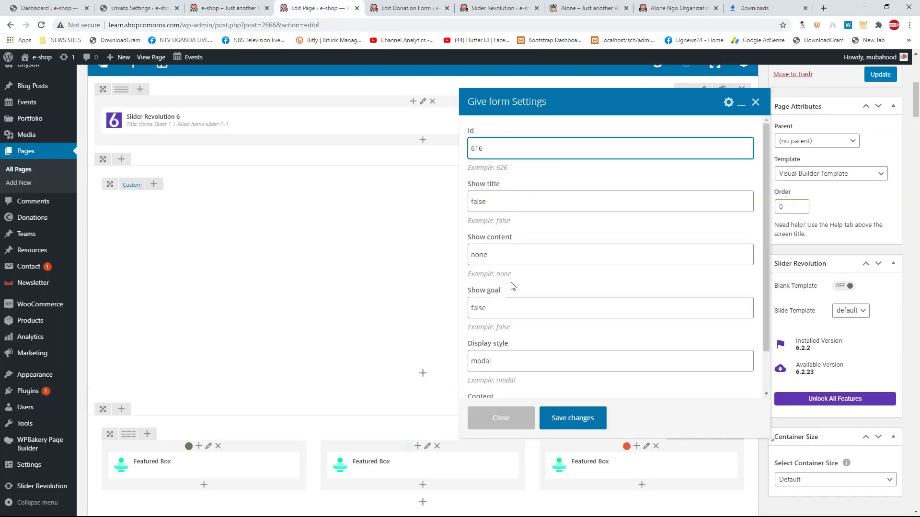
pyautogui.scroll(-4, 531, 250)
pyautogui.click(570, 418)
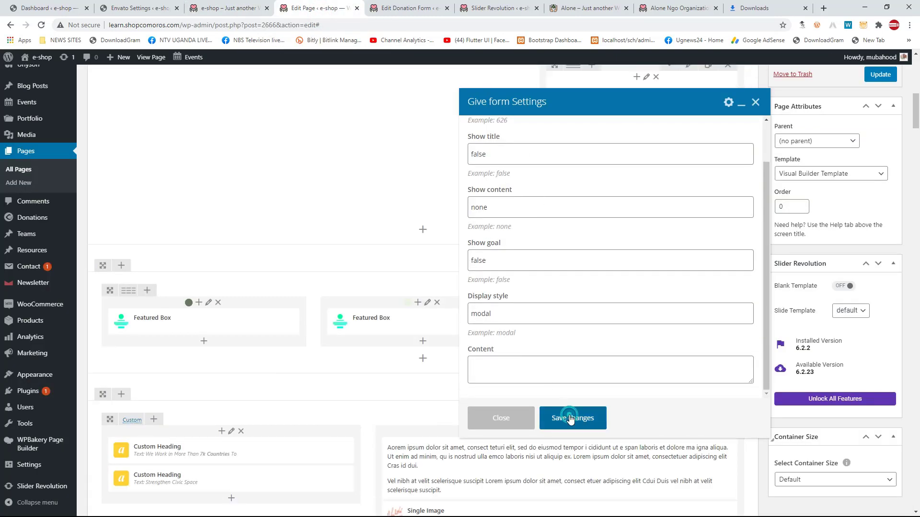
pyautogui.click(503, 418)
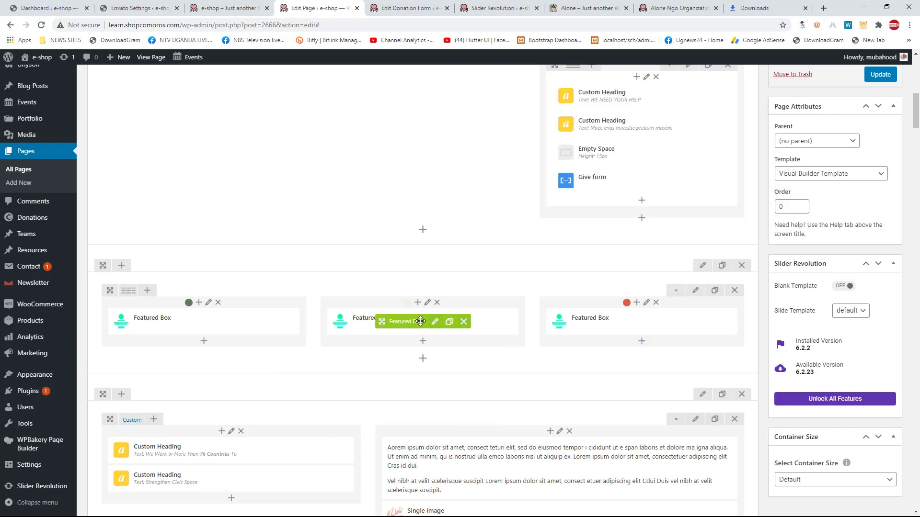
# Step: Compare the donation box's elements in the page builder with the box on the live homepage
pyautogui.scroll(3, 378, 273)
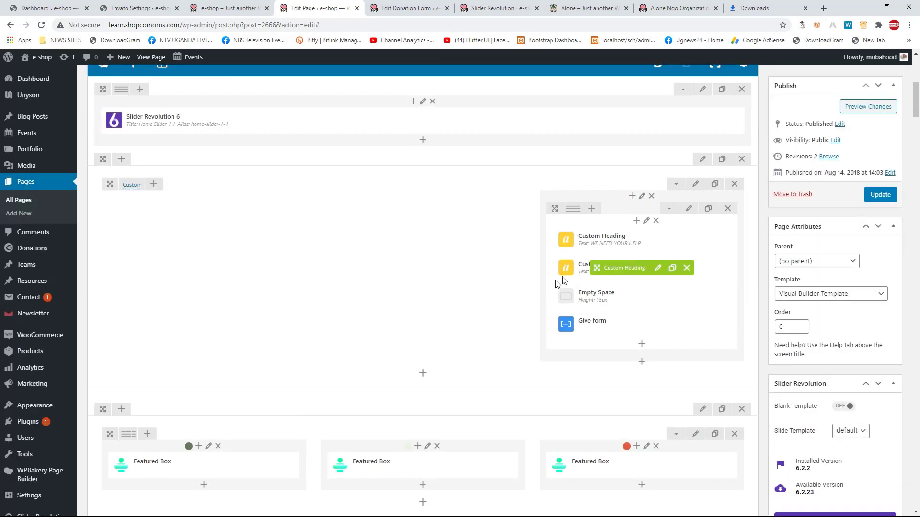
pyautogui.scroll(2, 551, 287)
pyautogui.scroll(-1, 543, 297)
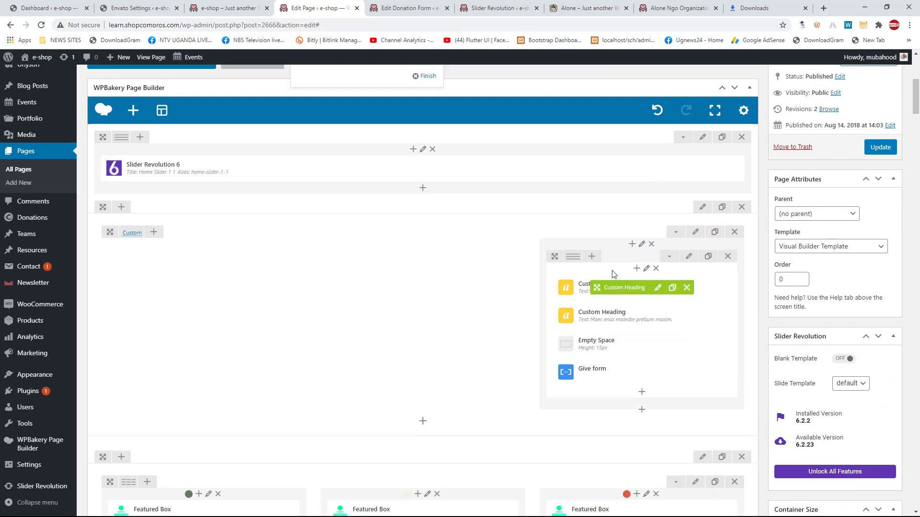
pyautogui.click(239, 8)
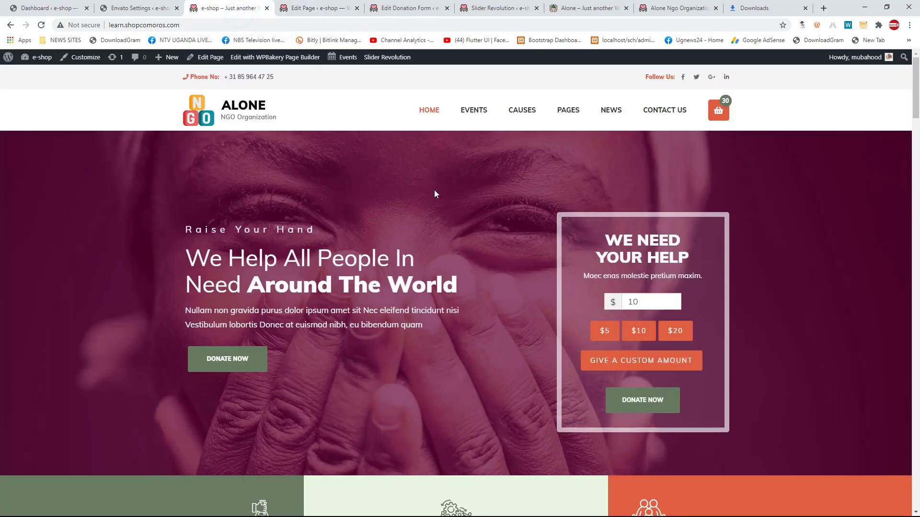
pyautogui.click(343, 6)
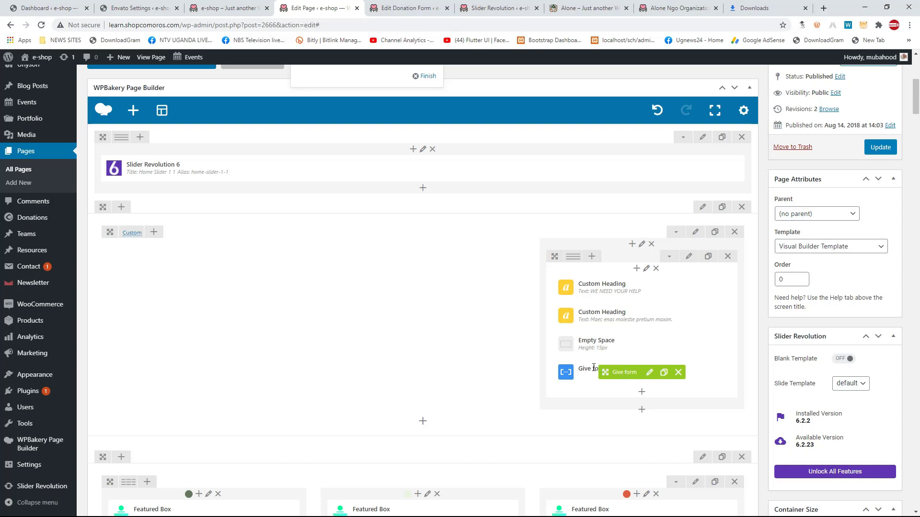
# Step: Add a second Give form element below the existing one in the donation box, keeping its default Id 626
pyautogui.click(642, 395)
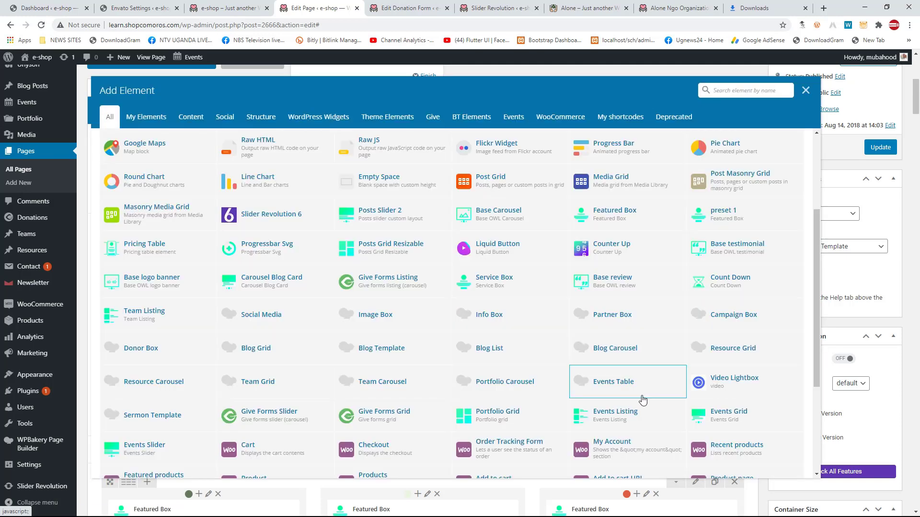
pyautogui.click(806, 90)
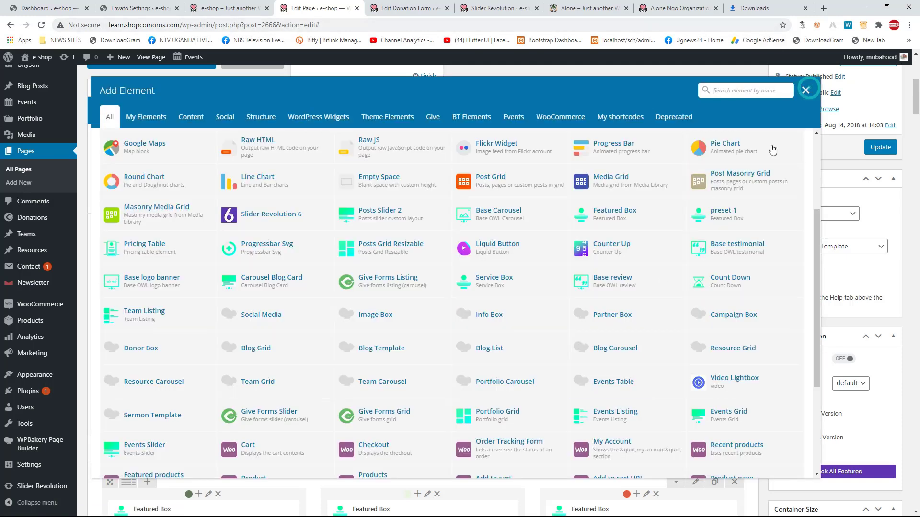
pyautogui.click(642, 391)
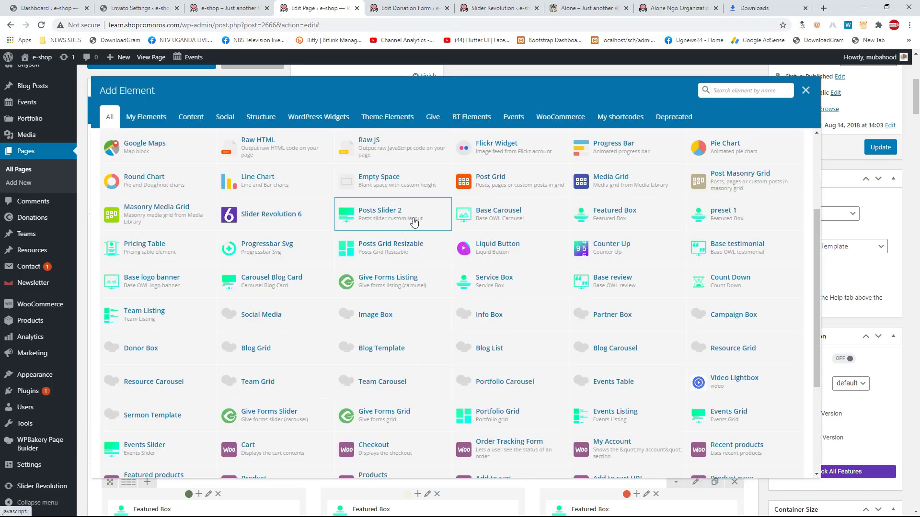
pyautogui.scroll(-5, 636, 242)
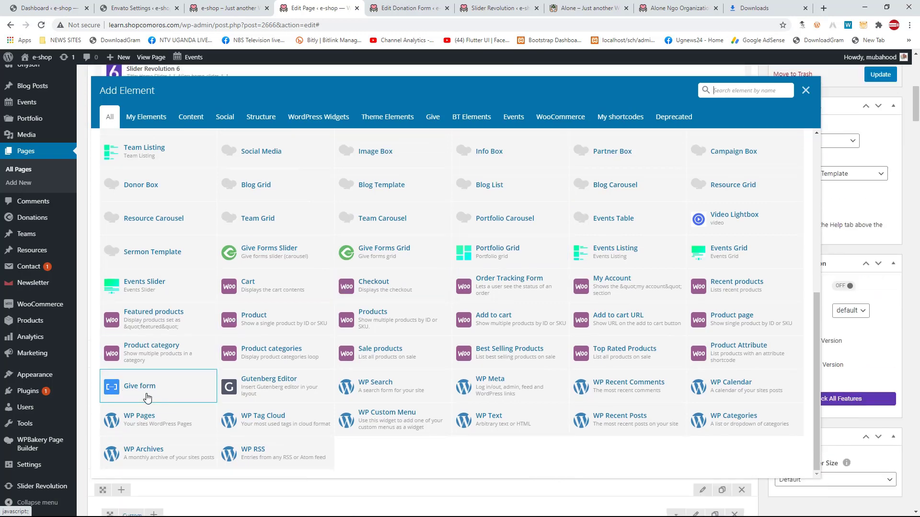
pyautogui.click(164, 389)
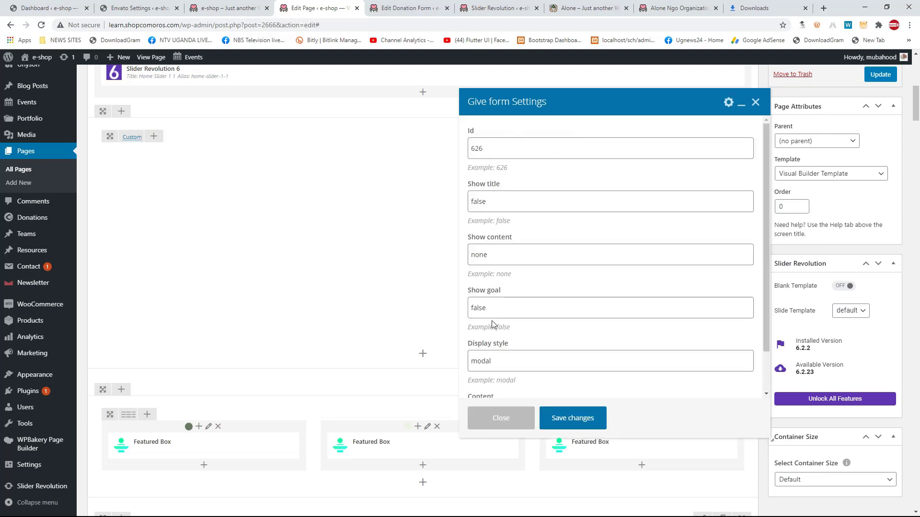
pyautogui.scroll(-1, 489, 391)
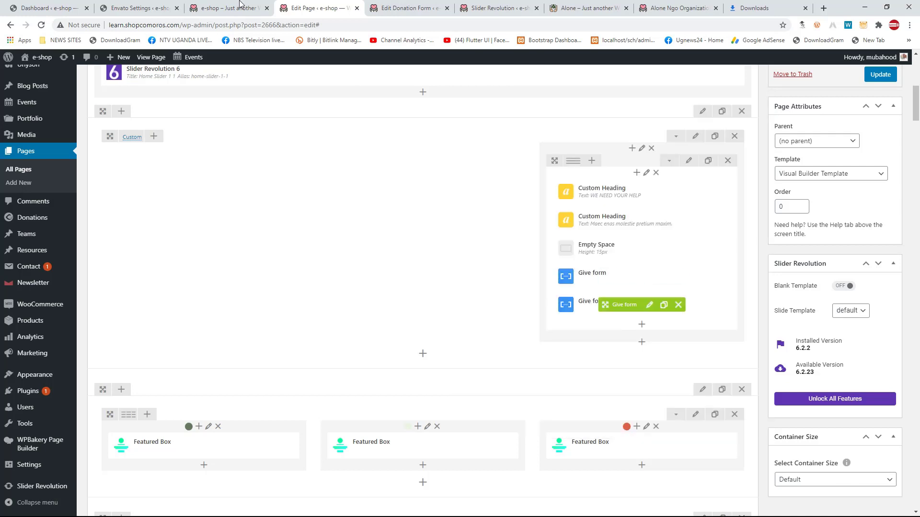
# Step: Delete the second Give form element from the donation box and check the box on the live homepage
pyautogui.click(207, 14)
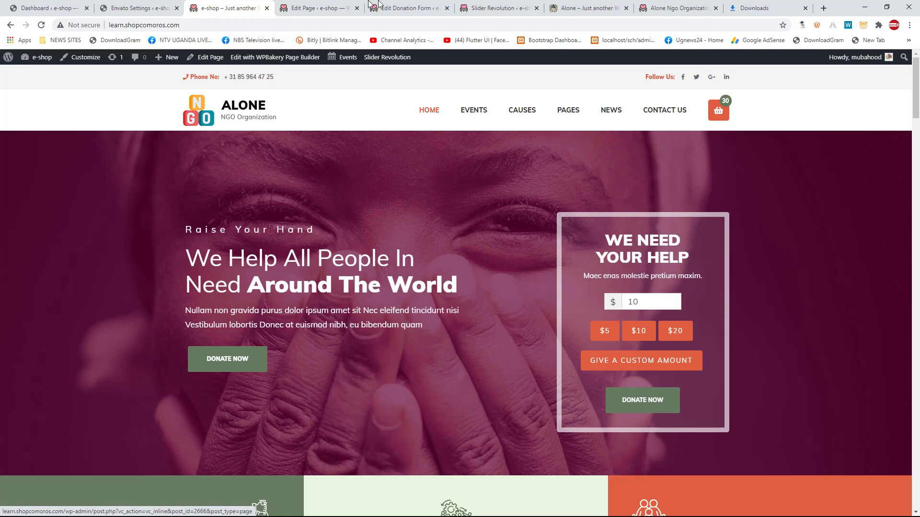
pyautogui.click(317, 9)
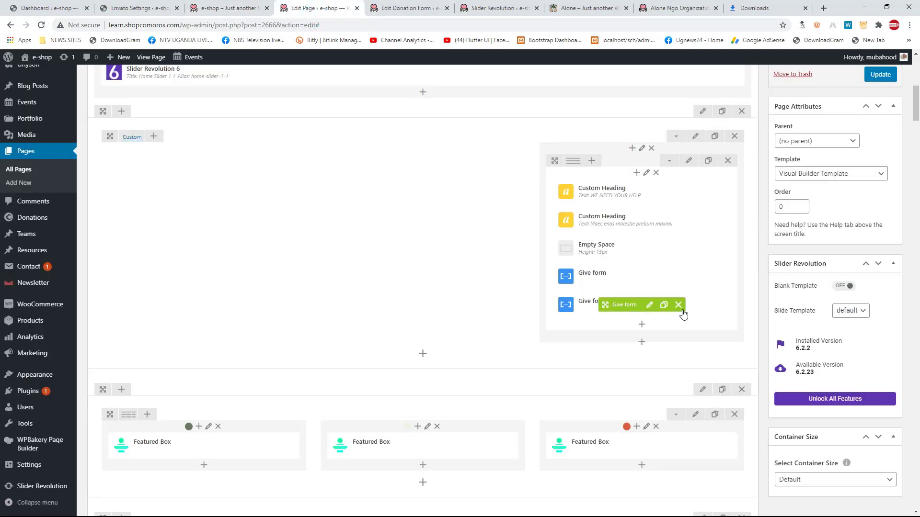
pyautogui.click(678, 305)
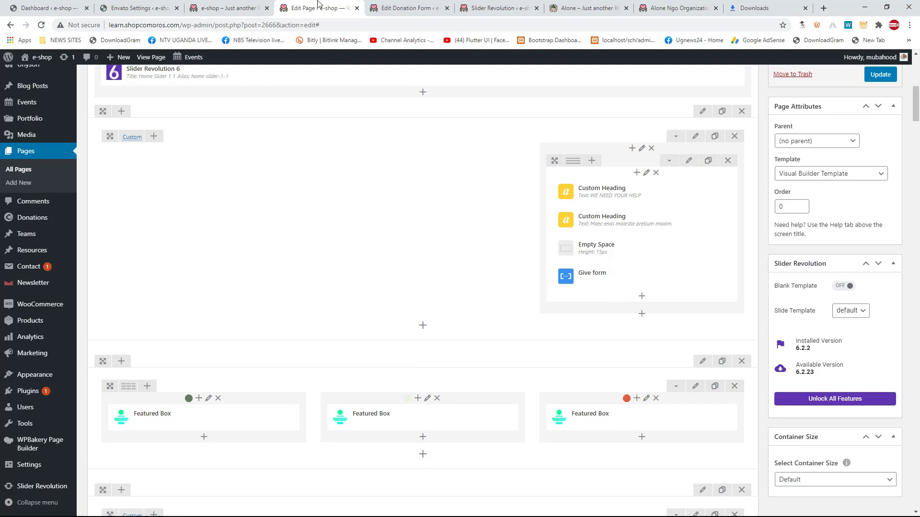
pyautogui.click(225, 8)
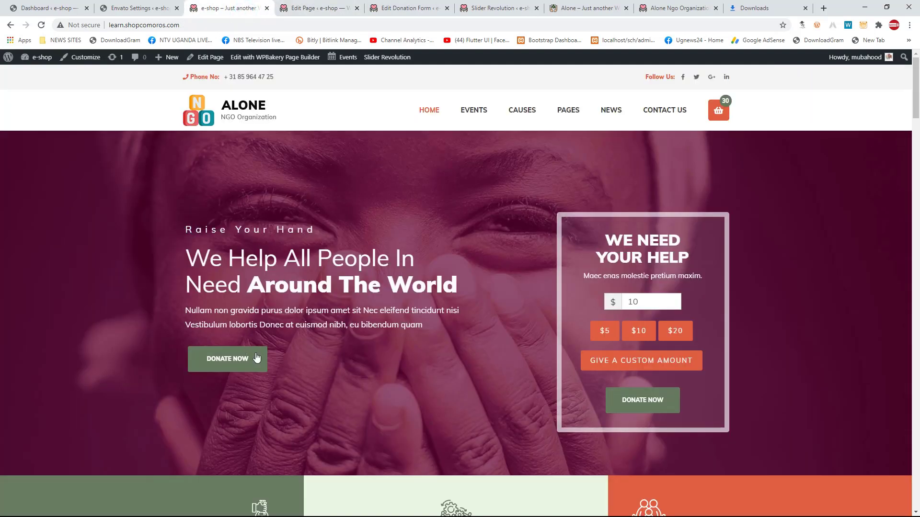
pyautogui.click(316, 7)
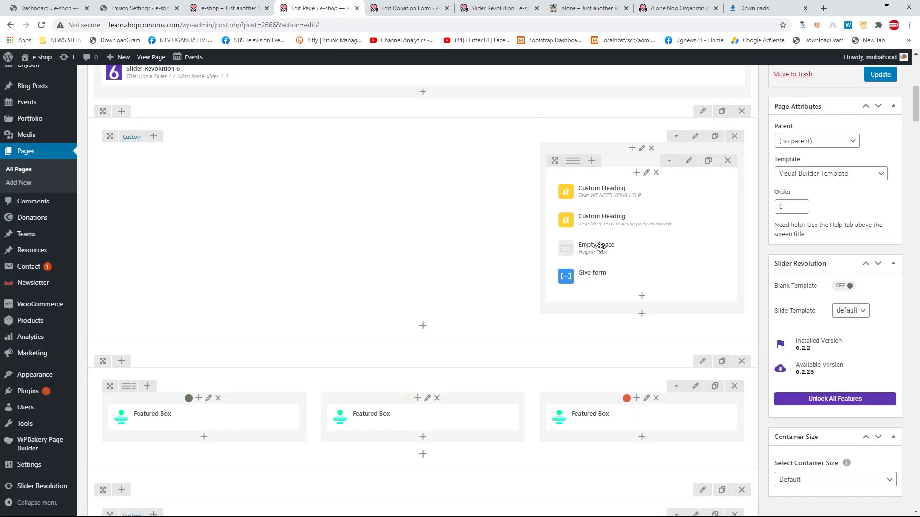
# Step: Add a row below the donation box in the page builder and split it into three equal columns
pyautogui.scroll(-2, 604, 268)
pyautogui.scroll(3, 550, 253)
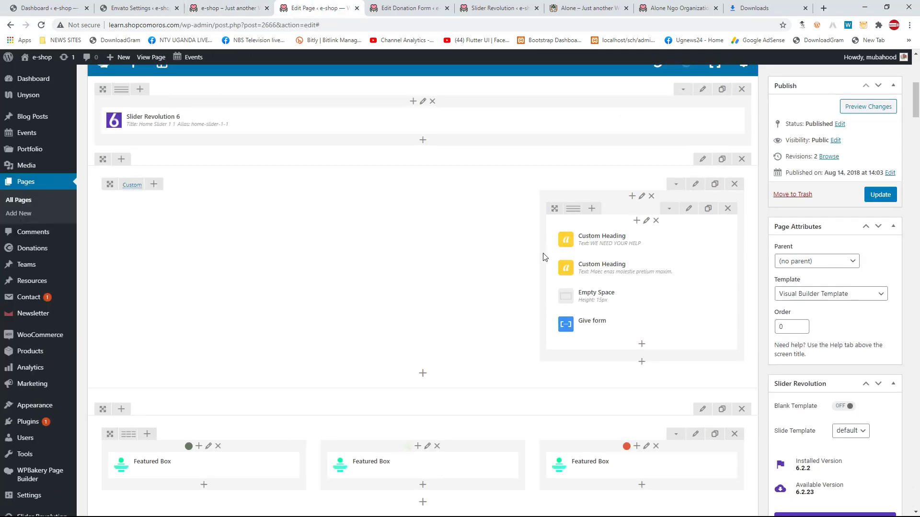
pyautogui.scroll(-2, 533, 274)
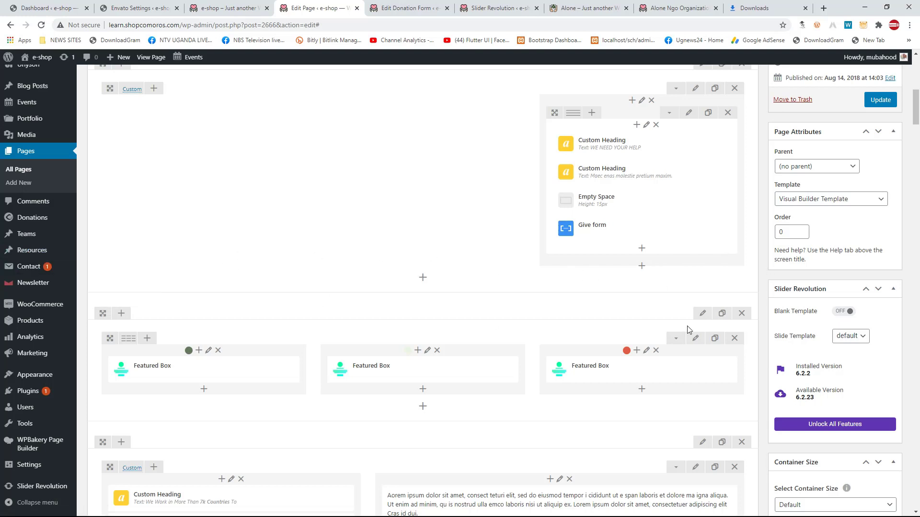
pyautogui.click(423, 279)
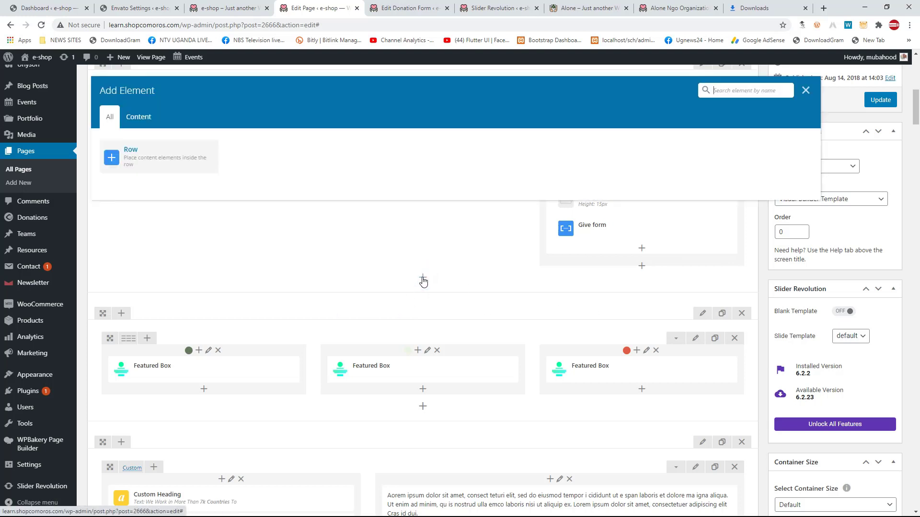
pyautogui.click(127, 151)
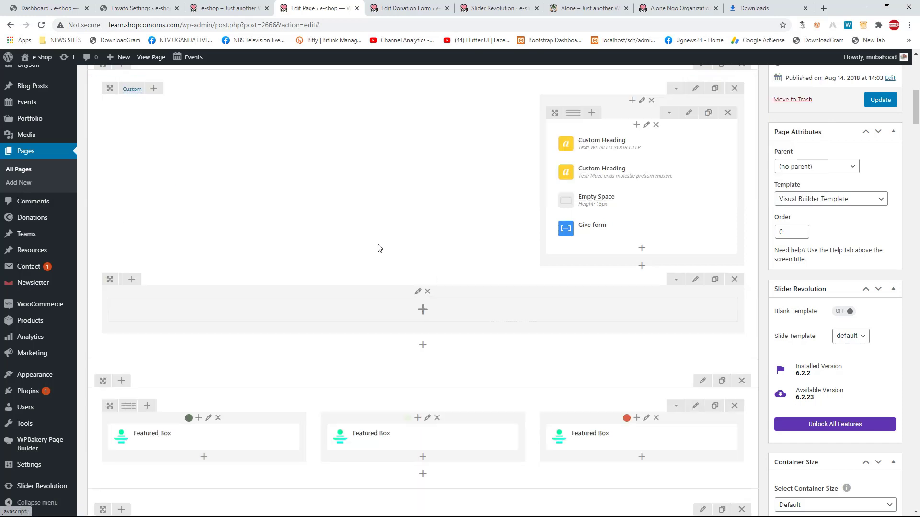
pyautogui.moveTo(127, 285)
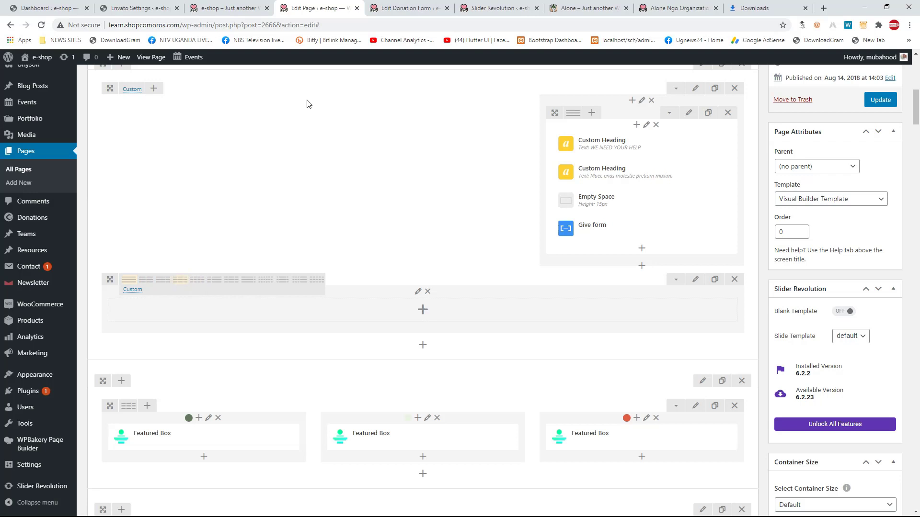
pyautogui.click(235, 3)
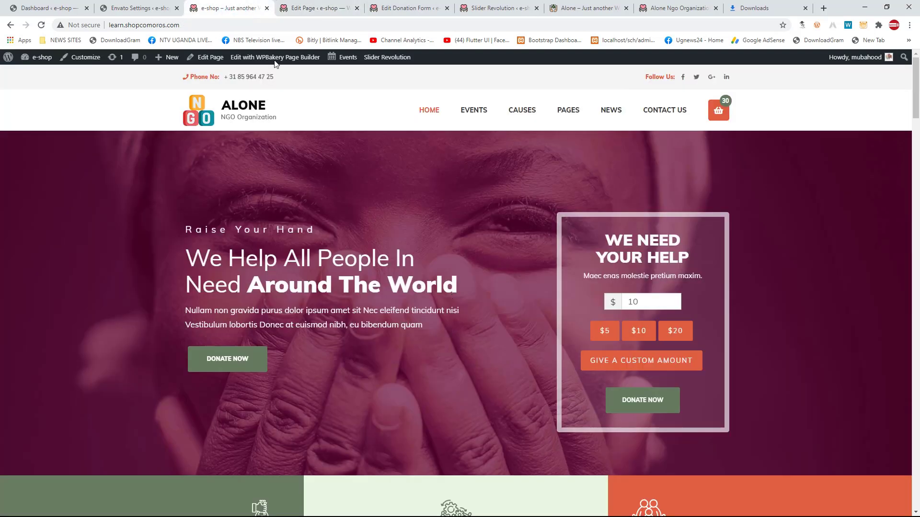
pyautogui.click(307, 8)
pyautogui.moveTo(130, 283)
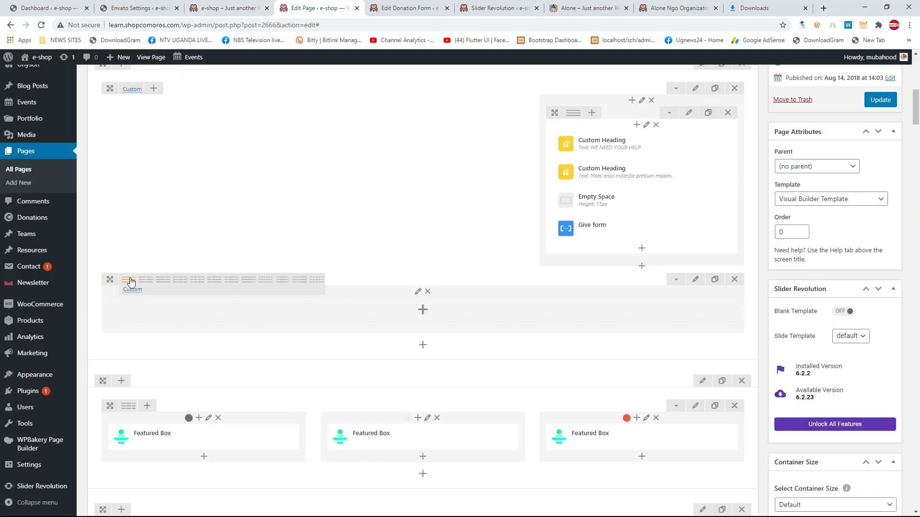
pyautogui.click(180, 283)
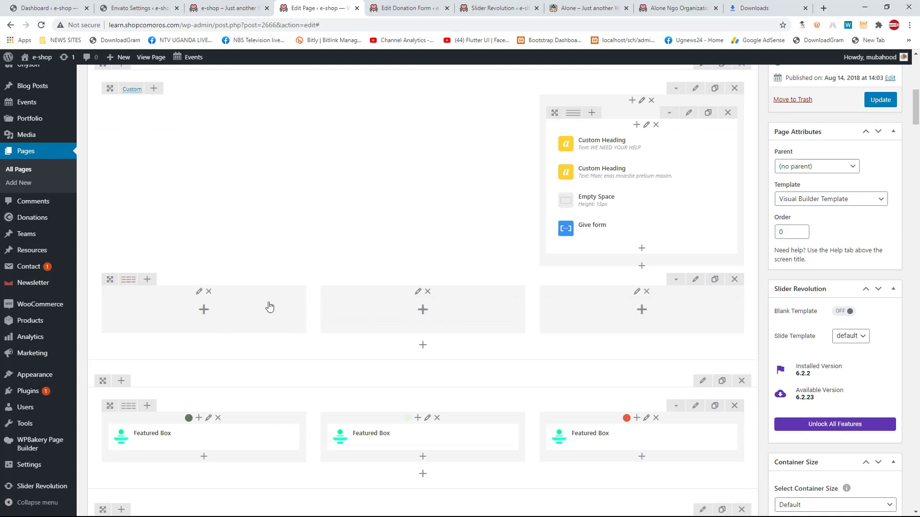
# Step: Look through the elements available for the new row's first column, including the slider, Give, WooCommerce and WordPress widget elements
pyautogui.click(205, 311)
pyautogui.scroll(-7, 537, 252)
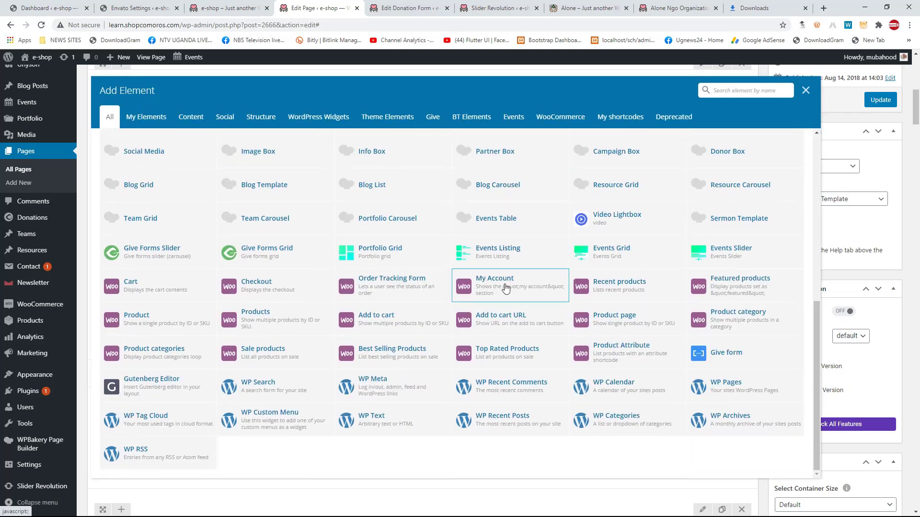
pyautogui.scroll(2, 367, 341)
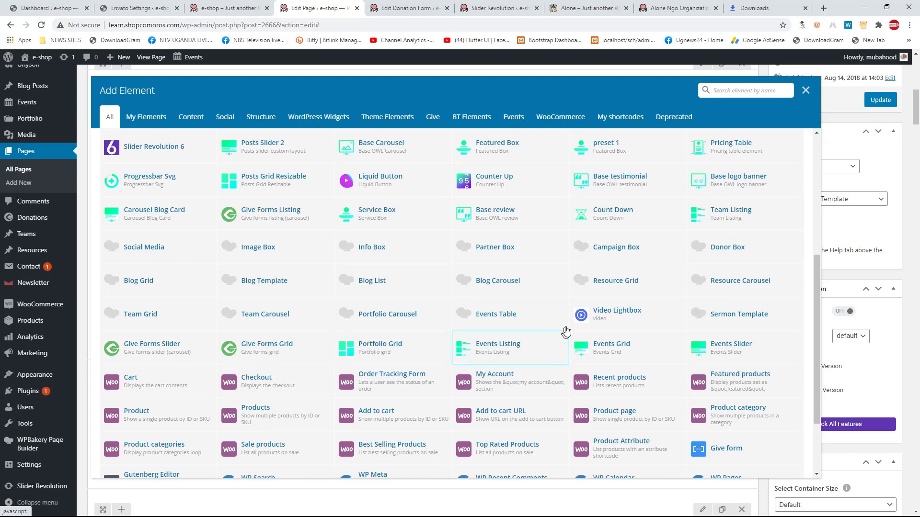
pyautogui.scroll(2, 318, 244)
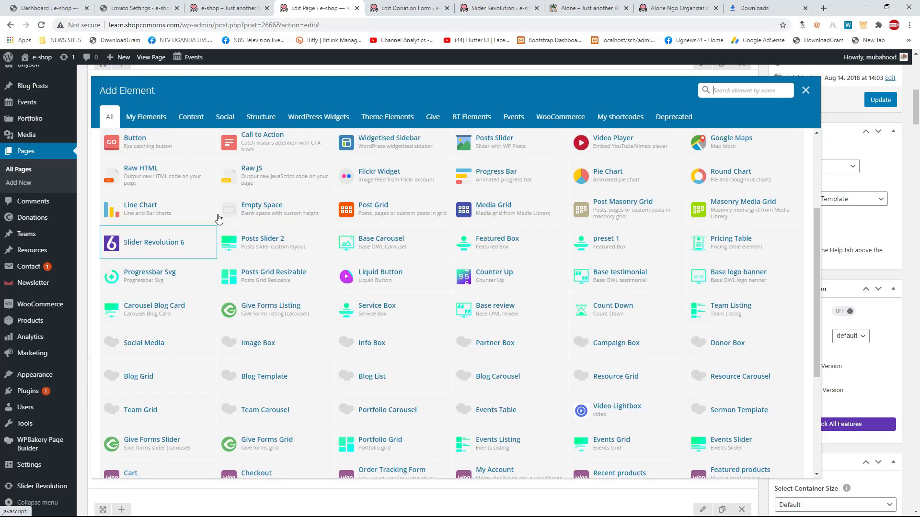
pyautogui.scroll(2, 225, 192)
pyautogui.scroll(3, 562, 187)
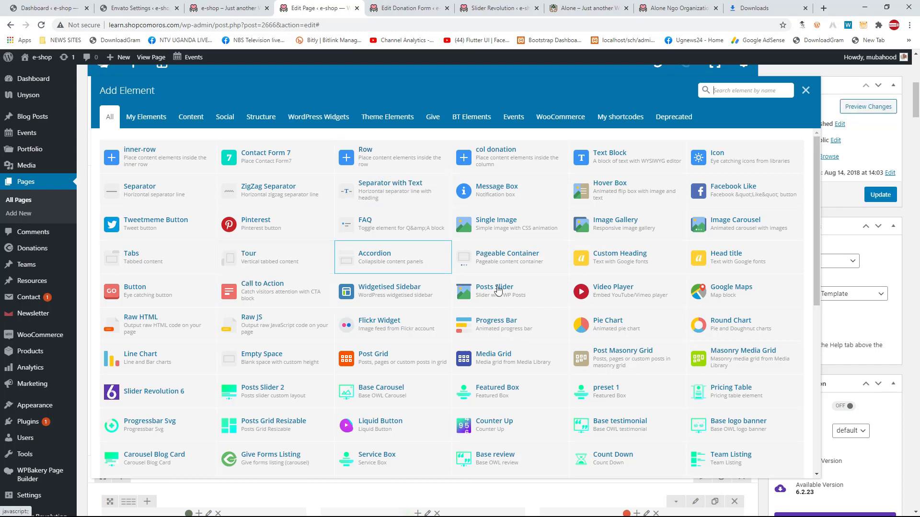
pyautogui.scroll(-2, 335, 331)
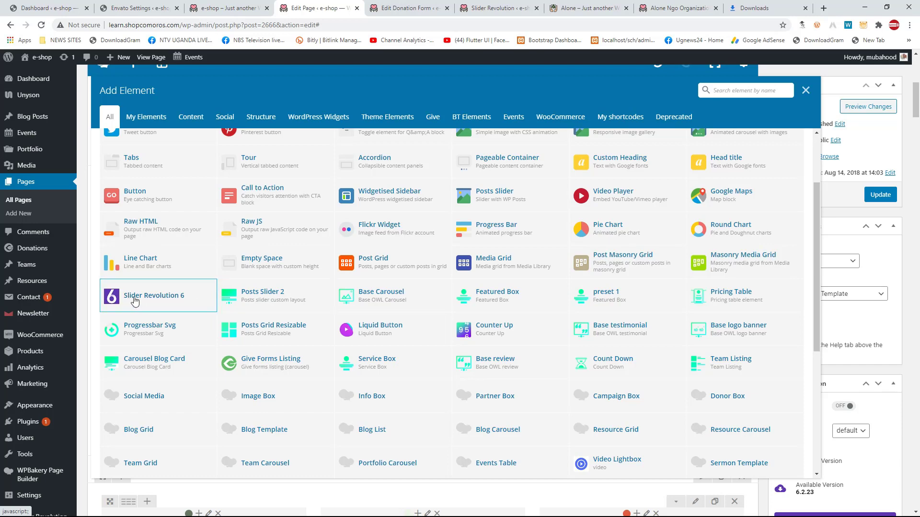
pyautogui.scroll(-2, 254, 321)
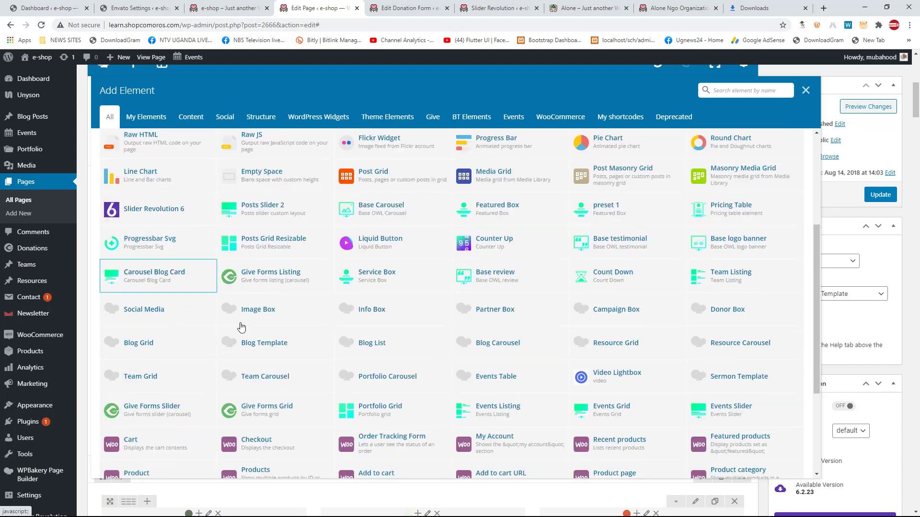
pyautogui.scroll(-3, 244, 337)
pyautogui.scroll(3, 165, 345)
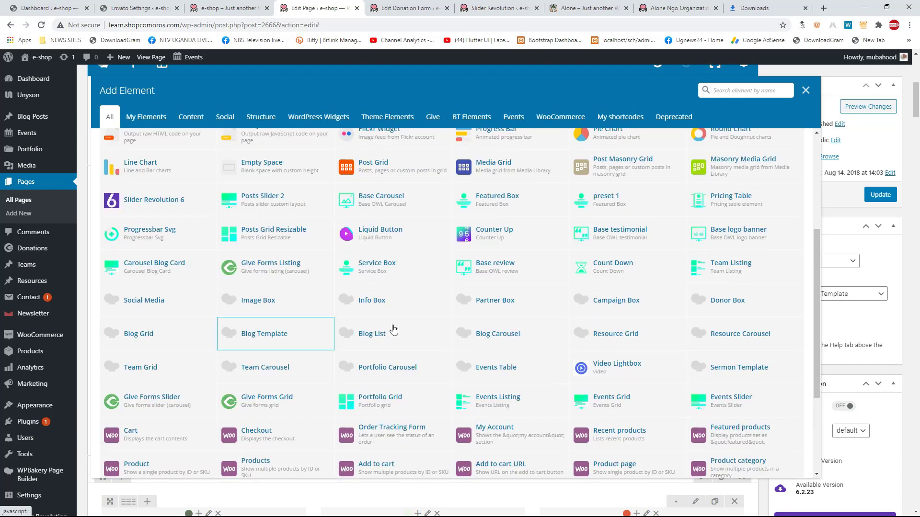
pyautogui.scroll(3, 220, 318)
pyautogui.scroll(-6, 222, 314)
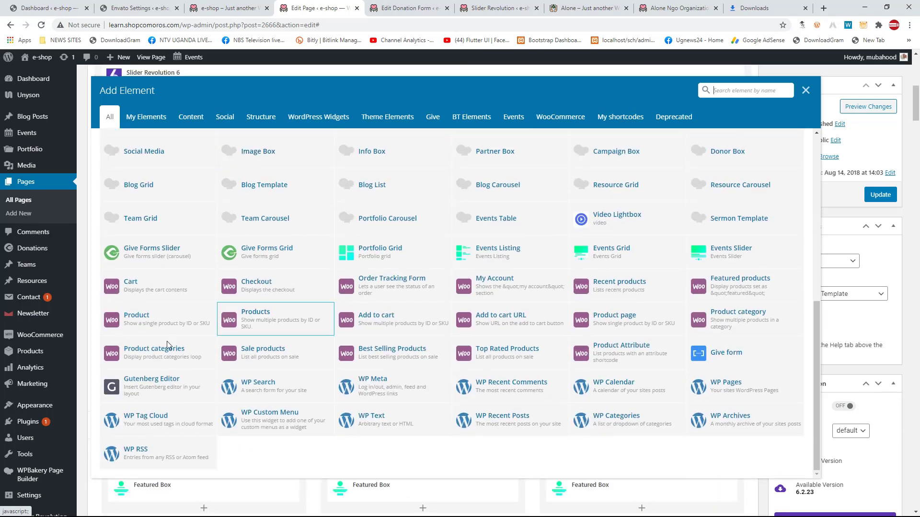
# Step: Add a Give form element to the new row's first column and save its default settings with Id 626
pyautogui.click(726, 355)
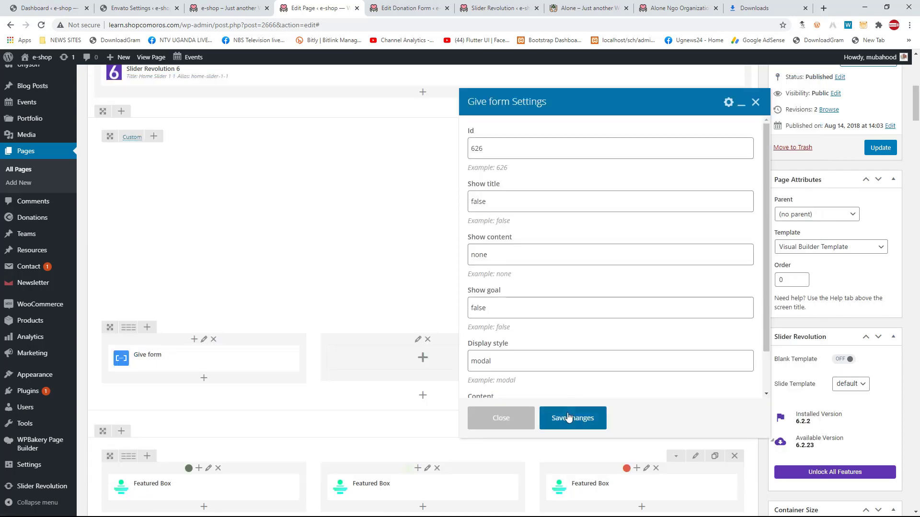
pyautogui.click(569, 418)
pyautogui.moveTo(199, 361)
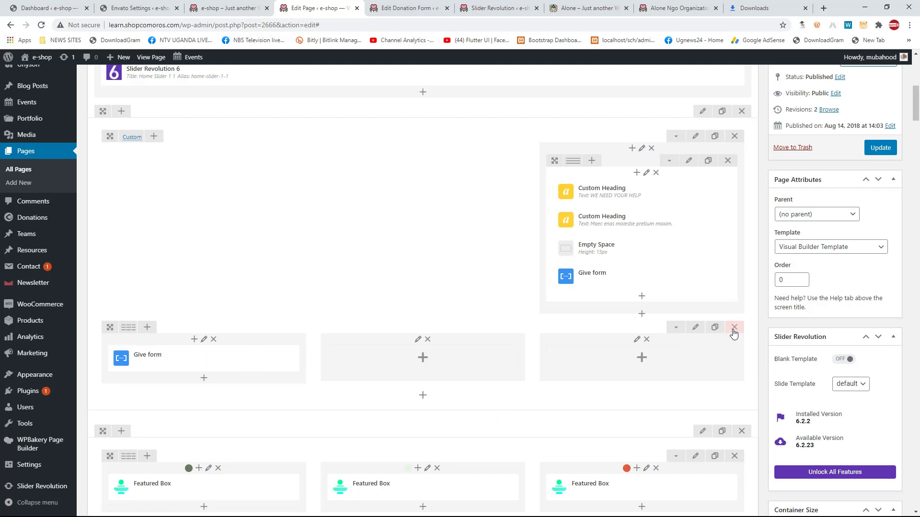
# Step: Examine the section below the slider on the live homepage and match it to its row in the page builder
pyautogui.click(228, 8)
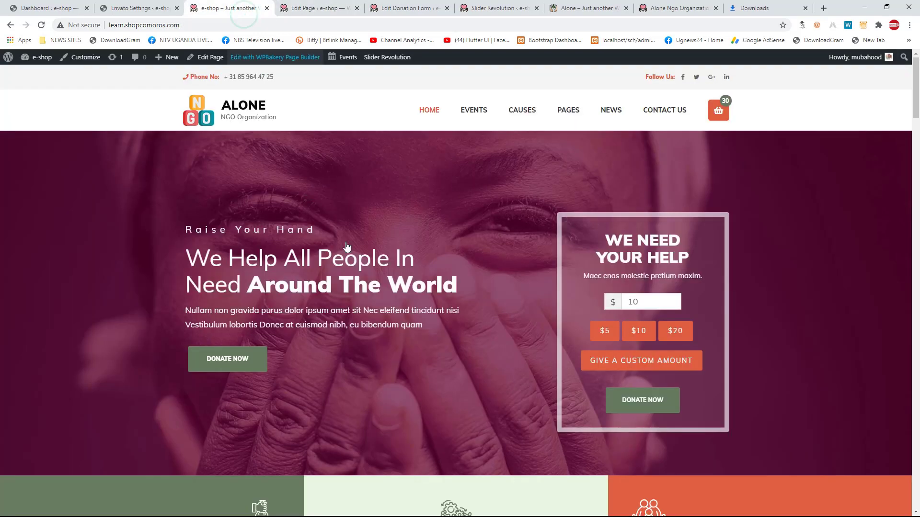
pyautogui.scroll(-4, 501, 364)
pyautogui.scroll(-4, 498, 357)
pyautogui.scroll(3, 246, 320)
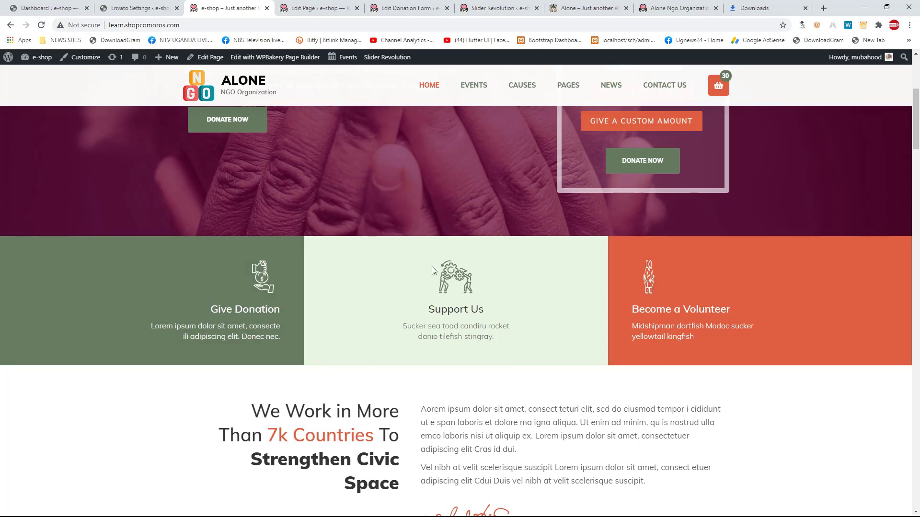
pyautogui.click(402, 8)
pyautogui.click(324, 8)
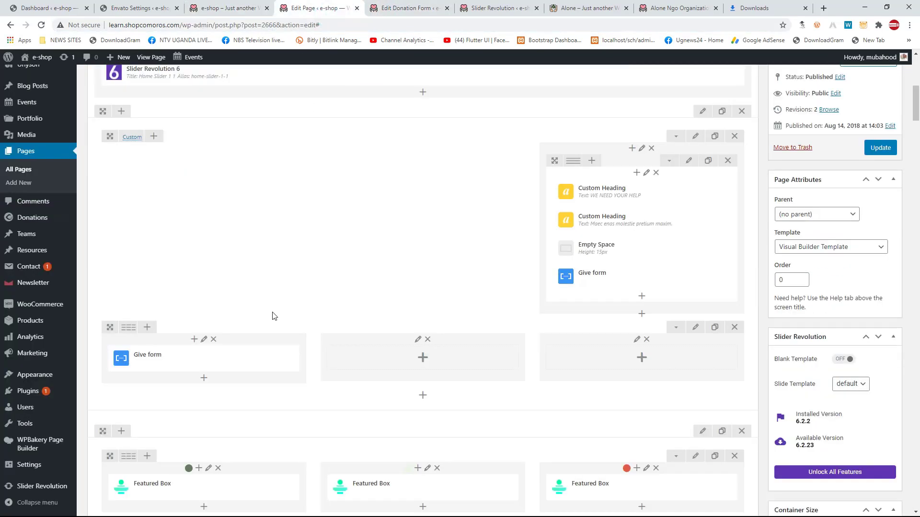
pyautogui.scroll(-4, 274, 316)
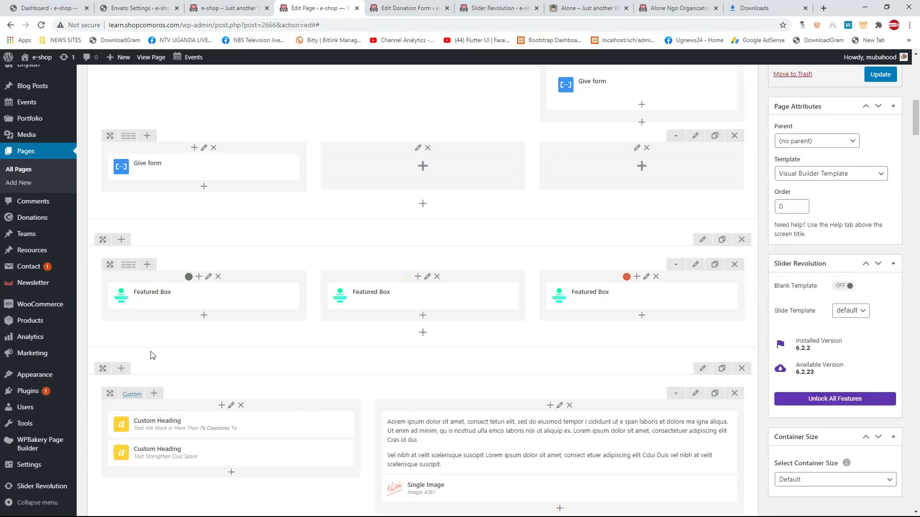
pyautogui.click(212, 5)
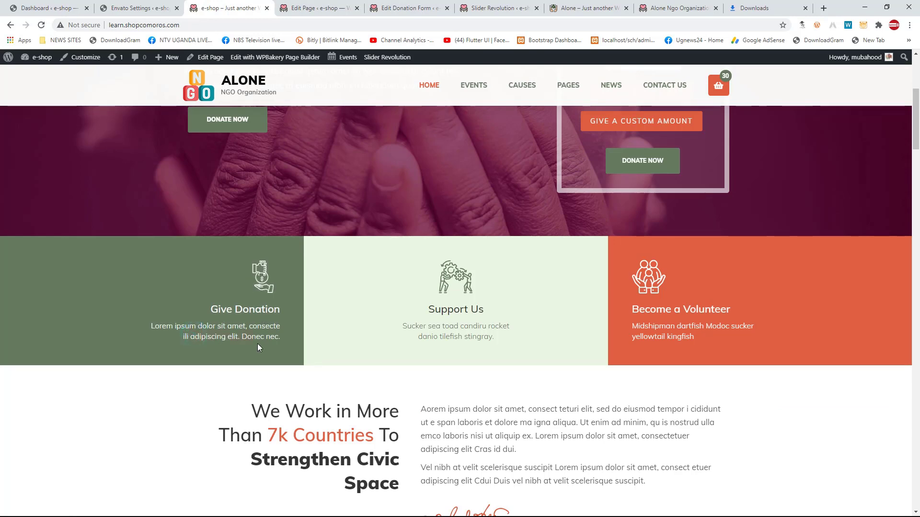
# Step: Delete the added three-column row containing the Give form element from the page builder
pyautogui.click(327, 4)
pyautogui.scroll(3, 356, 263)
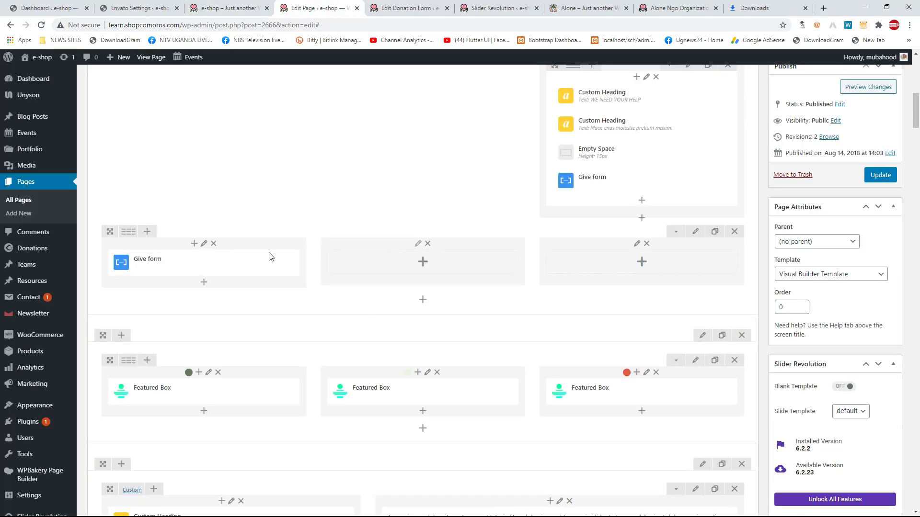
pyautogui.click(737, 232)
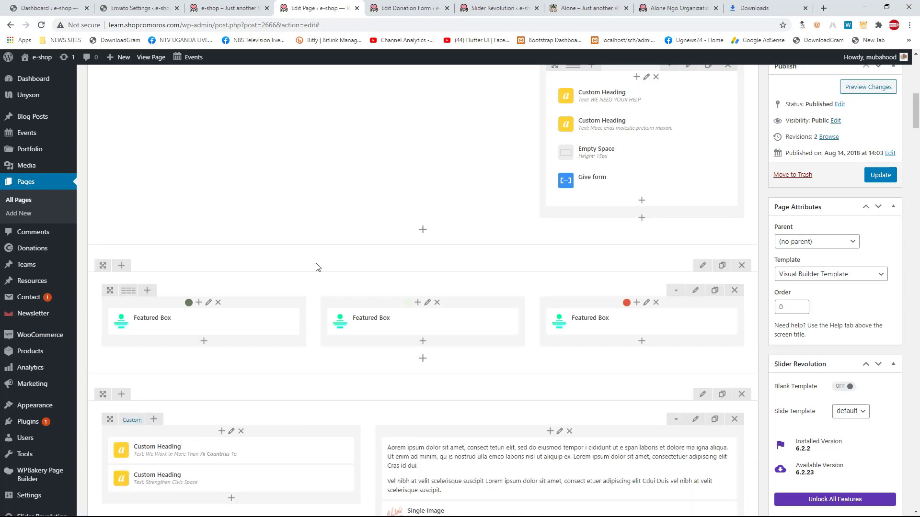
# Step: Compare the three Featured Box elements in the page builder with the Give Donation, Support Us and Become a Volunteer boxes on the live homepage
pyautogui.scroll(-2, 321, 269)
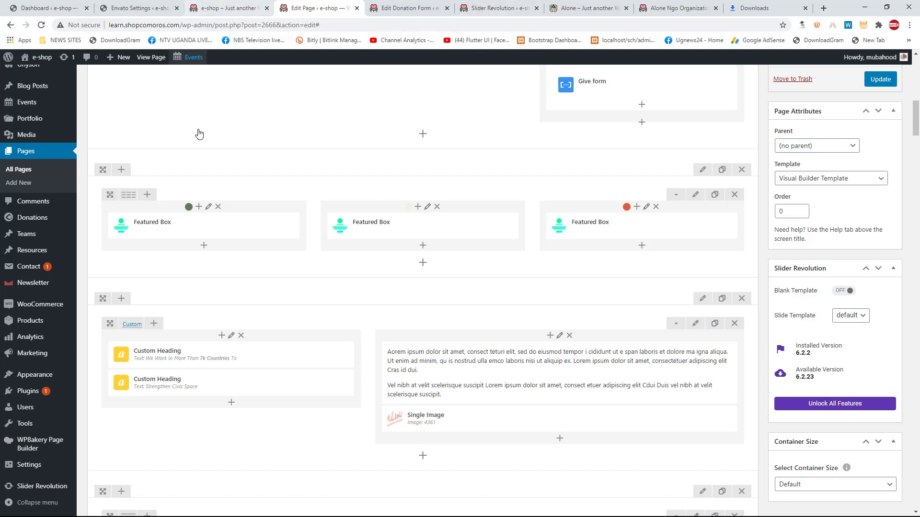
pyautogui.click(235, 7)
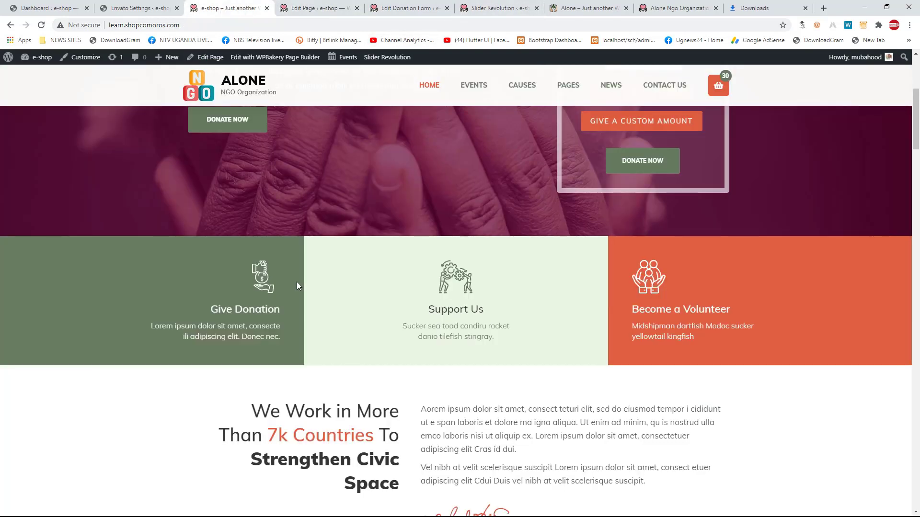
pyautogui.scroll(-2, 298, 272)
pyautogui.scroll(2, 312, 268)
pyautogui.scroll(-1, 487, 299)
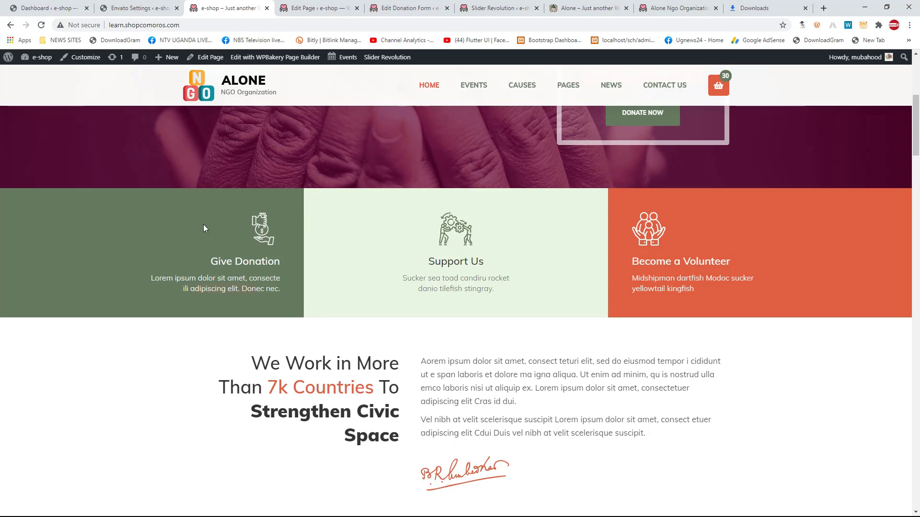
pyautogui.click(324, 7)
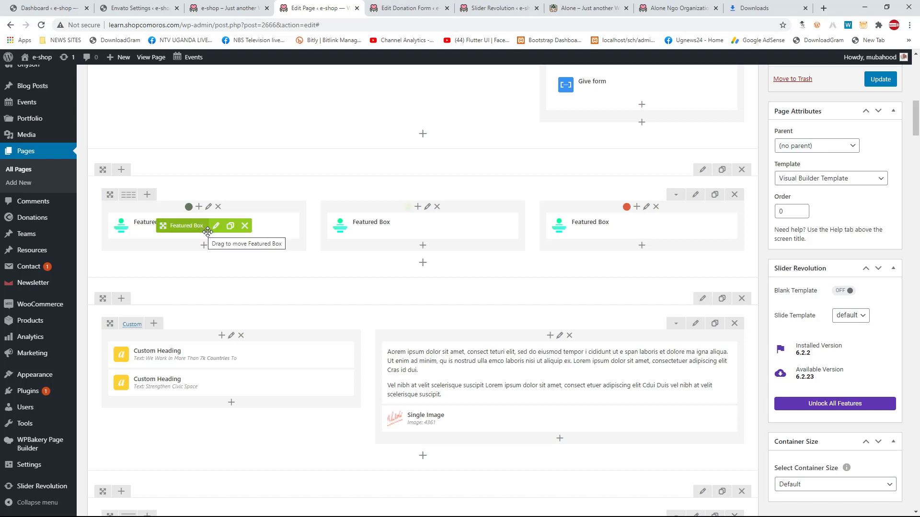
pyautogui.click(233, 6)
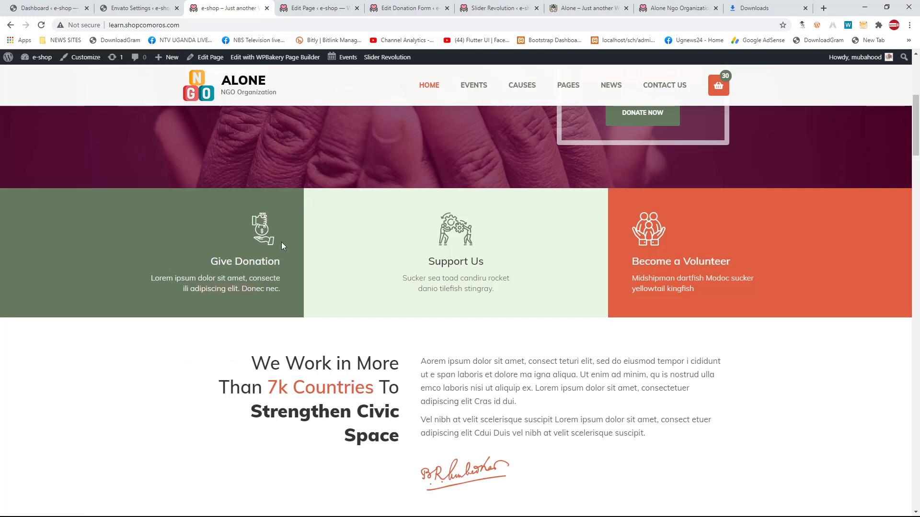
pyautogui.click(314, 8)
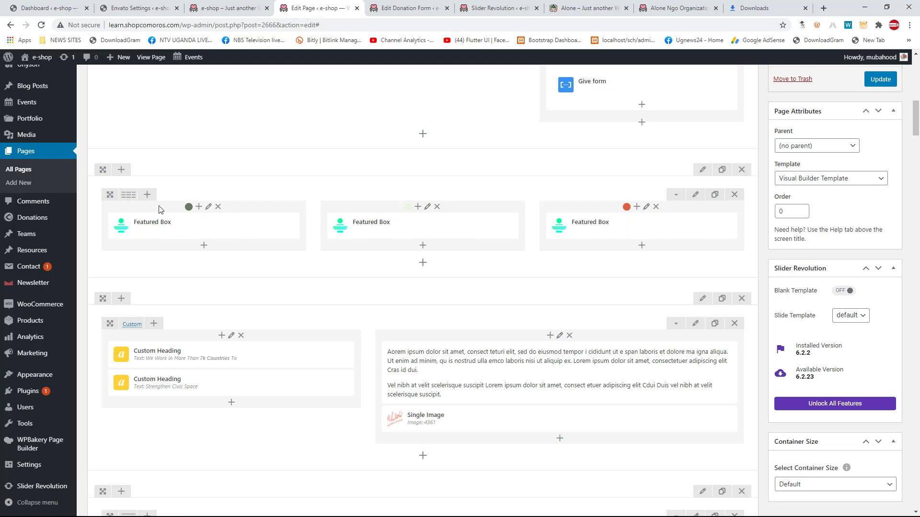
pyautogui.moveTo(206, 232)
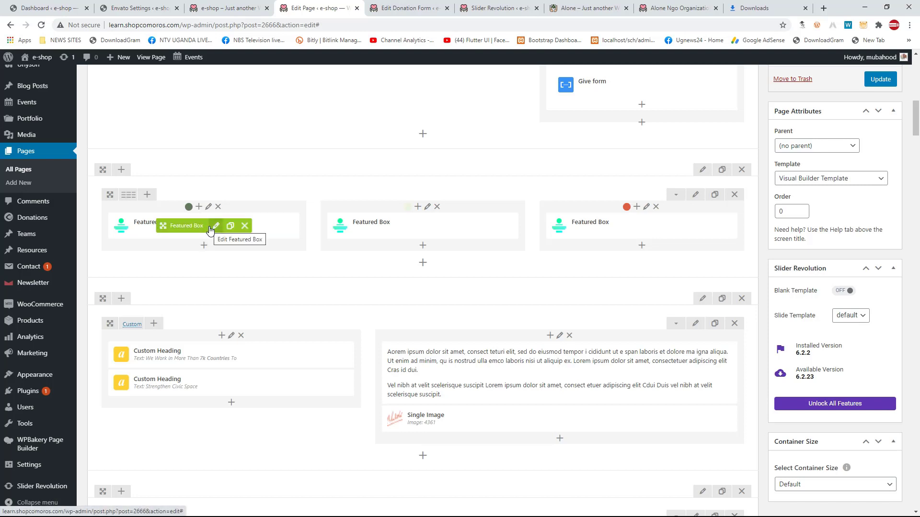
# Step: Add a new row below the Give form section and split it into two equal columns
pyautogui.click(423, 133)
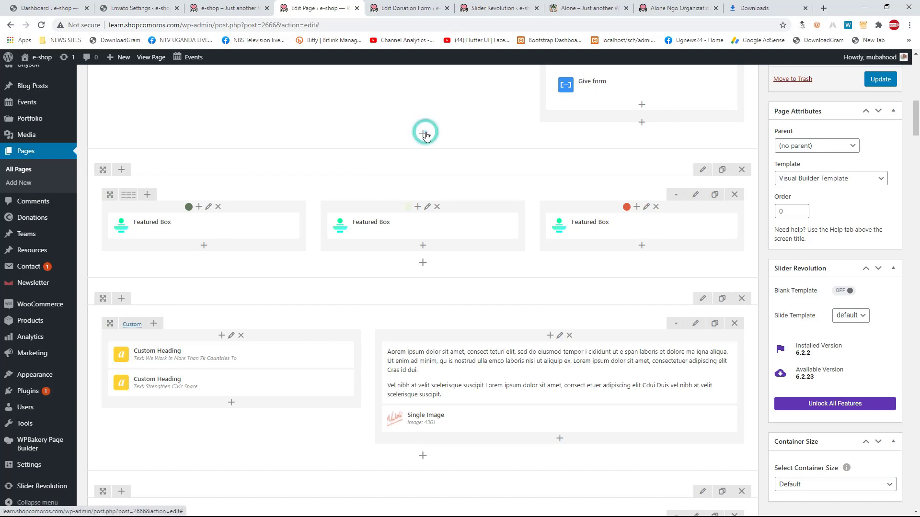
pyautogui.click(172, 158)
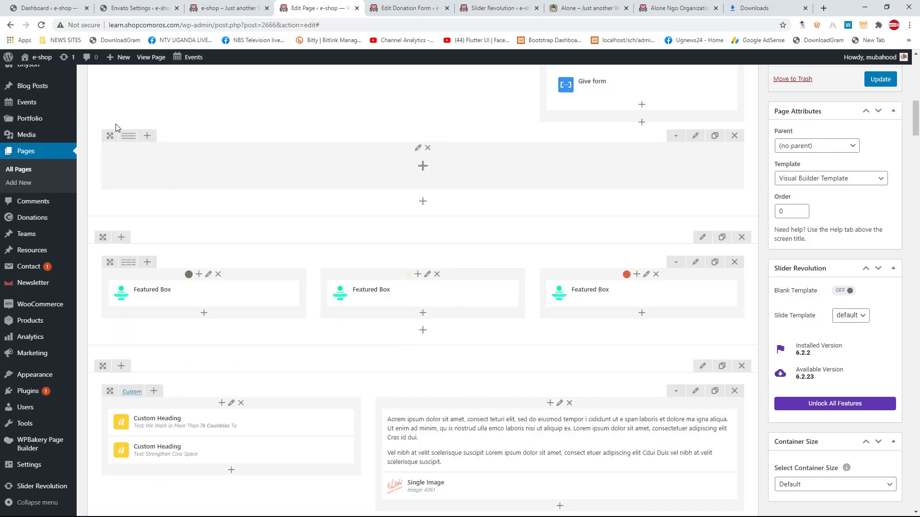
pyautogui.moveTo(130, 138)
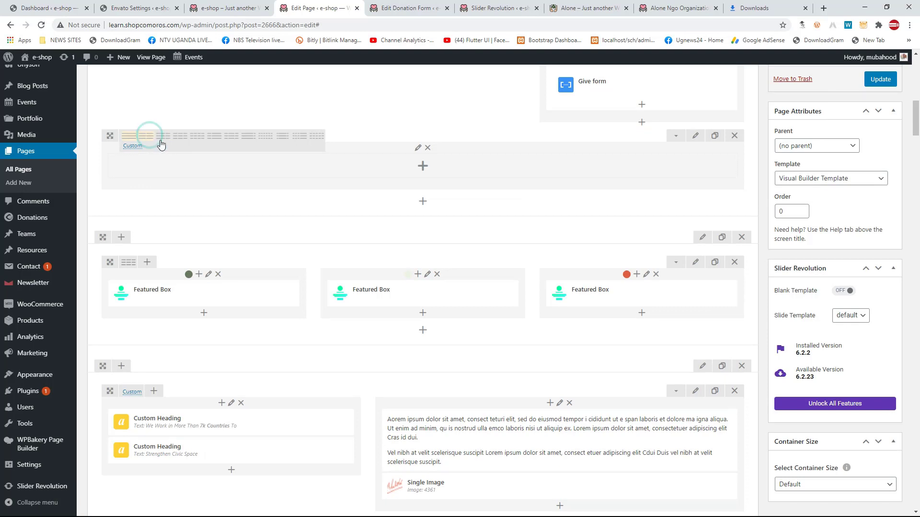
pyautogui.click(146, 135)
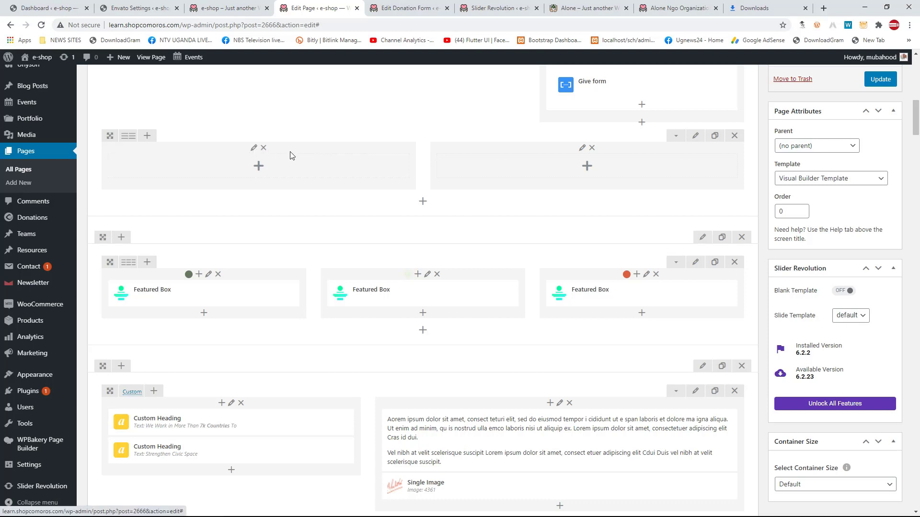
# Step: Review the General settings of the new row's first column and delete the two-column row
pyautogui.click(253, 149)
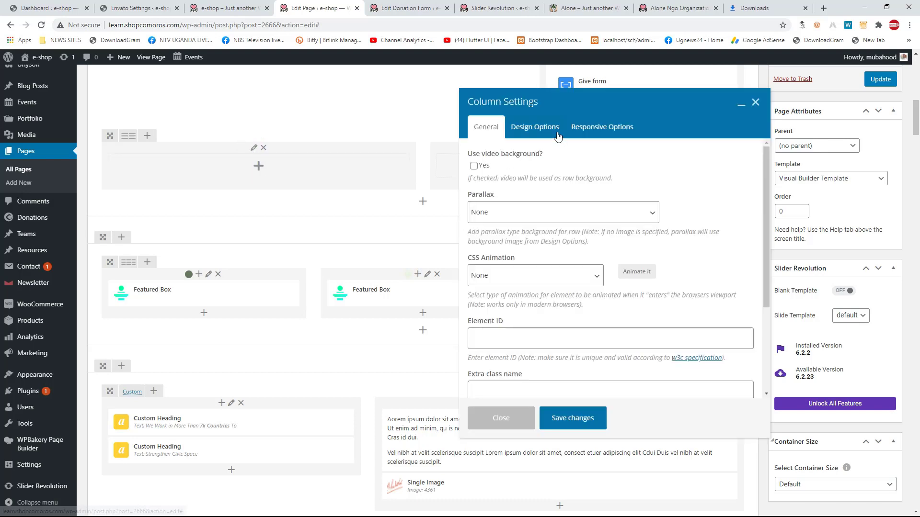
pyautogui.scroll(-3, 546, 232)
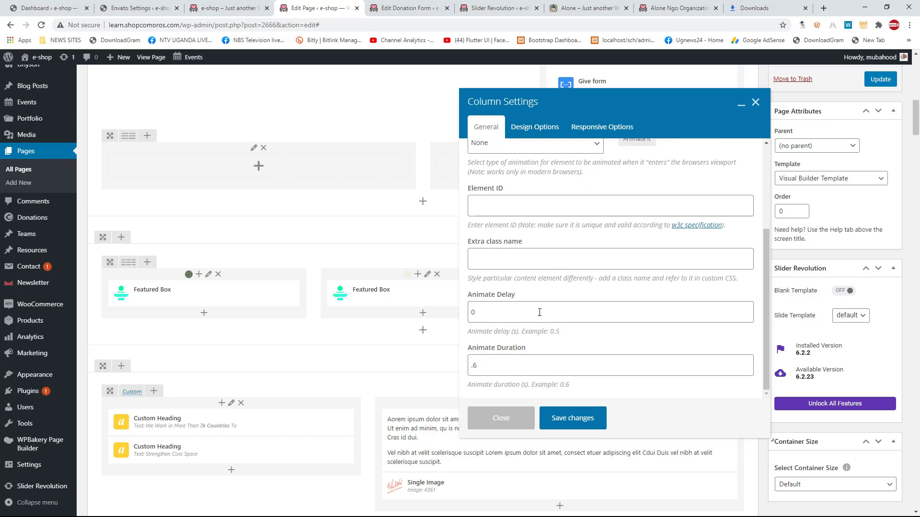
pyautogui.scroll(5, 540, 312)
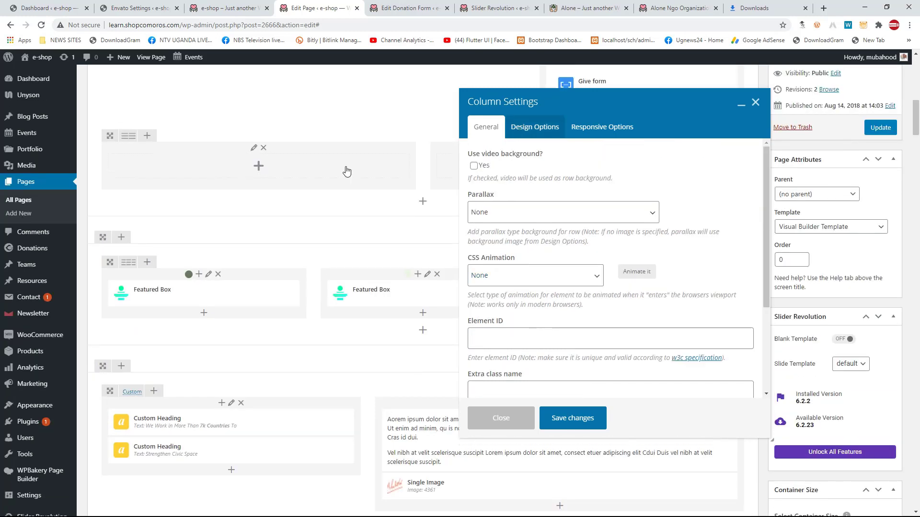
pyautogui.click(757, 101)
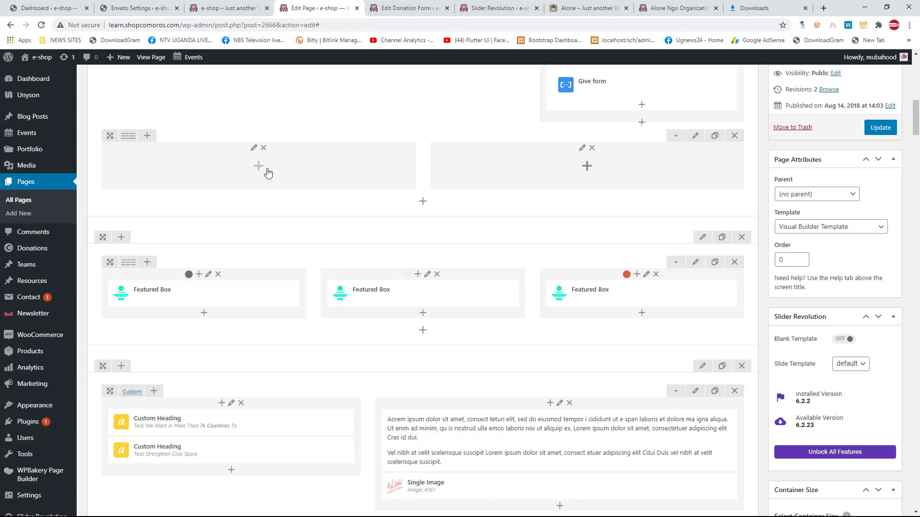
pyautogui.click(734, 136)
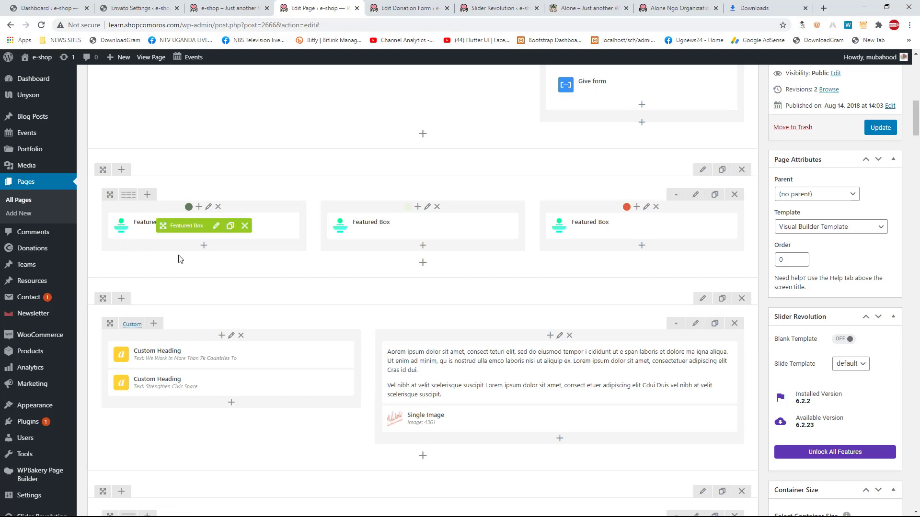
# Step: Try enabling a YouTube video background for the column holding the first Featured Box
pyautogui.moveTo(131, 222)
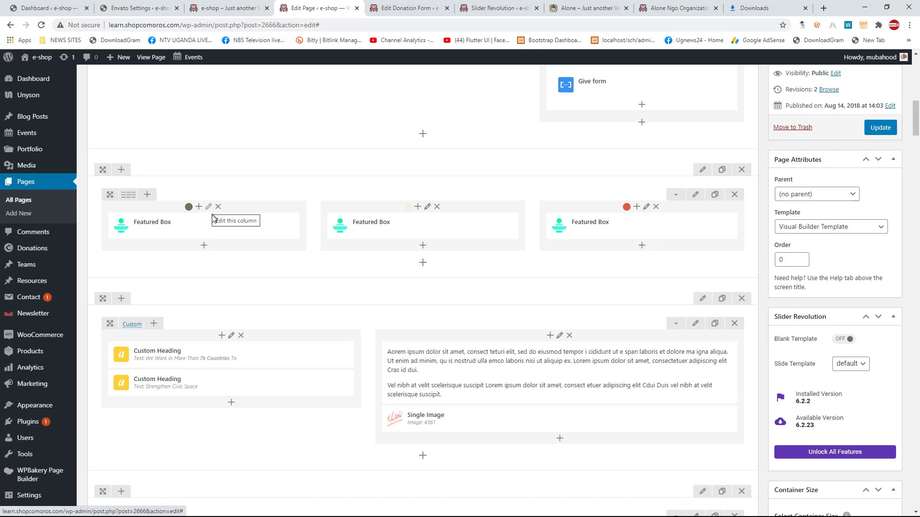
pyautogui.moveTo(219, 229)
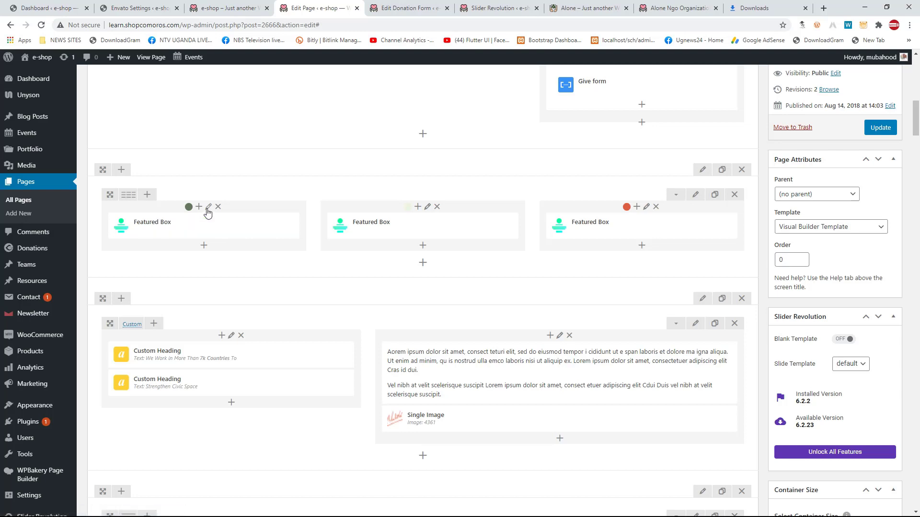
pyautogui.click(208, 207)
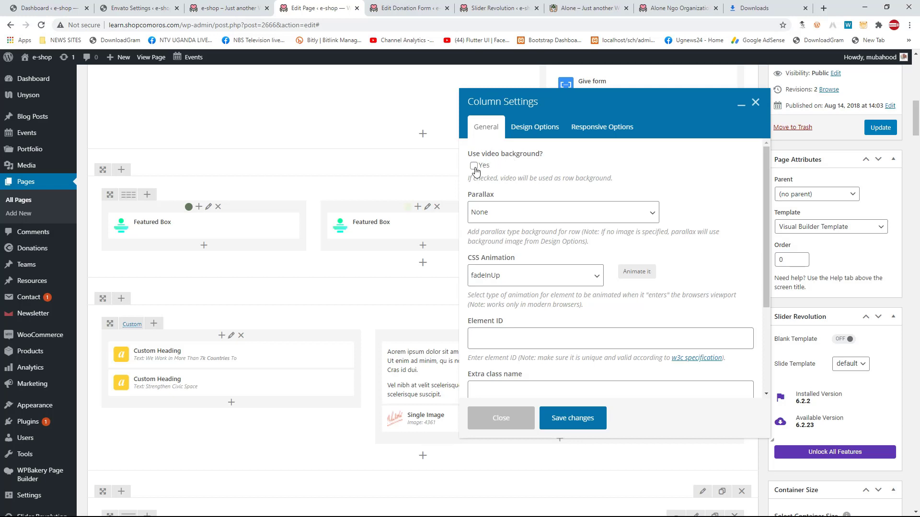
pyautogui.click(211, 8)
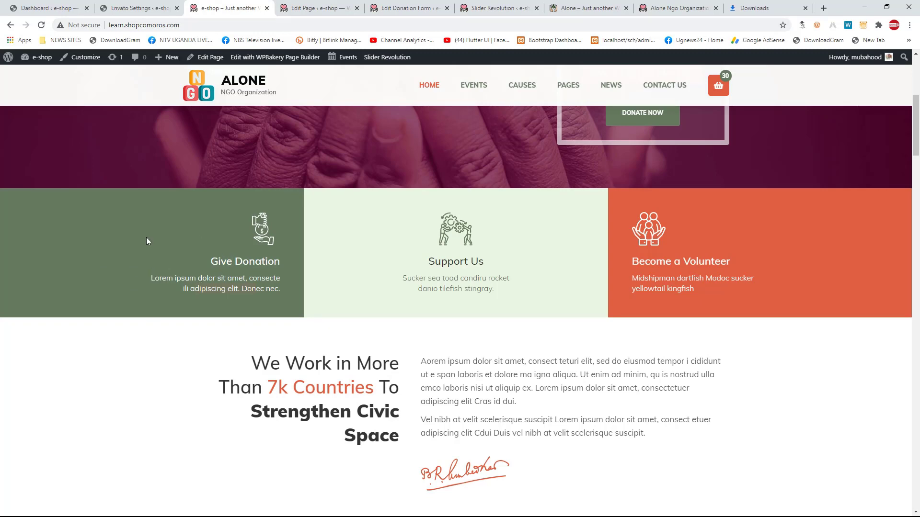
pyautogui.scroll(2, 148, 241)
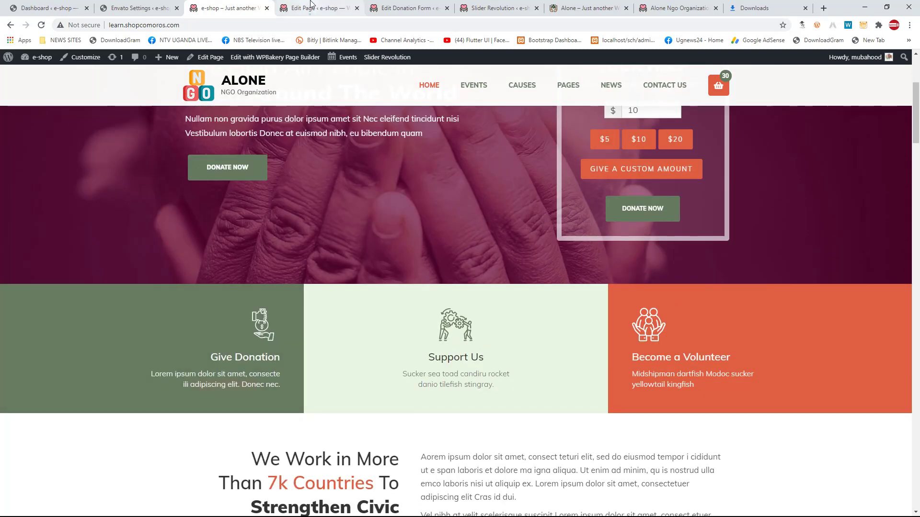
pyautogui.click(310, 4)
pyautogui.click(474, 166)
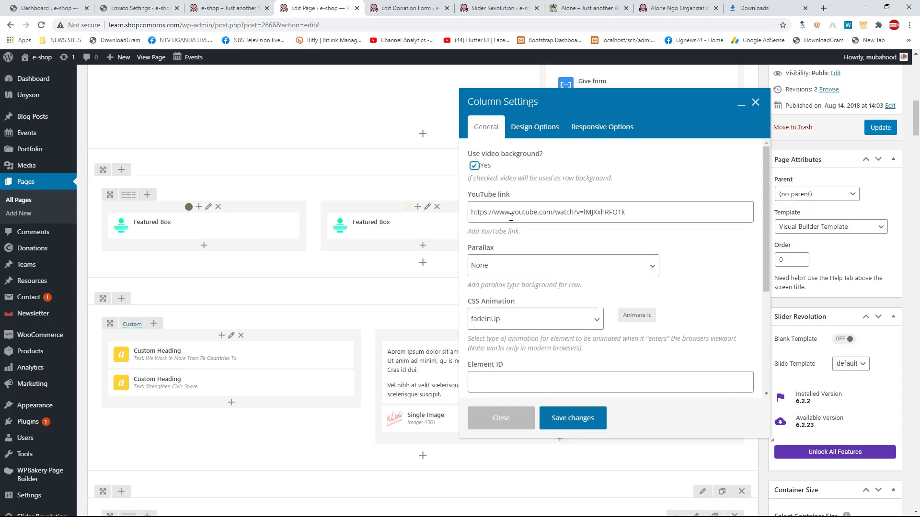
pyautogui.moveTo(628, 214); pyautogui.dragTo(458, 201)
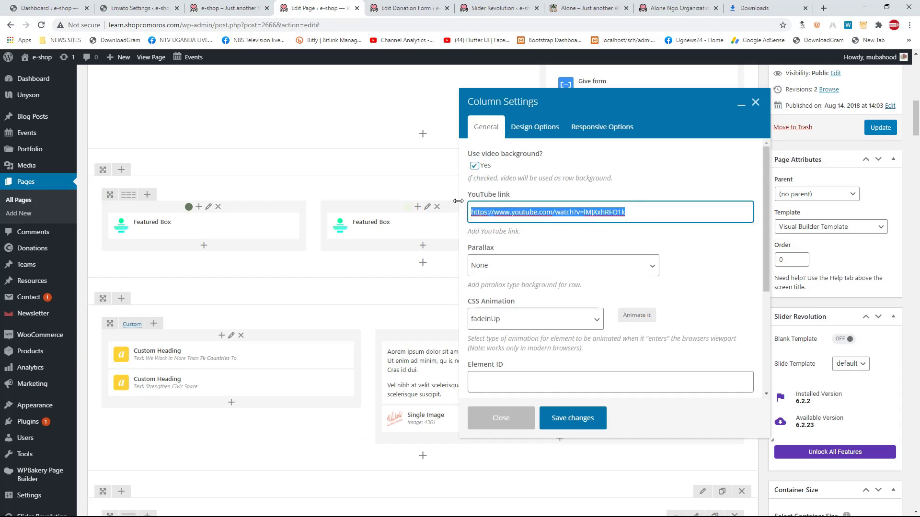
# Step: Examine the video header on the Alone environment demo site and close the Featured Box column's settings without saving
pyautogui.click(232, 4)
pyautogui.click(495, 8)
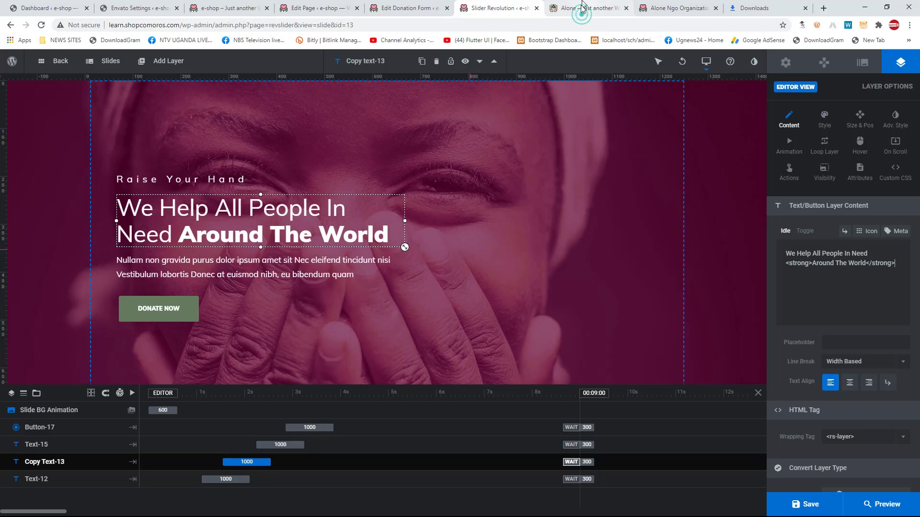
pyautogui.click(580, 8)
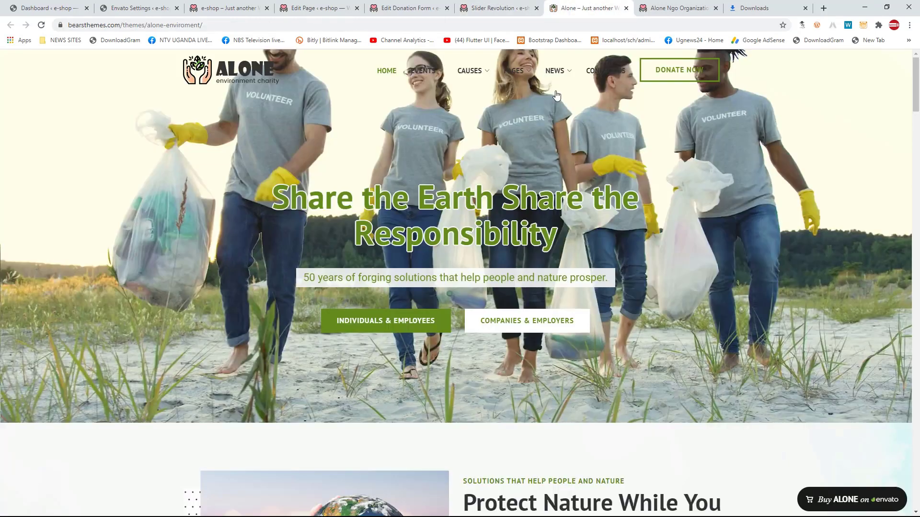
pyautogui.scroll(-4, 501, 242)
pyautogui.scroll(4, 493, 243)
pyautogui.click(39, 27)
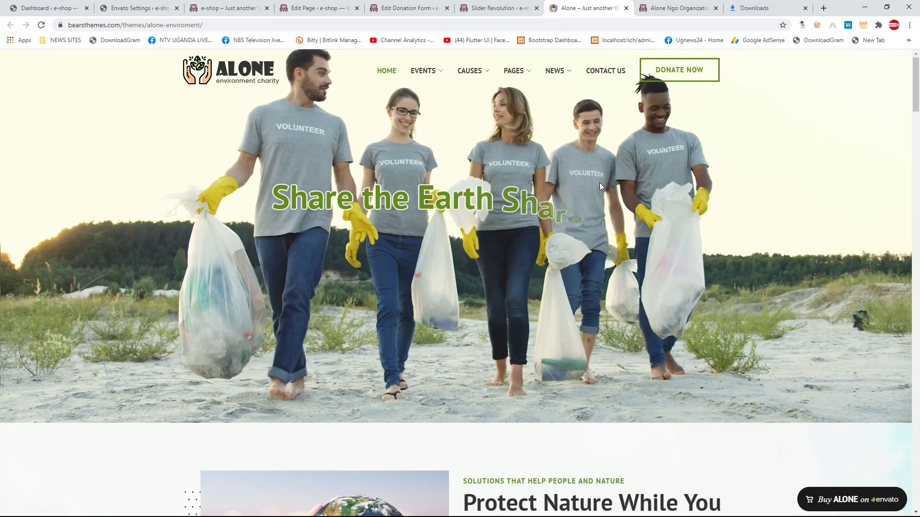
pyautogui.click(248, 5)
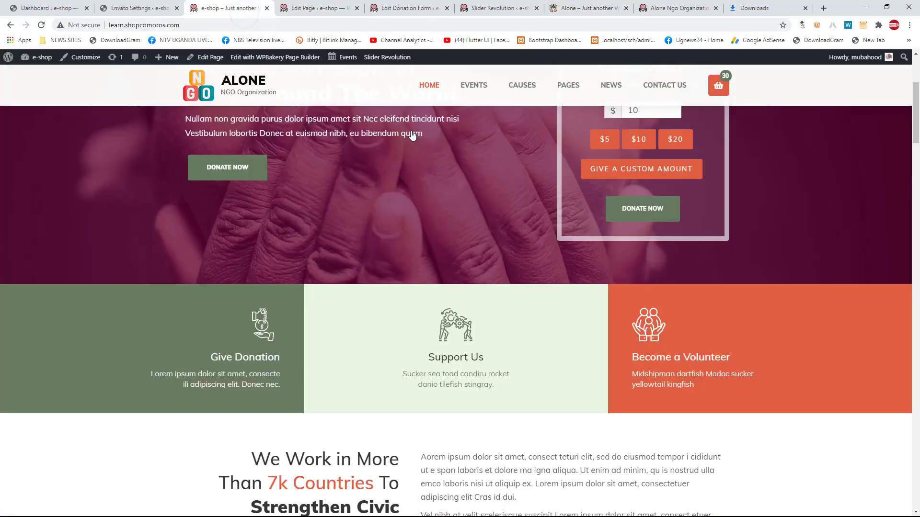
pyautogui.click(311, 8)
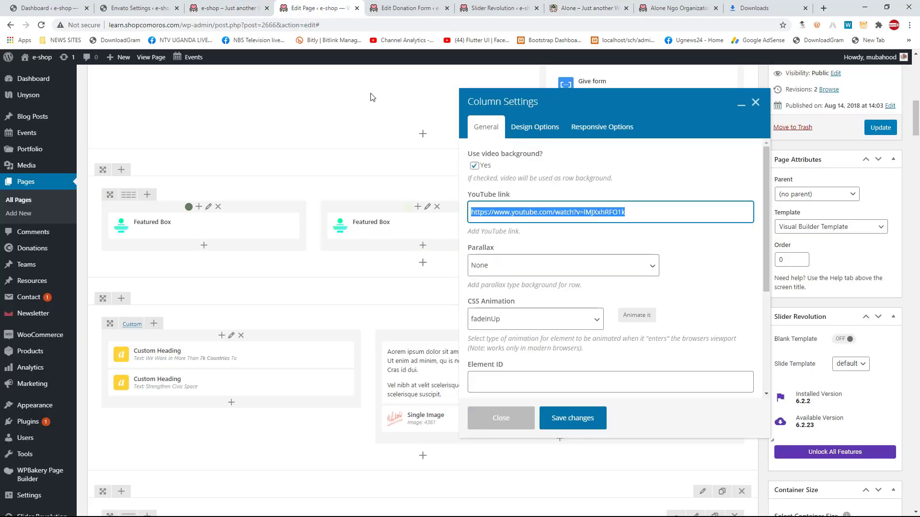
pyautogui.click(755, 102)
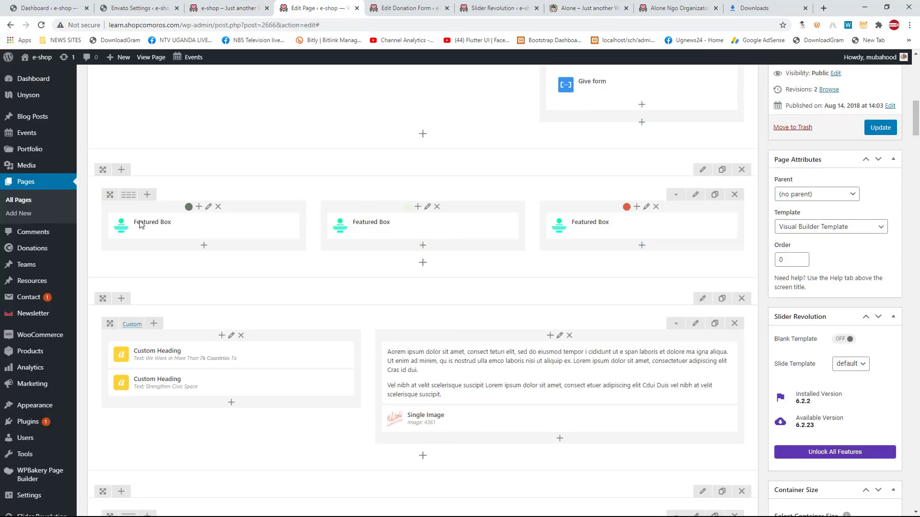
# Step: Review the Parallax, CSS Animation and Element ID options in the first Featured Box column's general settings
pyautogui.click(209, 208)
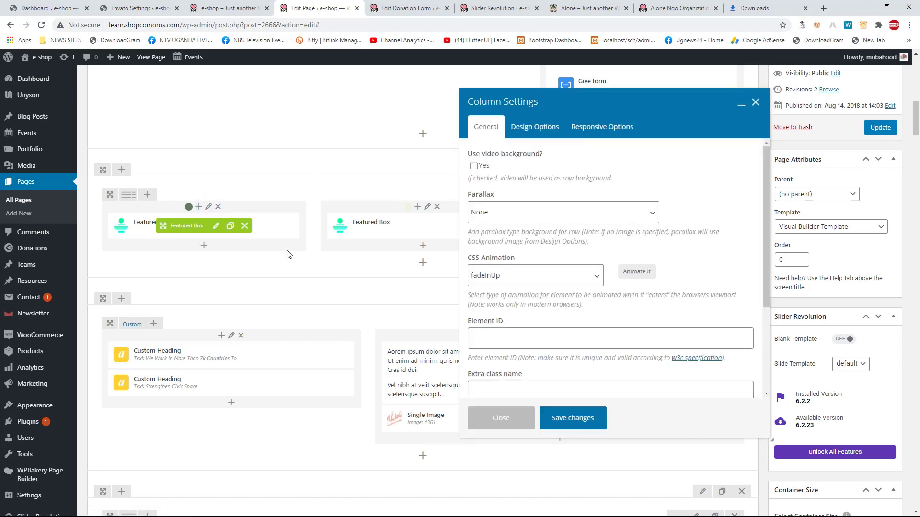
pyautogui.click(498, 213)
pyautogui.click(503, 214)
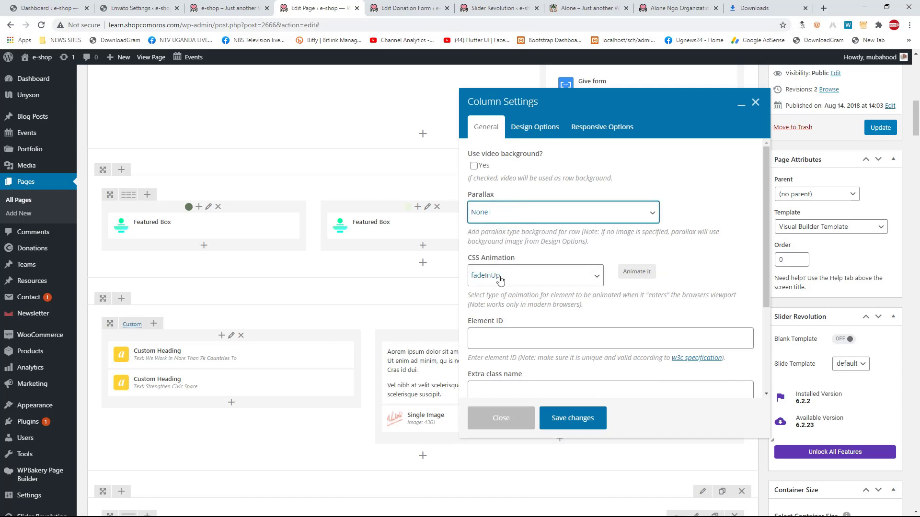
pyautogui.click(556, 278)
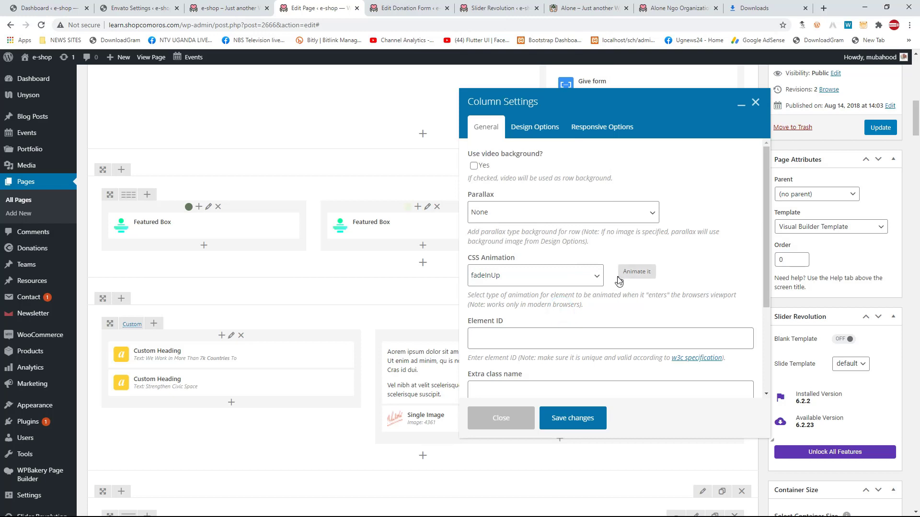
pyautogui.scroll(-2, 618, 276)
pyautogui.click(485, 243)
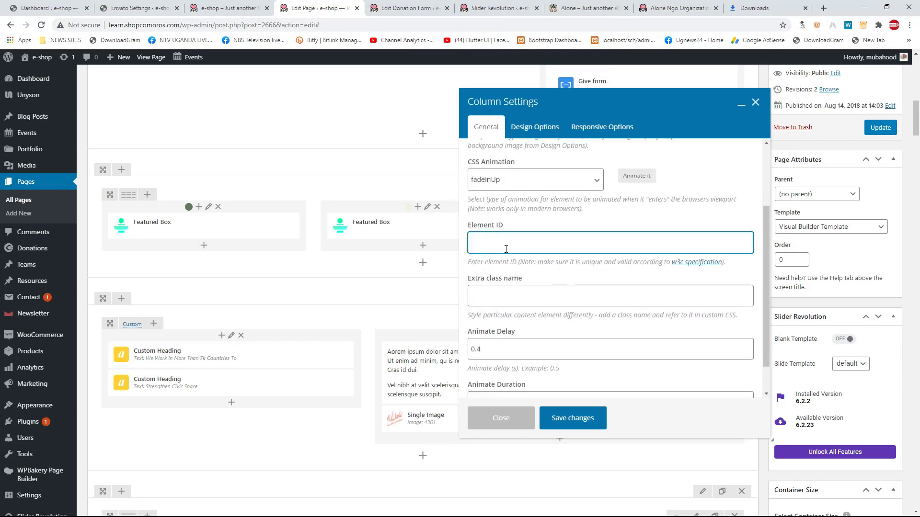
pyautogui.scroll(-1, 514, 272)
# Step: Try the extra class name "rounded" for the first Featured Box column and clear it again
pyautogui.click(497, 257)
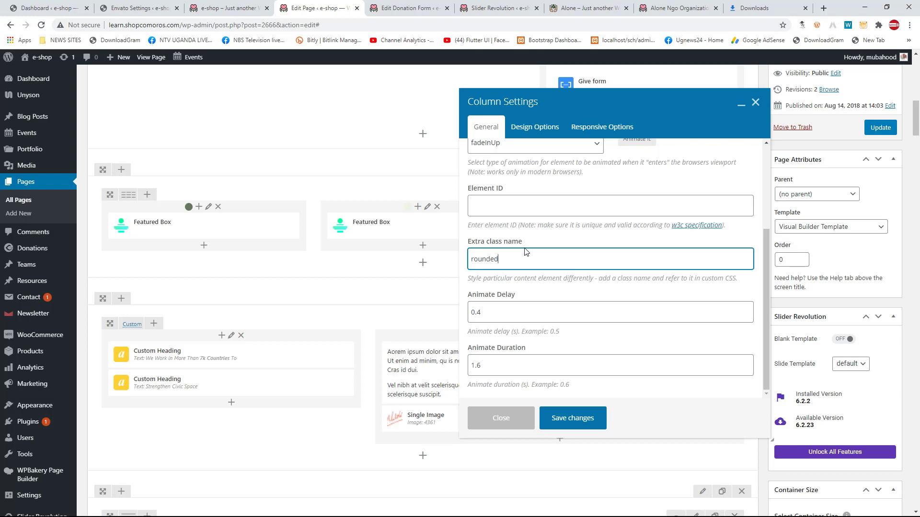
pyautogui.doubleClick(517, 259)
pyautogui.press('BackSpace')
pyautogui.scroll(-2, 493, 297)
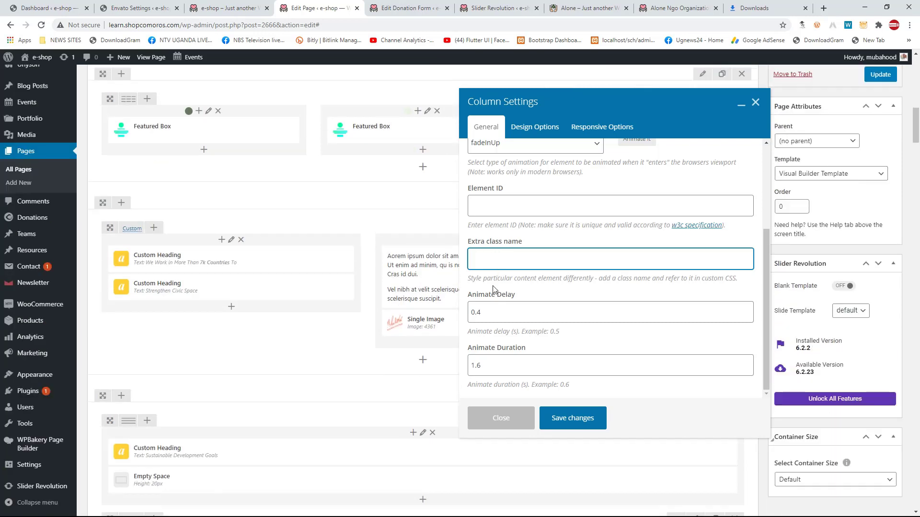
pyautogui.scroll(2, 479, 333)
pyautogui.scroll(-2, 479, 333)
pyautogui.scroll(2, 291, 316)
pyautogui.scroll(2, 290, 320)
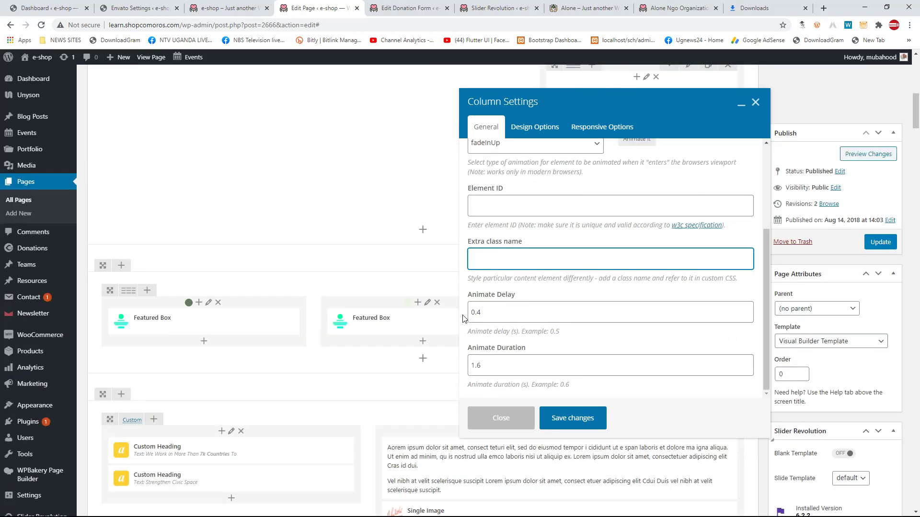
pyautogui.scroll(-5, 535, 335)
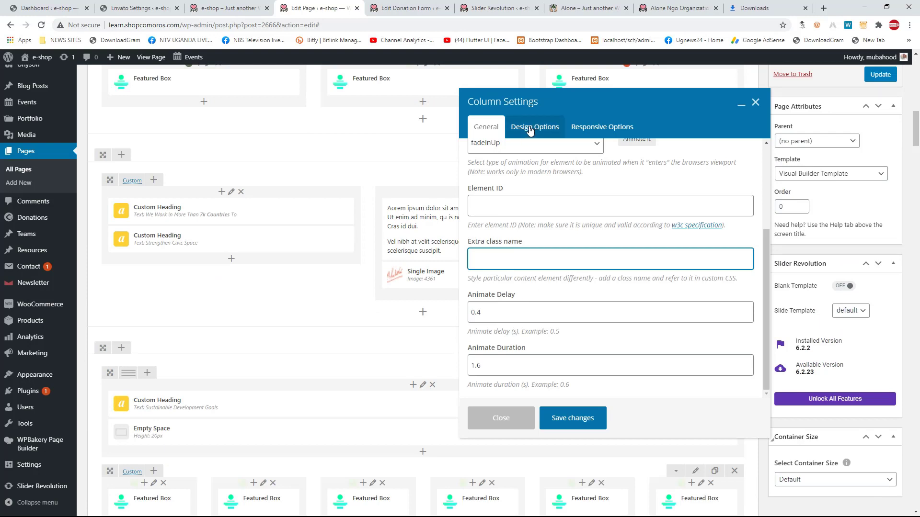
# Step: Examine the padding and border fields in the first Featured Box column's design options, checking the live homepage for comparison
pyautogui.click(531, 130)
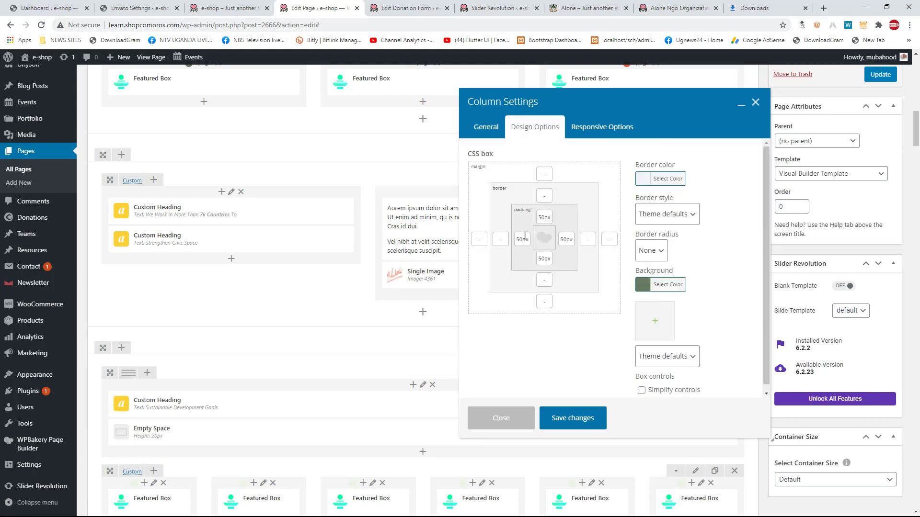
pyautogui.moveTo(523, 238); pyautogui.dragTo(518, 238)
pyautogui.click(229, 8)
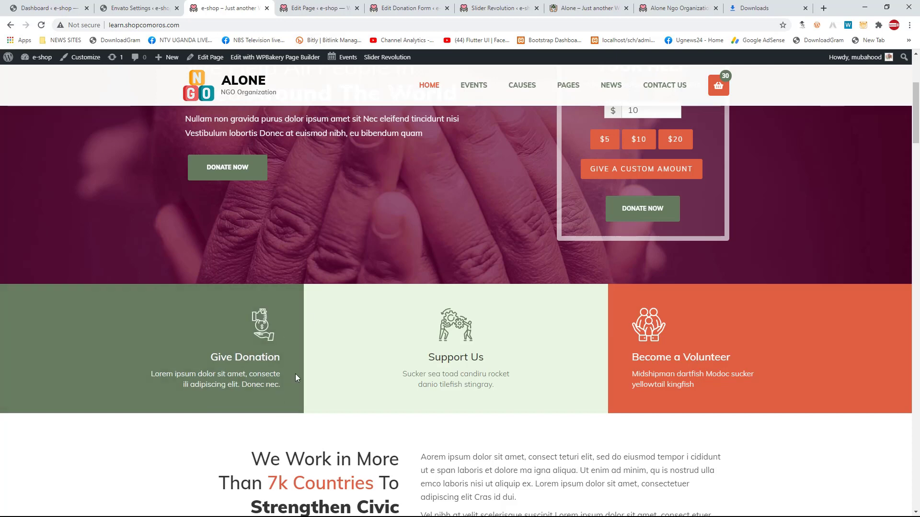
pyautogui.click(152, 7)
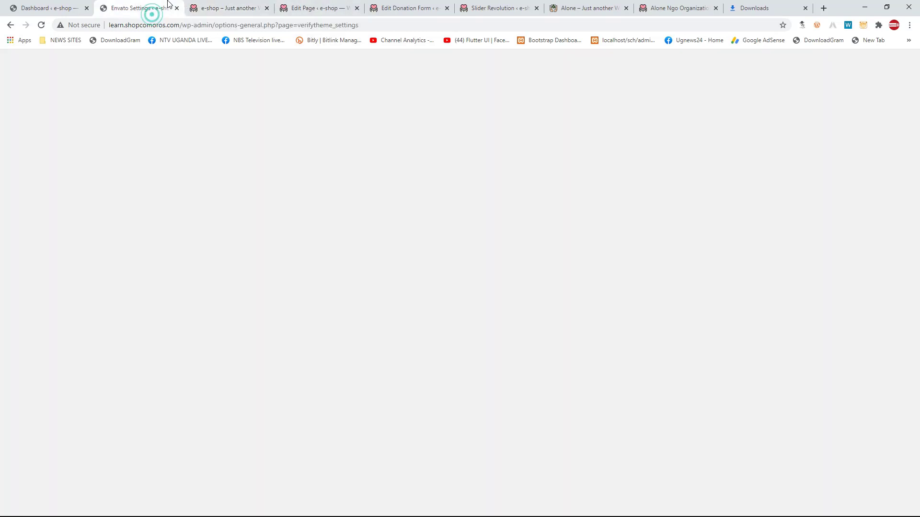
pyautogui.click(235, 8)
pyautogui.click(316, 7)
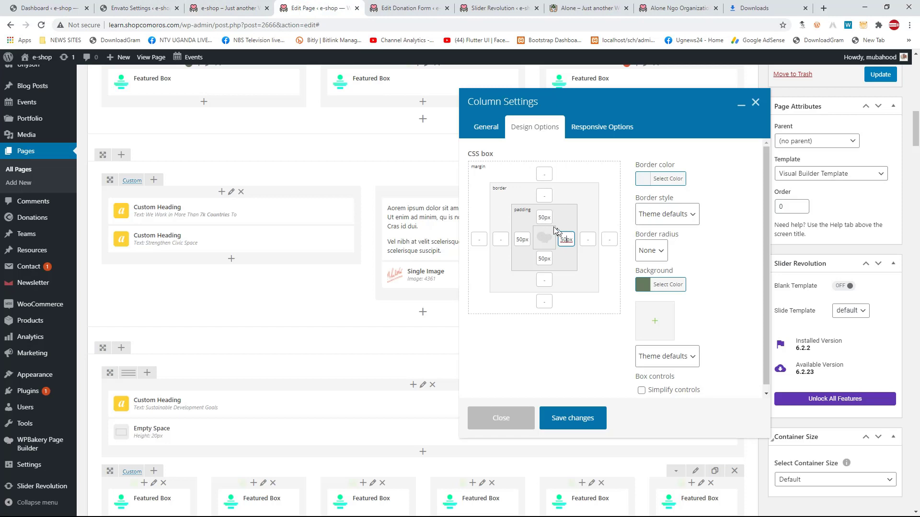
pyautogui.click(540, 218)
pyautogui.click(519, 239)
pyautogui.click(564, 243)
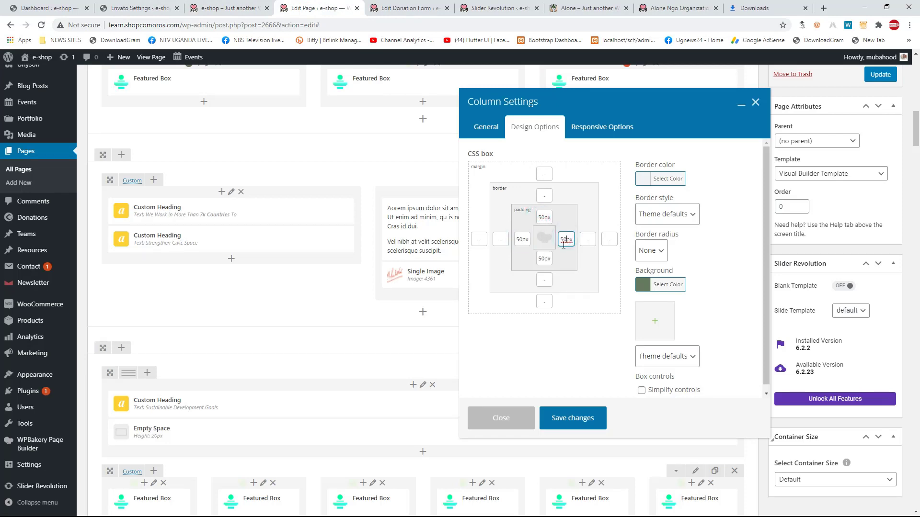
pyautogui.click(545, 260)
pyautogui.click(545, 195)
# Step: Compare the column's margin and background design settings with the Give Donation box on the live homepage
pyautogui.click(217, 6)
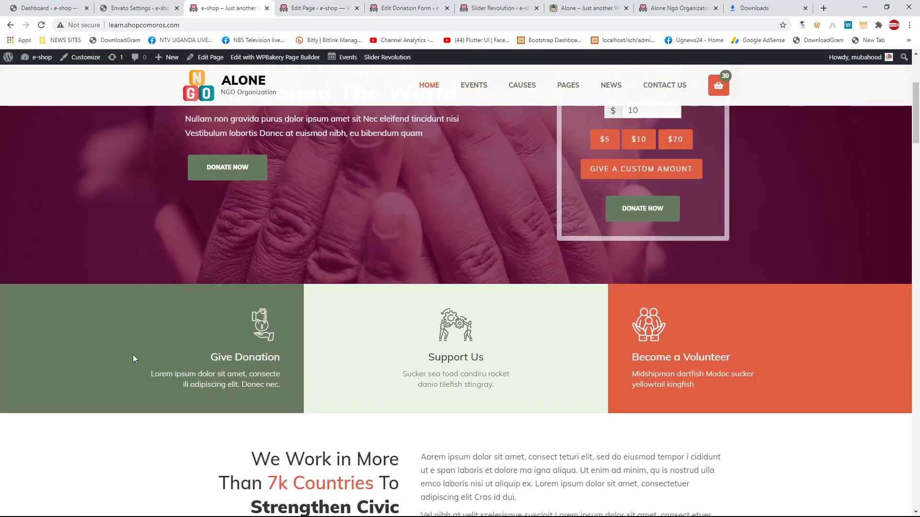
pyautogui.click(319, 8)
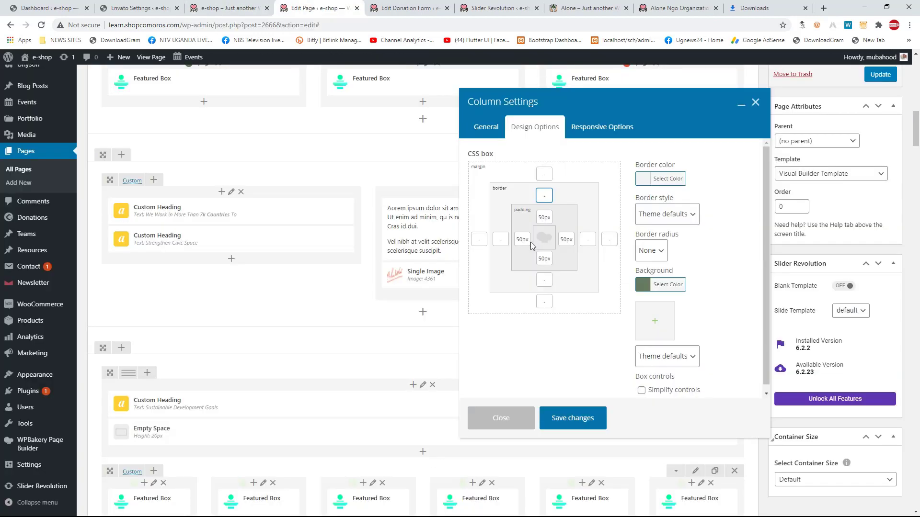
pyautogui.click(537, 173)
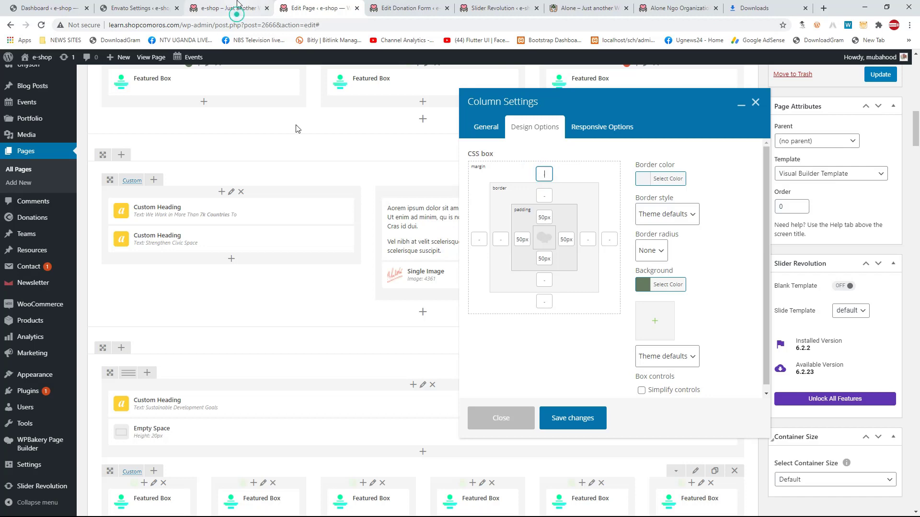
pyautogui.click(245, 6)
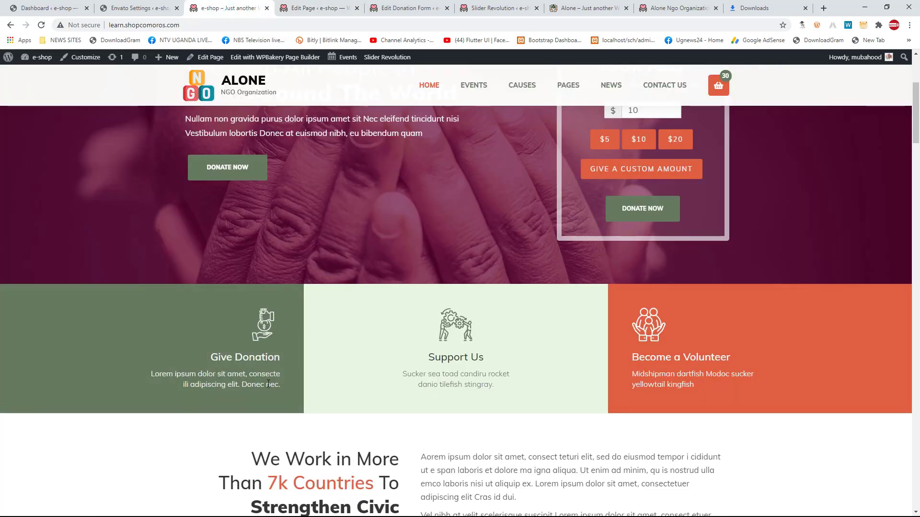
pyautogui.click(330, 14)
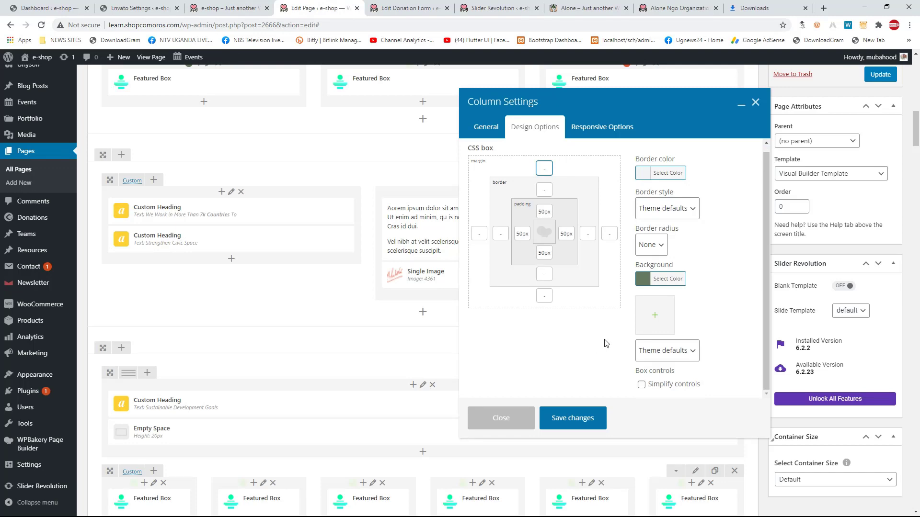
pyautogui.scroll(1, 656, 326)
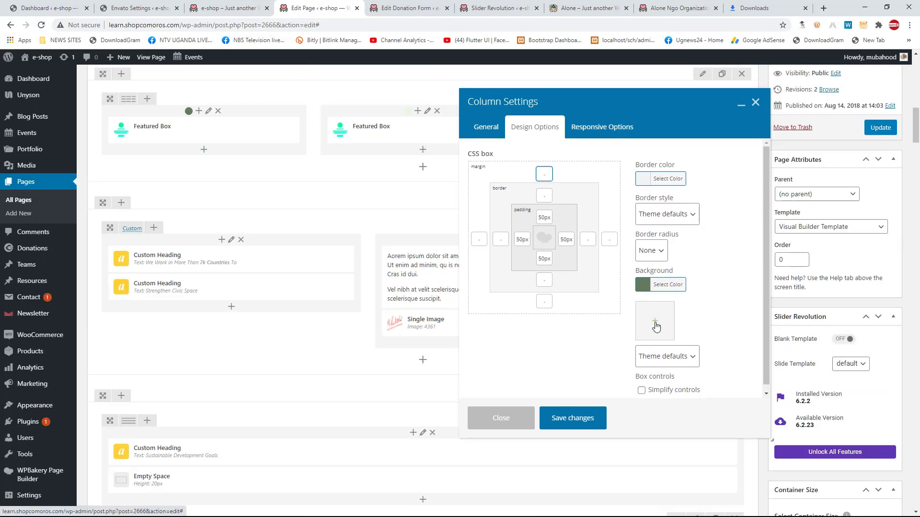
pyautogui.click(197, 6)
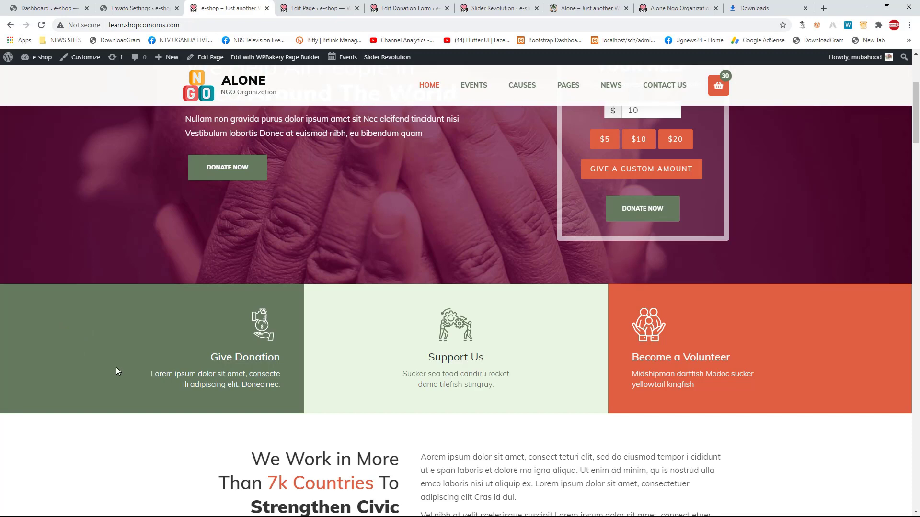
pyautogui.click(316, 8)
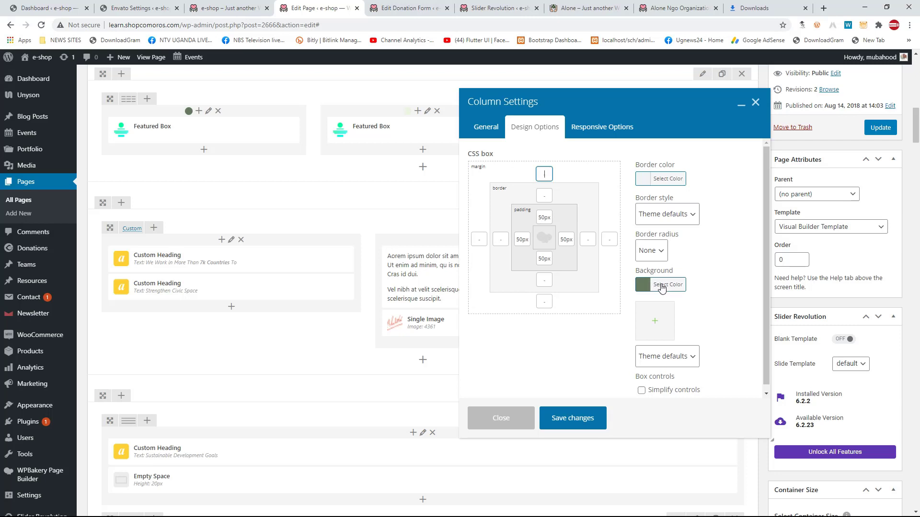
# Step: Browse the media library for a column background image and close it without choosing one
pyautogui.click(658, 324)
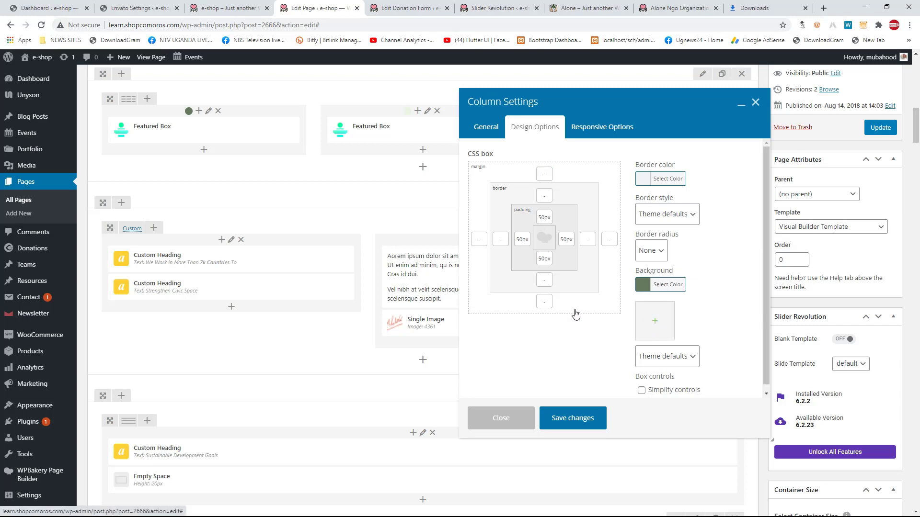
pyautogui.click(657, 323)
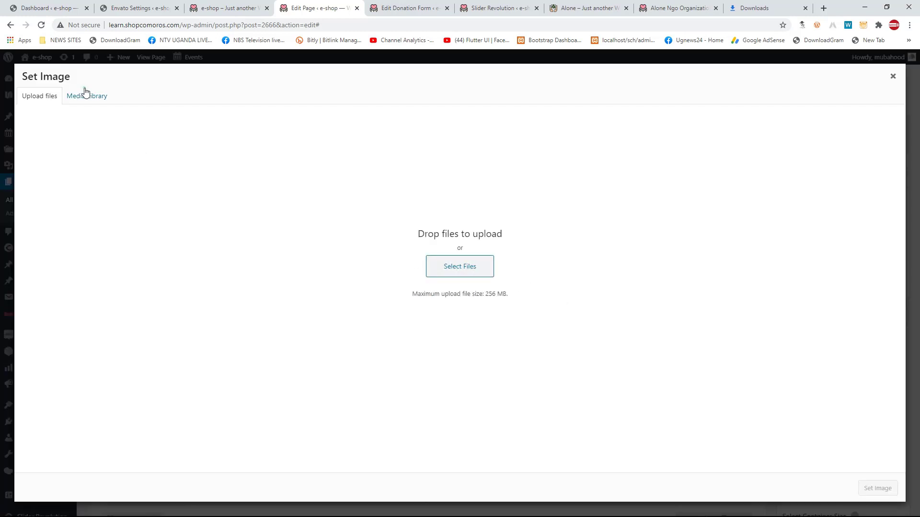
pyautogui.click(85, 93)
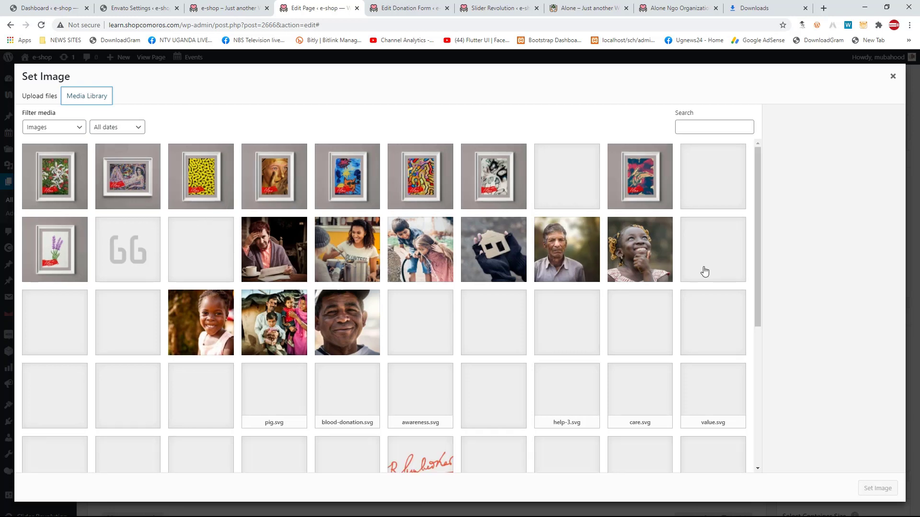
pyautogui.click(890, 79)
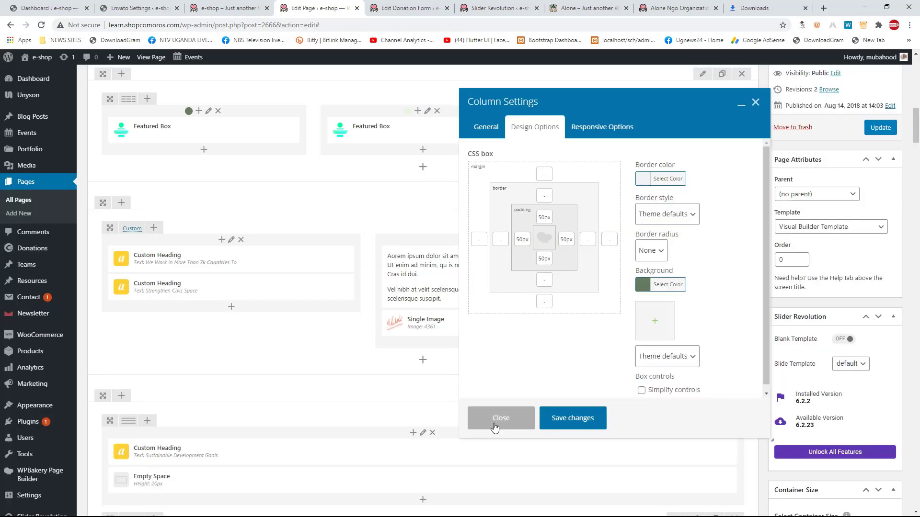
# Step: Review the column's responsive width, offset and device visibility options alongside its design options
pyautogui.click(594, 128)
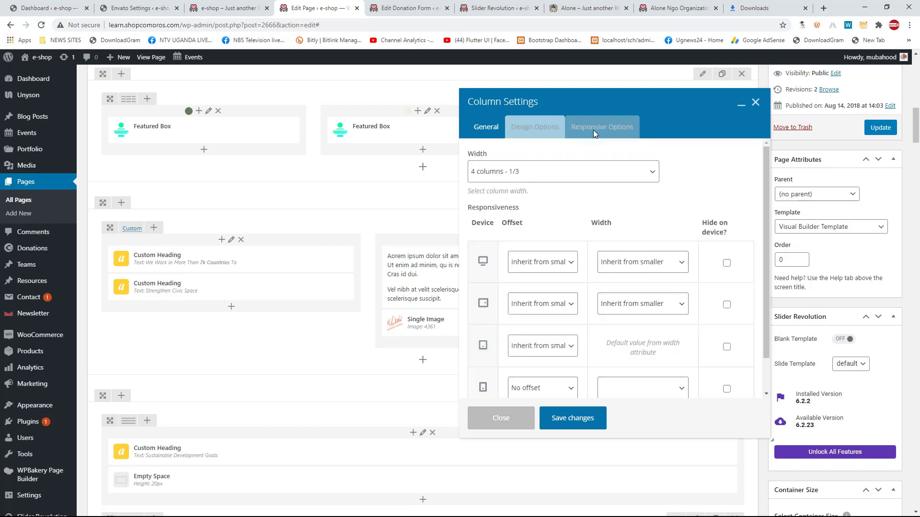
pyautogui.click(539, 127)
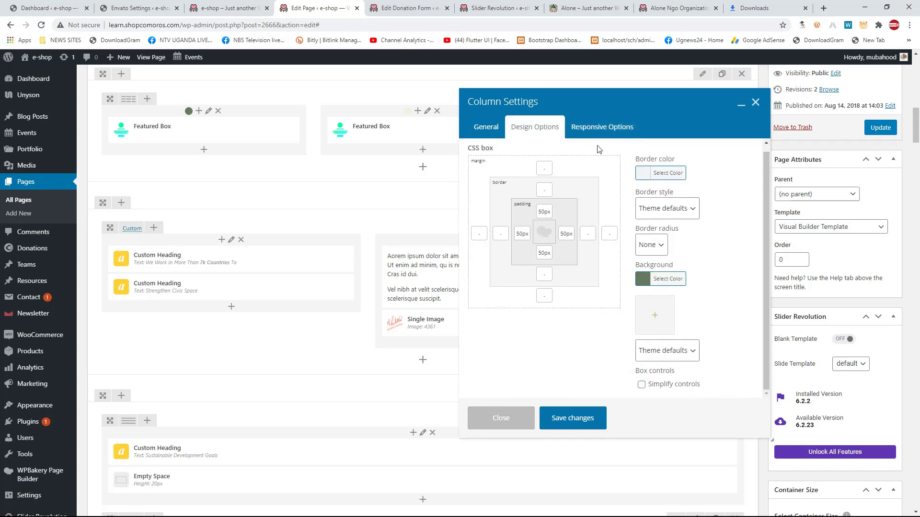
pyautogui.click(600, 128)
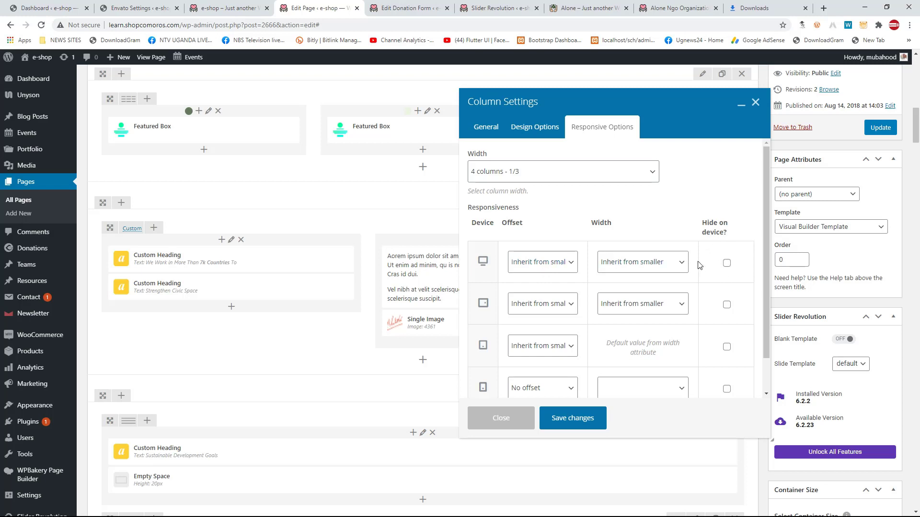
pyautogui.scroll(-1, 487, 263)
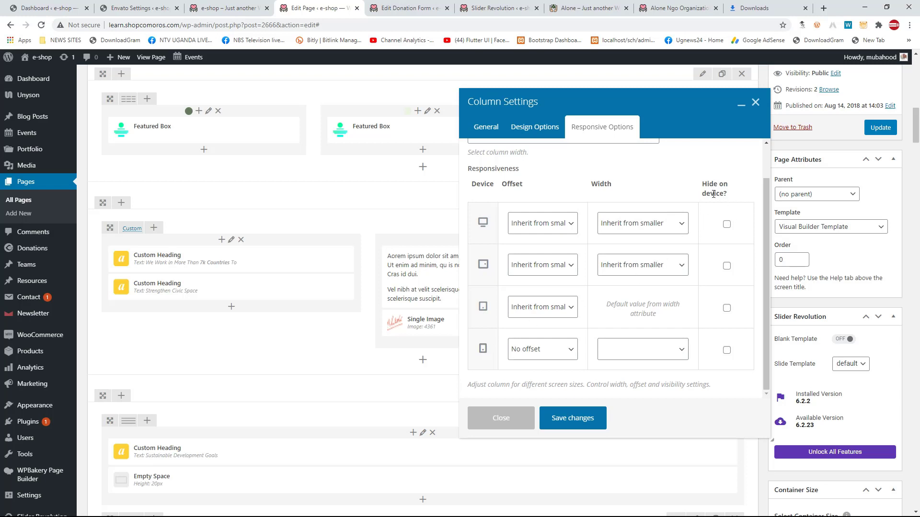
# Step: Try the hide-on-device options for the largest and smallest devices, clear them again and close the column settings without saving
pyautogui.click(727, 224)
pyautogui.click(728, 228)
pyautogui.click(726, 350)
pyautogui.click(727, 350)
pyautogui.click(499, 419)
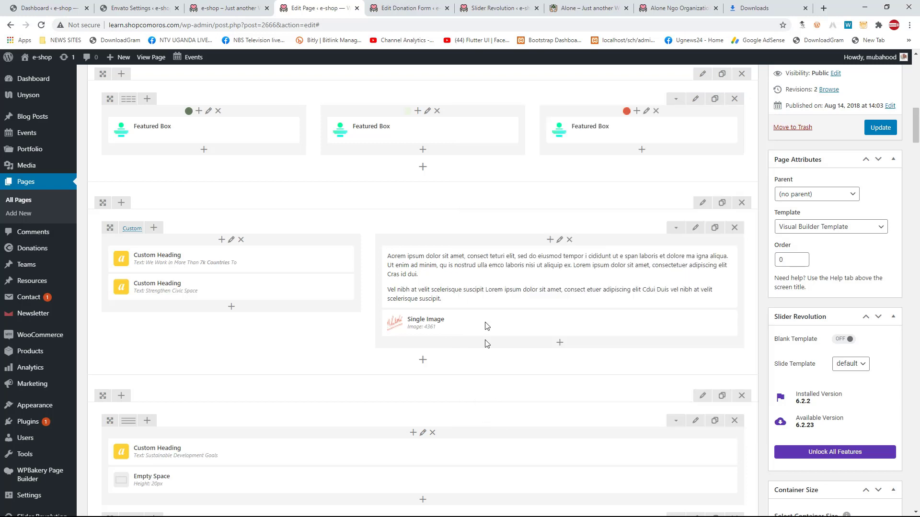
# Step: Review the first Featured Box column's general, design and responsive settings once more and close them without saving
pyautogui.scroll(3, 237, 234)
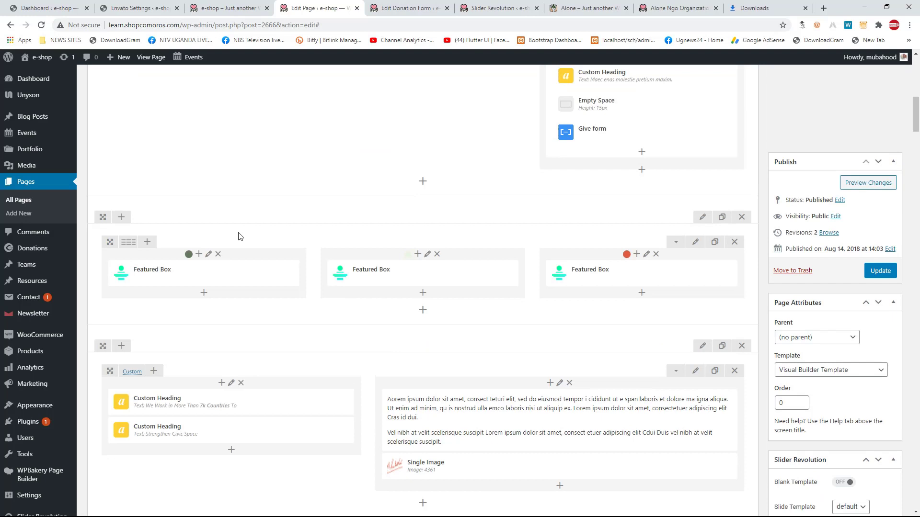
pyautogui.click(207, 255)
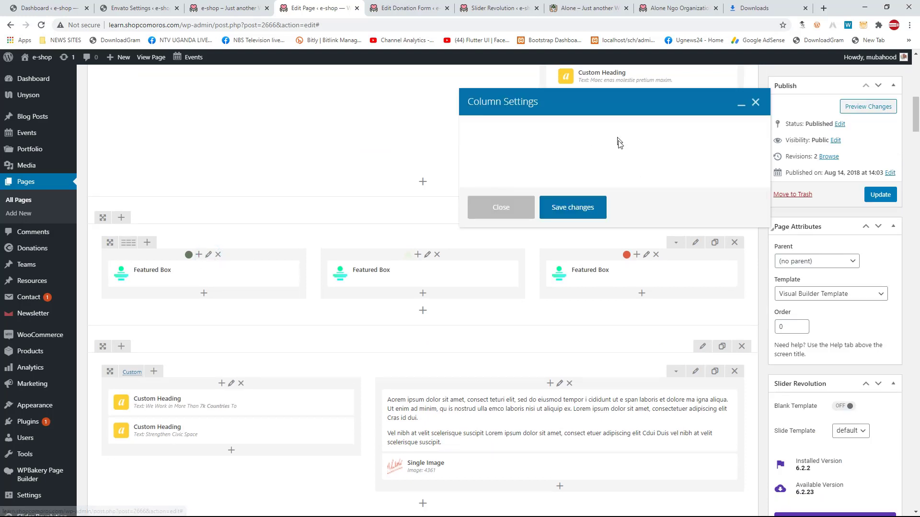
pyautogui.click(533, 131)
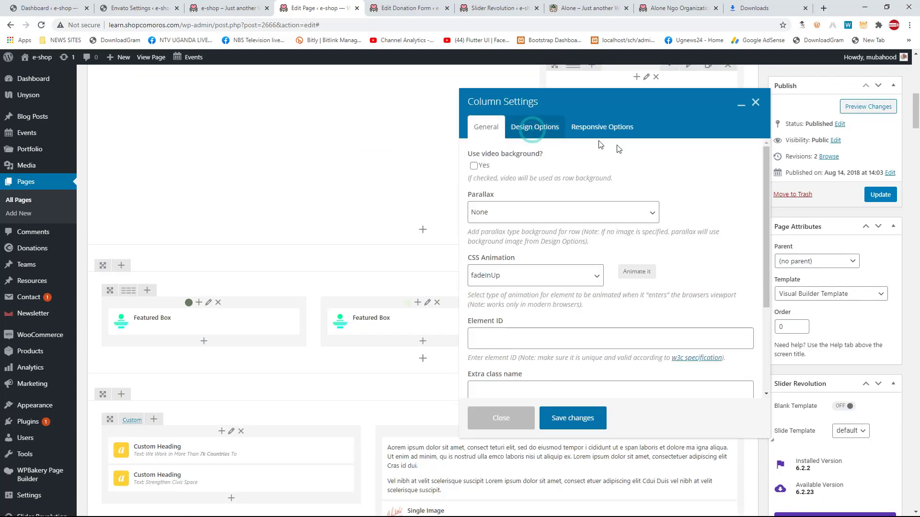
pyautogui.click(602, 128)
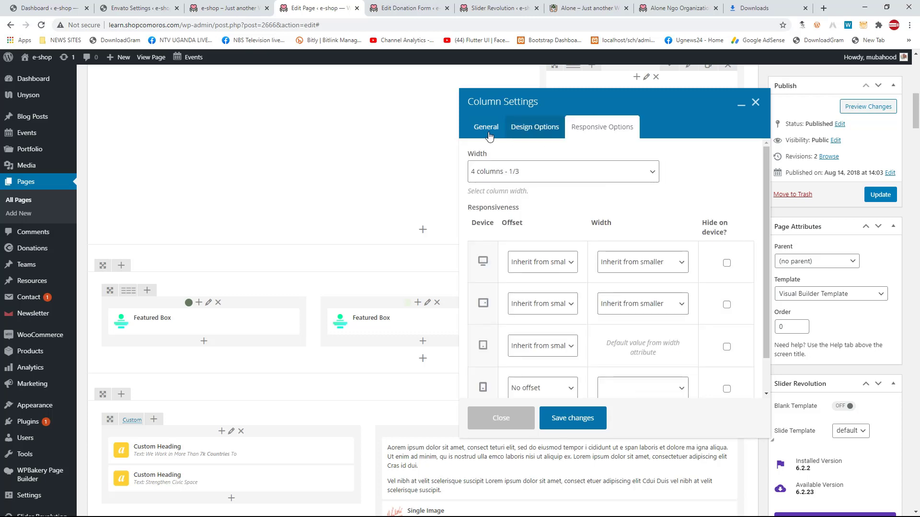
pyautogui.click(489, 137)
pyautogui.scroll(-2, 539, 358)
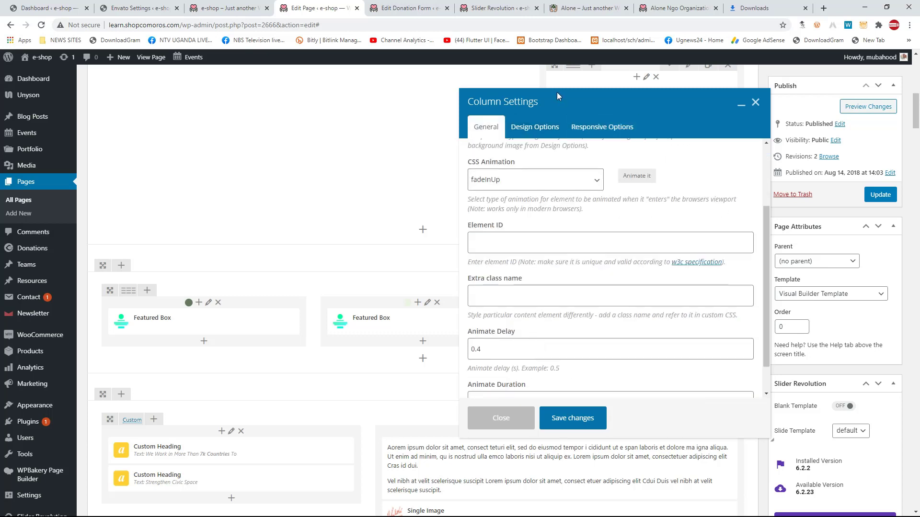
pyautogui.click(535, 127)
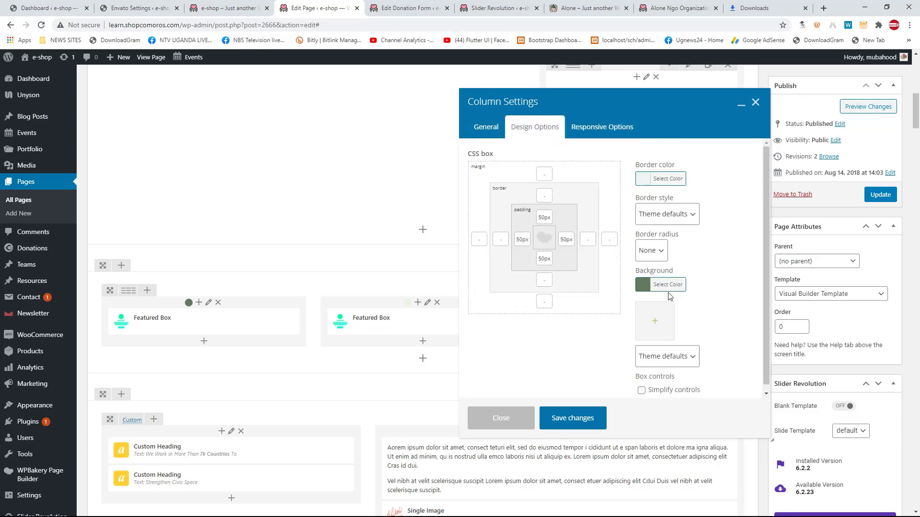
pyautogui.click(604, 129)
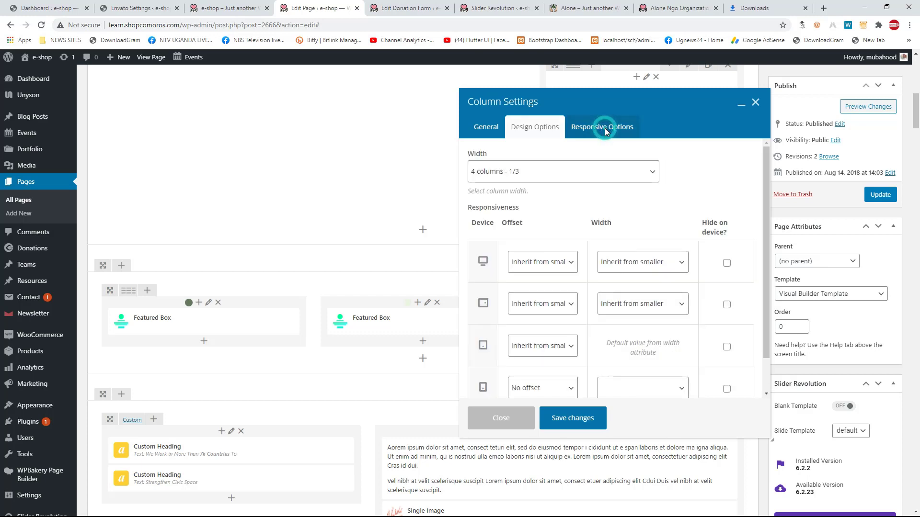
pyautogui.scroll(-1, 657, 304)
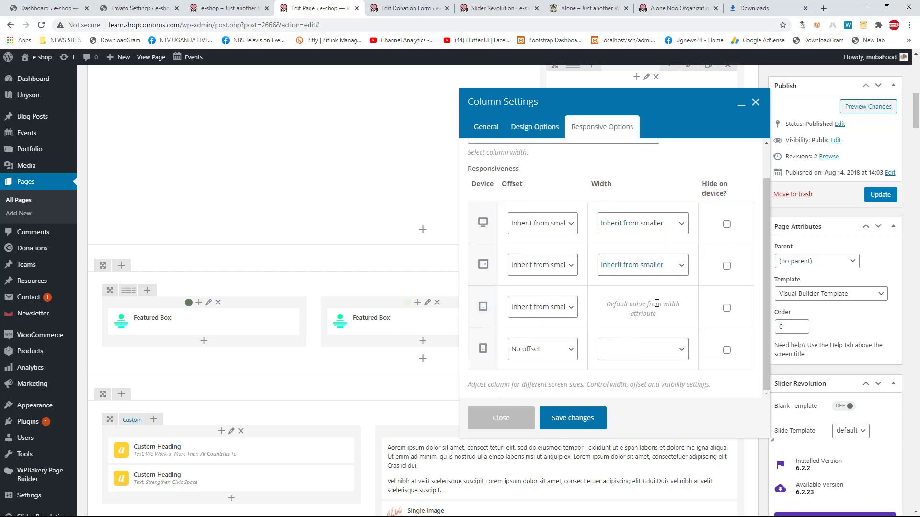
pyautogui.click(504, 418)
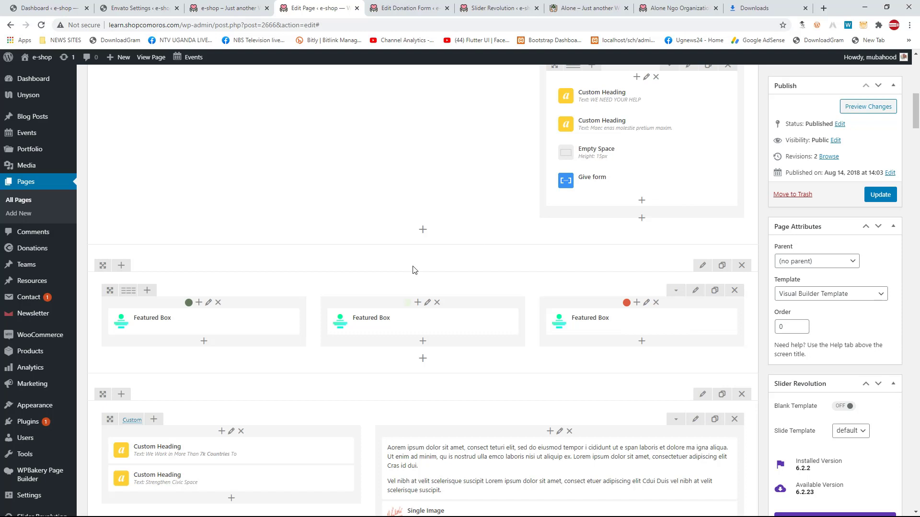
# Step: Delete the Featured Box element from the first column of the three-column row
pyautogui.moveTo(294, 322)
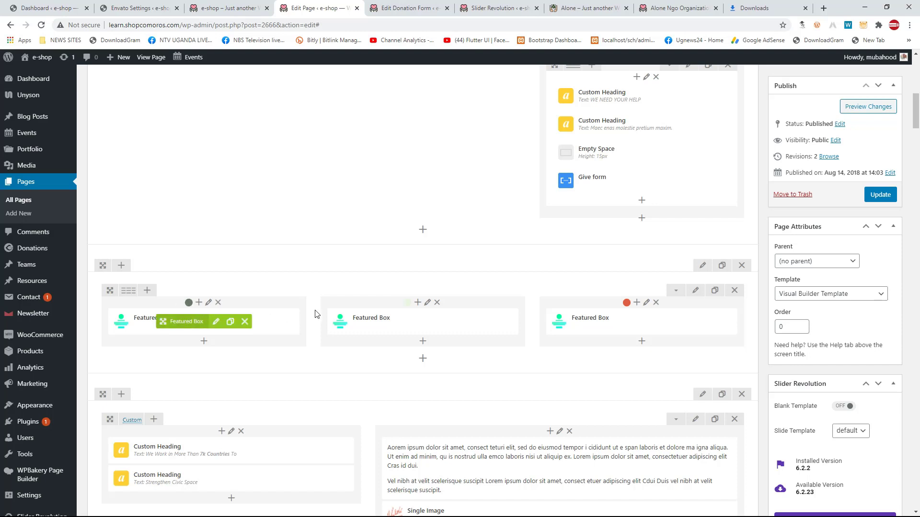
pyautogui.scroll(-1, 293, 314)
pyautogui.moveTo(204, 274)
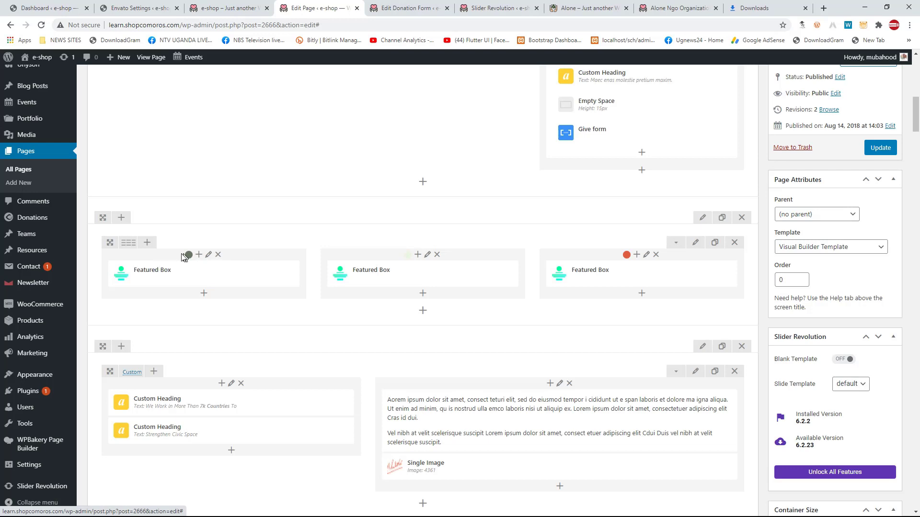
pyautogui.scroll(2, 249, 271)
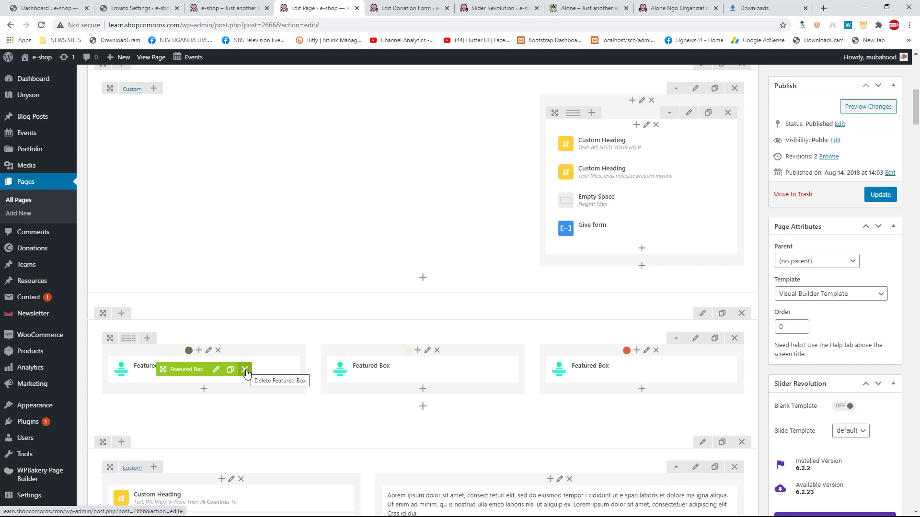
pyautogui.click(245, 369)
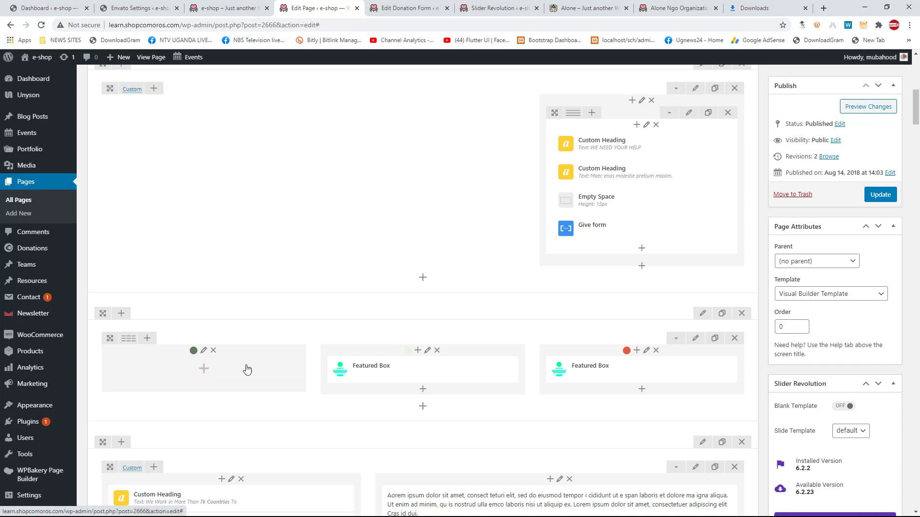
# Step: Browse the elements that can be added to the empty first column and close the list without adding one
pyautogui.click(205, 370)
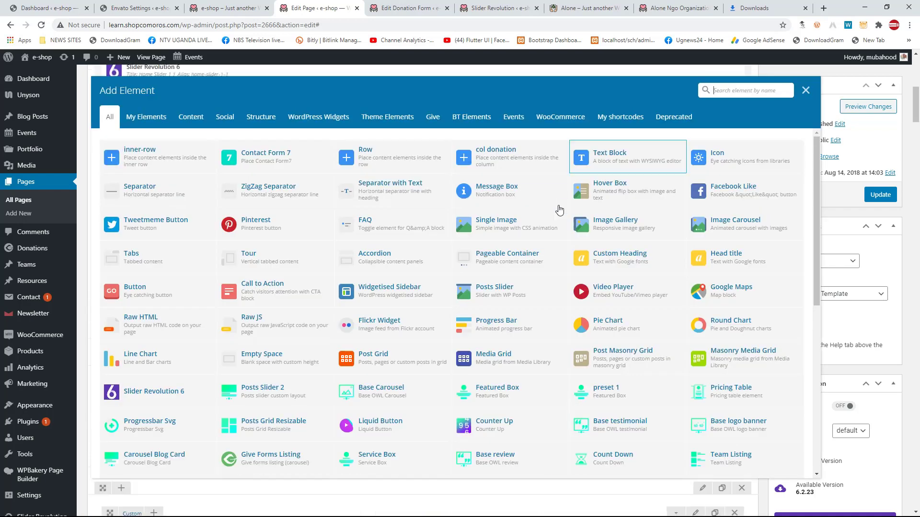
pyautogui.scroll(-7, 670, 262)
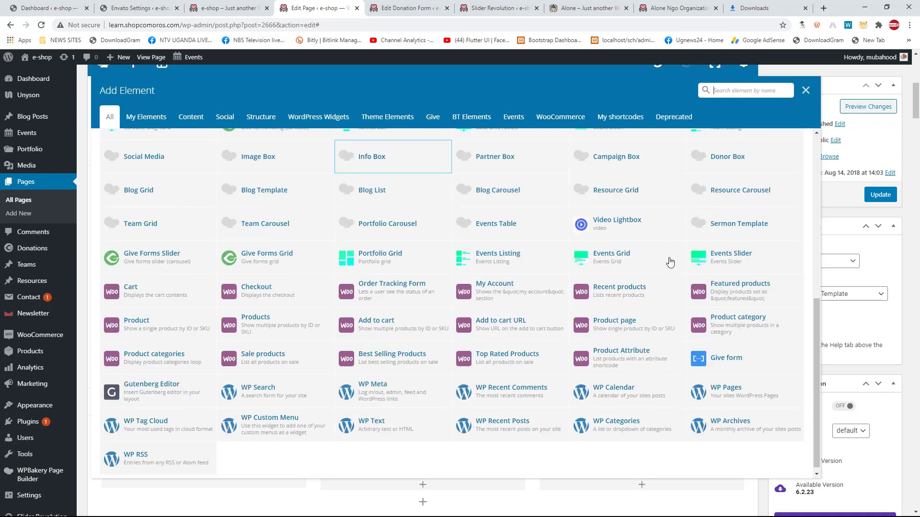
pyautogui.scroll(-1, 670, 262)
pyautogui.scroll(5, 547, 266)
pyautogui.click(806, 90)
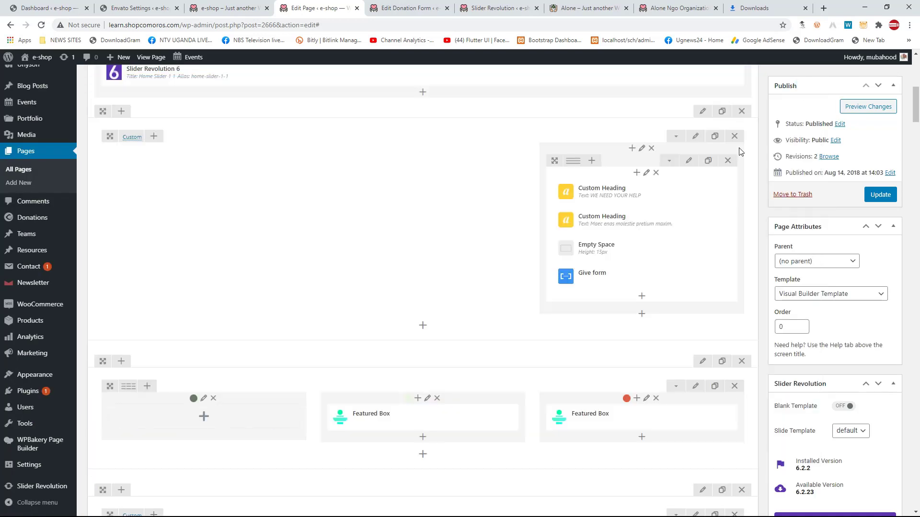
# Step: Undo the deletion of the Featured Box in the first column of the three-column row
pyautogui.scroll(8, 679, 180)
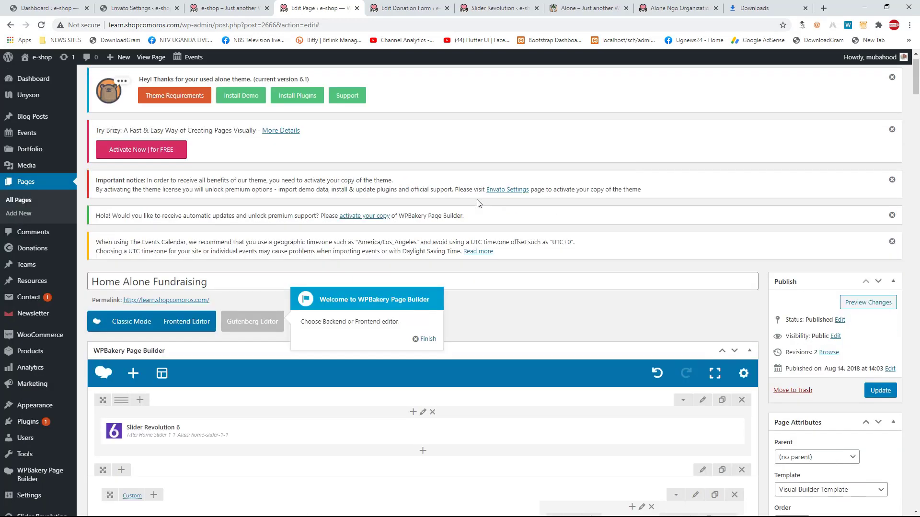
pyautogui.scroll(1, 479, 203)
pyautogui.scroll(-5, 709, 195)
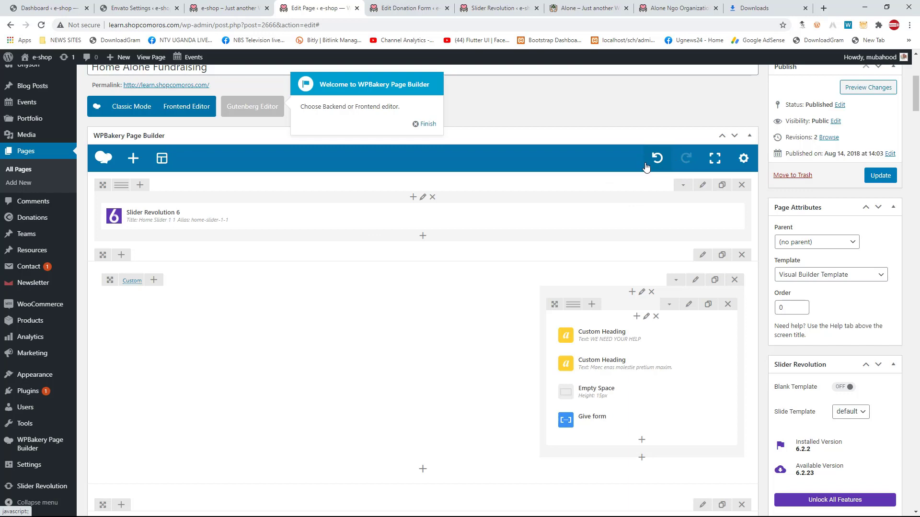
pyautogui.scroll(-8, 645, 166)
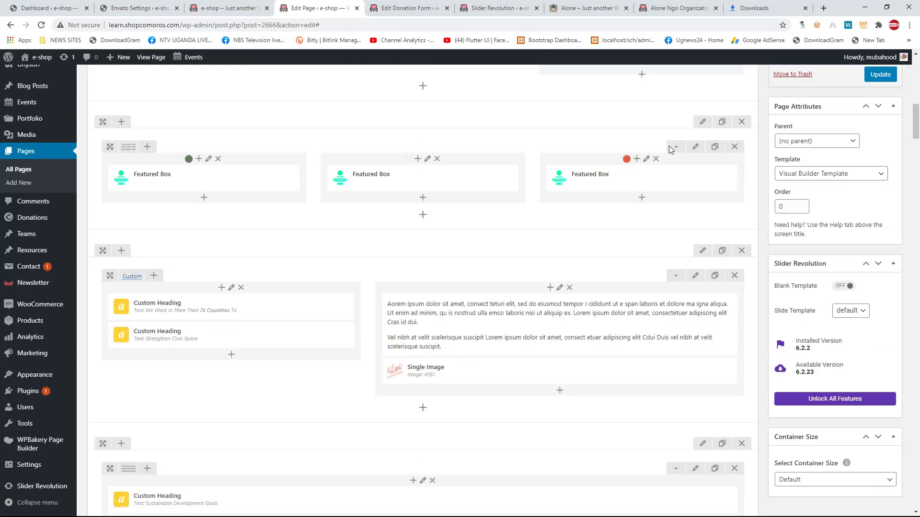
pyautogui.scroll(-5, 668, 156)
pyautogui.scroll(4, 668, 156)
pyautogui.scroll(-6, 573, 209)
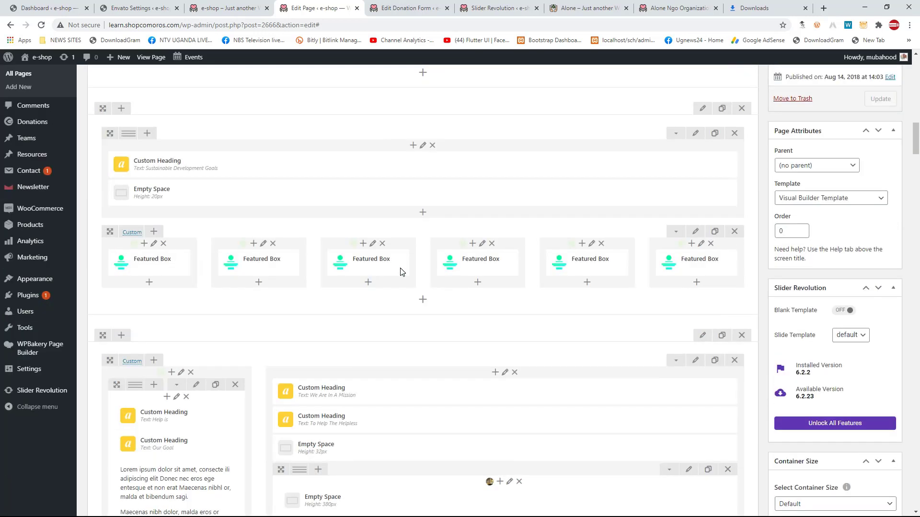
pyautogui.scroll(8, 402, 271)
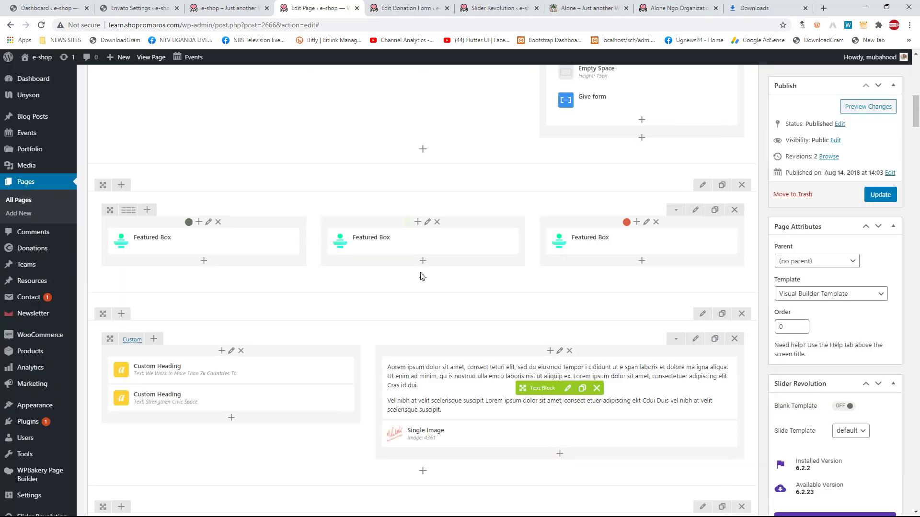
pyautogui.scroll(8, 421, 277)
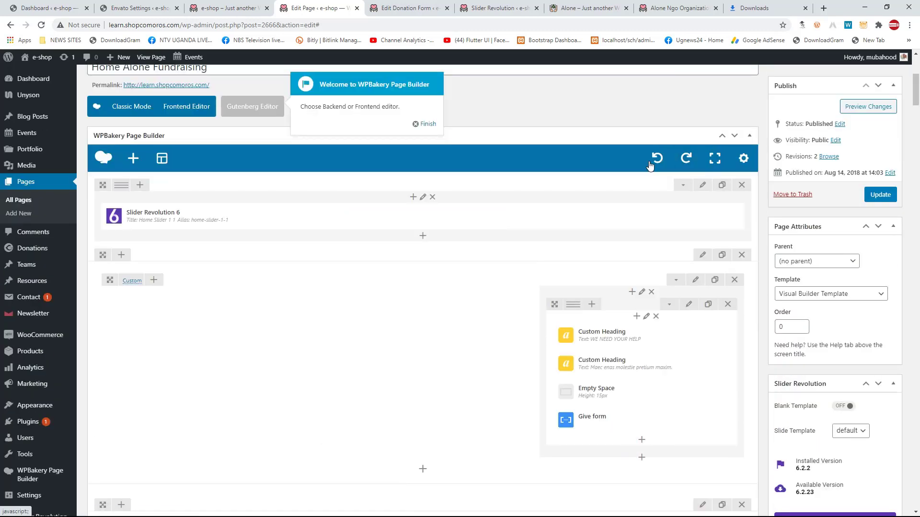
pyautogui.scroll(-5, 651, 166)
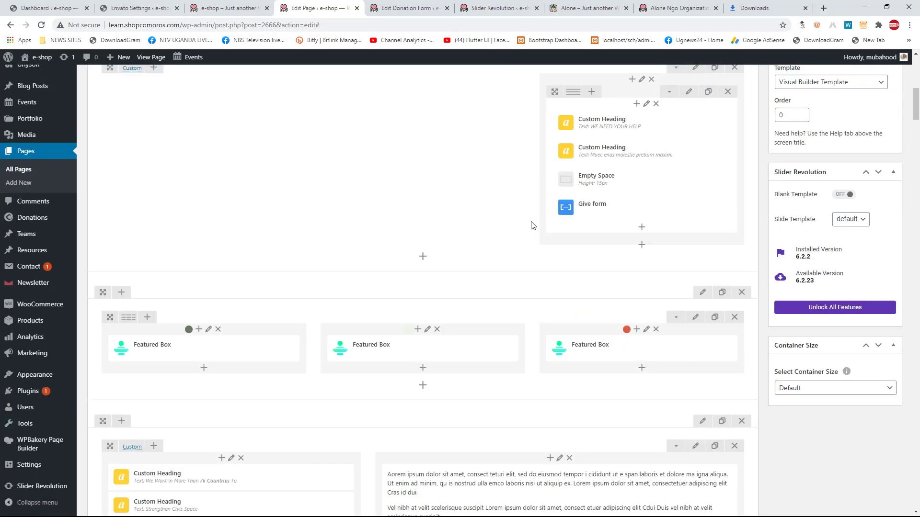
pyautogui.scroll(9, 524, 316)
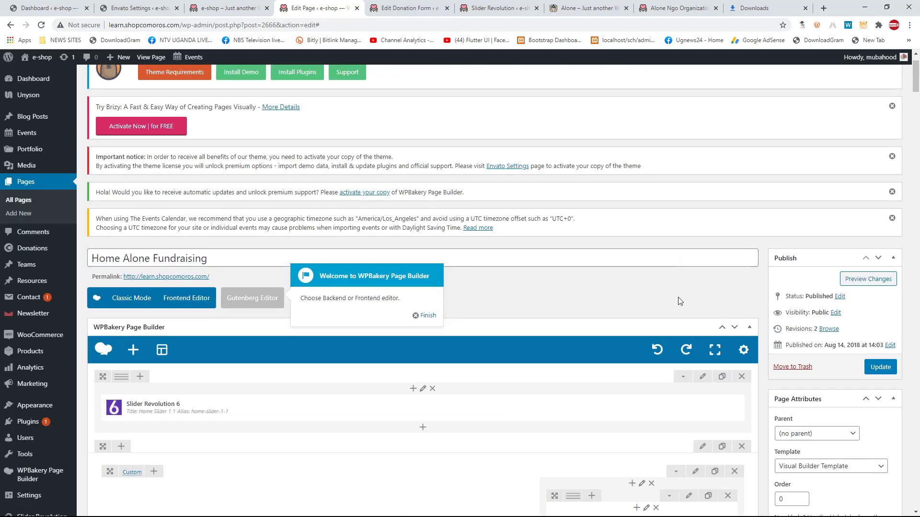
# Step: Open the first column's Featured Box settings and try changing its heading to "Give Donations", checking the box on the live homepage
pyautogui.scroll(-10, 585, 230)
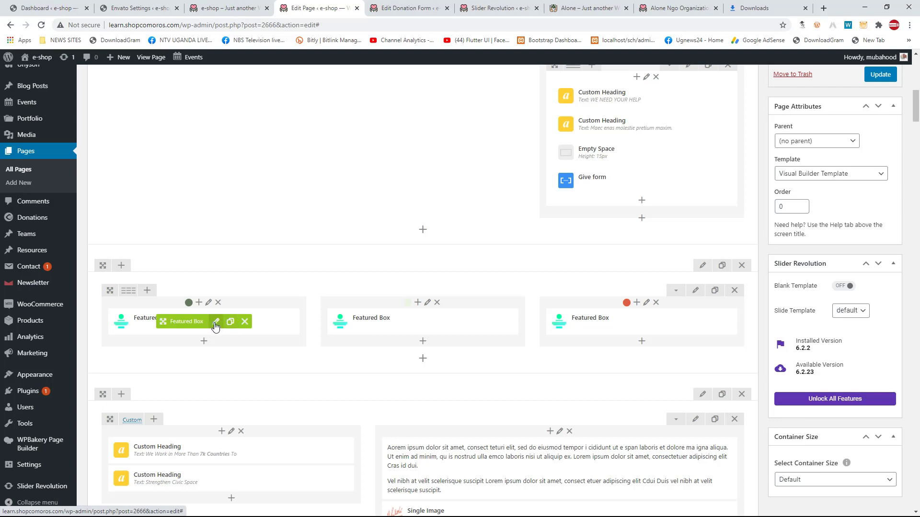
pyautogui.click(215, 325)
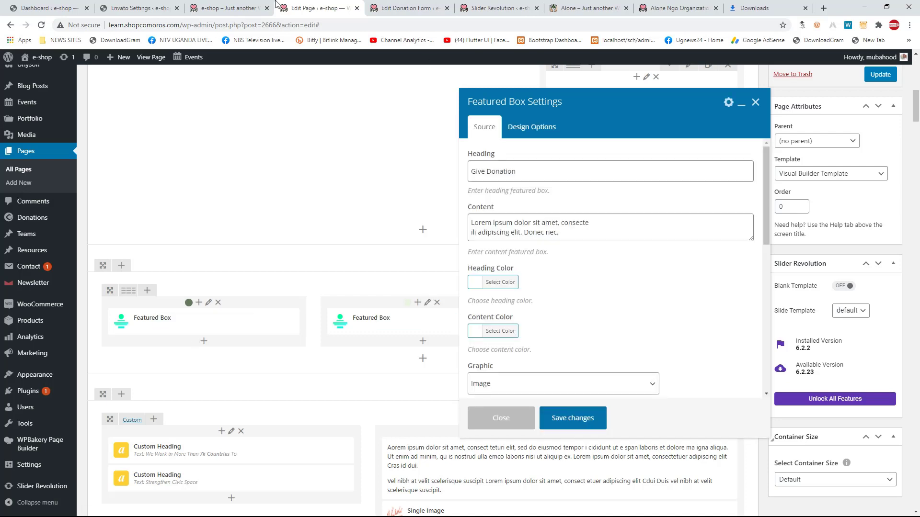
pyautogui.click(233, 8)
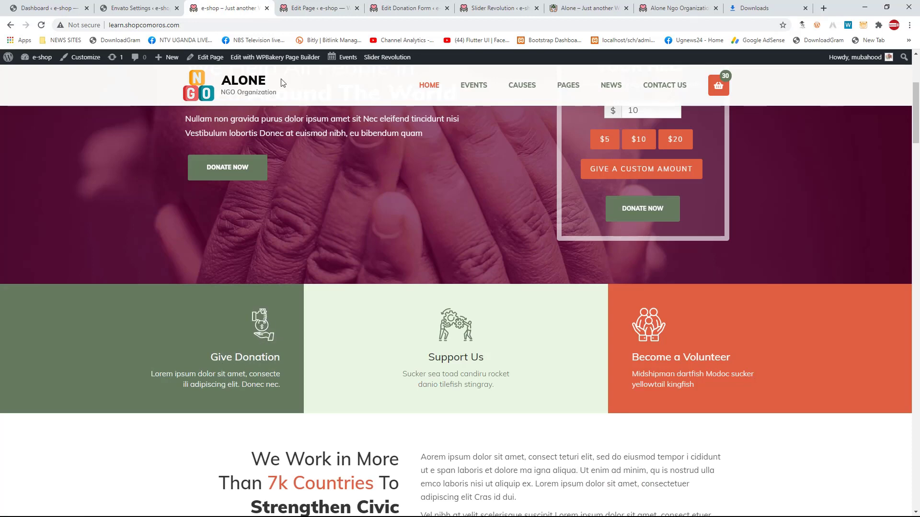
pyautogui.click(316, 8)
pyautogui.click(533, 170)
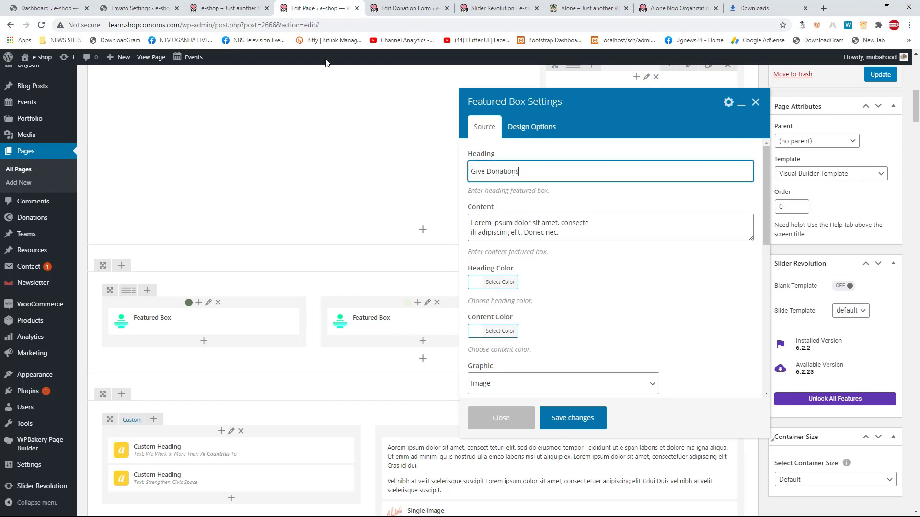
# Step: Compare the Featured Box's heading and content text with the first green box on the live homepage
pyautogui.click(222, 8)
pyautogui.click(217, 354)
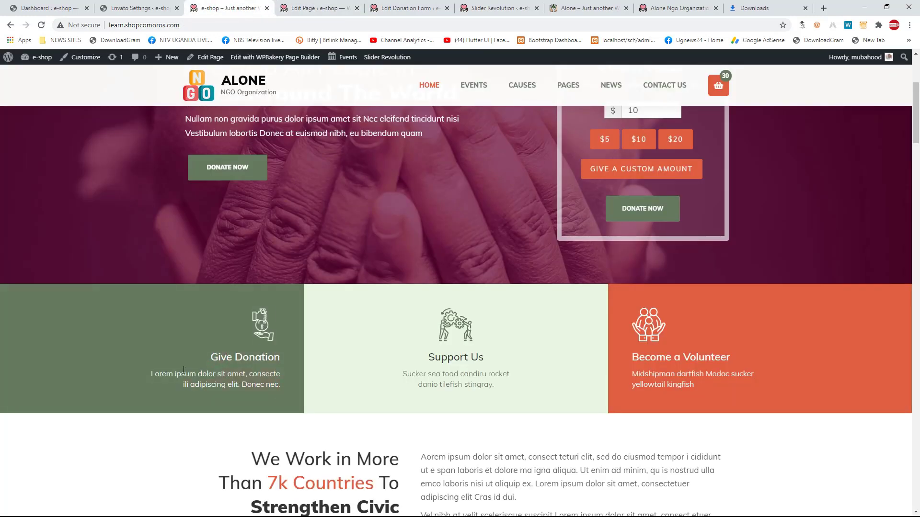
pyautogui.click(291, 3)
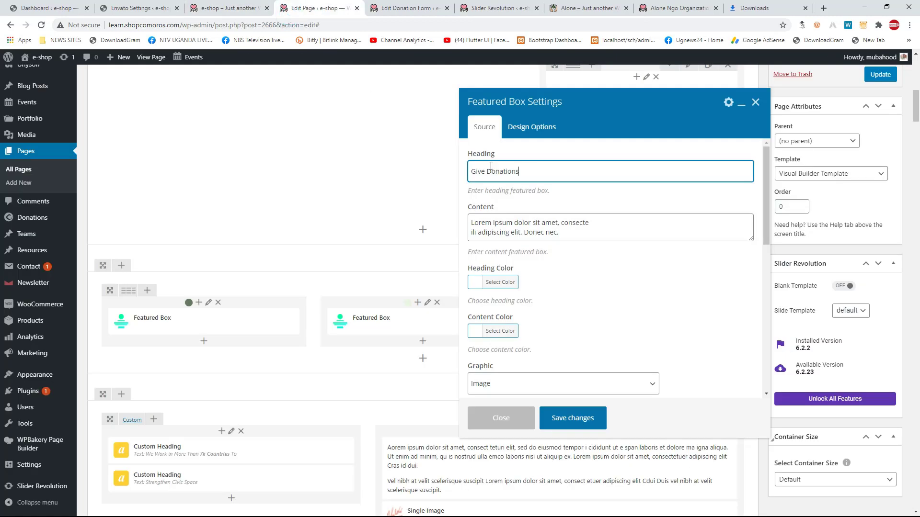
pyautogui.moveTo(566, 229); pyautogui.dragTo(477, 220)
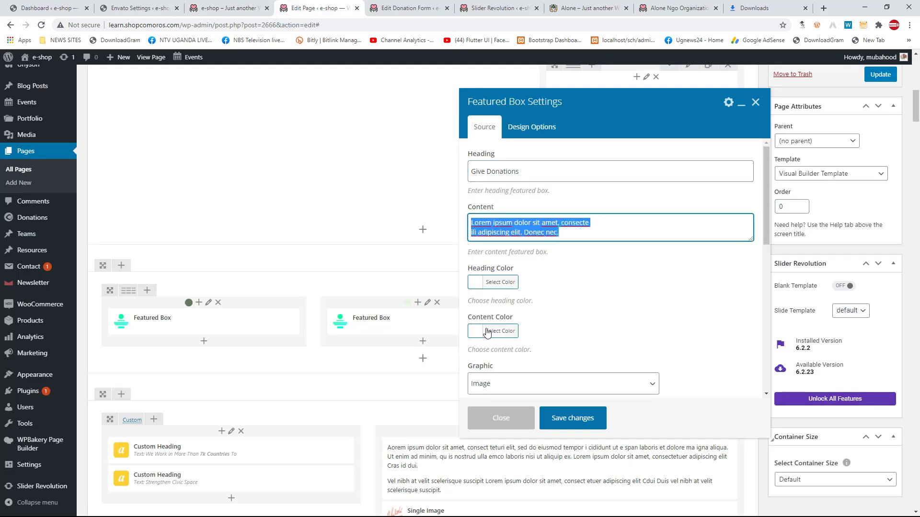
# Step: Review the Featured Box's graphic type and its image in the media library, leaving the type as Image and the picture unreplaced
pyautogui.scroll(-2, 503, 381)
pyautogui.click(504, 289)
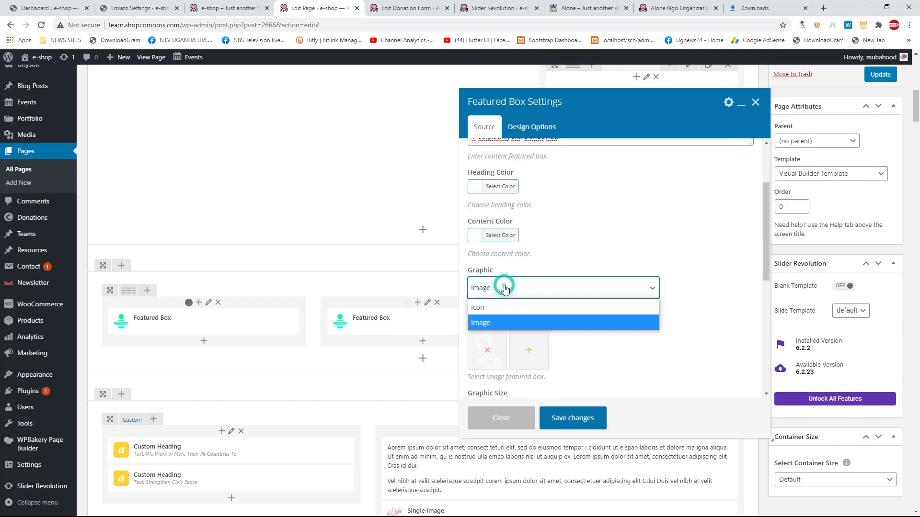
pyautogui.click(490, 323)
pyautogui.scroll(-1, 498, 330)
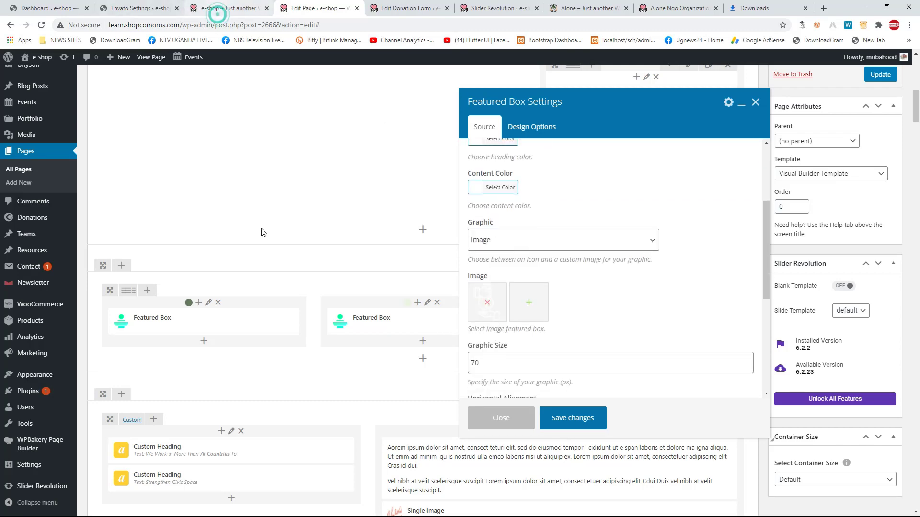
pyautogui.click(215, 8)
pyautogui.click(290, 8)
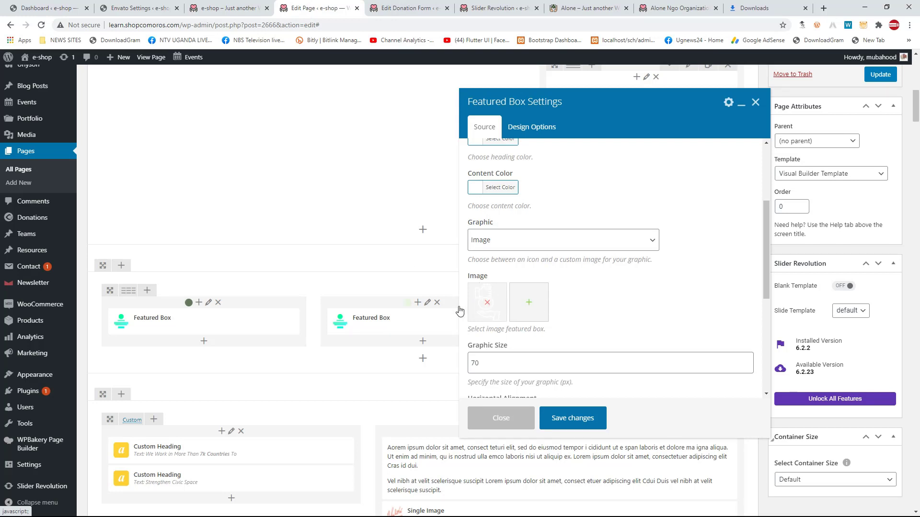
pyautogui.scroll(-3, 409, 319)
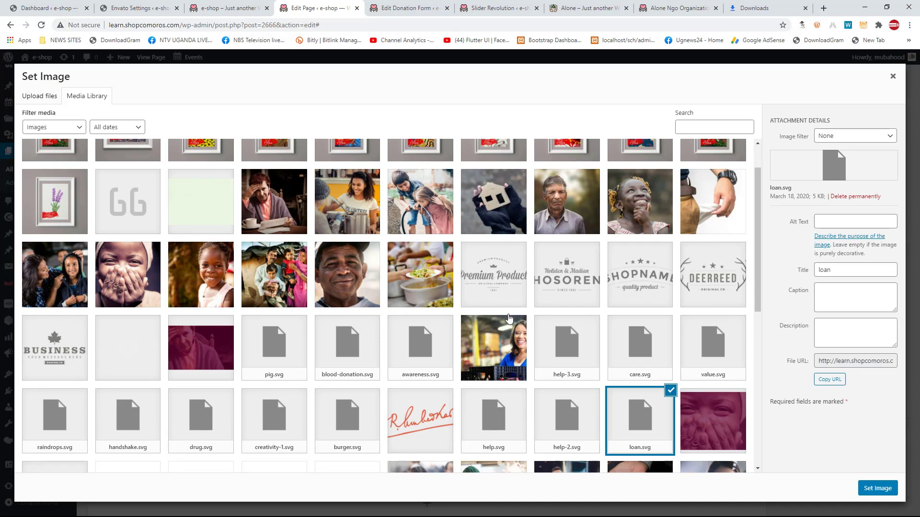
pyautogui.click(892, 77)
# Step: Review the Featured Box's graphic size, alignment and design options, and close its settings without saving
pyautogui.scroll(-2, 487, 297)
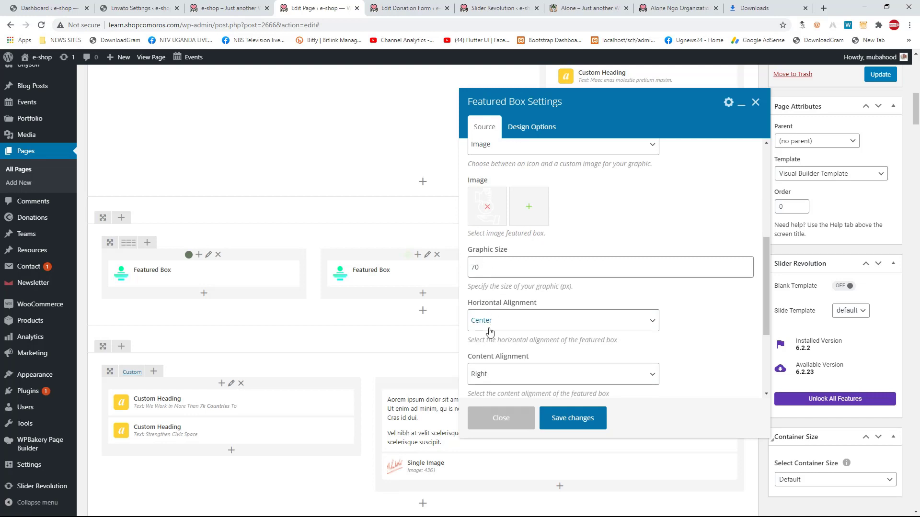
pyautogui.scroll(1, 538, 172)
pyautogui.click(534, 128)
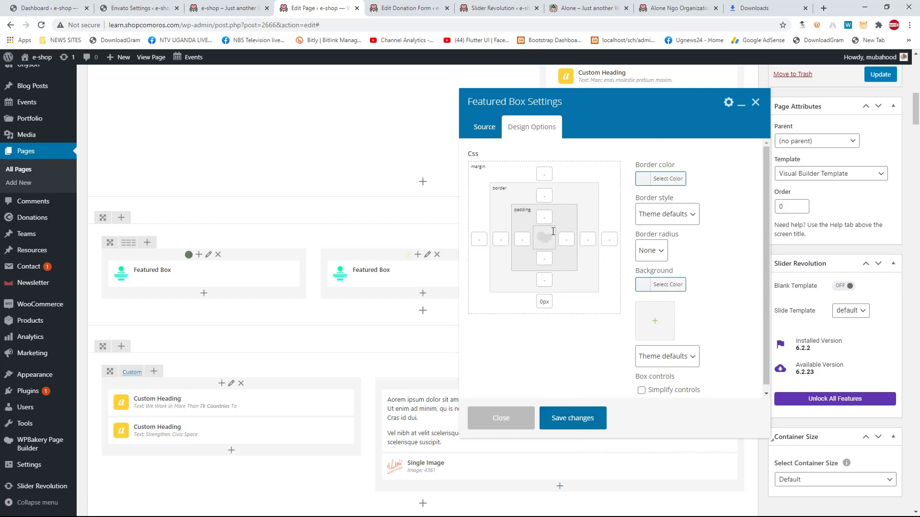
pyautogui.click(485, 130)
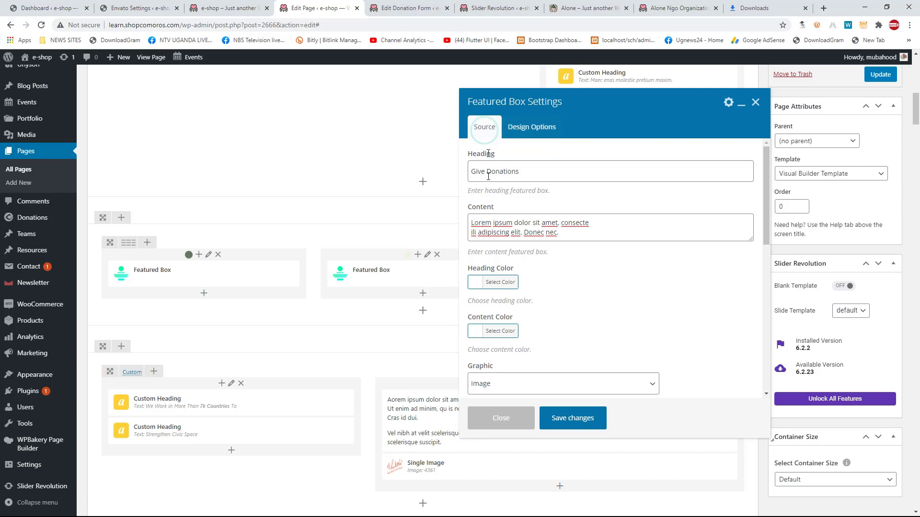
pyautogui.click(491, 418)
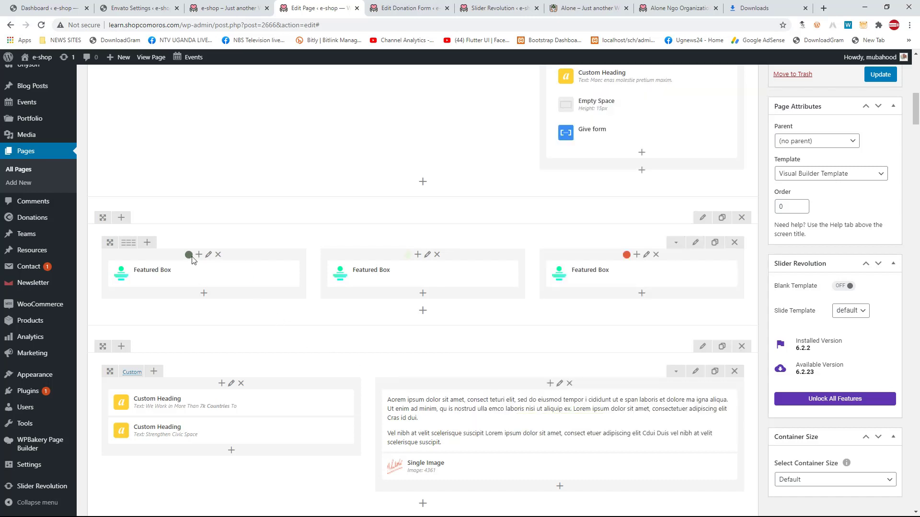
# Step: Compare the three Featured Box columns in the page editor with the matching coloured boxes on the live homepage
pyautogui.moveTo(208, 267)
pyautogui.click(229, 6)
pyautogui.click(304, 8)
pyautogui.click(220, 8)
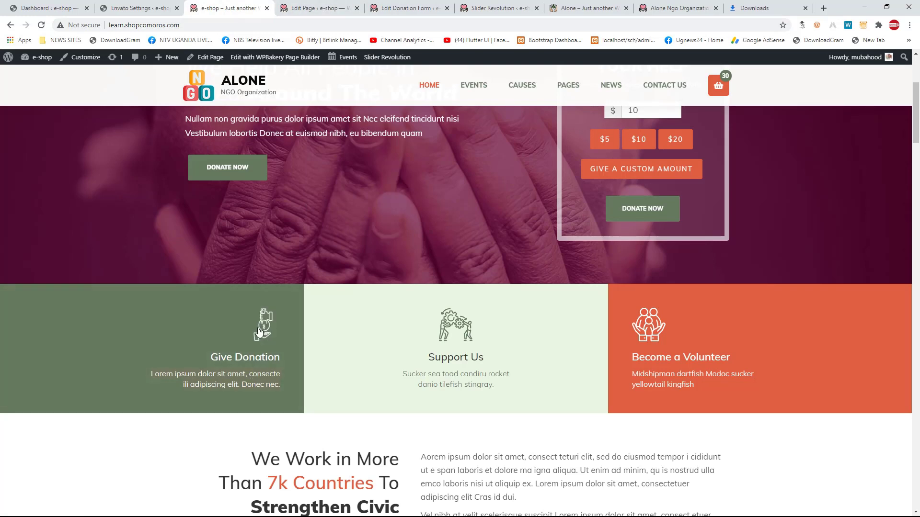
pyautogui.click(301, 12)
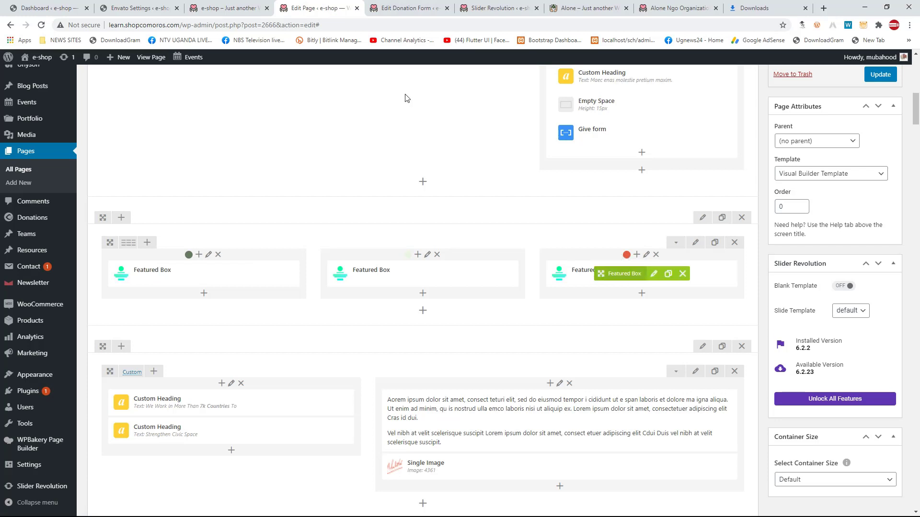
pyautogui.click(229, 9)
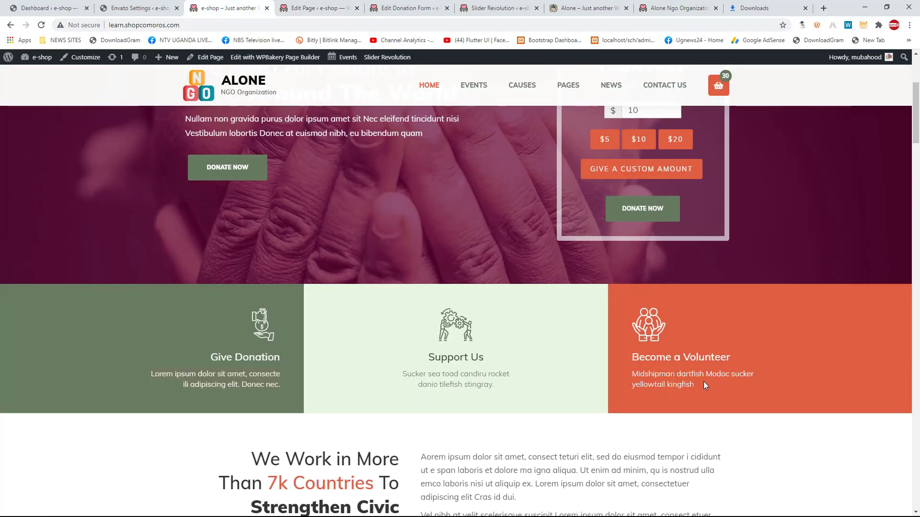
pyautogui.scroll(-2, 312, 279)
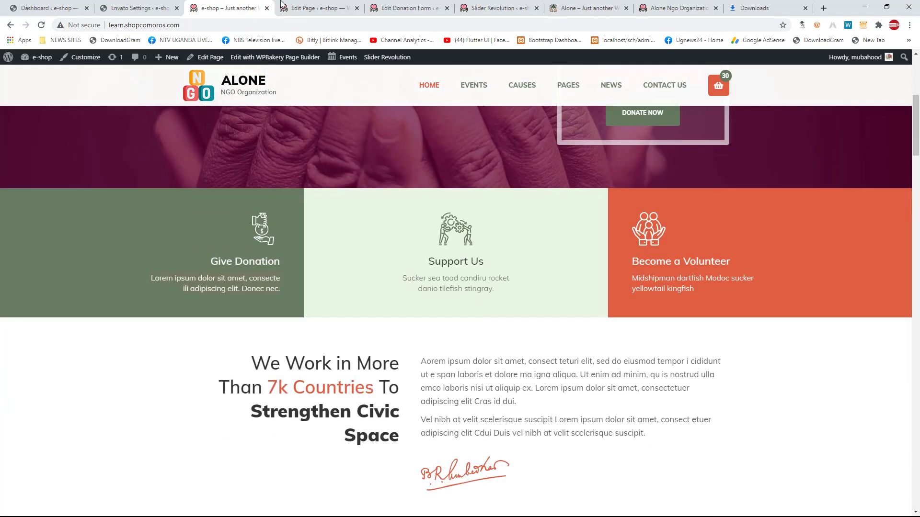
# Step: Look through the remaining homepage rows in the page editor, from the counters and causes to the events listing
pyautogui.click(297, 8)
pyautogui.scroll(-15, 464, 309)
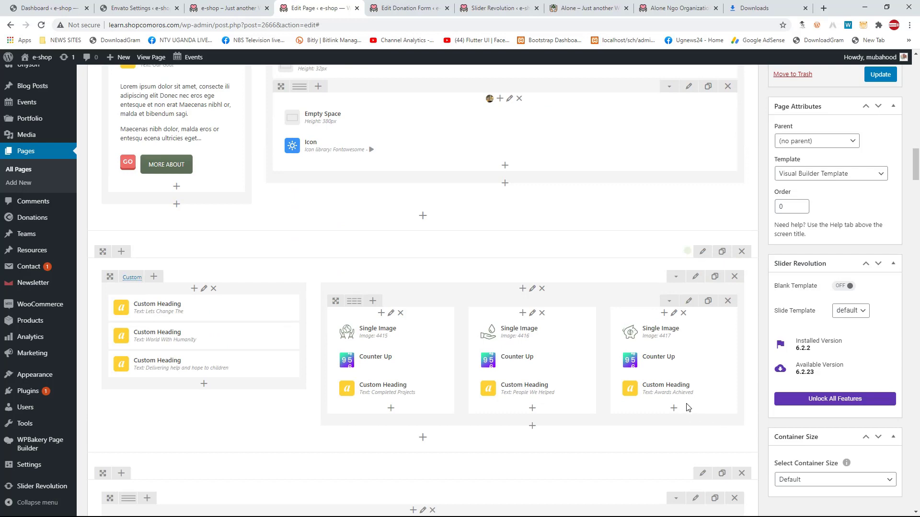
pyautogui.scroll(4, 549, 333)
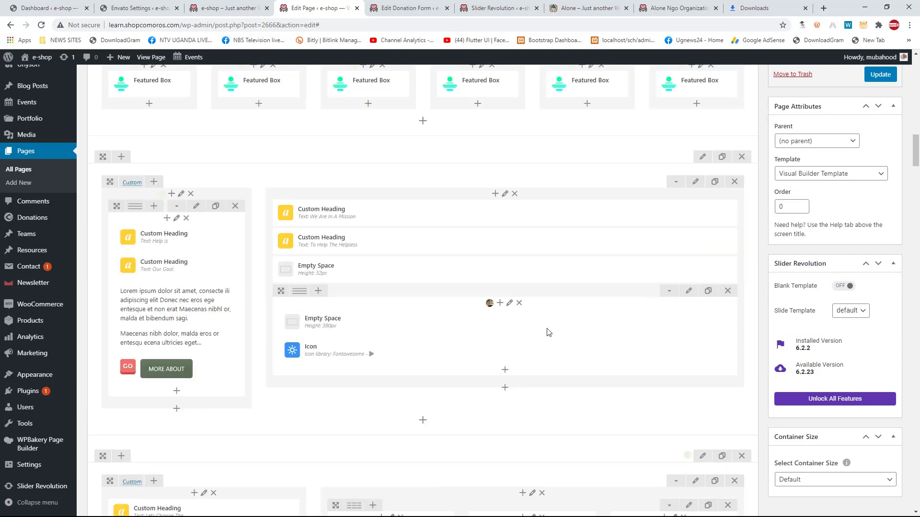
pyautogui.scroll(-2, 373, 339)
pyautogui.scroll(-10, 373, 338)
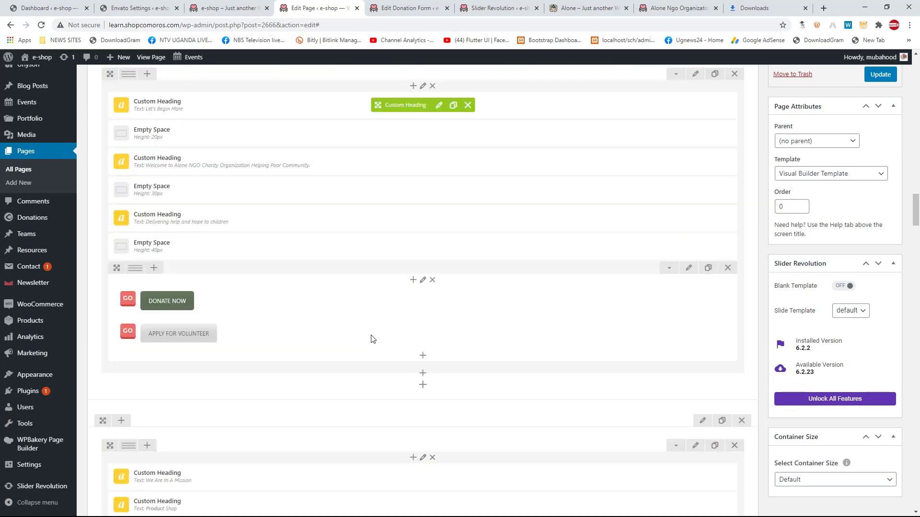
pyautogui.scroll(-5, 390, 346)
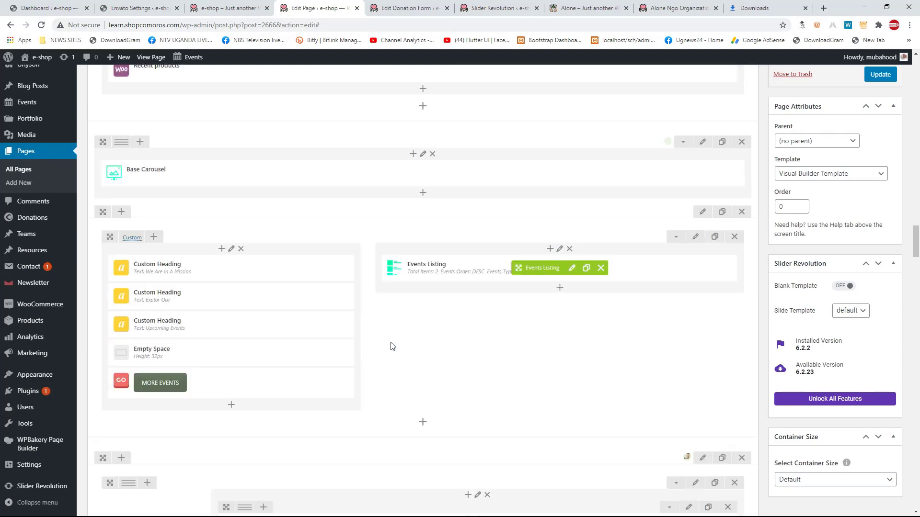
pyautogui.scroll(10, 390, 351)
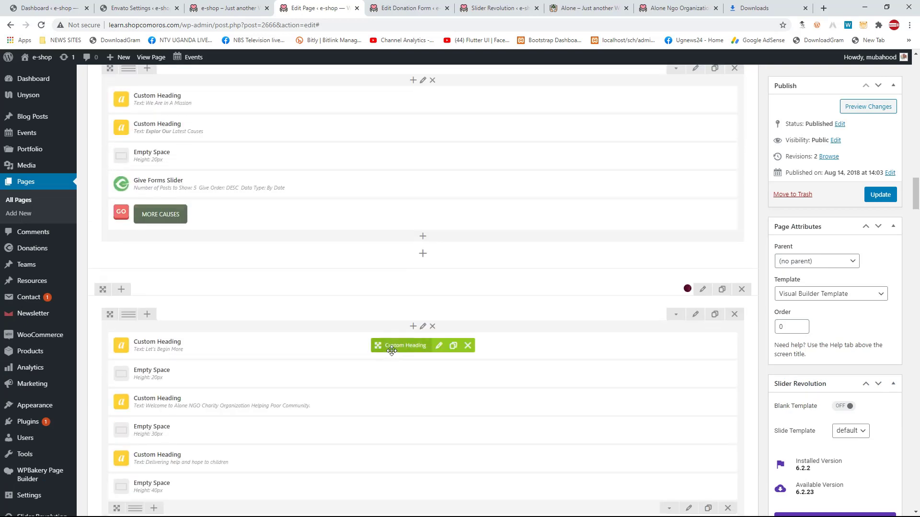
# Step: Go back to the start of the homepage's editor and review the Classic Mode and Frontend Editor choices
pyautogui.scroll(10, 391, 353)
pyautogui.scroll(15, 392, 352)
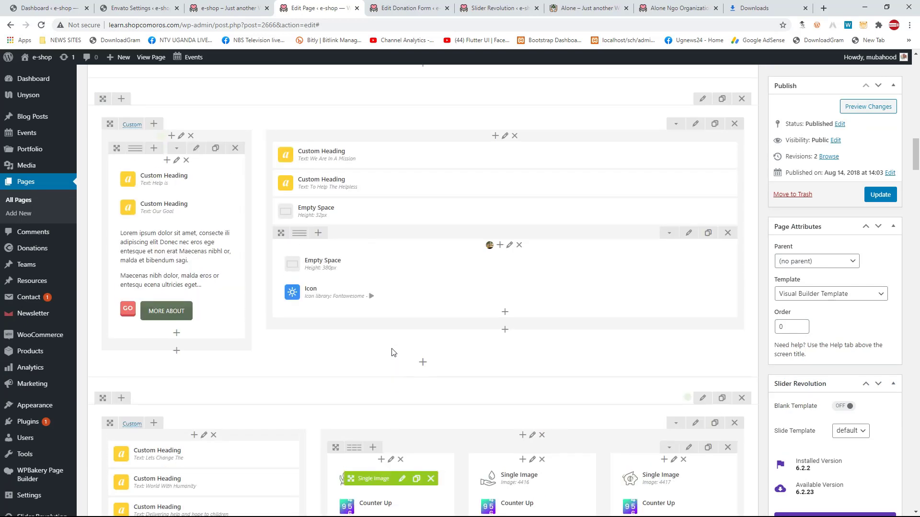
pyautogui.scroll(15, 392, 353)
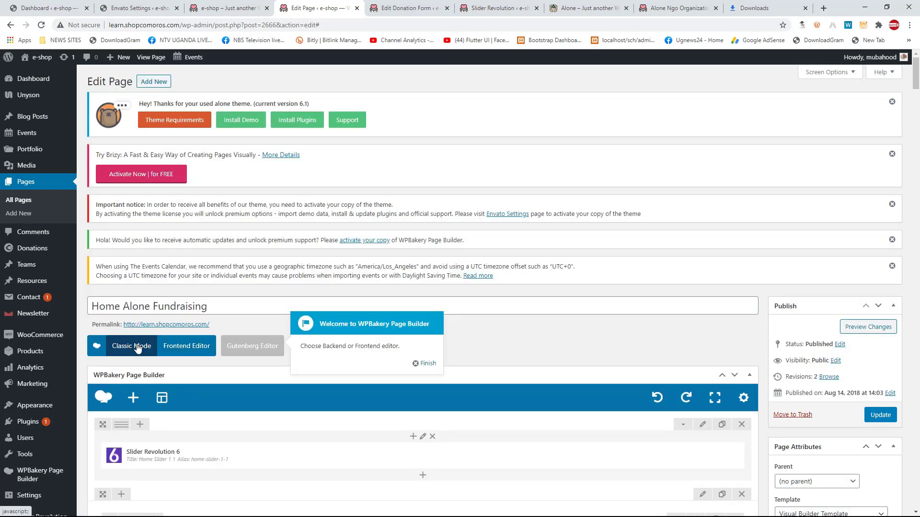
pyautogui.scroll(-2, 174, 341)
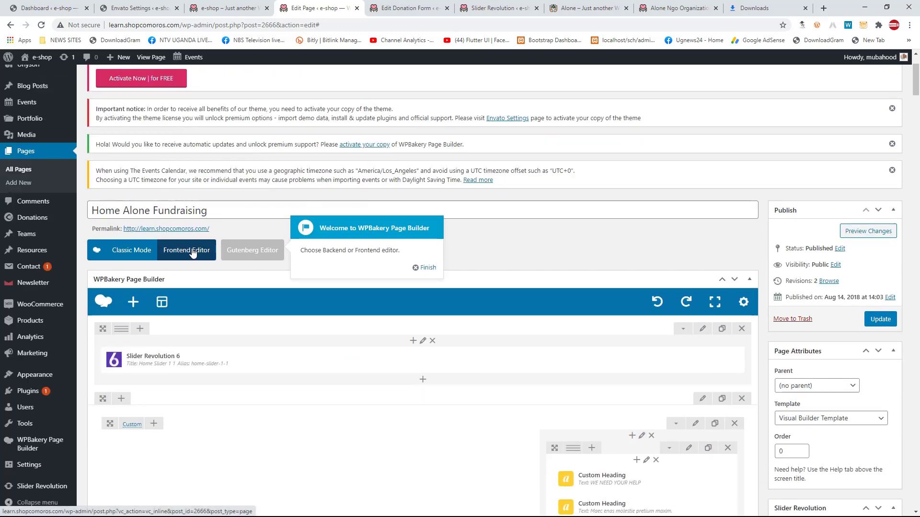
# Step: Look through the live homepage from the three coloured boxes to the News & Updates section
pyautogui.click(240, 8)
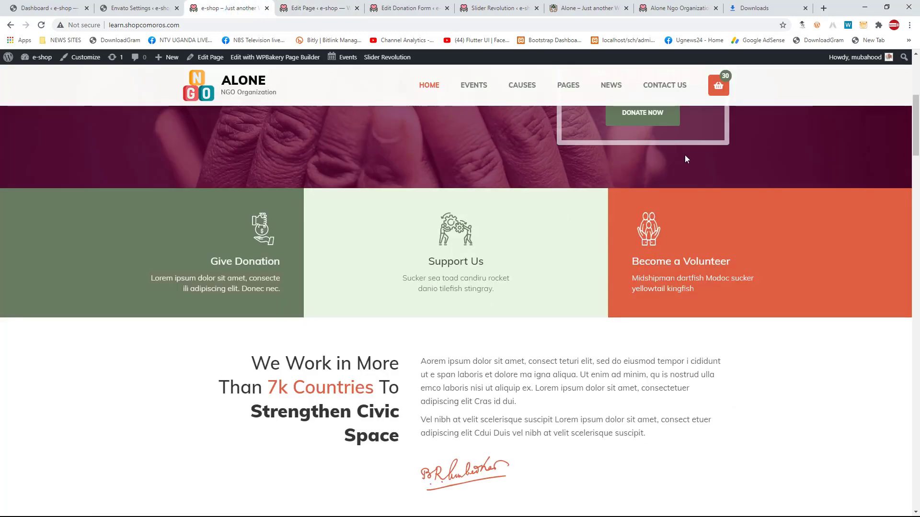
pyautogui.scroll(-12, 607, 202)
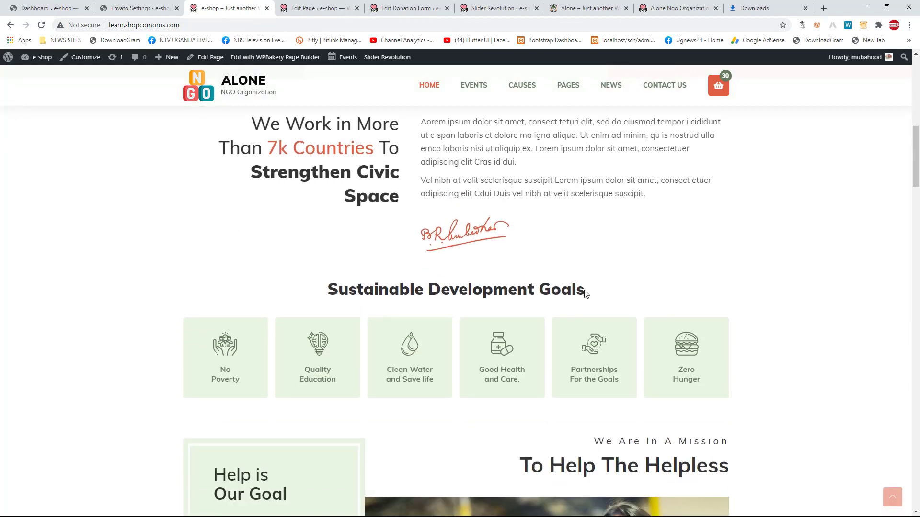
pyautogui.scroll(-20, 585, 304)
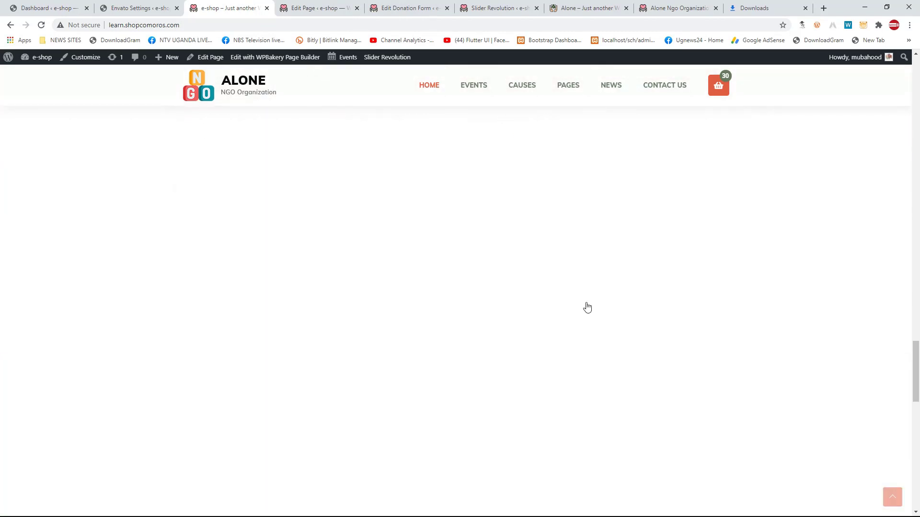
pyautogui.scroll(-9, 579, 311)
pyautogui.scroll(5, 376, 257)
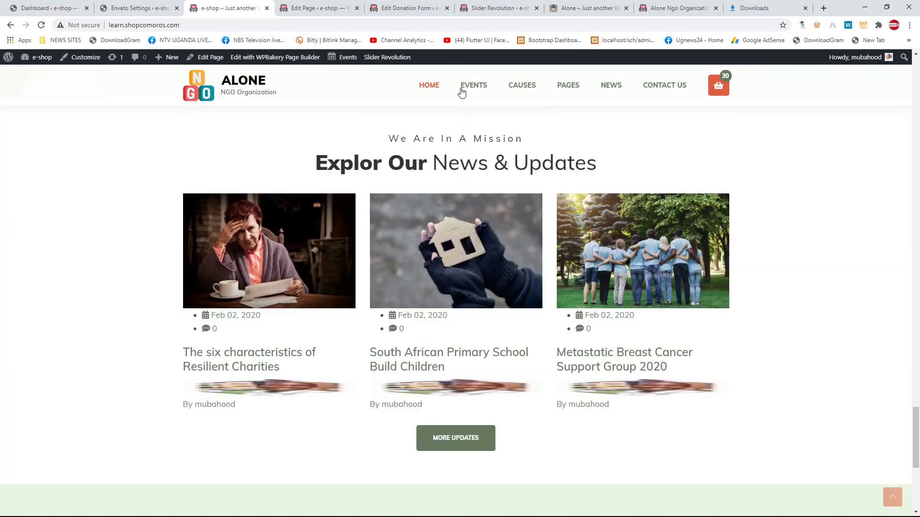
# Step: Open the site's Events Slide page and look through Events Slider 1 and the start of Events Slider 2
pyautogui.moveTo(477, 90)
pyautogui.click(499, 125)
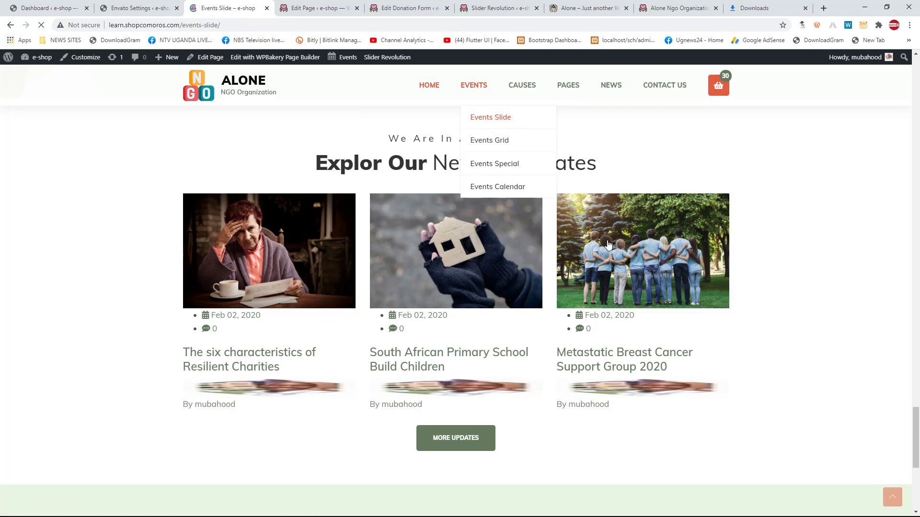
pyautogui.scroll(-2, 585, 269)
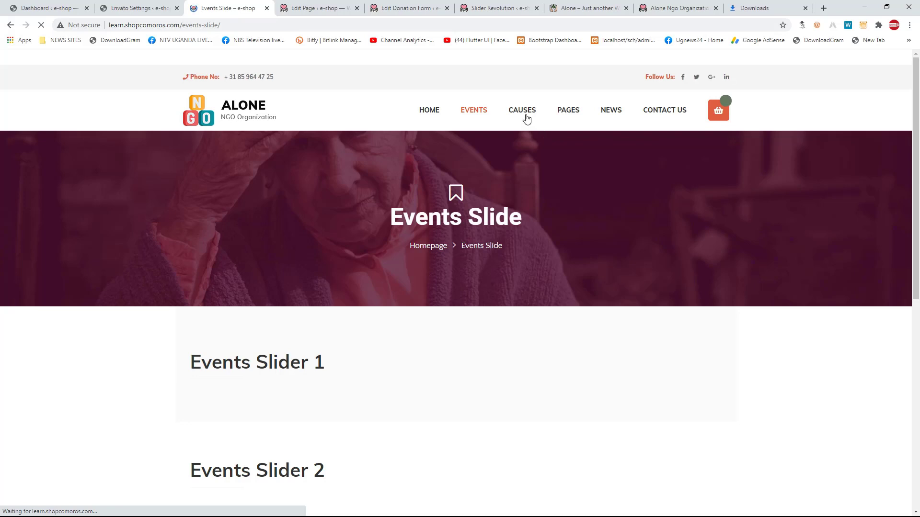
pyautogui.scroll(-4, 489, 217)
pyautogui.scroll(3, 488, 219)
pyautogui.scroll(-4, 479, 254)
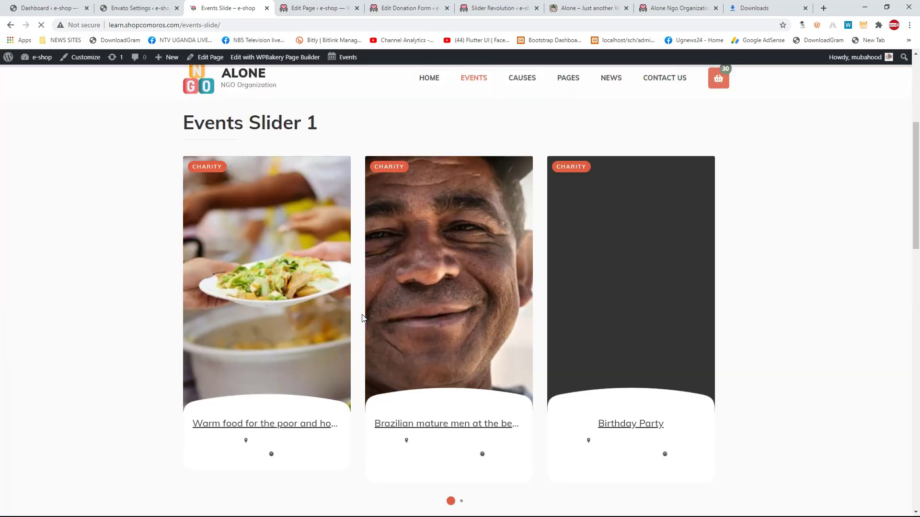
pyautogui.scroll(-4, 401, 277)
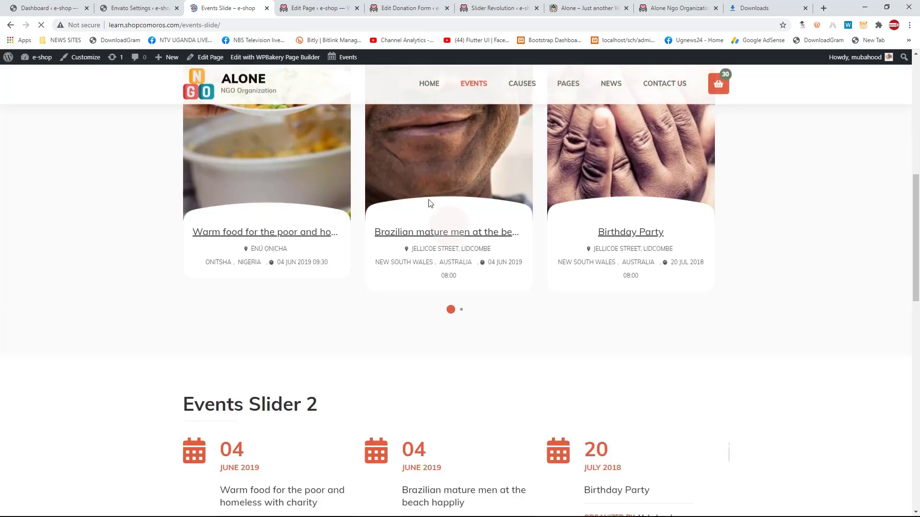
pyautogui.scroll(-3, 432, 216)
pyautogui.scroll(5, 430, 248)
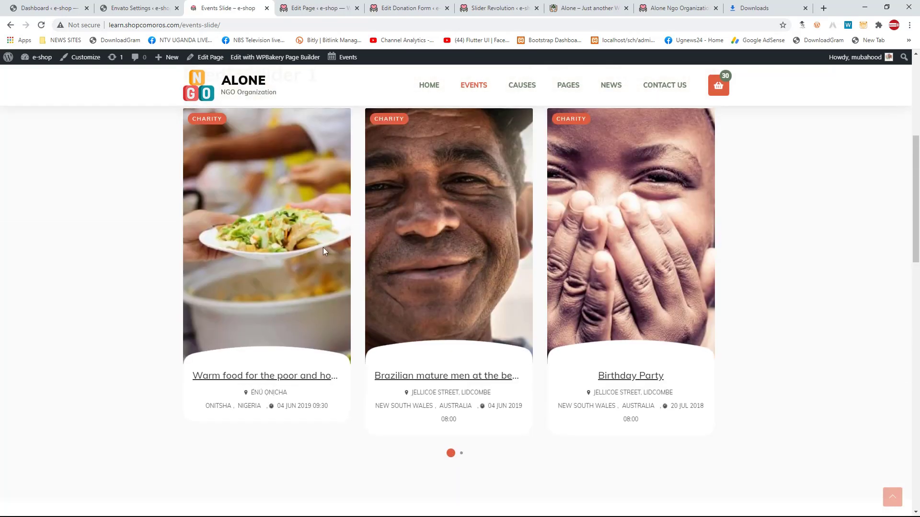
# Step: Examine the Events Slide page's banner and compare the card layouts of its first two event sliders
pyautogui.scroll(5, 298, 252)
pyautogui.scroll(2, 302, 253)
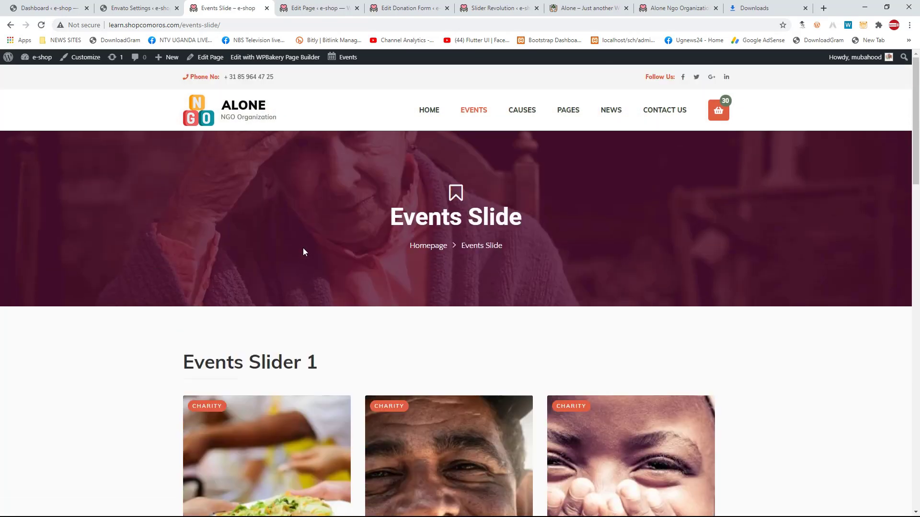
pyautogui.scroll(-3, 304, 248)
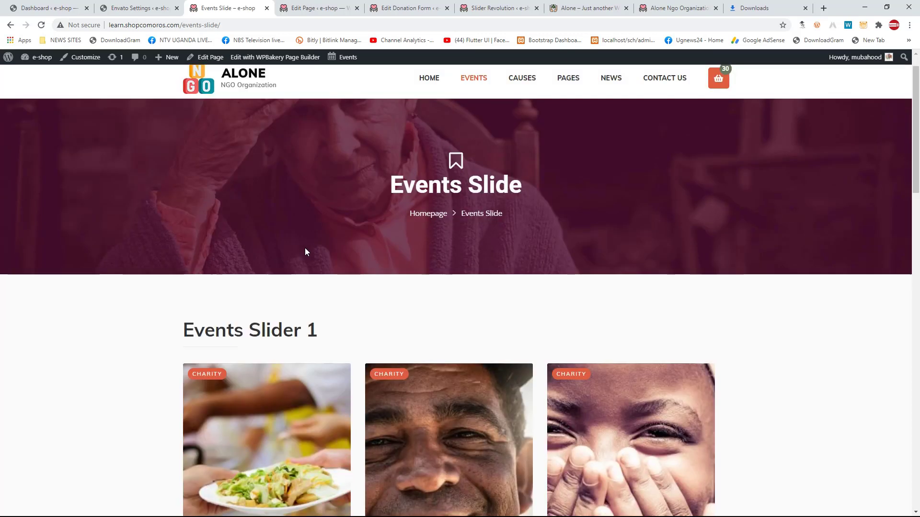
pyautogui.scroll(3, 306, 245)
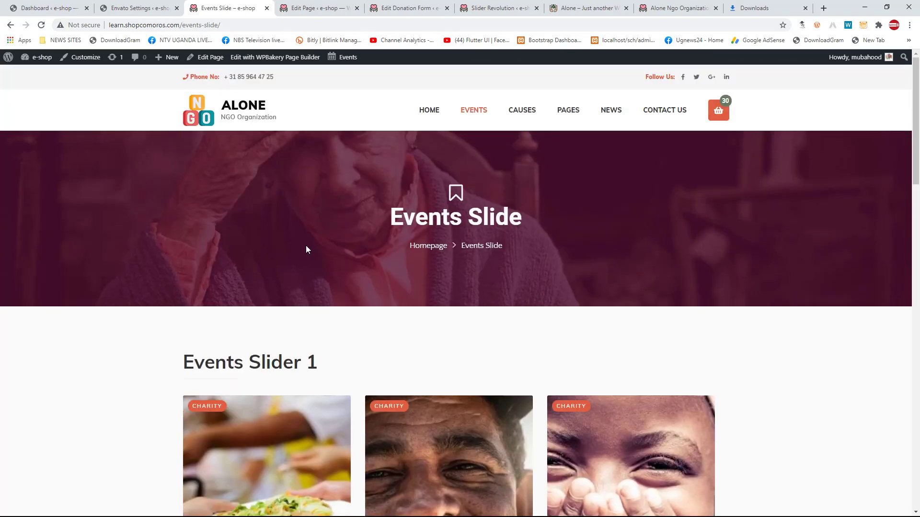
pyautogui.scroll(-5, 305, 246)
pyautogui.scroll(-4, 306, 245)
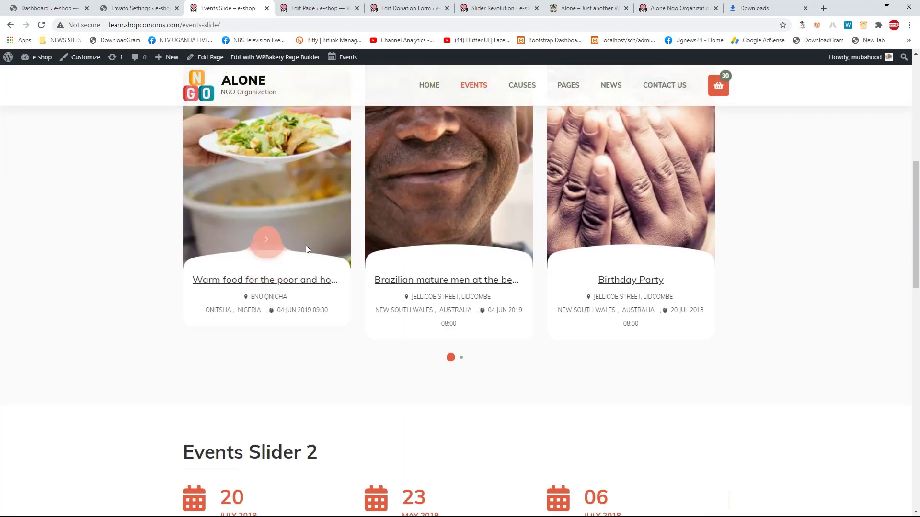
pyautogui.scroll(-3, 306, 246)
pyautogui.scroll(4, 305, 245)
pyautogui.scroll(-8, 305, 245)
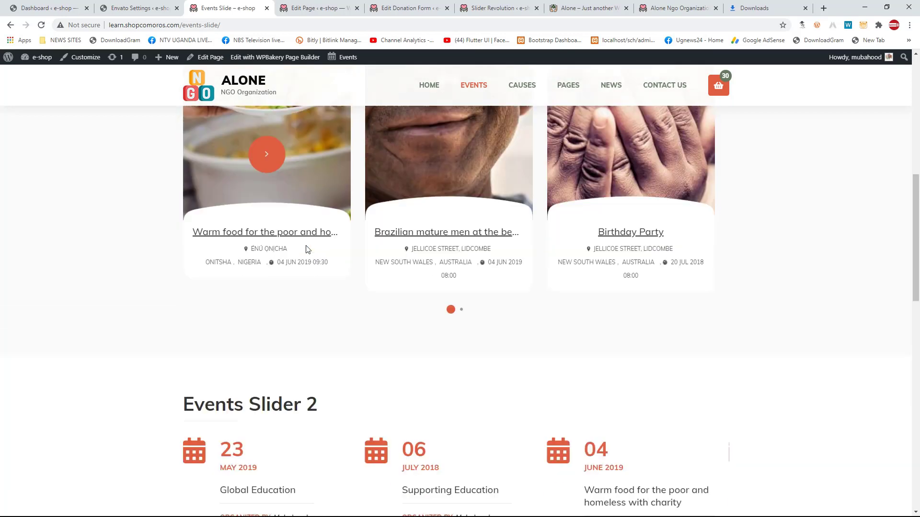
pyautogui.scroll(4, 306, 245)
pyautogui.scroll(7, 307, 249)
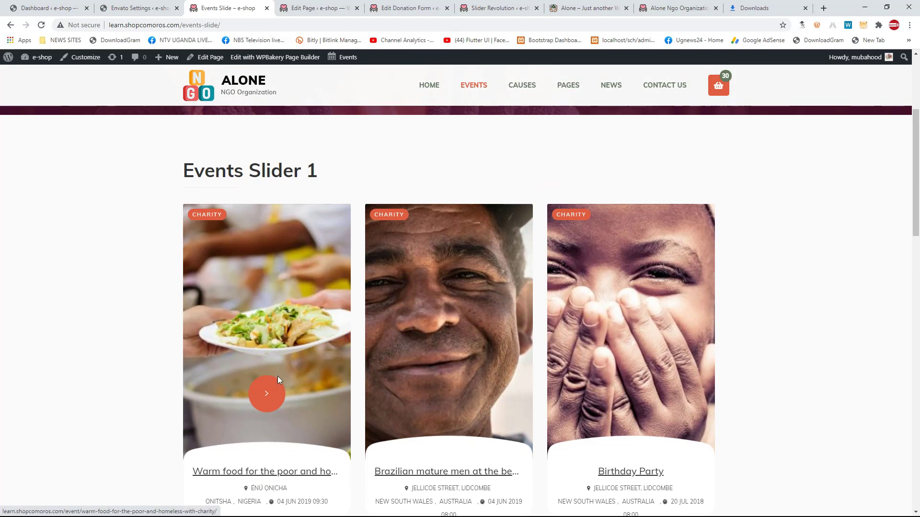
pyautogui.scroll(-9, 278, 376)
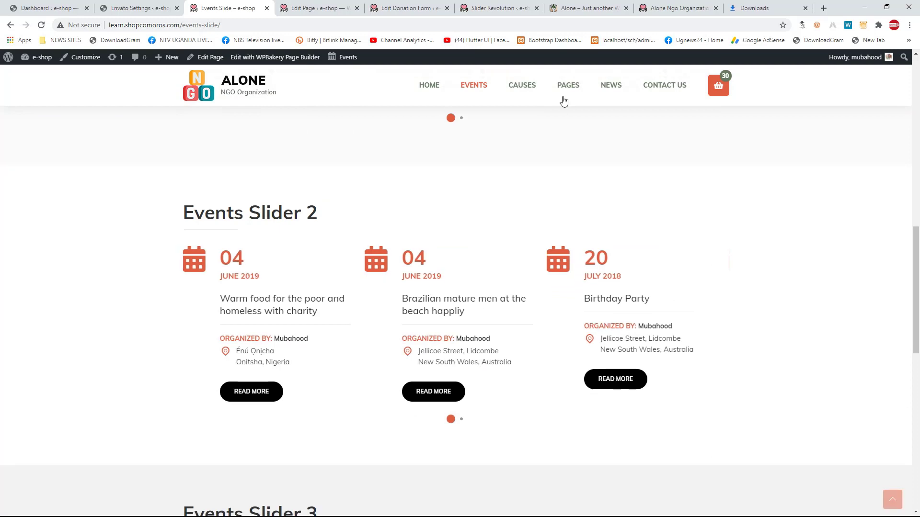
# Step: Look over the Pages and Causes submenus and the rest of the Events Slide page, including Events Slider 3 and the footer
pyautogui.moveTo(563, 95)
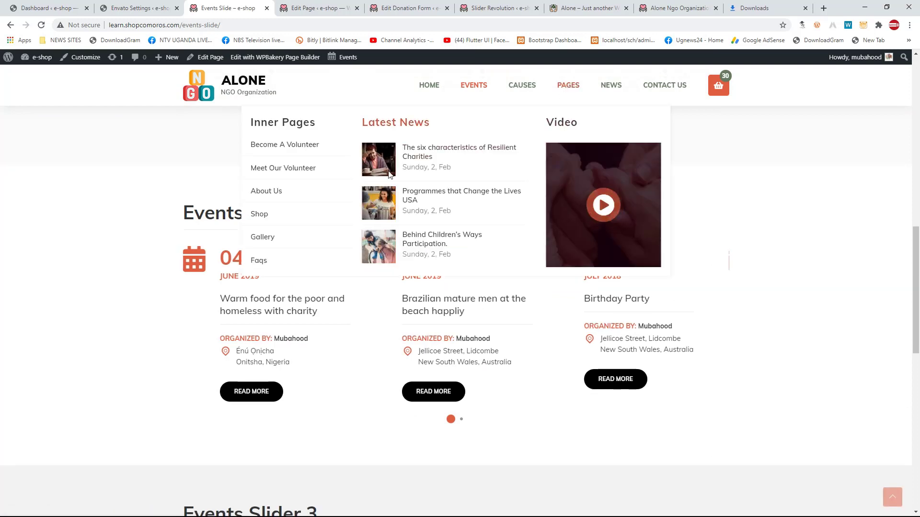
pyautogui.scroll(-12, 361, 291)
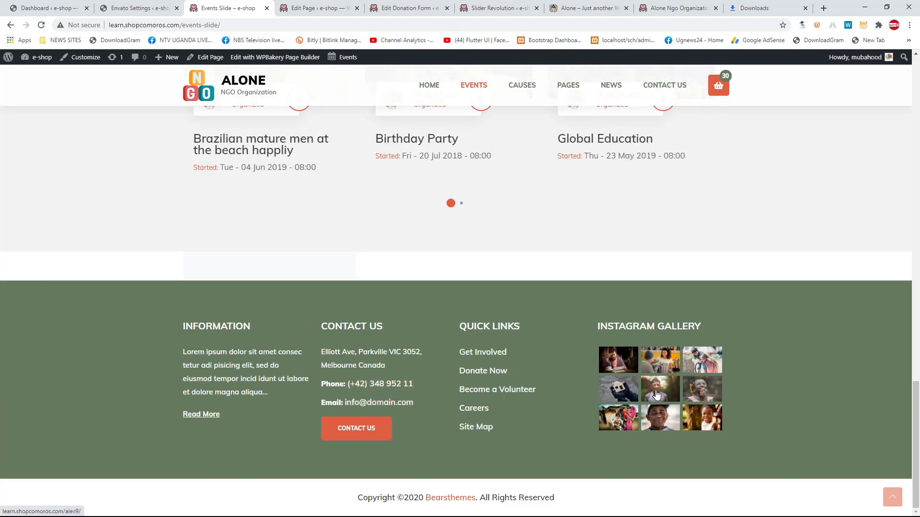
pyautogui.scroll(6, 520, 287)
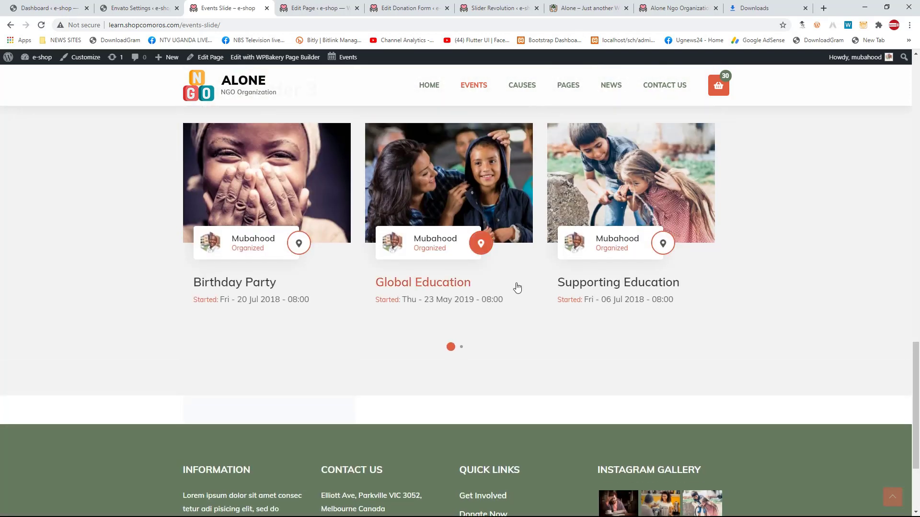
pyautogui.scroll(6, 516, 220)
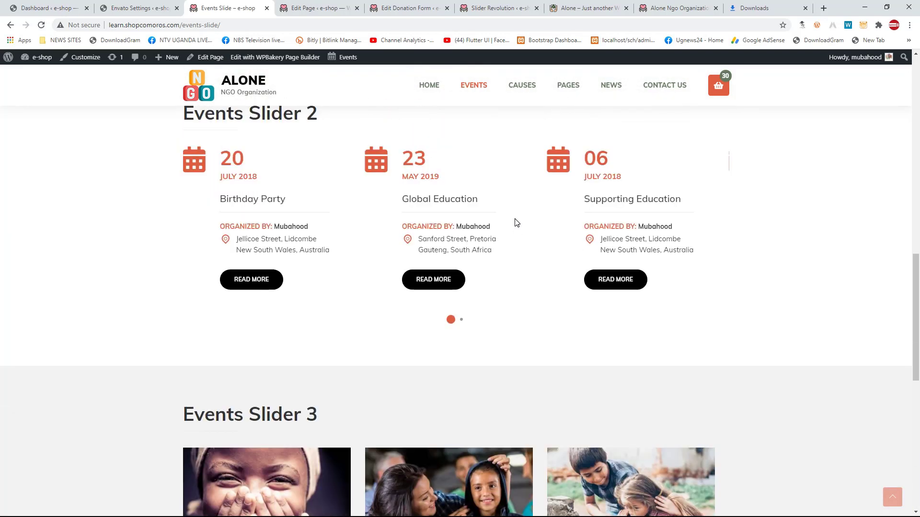
pyautogui.scroll(2, 465, 251)
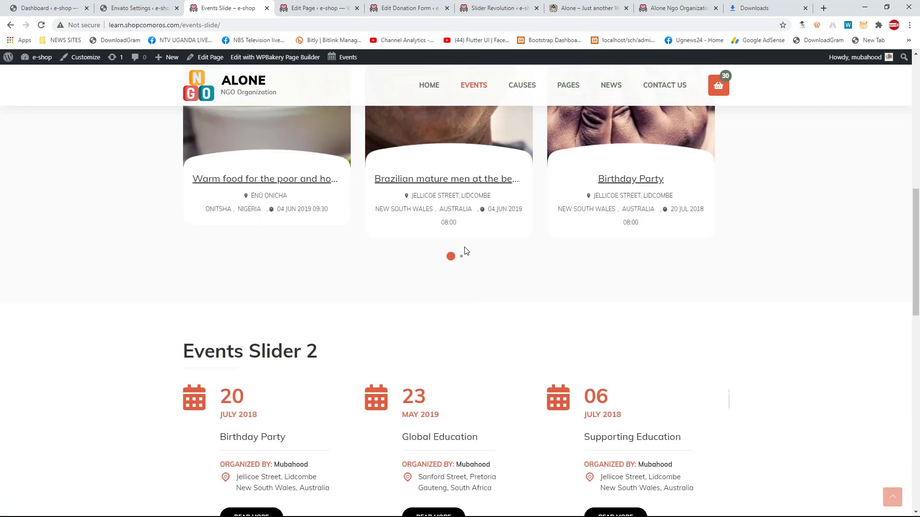
pyautogui.scroll(-4, 457, 268)
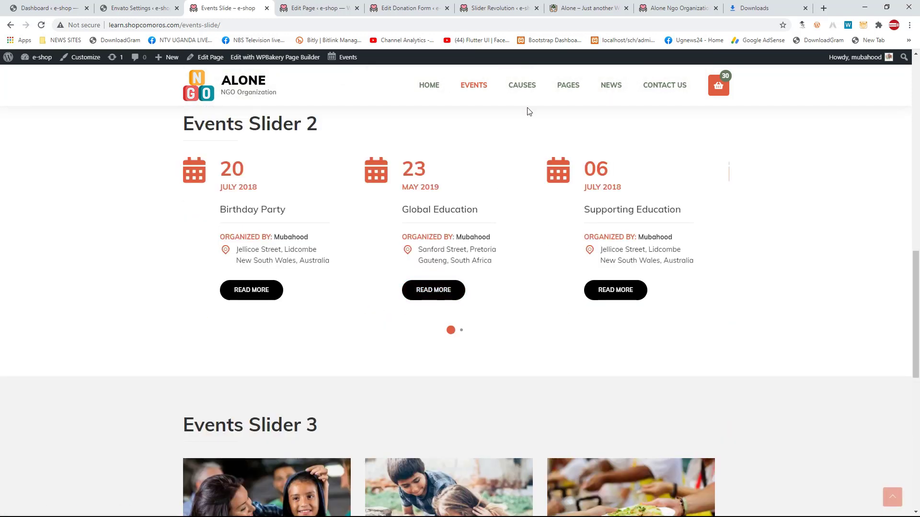
pyautogui.moveTo(527, 92)
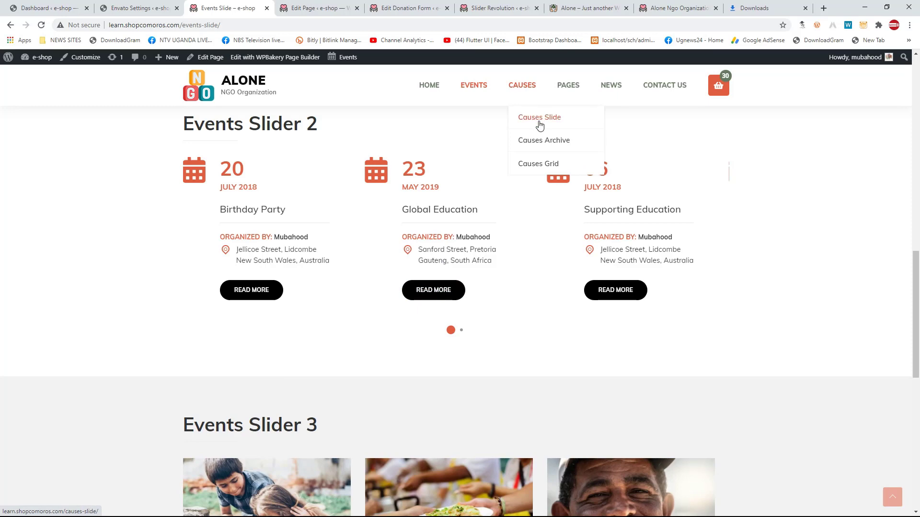
pyautogui.scroll(10, 427, 156)
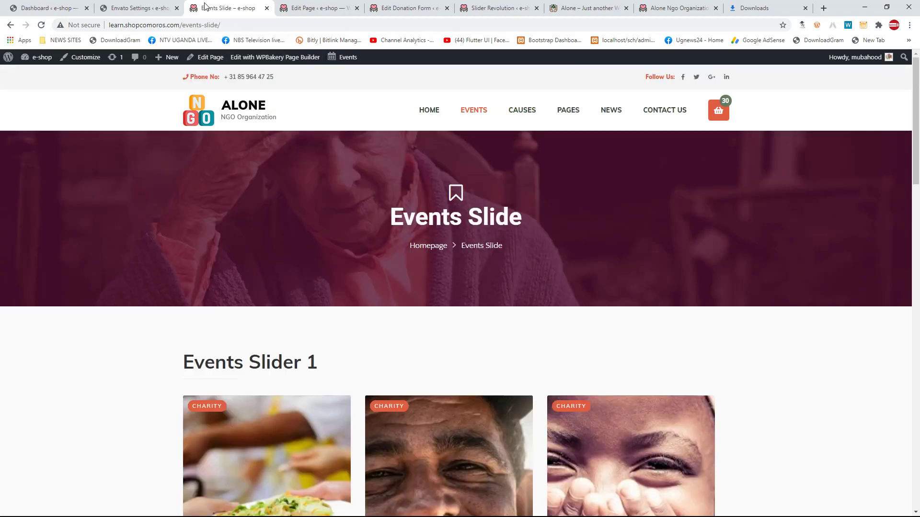
# Step: Check the Envato Settings page's purchase code section and return to the event sliders on the Events Slide page
pyautogui.click(104, 8)
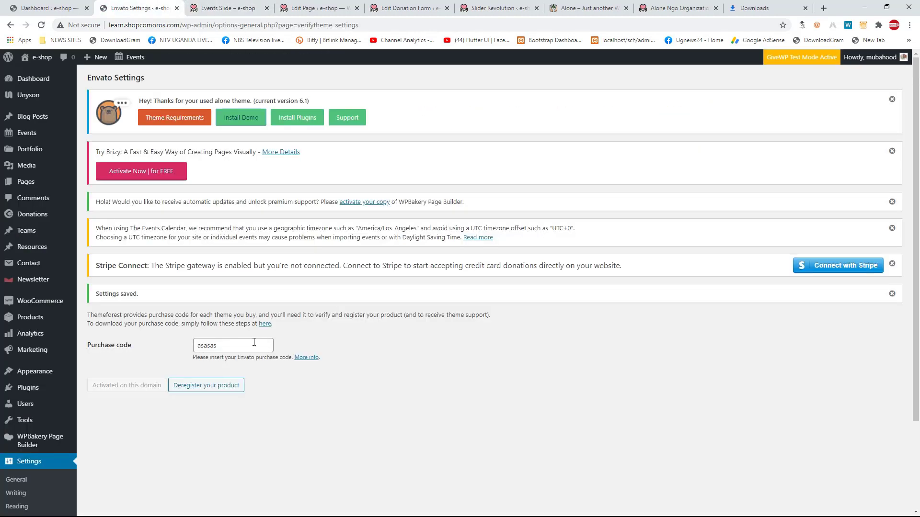
pyautogui.click(199, 5)
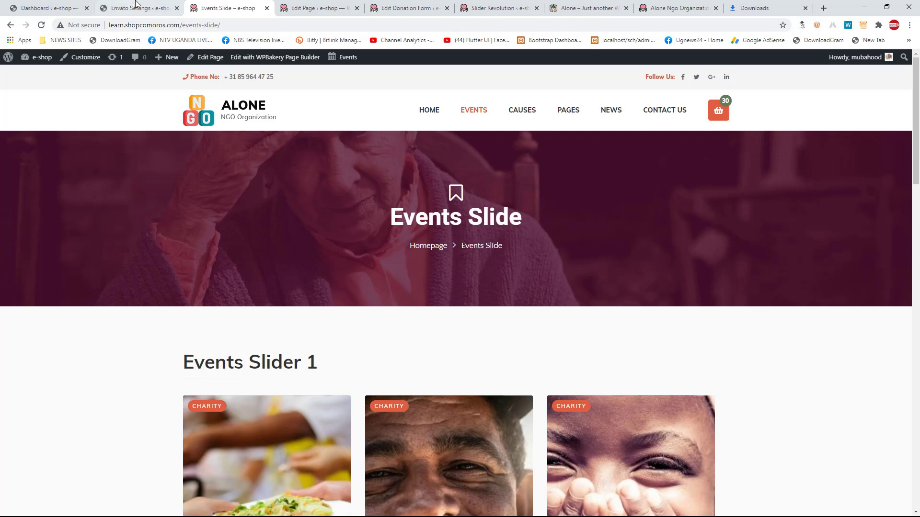
pyautogui.scroll(-6, 346, 270)
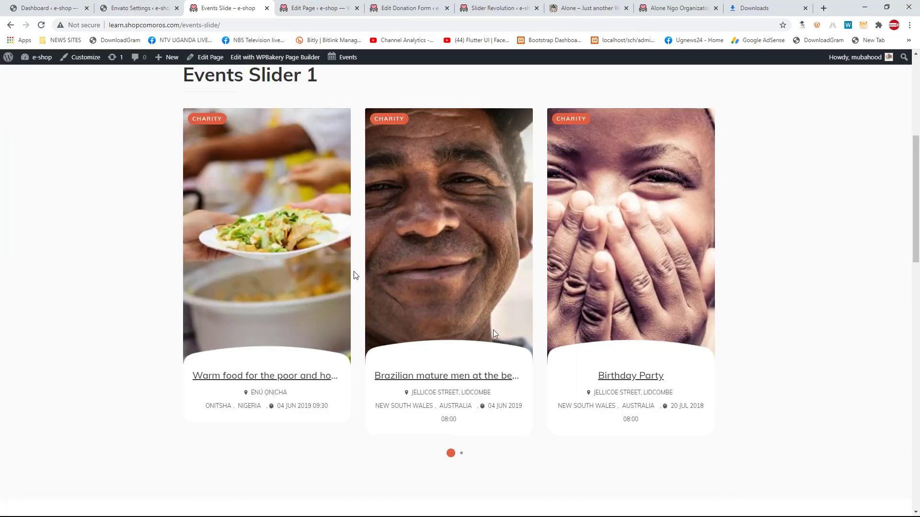
pyautogui.scroll(-6, 356, 276)
# Step: Switch to the Google Meet window and stop presenting the screen to the meeting
pyautogui.press('super')
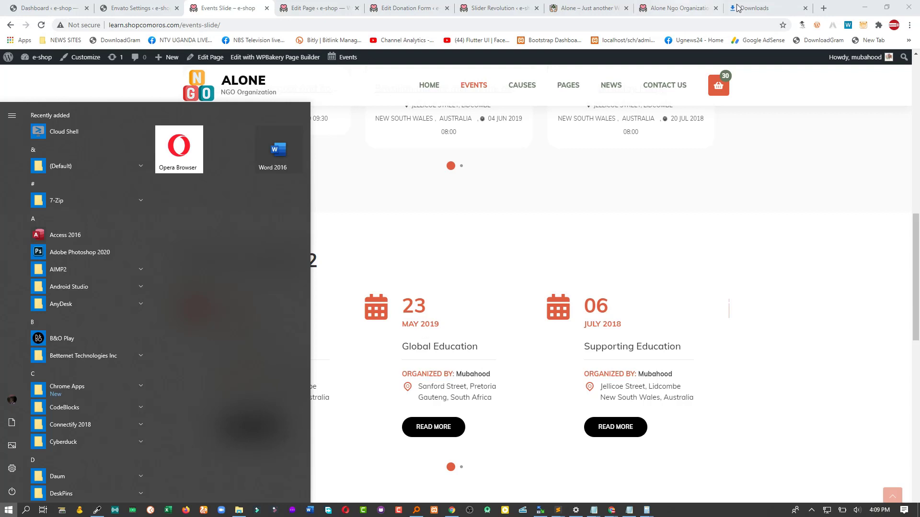
pyautogui.click(859, 7)
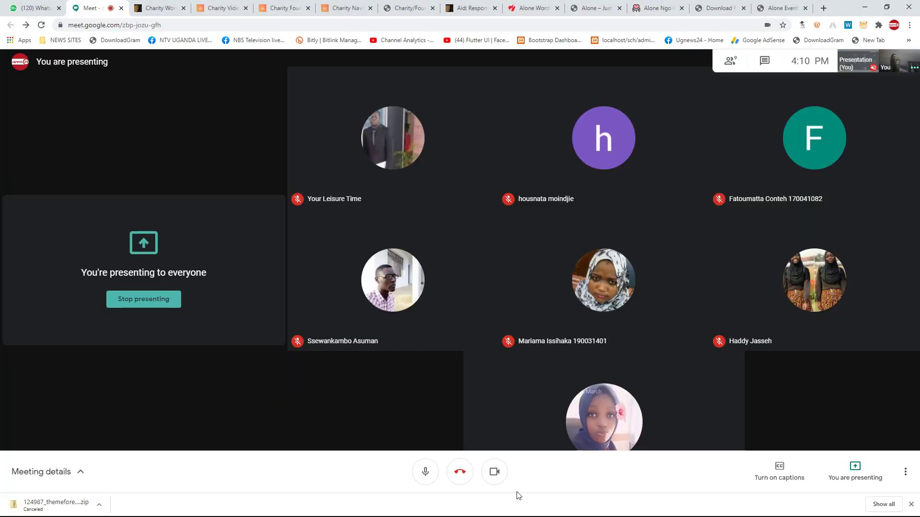
pyautogui.click(855, 474)
pyautogui.click(865, 430)
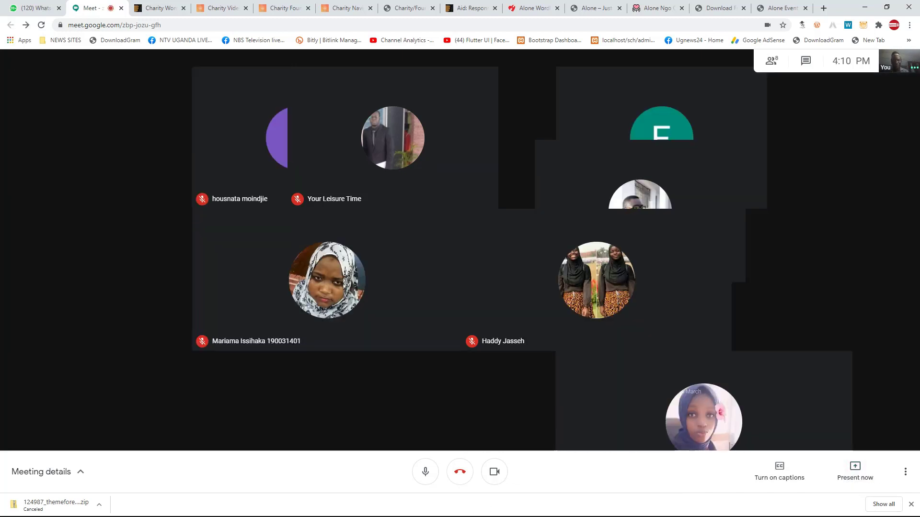
# Step: Open the screen recorder's control window
pyautogui.press('super')
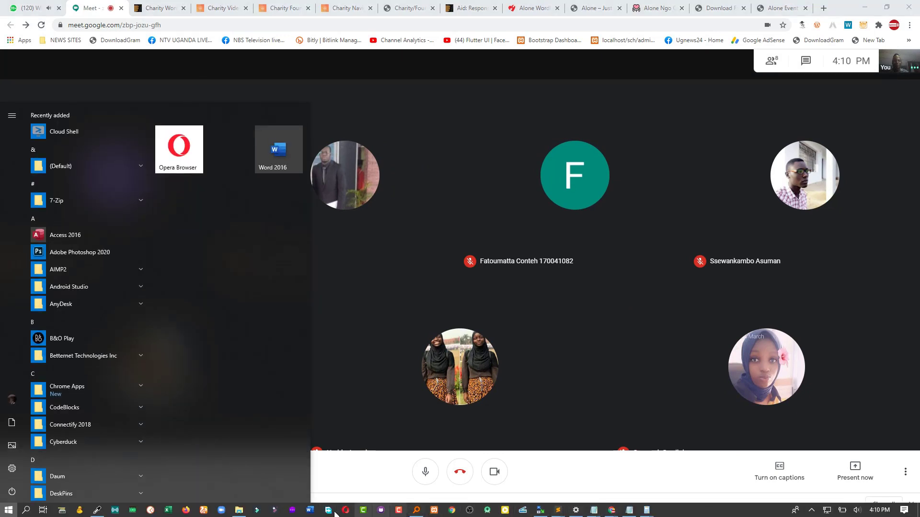
pyautogui.click(811, 510)
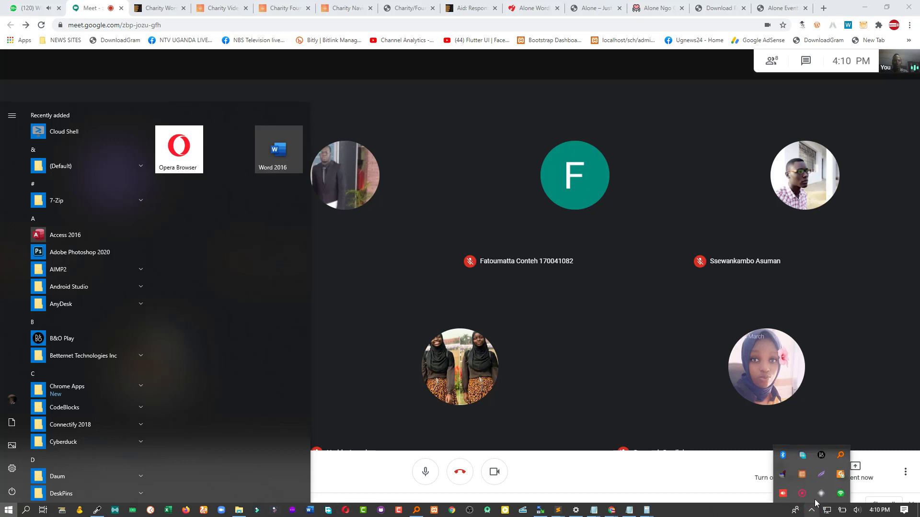
pyautogui.rightClick(817, 499)
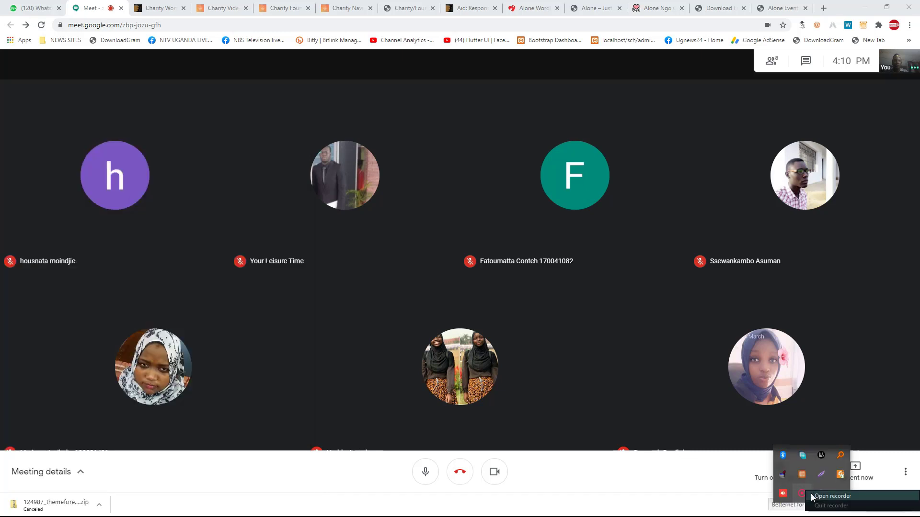
pyautogui.click(834, 497)
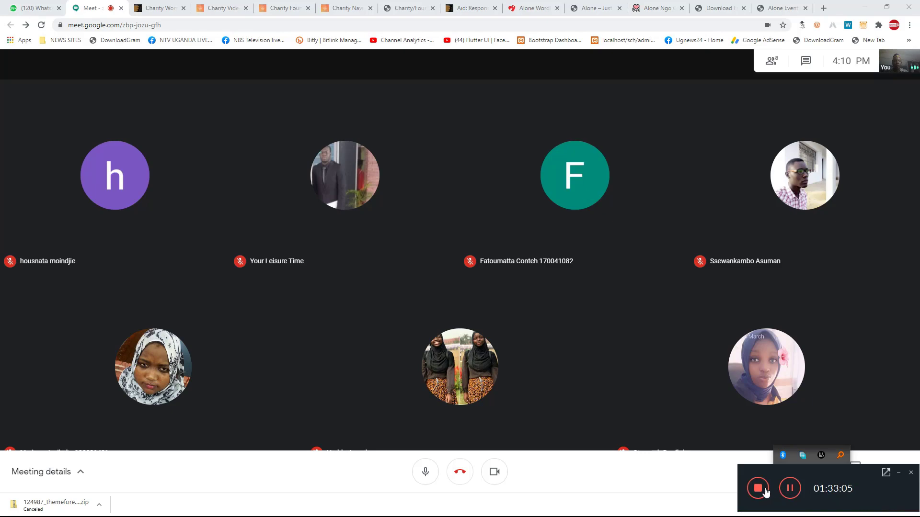